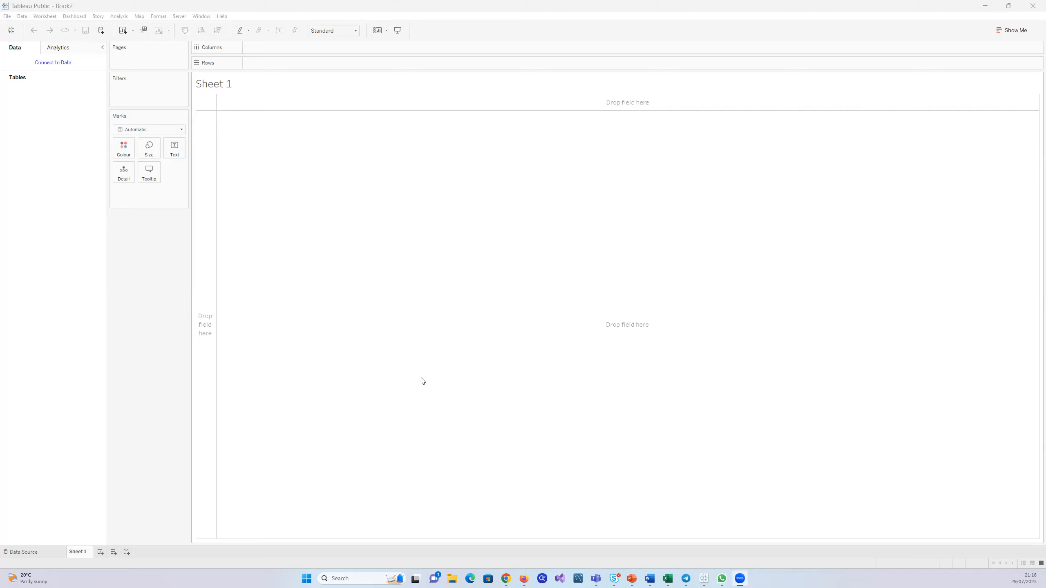
Connect the workbook to the text file P1-UK-Bank-Customers (5) from Downloads and open Sheet 1
left_click(32, 554)
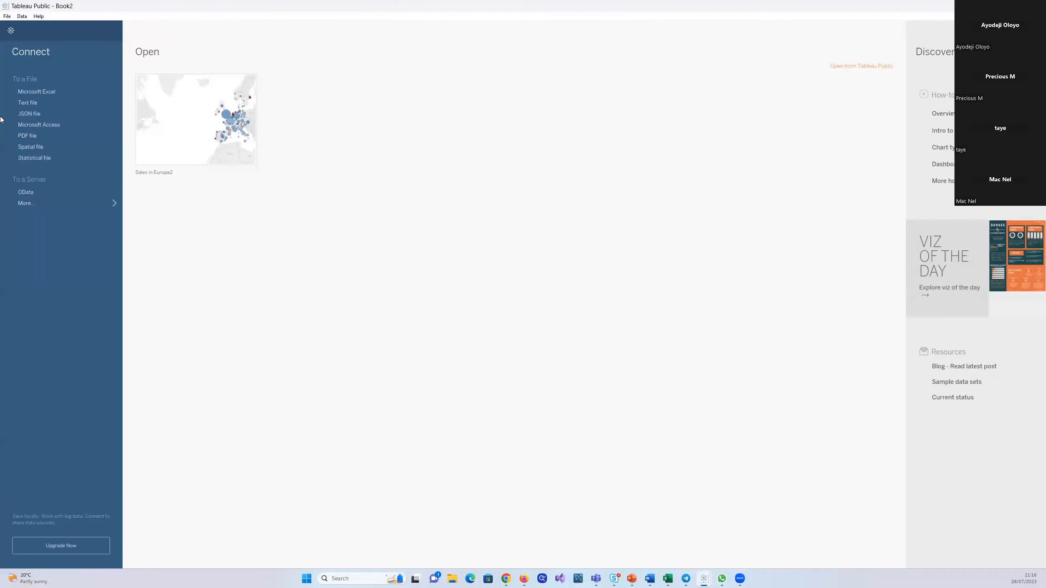
left_click(34, 103)
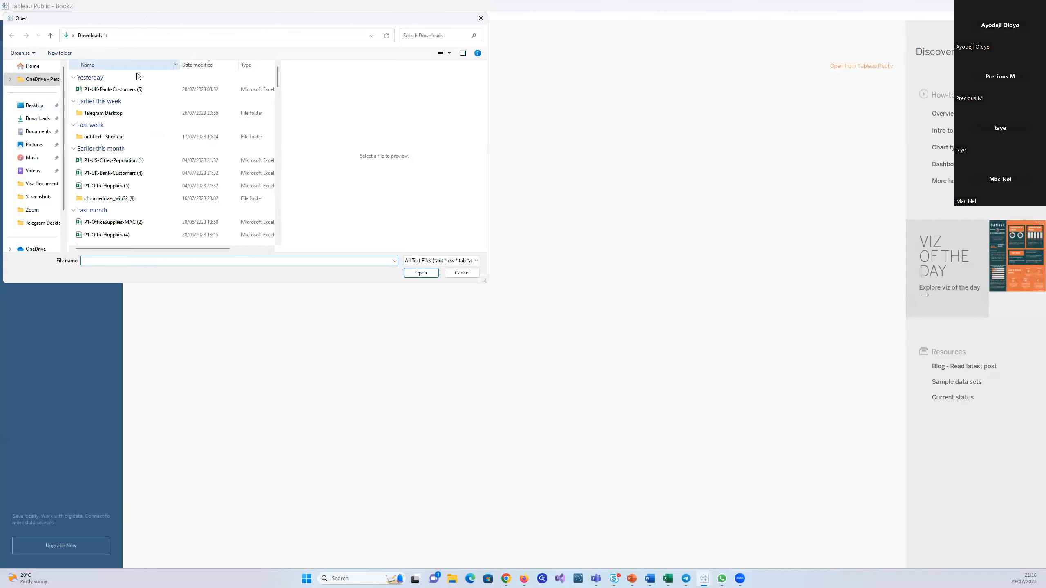
left_click(134, 90)
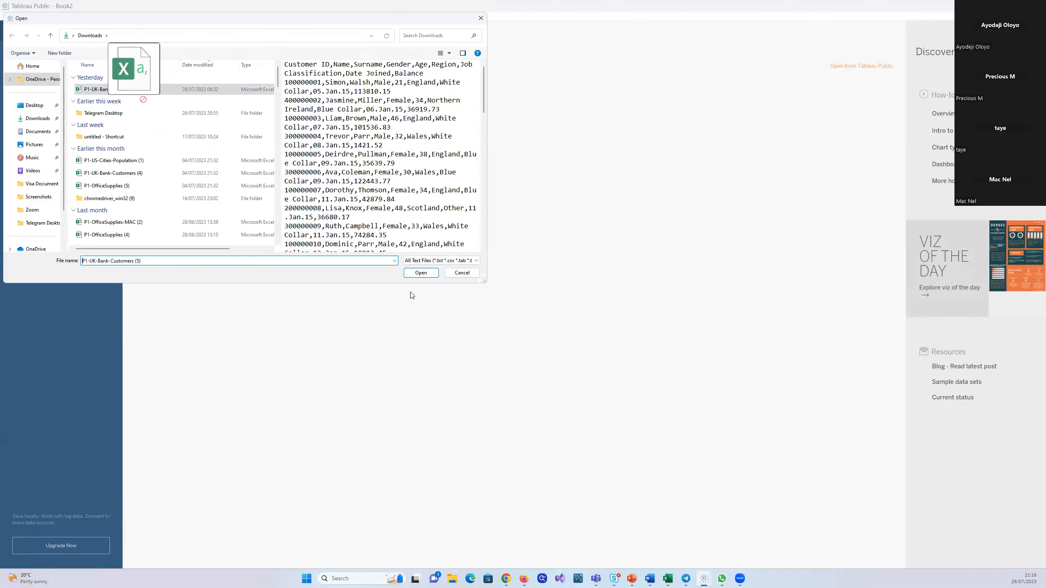
left_click(413, 275)
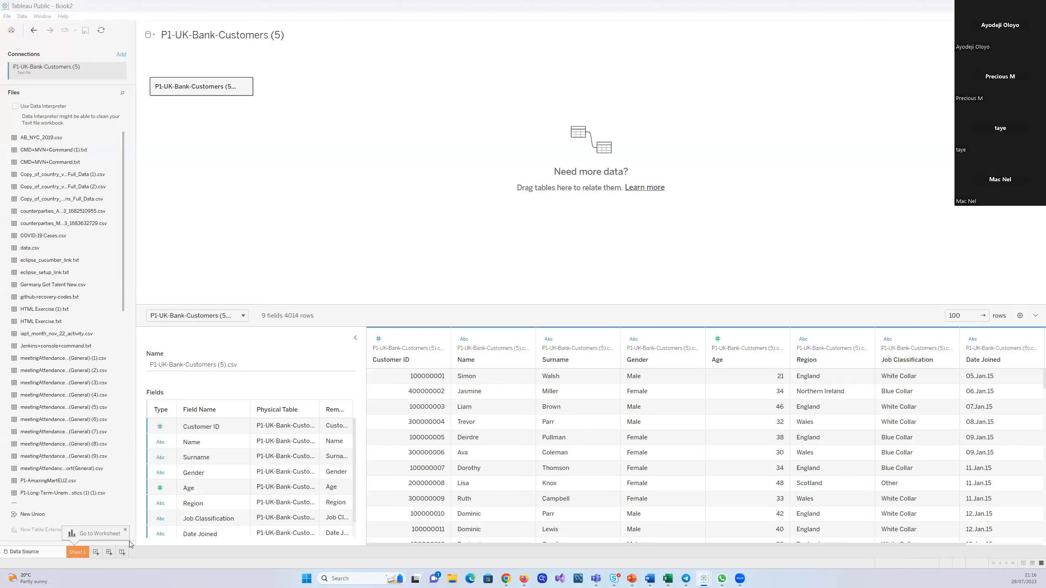
left_click(71, 554)
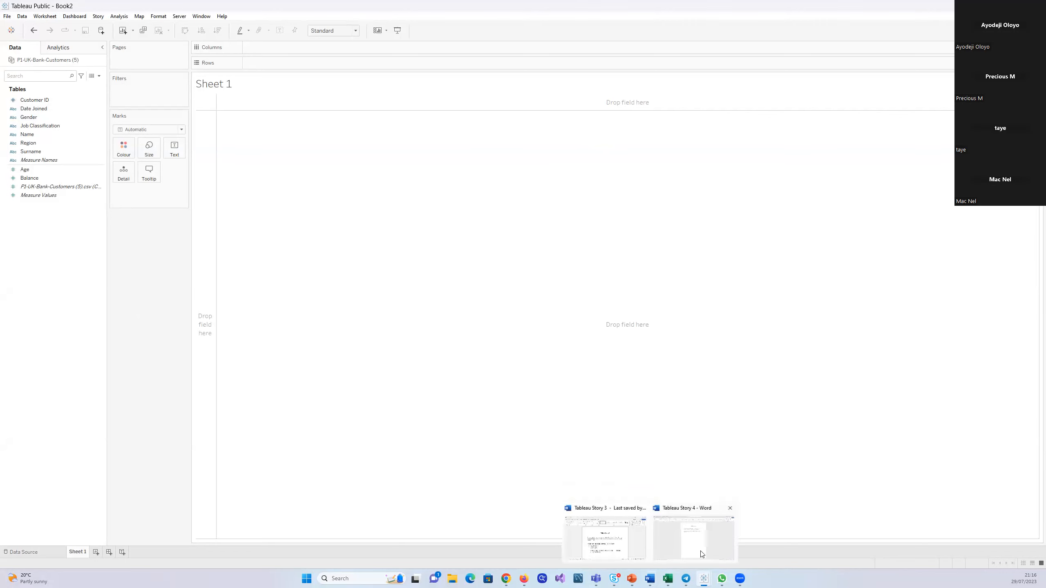
Switch to the Word document Tableau Story 4, set its two body paragraphs to 22 pt, and return to the Tableau worksheet
left_click(700, 551)
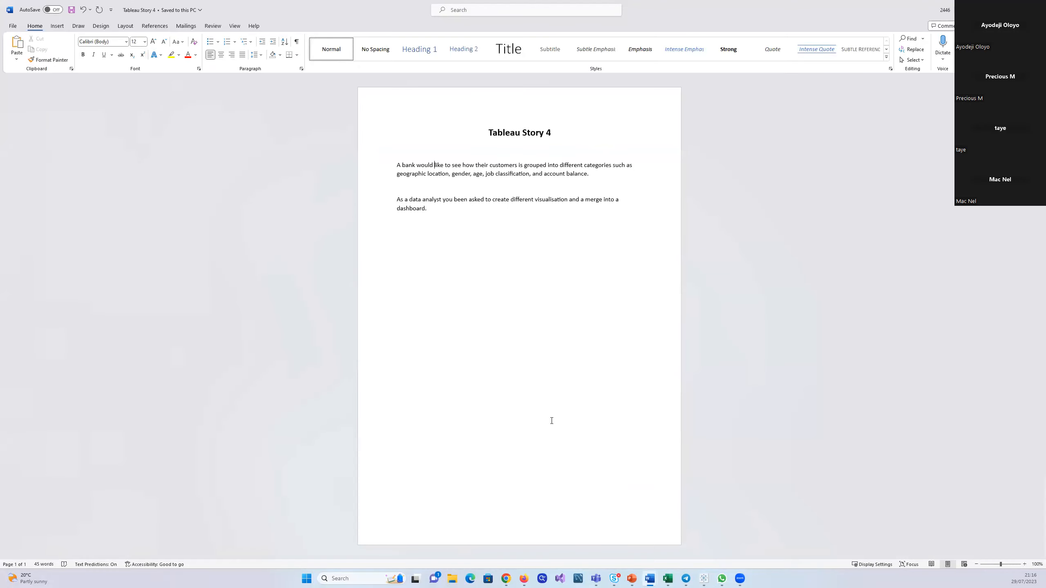
left_click_drag(424, 206, 392, 168)
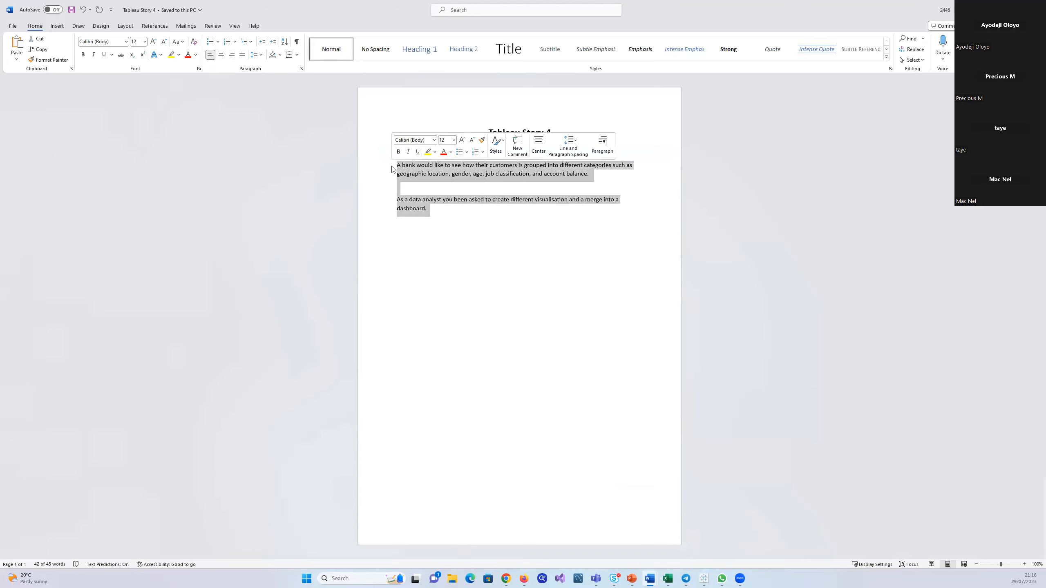
left_click(453, 142)
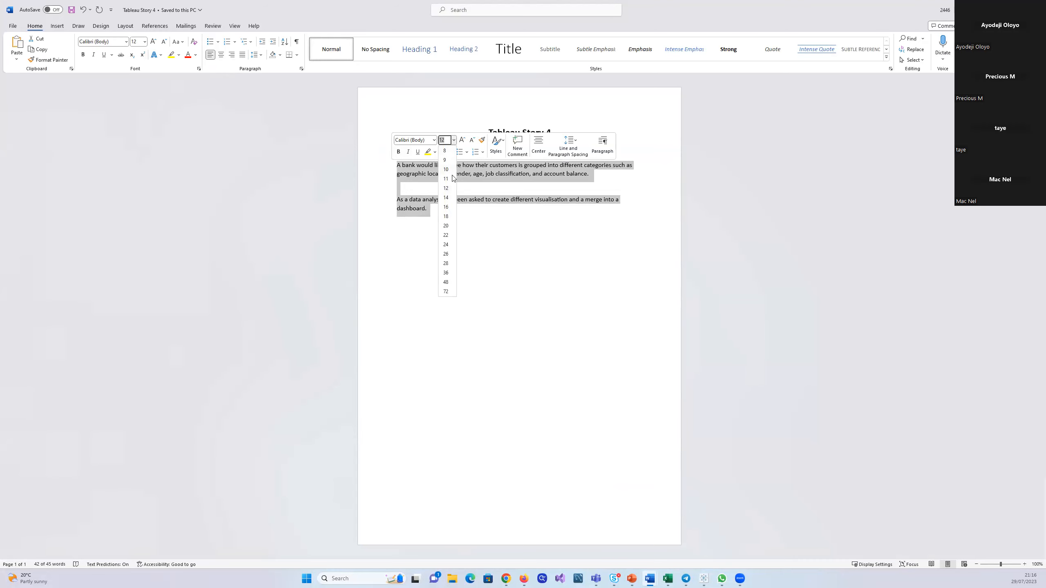
left_click(447, 207)
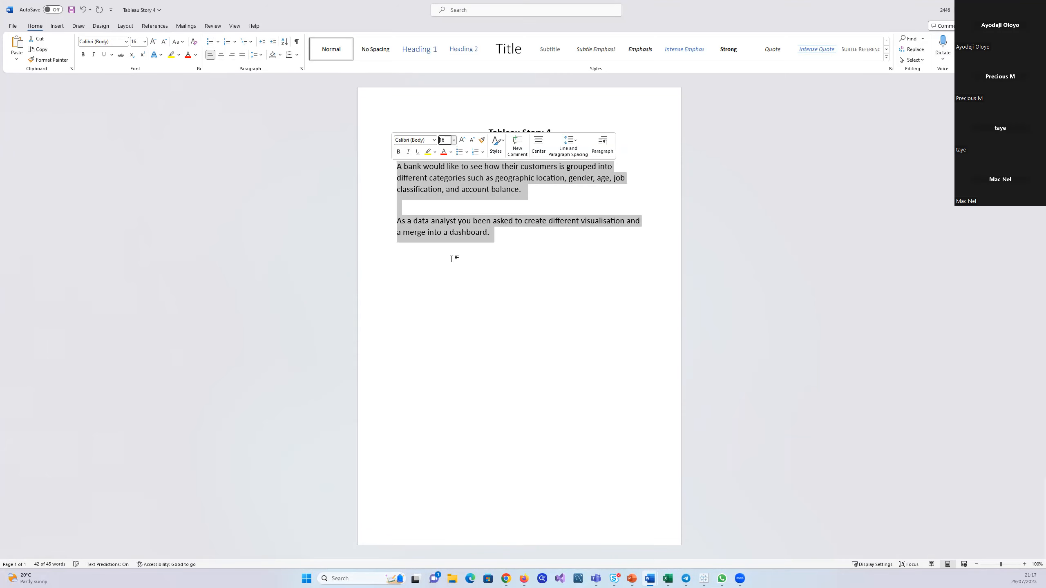
left_click(454, 142)
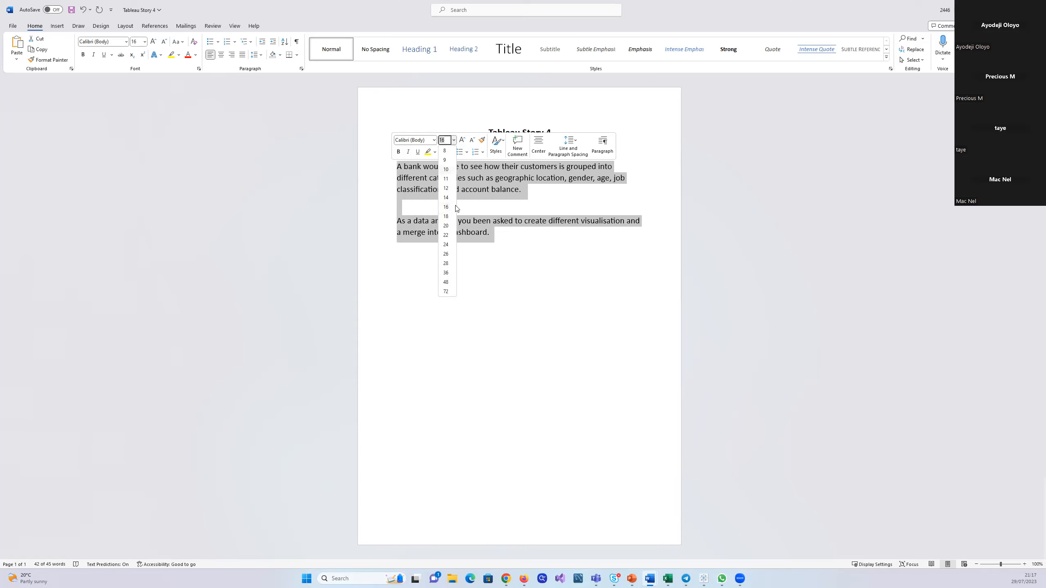
left_click(446, 235)
left_click(502, 359)
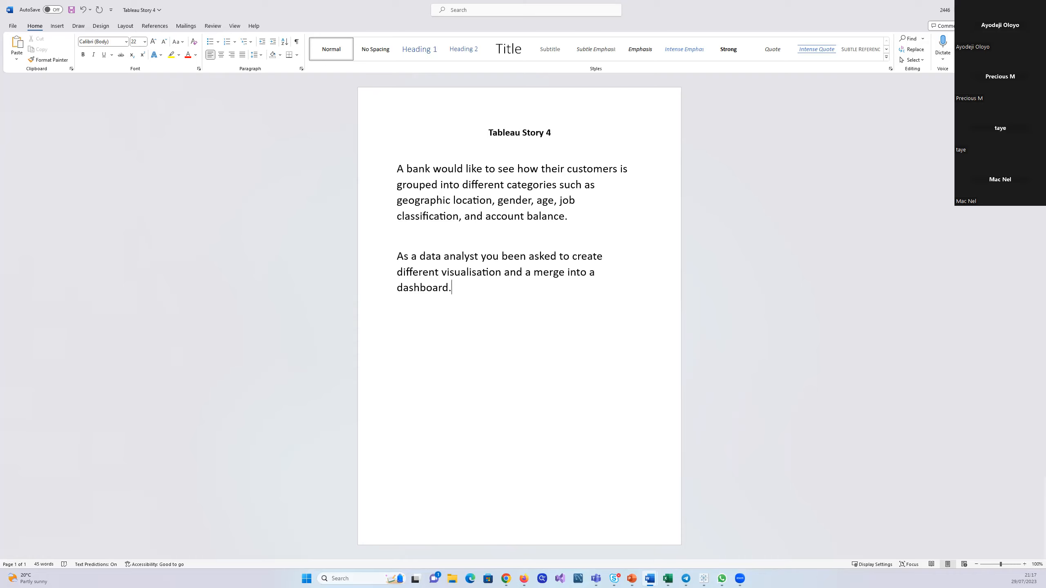
left_click(703, 578)
left_click(998, 8)
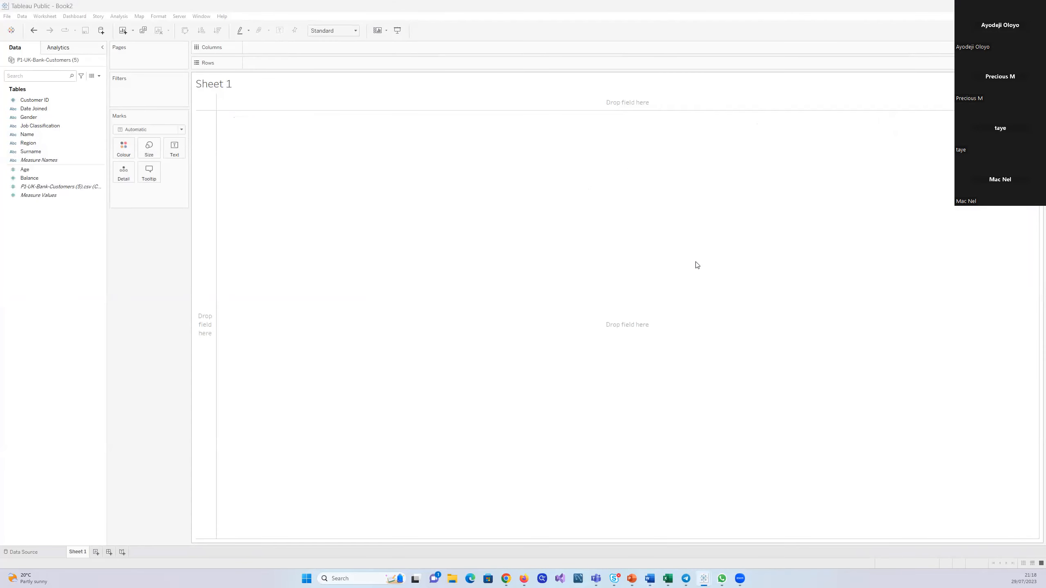
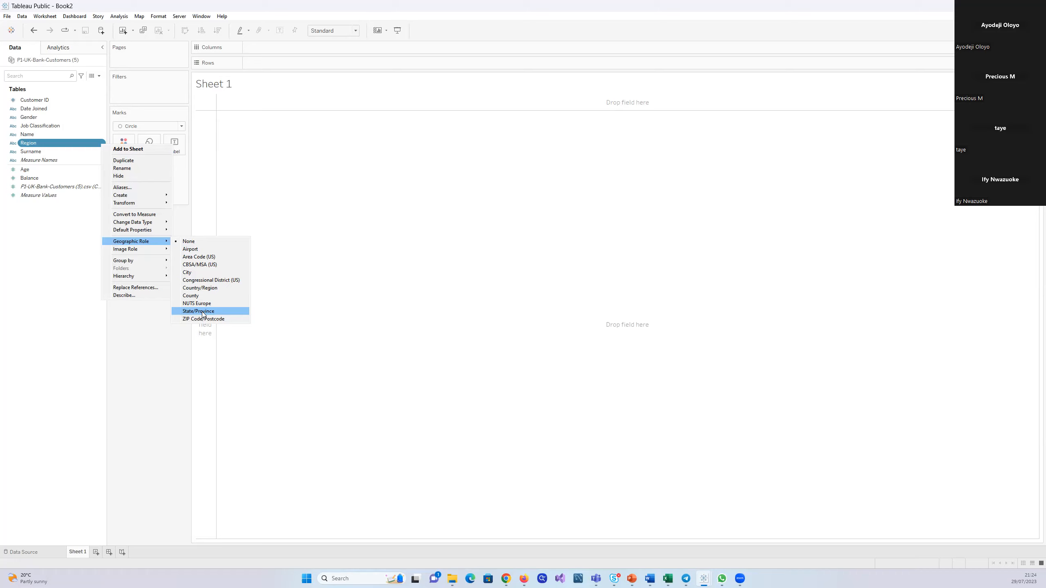
Assign the State/Province geographic role to the Region field and plot Region on the empty sheet
left_click(203, 312)
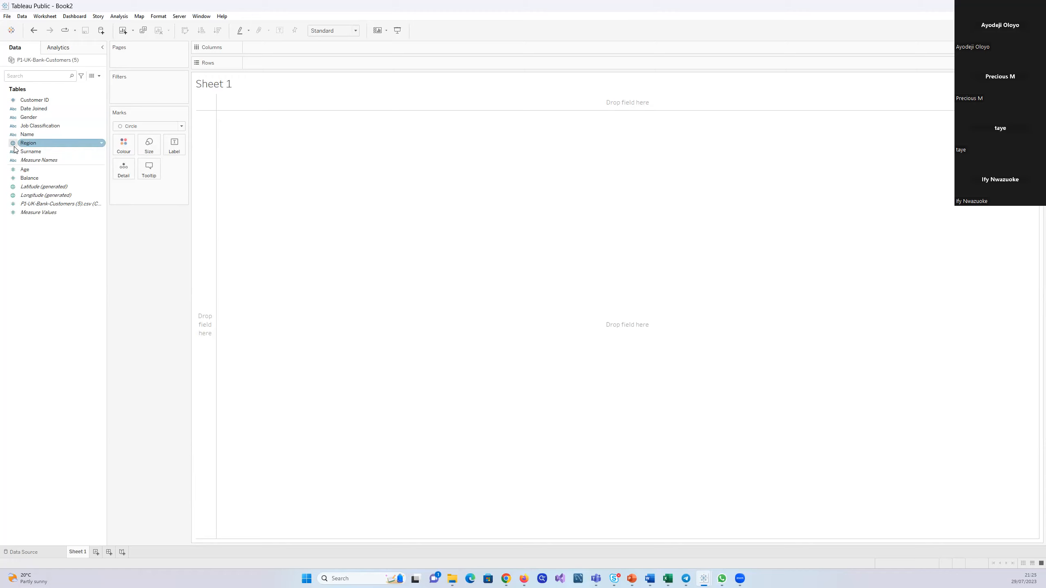
left_click_drag(35, 144, 353, 189)
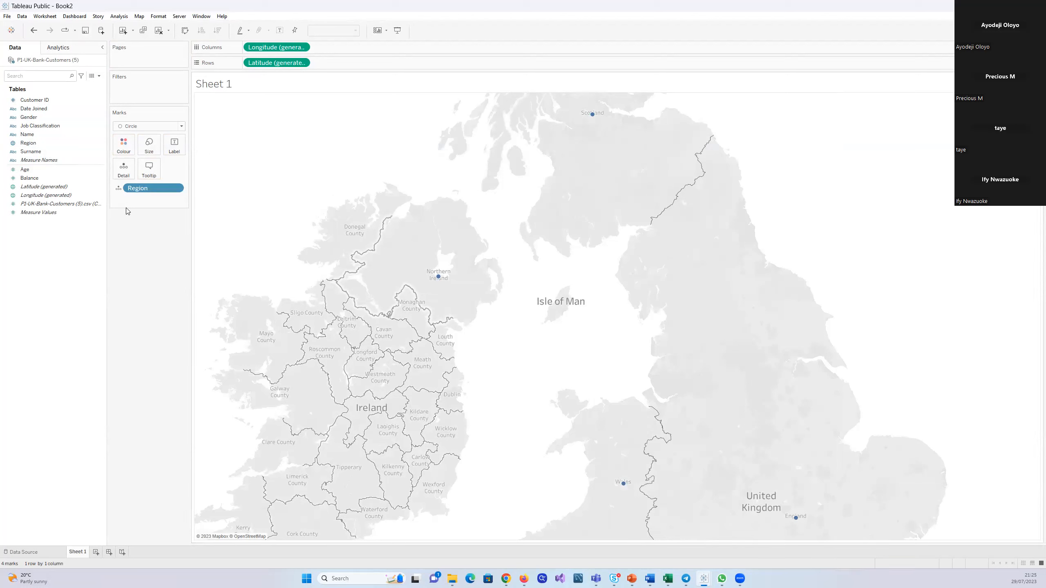
left_click(181, 127)
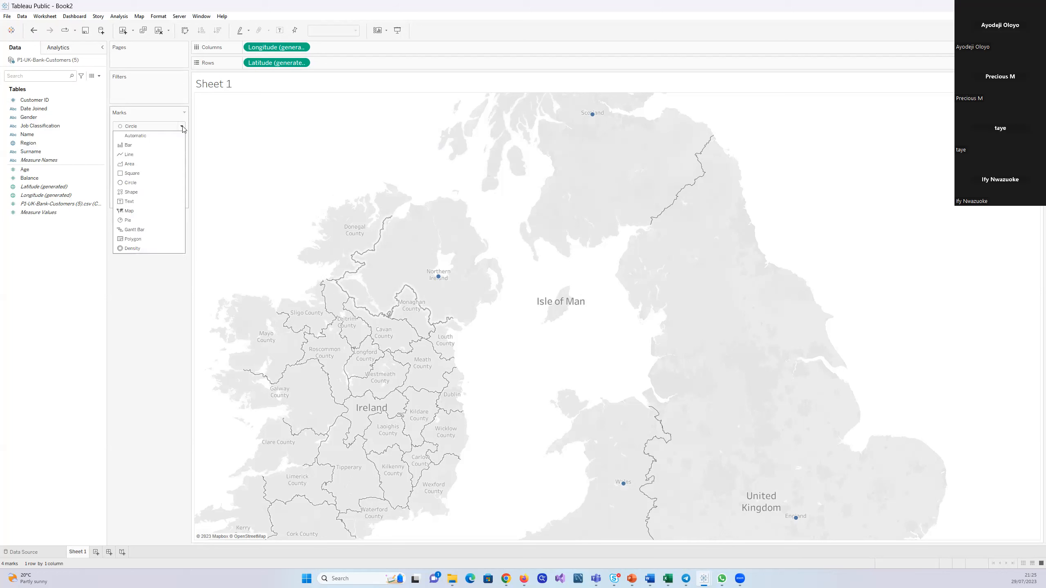
left_click(183, 128)
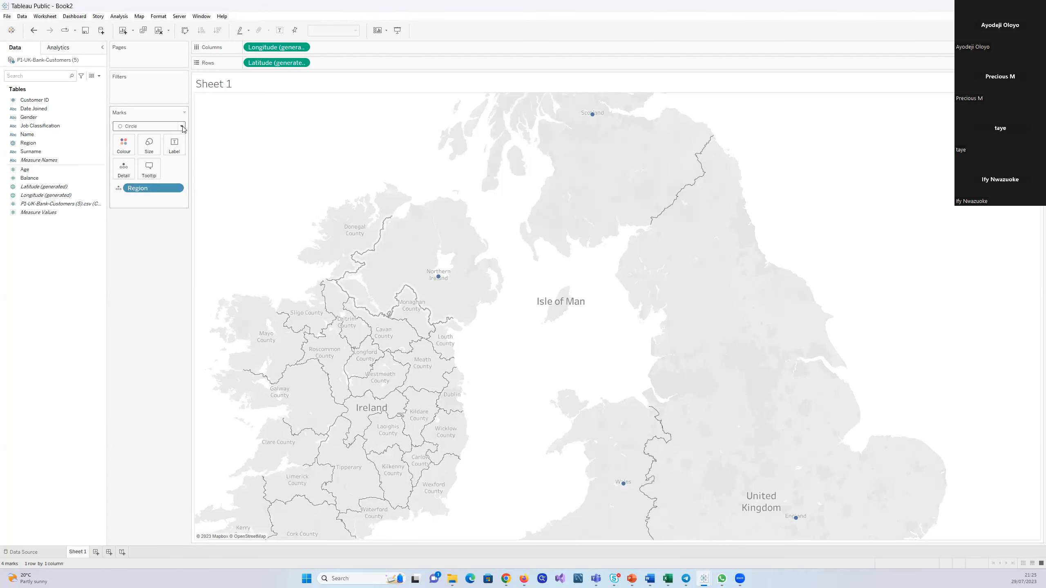
Remove Region from the marks, change the mark type to Map, and add Region back as Detail to get filled regions
left_click_drag(163, 192, 40, 282)
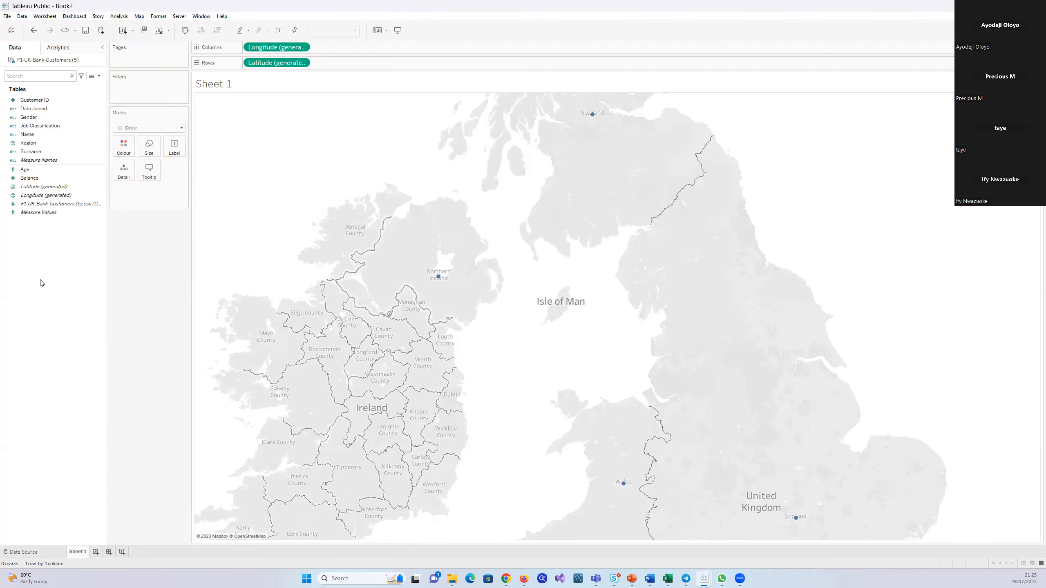
left_click(181, 127)
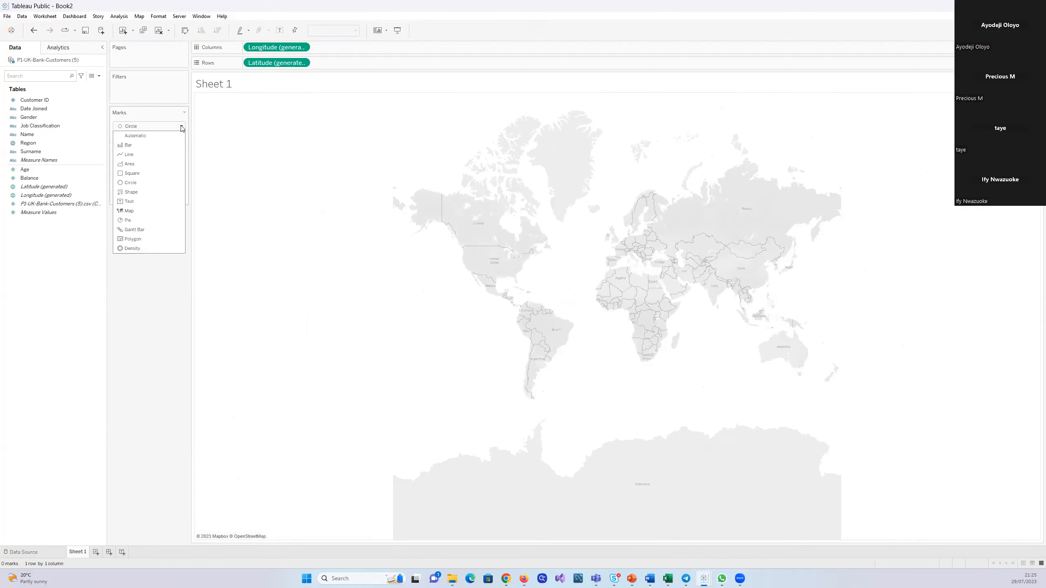
left_click(129, 210)
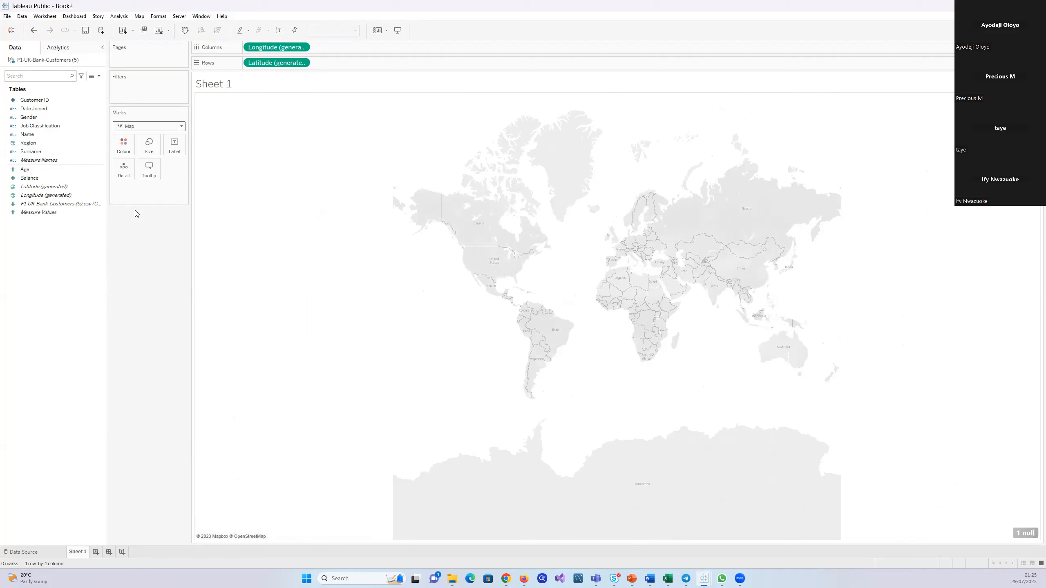
left_click_drag(28, 143, 119, 171)
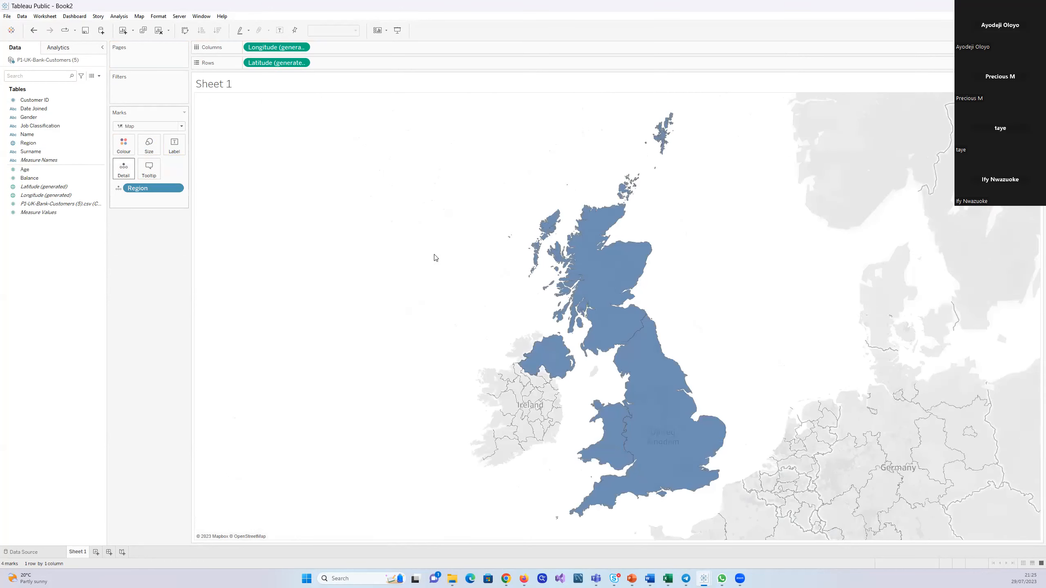
mouse_move(649, 381)
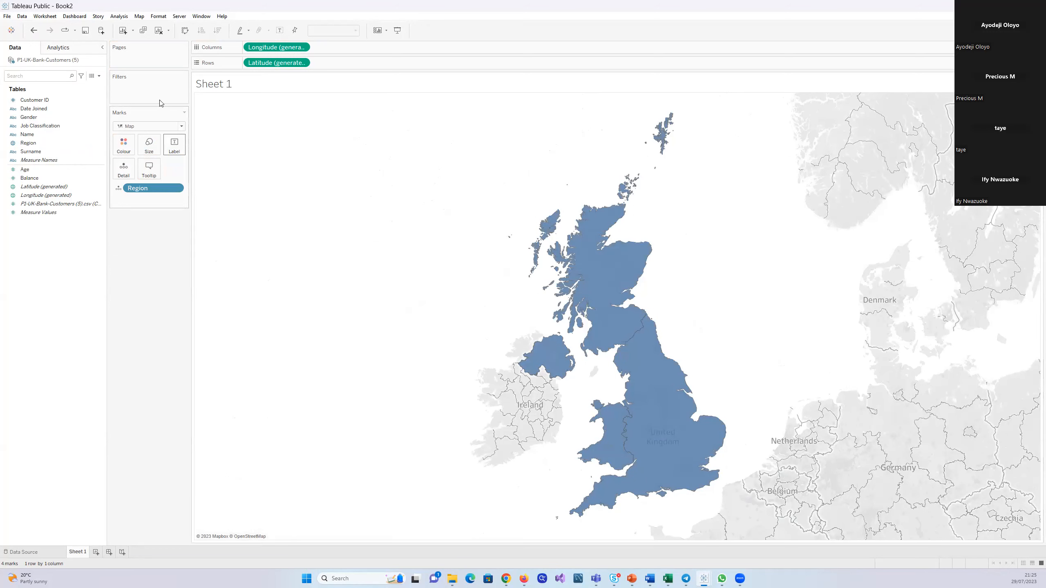
Compare the Automatic mark type with Map on the region map, ending on Map
left_click(179, 127)
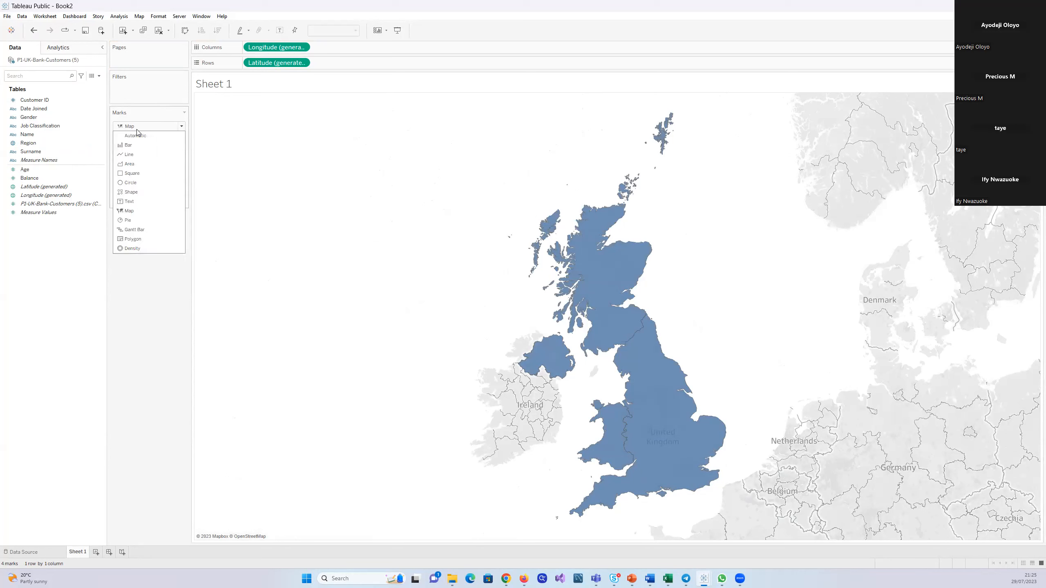
left_click(130, 210)
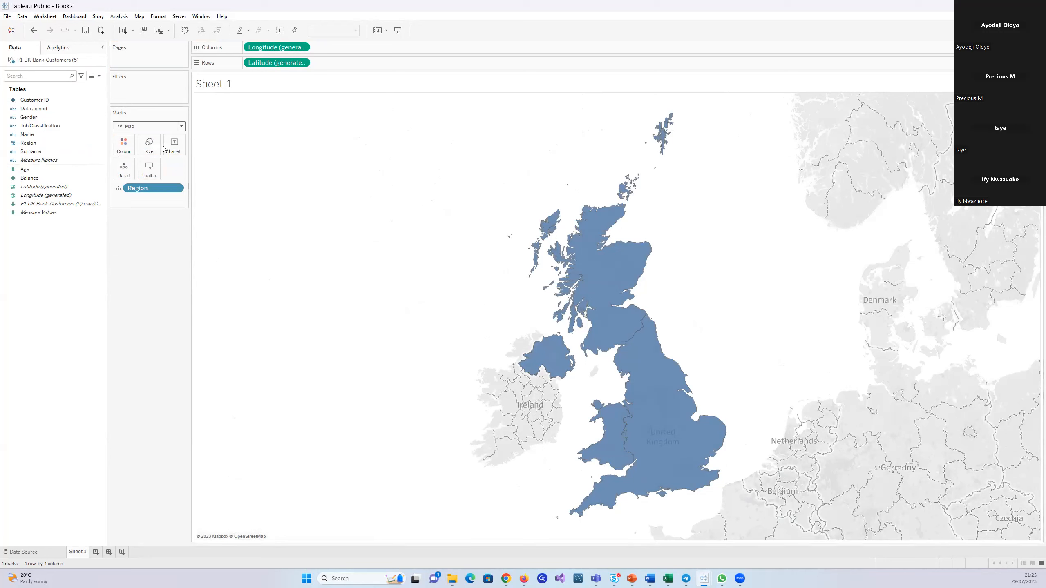
left_click(181, 126)
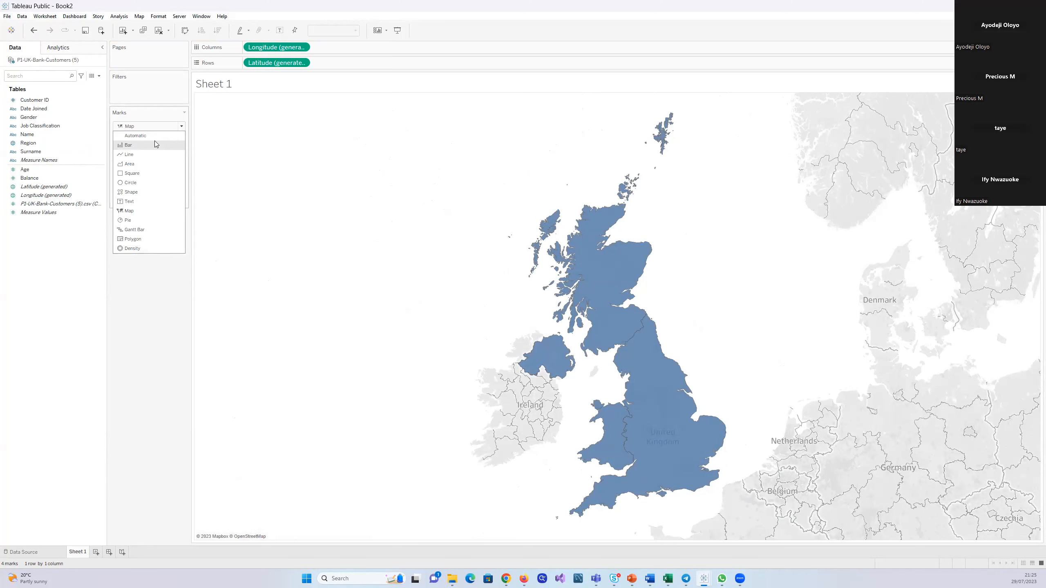
left_click(153, 137)
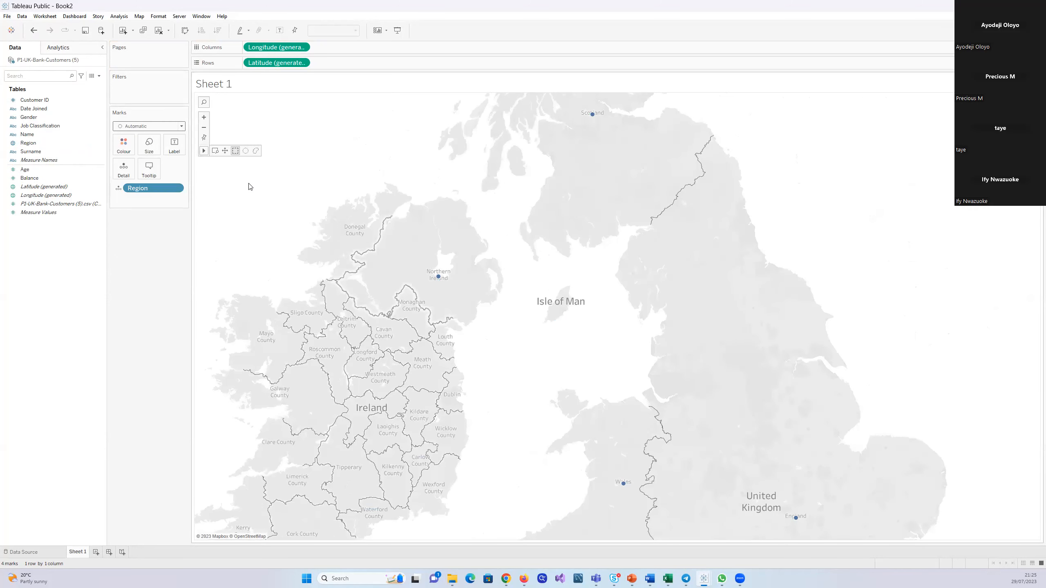
left_click(181, 127)
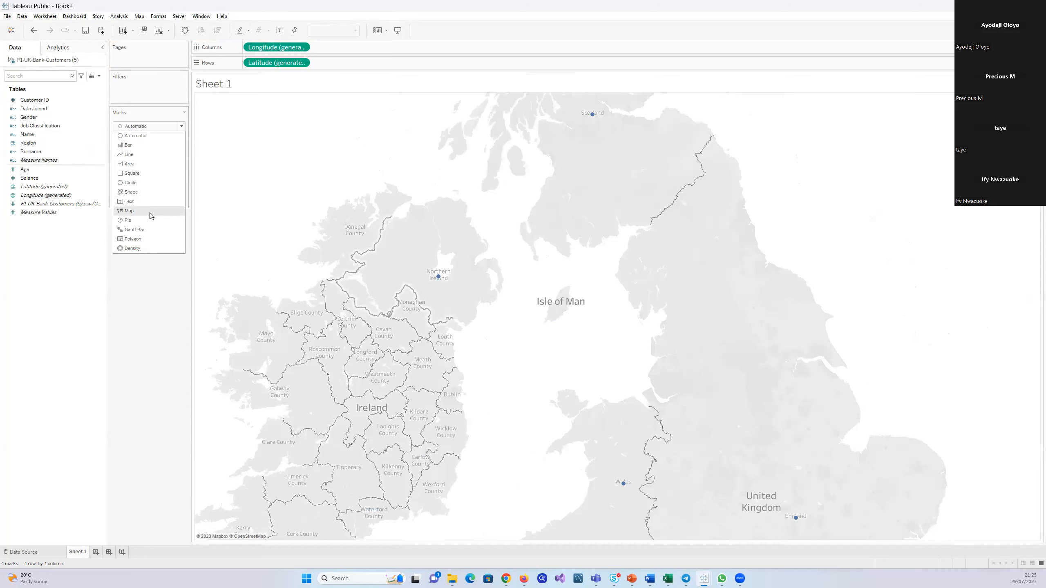
left_click(128, 210)
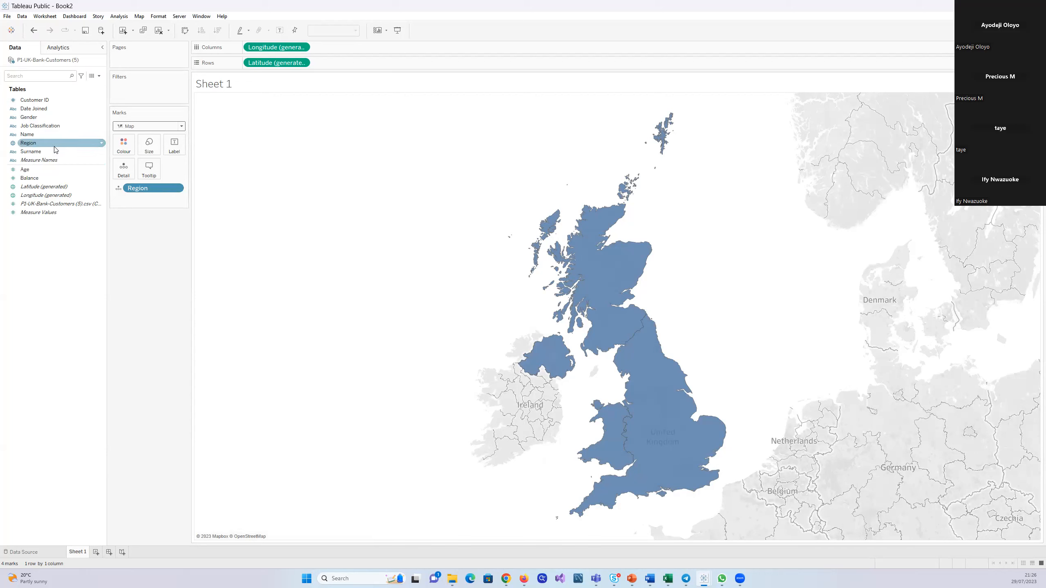
Check the Region field's geographic role, keeping State/Province selected
left_click(101, 144)
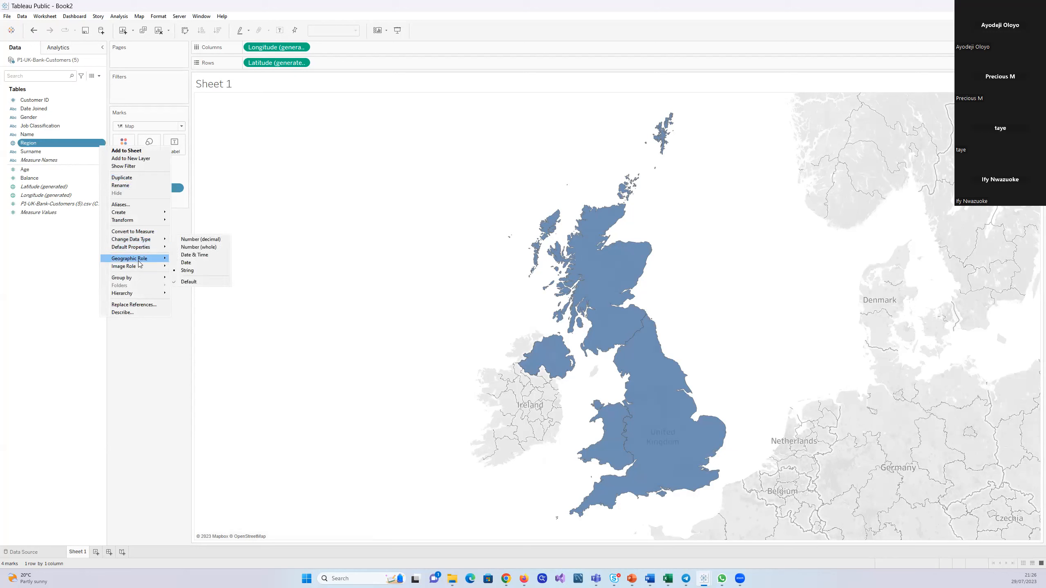
mouse_move(139, 264)
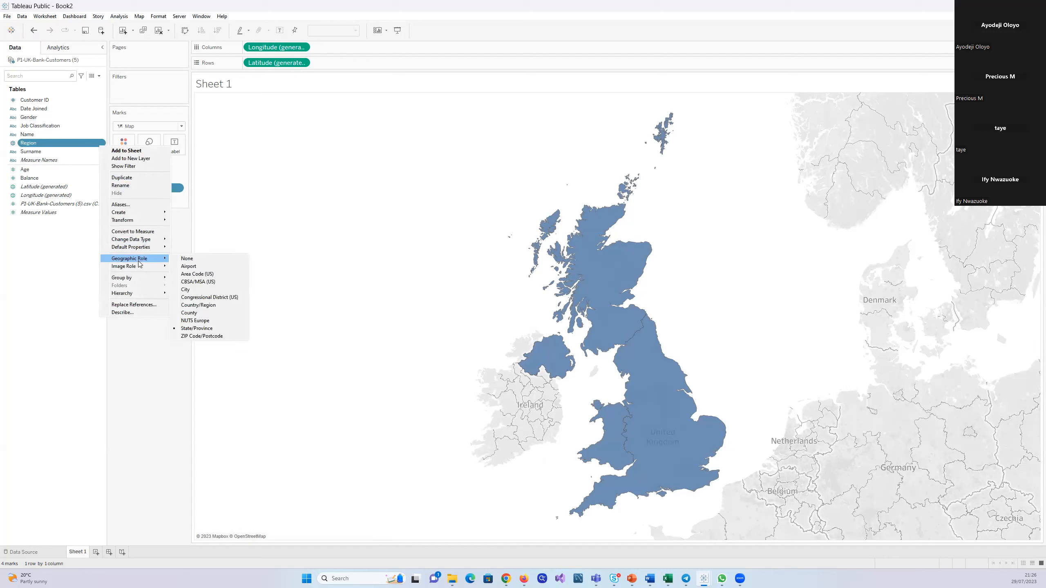
left_click(188, 328)
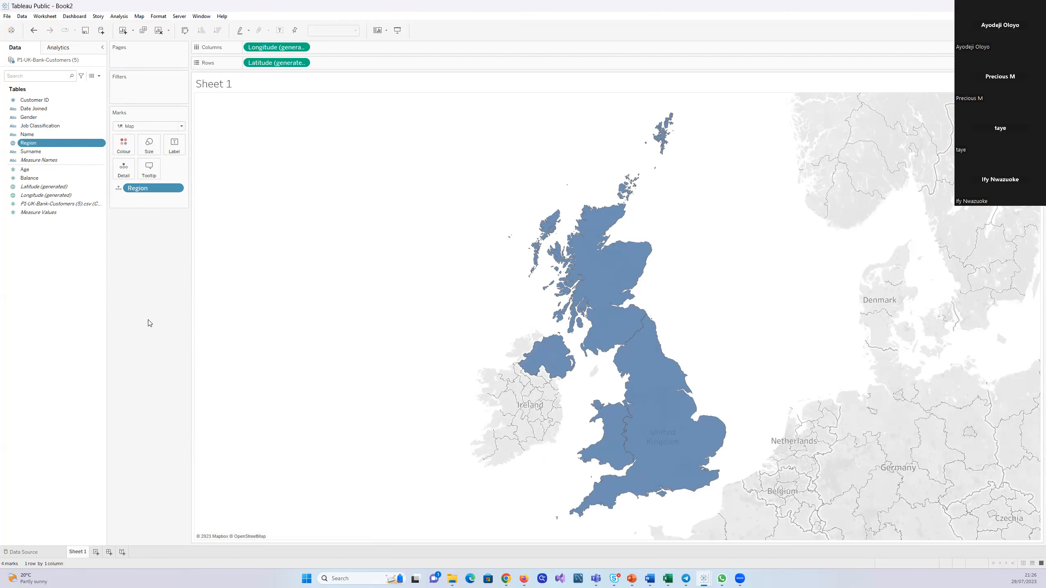
Clear all fields from the sheet and rebuild the map with generated Latitude as rows, generated Longitude as columns, and Region as Detail
left_click_drag(263, 65, 299, 63)
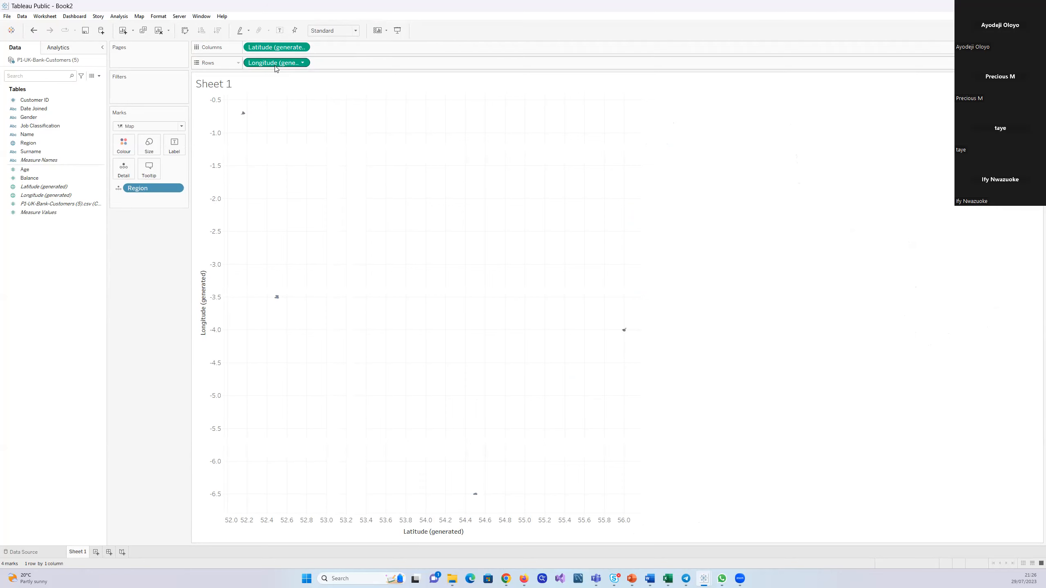
left_click_drag(275, 62, 25, 177)
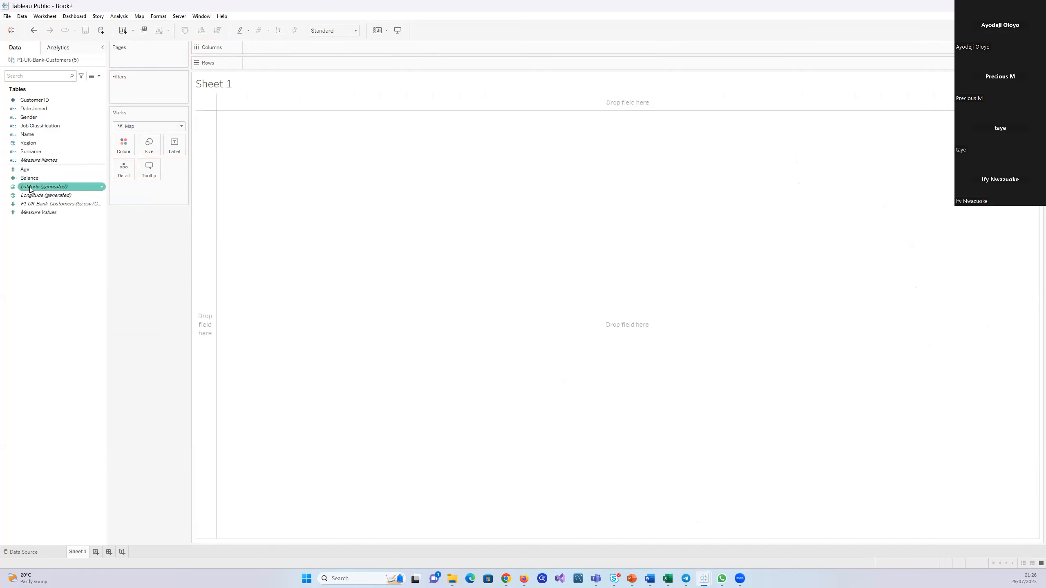
double_click(30, 186)
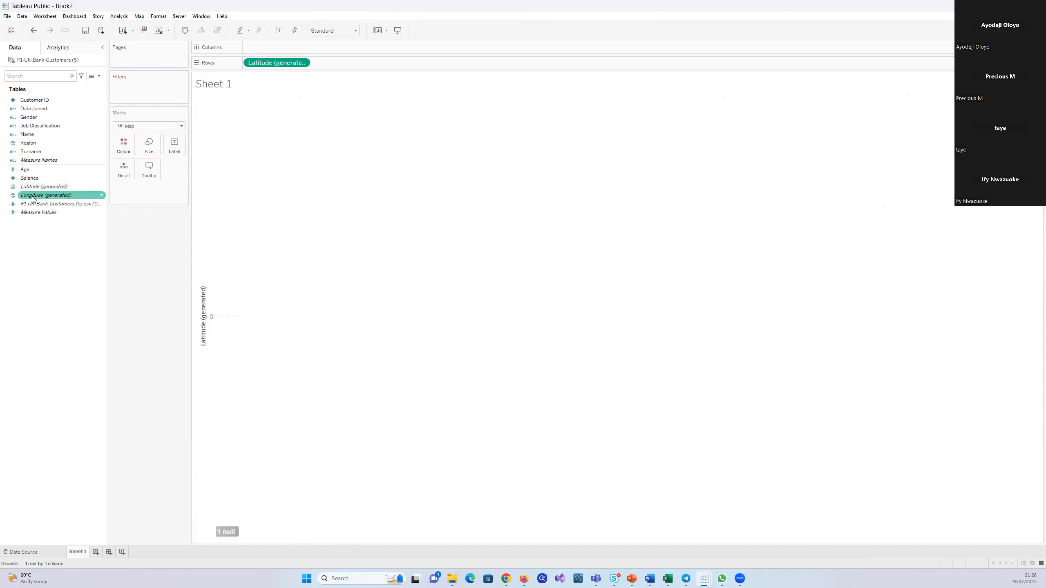
double_click(33, 195)
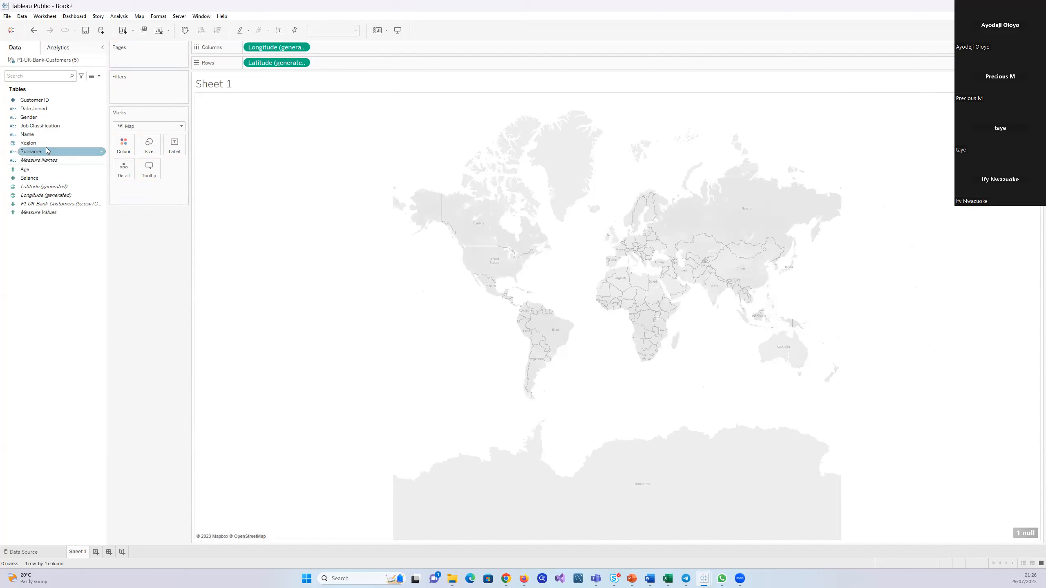
left_click_drag(31, 145, 122, 167)
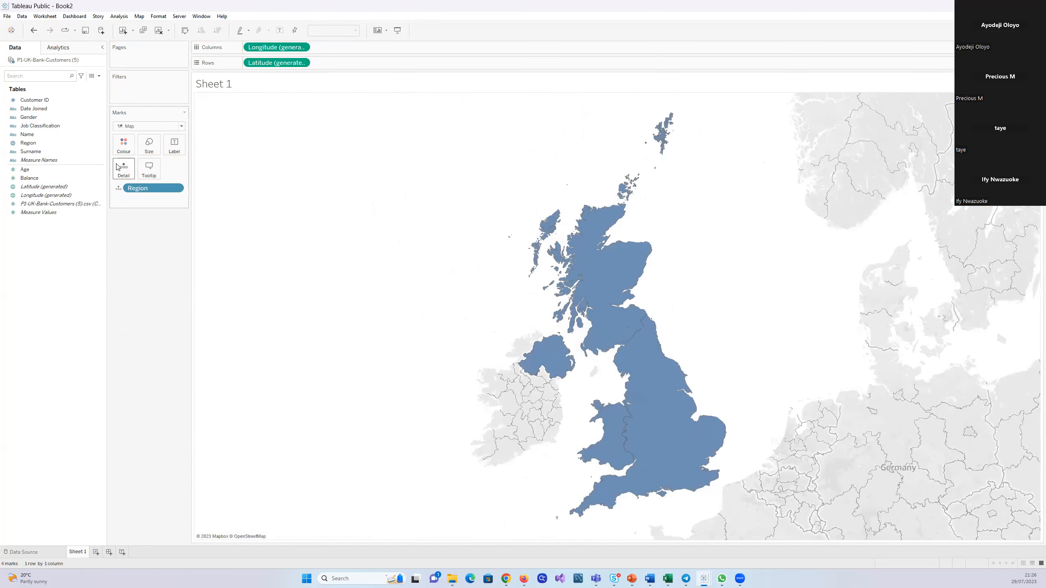
Colour the map by Region and label each region with the count of P1-UK-Bank-Customers (5).csv
left_click_drag(27, 147, 120, 148)
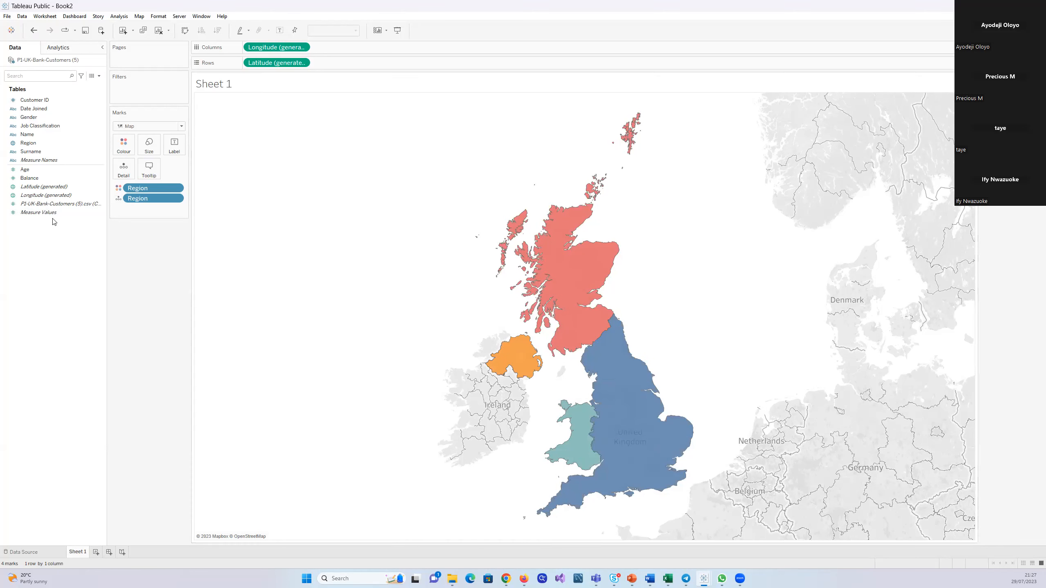
left_click(40, 205)
left_click_drag(37, 206, 175, 150)
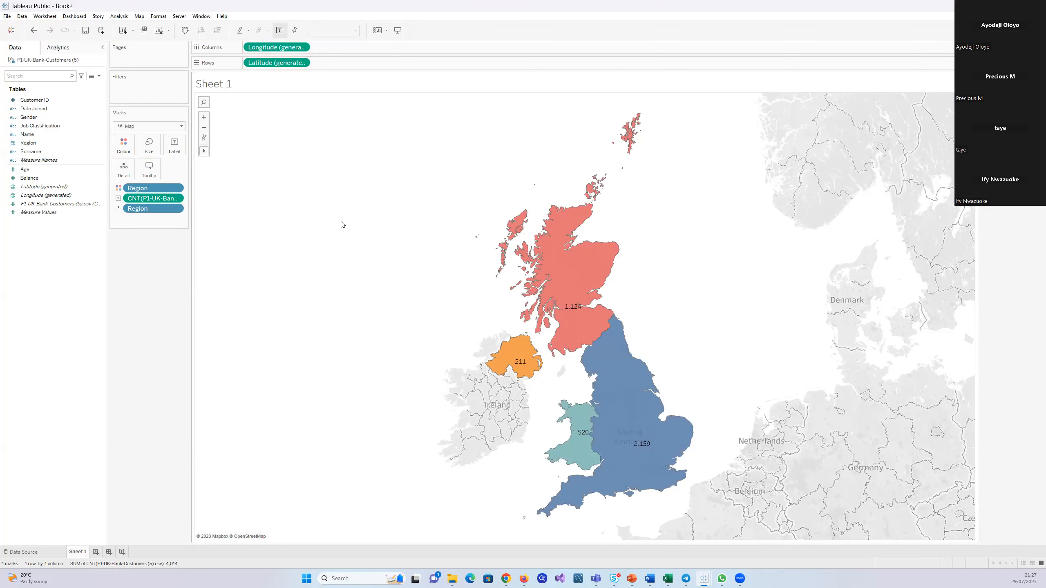
mouse_move(588, 342)
mouse_move(656, 457)
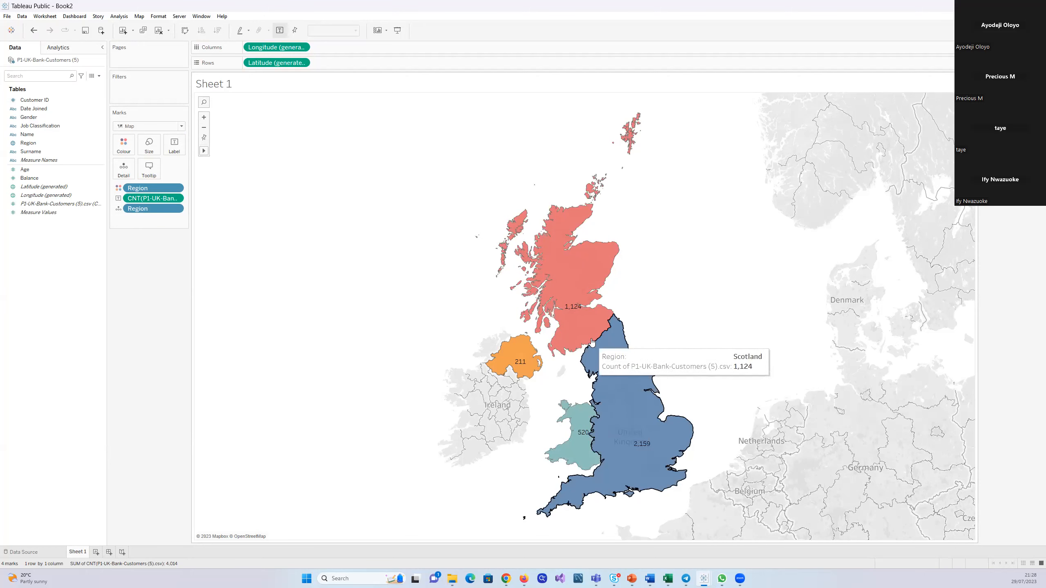
Format the worksheet font as 12 pt, bold and black so the map labels stand out, and close the formatting options
right_click(624, 275)
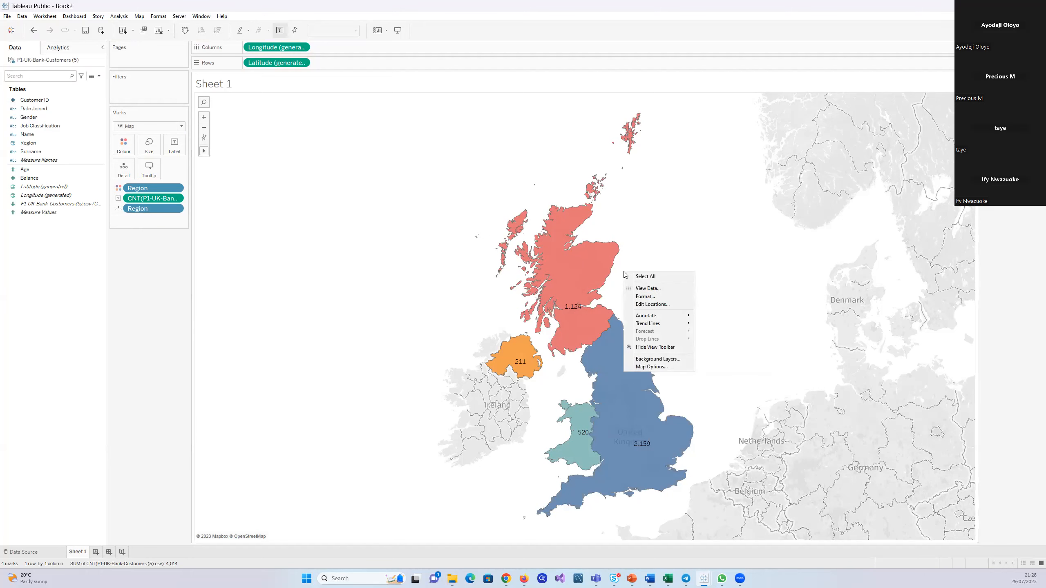
left_click(648, 296)
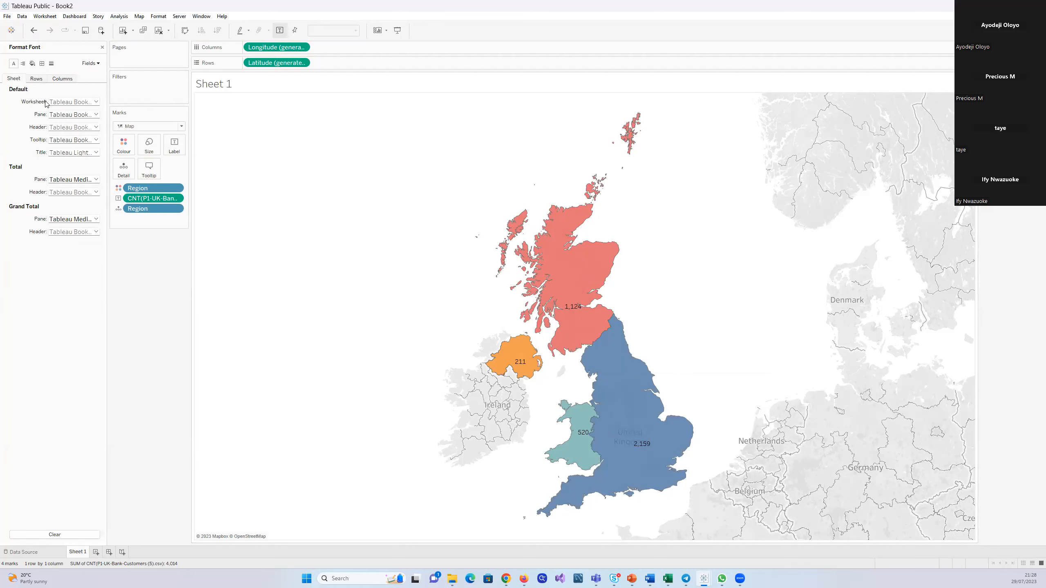
left_click(96, 114)
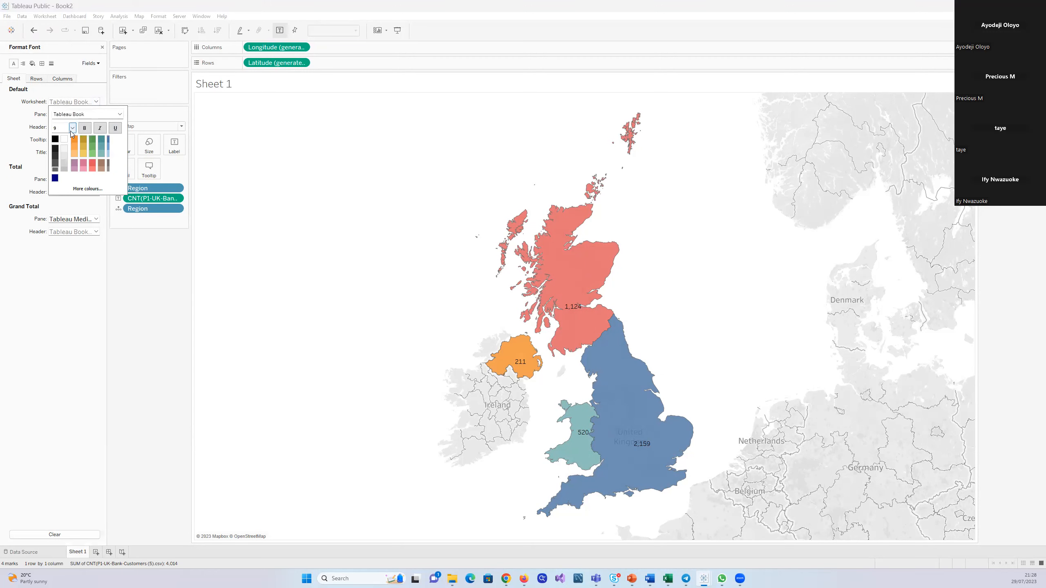
left_click(72, 129)
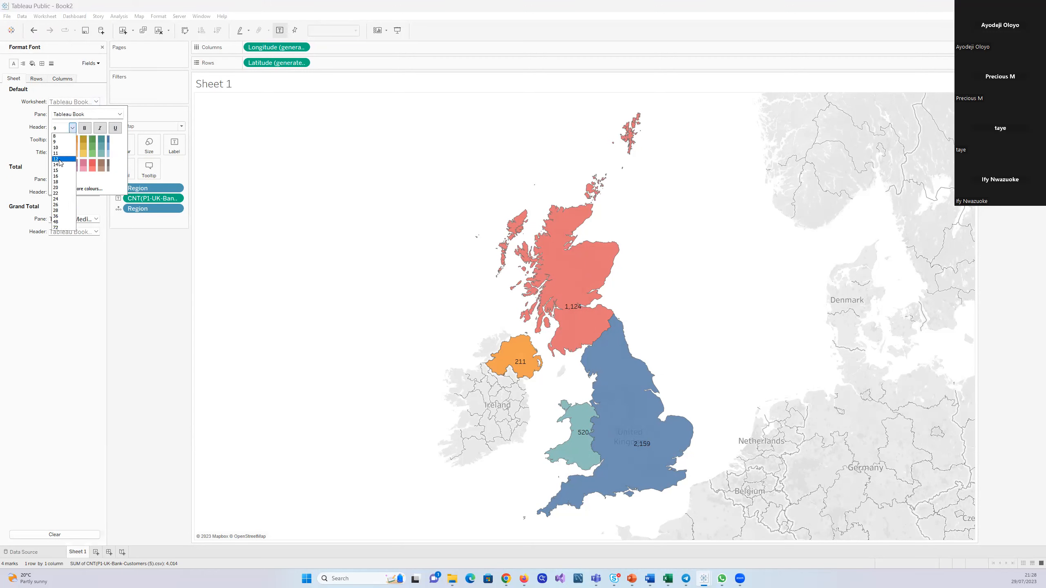
left_click(60, 159)
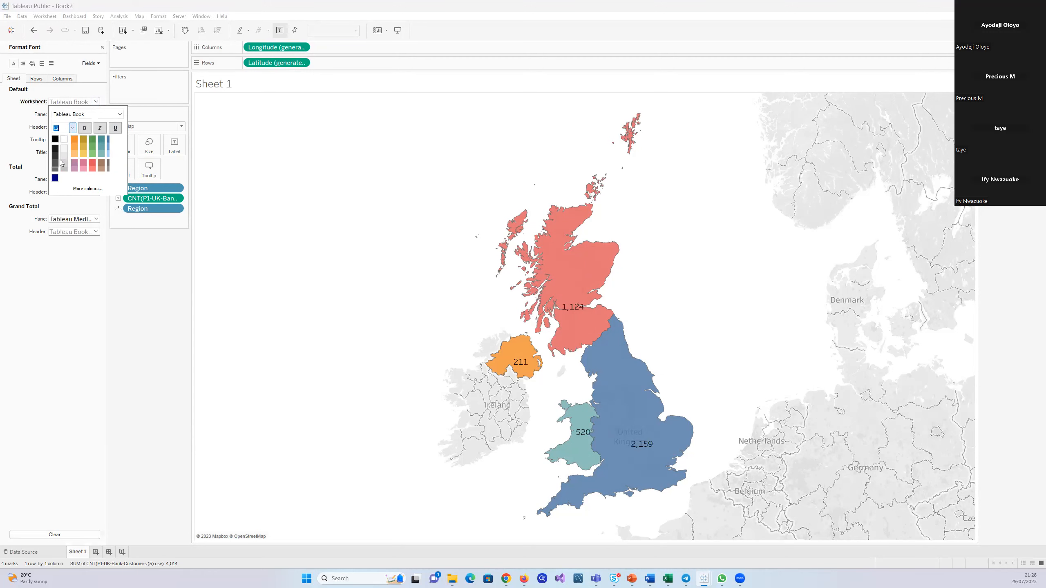
left_click(86, 128)
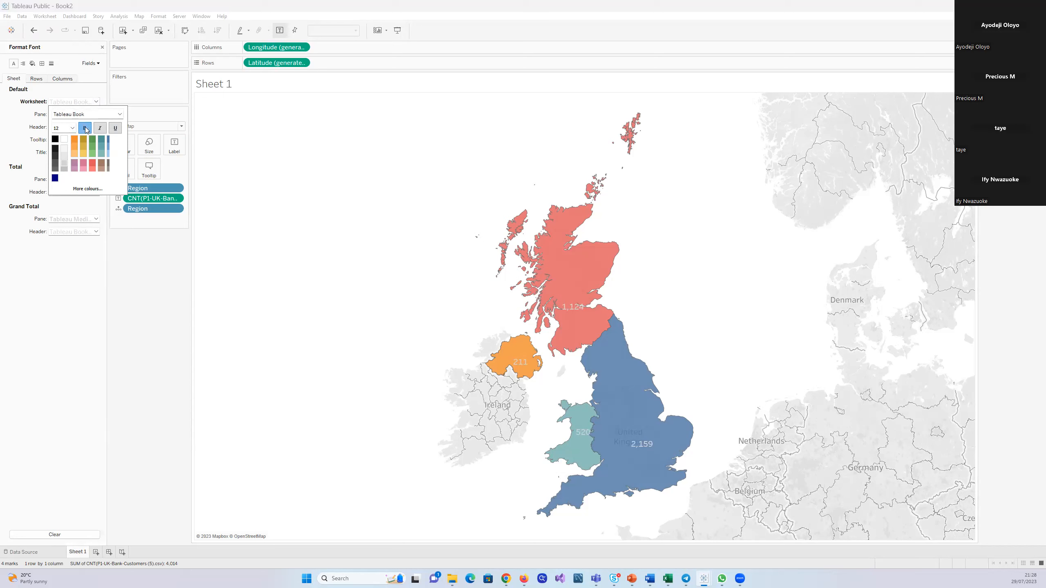
left_click(54, 140)
left_click(85, 129)
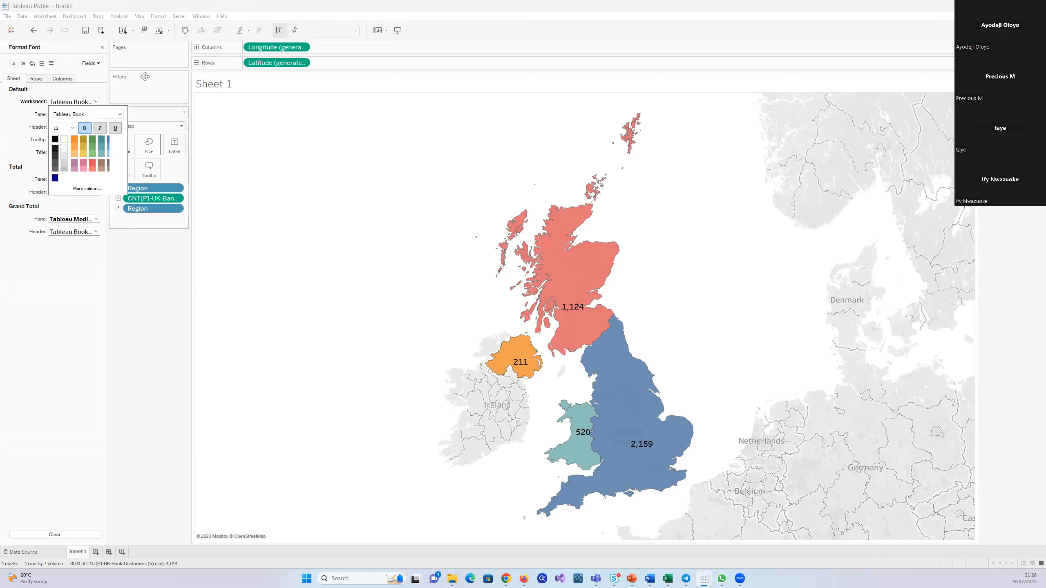
left_click(103, 48)
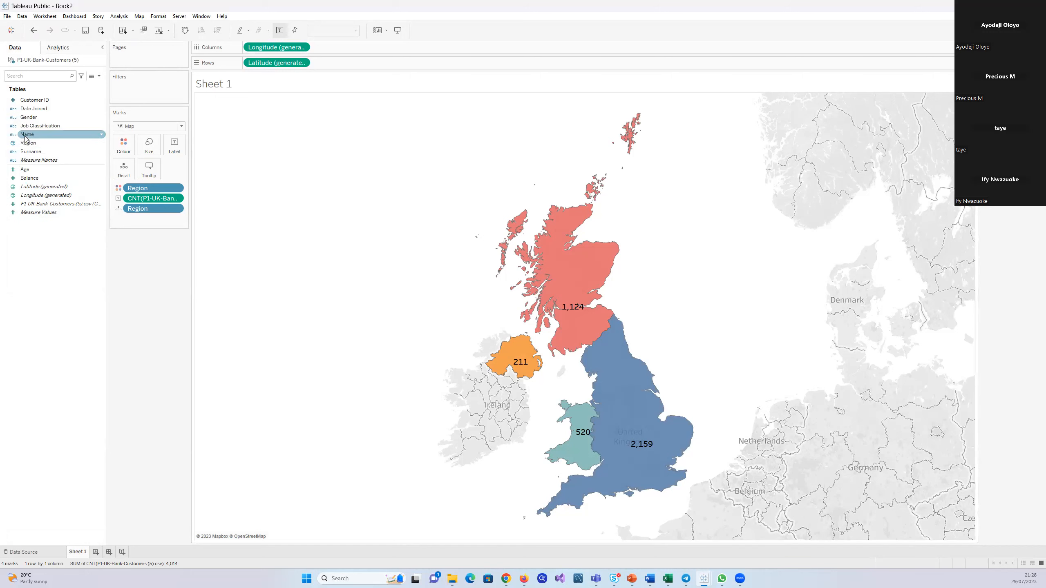
Try adding the Region names to the map labels and remove them again
left_click_drag(24, 145, 172, 151)
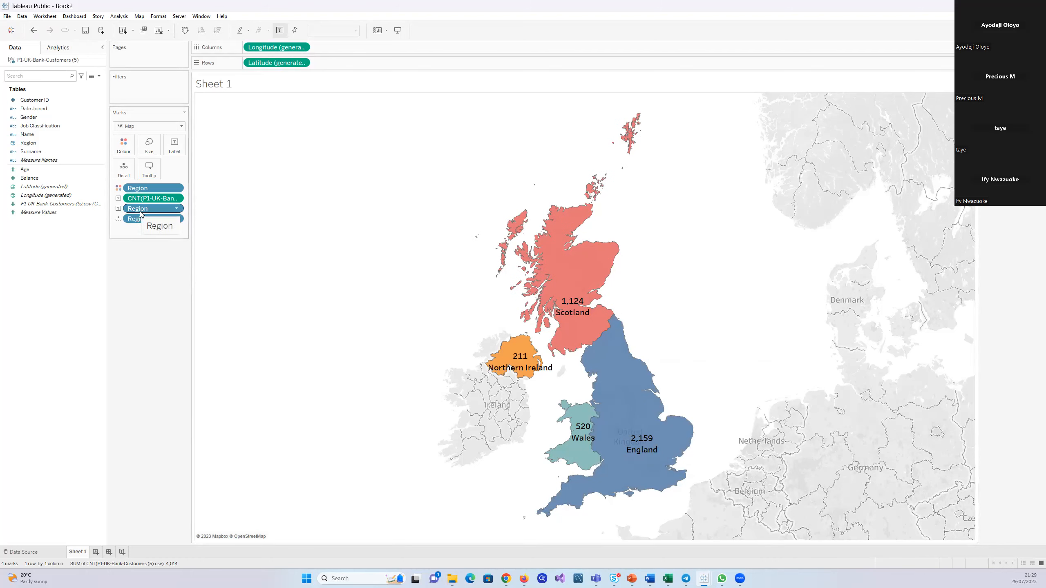
left_click_drag(140, 211, 34, 291)
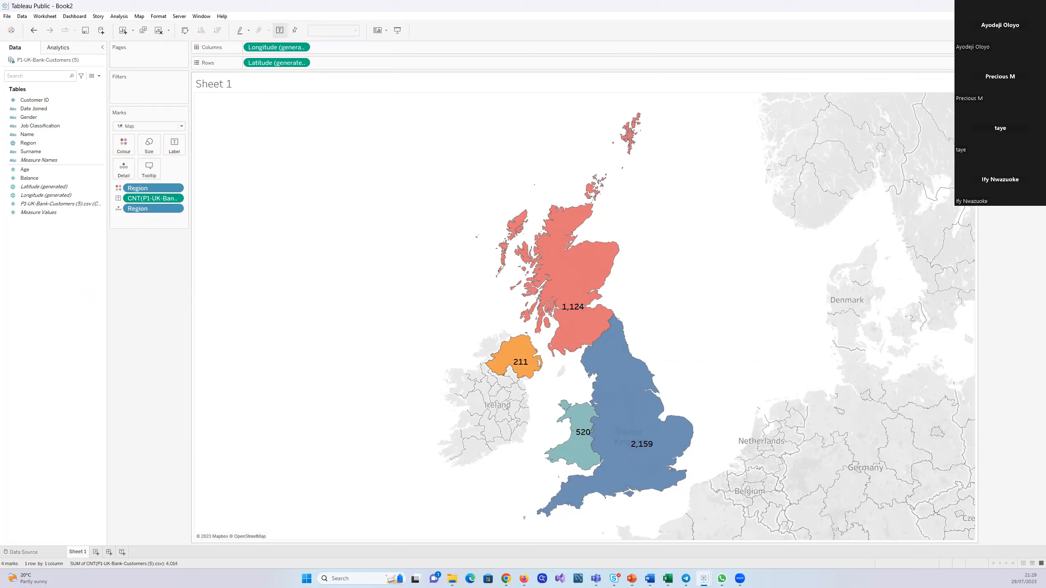
Narrow the map view so it closely frames the UK regions, and rename the worksheet as Map
left_click_drag(976, 206, 552, 210)
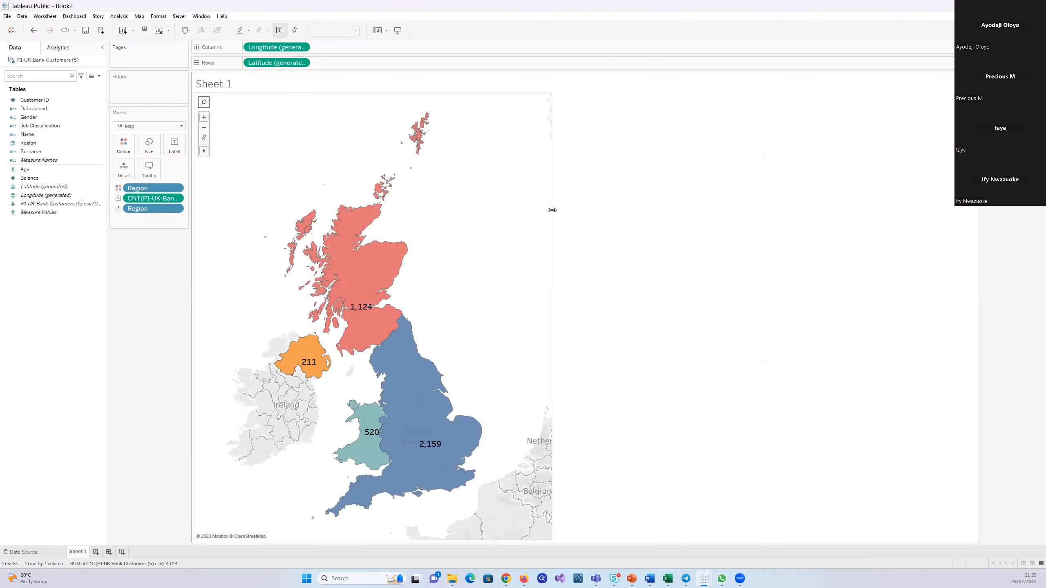
left_click_drag(552, 210, 506, 212)
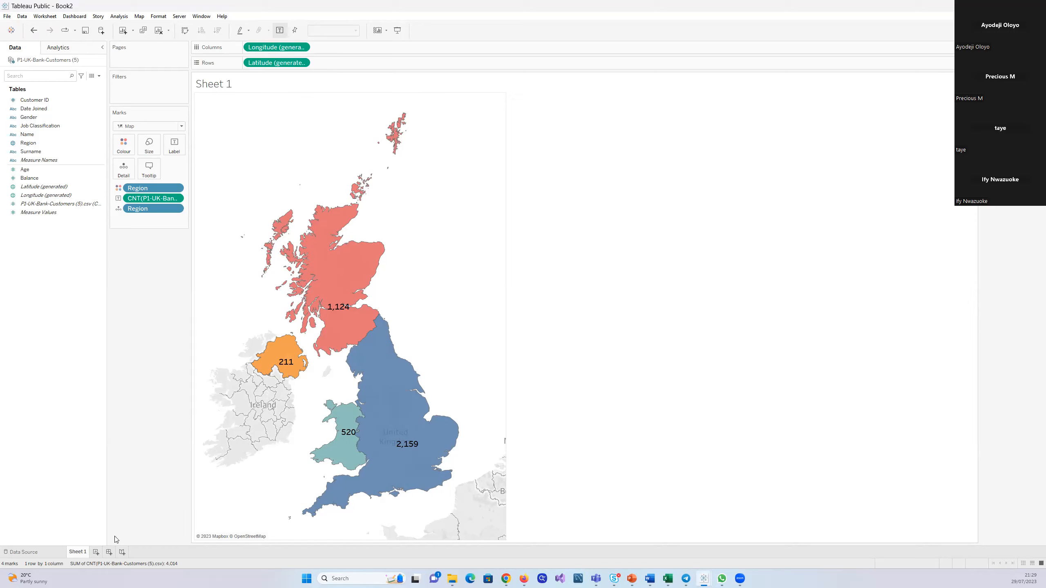
double_click(77, 552)
type("Map")
key("Return")
left_click(101, 205)
right_click(101, 205)
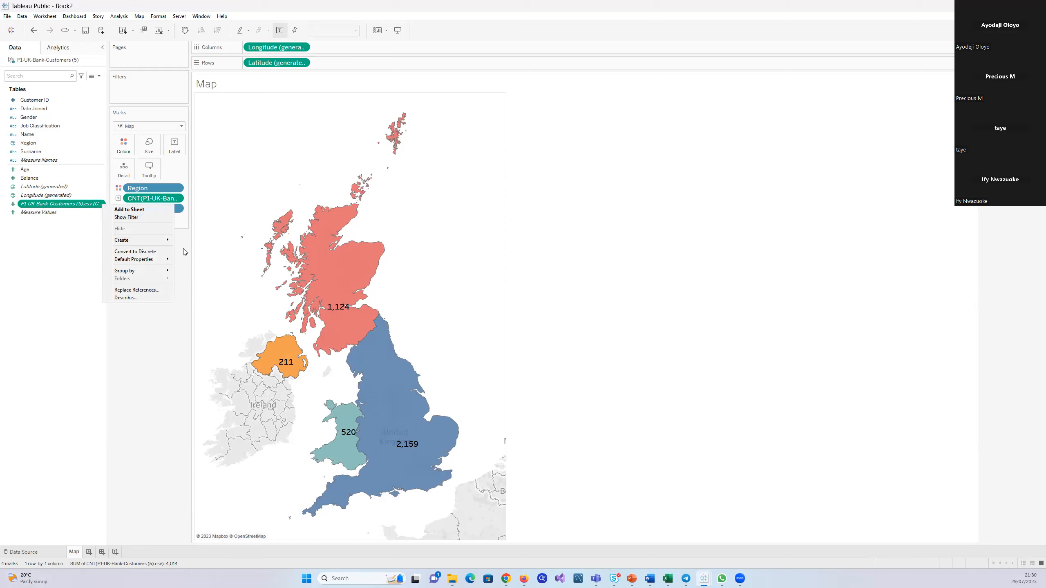
mouse_move(173, 241)
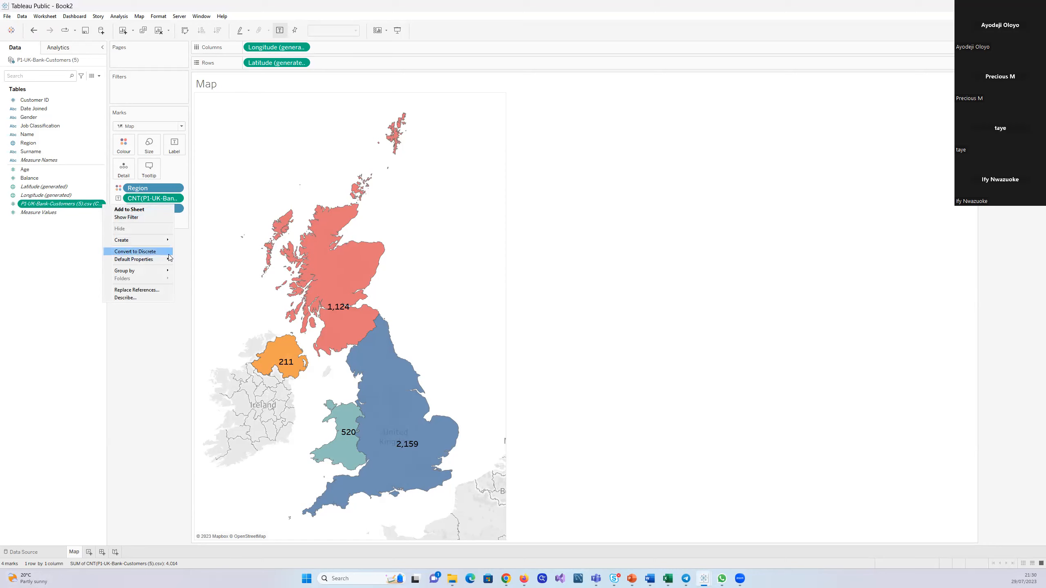
mouse_move(169, 262)
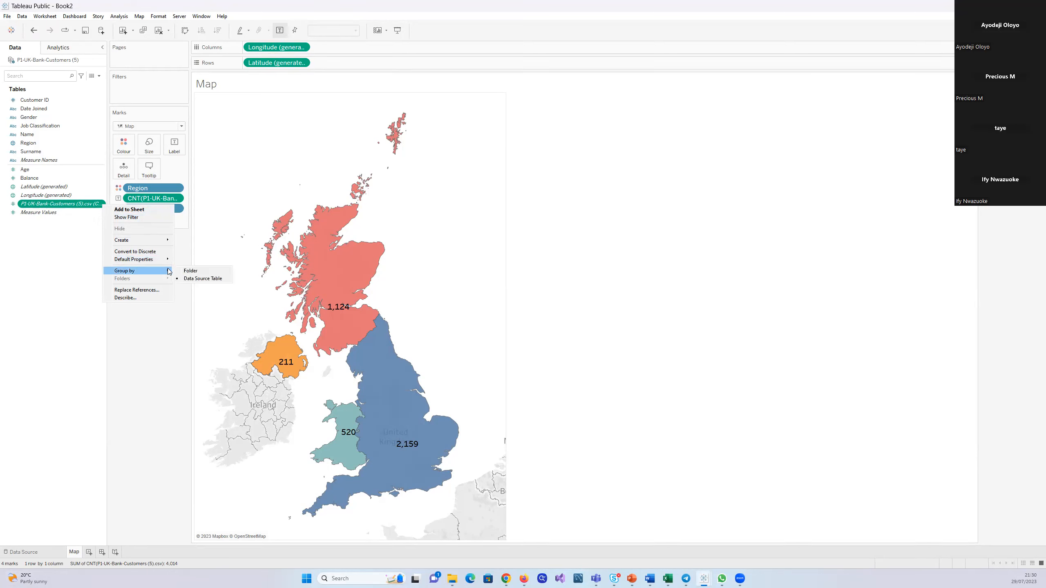
left_click(69, 283)
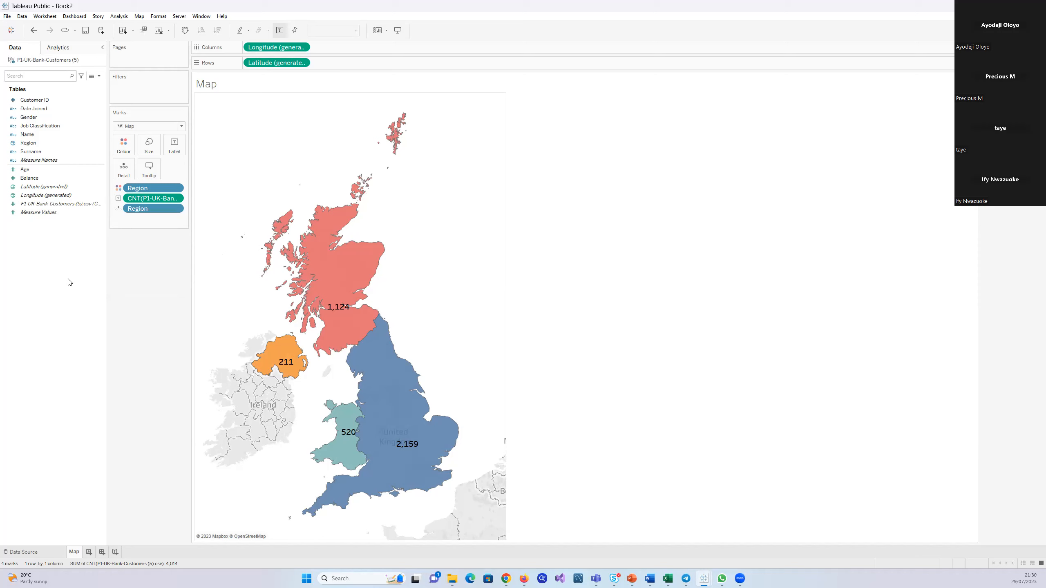
left_click(79, 207)
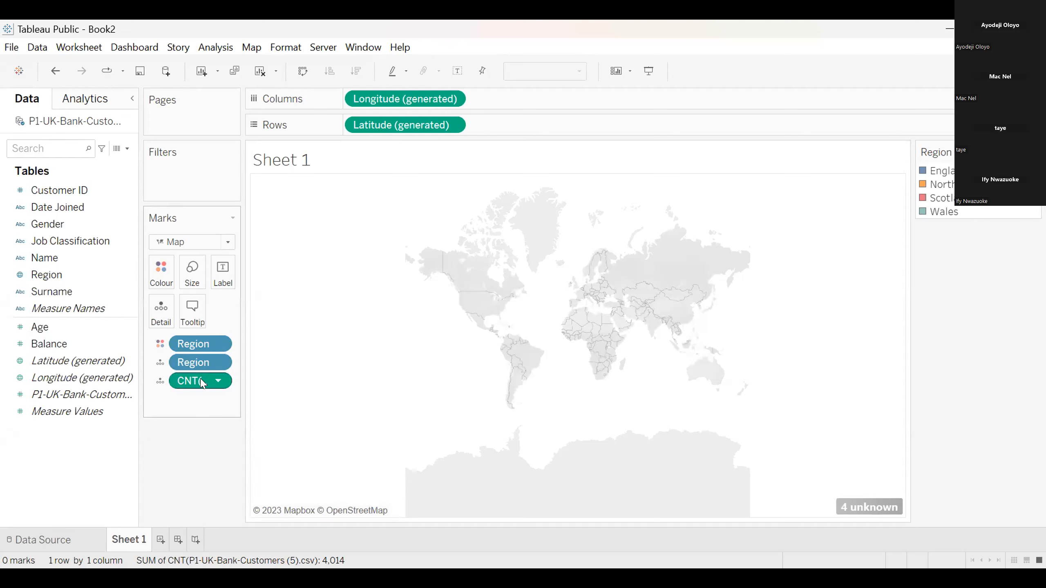
Remove the customer count field from the marks of the unrecognised region map on Sheet 1
left_click_drag(193, 381, 21, 425)
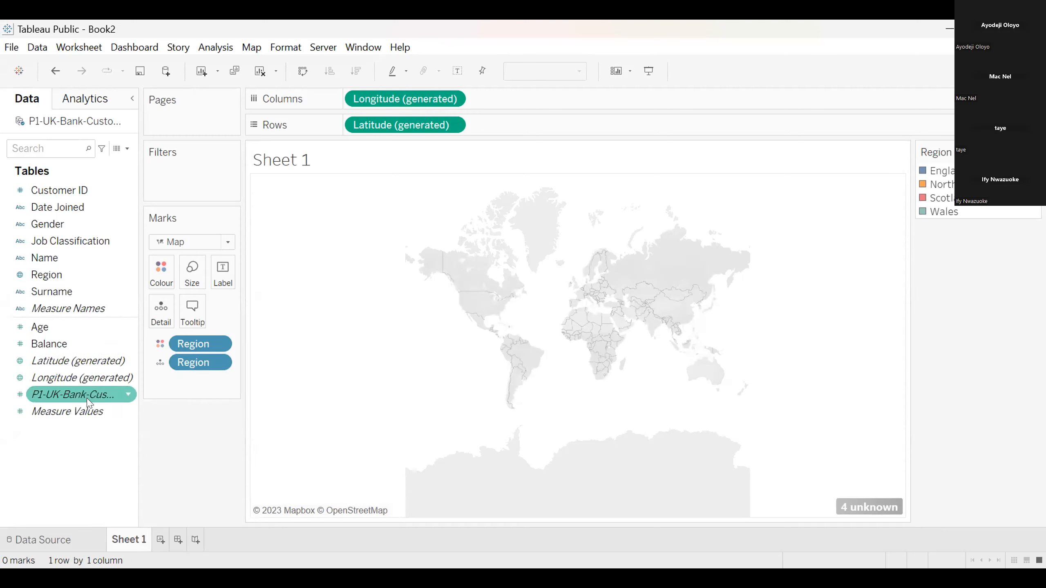
left_click(76, 409)
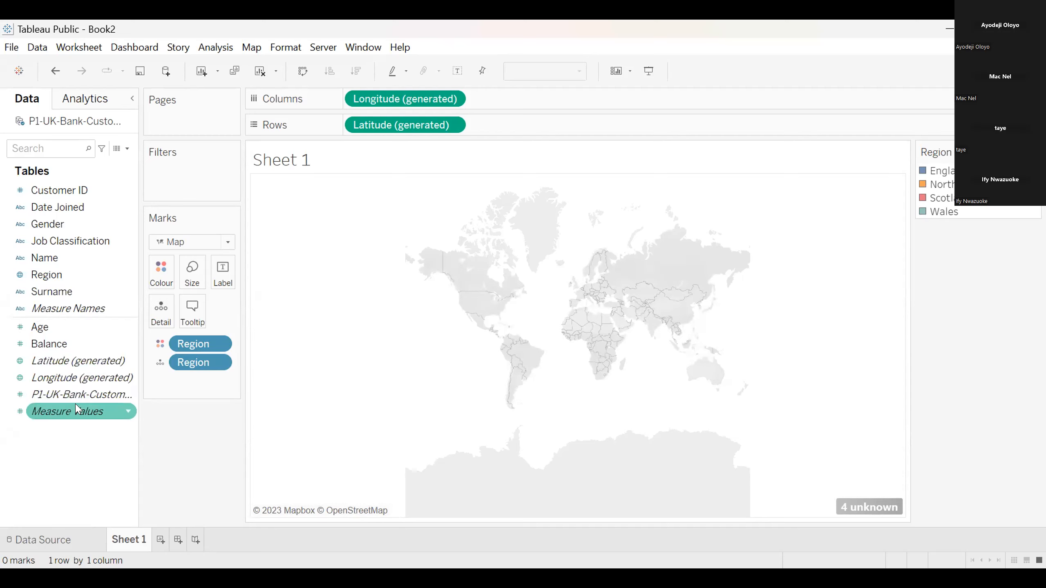
Try fixing the country of the unknown Region locations to United Kingdom, and undo the location change
left_click(869, 506)
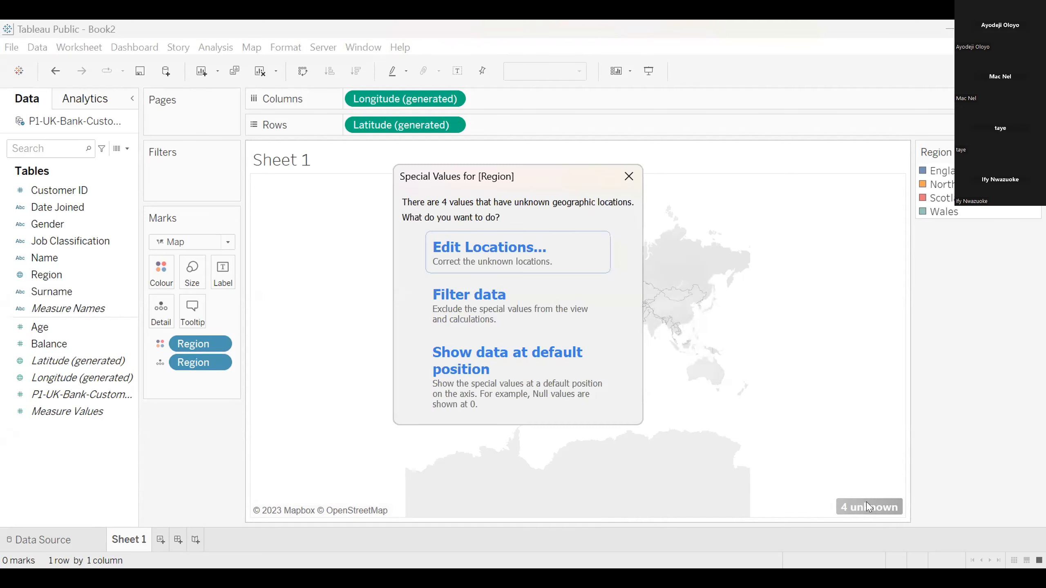
left_click(493, 252)
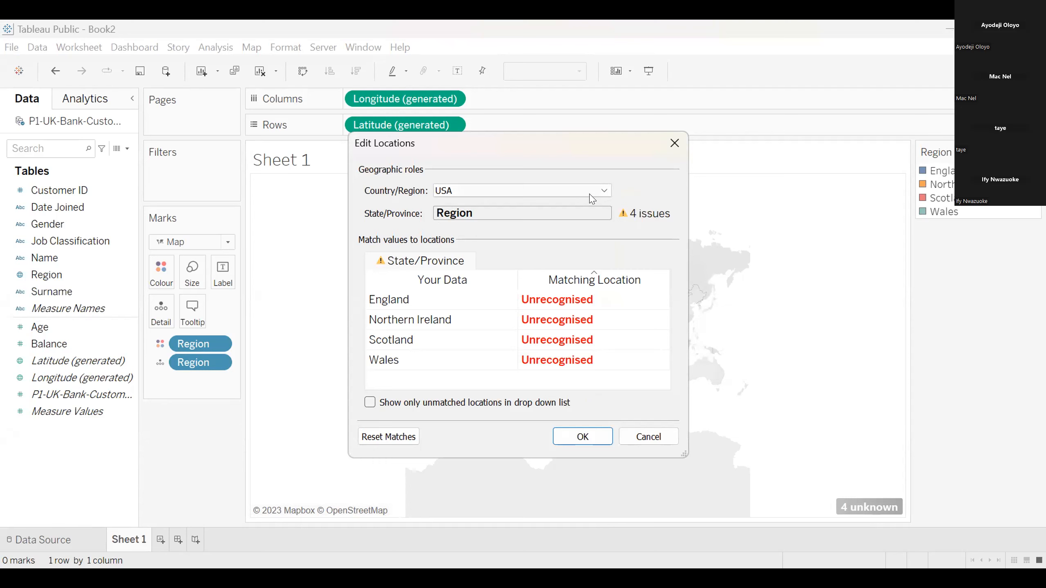
left_click(601, 192)
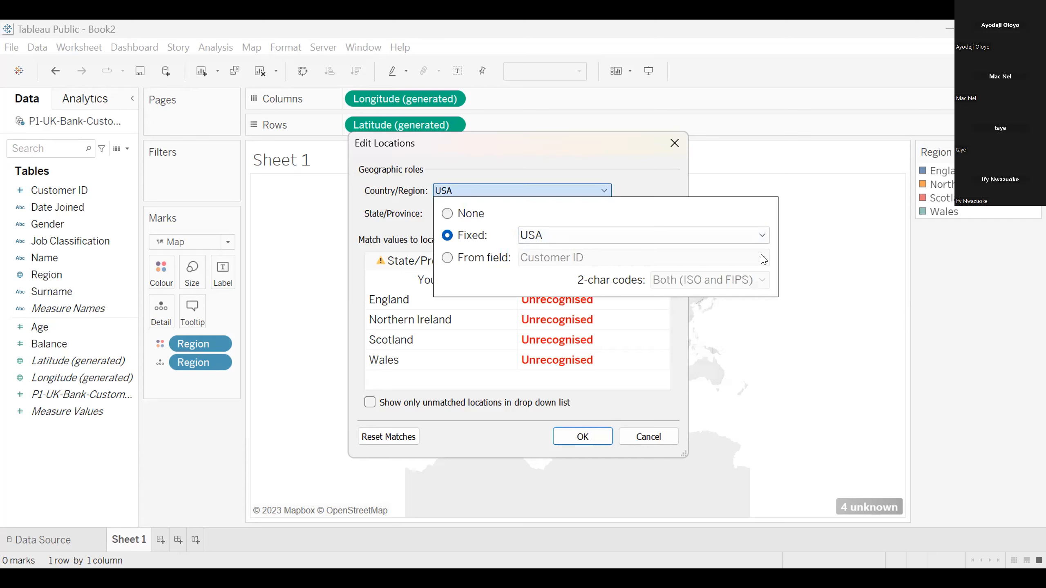
left_click(762, 234)
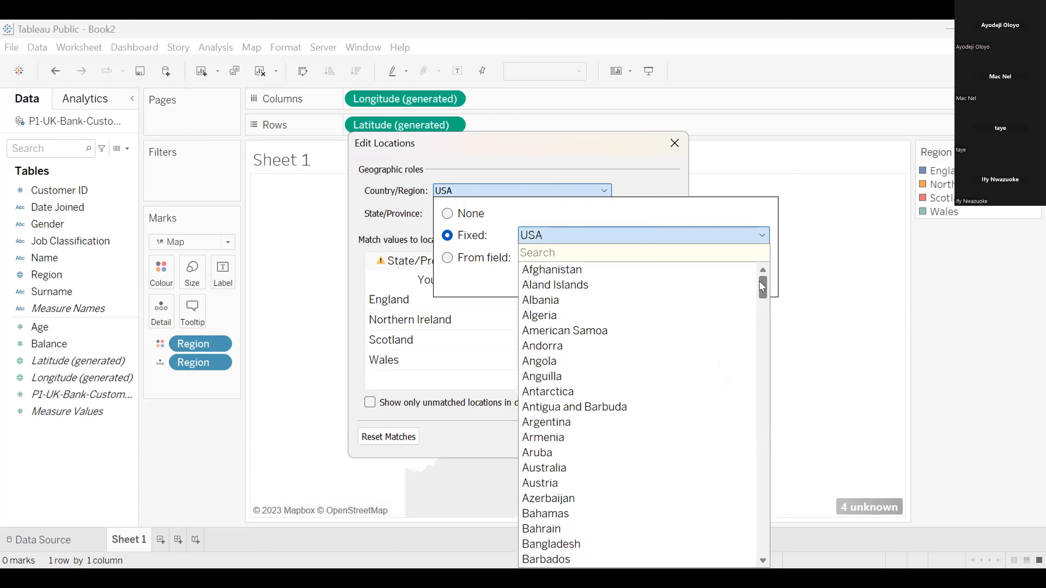
type("un")
left_click(644, 376)
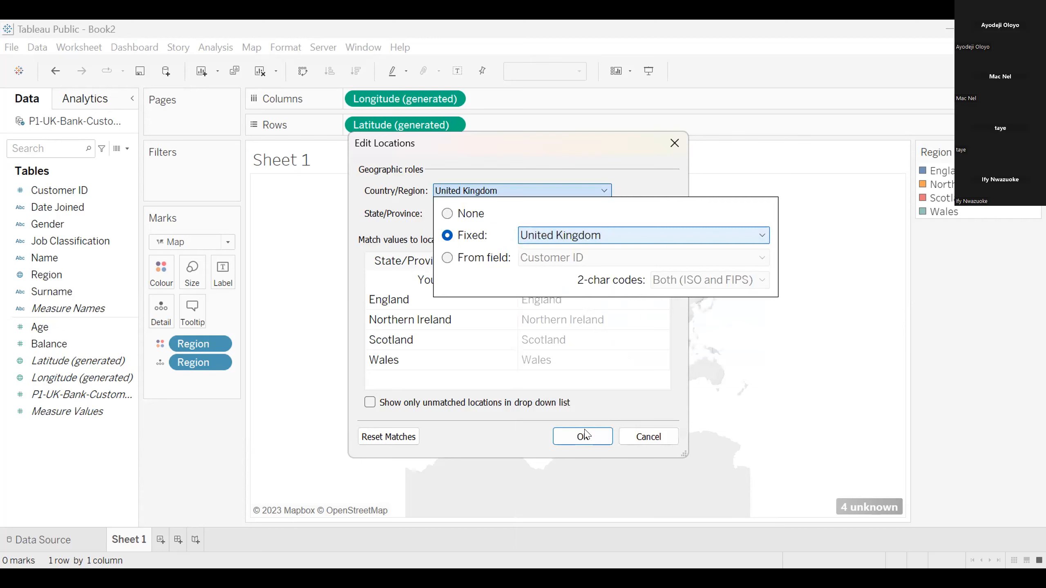
left_click(635, 359)
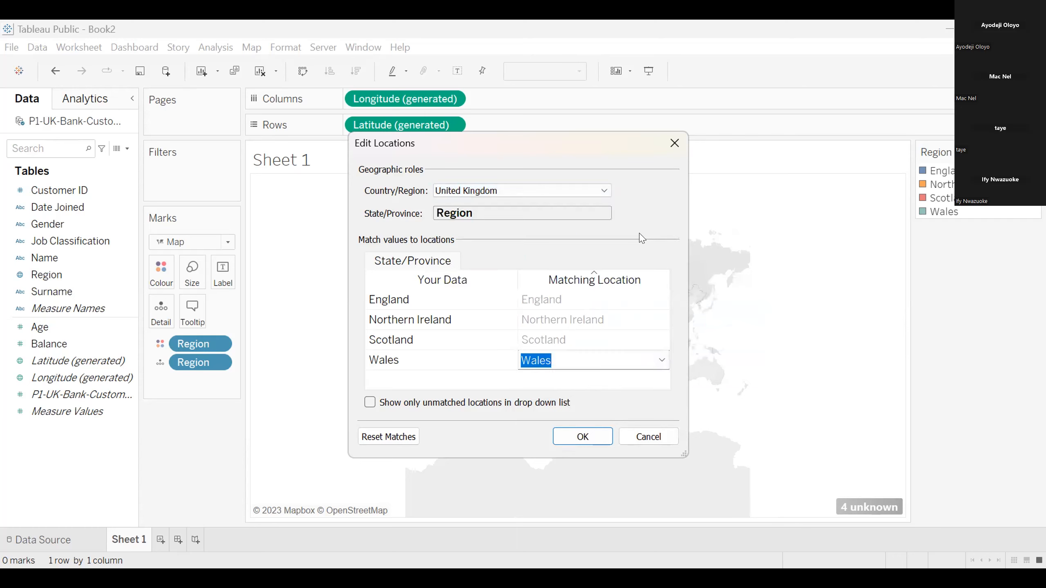
left_click(577, 437)
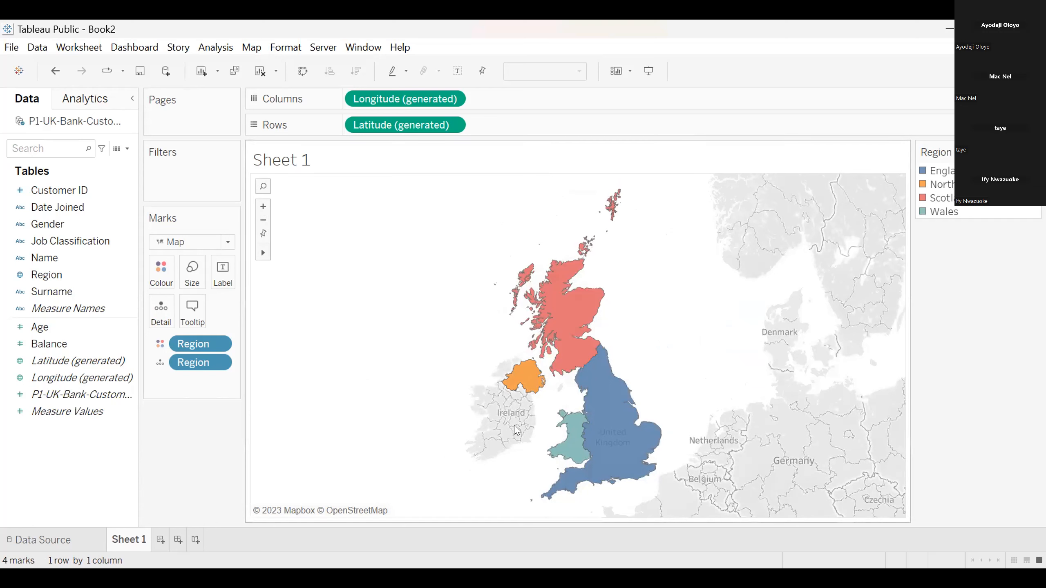
key("ctrl+z")
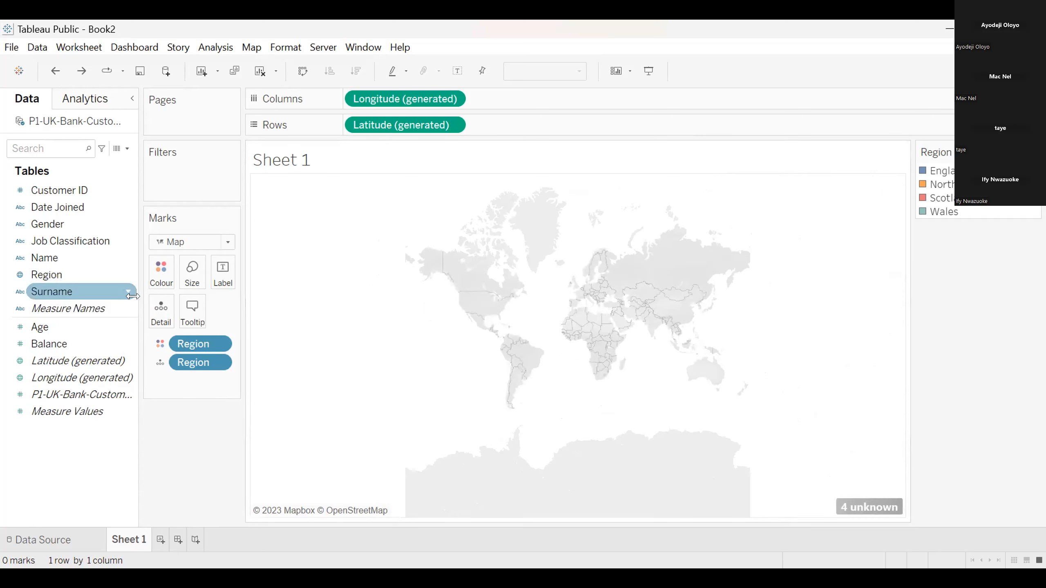
Check Region's geographic role, and edit the unknown locations to use United Kingdom as the fixed country
left_click(126, 276)
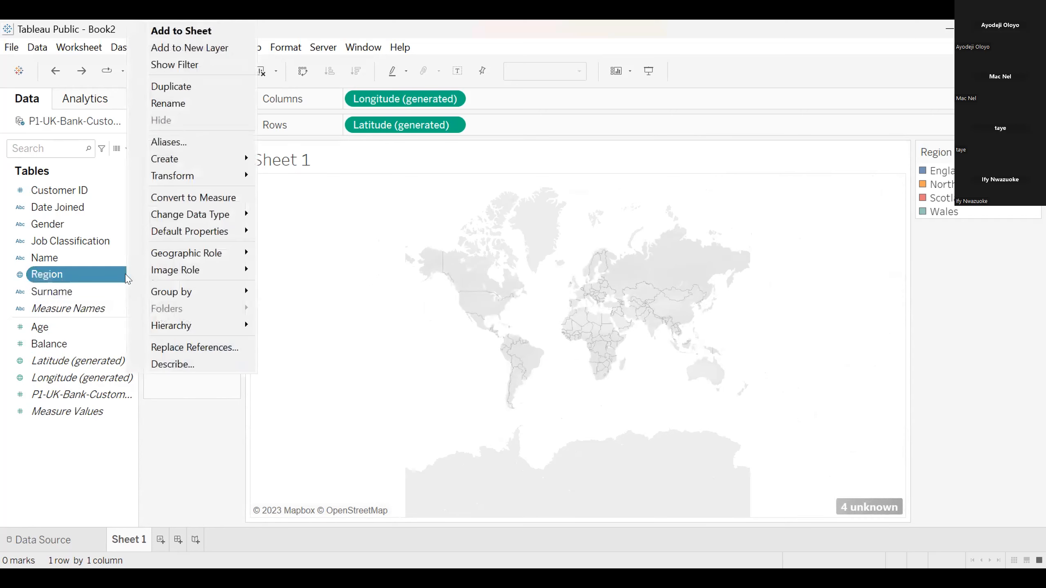
mouse_move(239, 253)
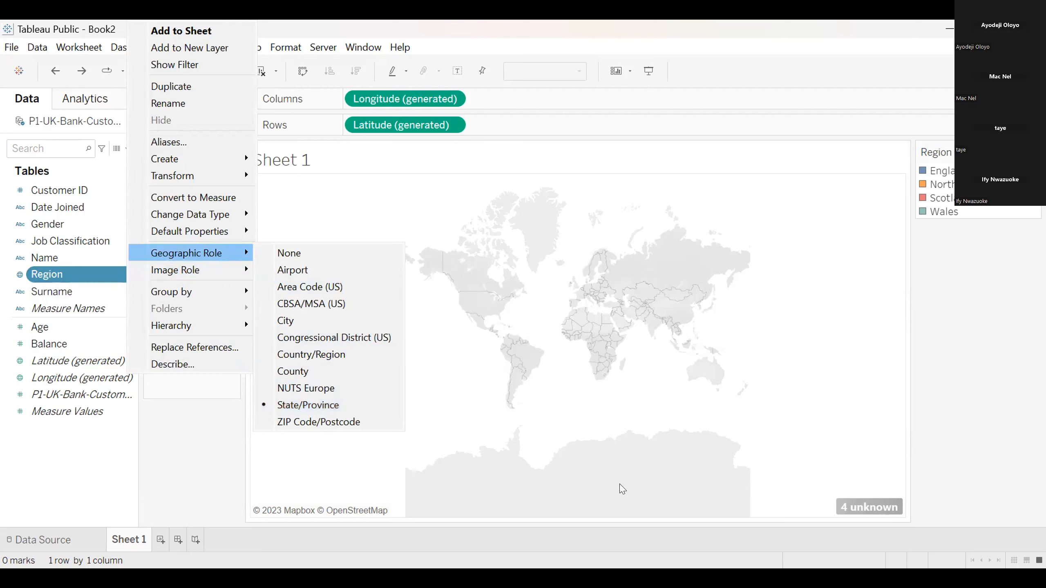
left_click(856, 506)
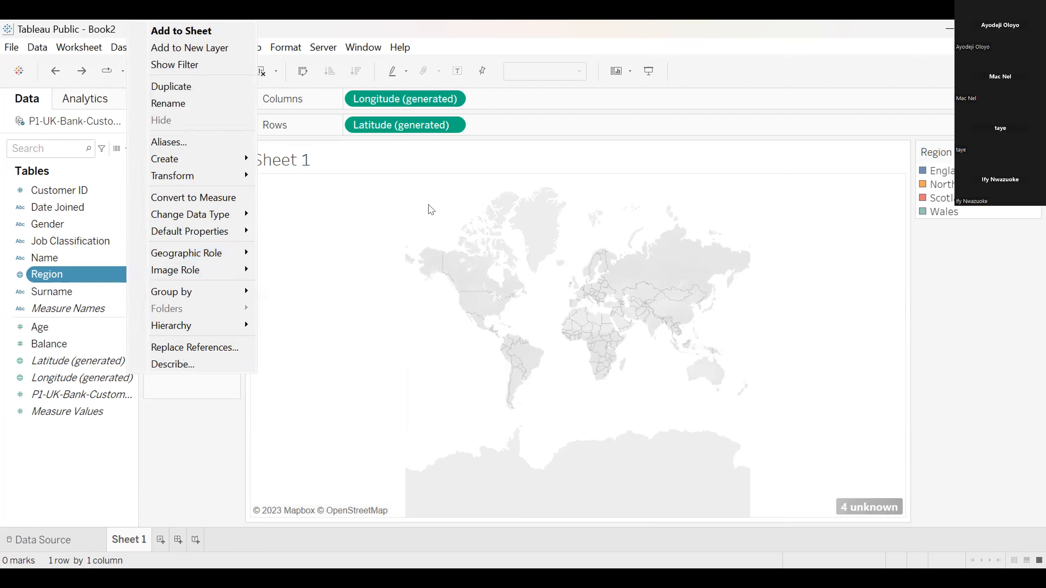
left_click(458, 251)
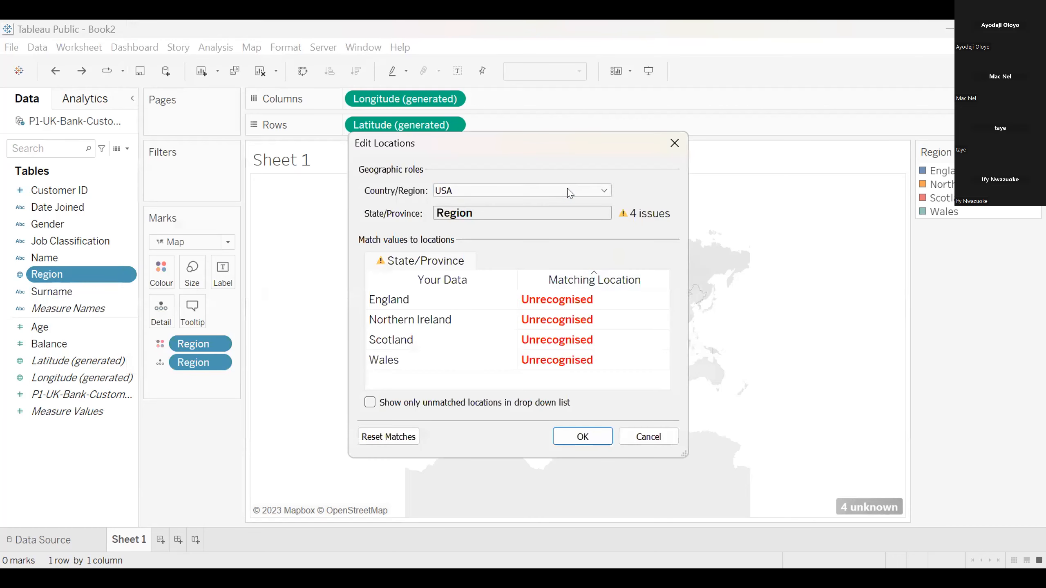
left_click(568, 192)
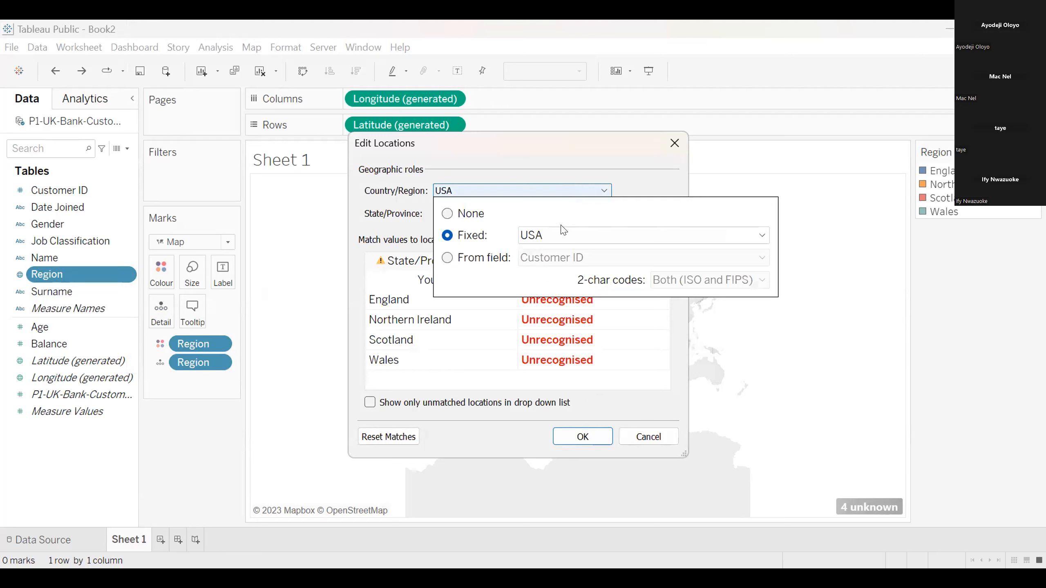
left_click(752, 237)
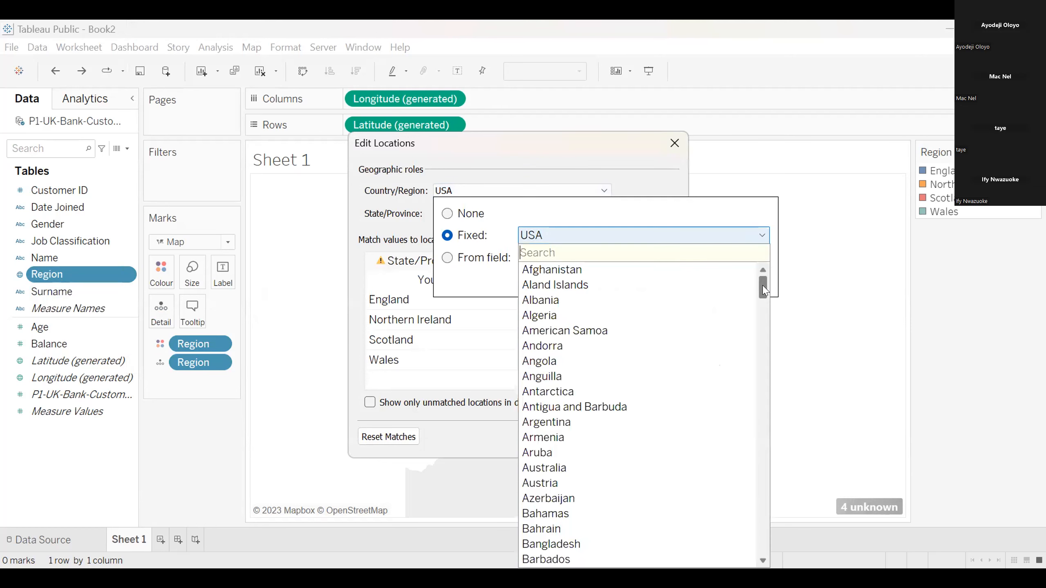
type("un")
left_click(582, 377)
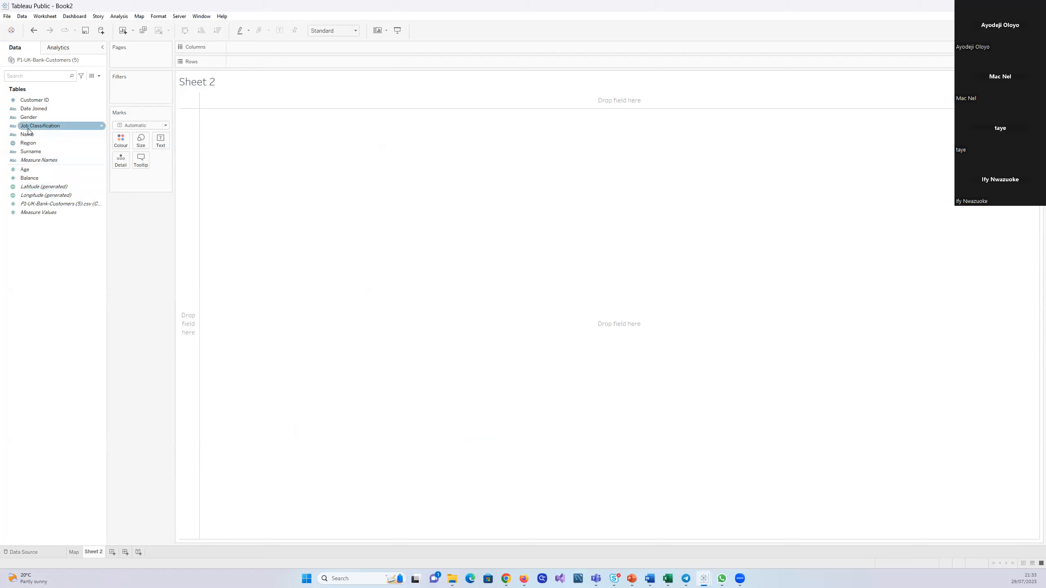
Build a text table on Sheet 2 with Gender as rows and the count of P1-UK-Bank-Customers (5).csv as values
left_click_drag(33, 117, 283, 171)
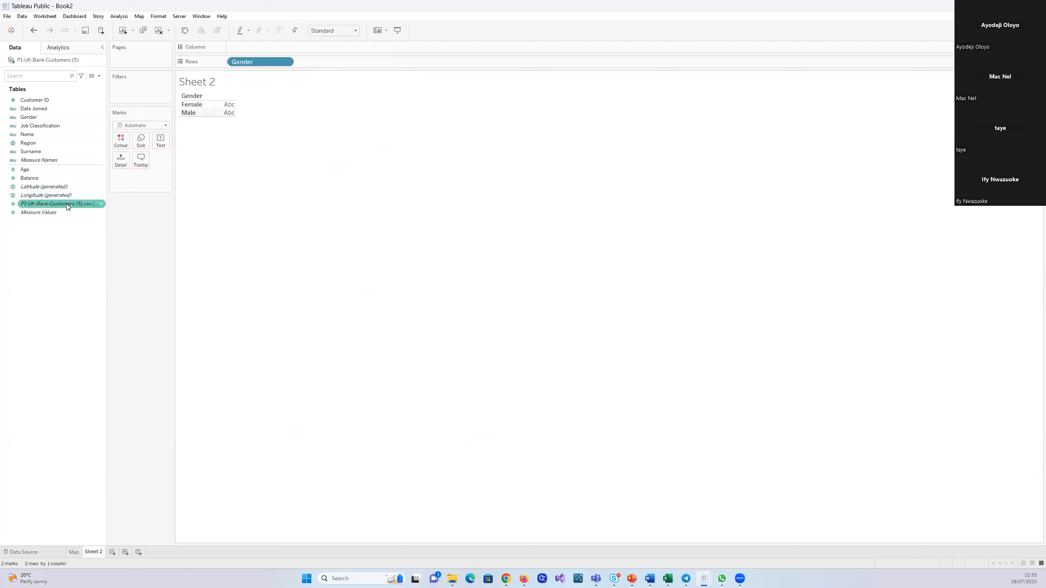
left_click_drag(67, 206, 248, 108)
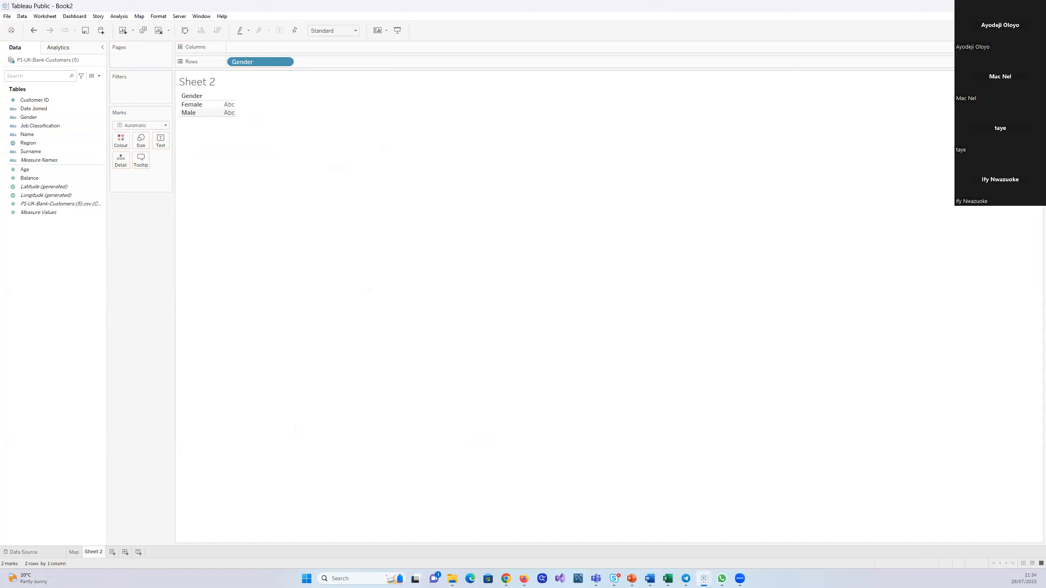
left_click(1026, 31)
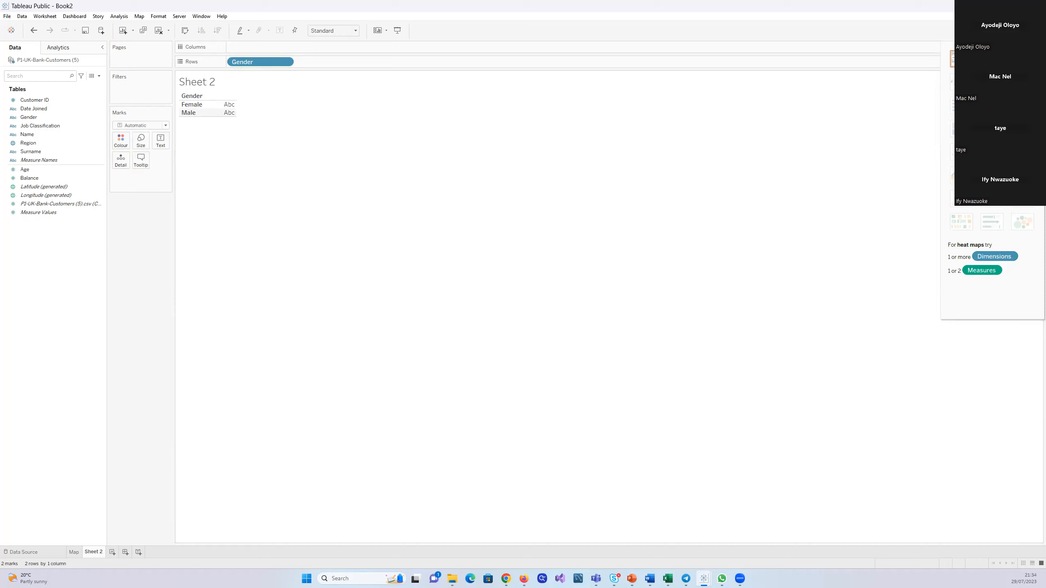
left_click(1026, 31)
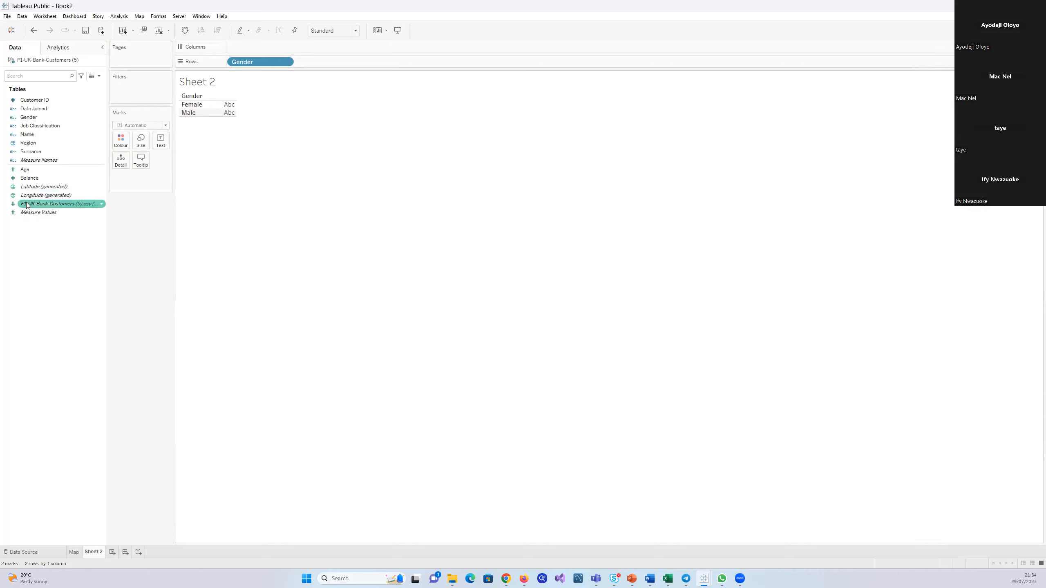
left_click_drag(27, 205, 229, 109)
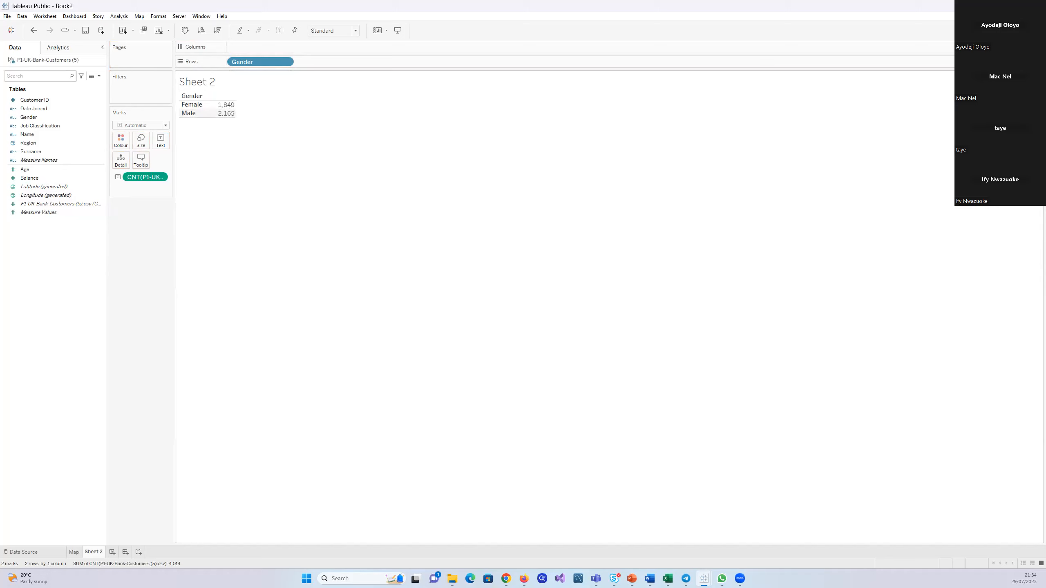
Convert the gender count table into a pie chart and increase the height of its cell
left_click(1026, 31)
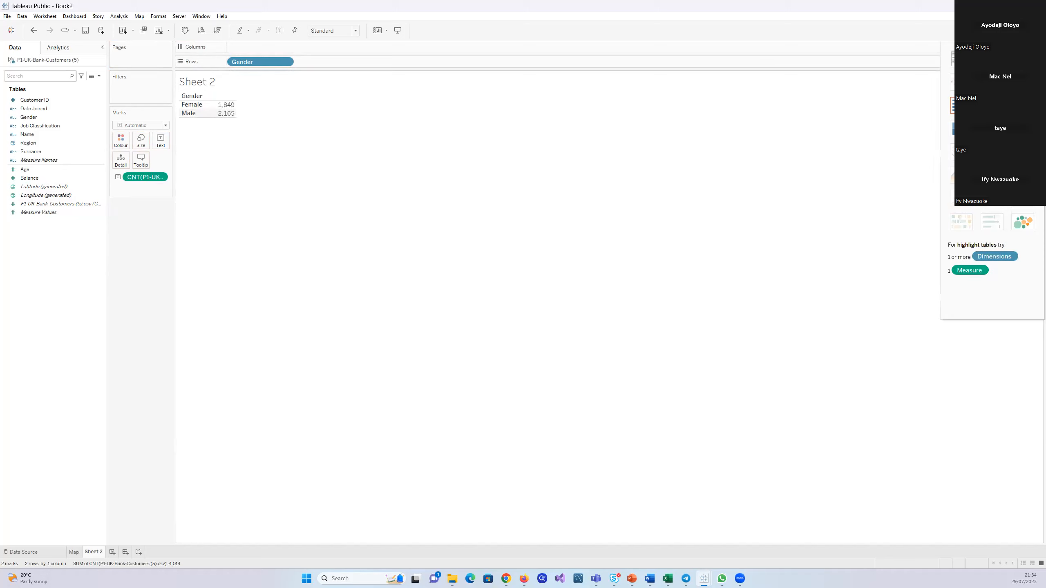
left_click(1022, 82)
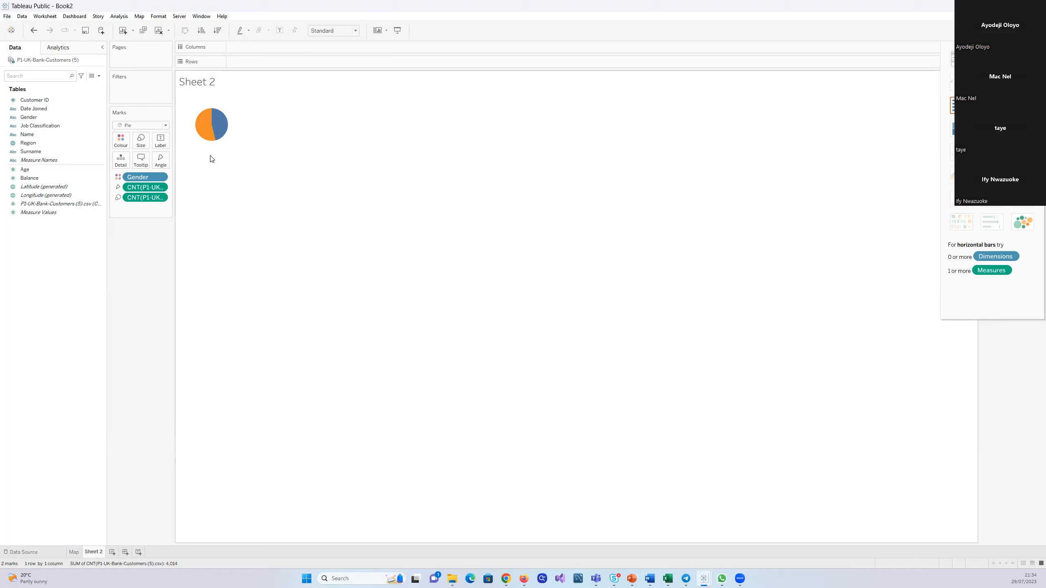
left_click_drag(210, 158, 206, 194)
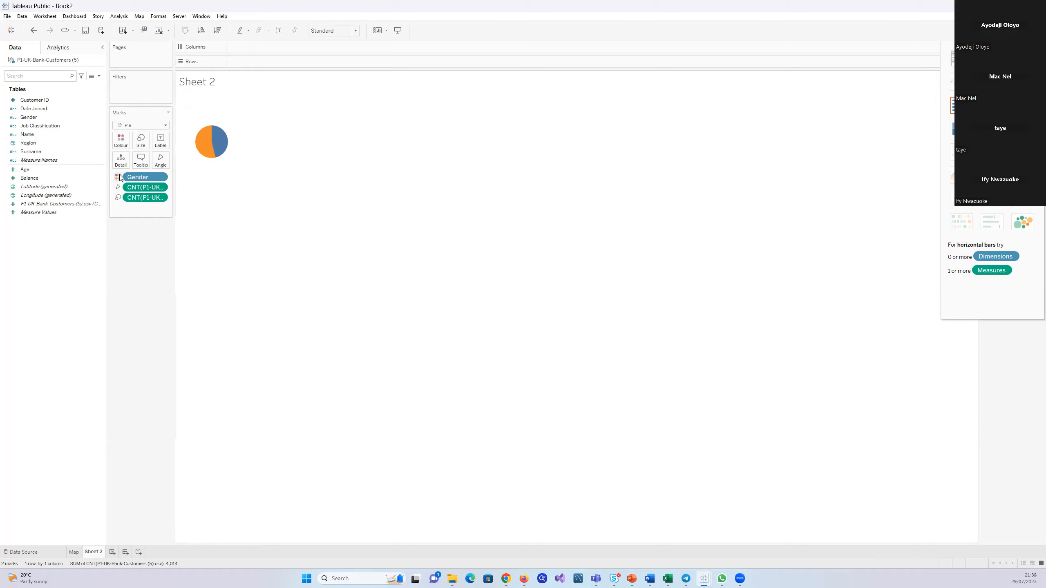
Enlarge the gender pie by increasing its mark size, and close the size setting
left_click(141, 141)
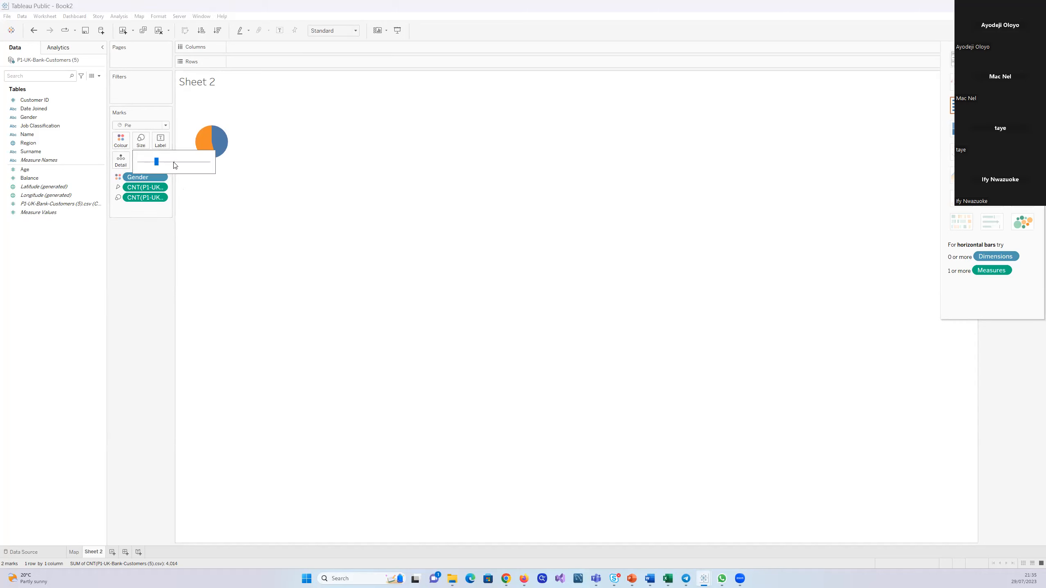
left_click(175, 162)
left_click(175, 161)
left_click_drag(176, 163, 168, 165)
left_click(169, 165)
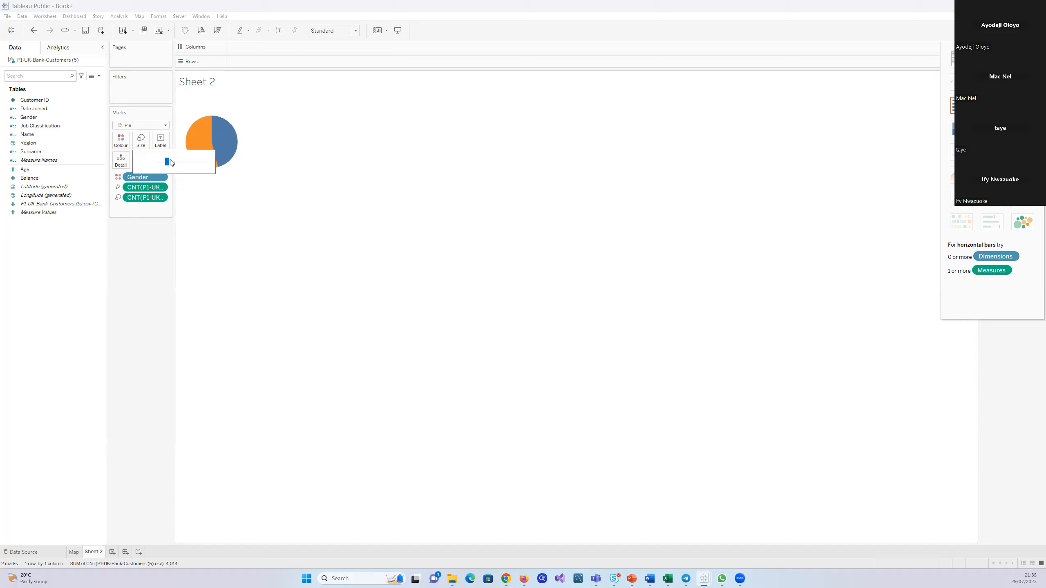
left_click(345, 207)
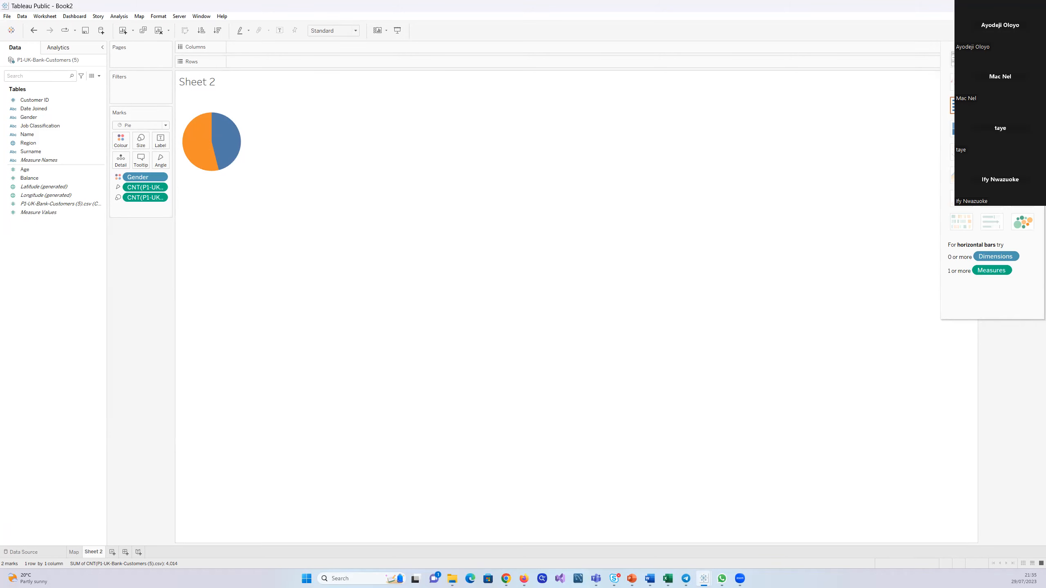
Restore the workbook window from full screen, reposition it at the screen's upper edge and widen it
key("ctrl+1")
left_click(1010, 5)
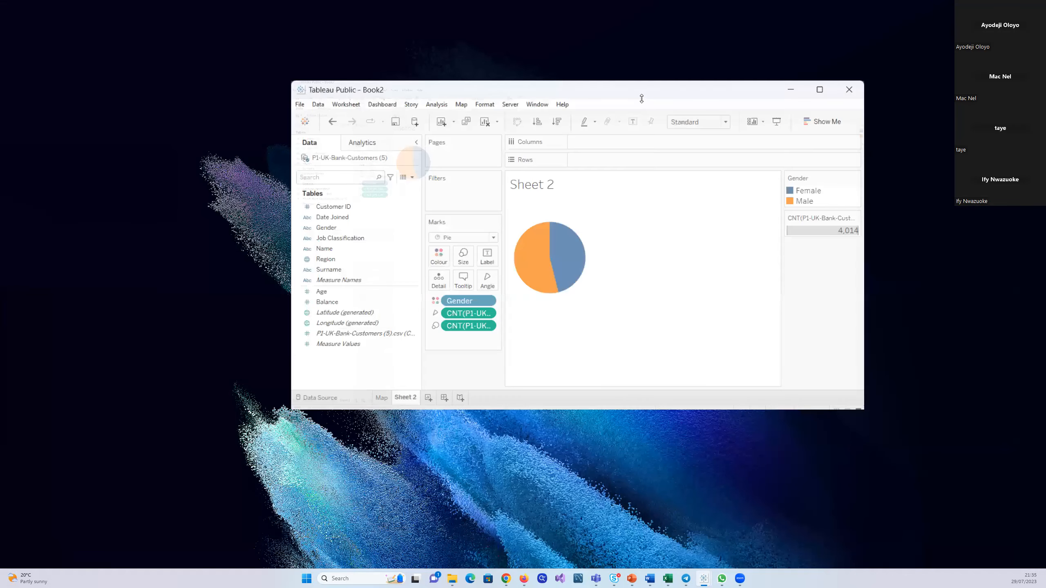
left_click_drag(641, 98, 626, 3)
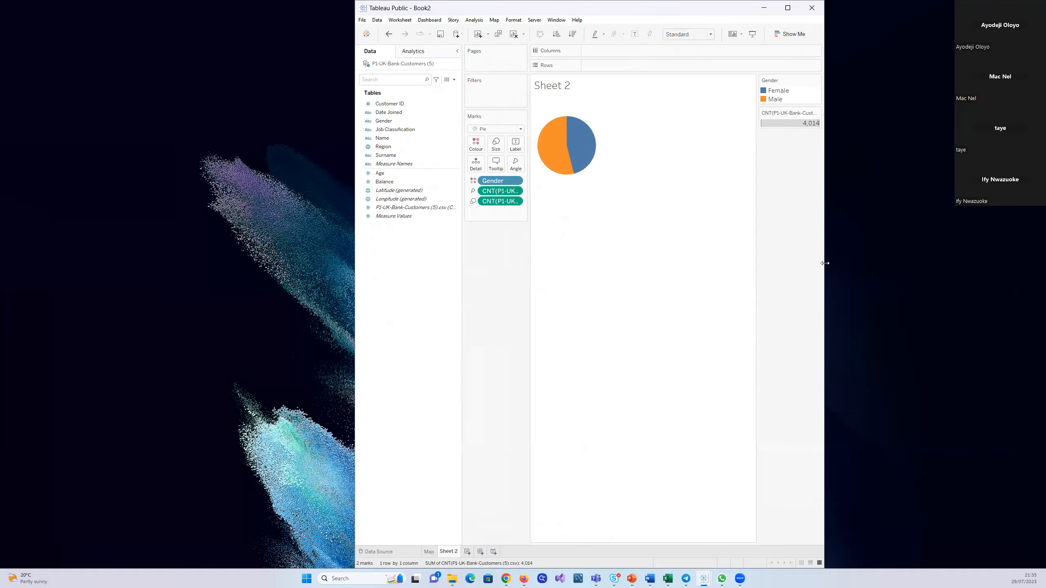
left_click_drag(824, 263, 1034, 263)
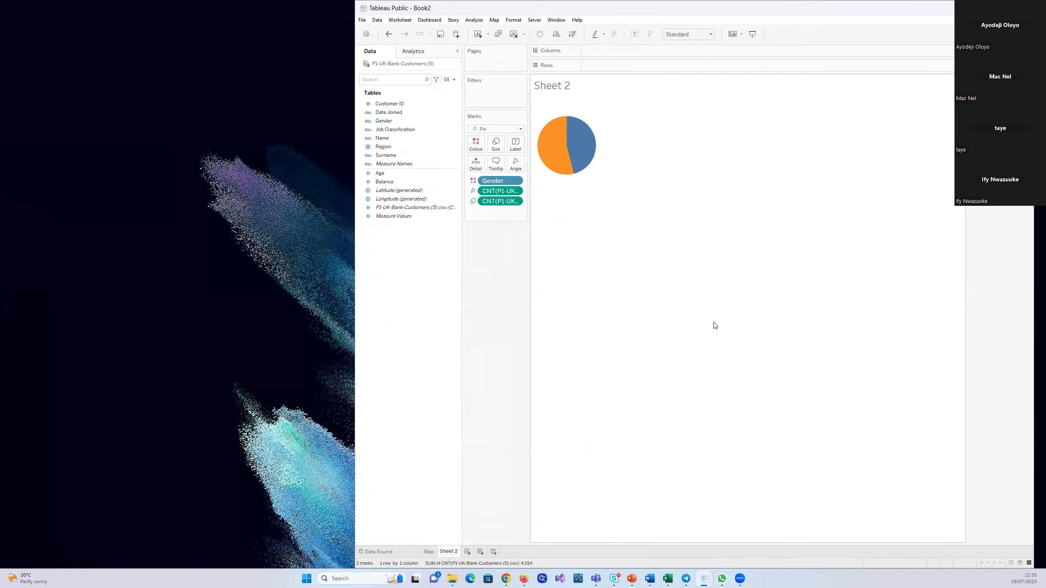
Label the gender pie slices with the count of P1-UK-Bank-Customers (5).csv, and adjust the chart cell's width and height
left_click(394, 163)
left_click_drag(394, 208, 515, 144)
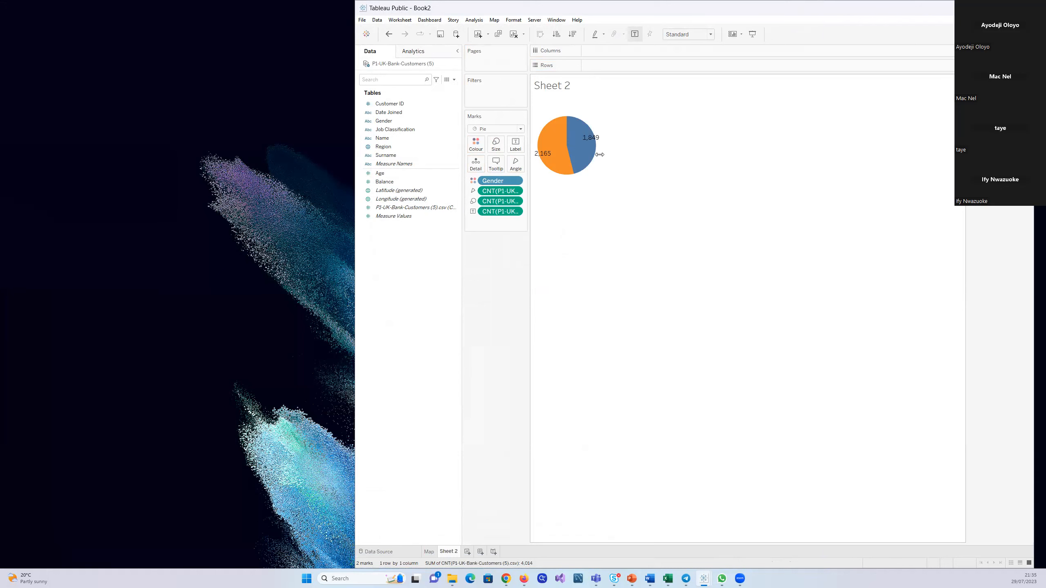
left_click_drag(599, 154, 622, 158)
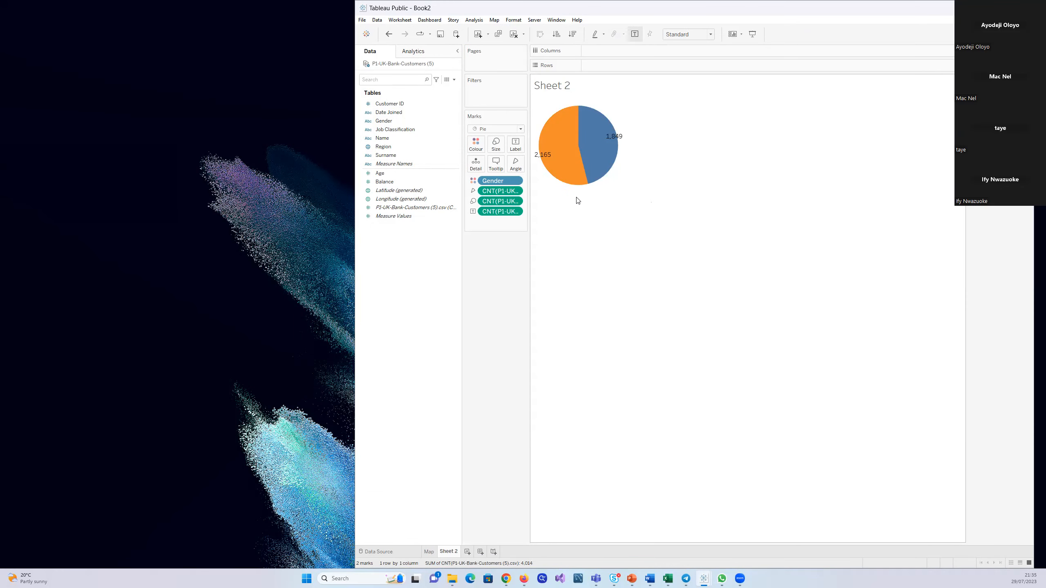
left_click_drag(578, 198, 572, 175)
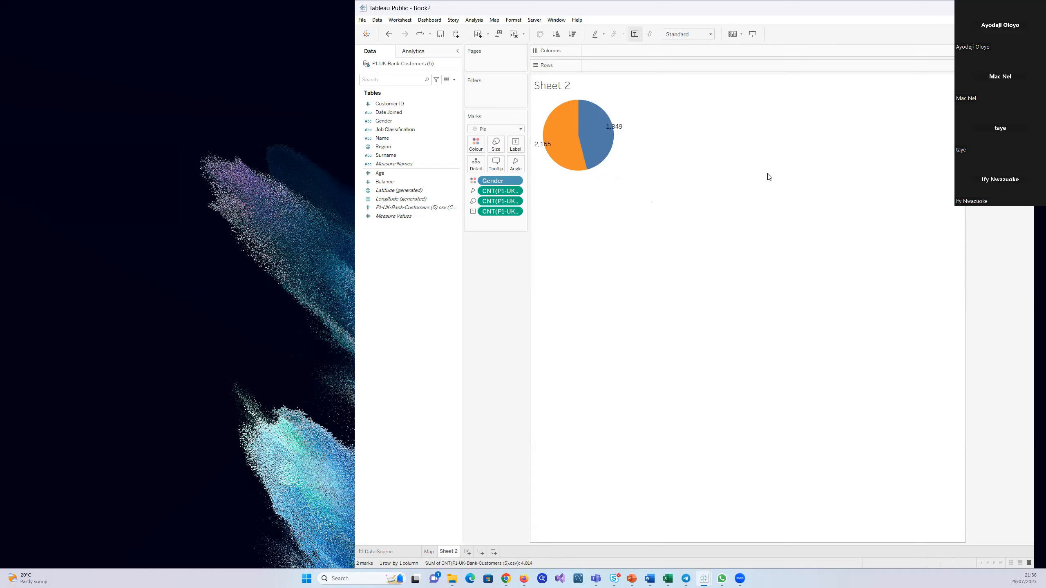
Recolour the Gender slices, assigning pink to Female and blue to Male, and apply the colours
mouse_move(600, 159)
left_click(476, 144)
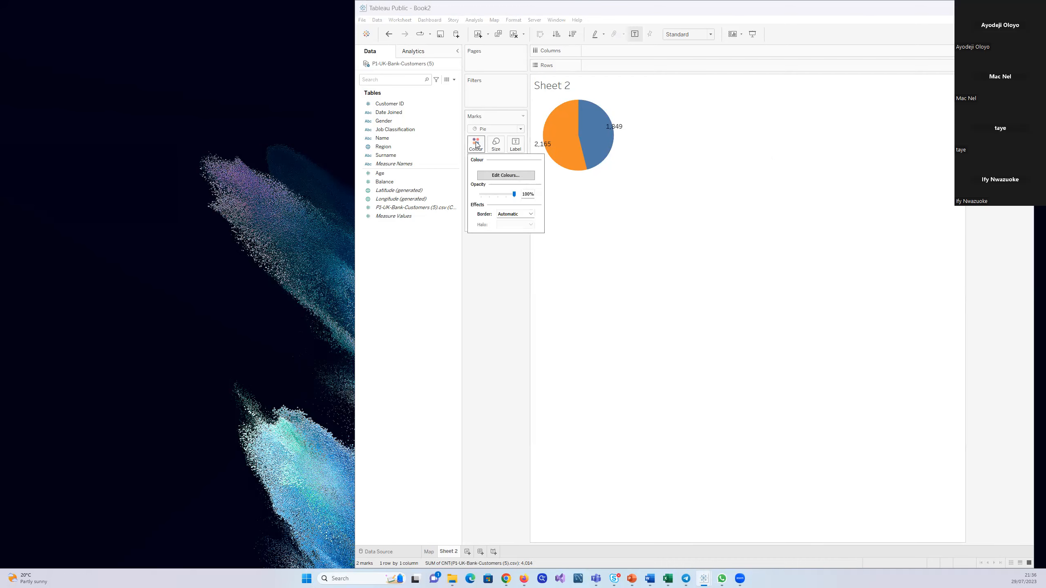
left_click(506, 175)
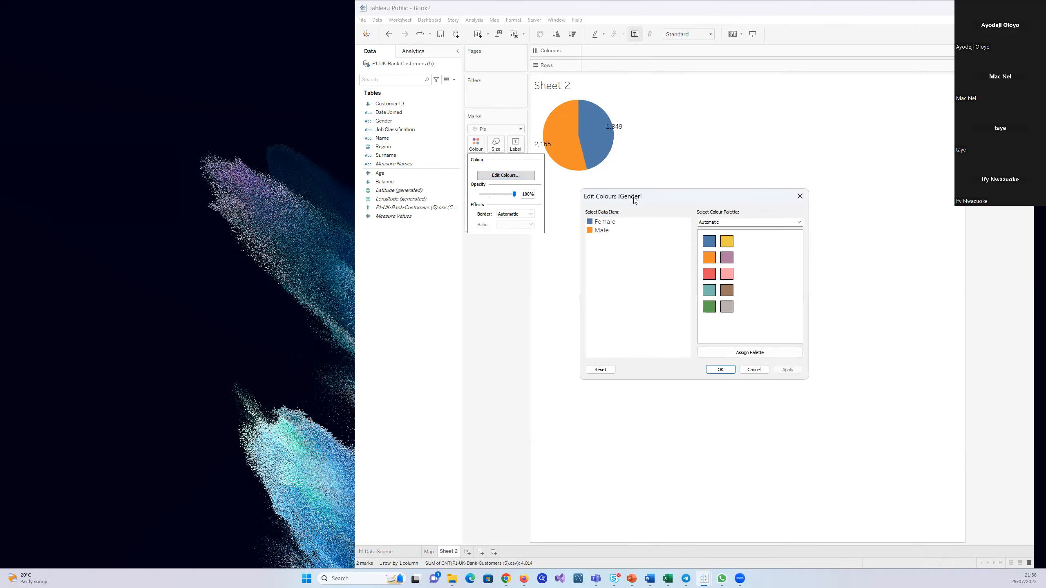
left_click(600, 223)
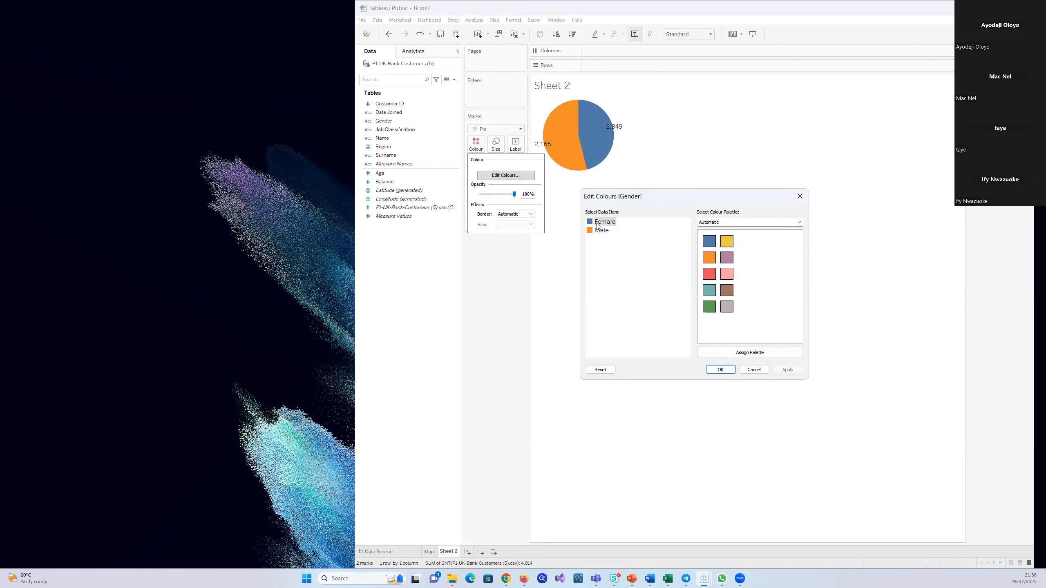
left_click(727, 273)
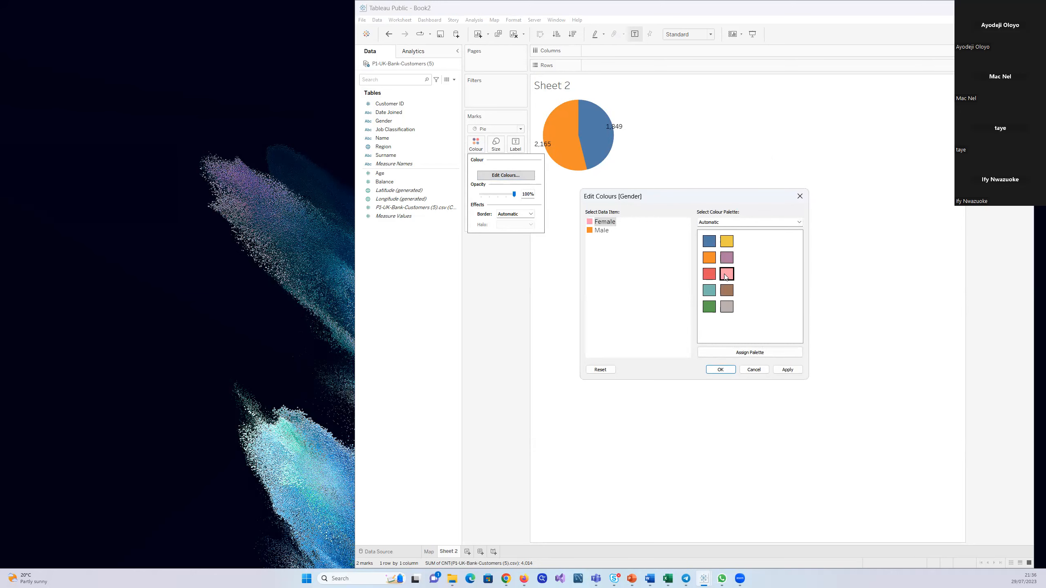
left_click(601, 230)
left_click(711, 243)
left_click(787, 370)
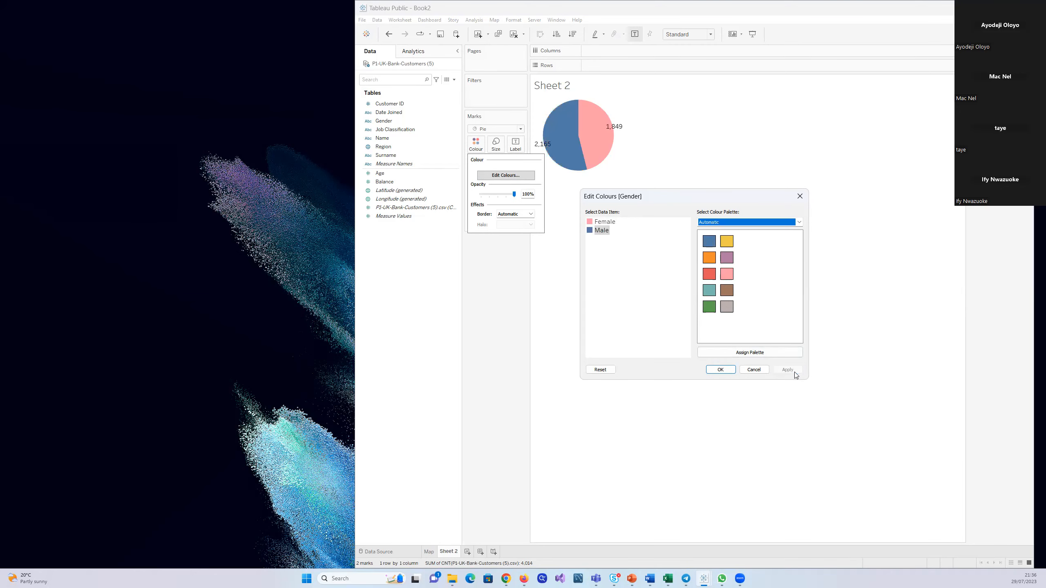
left_click(717, 369)
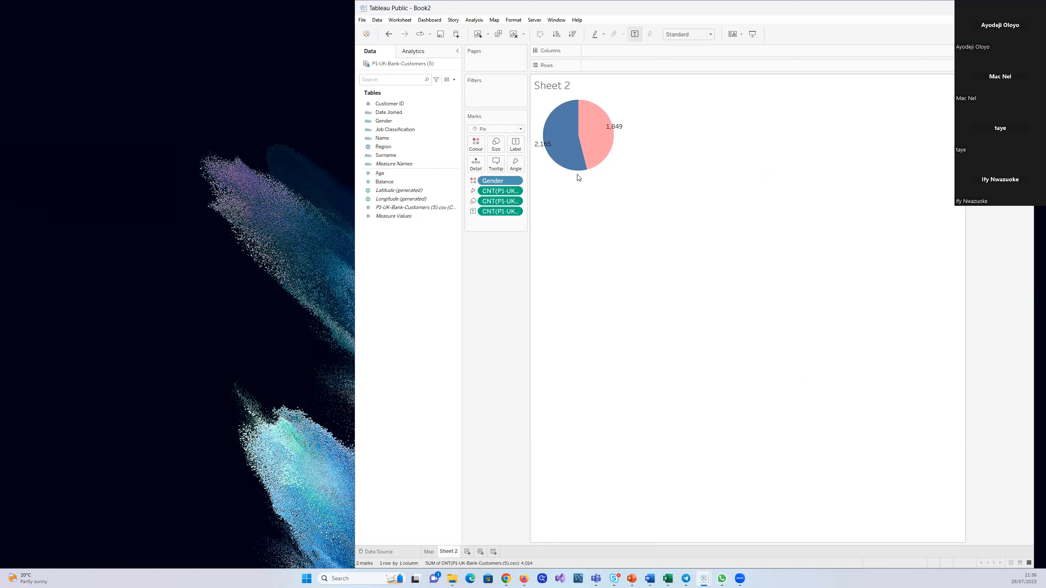
Shrink the pie by reducing its cell height so that the count labels sit outside the slices
left_click_drag(577, 175, 567, 151)
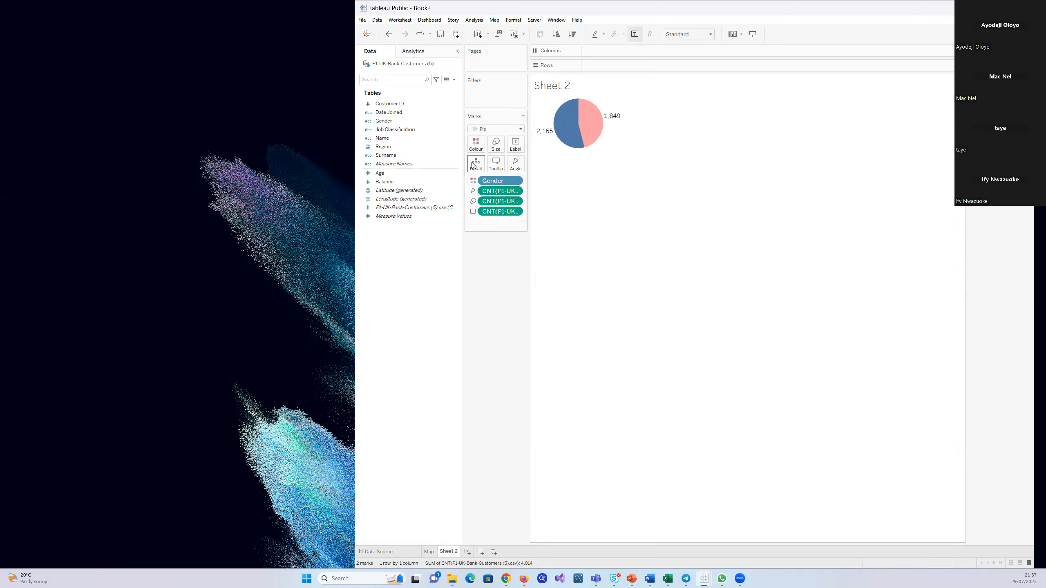
left_click(496, 144)
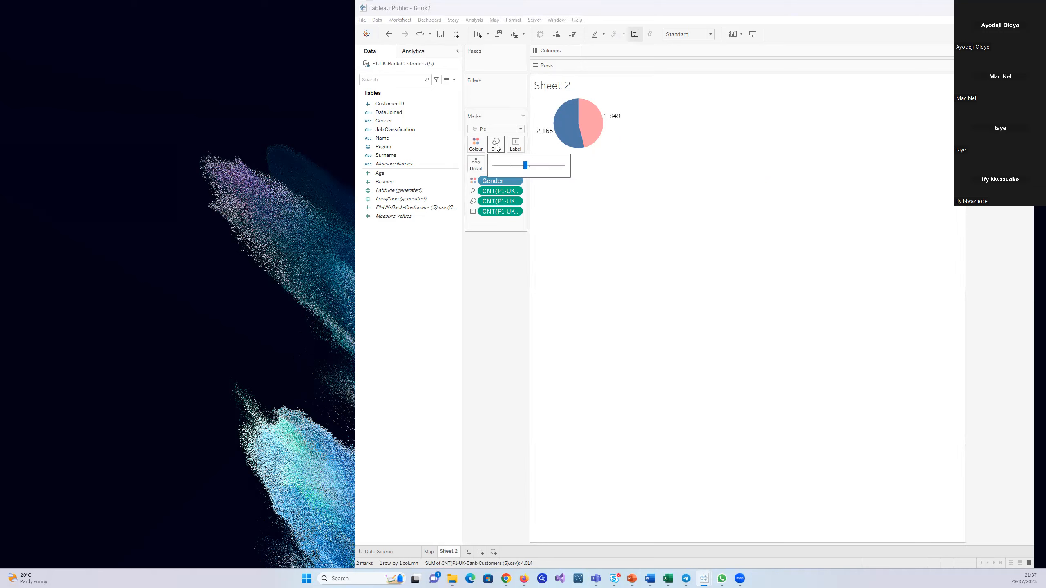
left_click(602, 234)
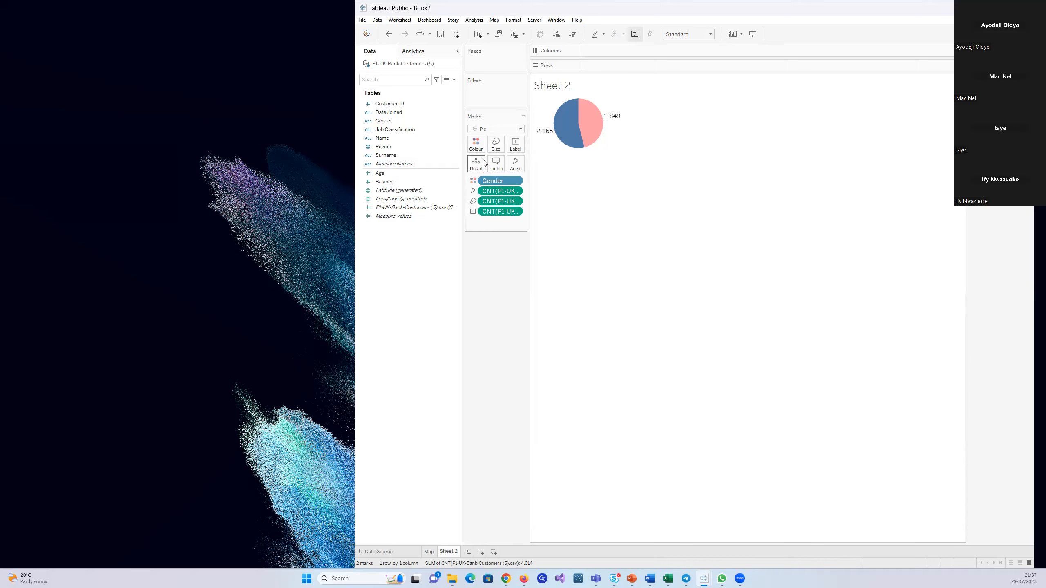
left_click(495, 146)
left_click(580, 233)
left_click_drag(591, 151, 591, 151)
mouse_move(590, 151)
left_mouse_down()
mouse_move(599, 182)
mouse_move(597, 155)
left_mouse_up()
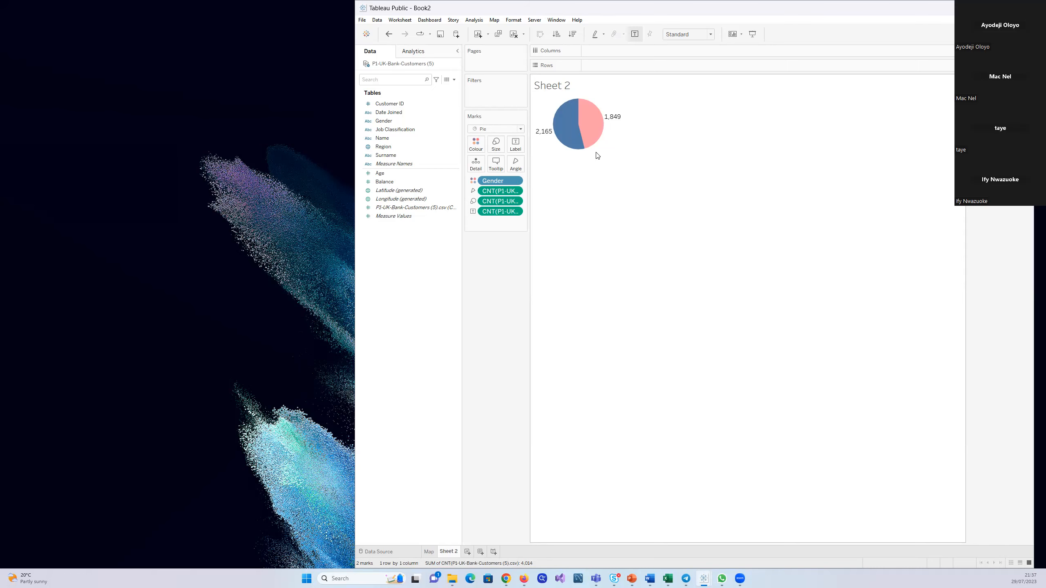
mouse_move(543, 137)
mouse_move(616, 122)
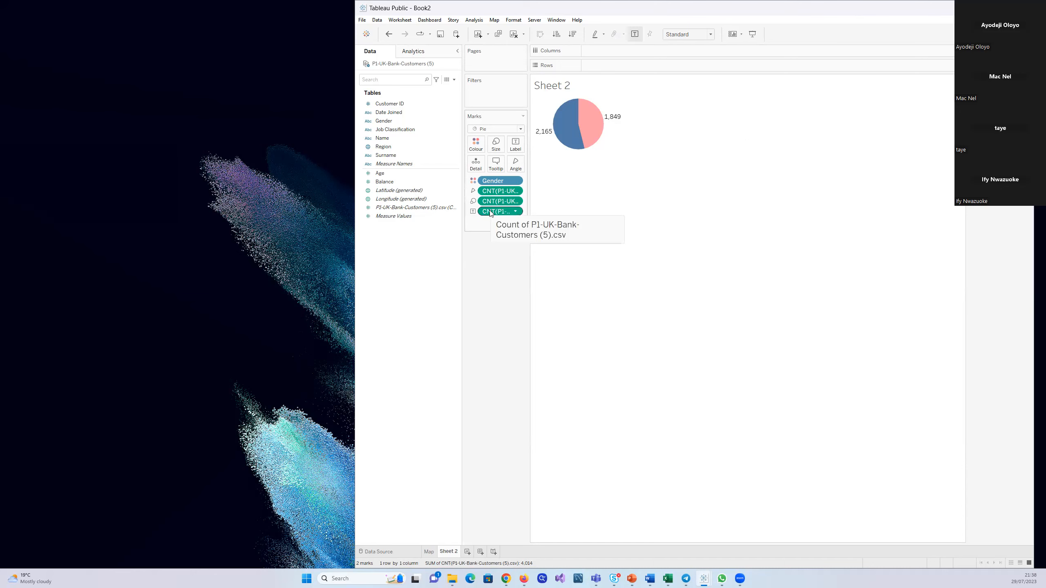
left_click(515, 211)
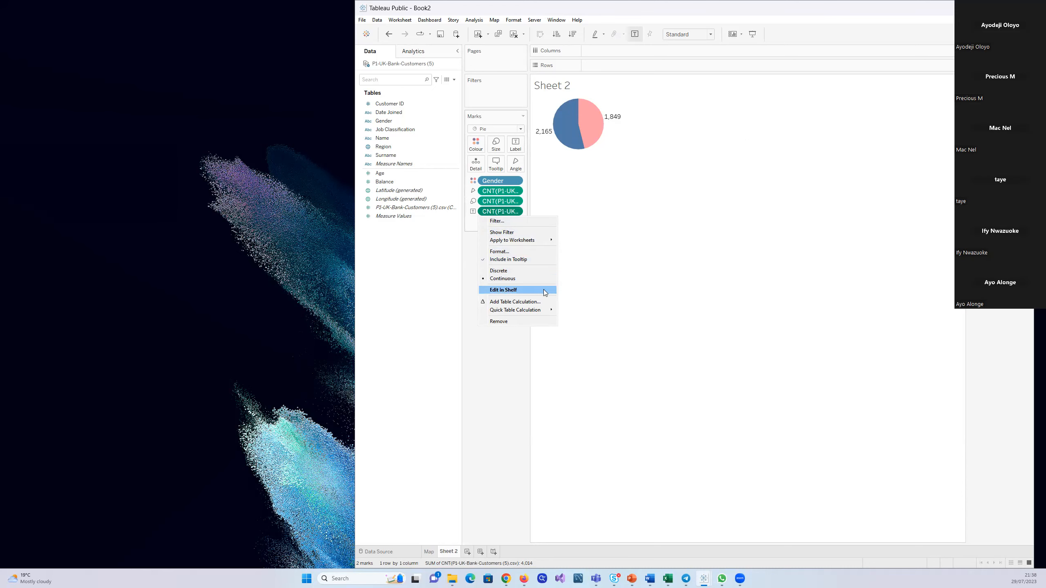
mouse_move(547, 308)
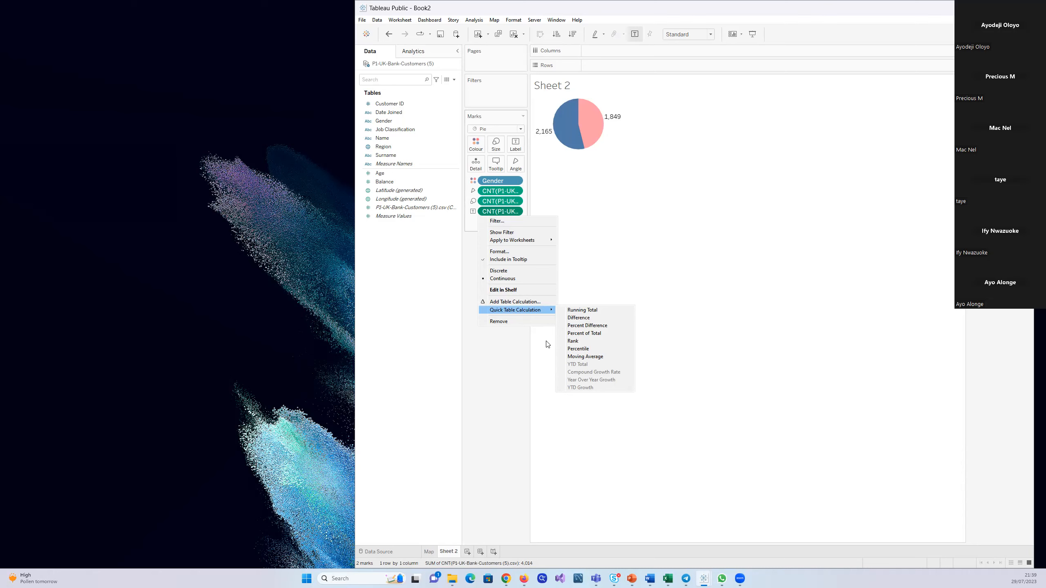
left_click(525, 359)
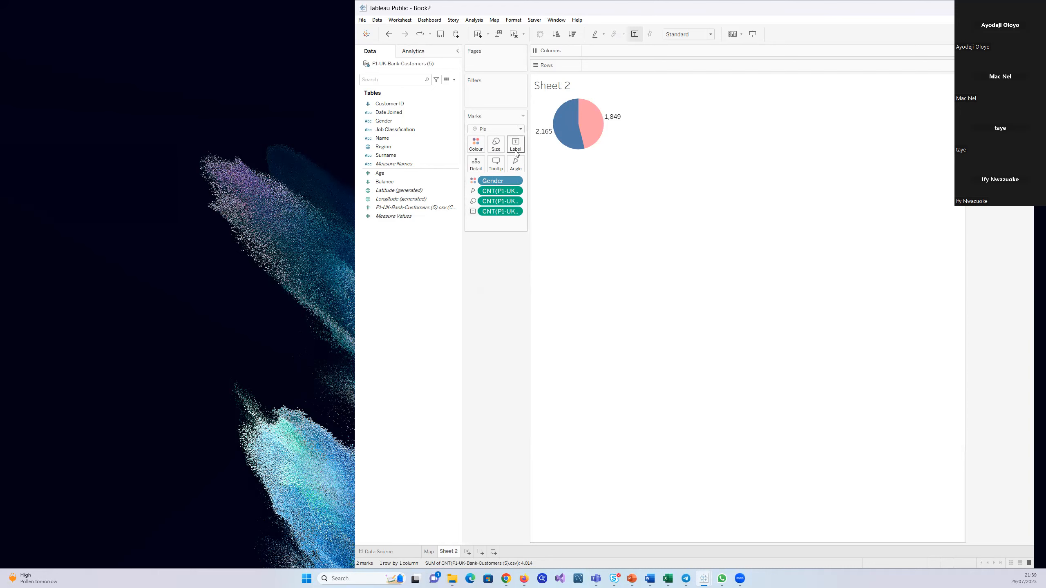
mouse_move(552, 138)
mouse_move(614, 120)
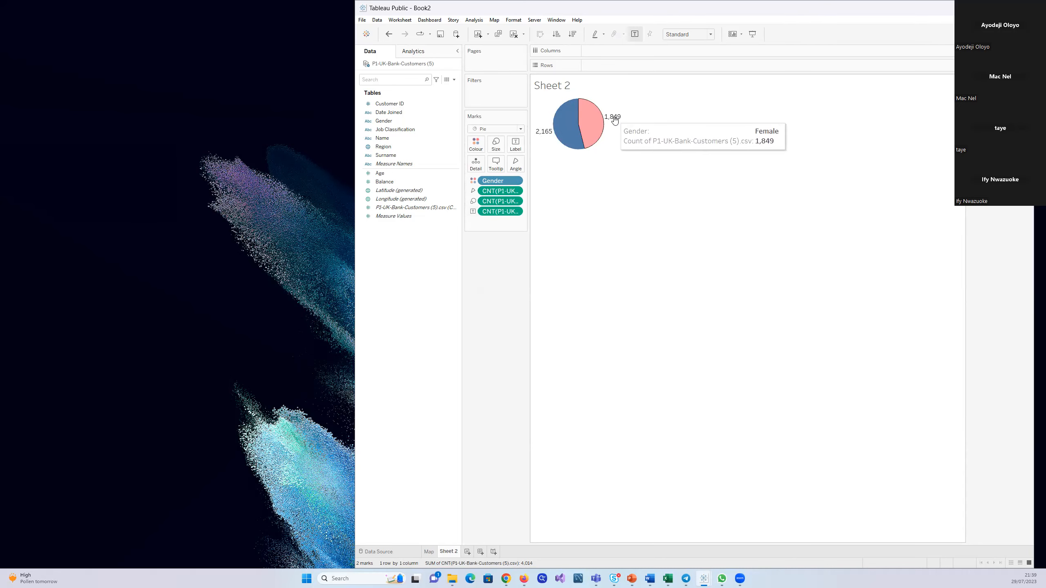
left_click(516, 212)
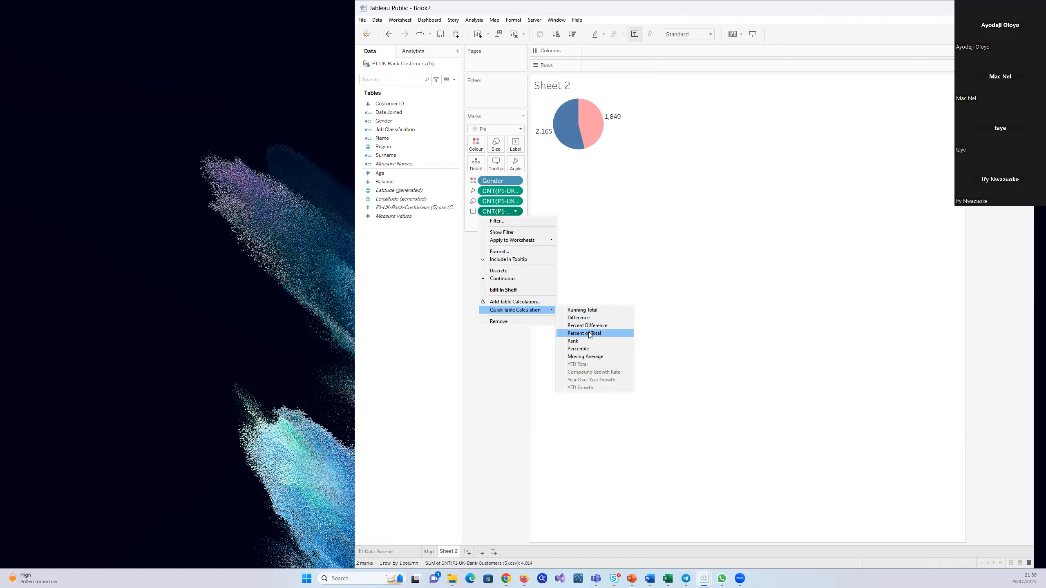
left_click(436, 330)
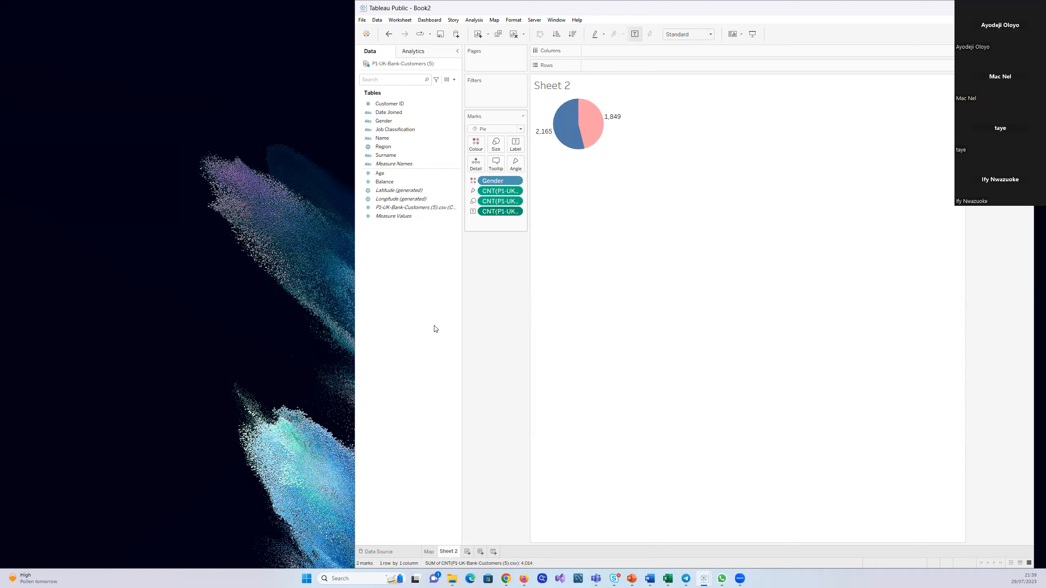
right_click(457, 210)
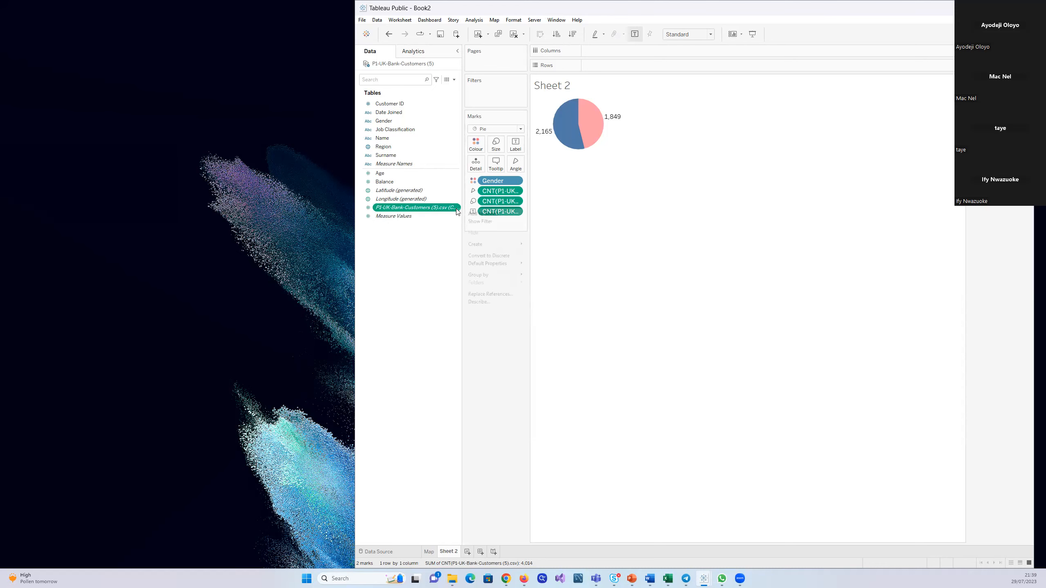
left_click(439, 270)
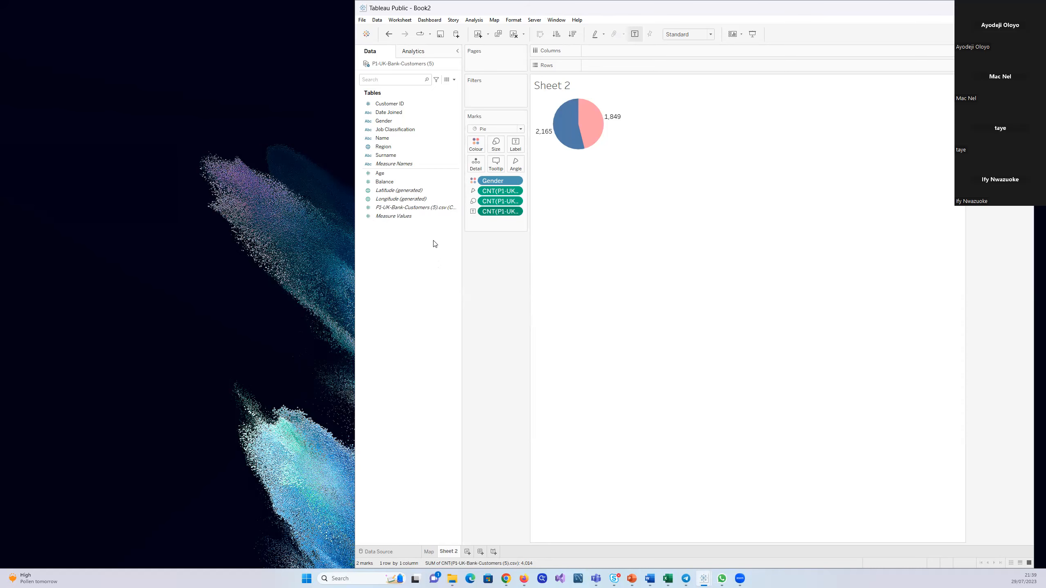
Set the default number format of Measure Values to Percentage
left_click(456, 216)
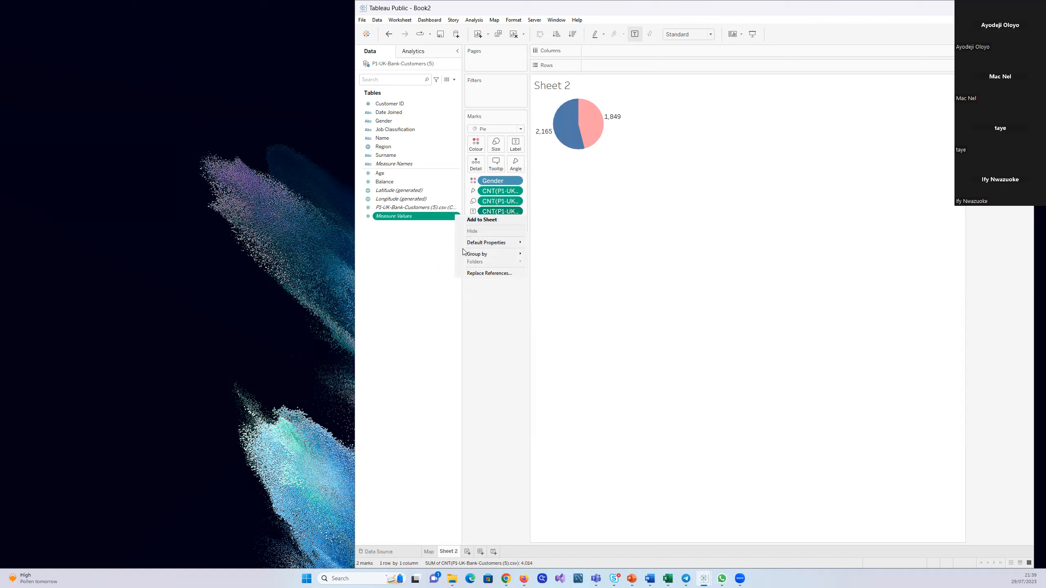
mouse_move(470, 244)
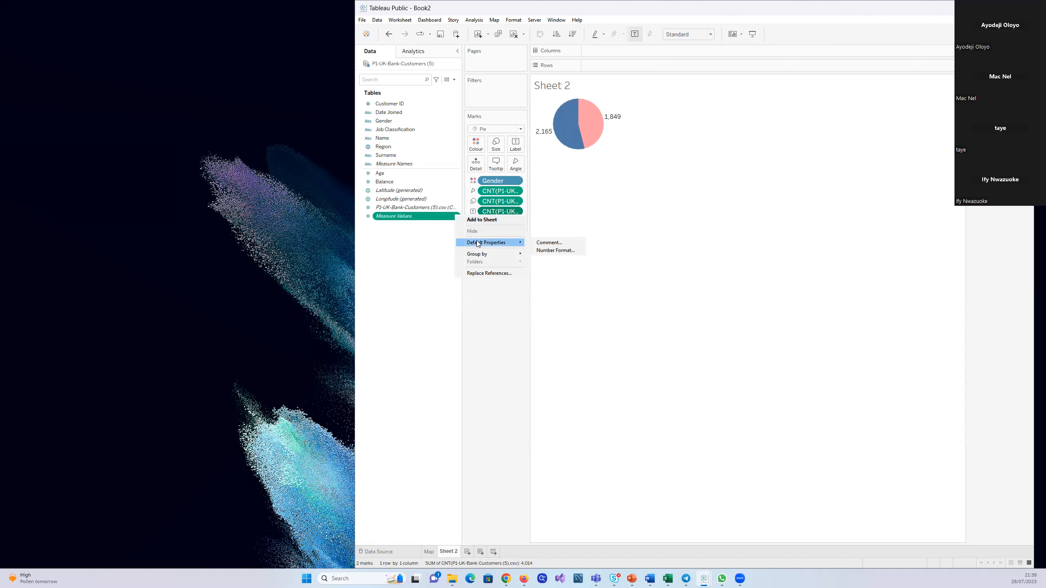
left_click(547, 251)
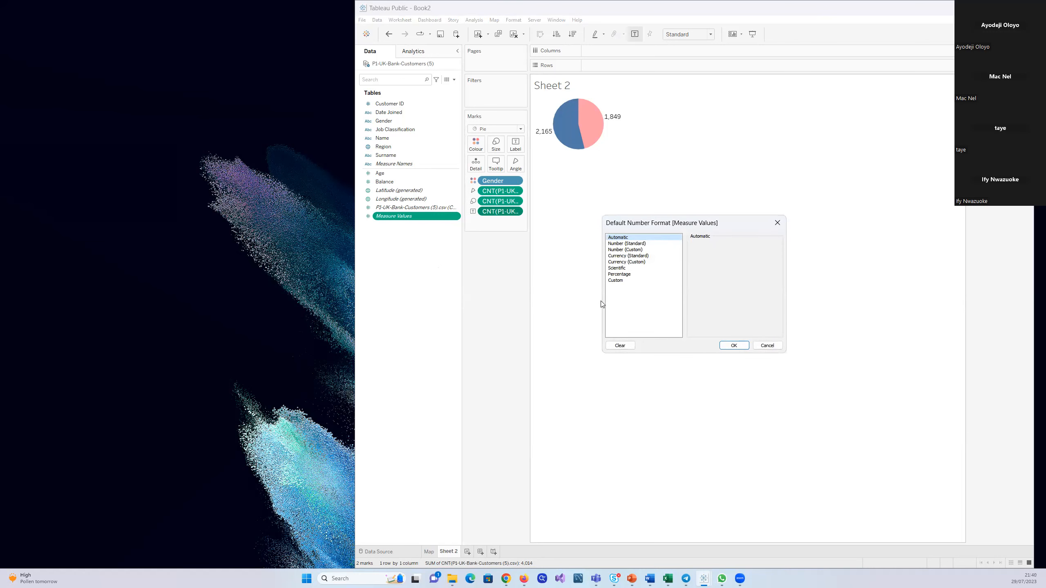
left_click(625, 274)
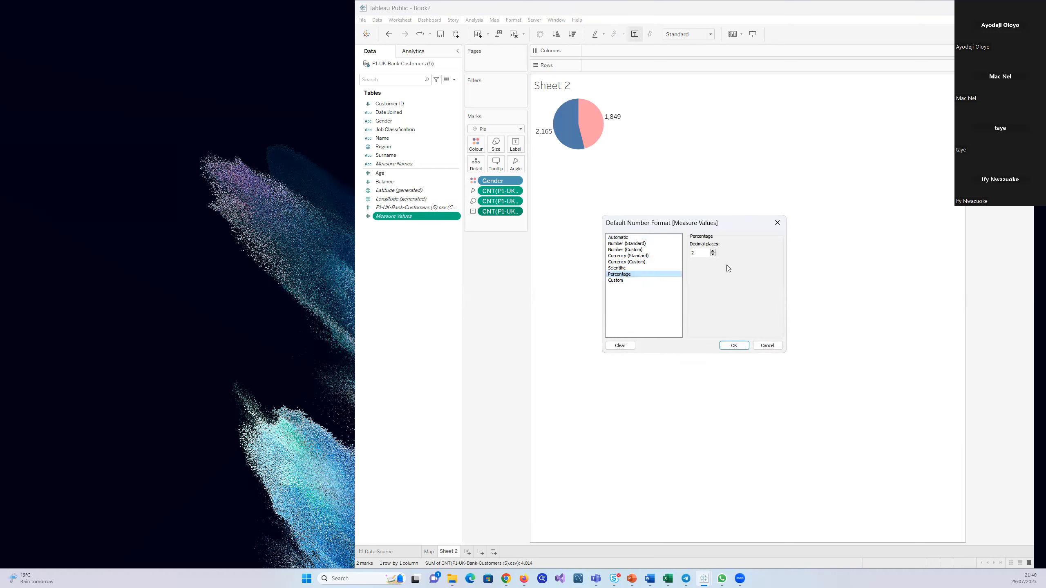
left_click(734, 345)
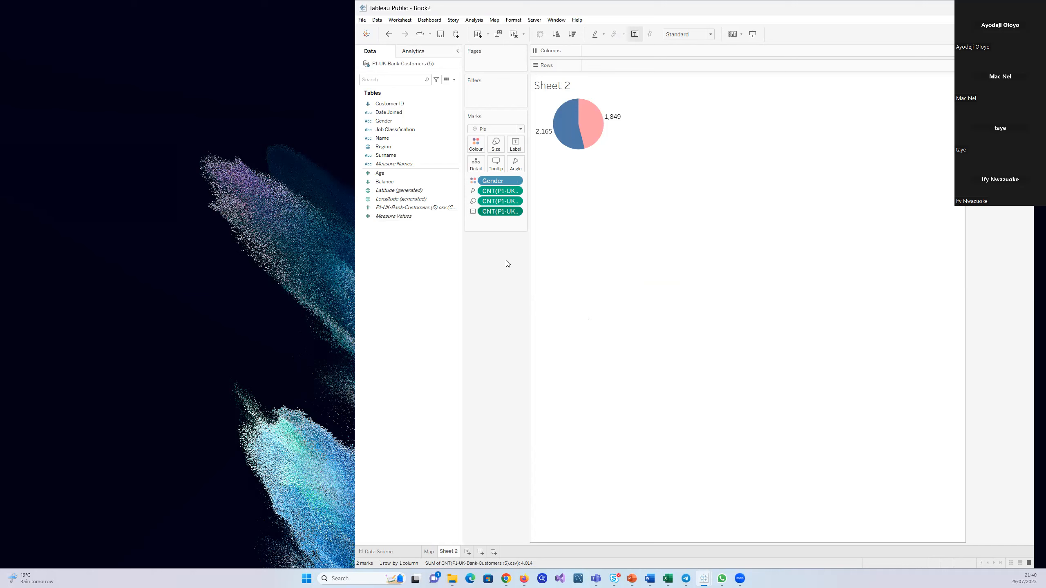
Try labelling the pie slices with Measure Values instead of the customer count, and restore the count label
left_click_drag(494, 212, 403, 277)
left_click_drag(392, 215, 510, 143)
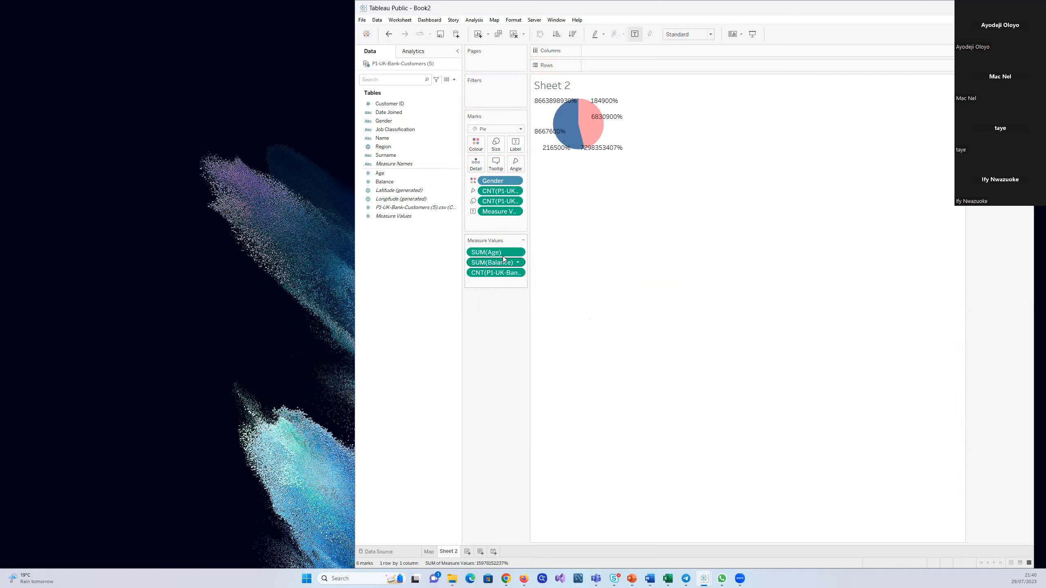
left_click(402, 215)
left_click_drag(497, 265, 457, 259)
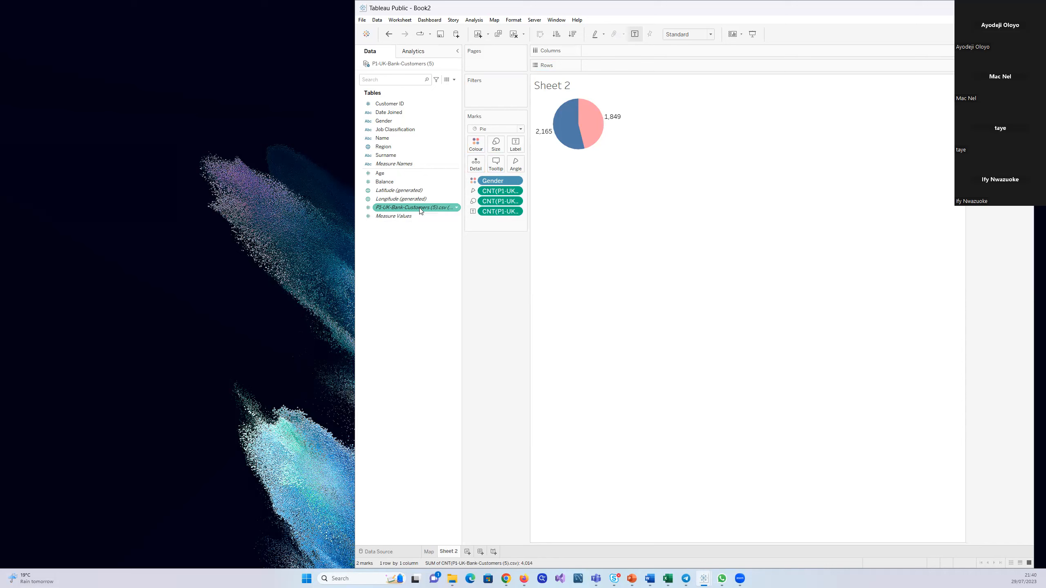
Apply the Percent of Total quick table calculation to the customer count label on the gender pie
left_click(456, 209)
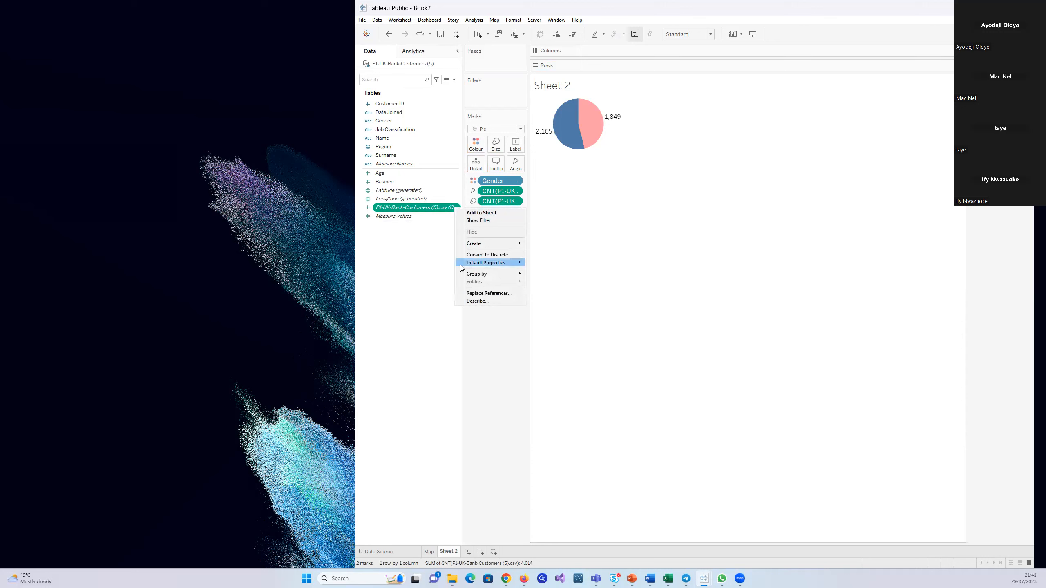
left_click(480, 213)
left_click(516, 212)
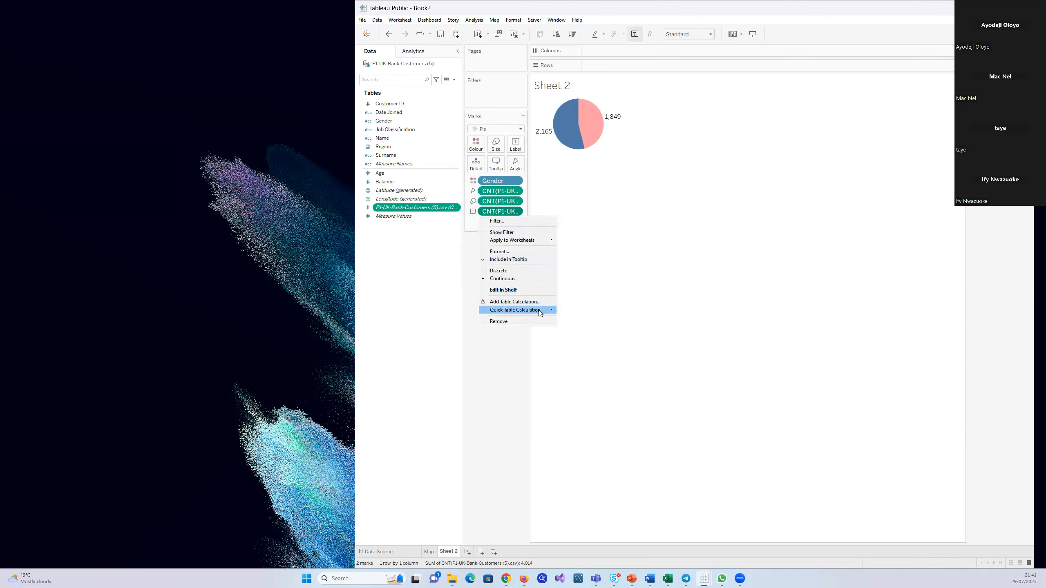
mouse_move(535, 309)
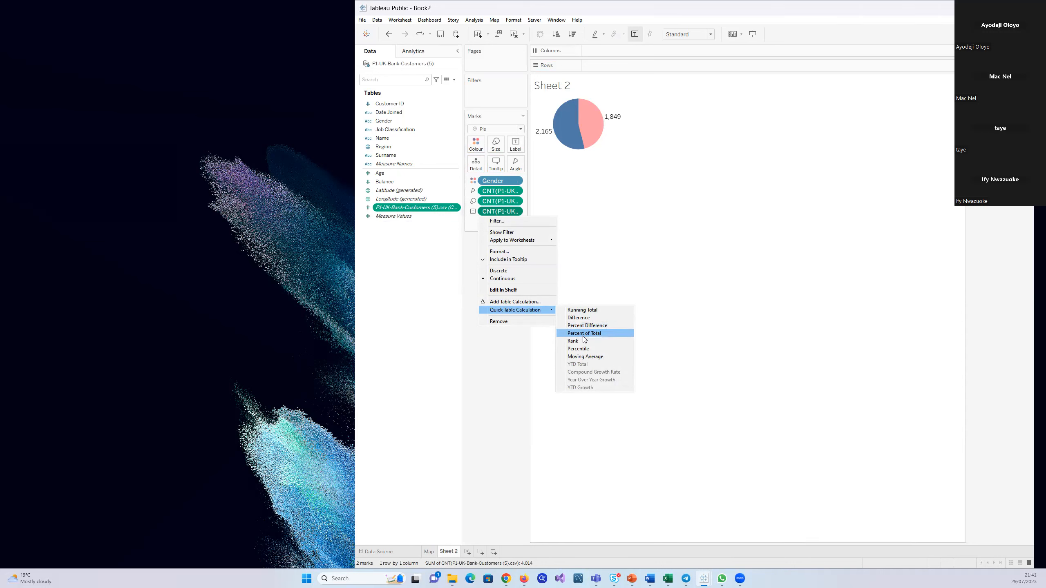
left_click(628, 335)
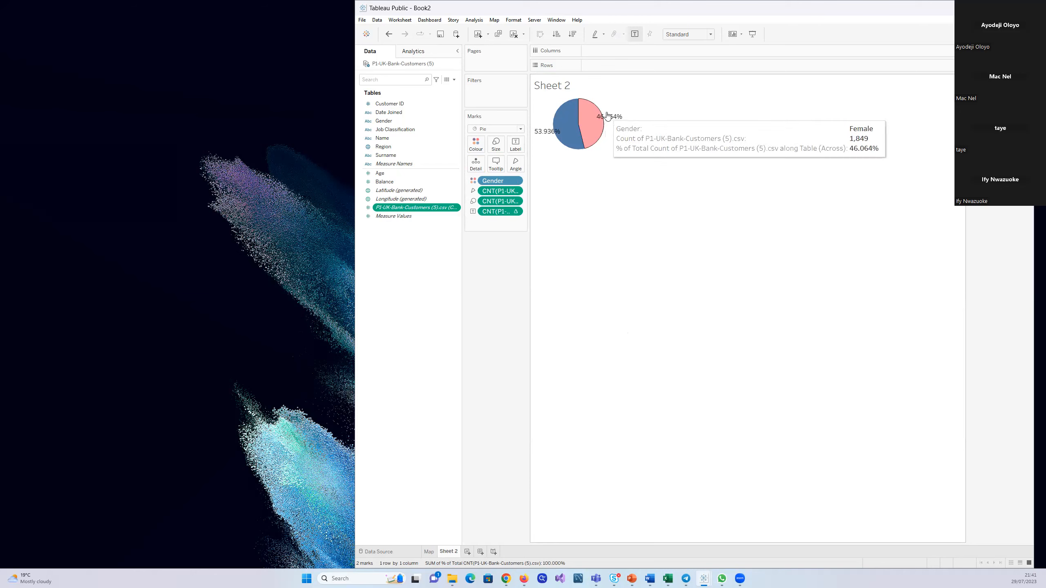
Review which quick table calculation is applied to the customer count label on the pie
mouse_move(616, 124)
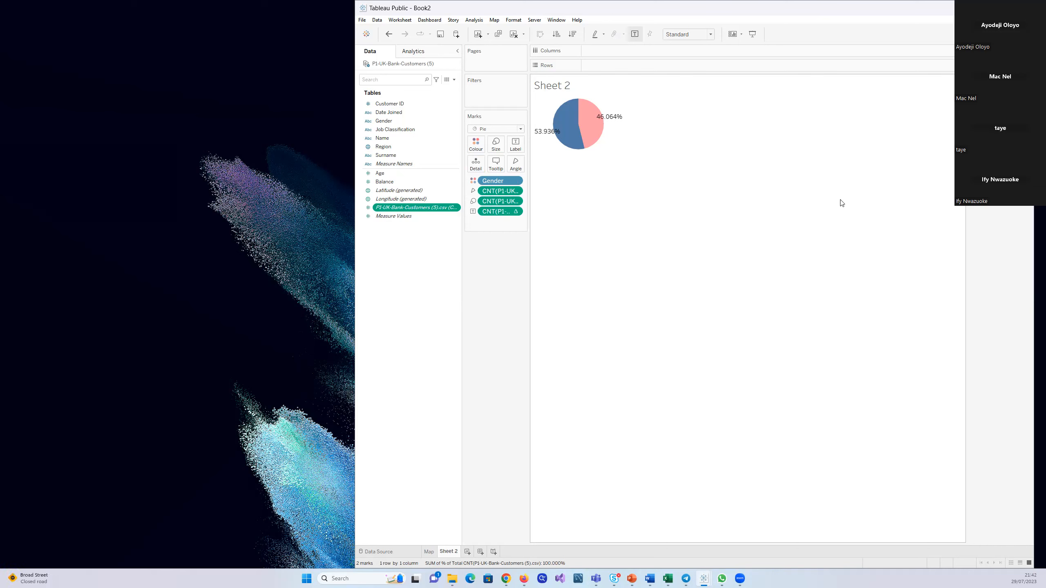
left_click(515, 212)
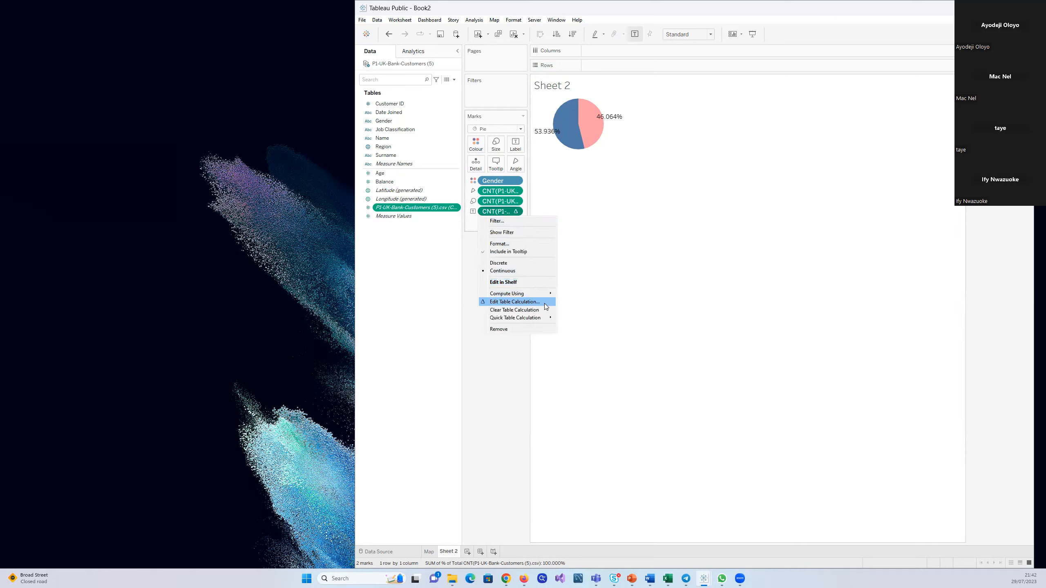
mouse_move(547, 317)
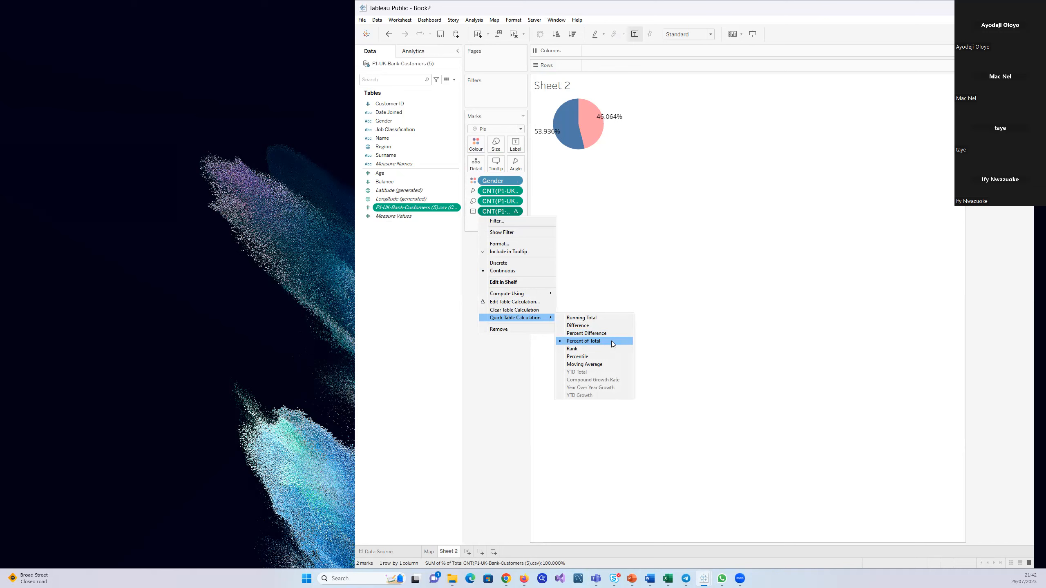
left_click(720, 243)
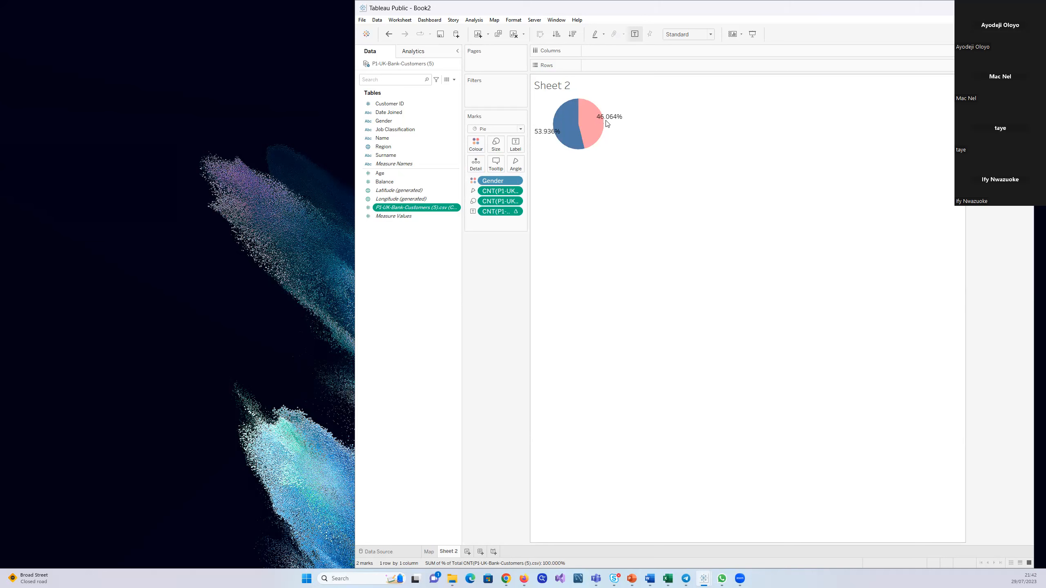
Format the pie's percent-of-total customer count labels as Percentage with 0 decimal places
right_click(624, 137)
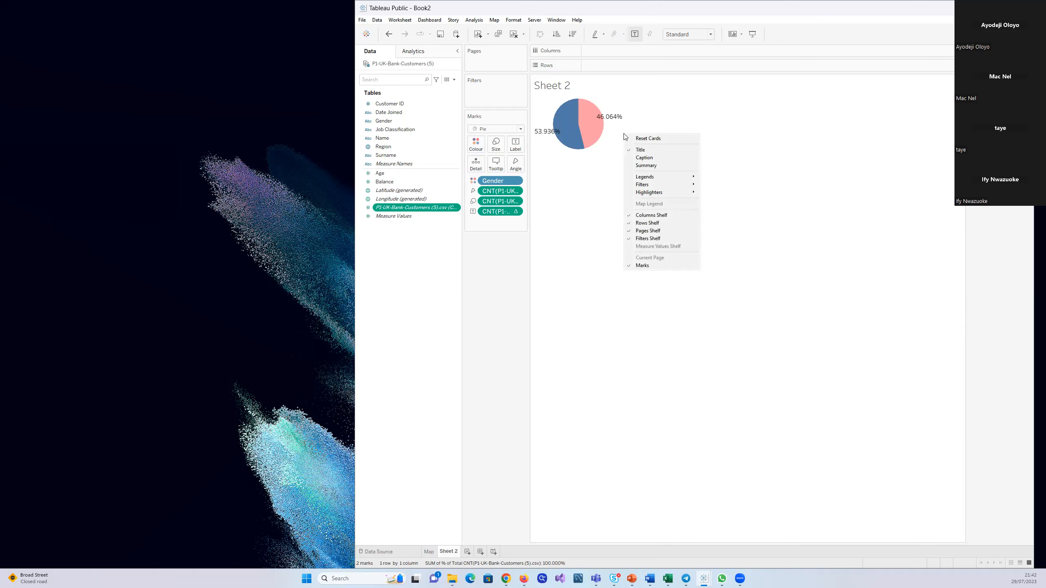
left_click(605, 183)
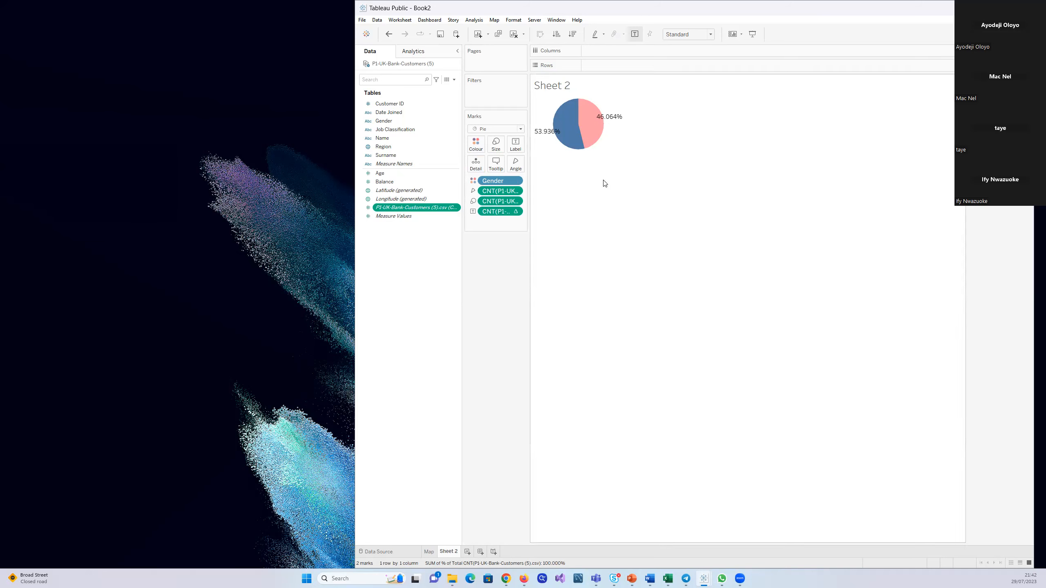
right_click(560, 132)
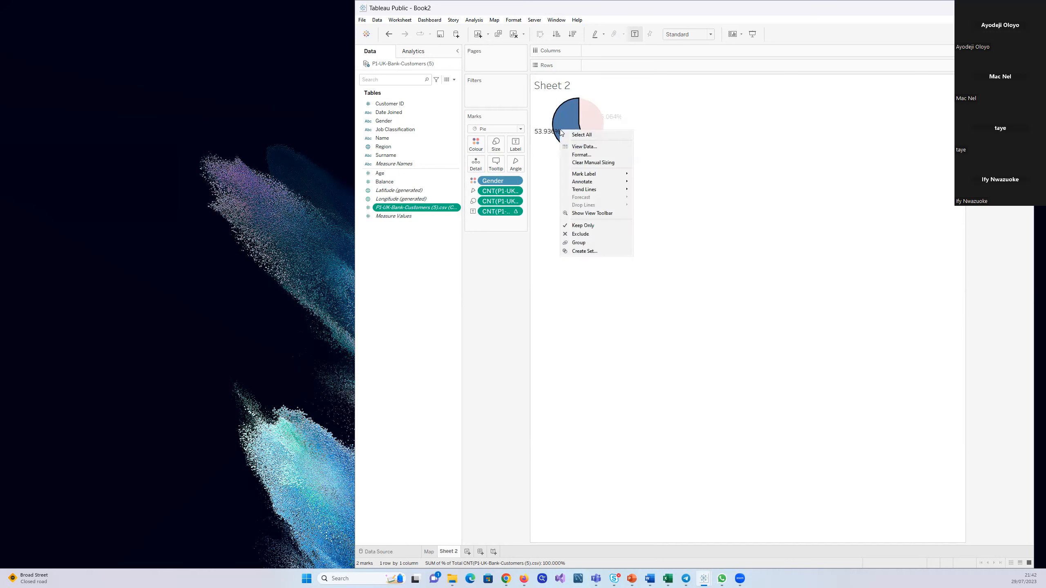
left_click(586, 156)
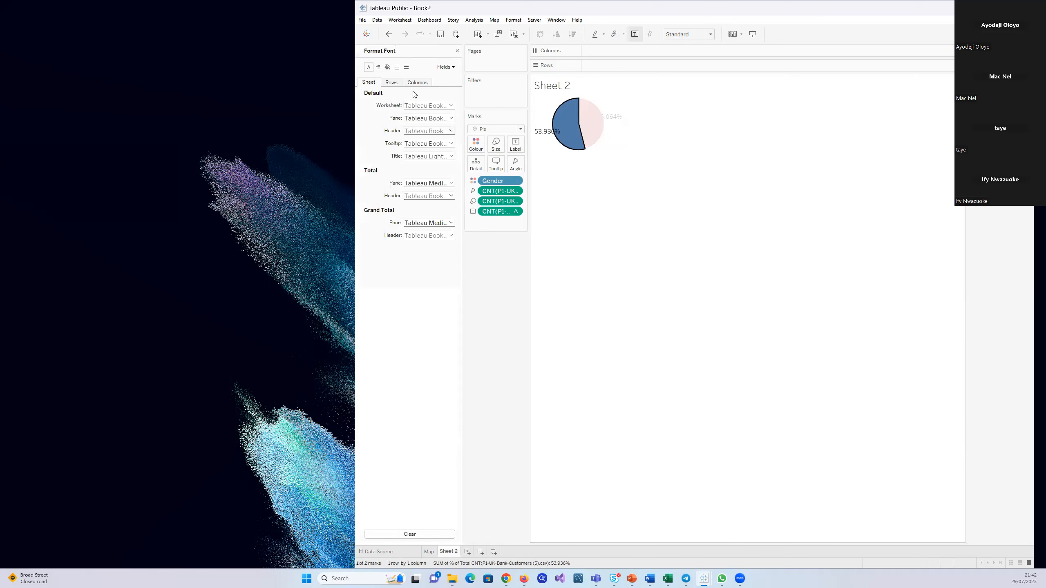
left_click(453, 67)
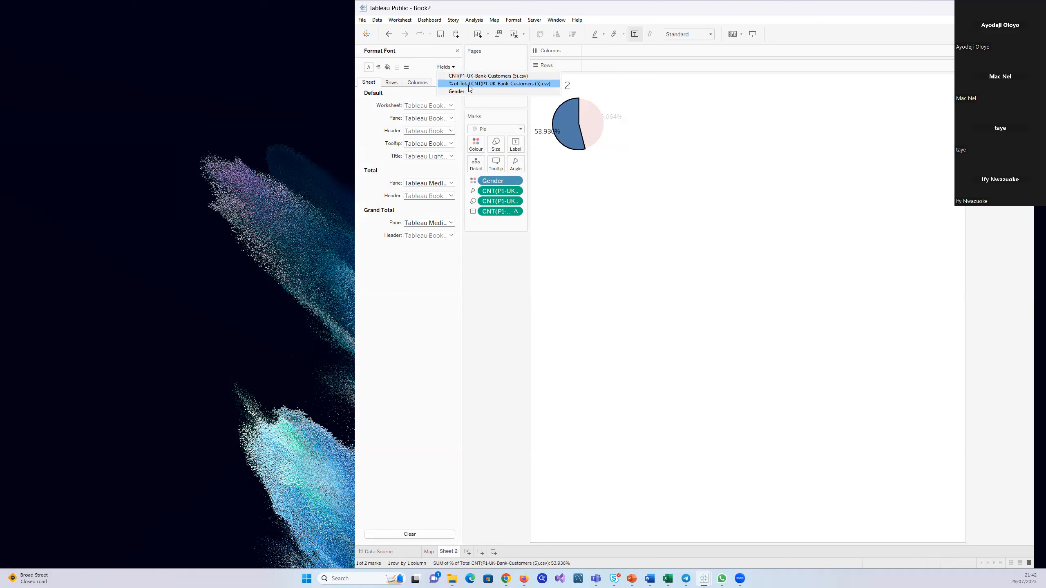
left_click(468, 84)
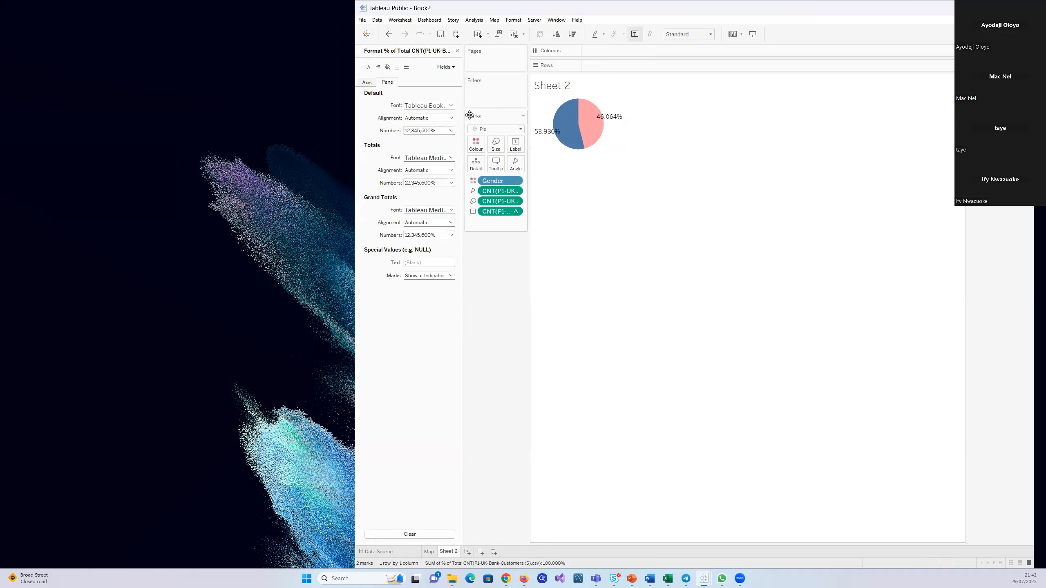
left_click(451, 131)
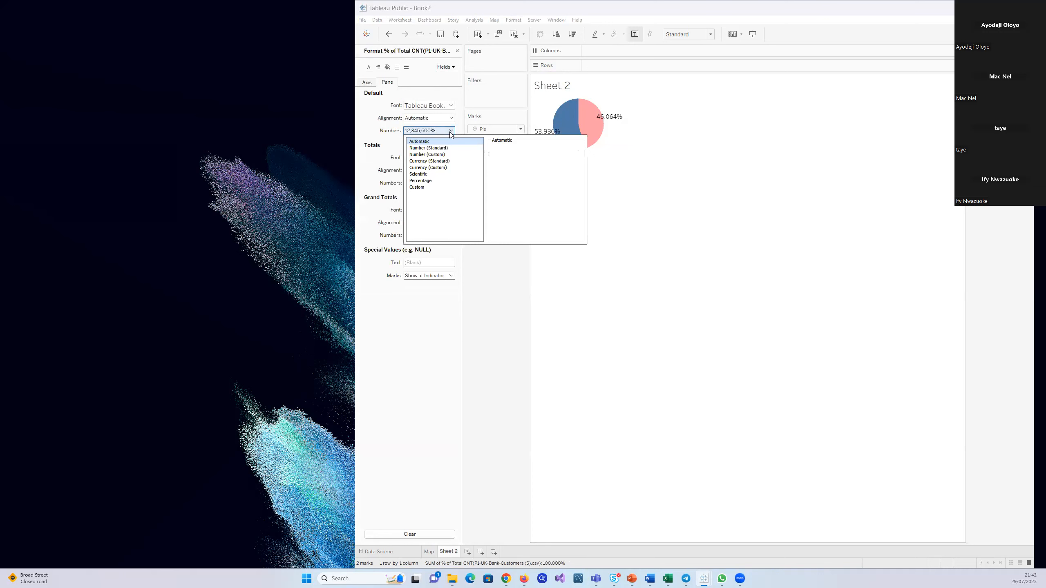
left_click(438, 182)
left_click(514, 159)
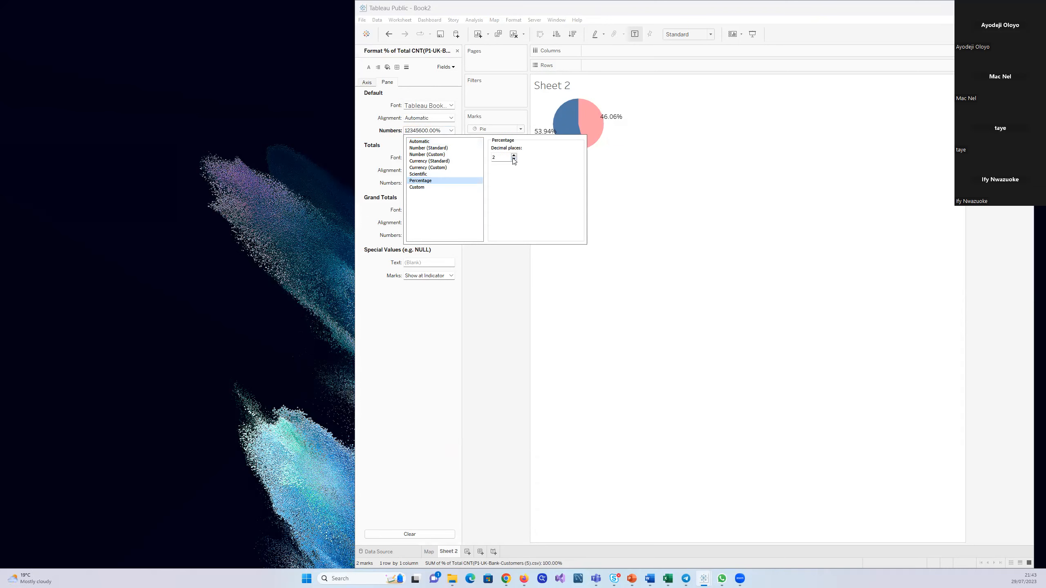
left_click(514, 159)
left_click(634, 217)
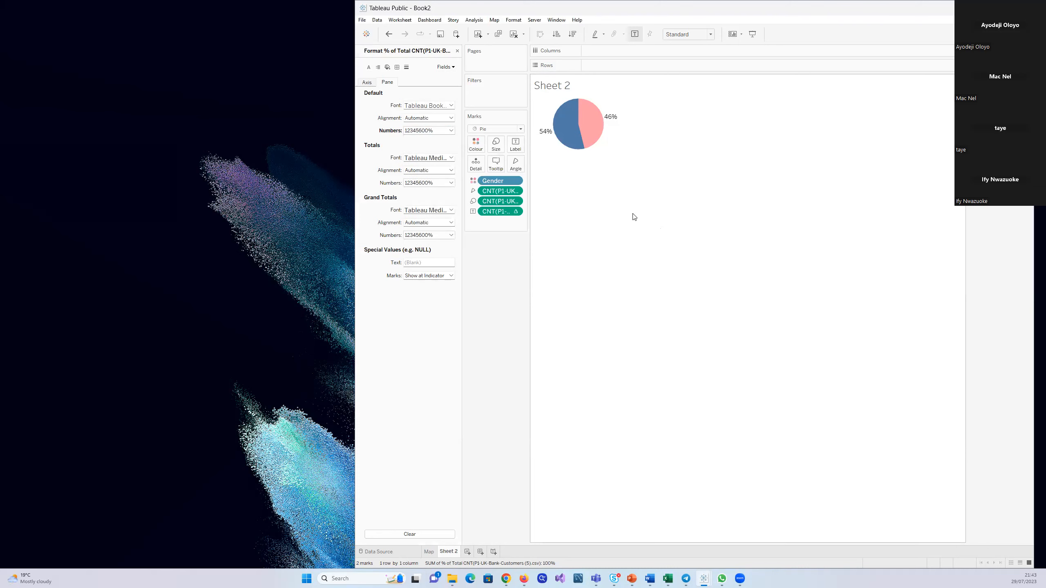
left_click(457, 51)
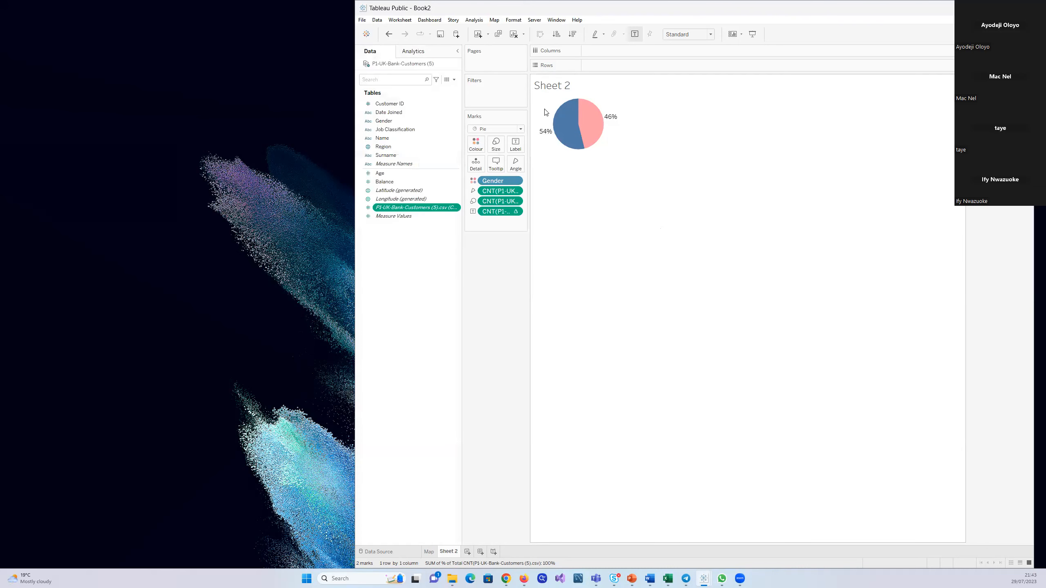
Review the default number format of the pie's percent-of-total count field, including its decimal places
right_click(573, 119)
left_click(610, 139)
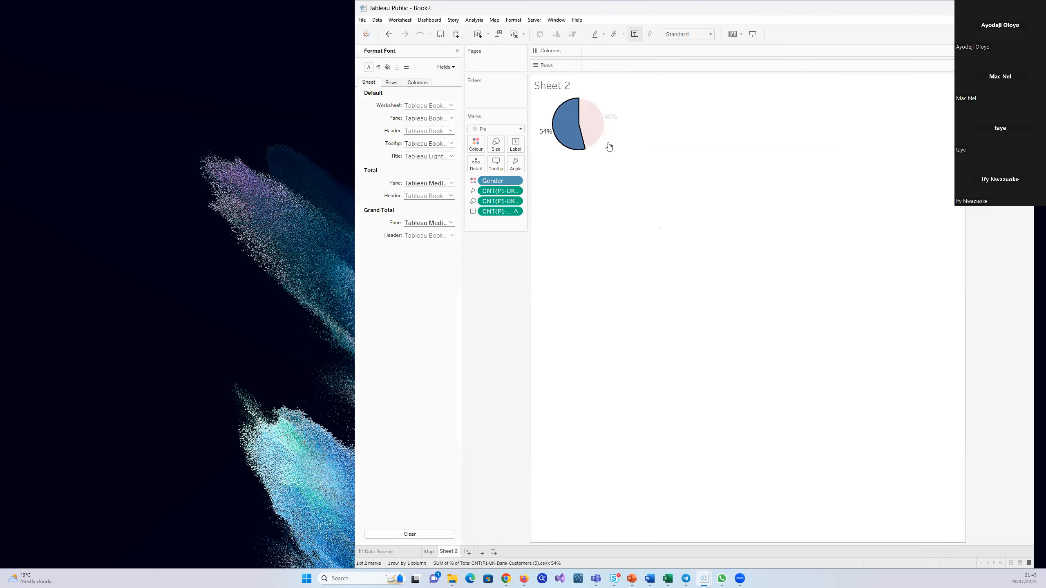
left_click(452, 68)
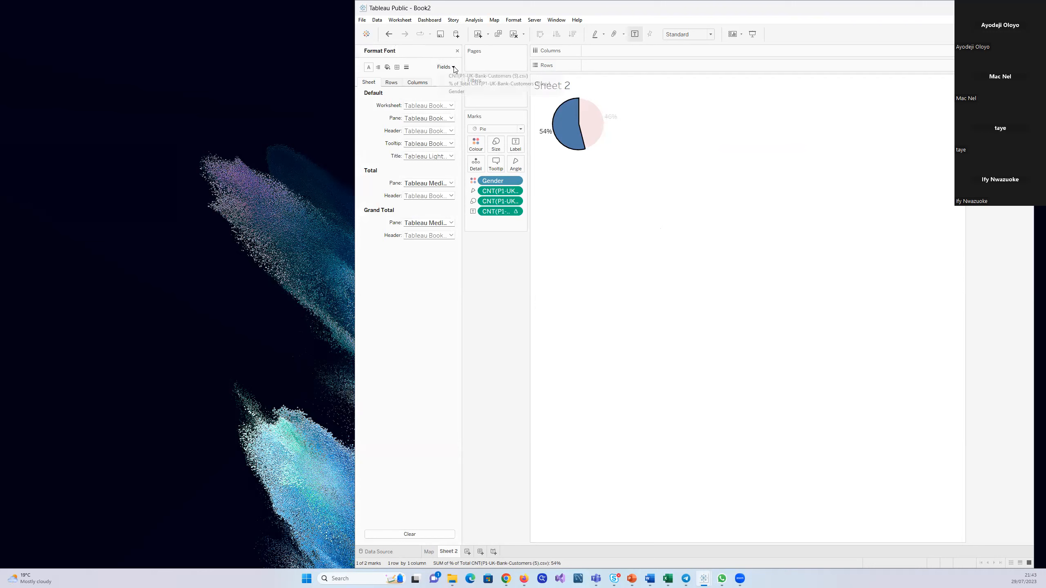
left_click(473, 85)
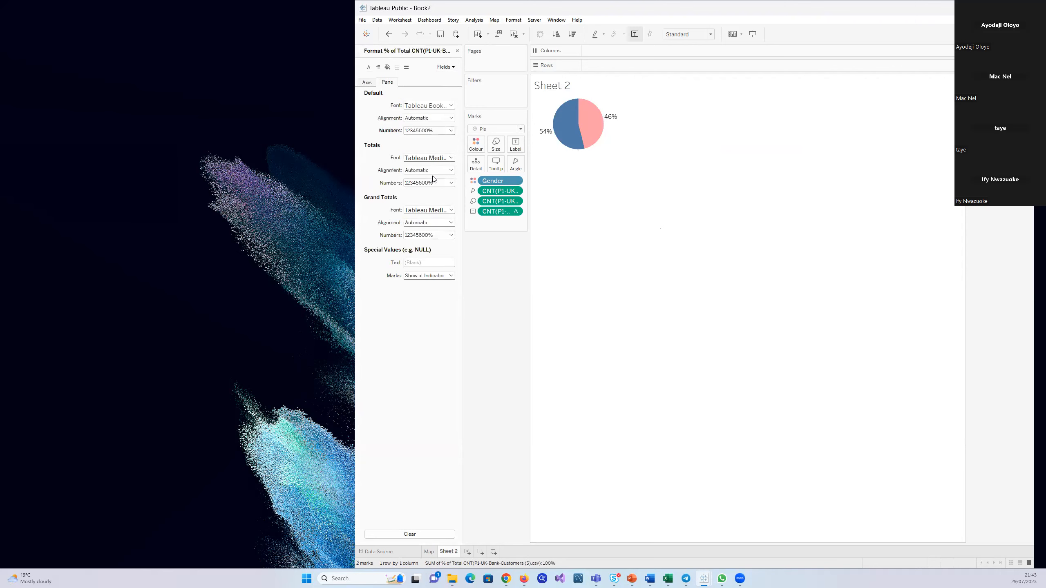
left_click(451, 131)
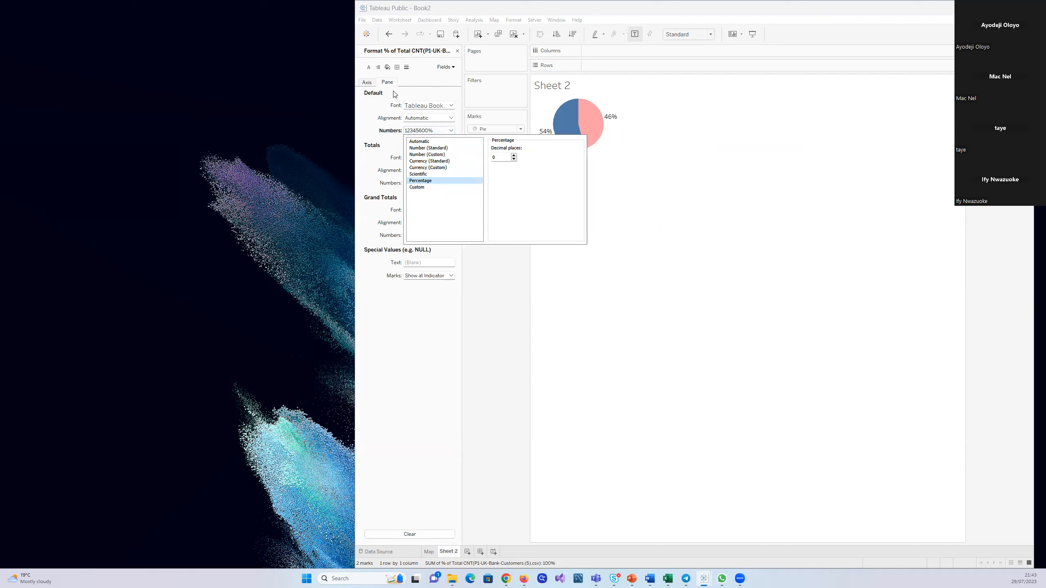
left_click(727, 225)
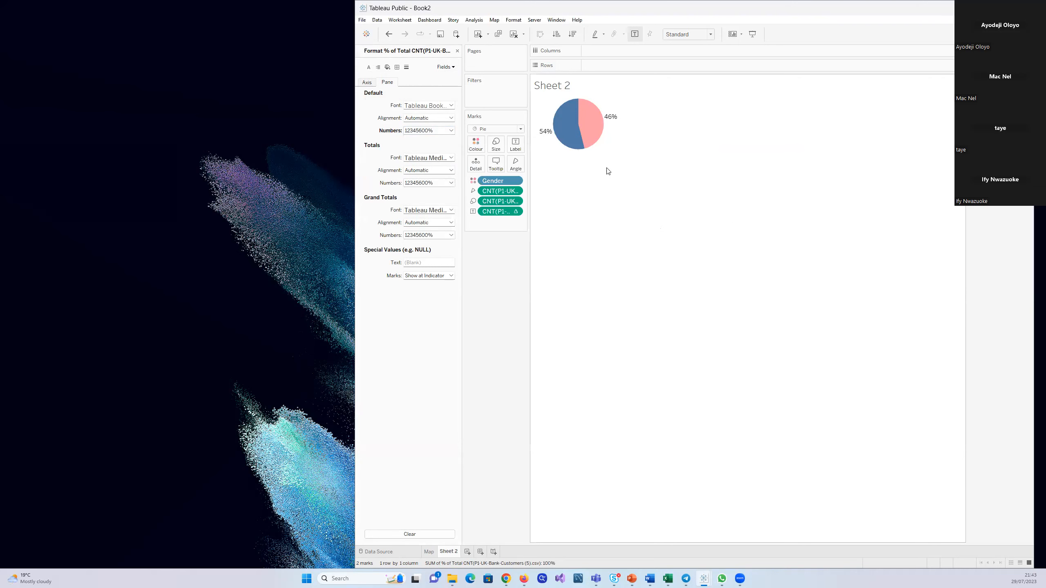
left_click(457, 51)
Rename the pie chart worksheet as Gender
double_click(450, 551)
type("G")
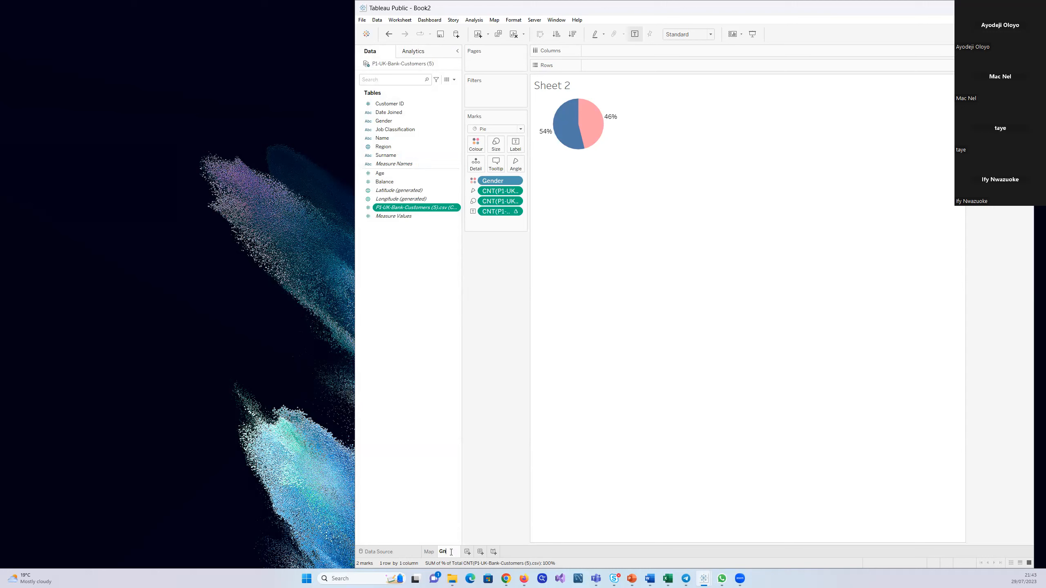
type("ender")
key("Return")
Recheck the percentage number format settings of the percent-of-total field on the Gender sheet
right_click(573, 121)
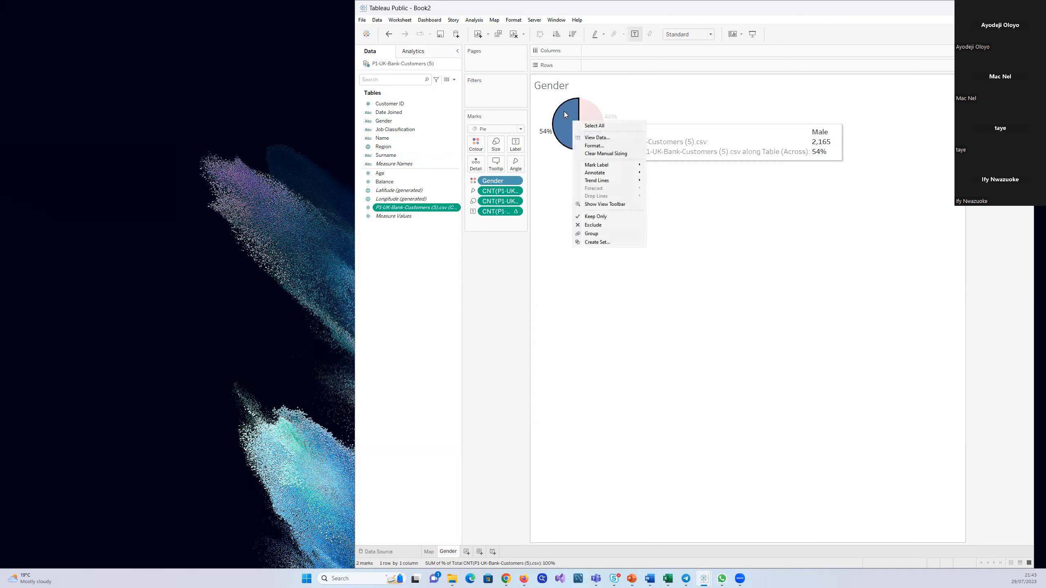
left_click(601, 146)
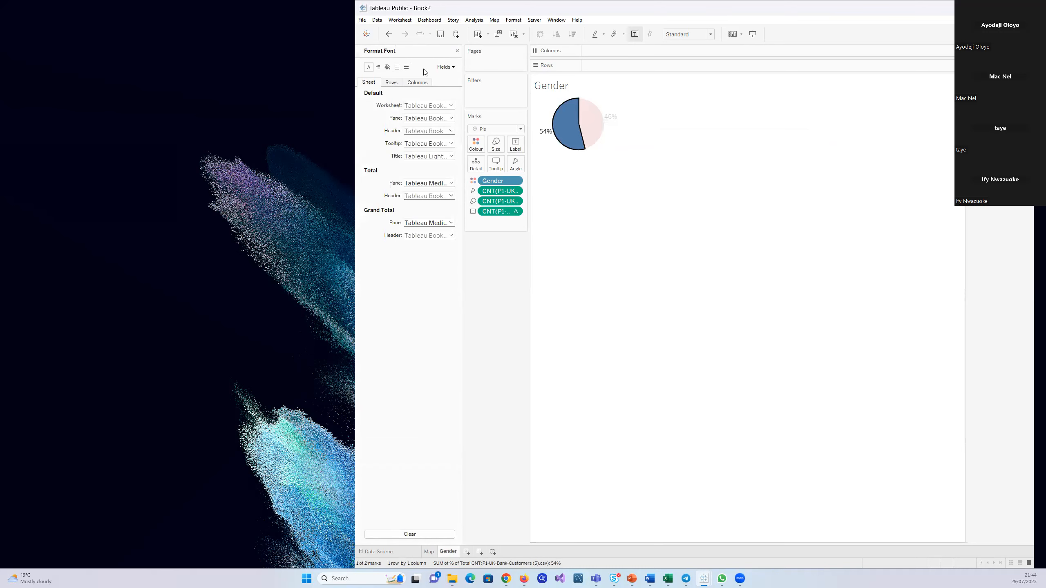
left_click(450, 68)
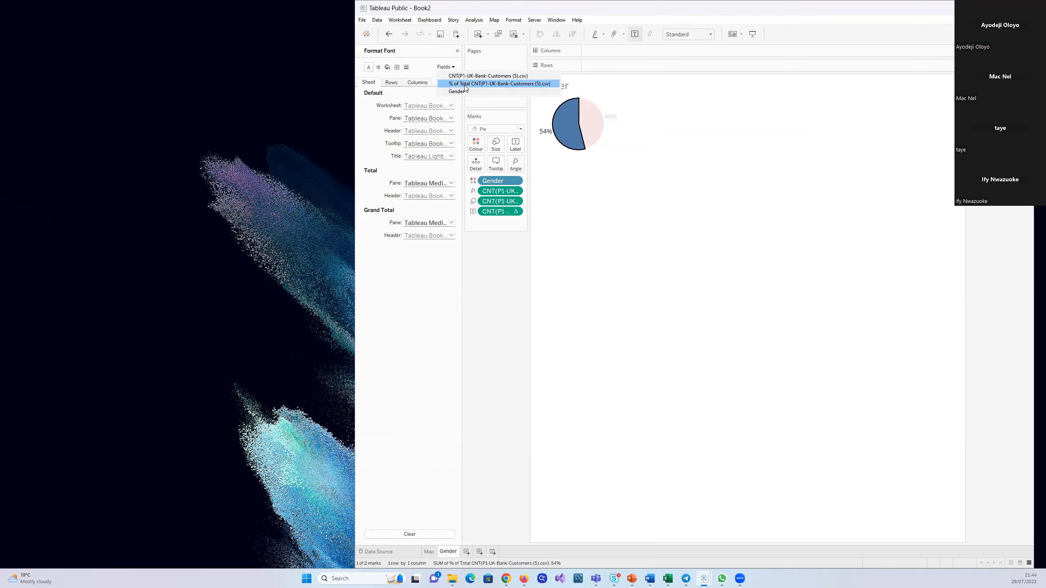
left_click(467, 84)
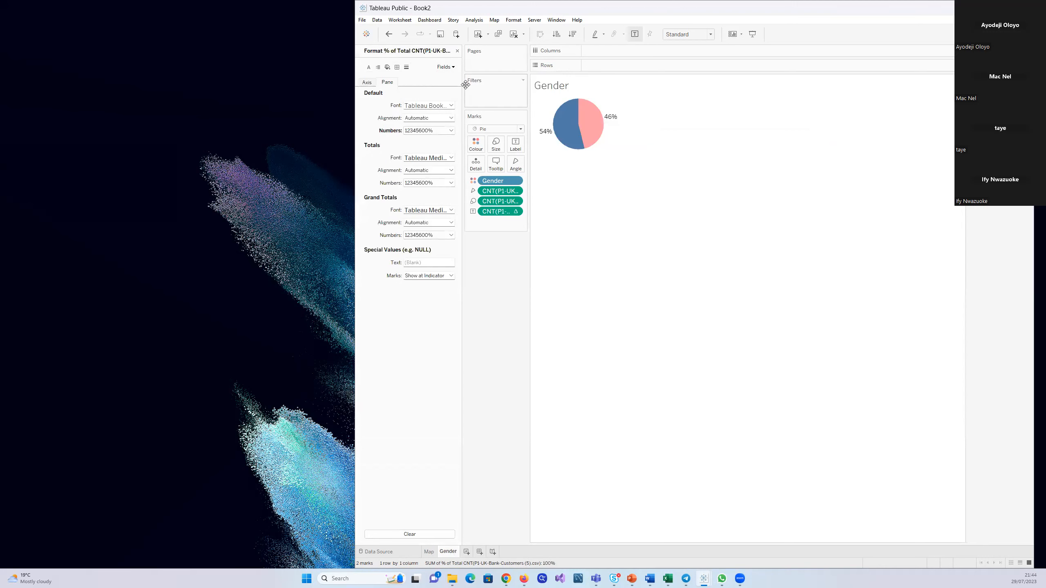
left_click(452, 130)
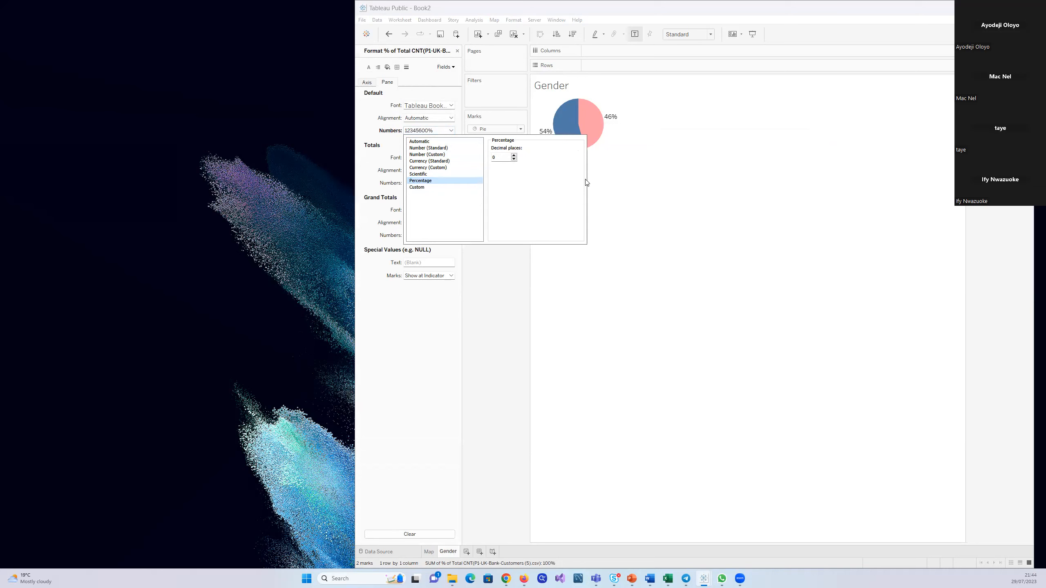
left_click(629, 188)
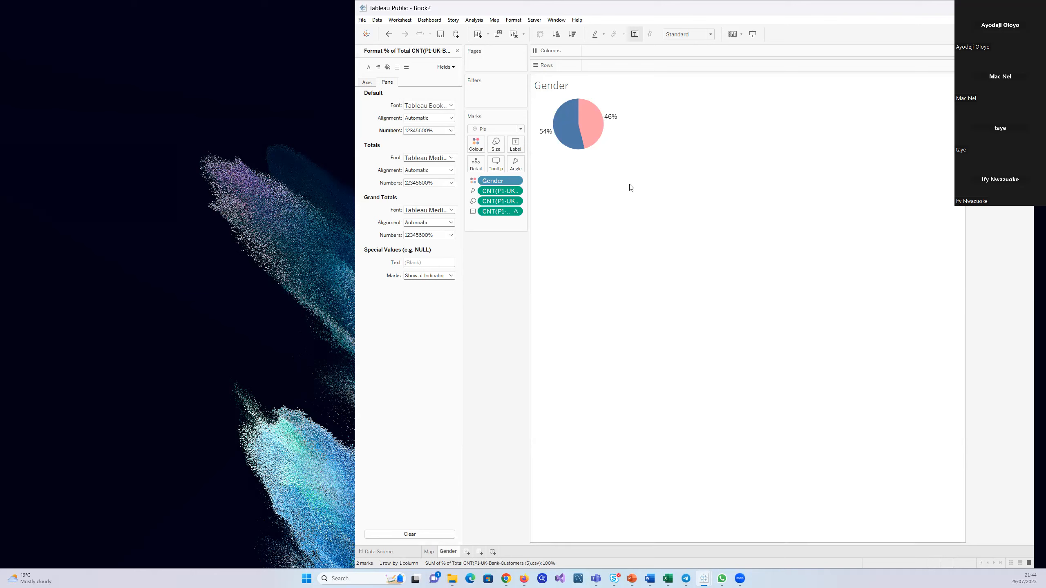
left_click(458, 51)
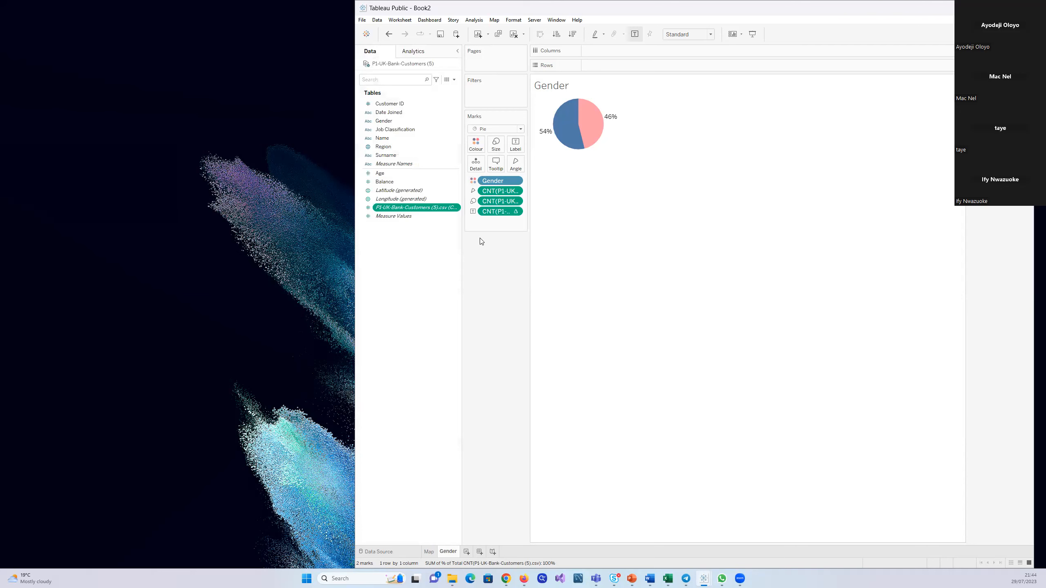
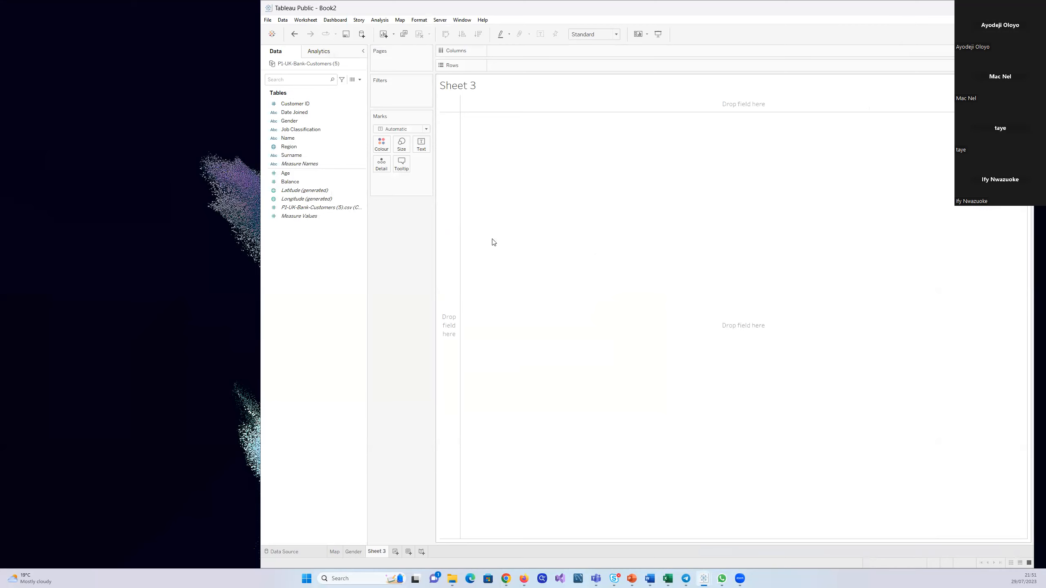
left_click(288, 184)
left_click(285, 174)
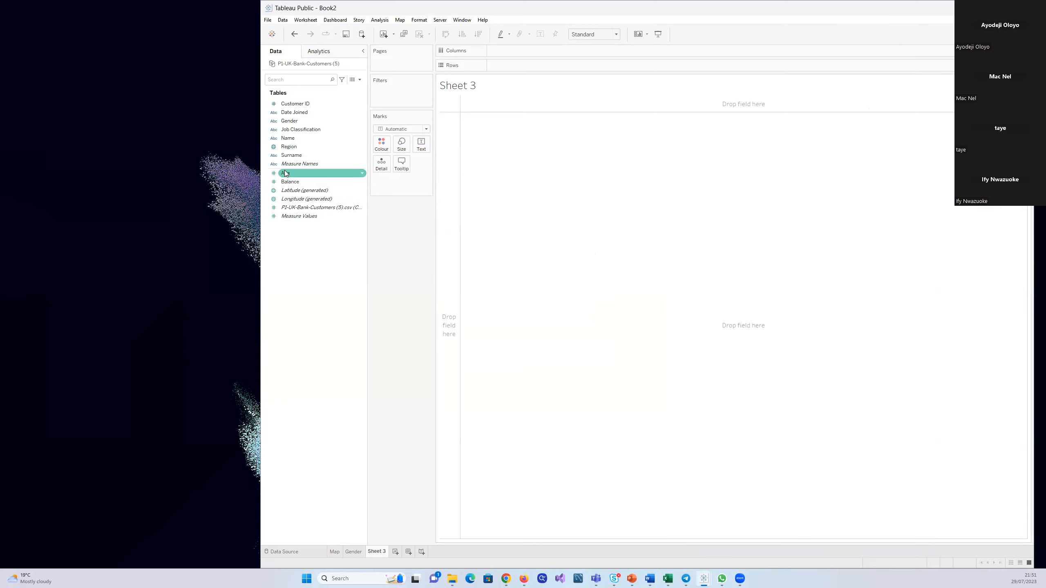
left_click_drag(292, 178, 506, 137)
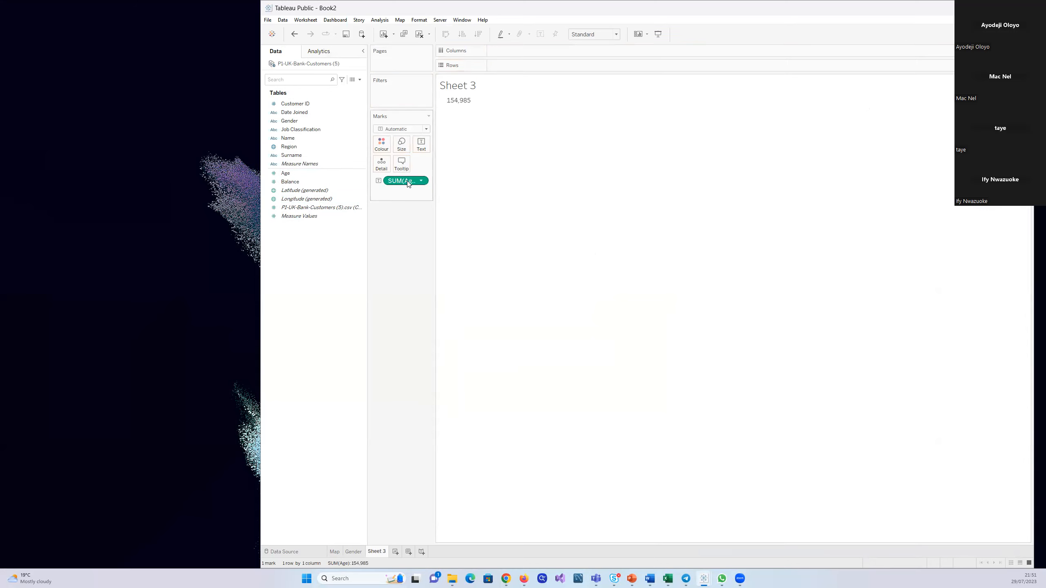
left_click_drag(407, 182, 510, 97)
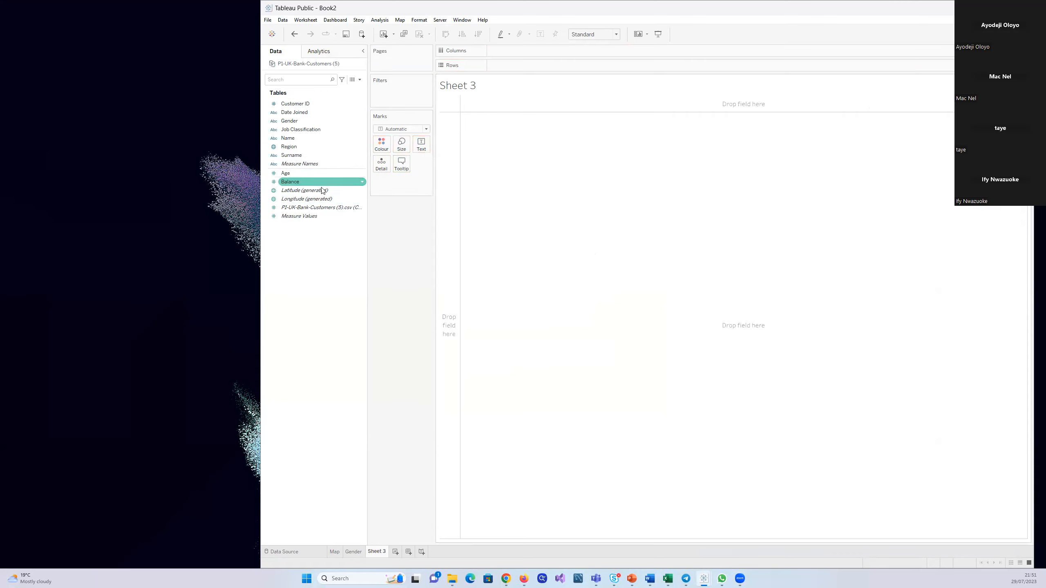
Place Age on columns and the customer count on rows, and turn off aggregation of measures
mouse_move(289, 174)
left_mouse_down()
mouse_move(537, 120)
mouse_move(538, 98)
left_mouse_up()
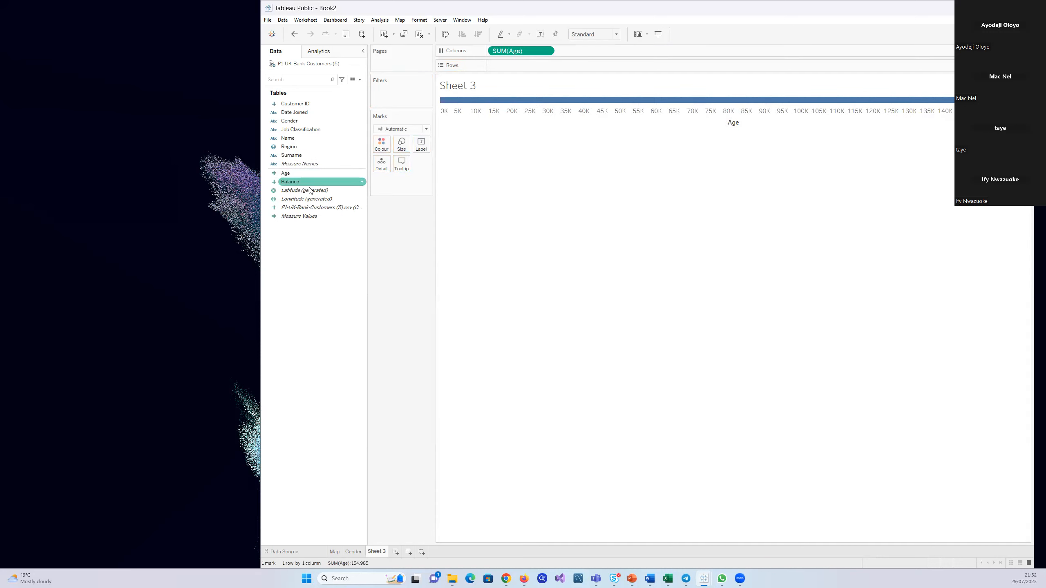
left_click_drag(303, 207, 517, 65)
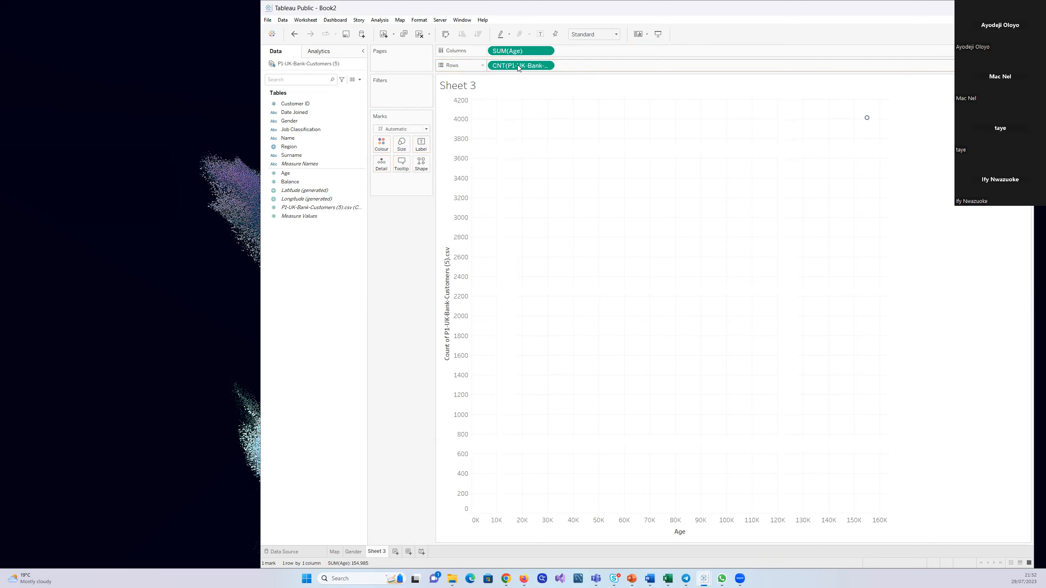
left_click(379, 20)
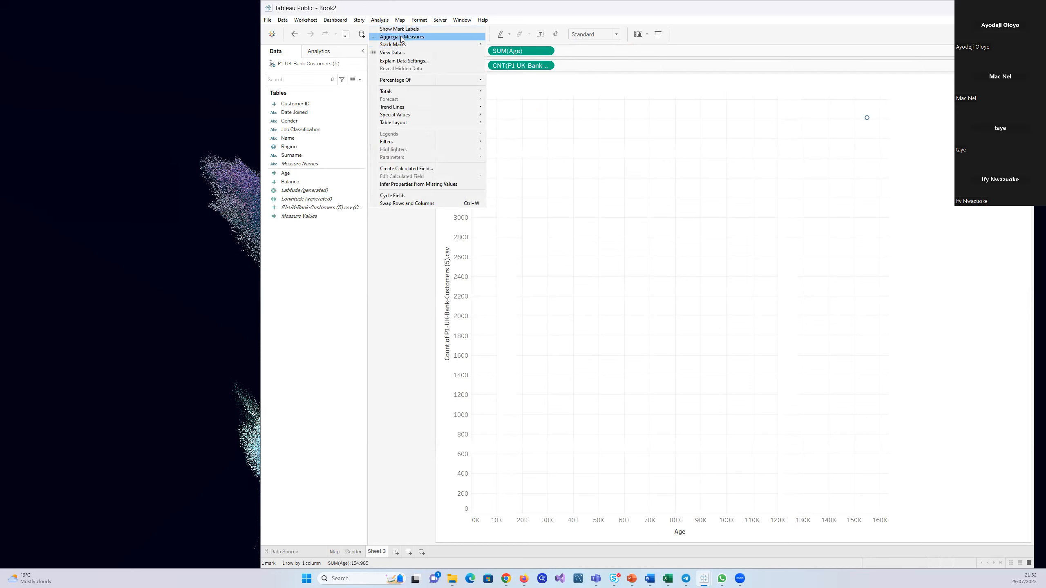
left_click(402, 37)
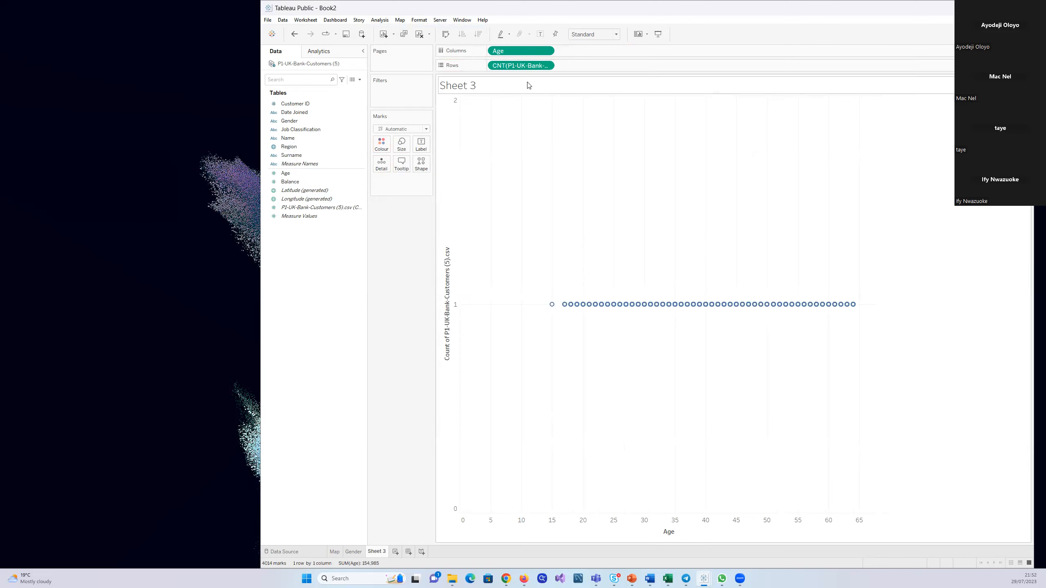
Convert the Age field on columns to a dimension and set the chart's mark type to Bar
left_click(300, 174)
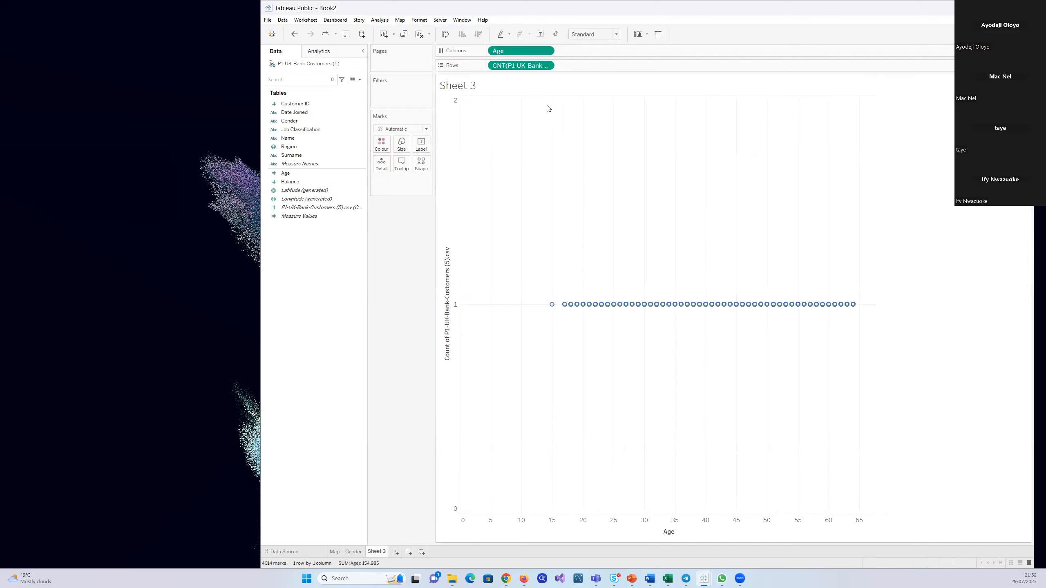
left_click(547, 51)
mouse_move(563, 80)
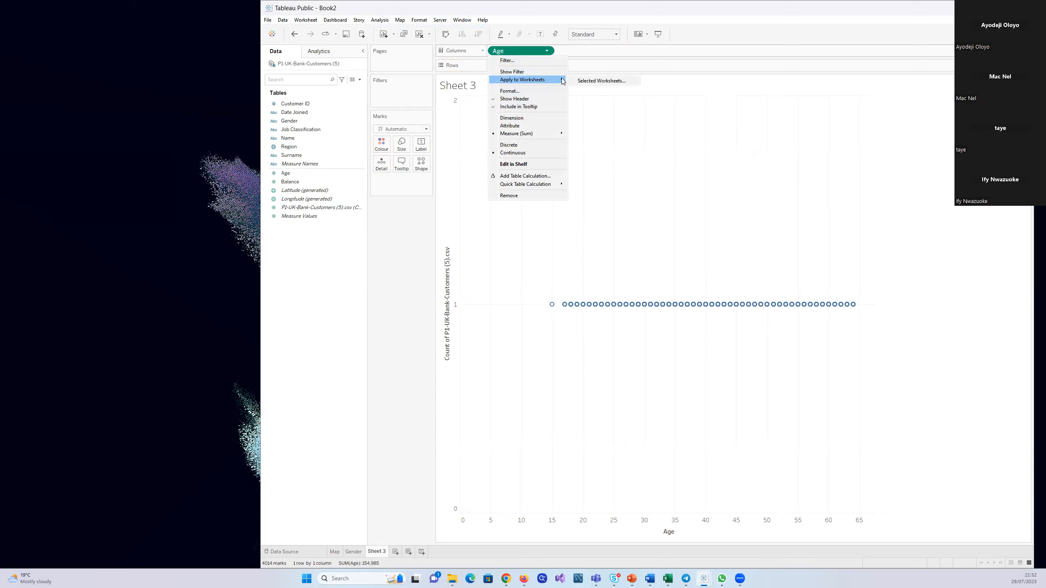
left_click(521, 118)
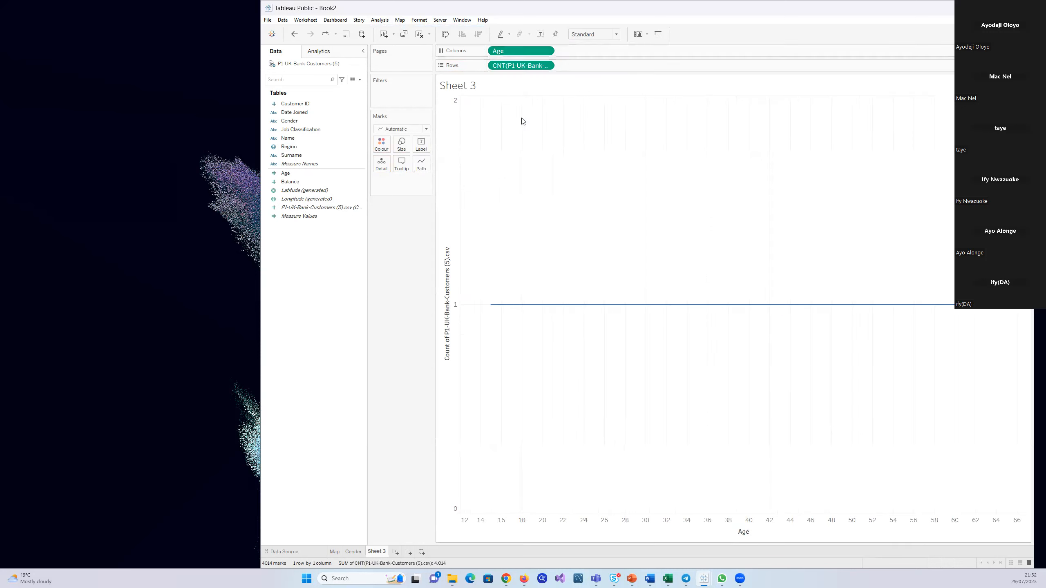
left_click(425, 130)
left_click(388, 147)
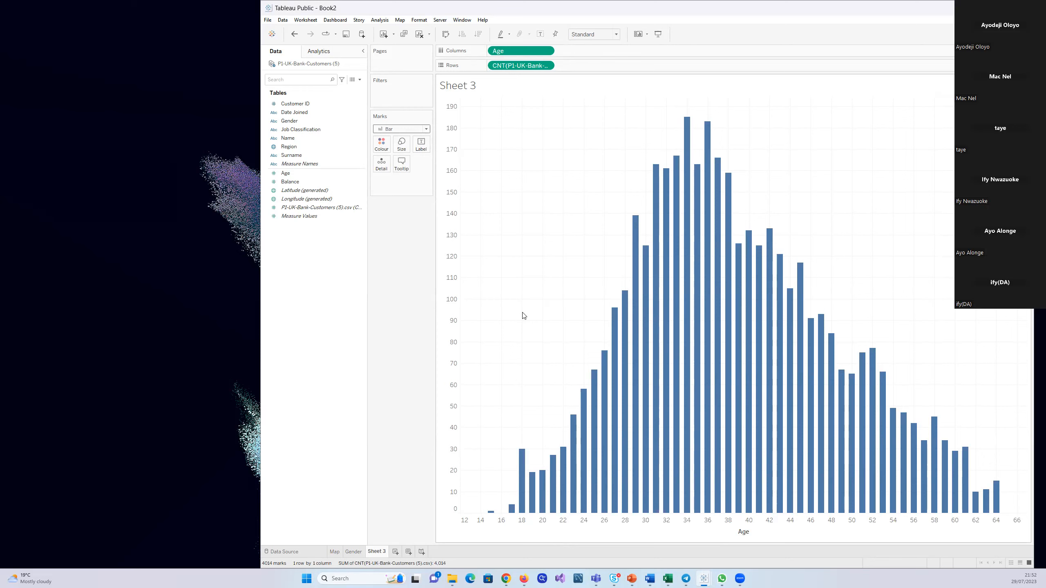
Try the Line mark type on the age chart and return it to Bar
left_click(425, 130)
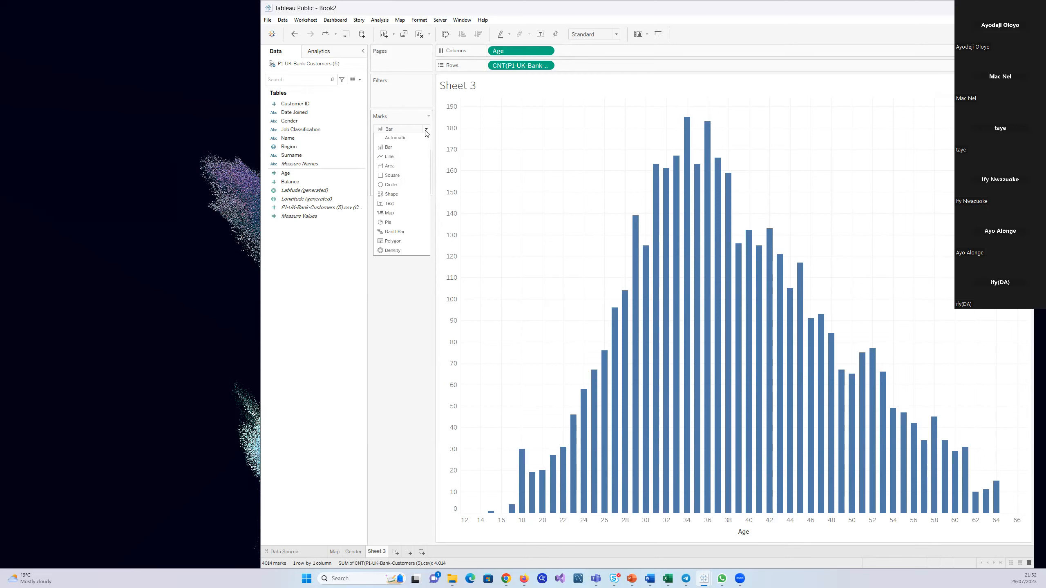
left_click(402, 158)
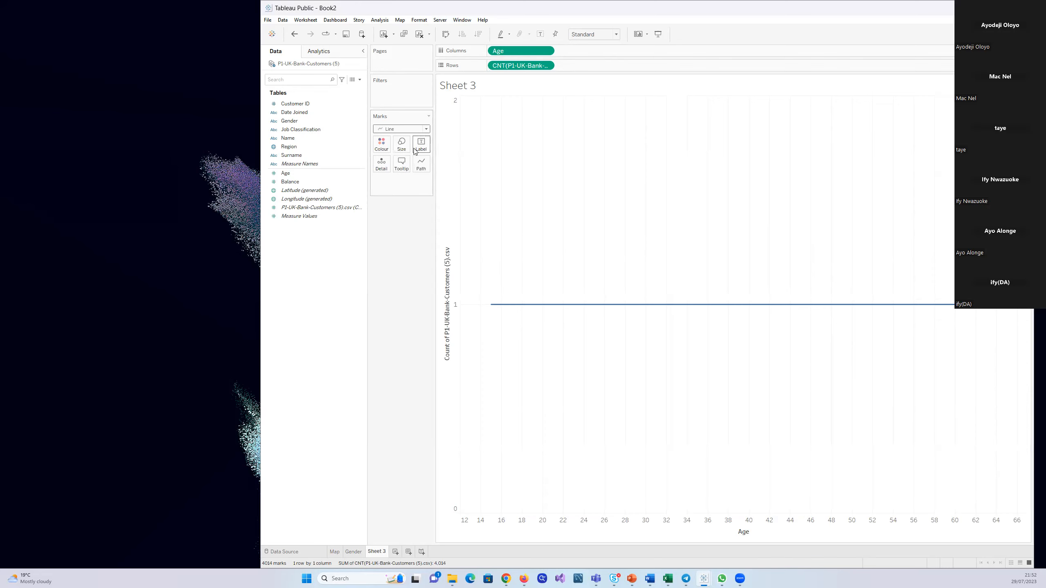
left_click(426, 129)
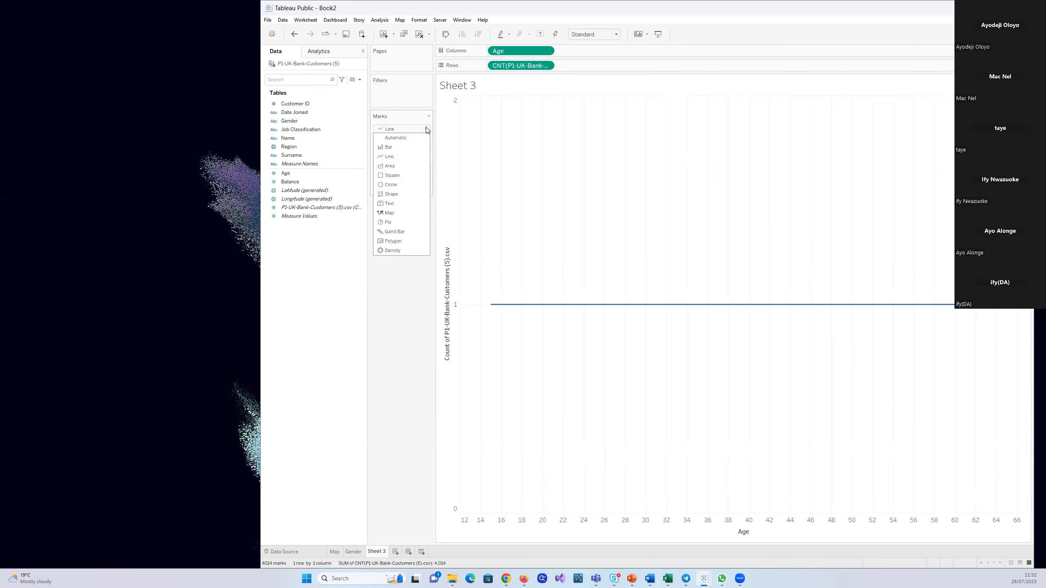
left_click(402, 148)
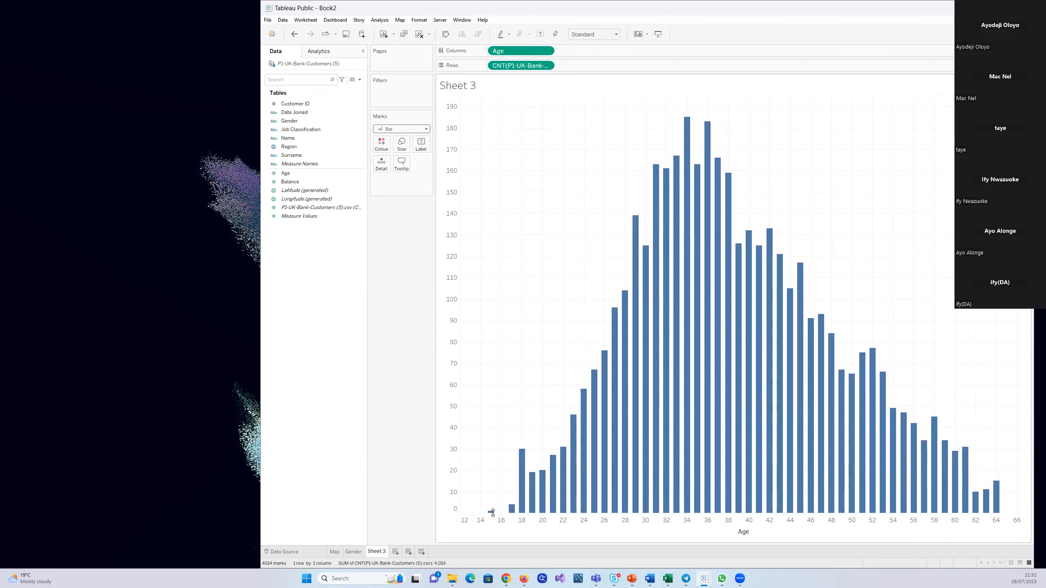
Remove the customer count from rows and Age from columns to clear Sheet 3
mouse_move(492, 511)
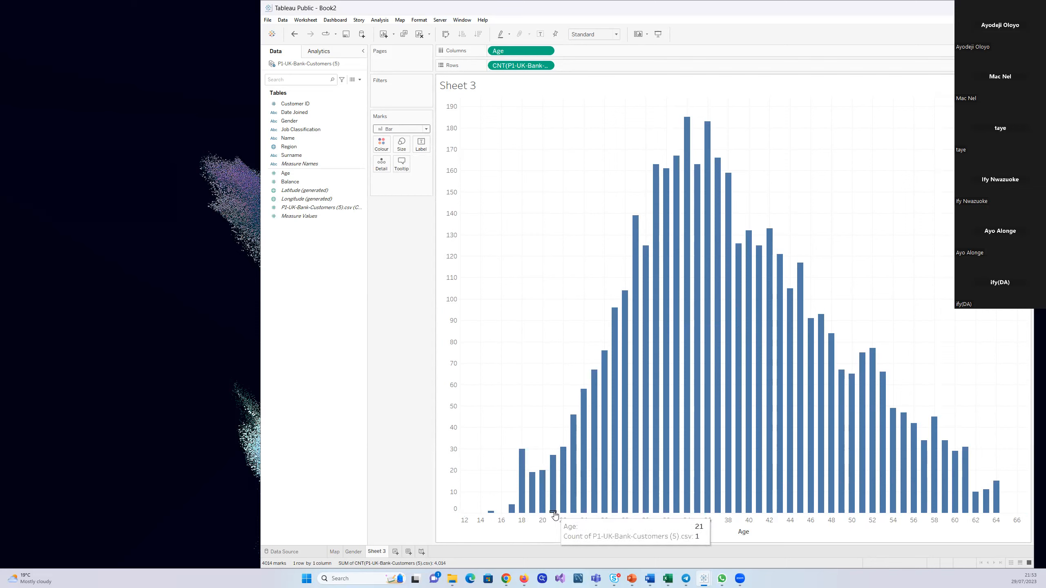
mouse_move(666, 360)
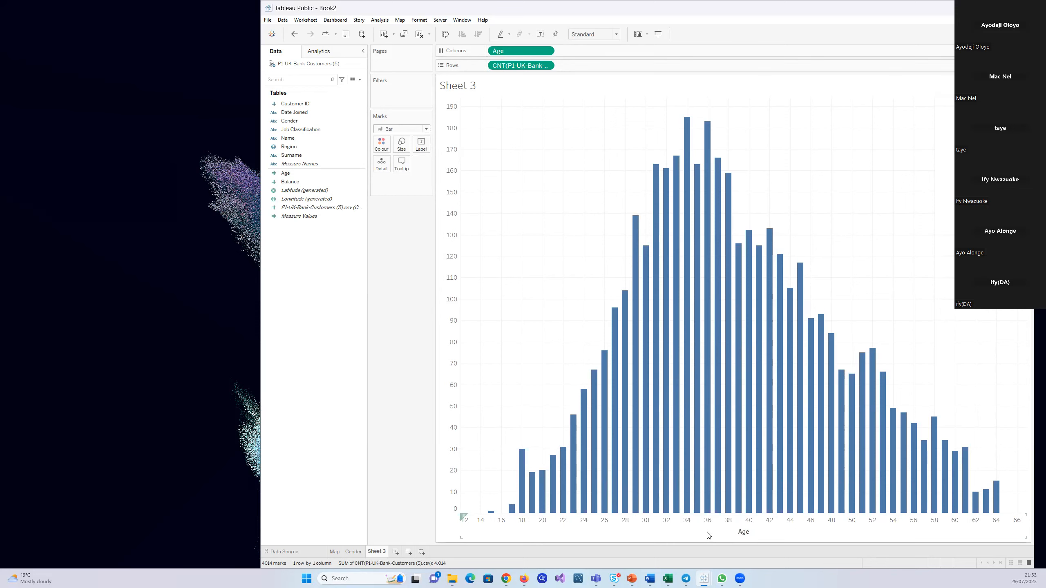
mouse_move(793, 490)
mouse_move(695, 512)
mouse_move(707, 128)
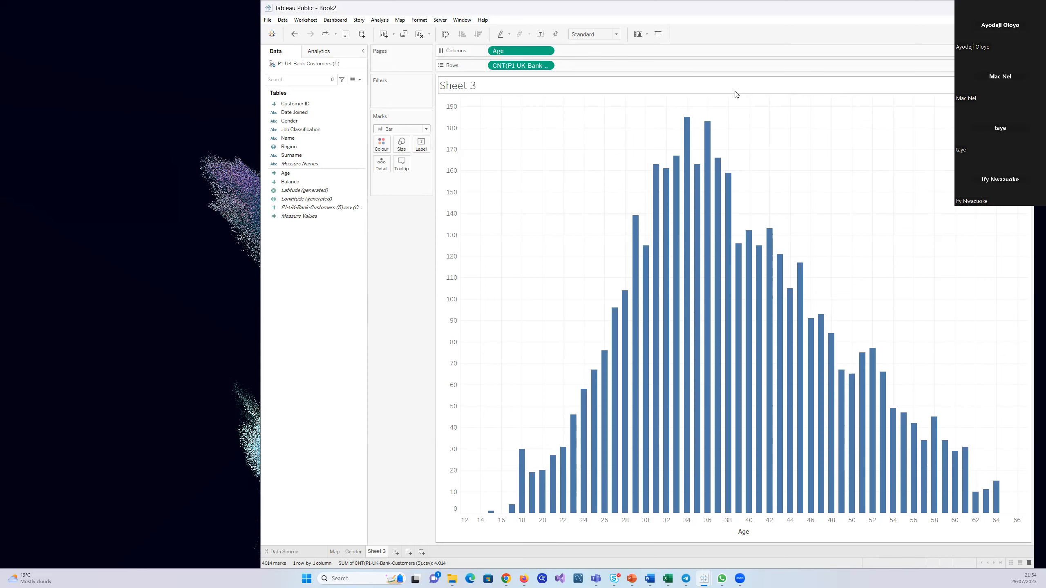
left_click_drag(501, 68, 350, 249)
left_click_drag(510, 50, 297, 361)
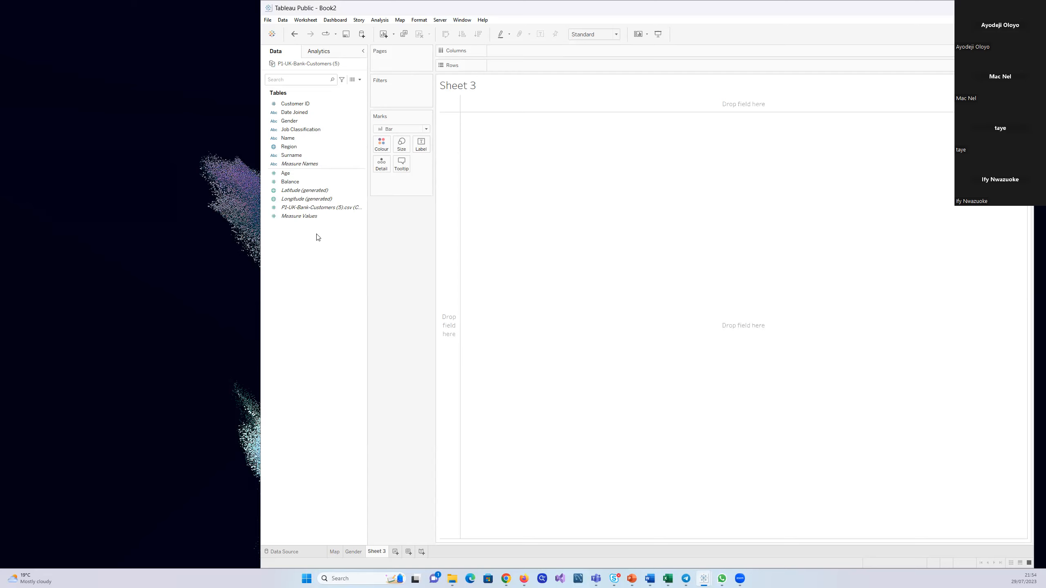
Create a binned field from Age named Age (bin) with a bin size of 5
left_click(362, 175)
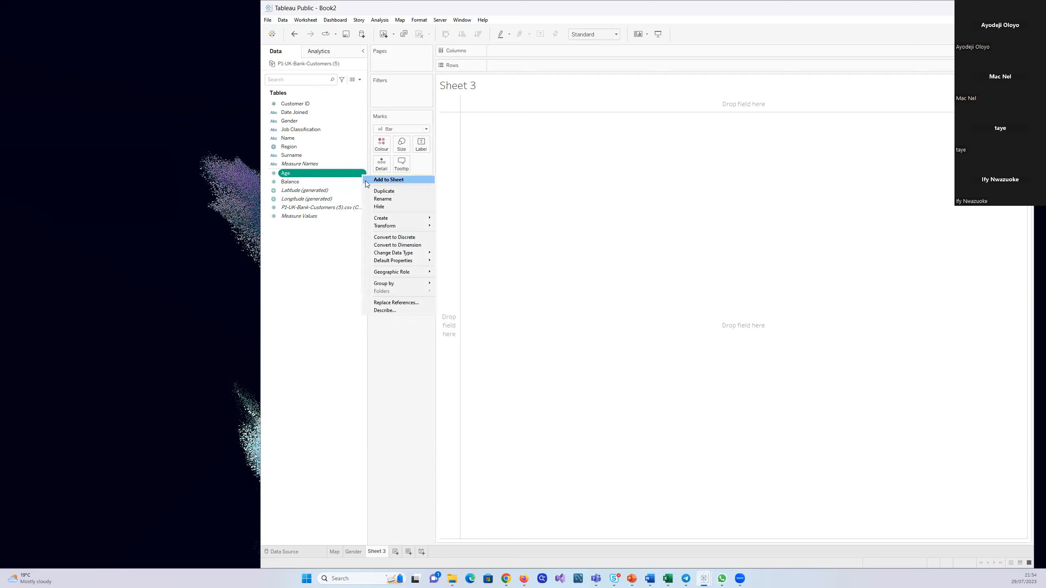
mouse_move(398, 218)
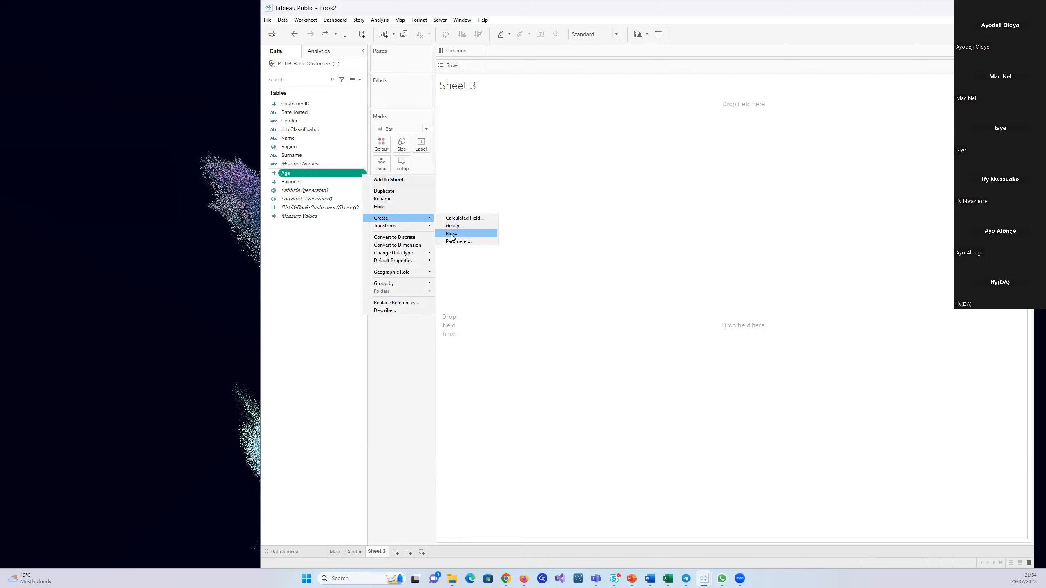
left_click(451, 234)
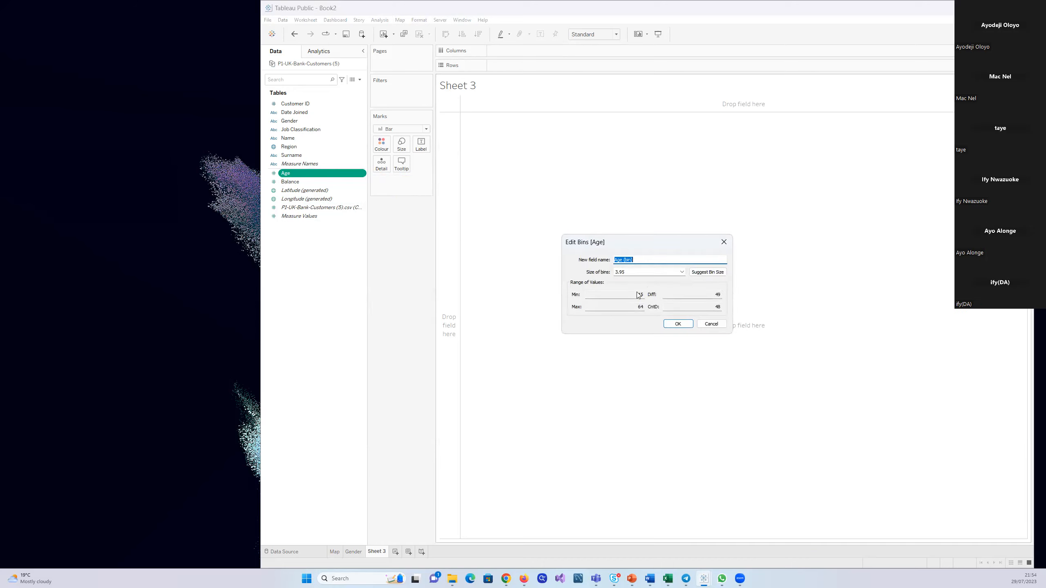
left_click(638, 271)
left_click(678, 324)
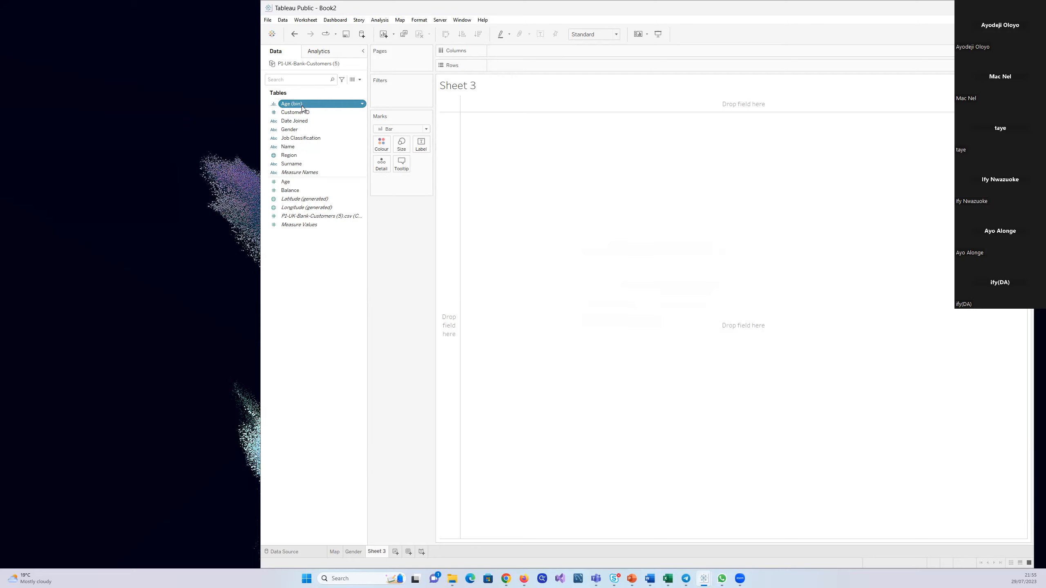
Chart the customer count on rows by Age (bin) on columns, and add a new worksheet
left_click_drag(369, 90, 511, 98)
left_click(310, 217)
left_click_drag(311, 217, 521, 64)
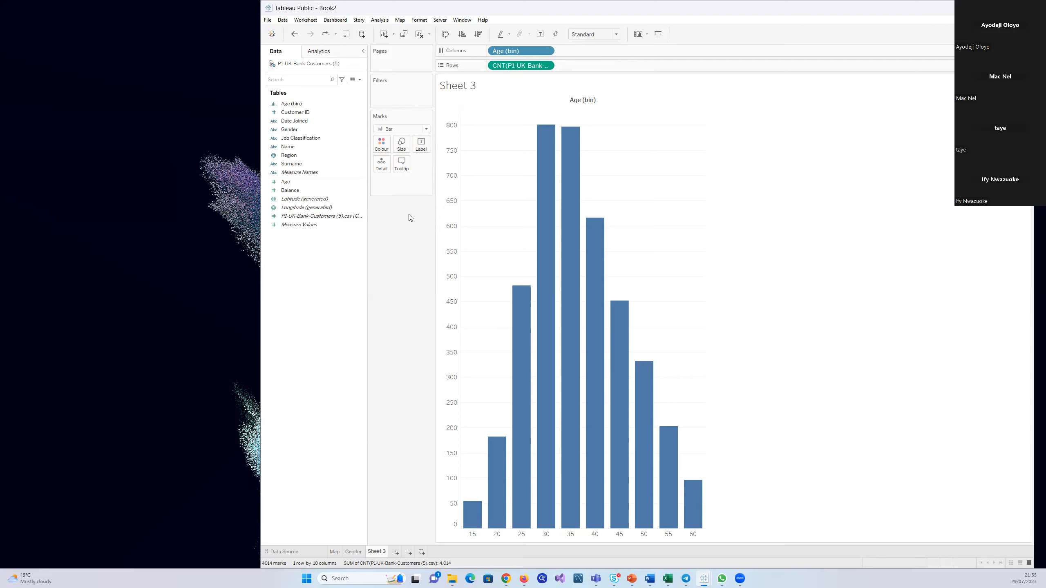
left_click(395, 551)
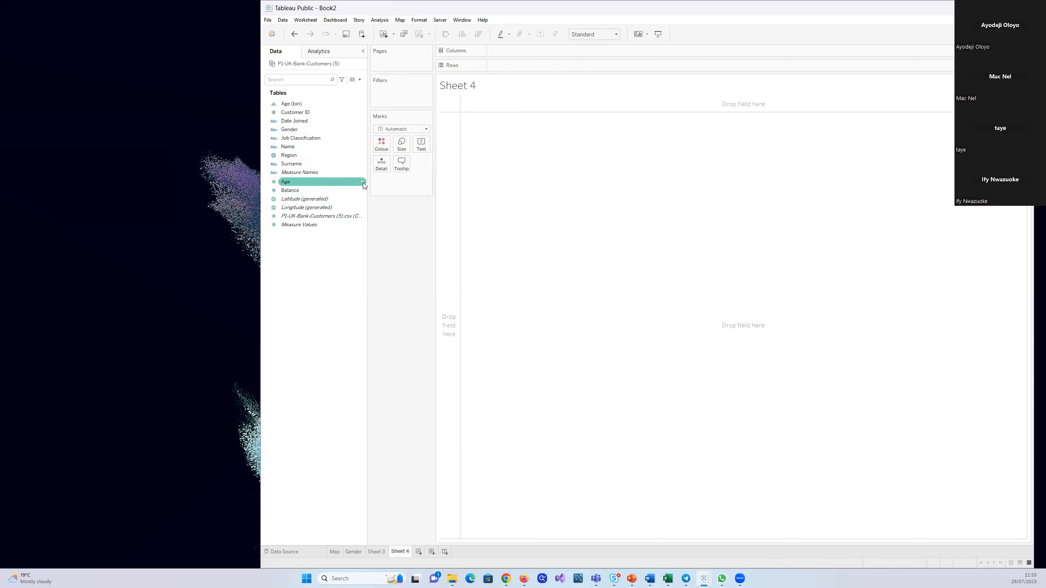
left_click(364, 183)
mouse_move(400, 228)
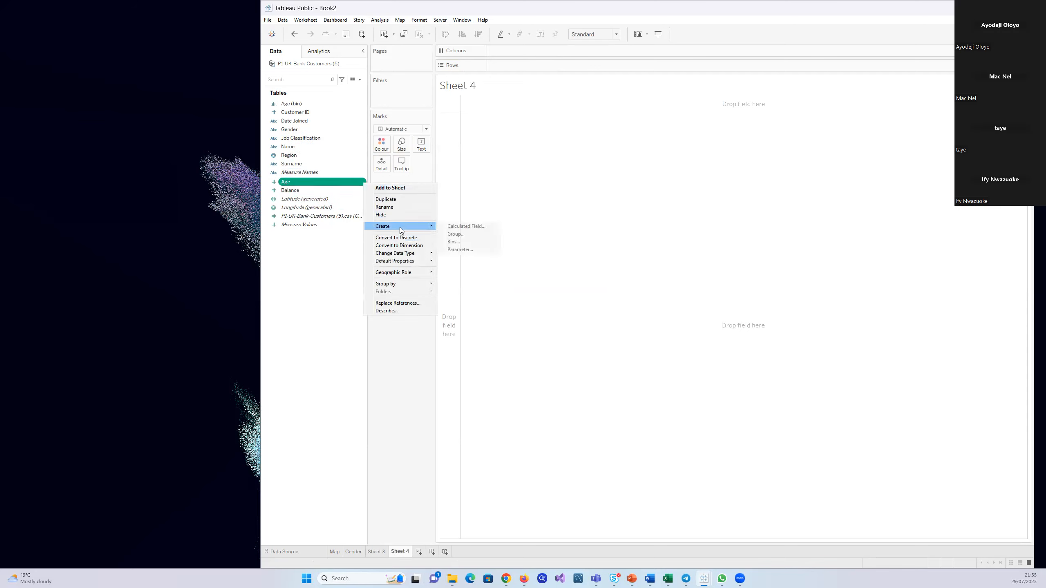
left_click(455, 234)
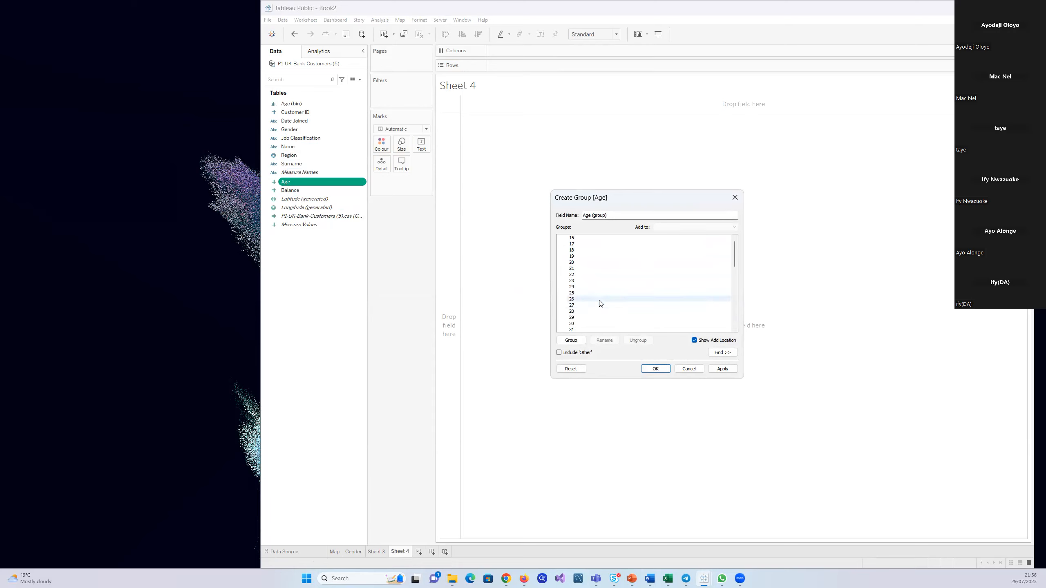
scroll(598, 307, "down", 10)
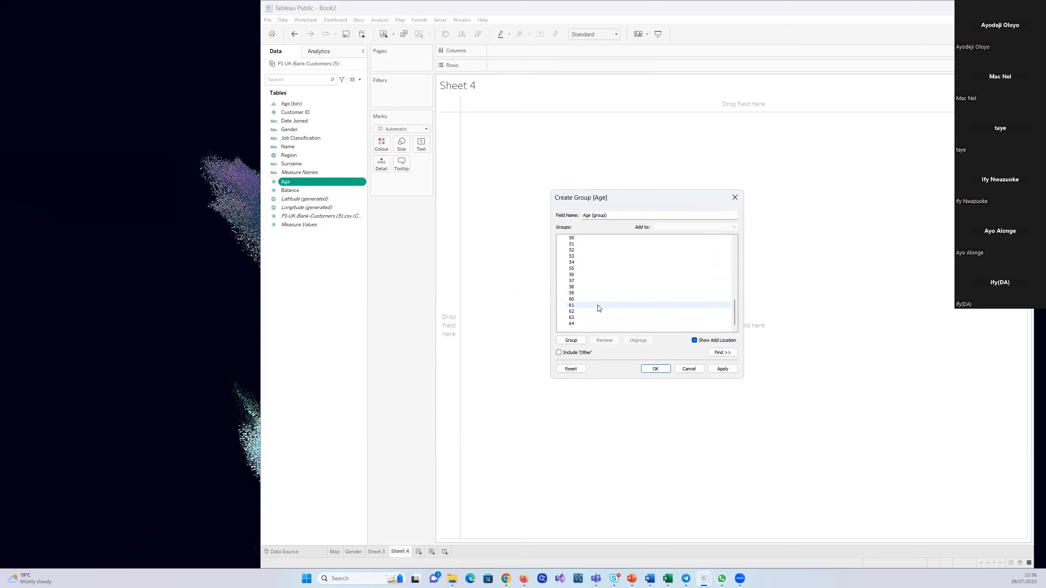
scroll(599, 308, "up", 10)
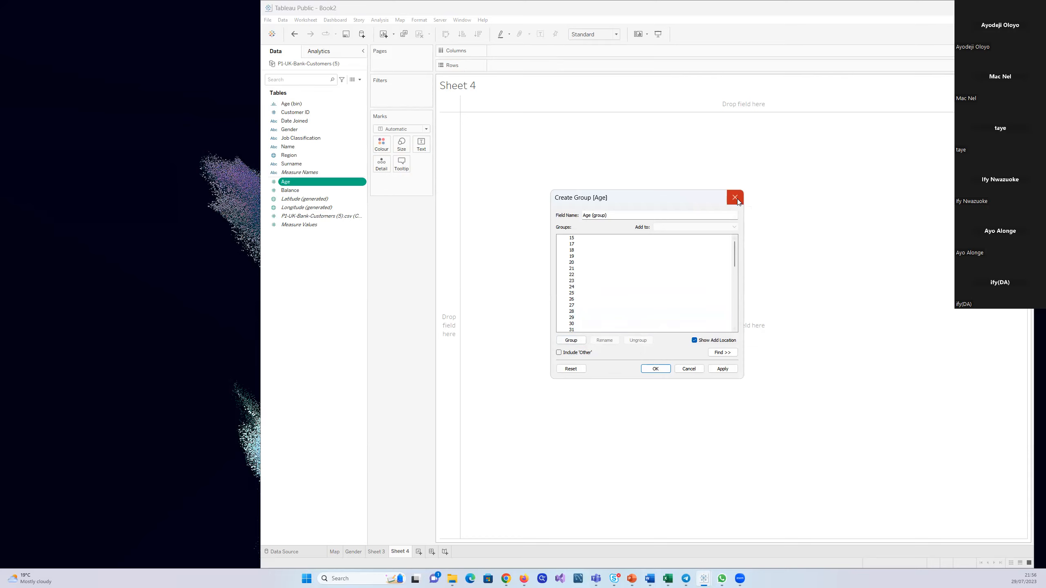
left_click(690, 370)
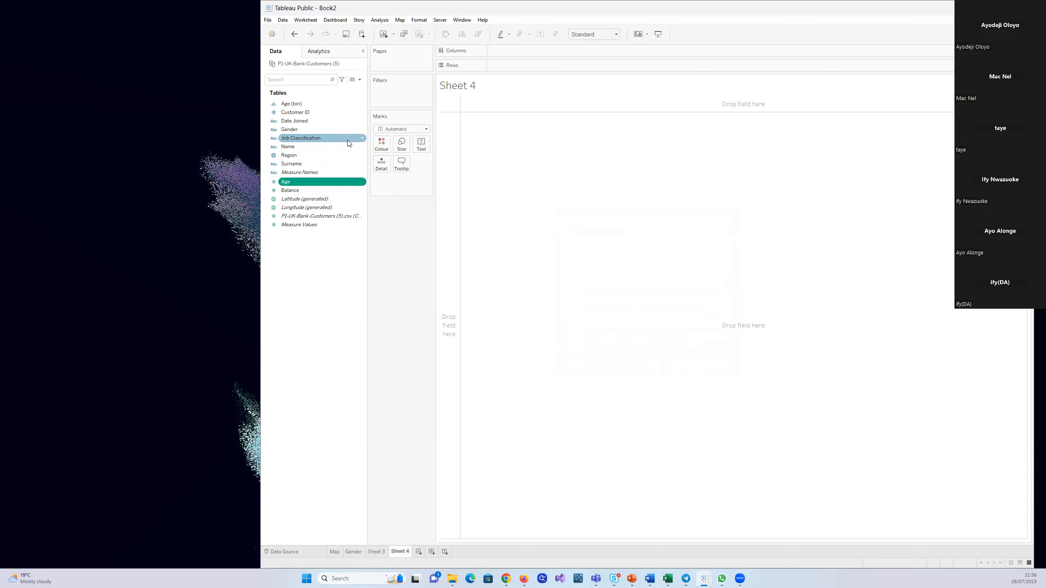
Start a group from the Job Classification field that combines Blue Collar and White Collar
left_click(364, 139)
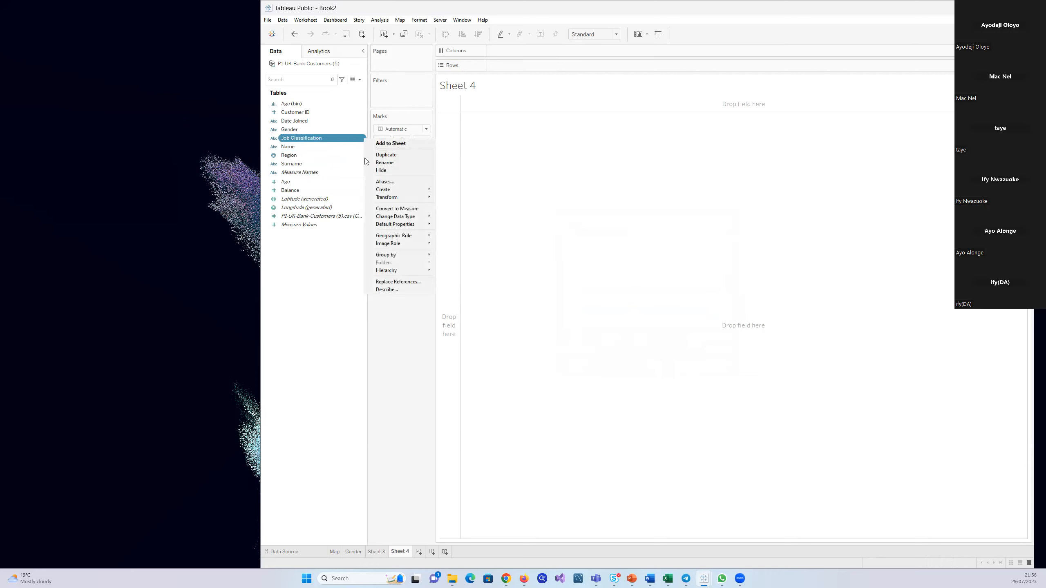
mouse_move(402, 190)
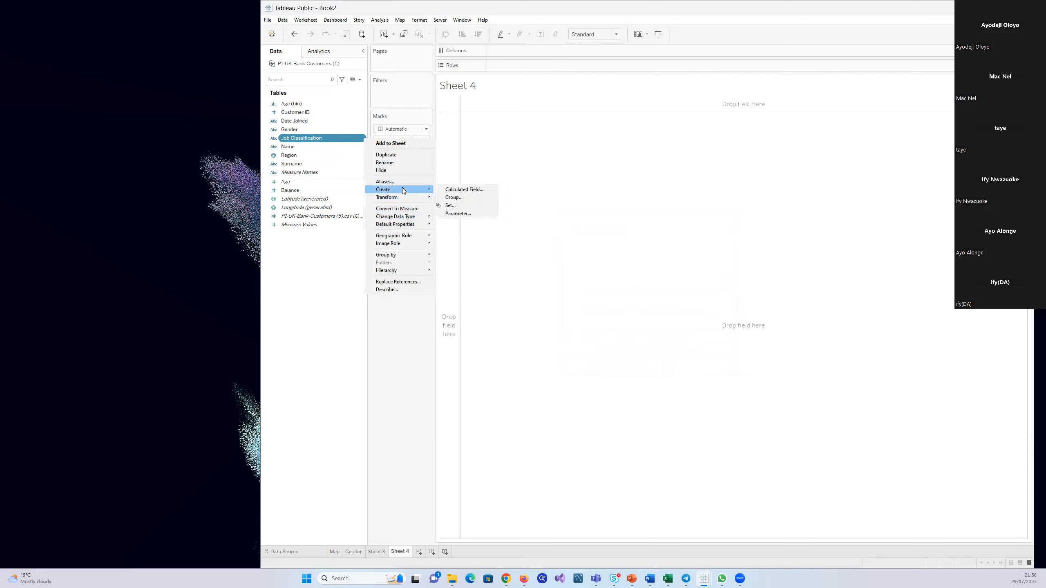
left_click(453, 201)
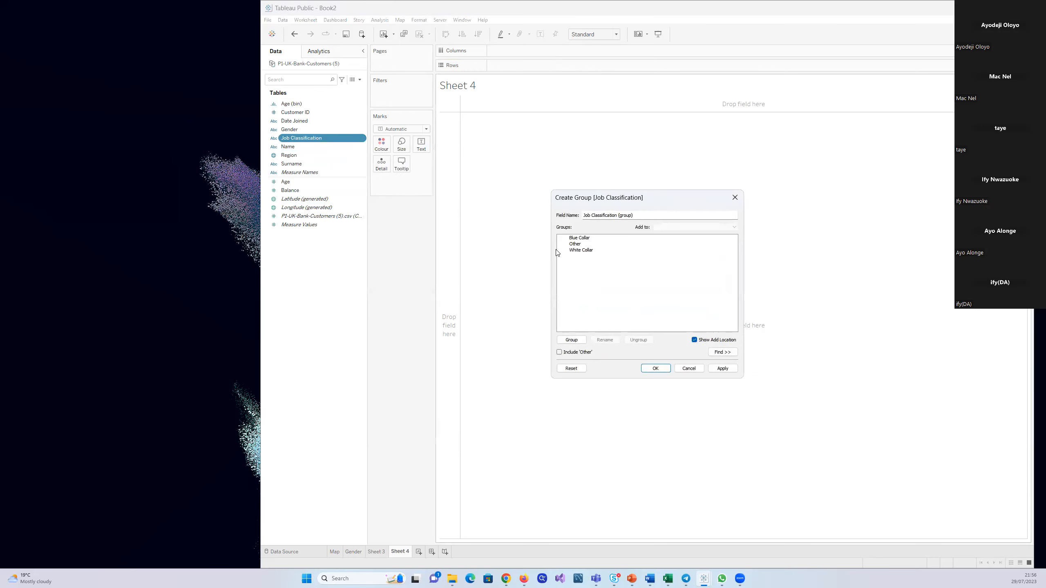
left_click(575, 238)
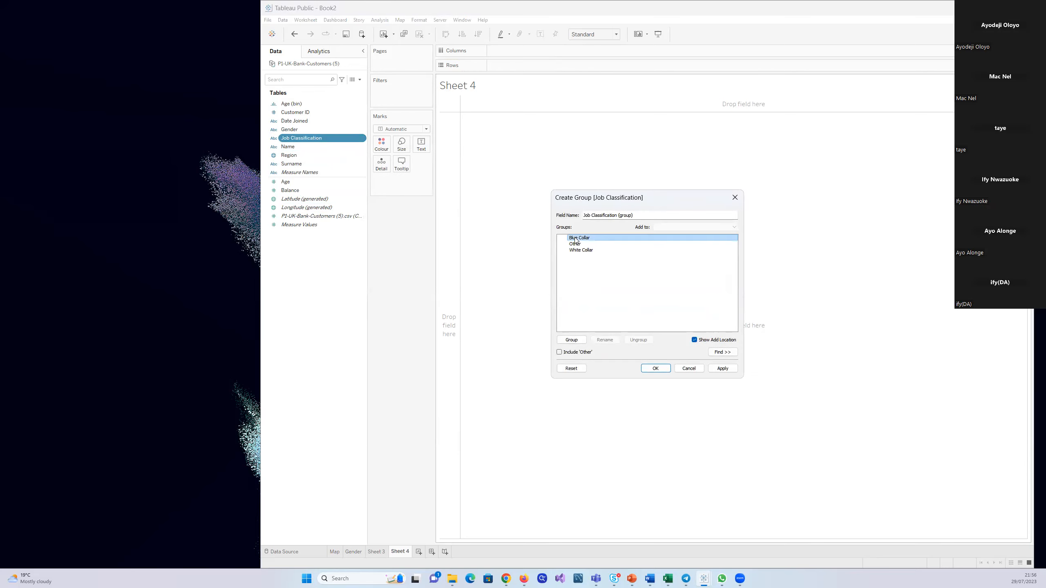
left_click(578, 250, "ctrl")
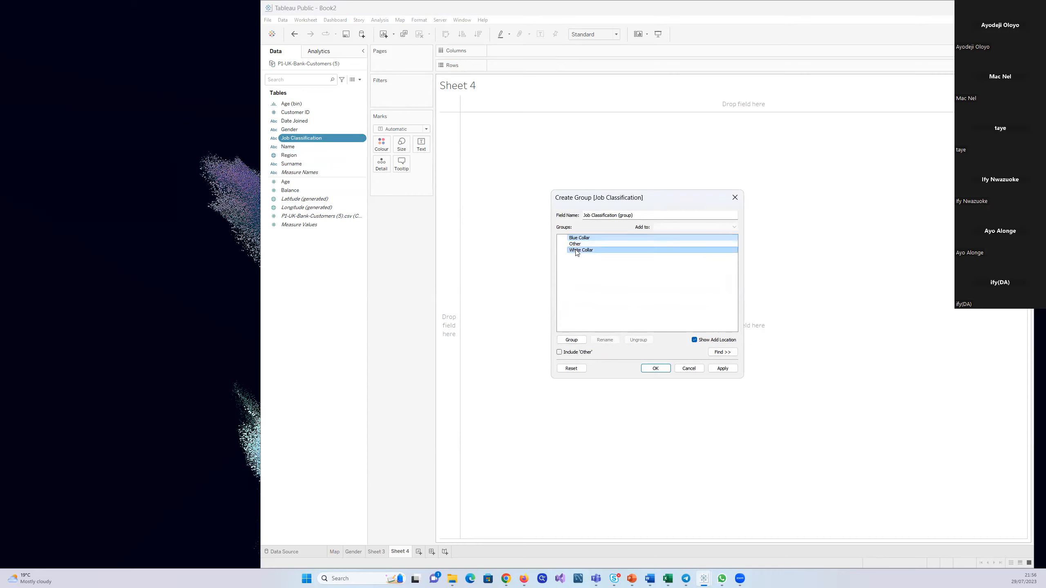
left_click(571, 340)
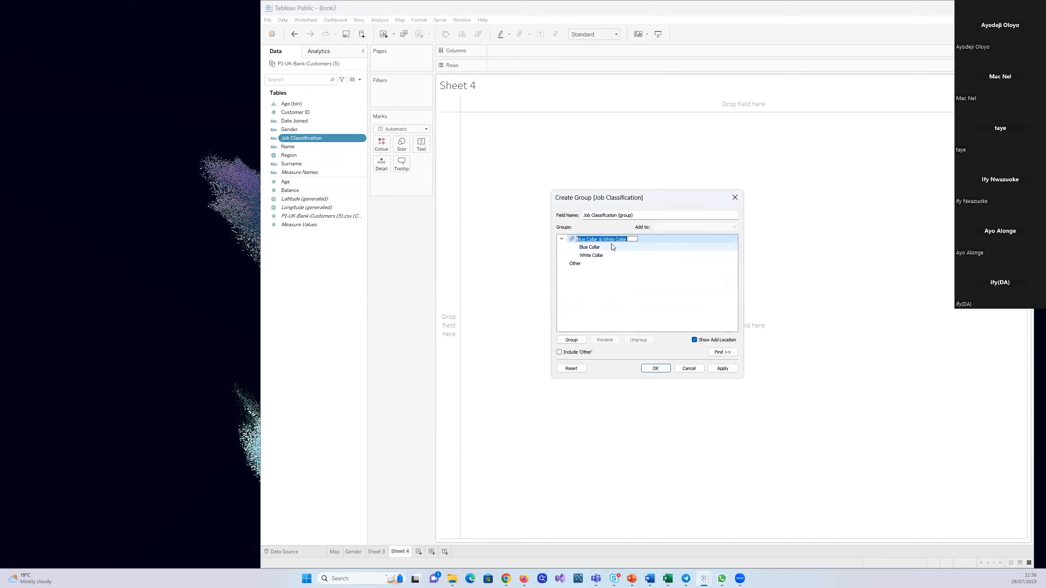
Name the grouped field JObs and create it
left_click(644, 215)
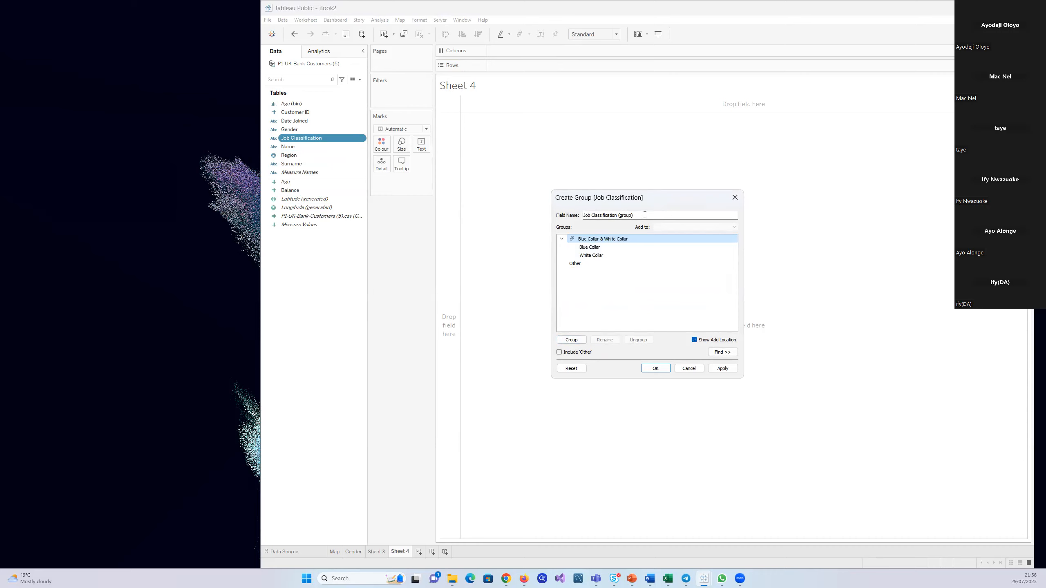
key("BackSpace")
key("BackSpace")
key("BackSpace")
key("BackSpace")
key("BackSpace")
key("BackSpace")
key("BackSpace")
key("BackSpace")
key("BackSpace")
key("BackSpace")
key("BackSpace")
key("BackSpace")
key("BackSpace")
key("BackSpace")
key("BackSpace")
key("BackSpace")
key("BackSpace")
key("BackSpace")
key("BackSpace")
key("BackSpace")
type("JObs")
left_click(723, 368)
left_click(657, 371)
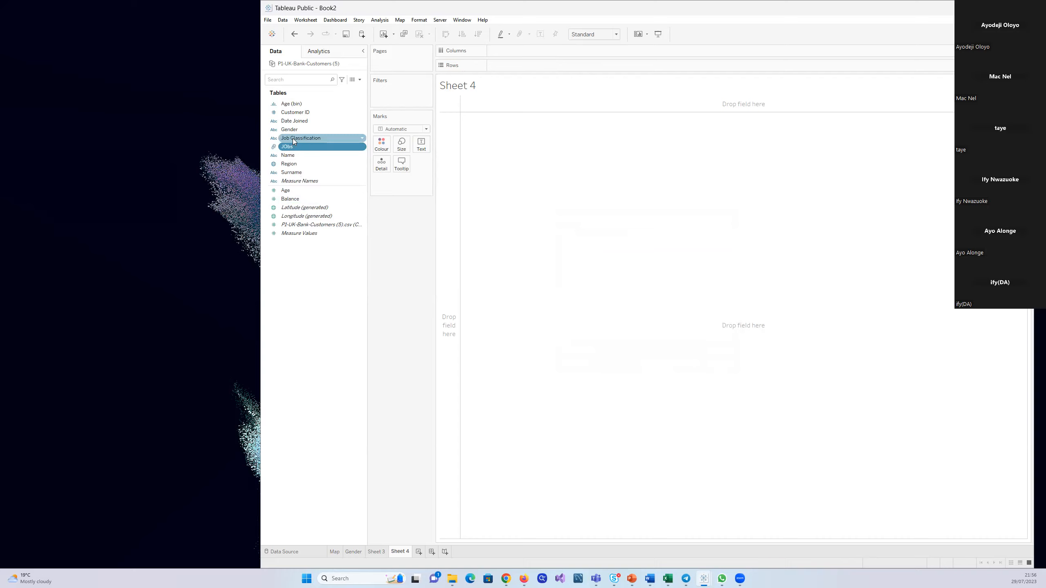
List Job Classification on rows in Sheet 4 and filter it by JObs to keep only Blue Collar & White Collar
left_click_drag(293, 138, 496, 160)
left_click(306, 148)
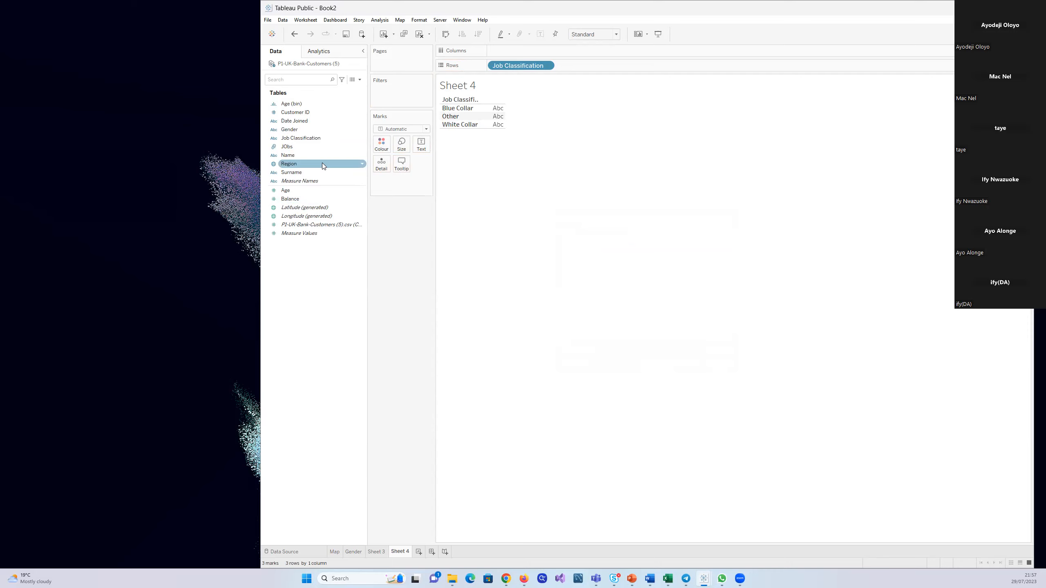
left_click_drag(301, 147, 391, 103)
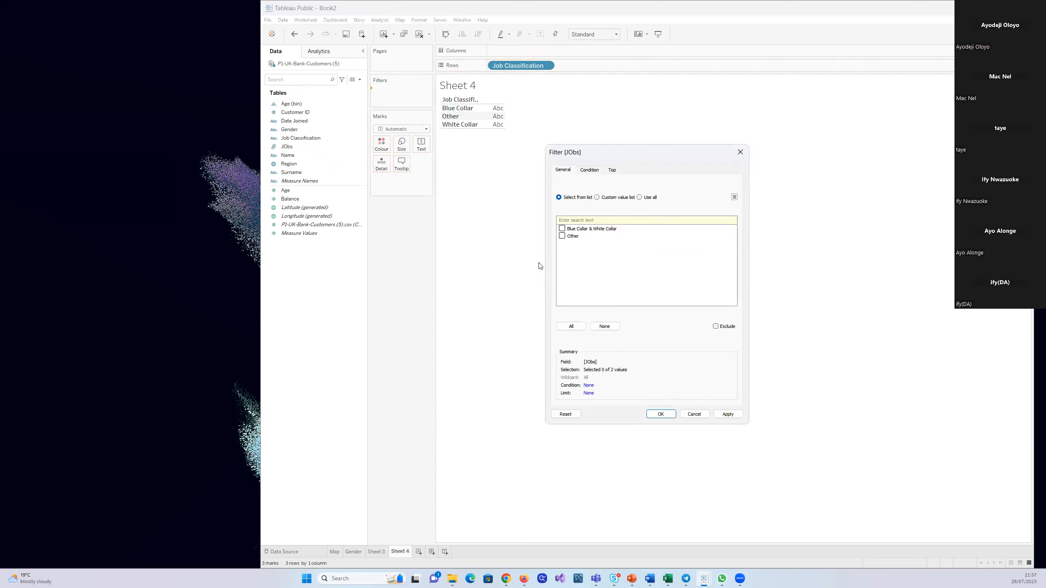
left_click(573, 326)
left_click(562, 236)
left_click(725, 414)
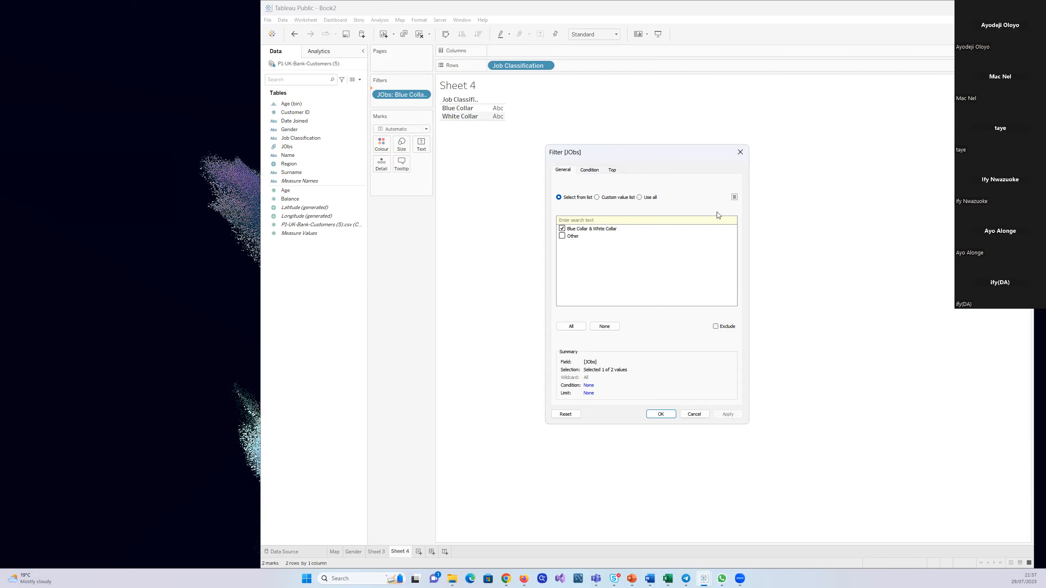
left_click(740, 151)
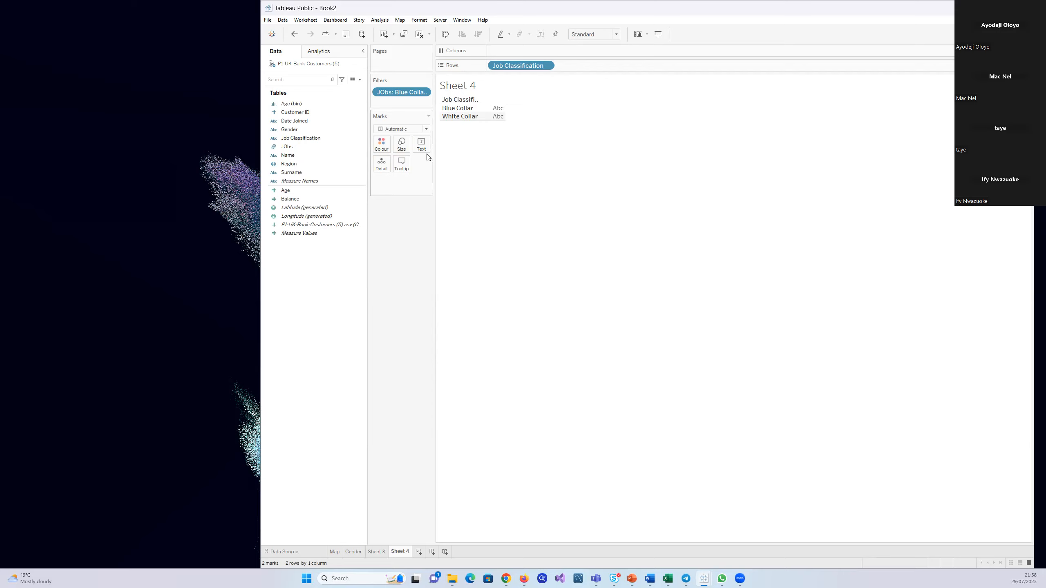
Delete the JObs group field from the data source, including its use in Sheet 4
left_click(290, 148)
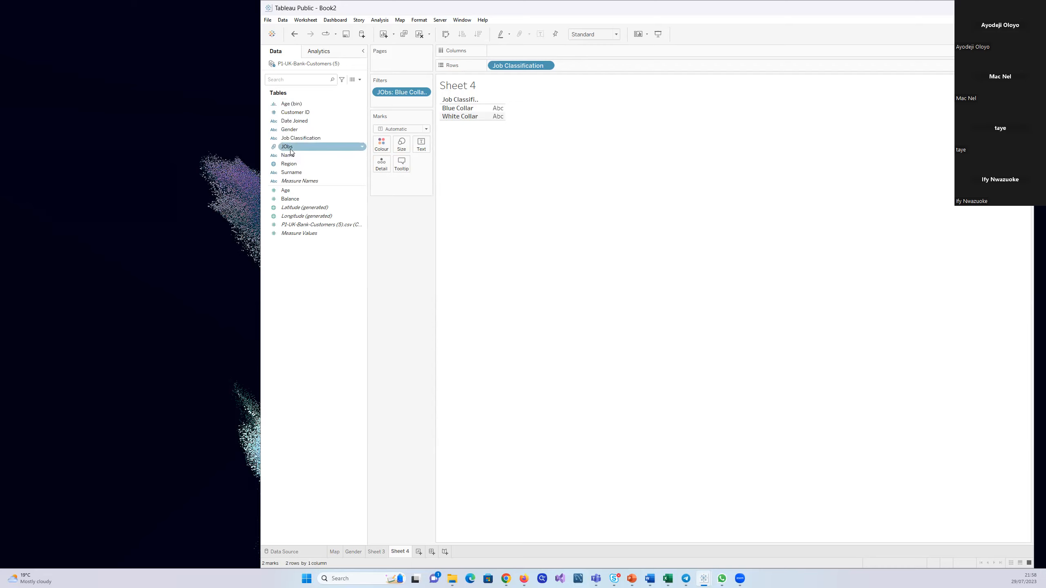
left_click(362, 146)
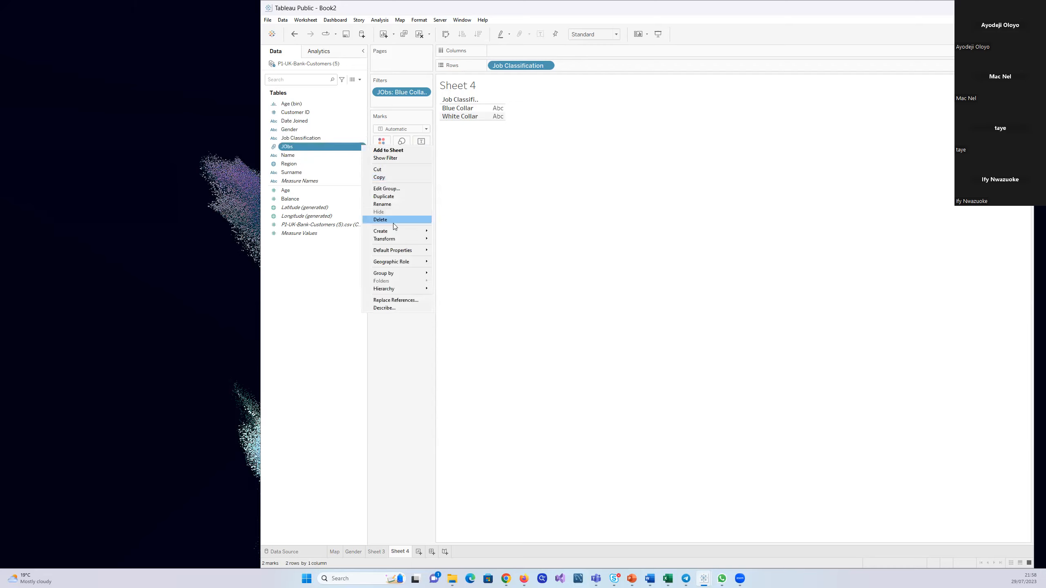
left_click(390, 221)
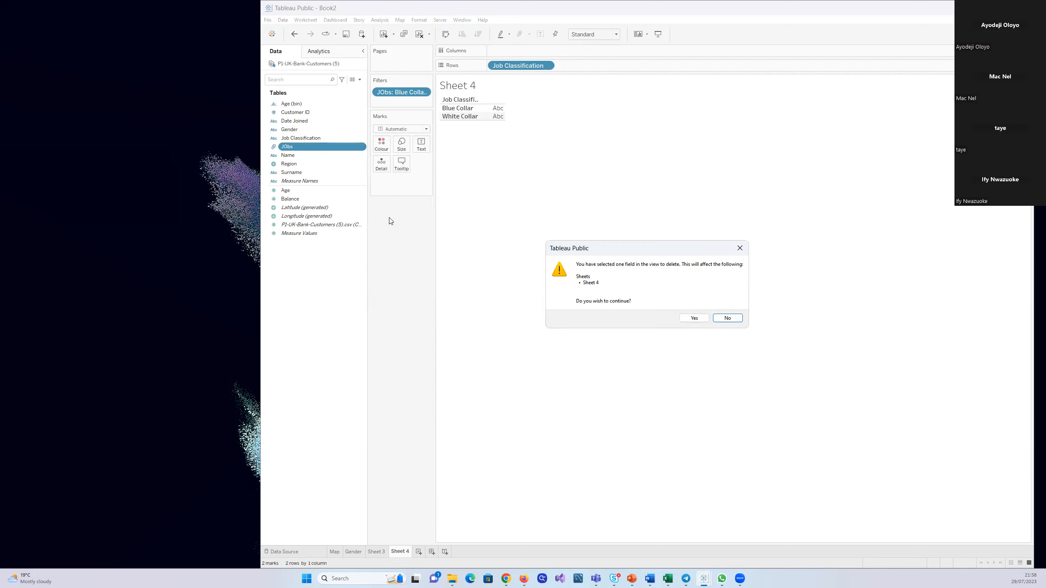
left_click(698, 320)
Remove Job Classification from rows and delete Sheet 4
left_click_drag(517, 68, 342, 177)
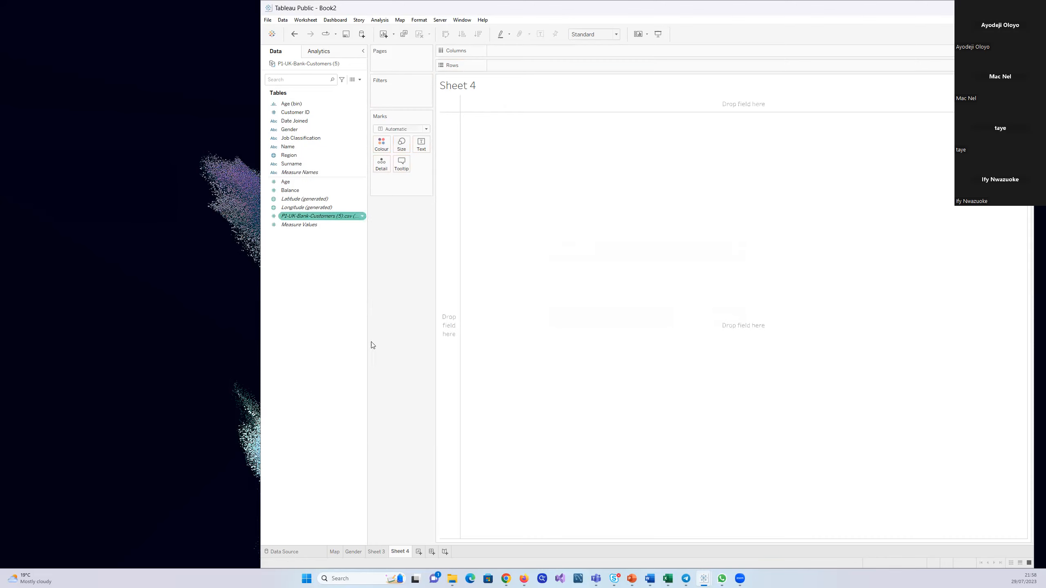
right_click(406, 554)
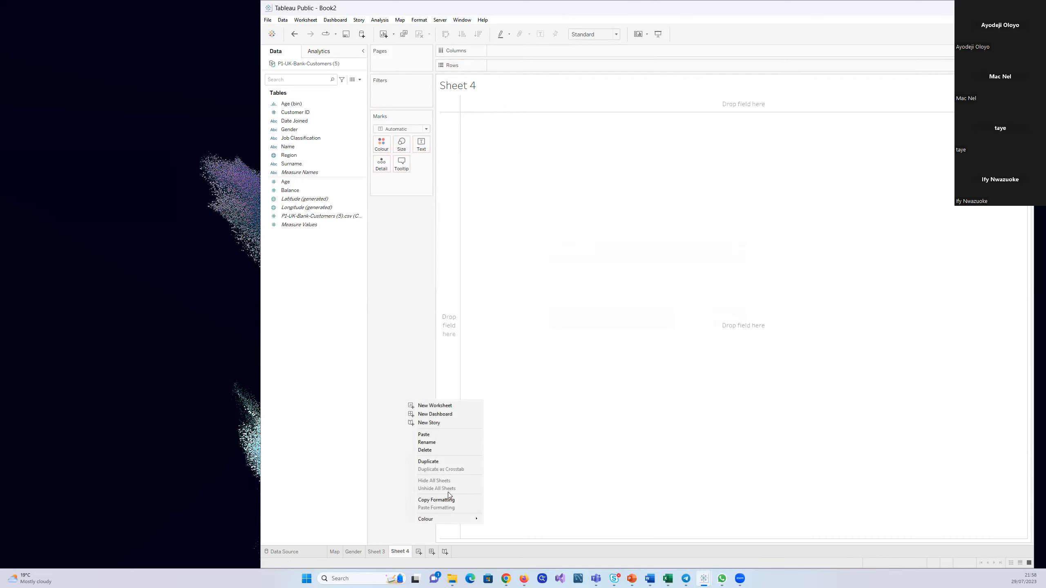
left_click(421, 452)
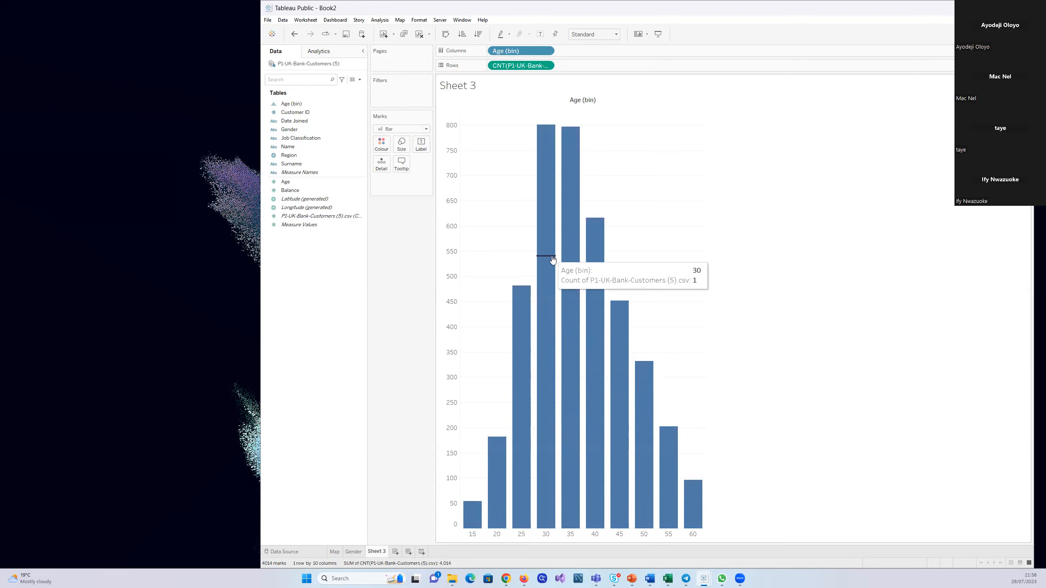
left_click(339, 183)
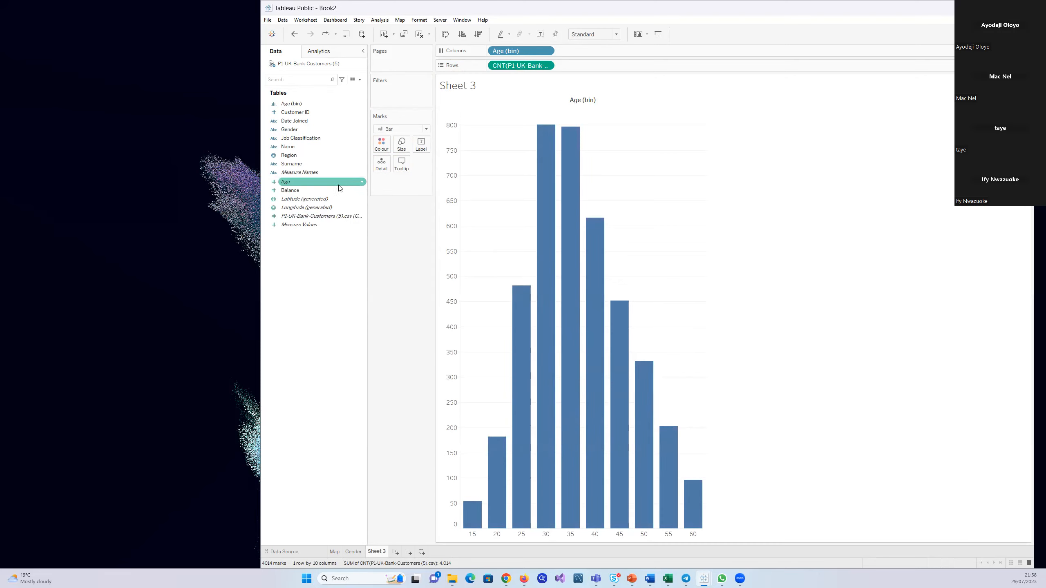
left_click(362, 183)
mouse_move(400, 235)
left_click(449, 251)
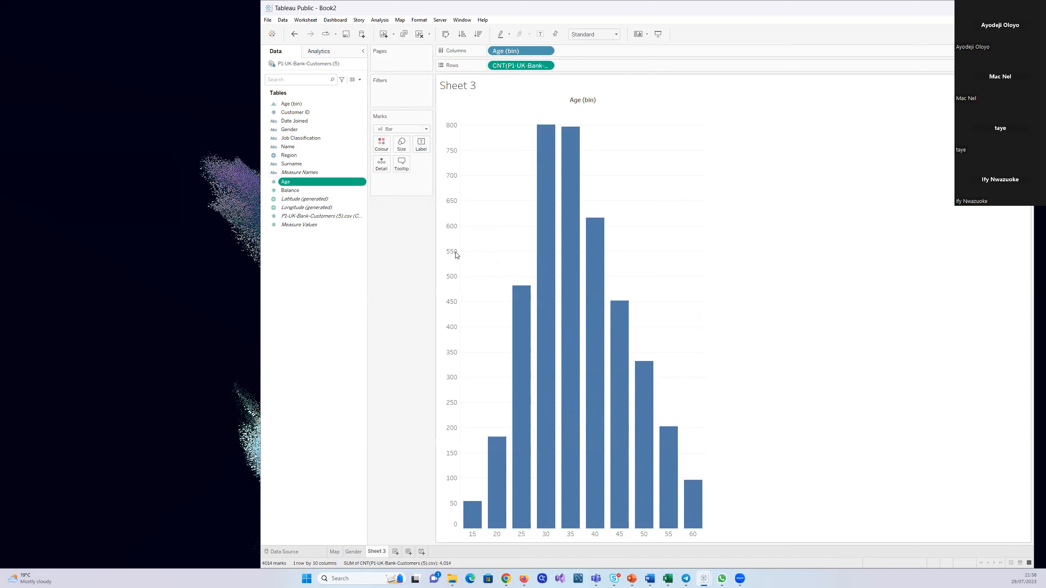
left_click(628, 271)
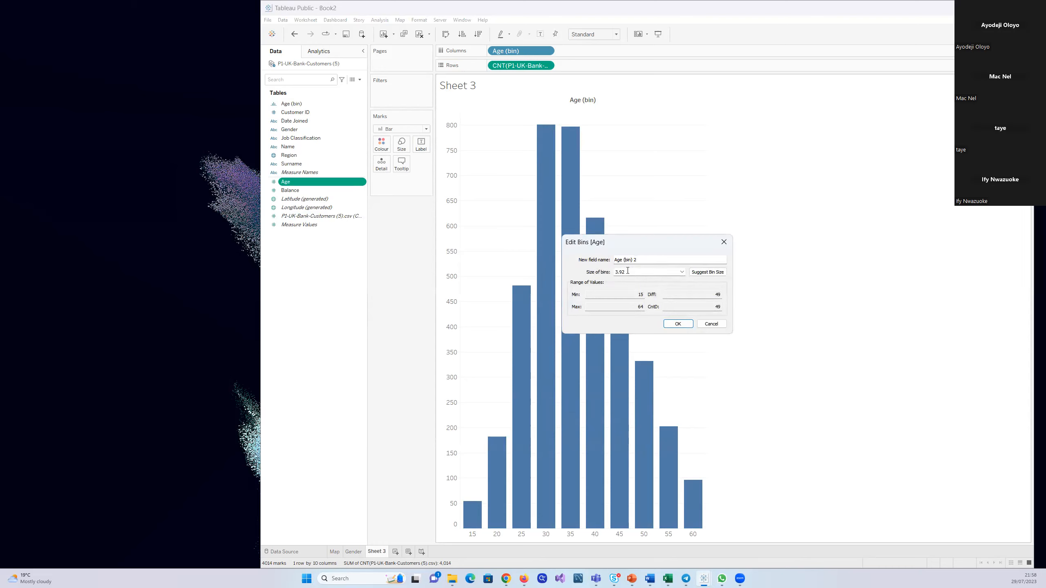
key("BackSpace")
key("BackSpace")
key("BackSpace")
left_click(724, 242)
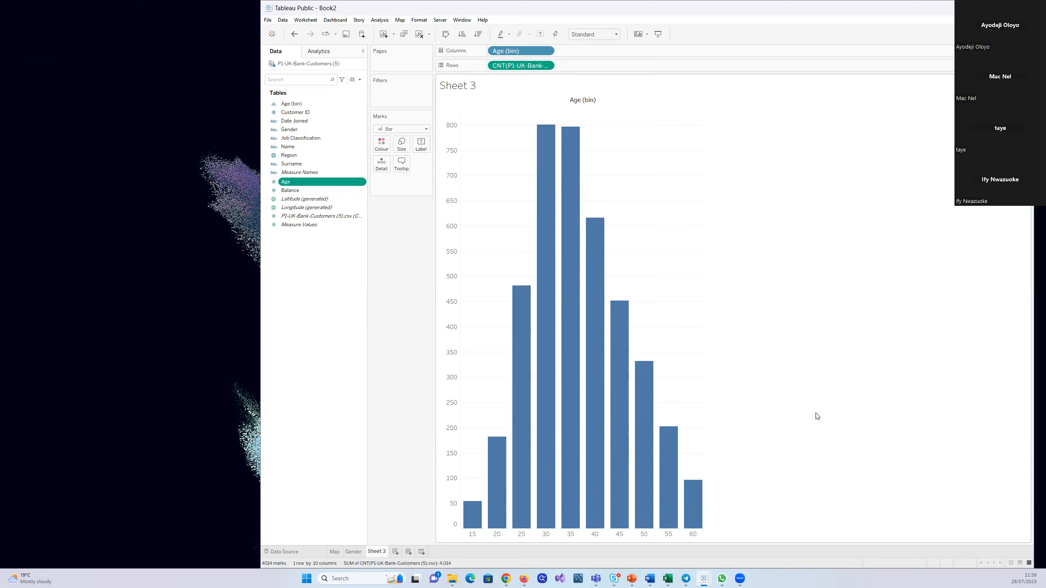
Change the bin size of the existing Age (bin) field to 10
right_click(362, 105)
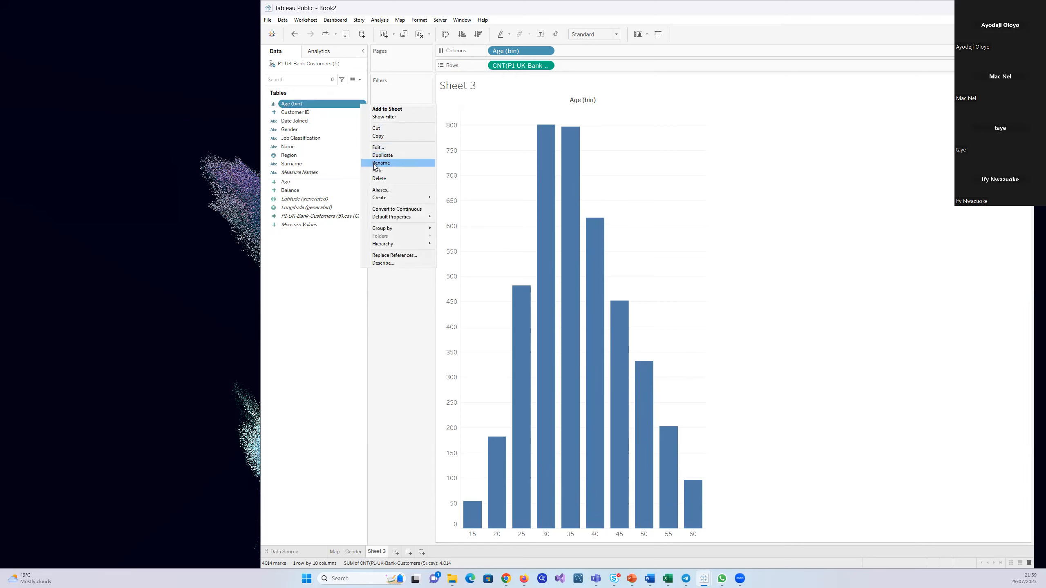
left_click(378, 147)
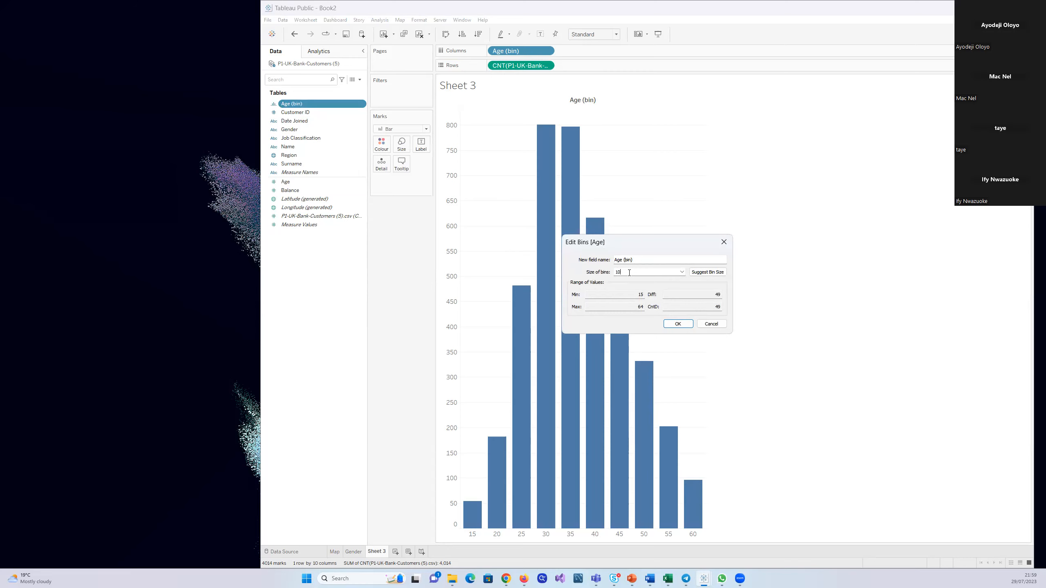
left_click(678, 324)
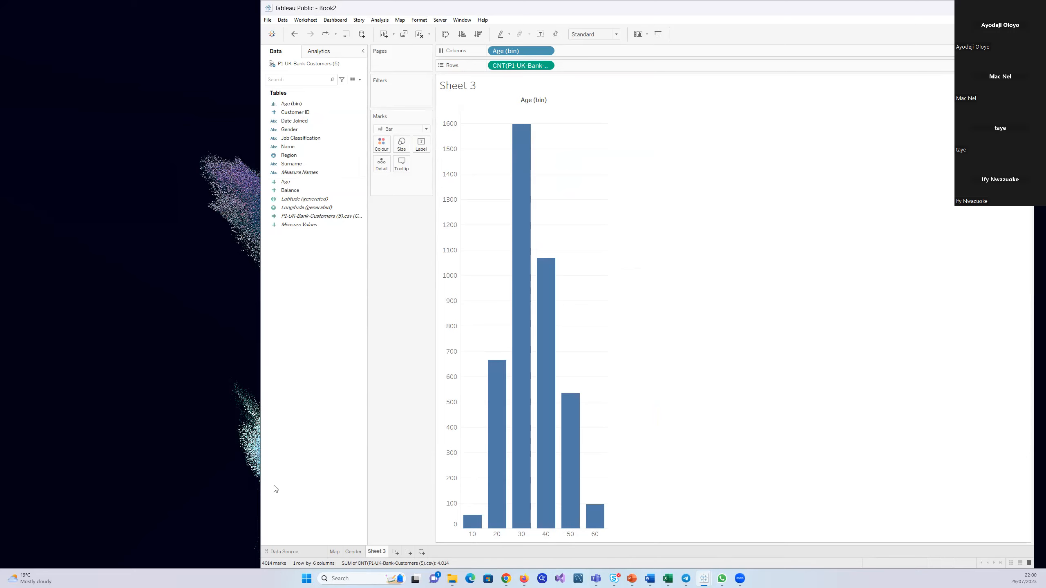
Start a new parameter named Age Group with the Integer data type
right_click(313, 347)
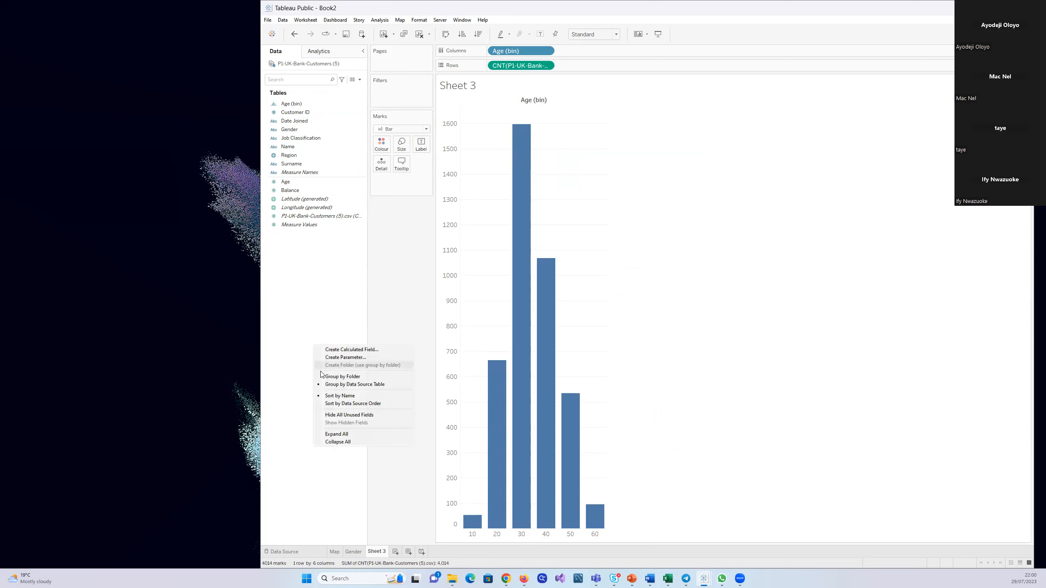
left_click(340, 360)
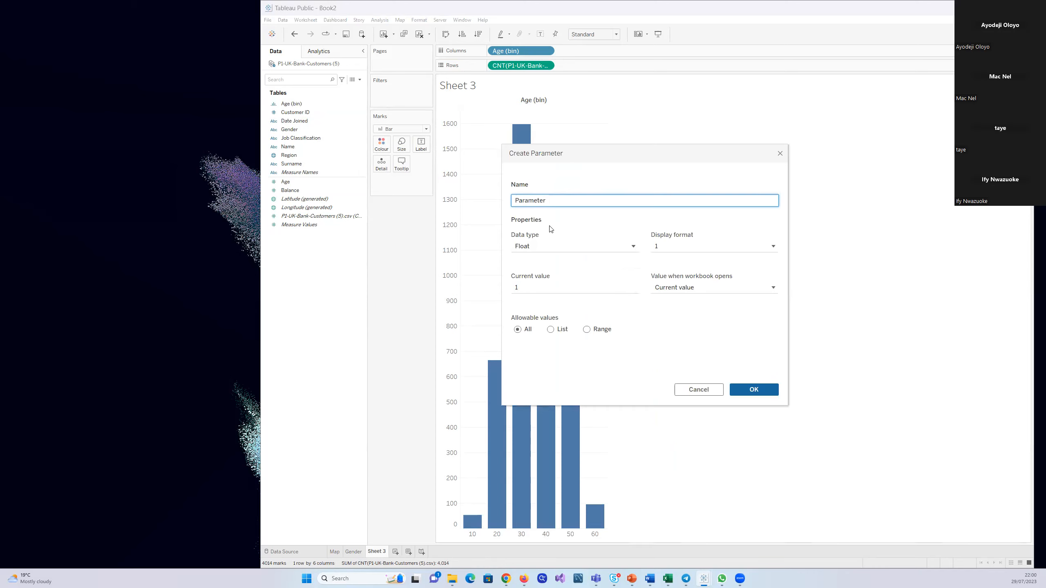
key("BackSpace")
key("BackSpace")
key("BackSpace")
key("BackSpace")
key("BackSpace")
key("BackSpace")
key("BackSpace")
key("BackSpace")
key("BackSpace")
key("BackSpace")
type("Age Group")
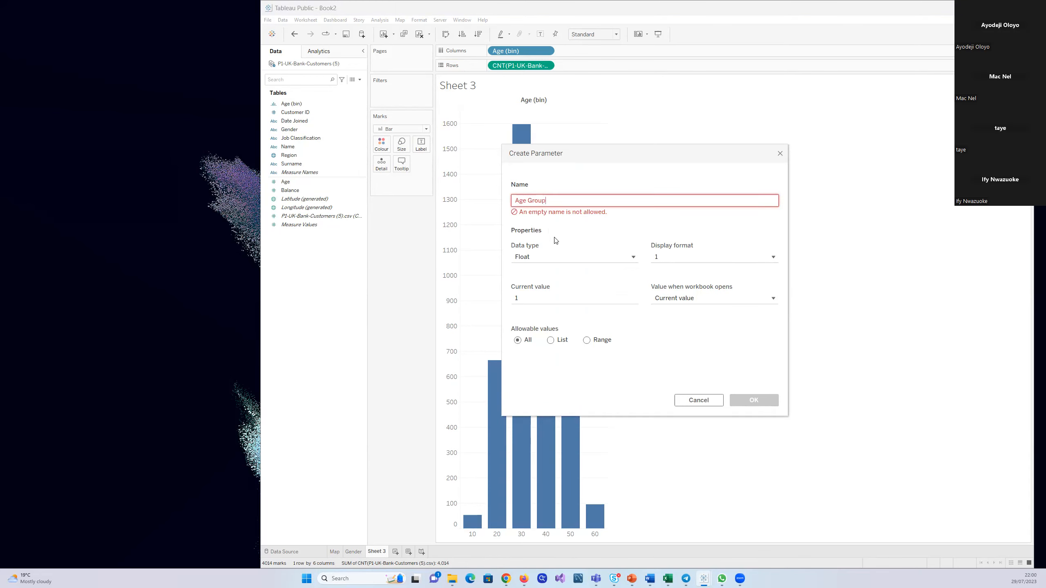
left_click(634, 247)
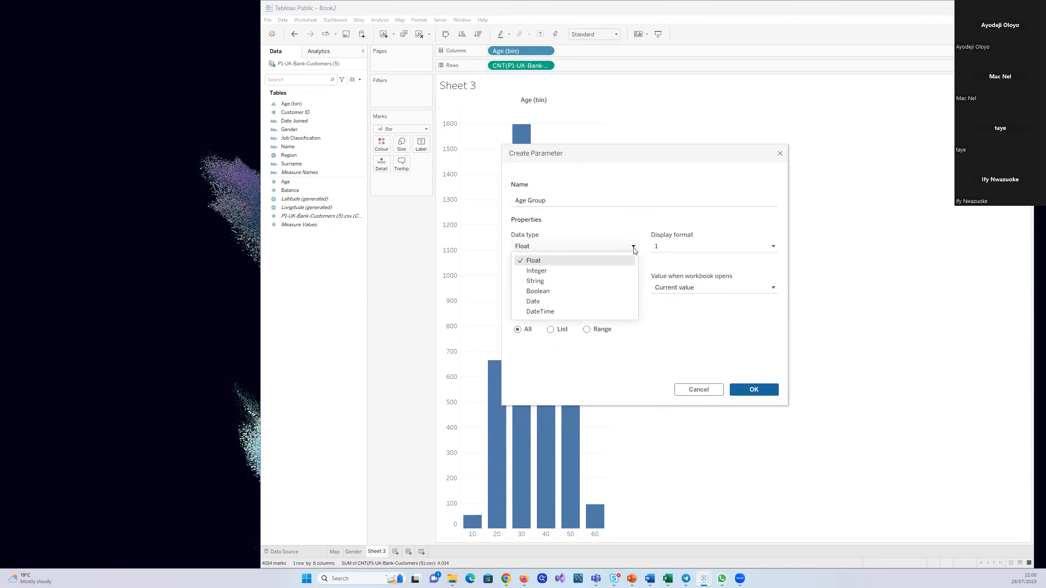
left_click(598, 272)
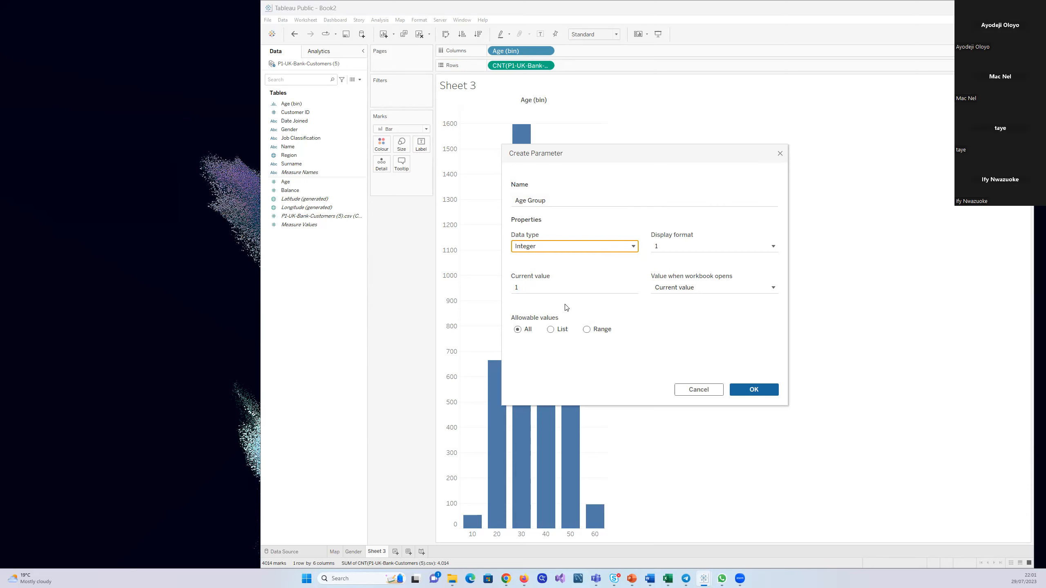
Restrict the Age Group parameter's allowable values to a range with minimum 5 and maximum 70
left_click(587, 330)
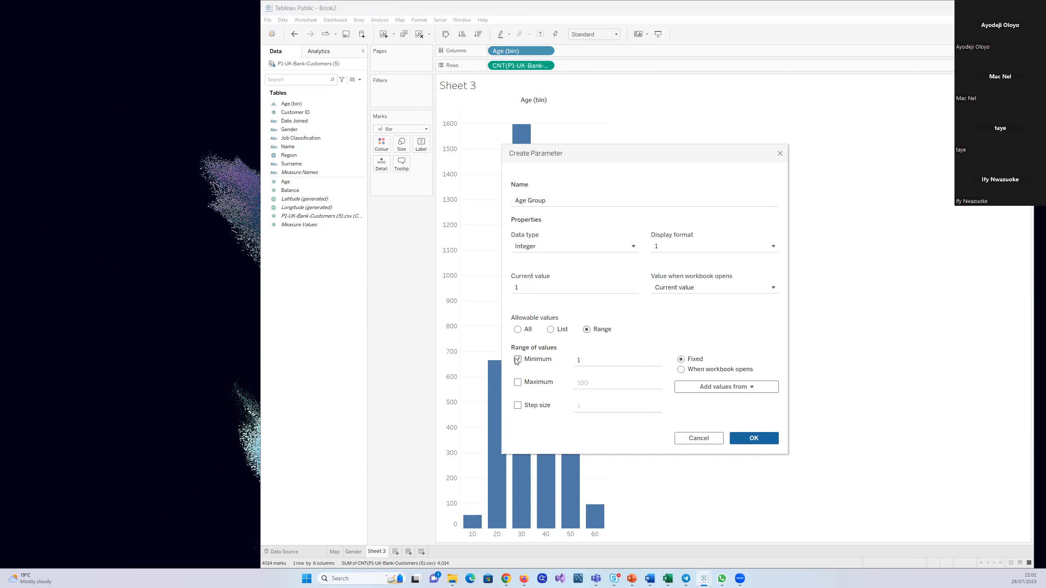
left_click(588, 360)
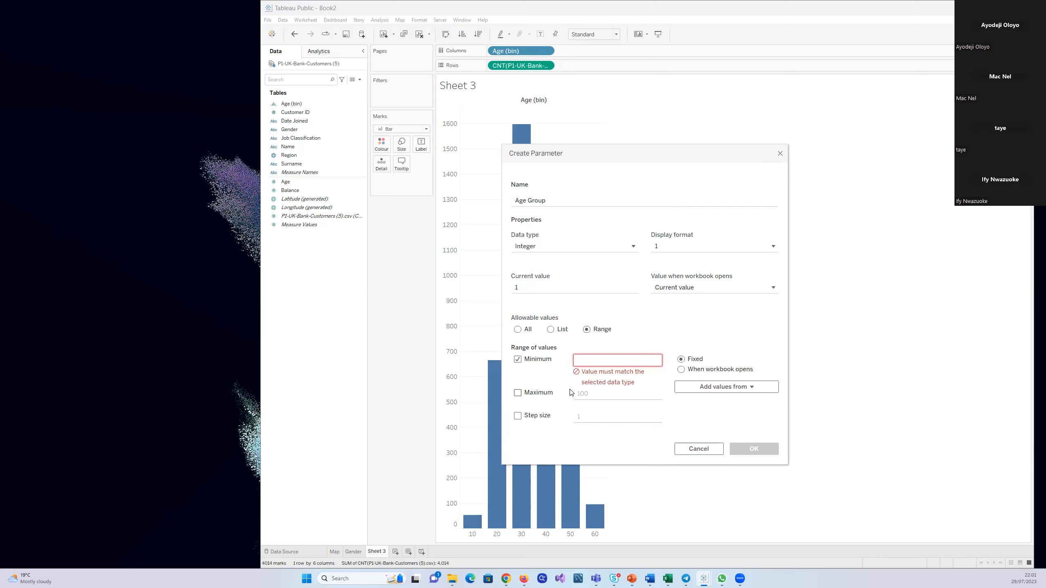
type("5")
left_click(518, 382)
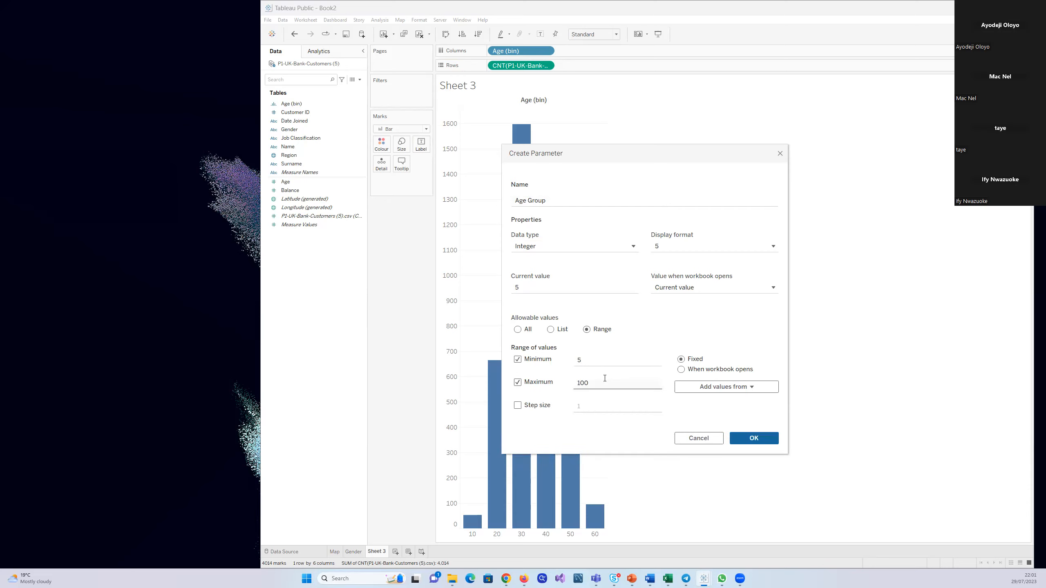
left_click(595, 387)
key("BackSpace")
key("BackSpace")
key("BackSpace")
type("7")
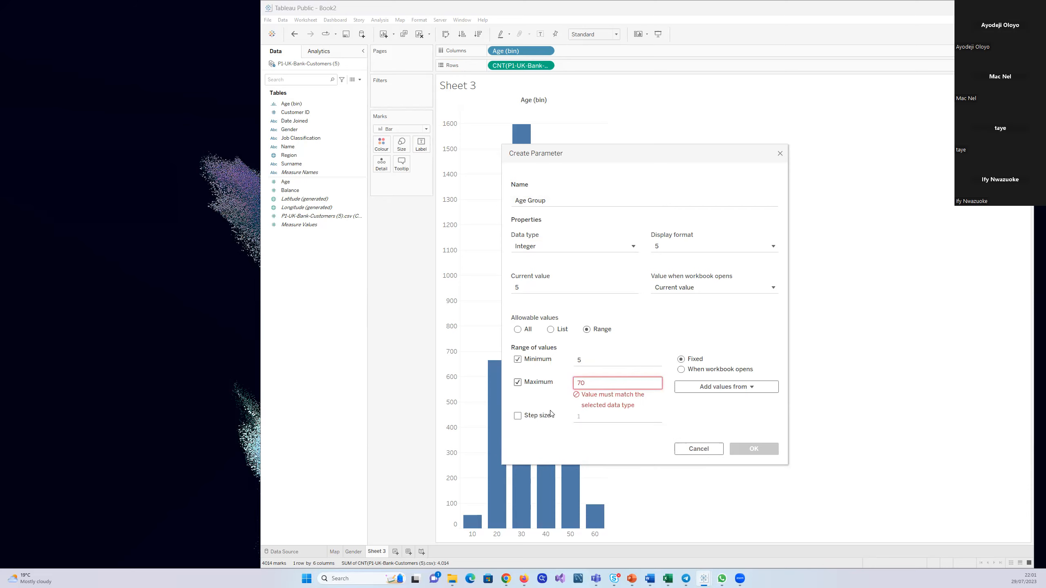
type("0")
Set the range's step size to 5 and its minimum to 10, and create the Age Group parameter
left_click(518, 405)
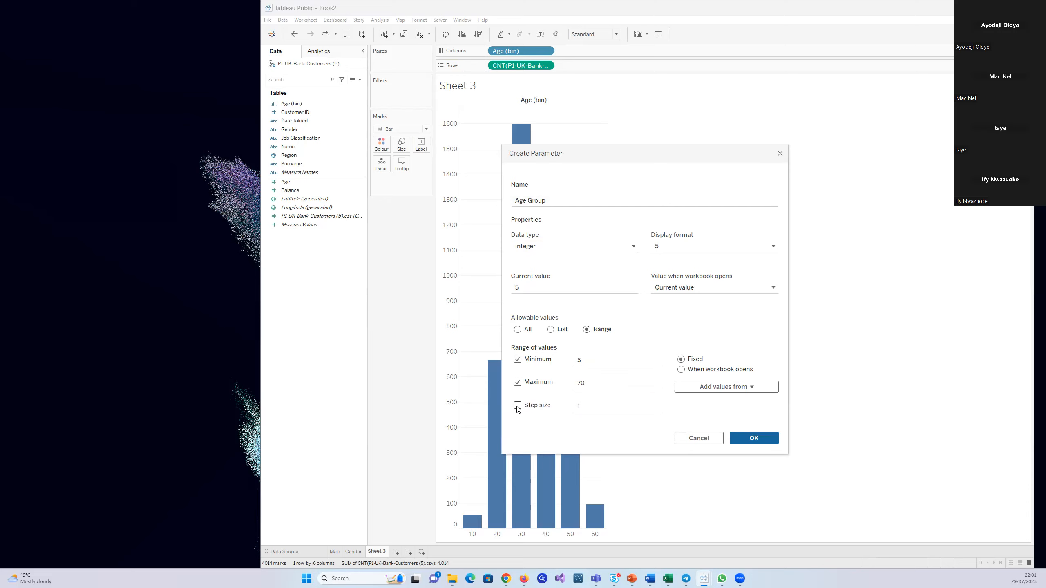
left_click(604, 406)
type("5")
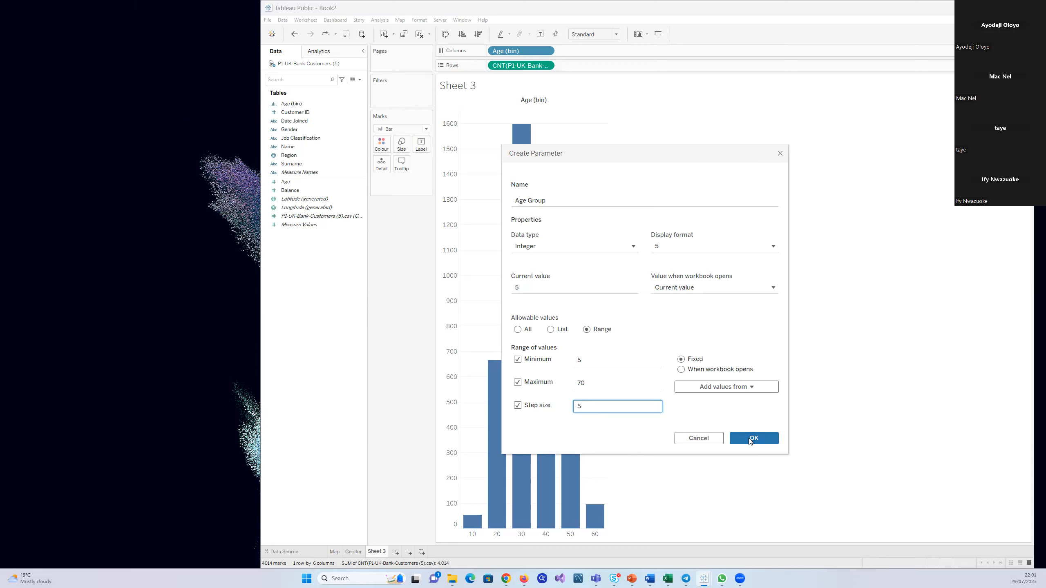
left_click(589, 359)
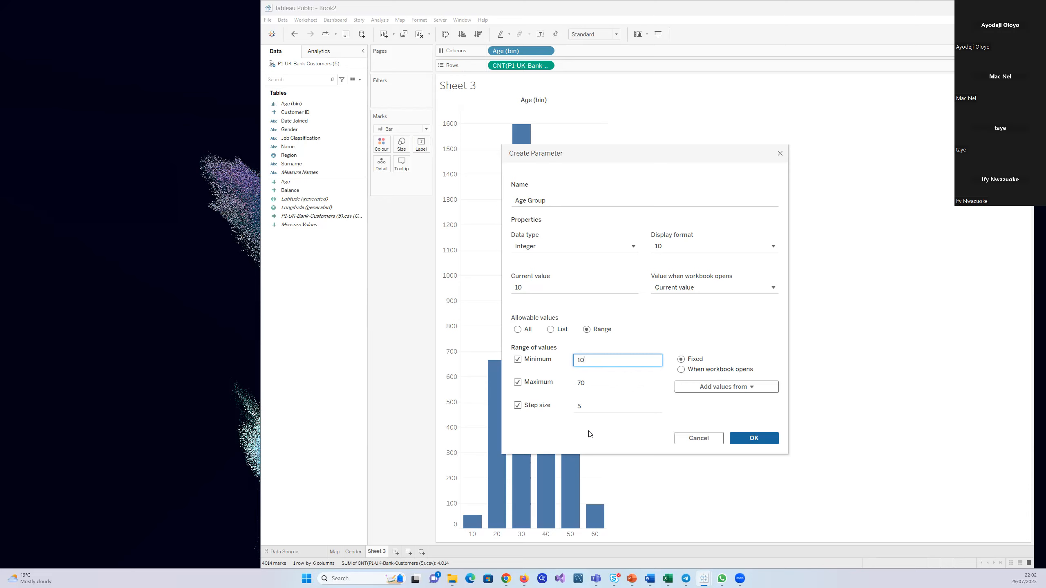
left_click(753, 437)
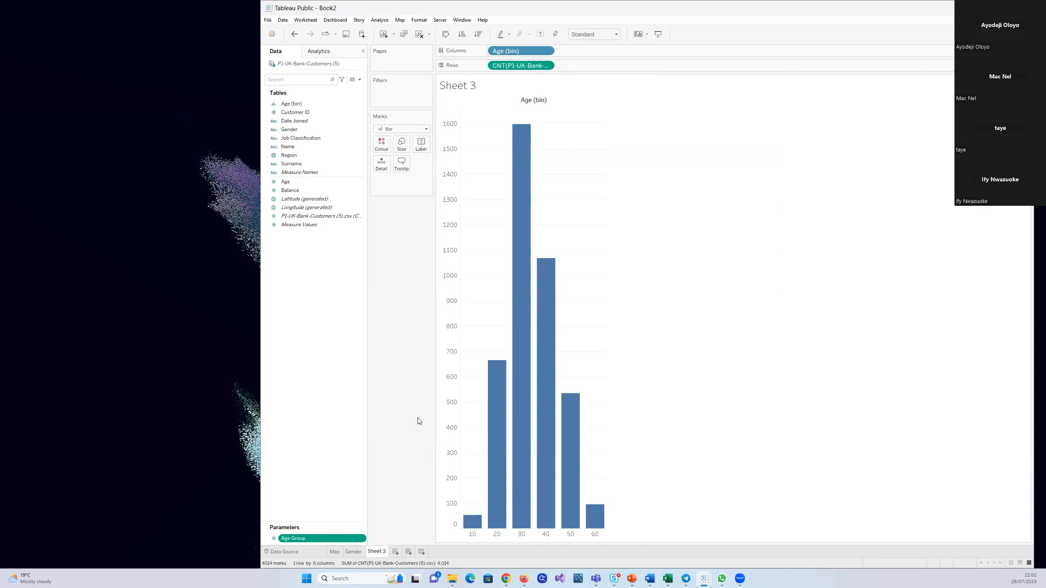
Show the Age Group parameter control on Sheet 3
left_click(361, 539)
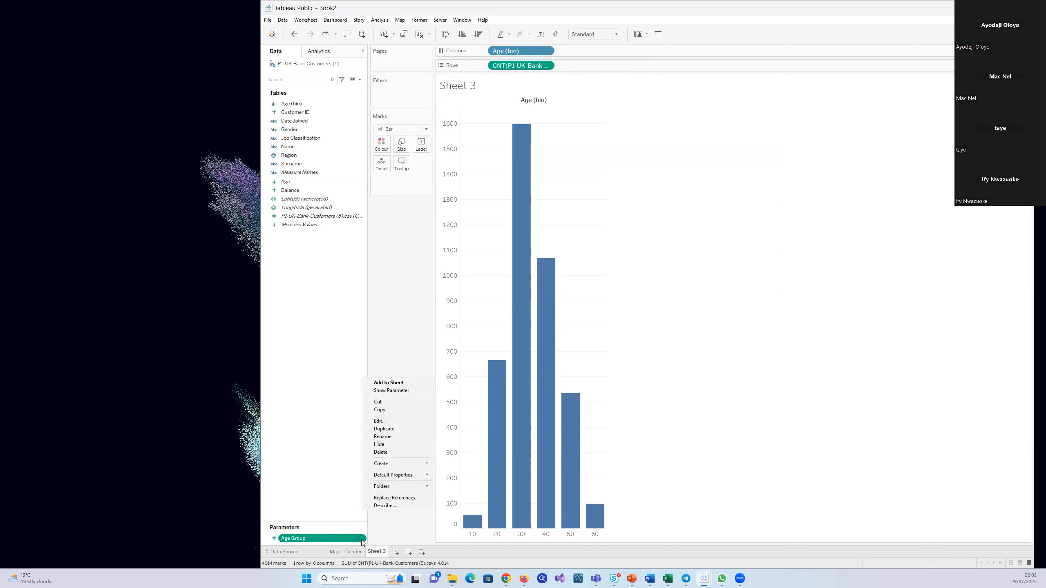
left_click(384, 392)
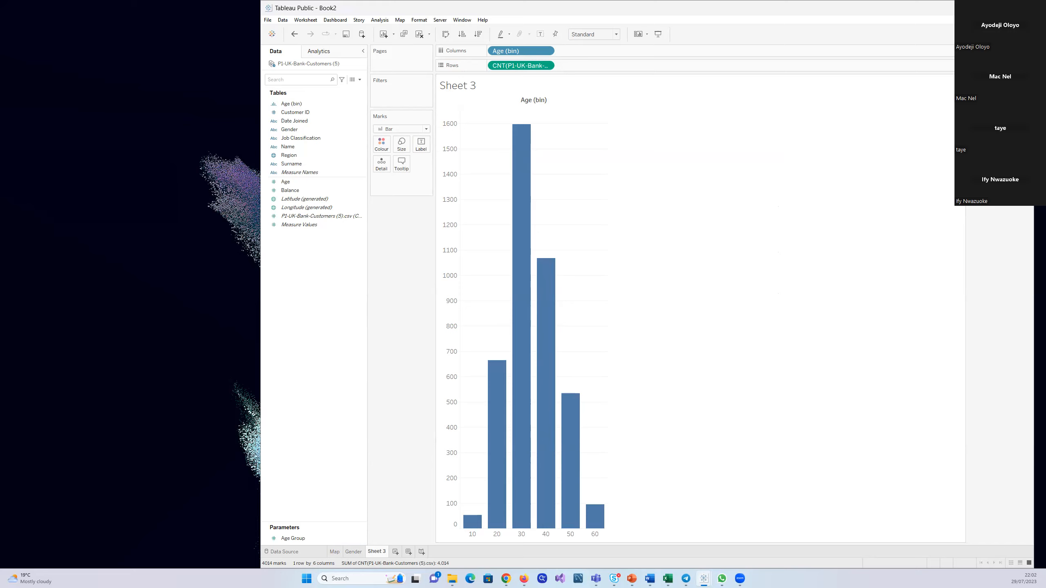
left_click(318, 540)
Edit the Age (bin) field so its bin size is driven by the Age Group parameter
left_click(291, 105)
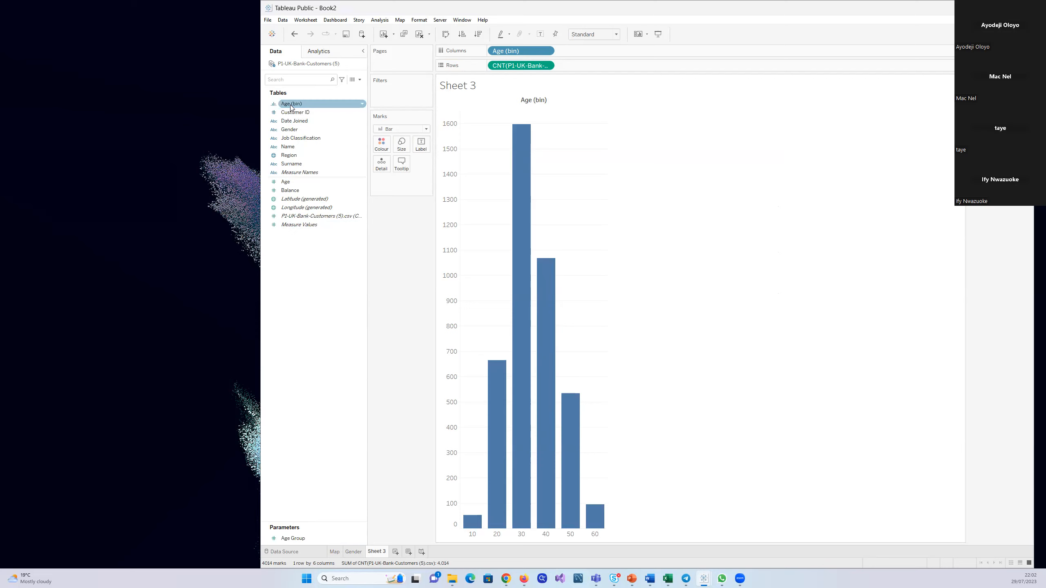
left_click(333, 334)
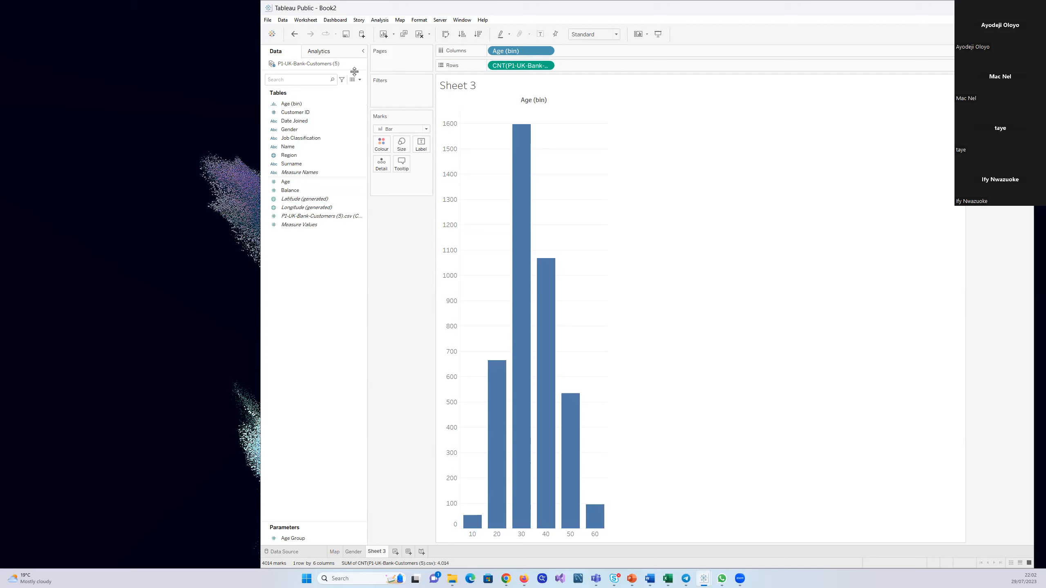
left_click(358, 105)
right_click(358, 105)
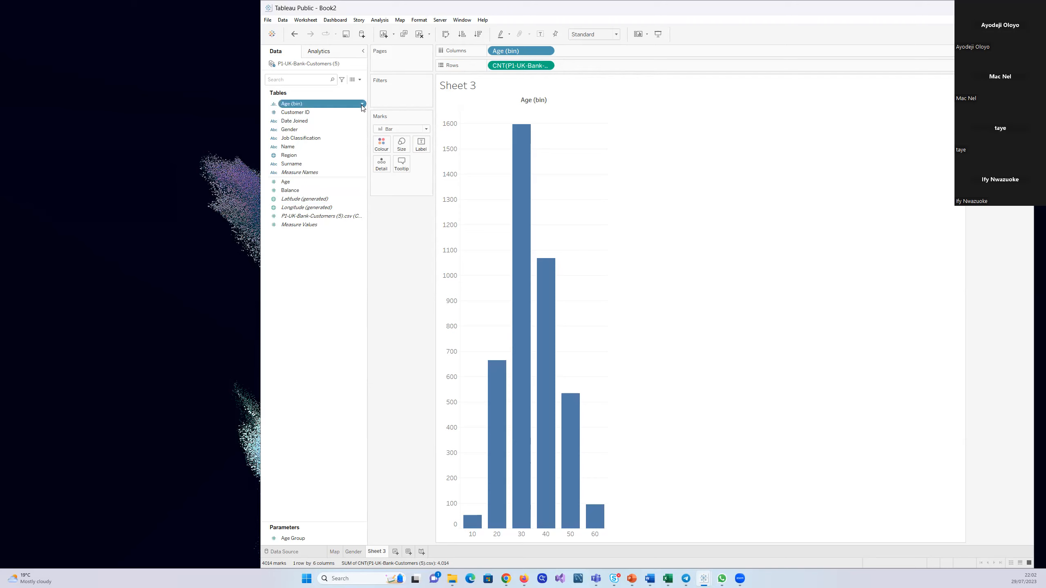
left_click(379, 148)
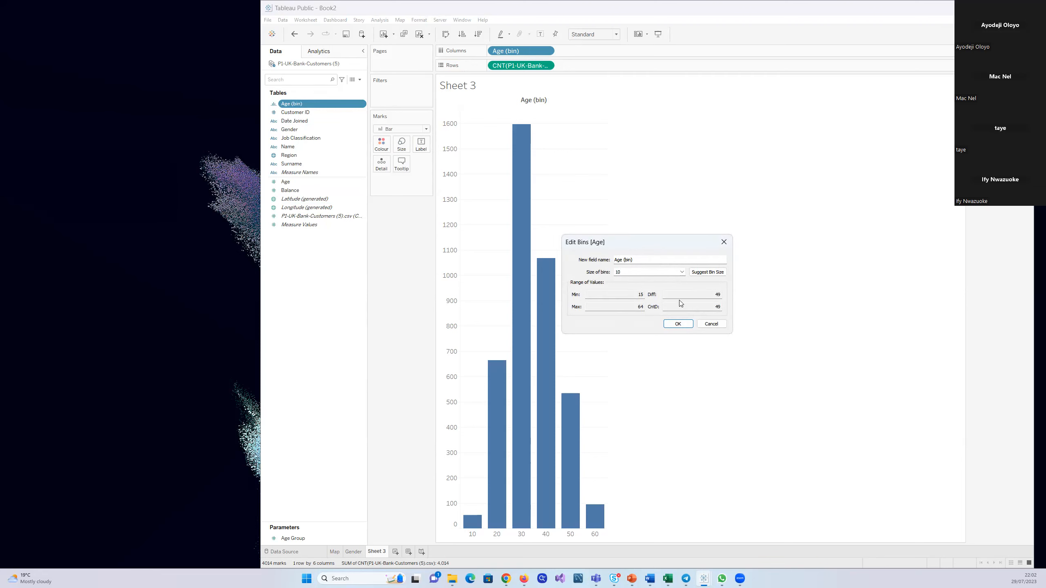
left_click(682, 272)
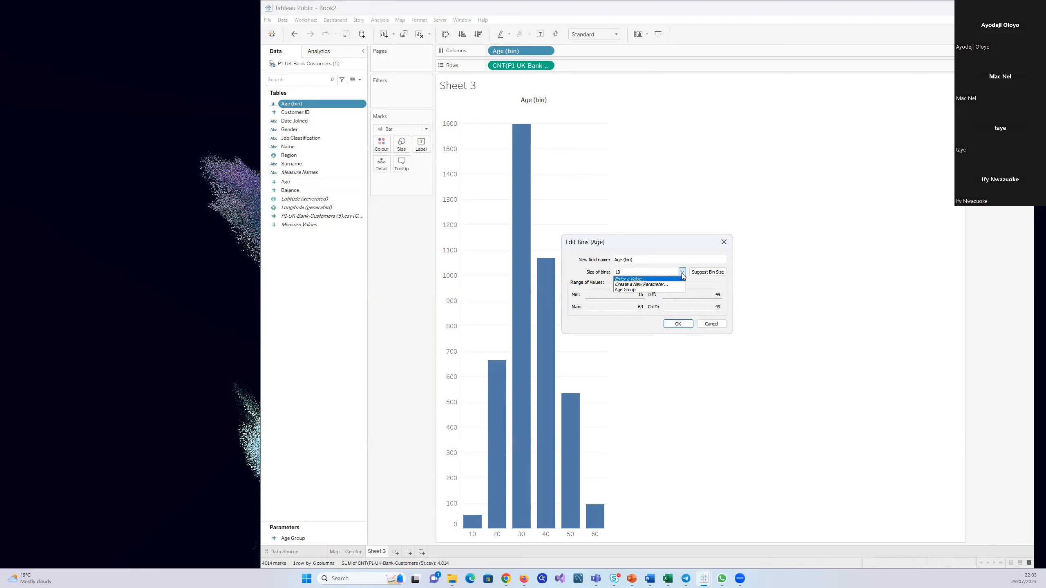
left_click(627, 290)
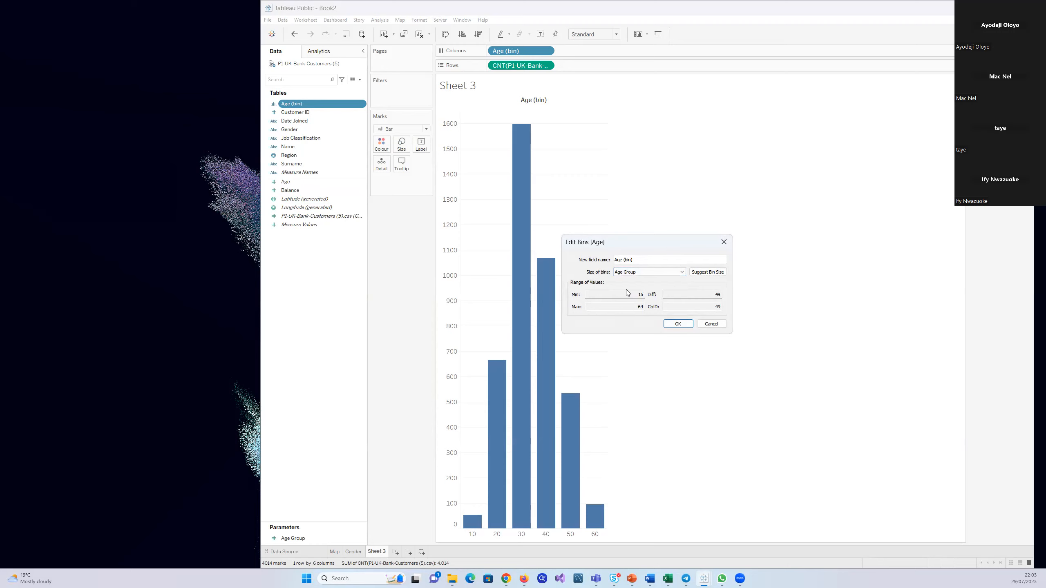
left_click(679, 273)
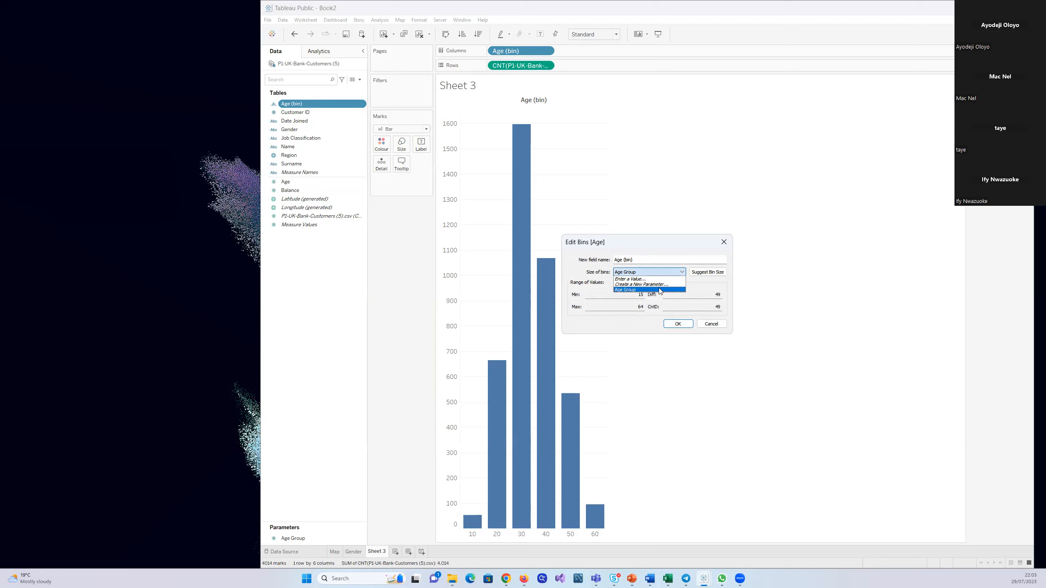
left_click(659, 290)
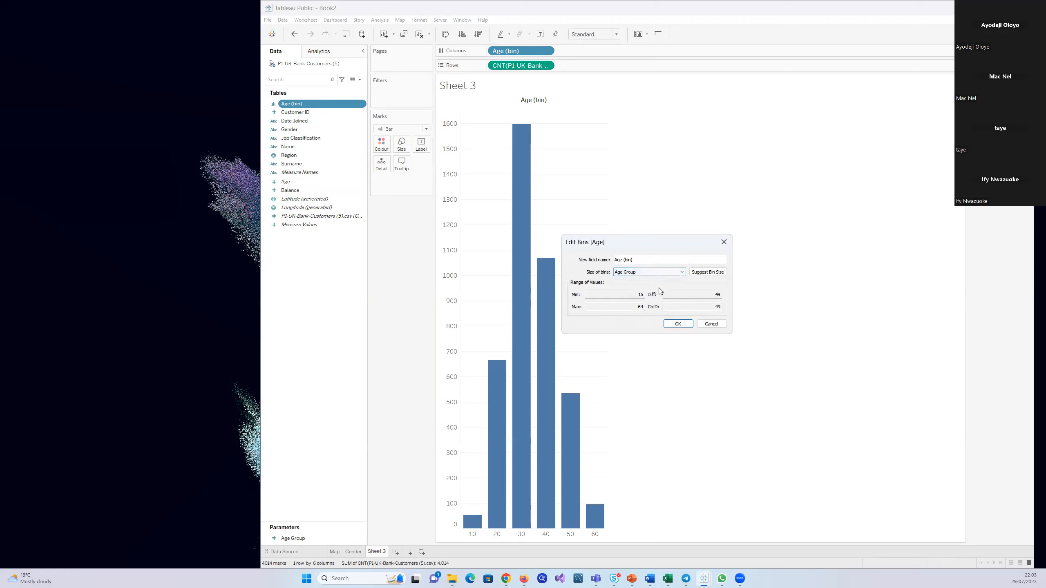
left_click(678, 324)
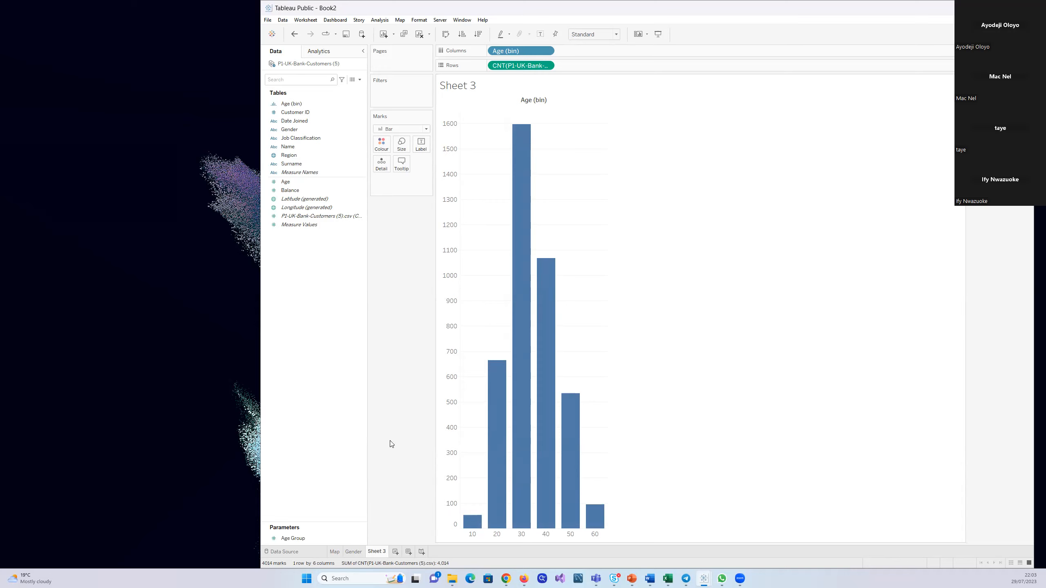
Edit the Age Group parameter and set its range minimum to 5
left_click(348, 539)
left_click(361, 538)
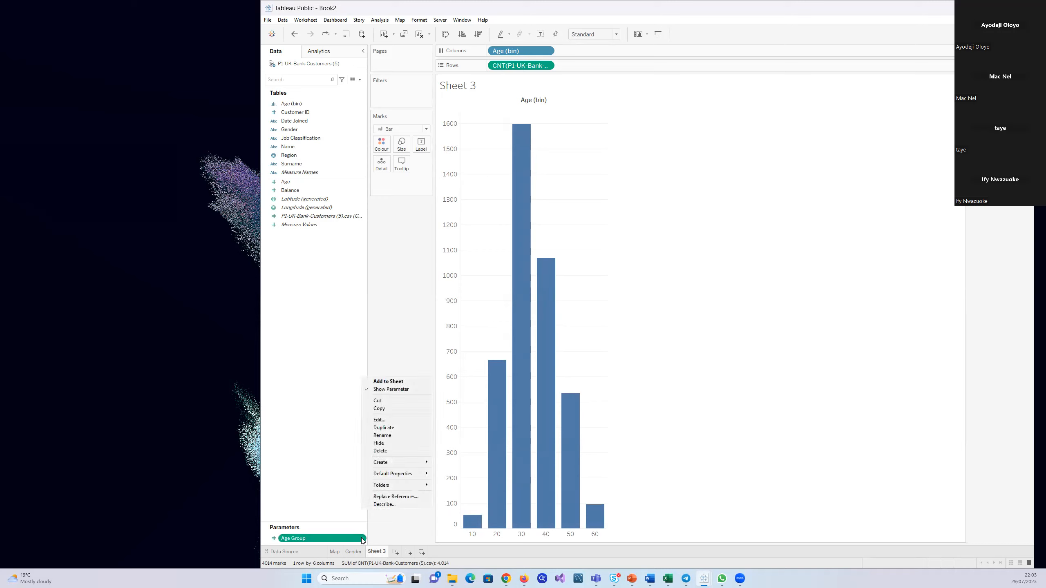
left_click(383, 421)
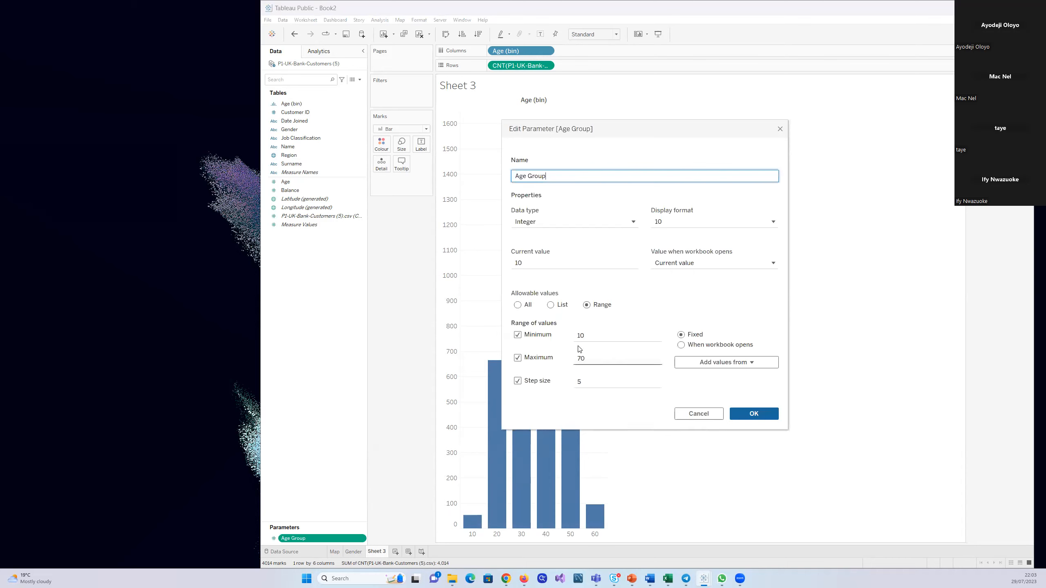
left_click(586, 336)
key("BackSpace")
key("BackSpace")
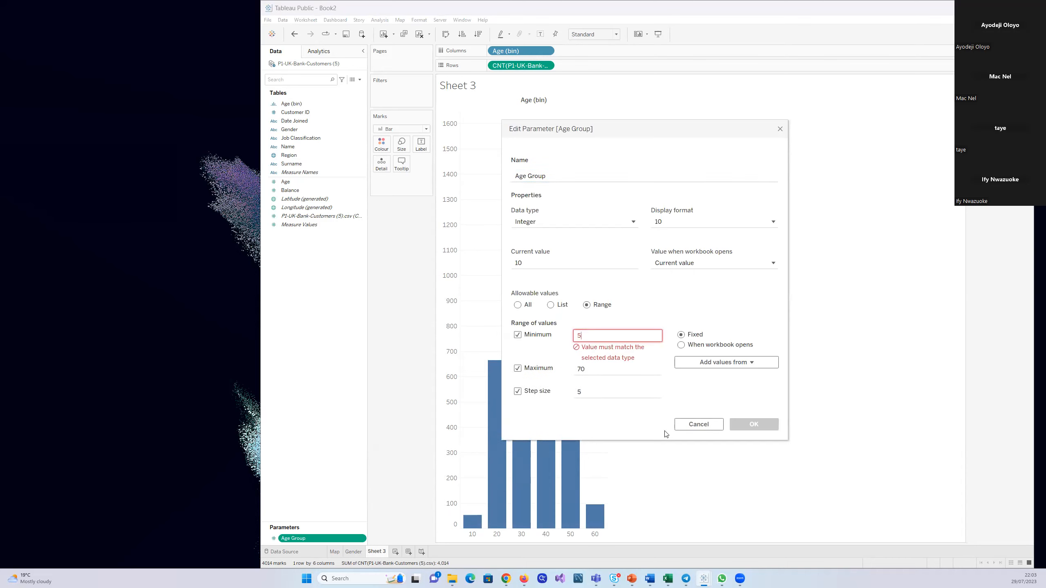
left_click(767, 413)
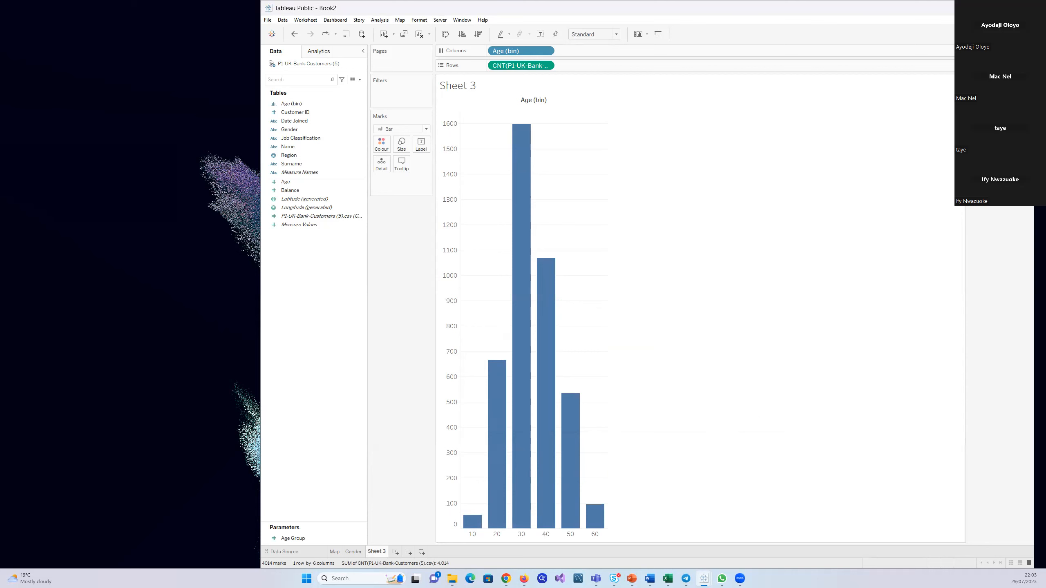
Set the Age group parameter value to 50 and assign that parameter as the bin size of Age (bin)
left_click(1000, 64)
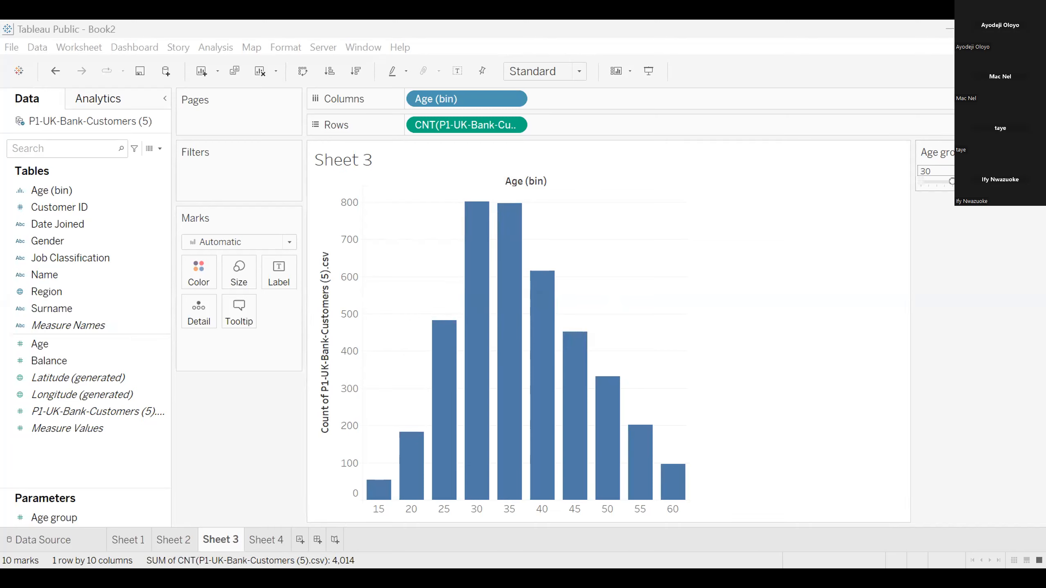
left_click_drag(951, 181, 984, 185)
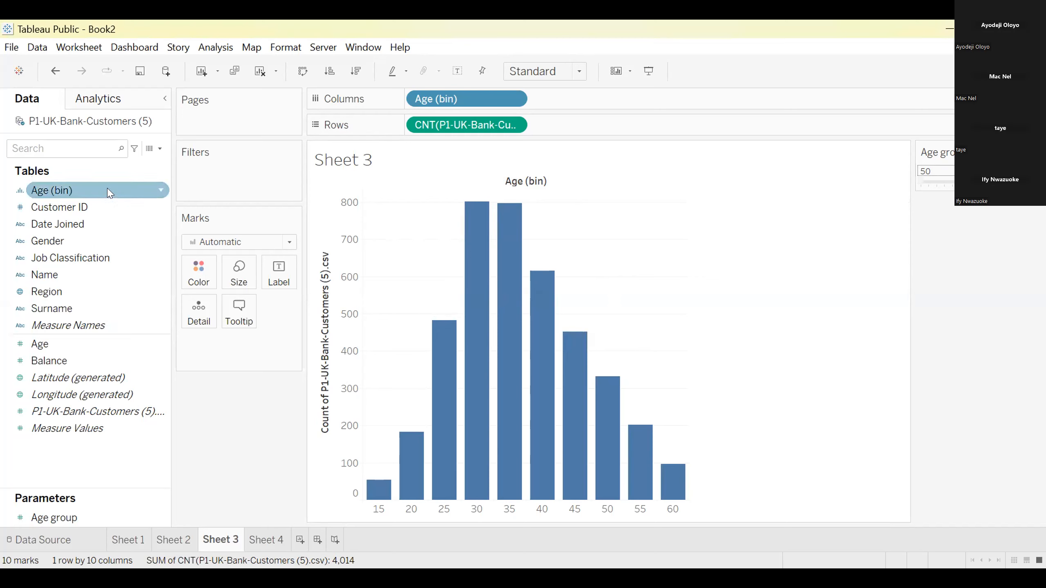
left_click(158, 191)
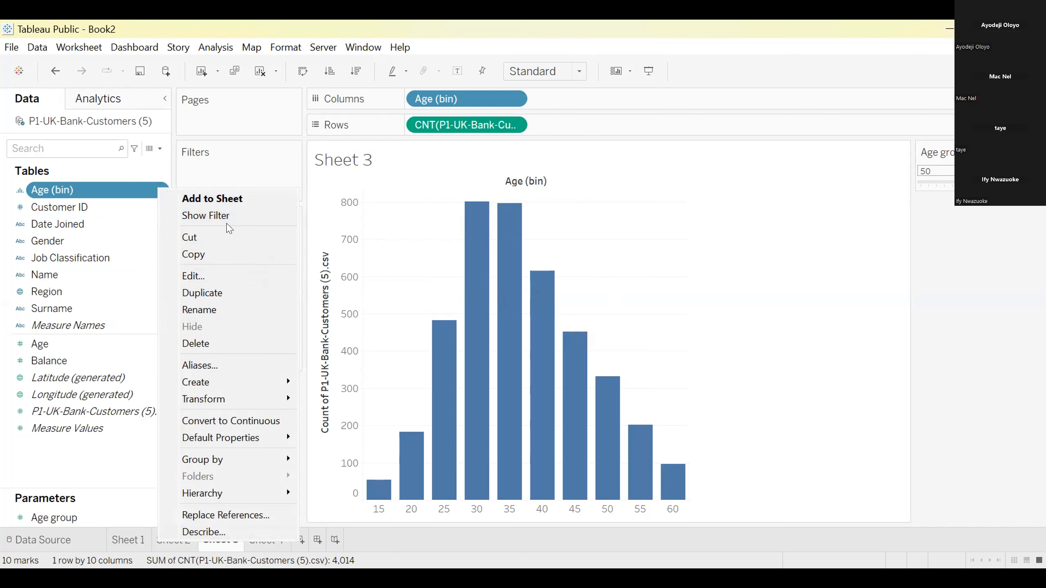
left_click(210, 274)
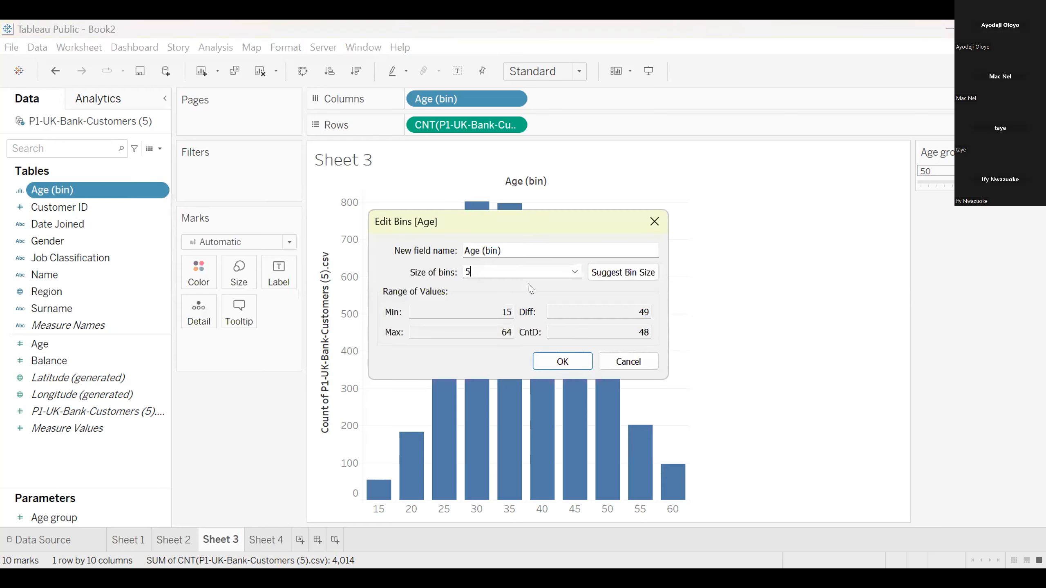
left_click(575, 272)
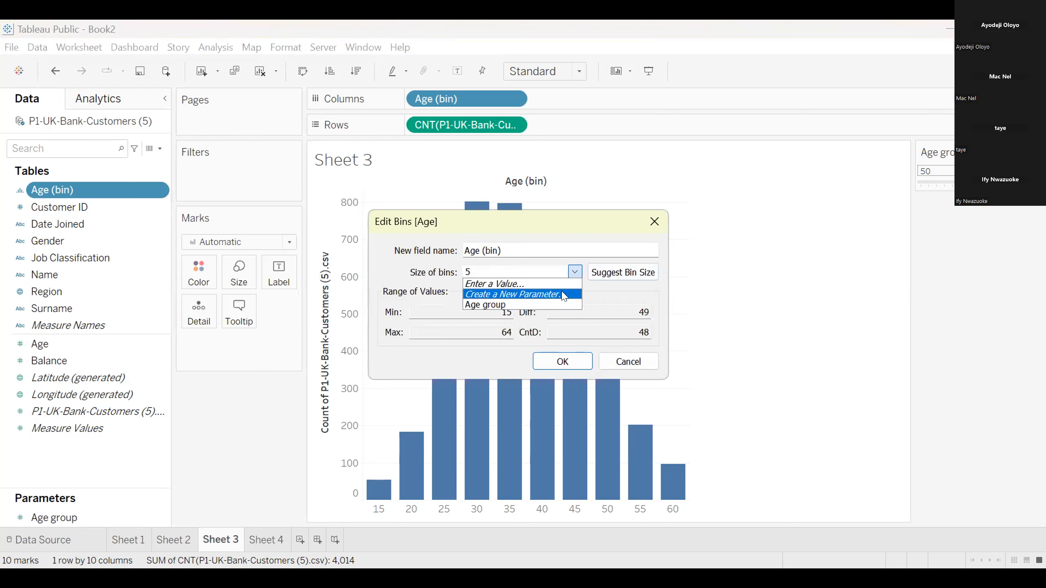
left_click(562, 305)
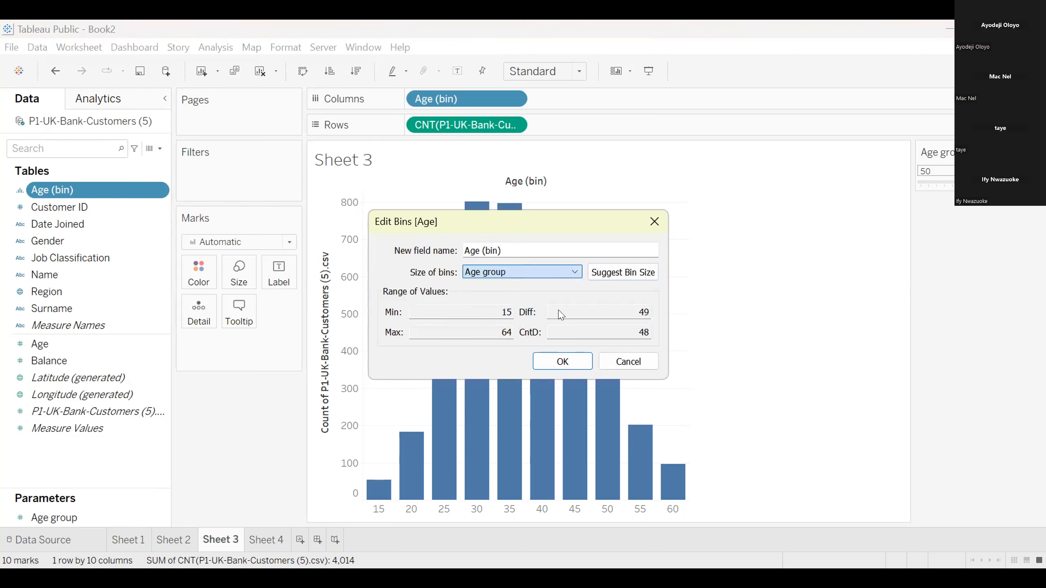
left_click(561, 361)
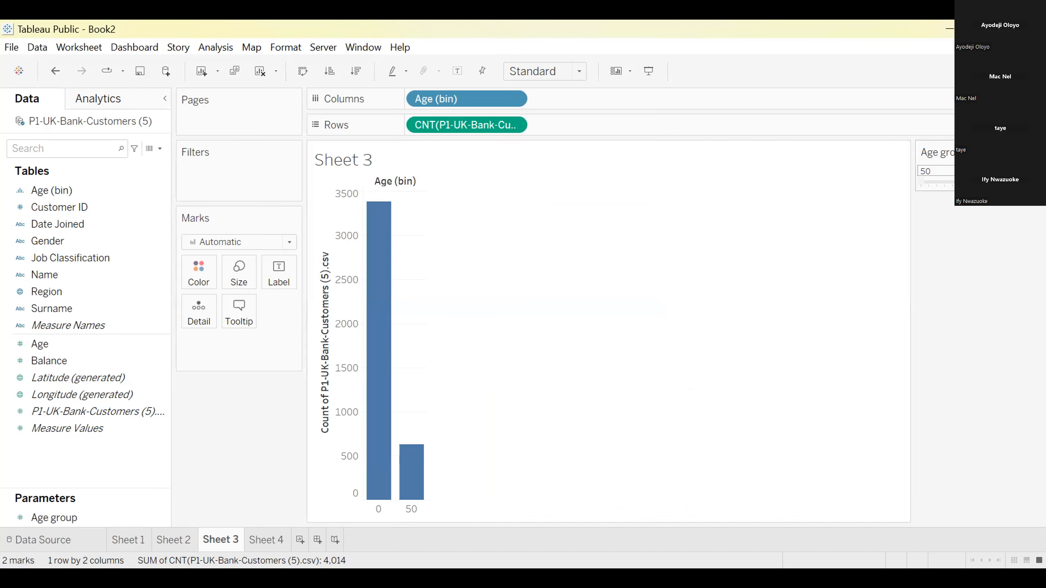
Lower the Age group parameter value on Sheet 3 to 25 and on to 10
left_click_drag(983, 182, 939, 189)
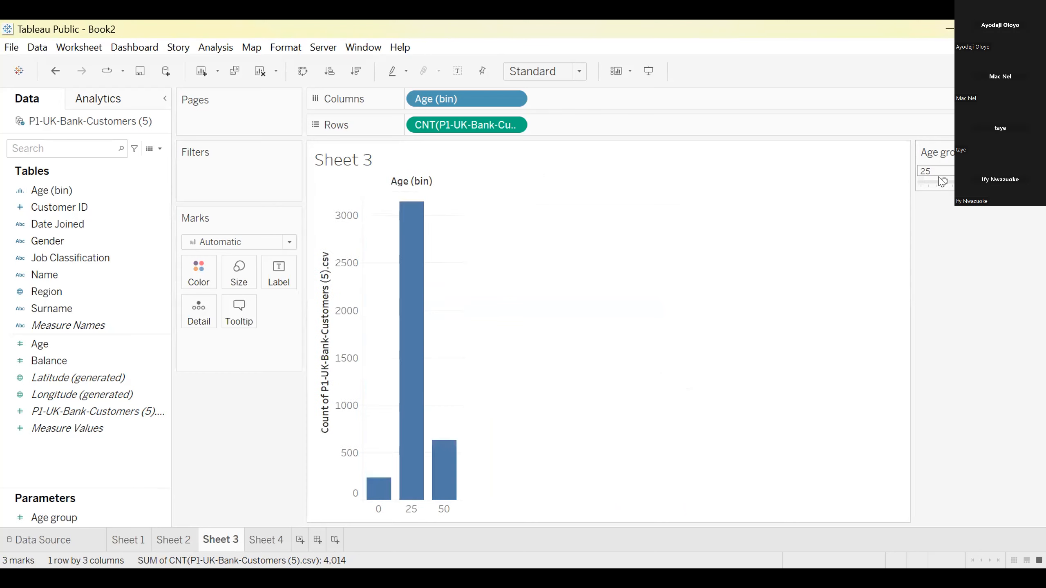
left_click_drag(944, 182, 919, 185)
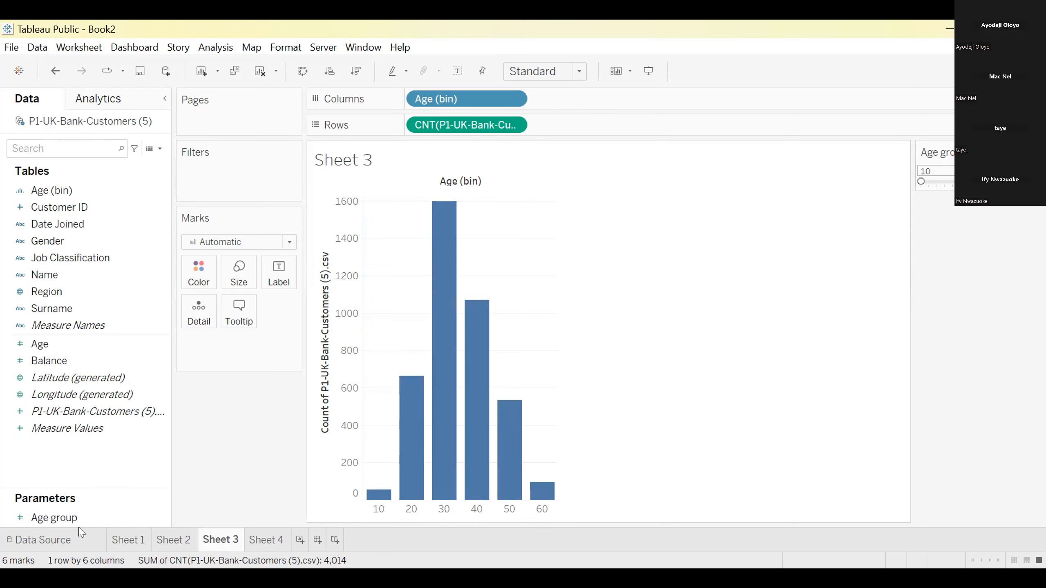
Set the Age group parameter's range minimum to 5 and lower its value on Sheet 3 to that minimum
right_click(79, 513)
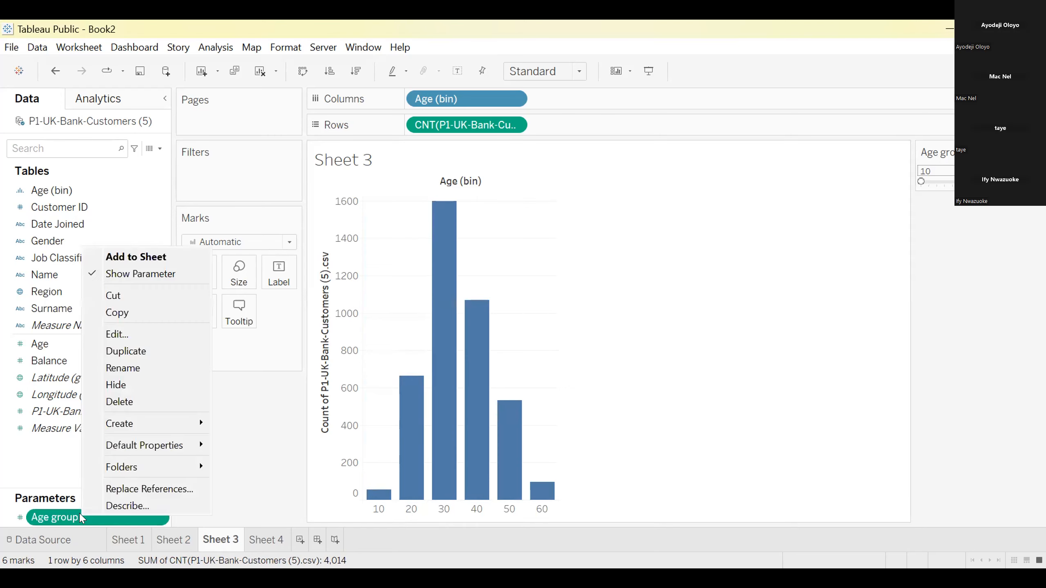
left_click(109, 335)
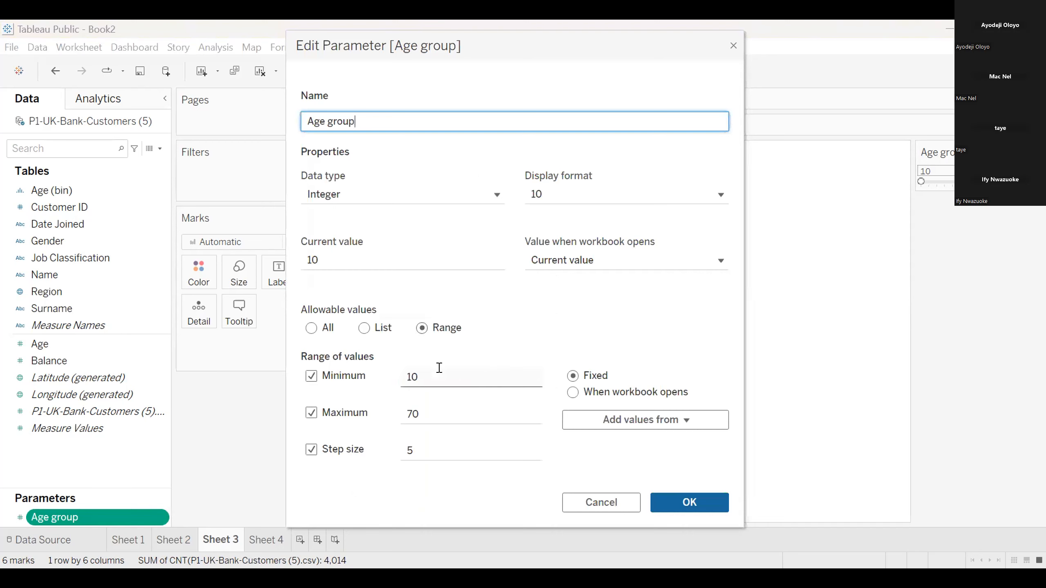
left_click(416, 373)
key("BackSpace")
key("BackSpace")
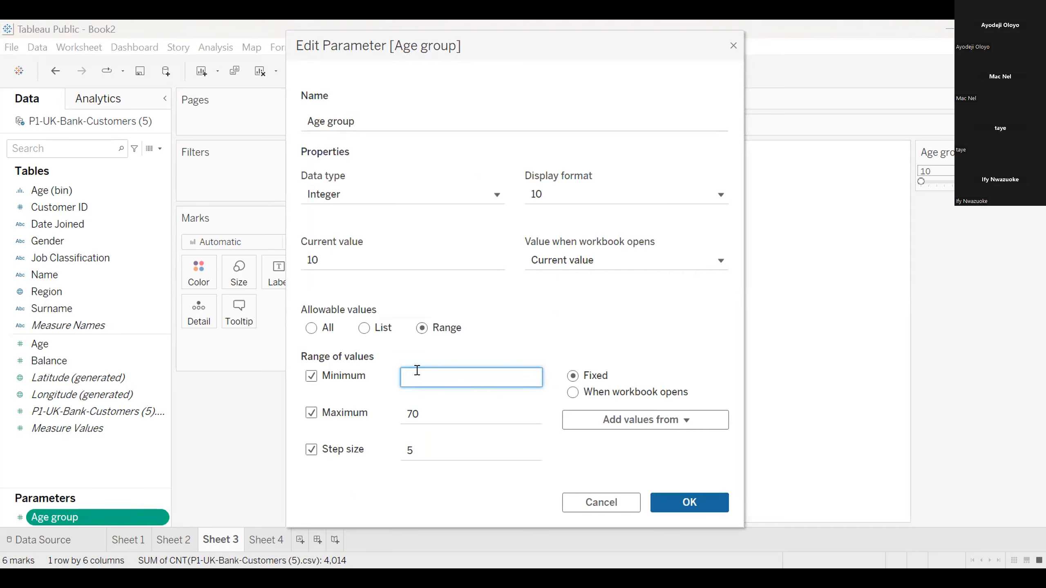
type("5")
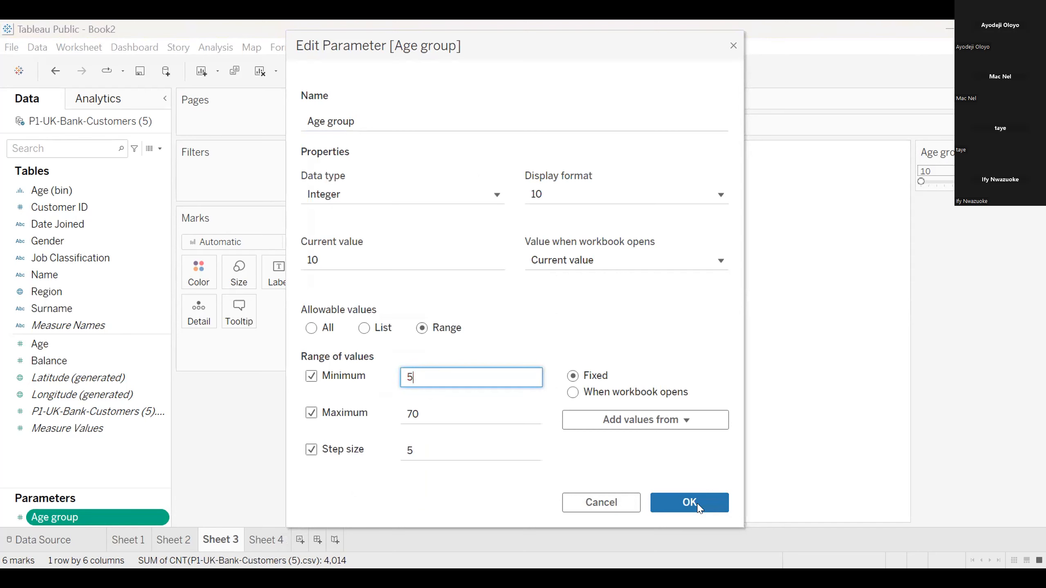
left_click(689, 503)
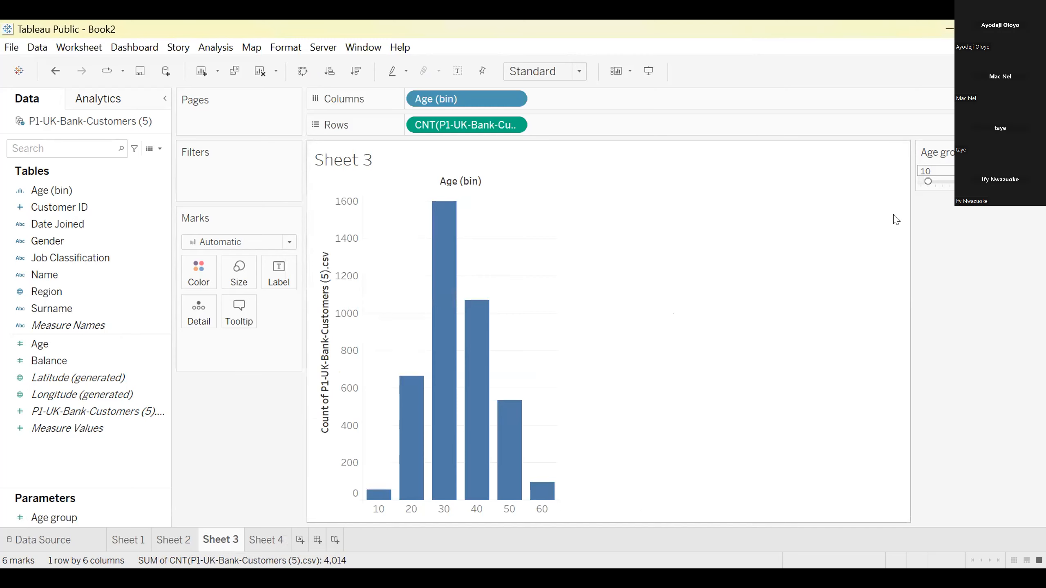
left_click_drag(927, 184, 921, 185)
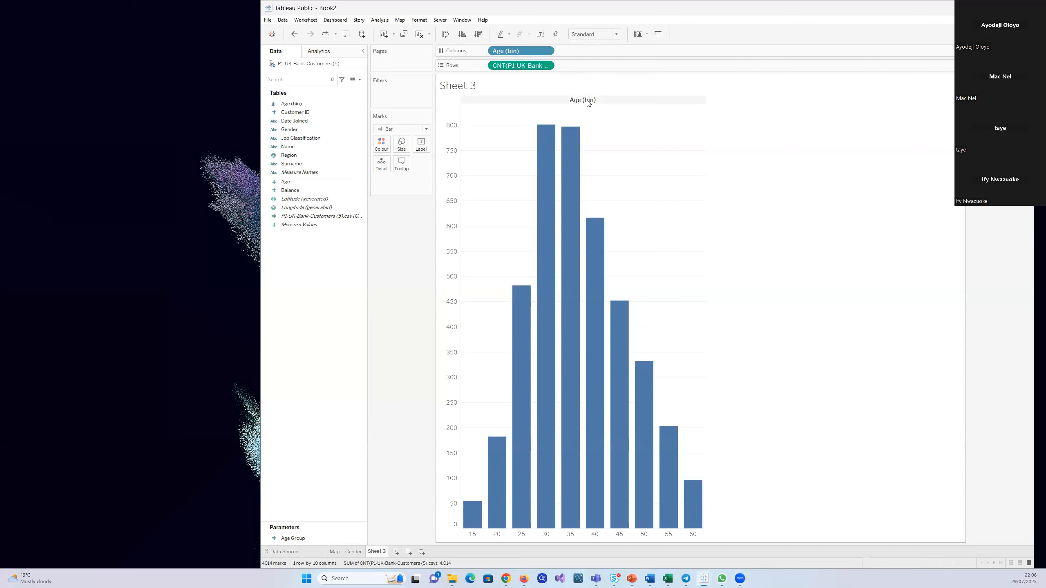
Hide the Age (bin) field label for columns above the Sheet 3 bar chart
right_click(587, 102)
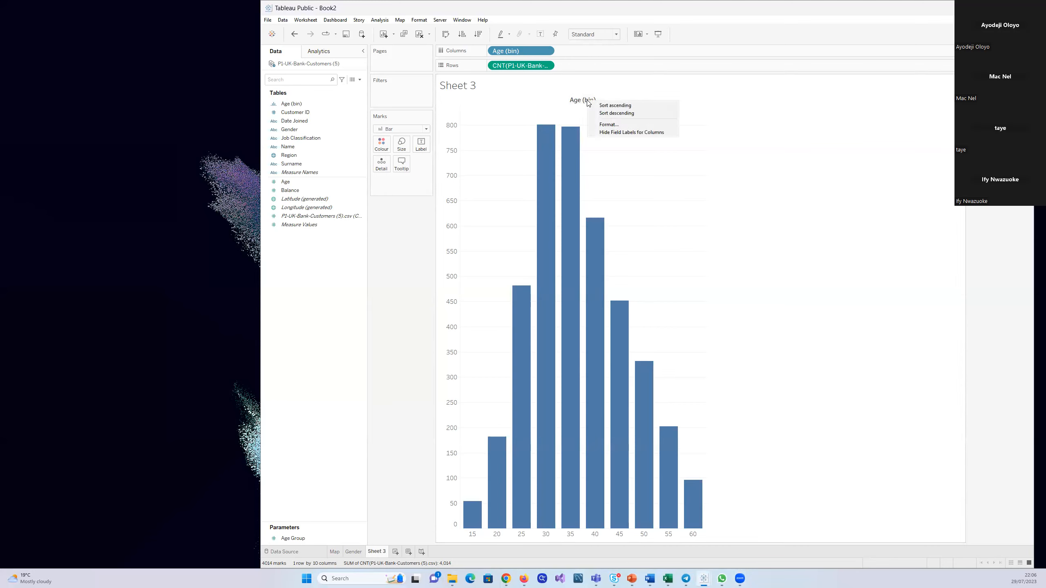
left_click(616, 133)
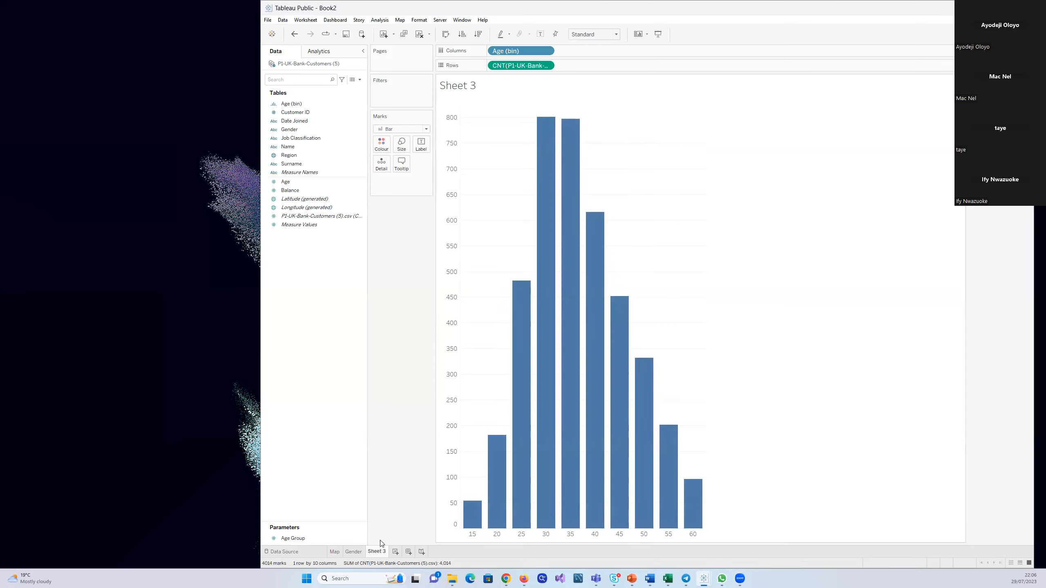
left_click(448, 186)
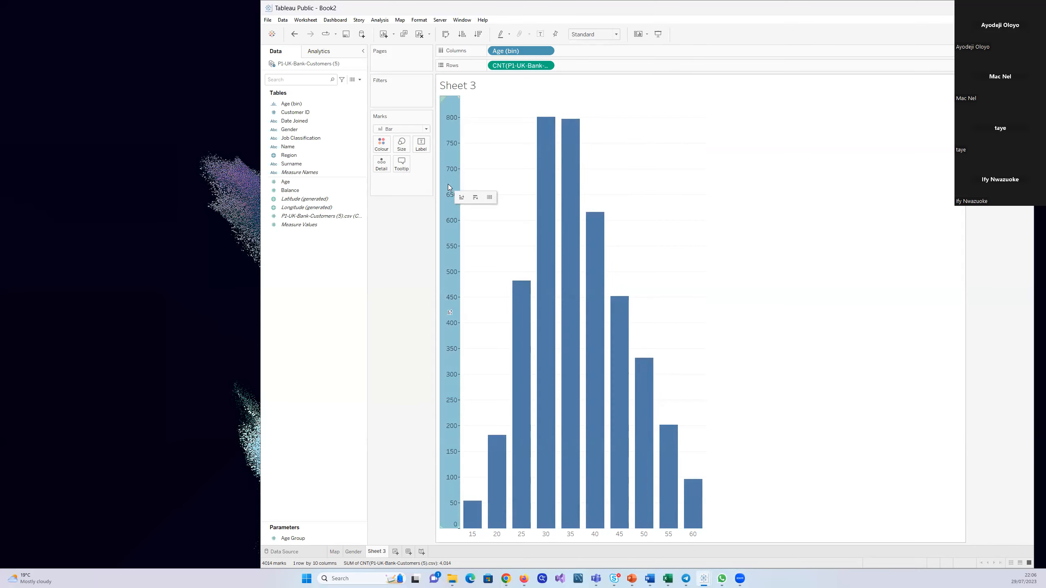
left_click(399, 234)
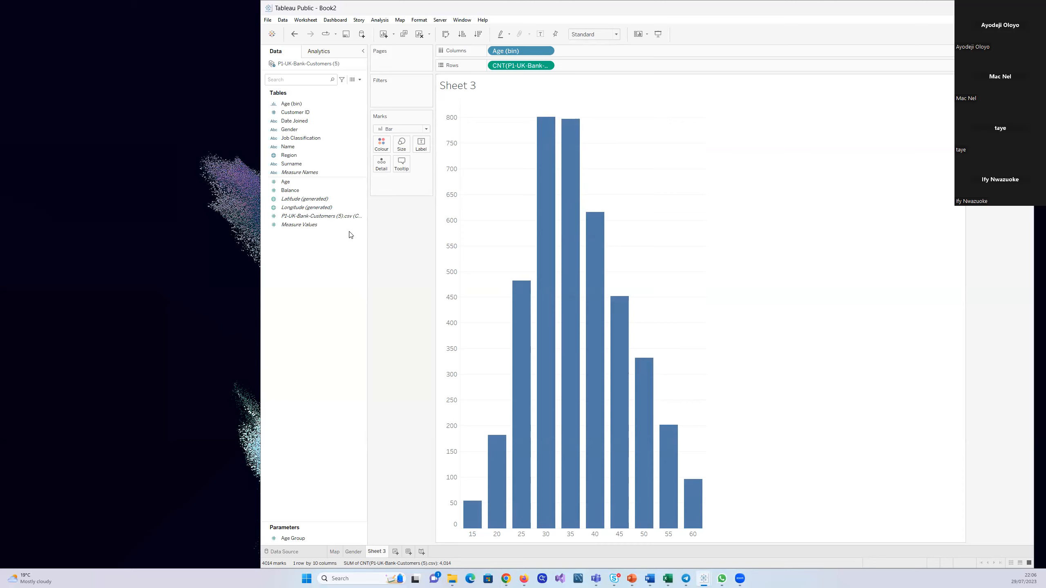
Add the customer count field to the bars' Detail mark and inspect the tooltips of the youngest age bins
left_click_drag(350, 216, 389, 168)
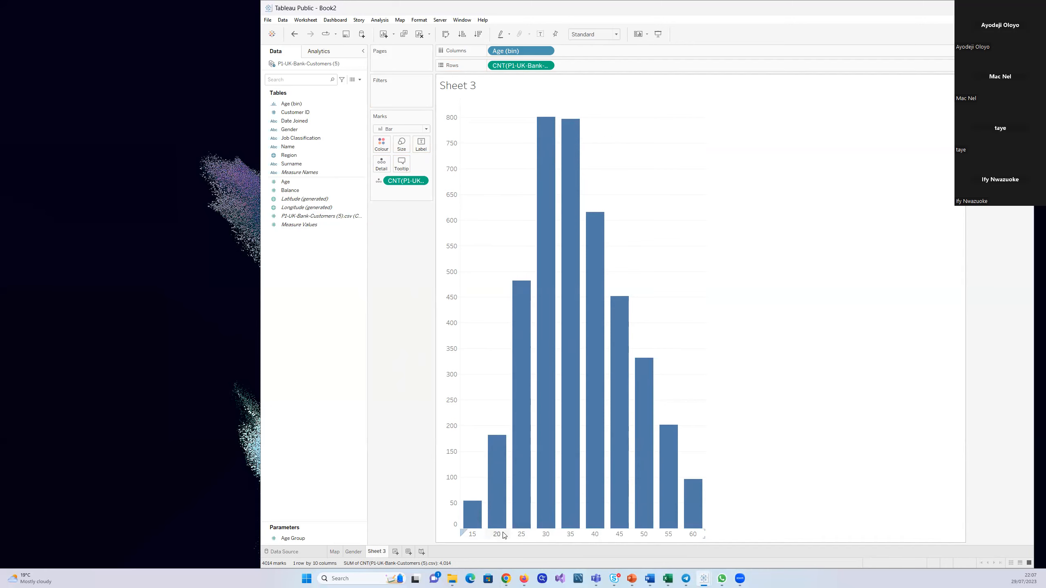
mouse_move(478, 530)
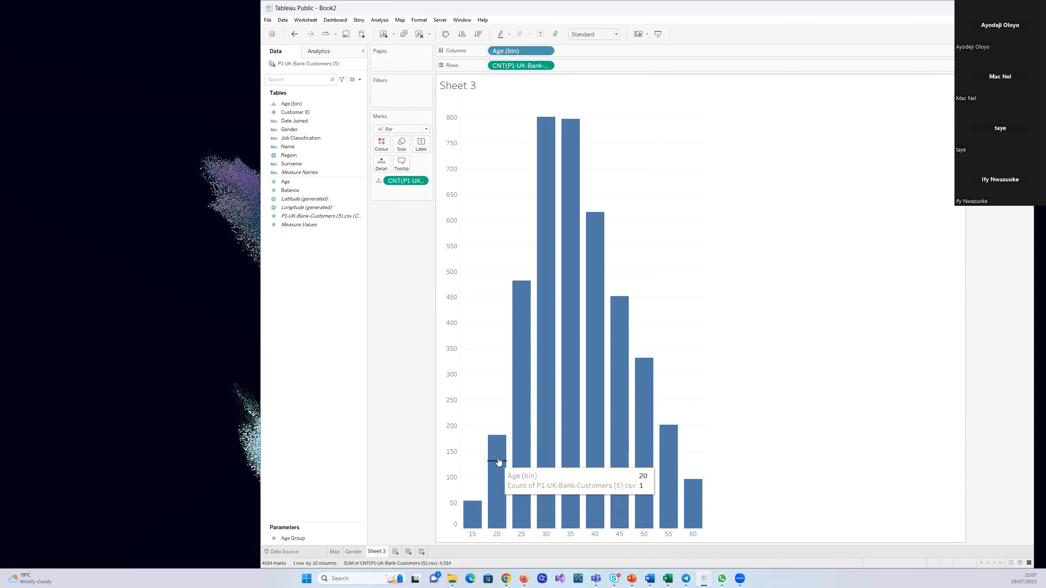
mouse_move(496, 438)
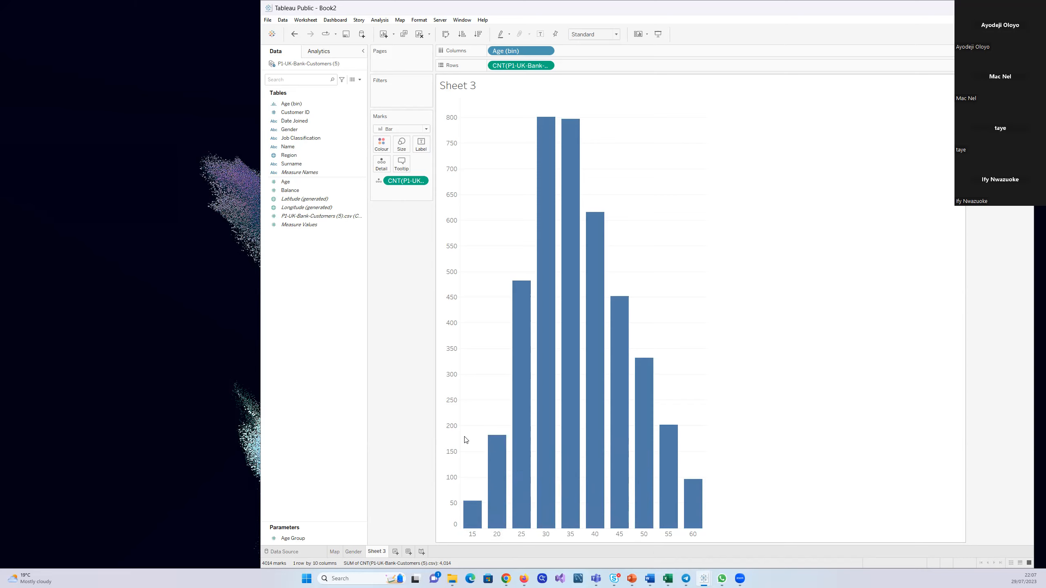
mouse_move(522, 511)
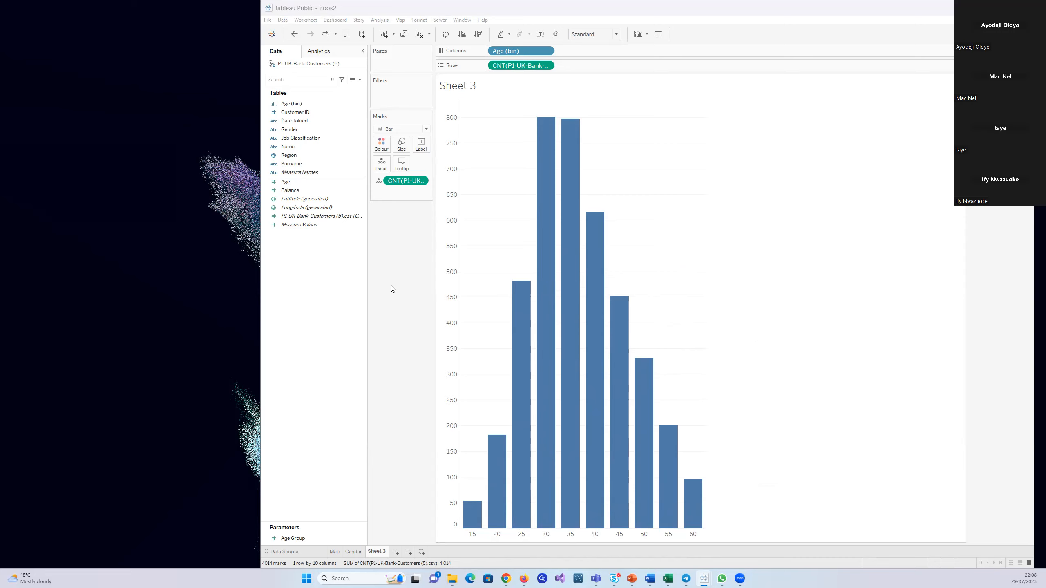
mouse_move(496, 465)
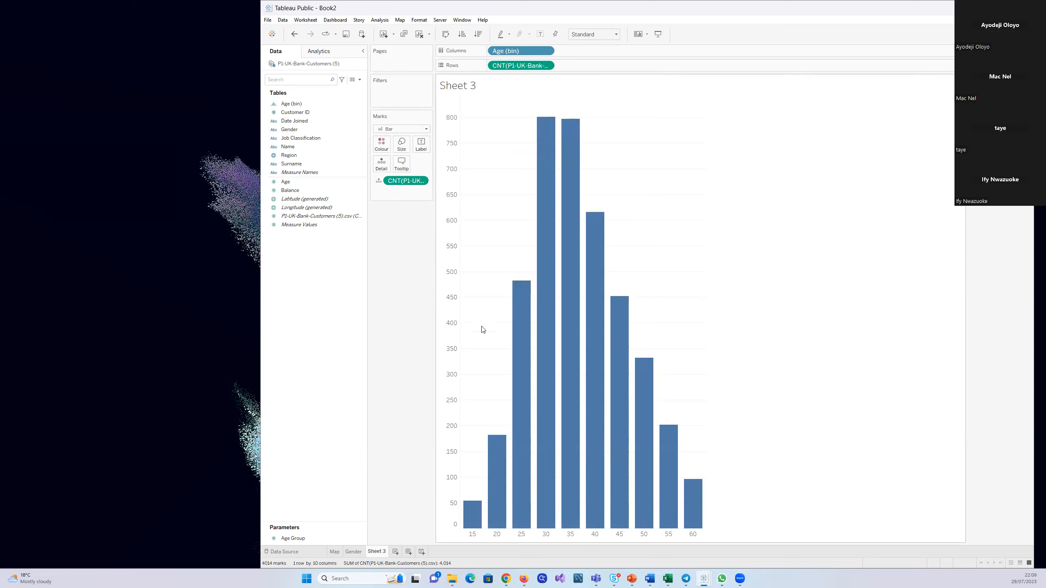
Apply the Percent of Total quick table calculation to the customer count in Rows and remove the count from the Detail mark
left_click(547, 66)
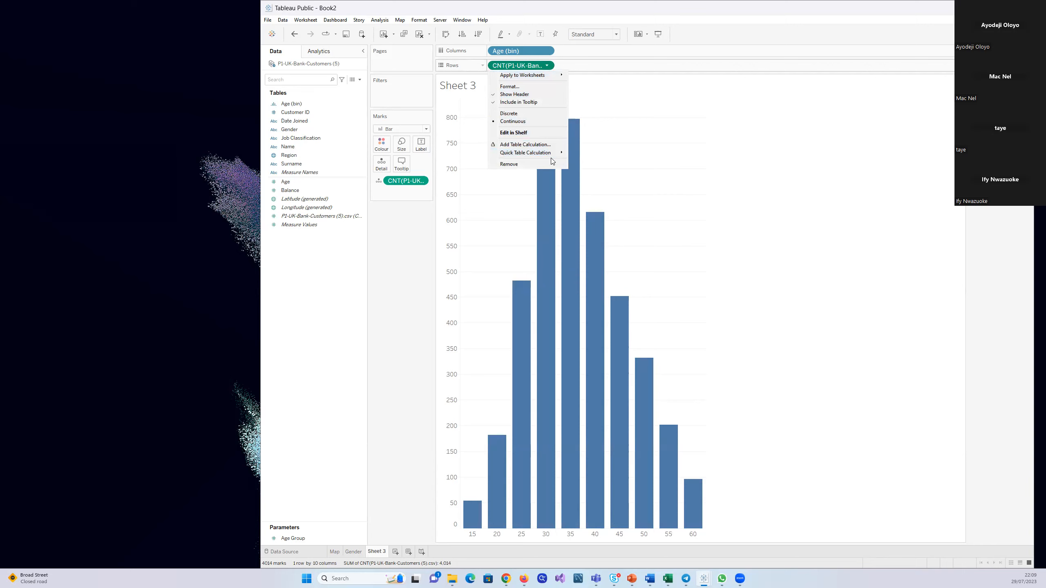
mouse_move(562, 151)
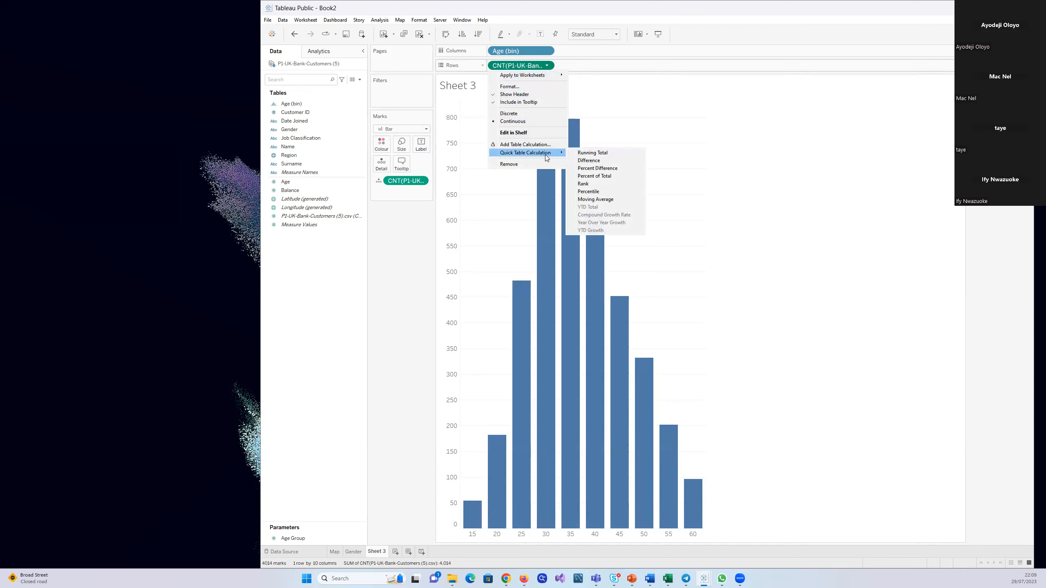
left_click(580, 176)
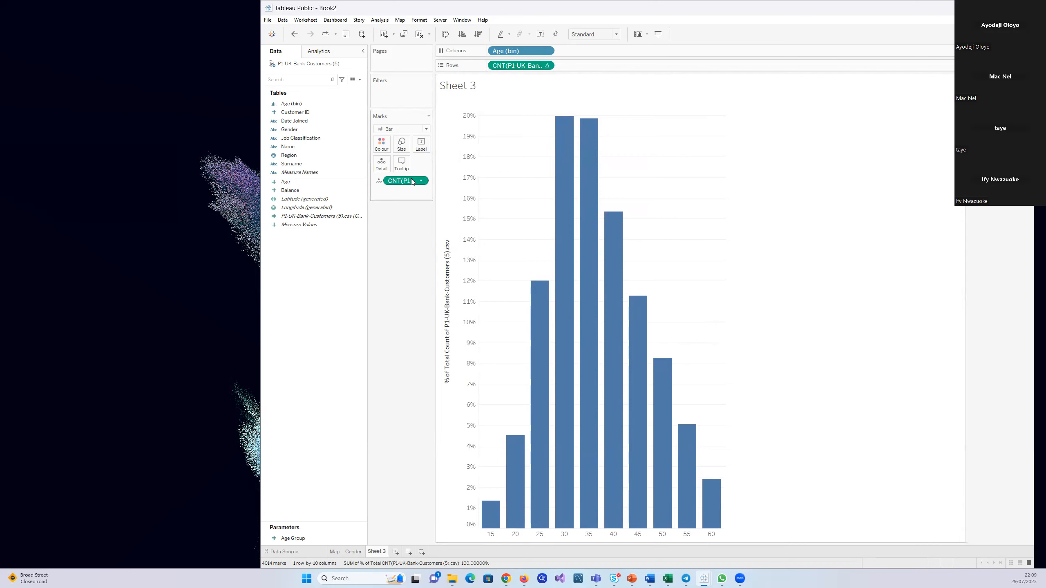
left_click_drag(410, 182, 323, 302)
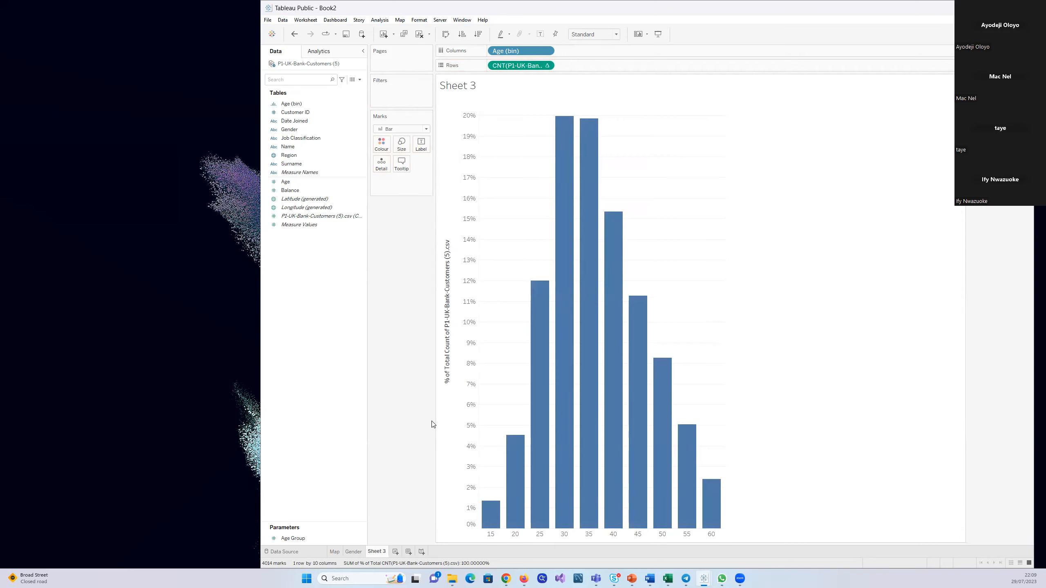
left_click(547, 65)
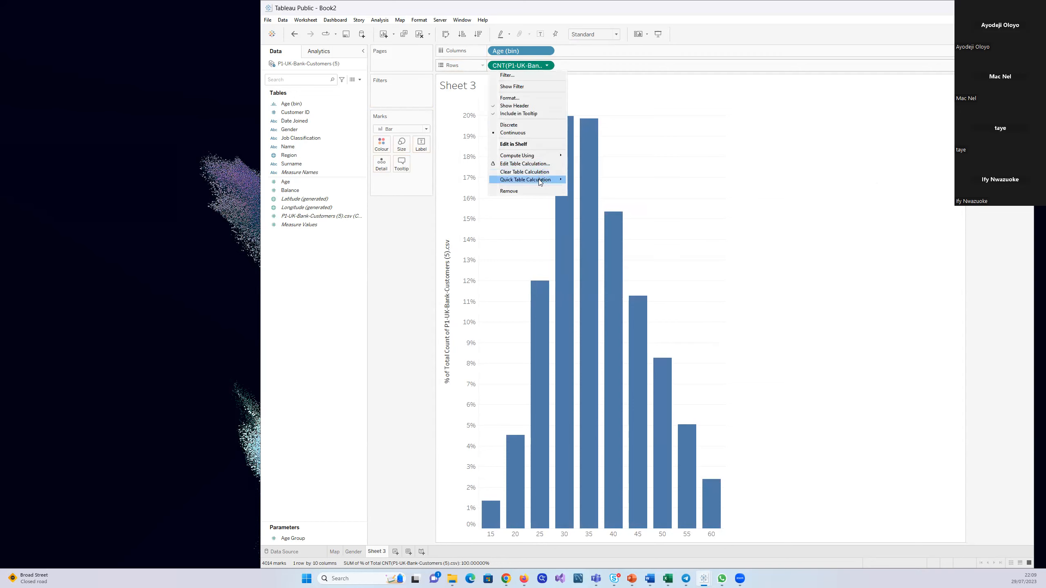
mouse_move(541, 181)
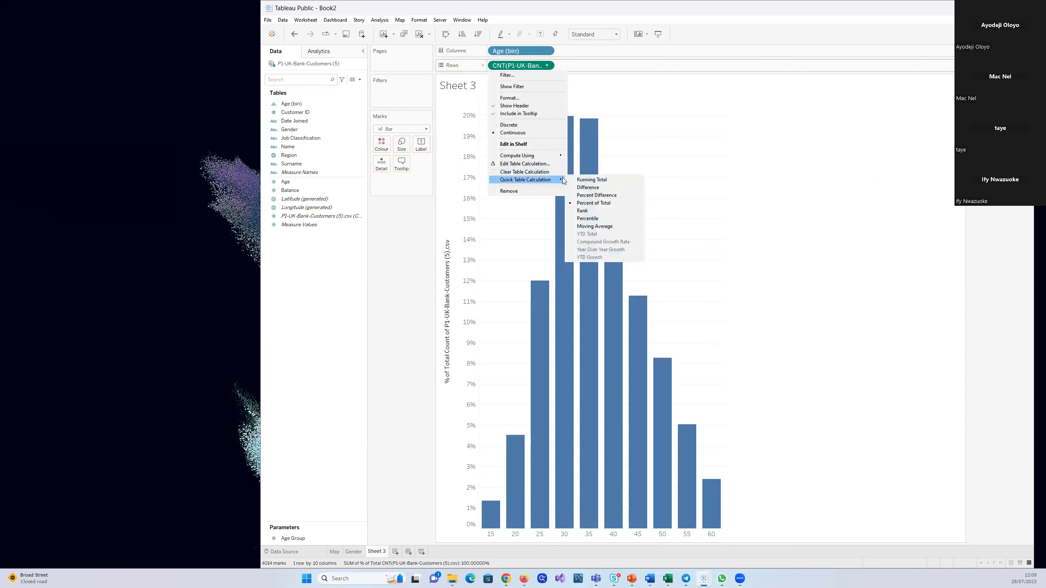
left_click(611, 204)
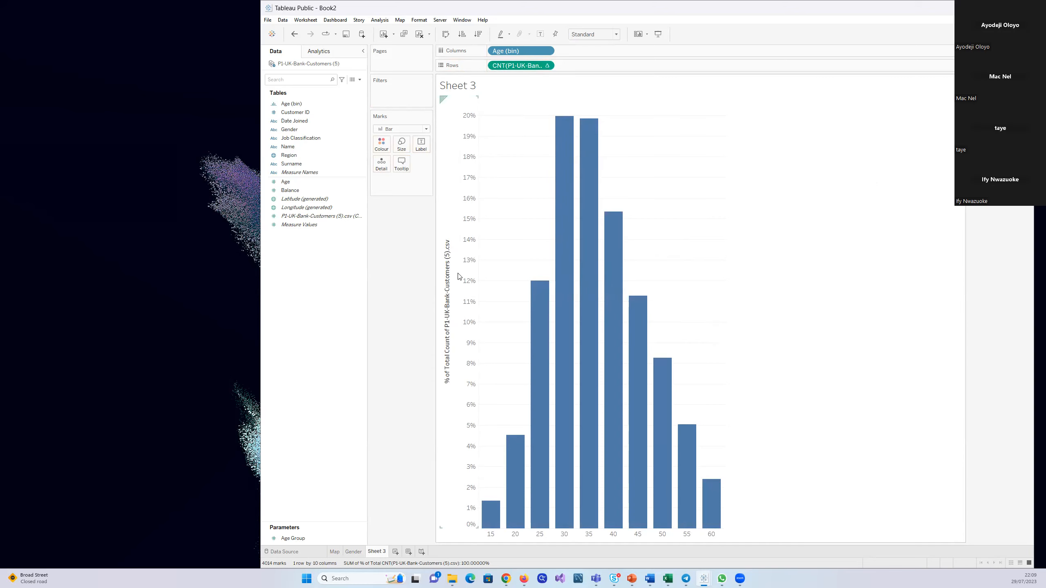
Shorten the vertical axis title to "% of Customers"
left_click(457, 213)
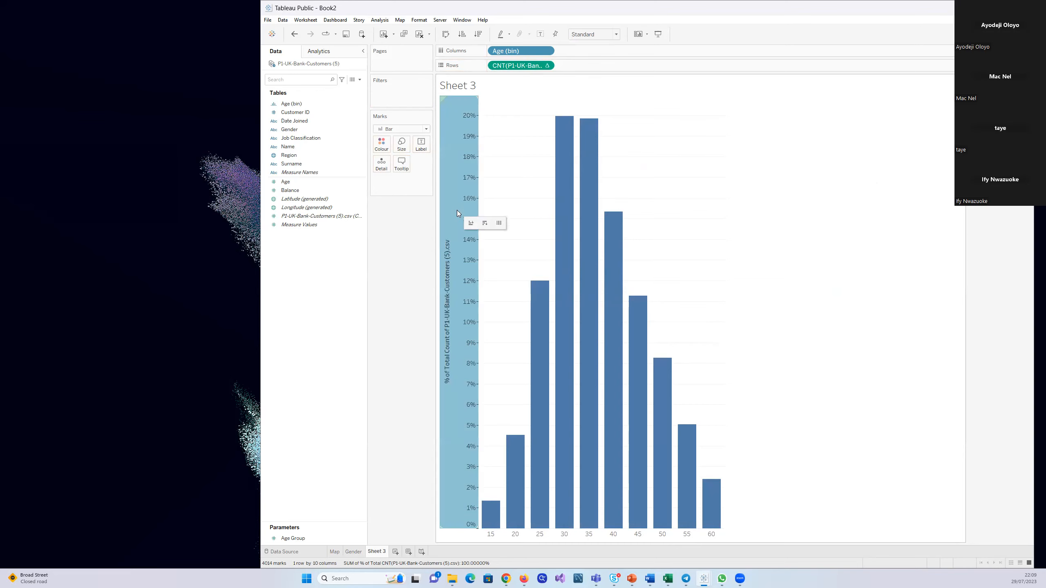
right_click(457, 212)
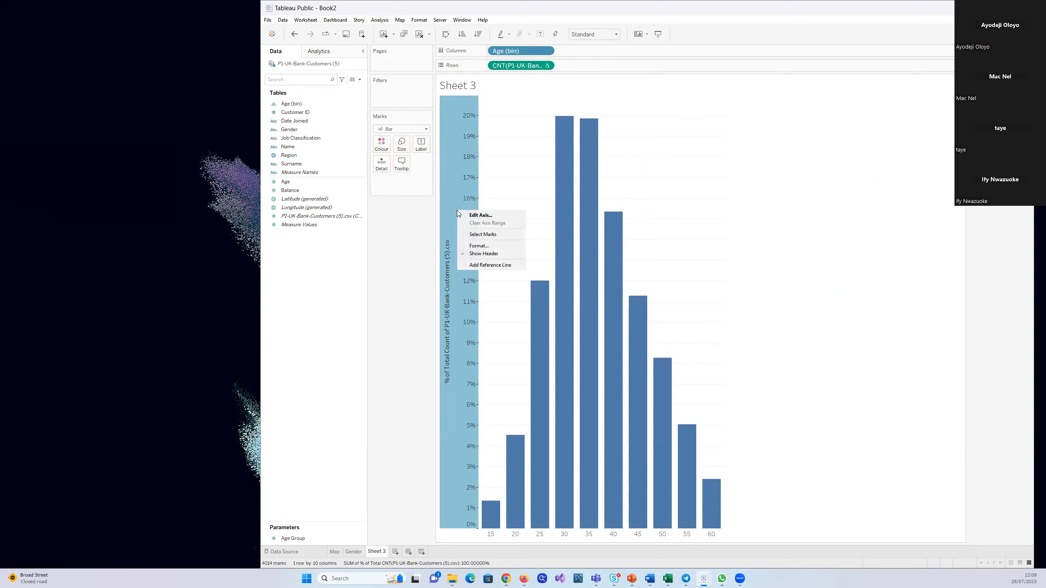
left_click(480, 215)
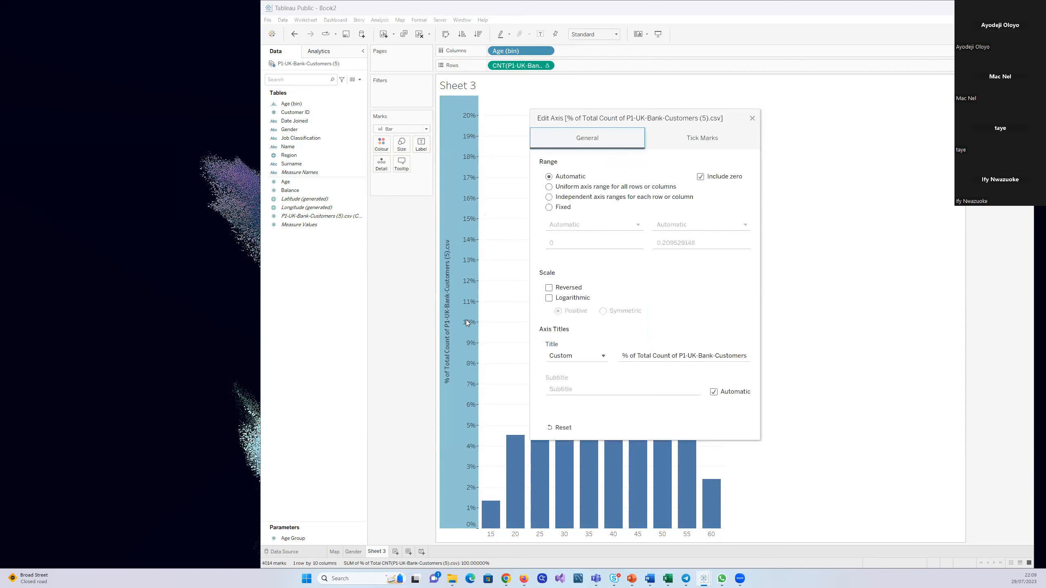
left_click(714, 356)
key("BackSpace")
key("BackSpace")
key("BackSpace")
key("BackSpace")
key("BackSpace")
key("BackSpace")
key("BackSpace")
key("BackSpace")
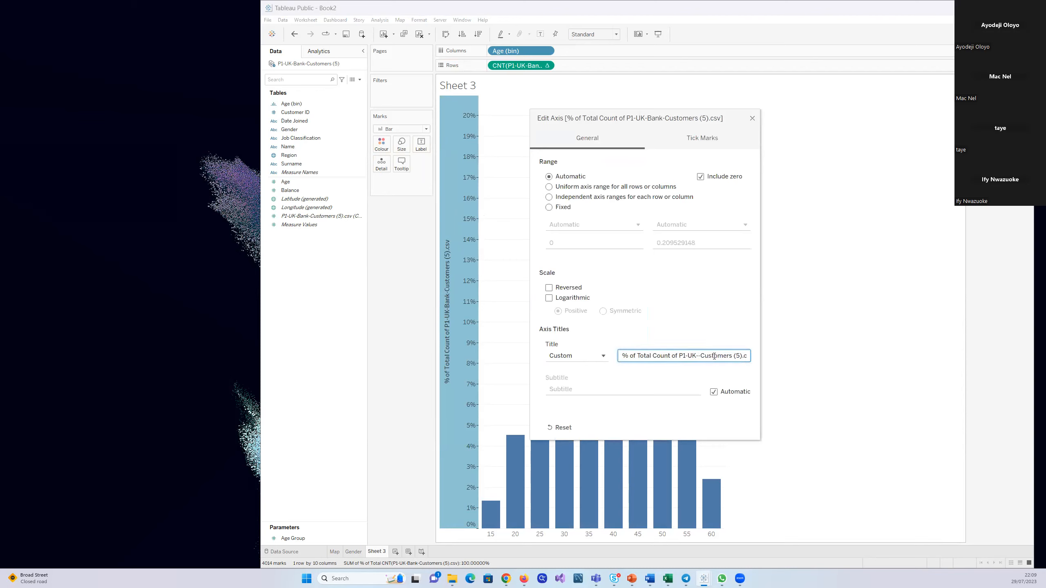
key("BackSpace")
key("BackSpace")
key("BackSpace")
key("BackSpace")
key("BackSpace")
key("BackSpace")
key("BackSpace")
key("BackSpace")
key("BackSpace")
key("BackSpace")
key("BackSpace")
key("BackSpace")
key("BackSpace")
key("BackSpace")
key("BackSpace")
key("BackSpace")
key("BackSpace")
key("Delete")
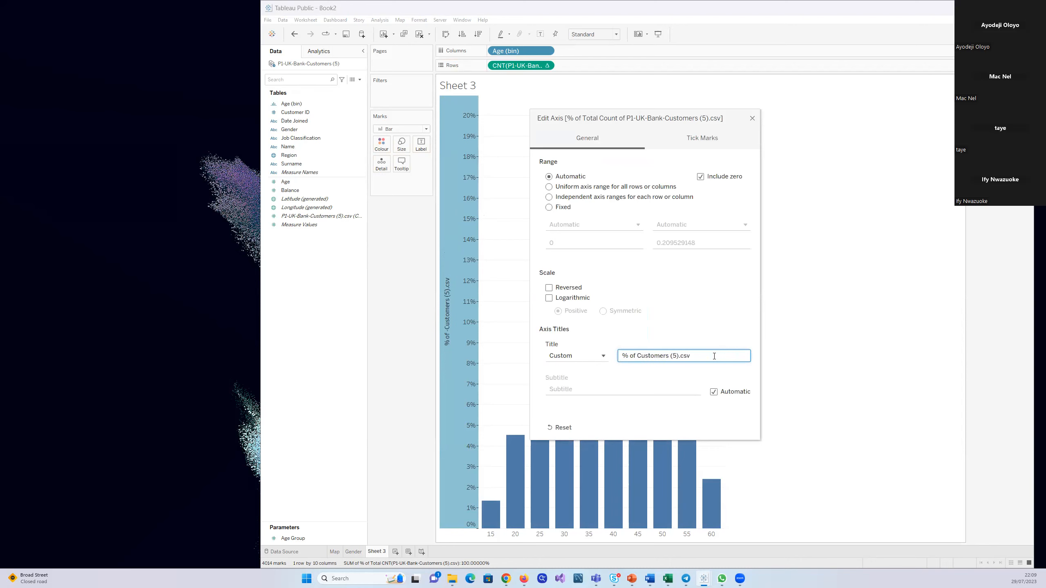
key("BackSpace")
key("BackSpace")
key("BackSpace")
left_click(752, 118)
left_click(881, 228)
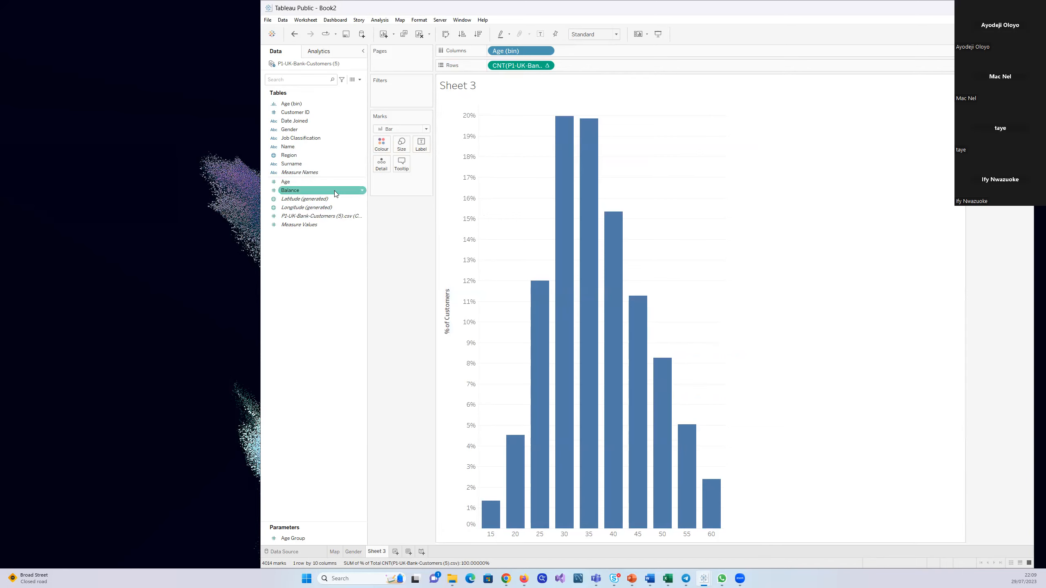
Colour the bars by Age (bin) and rename Sheet 3 as "Distribution by Age"
mouse_move(290, 104)
left_mouse_down()
mouse_move(307, 124)
mouse_move(380, 146)
left_mouse_up()
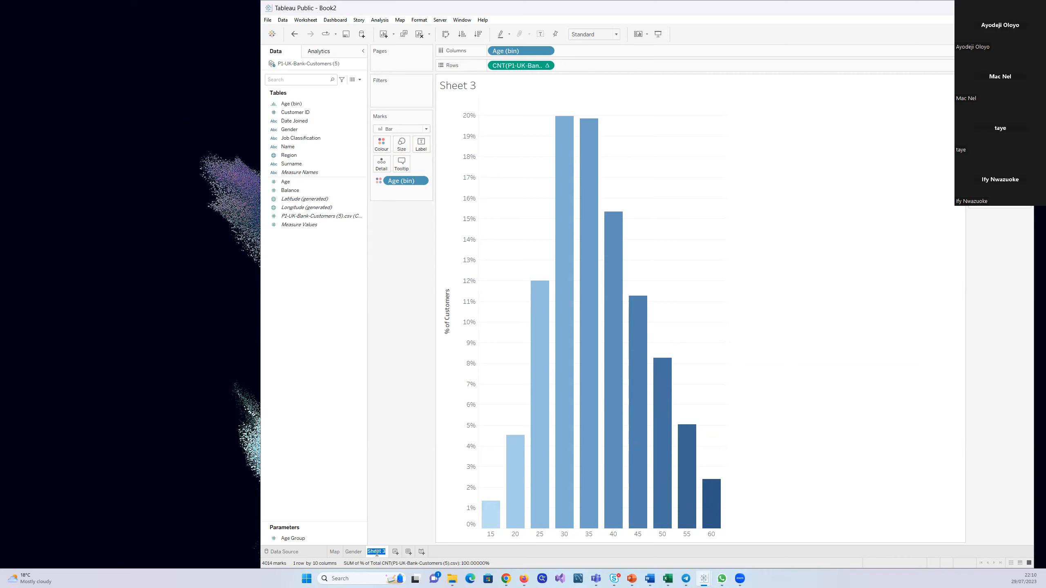
type("Distribution by Age")
key("Return")
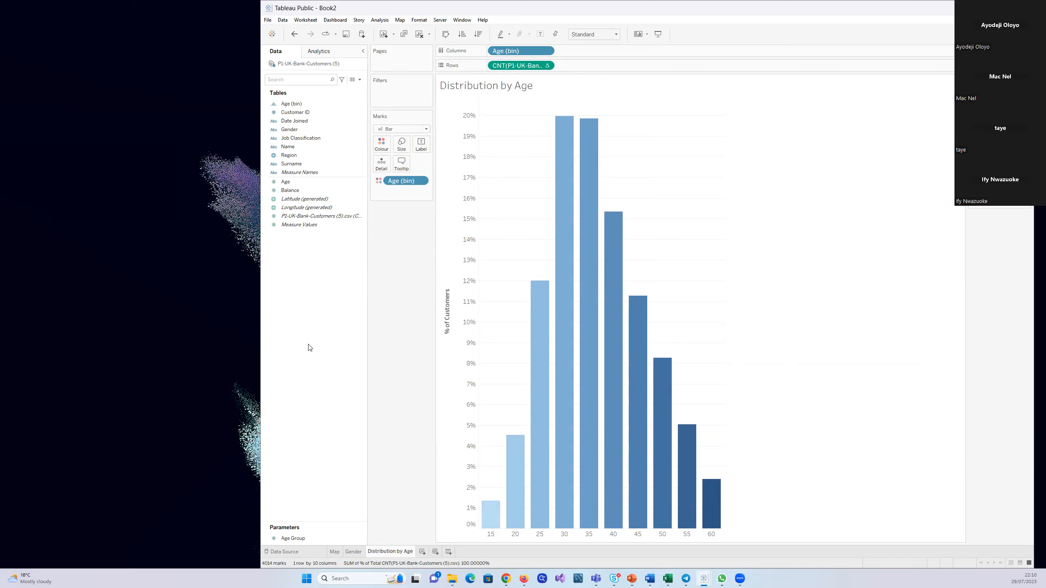
Review the quick table calculation options of the customer count in Rows and select the % of Customers axis
left_click(546, 66)
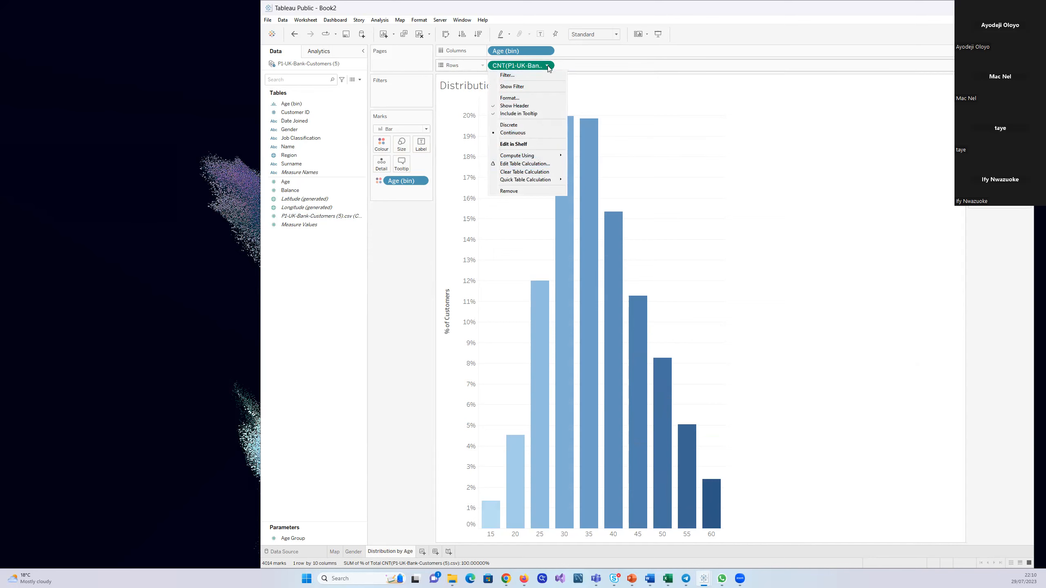
left_click(548, 67)
left_click(548, 66)
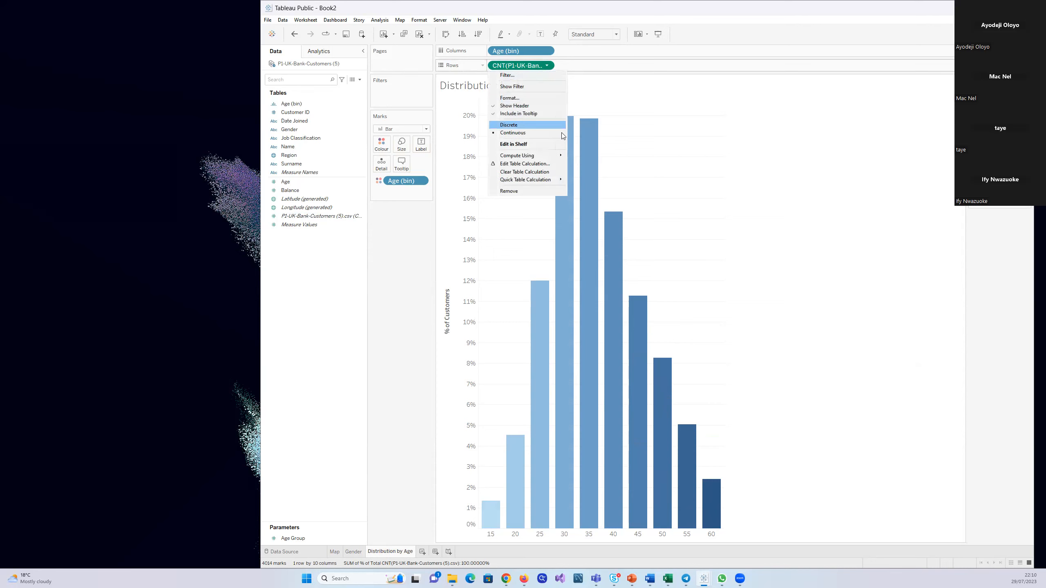
mouse_move(553, 179)
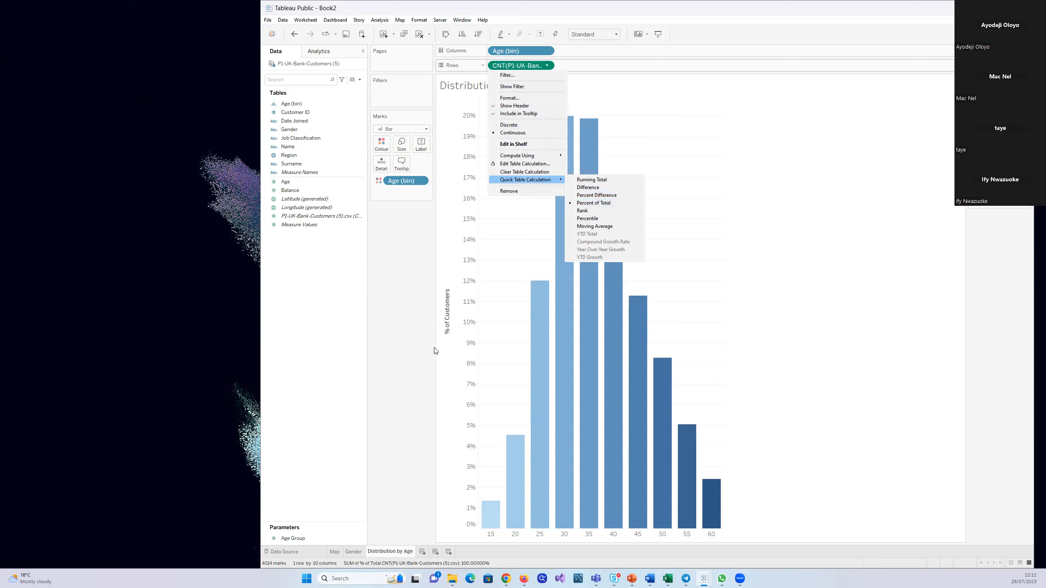
left_click(399, 321)
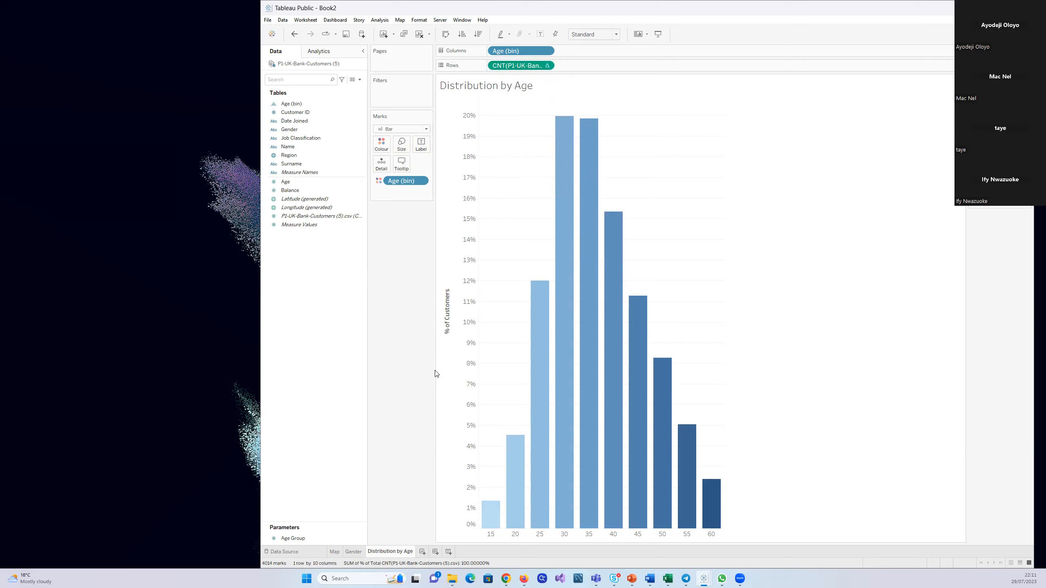
left_click(450, 331)
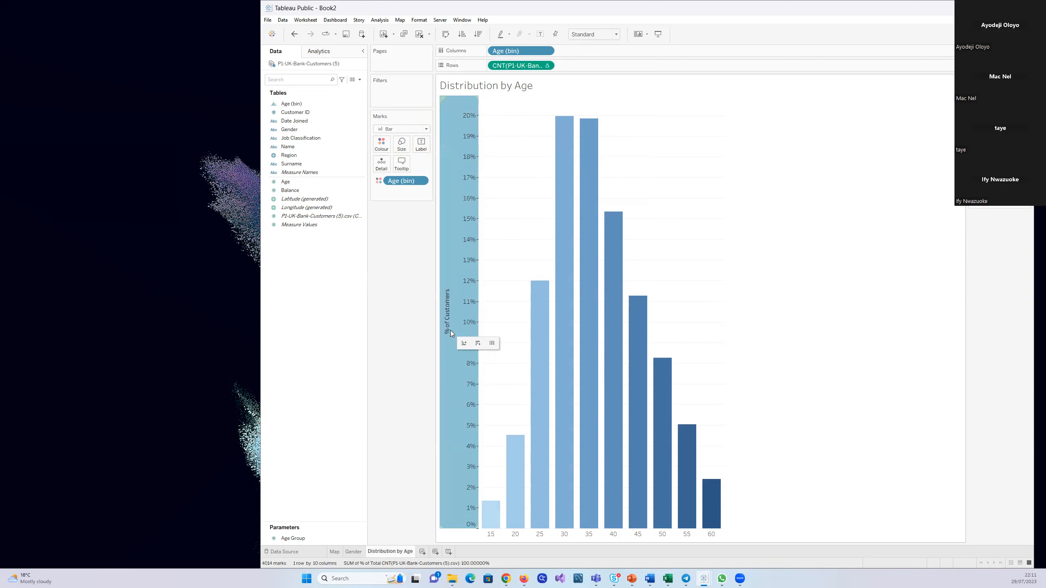
Format the % of Customers axis font as 12 pt bold
right_click(450, 331)
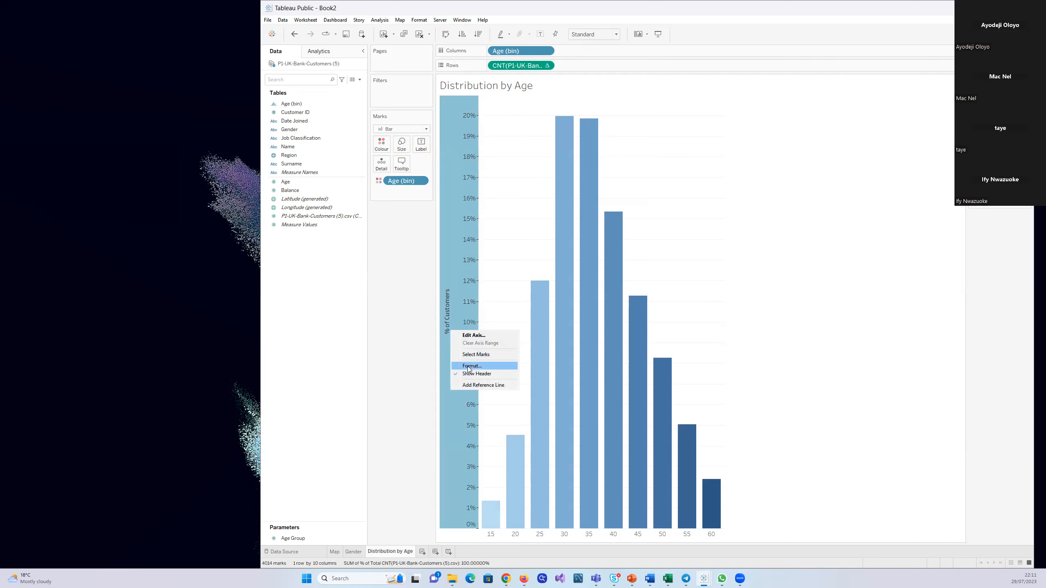
left_click(468, 366)
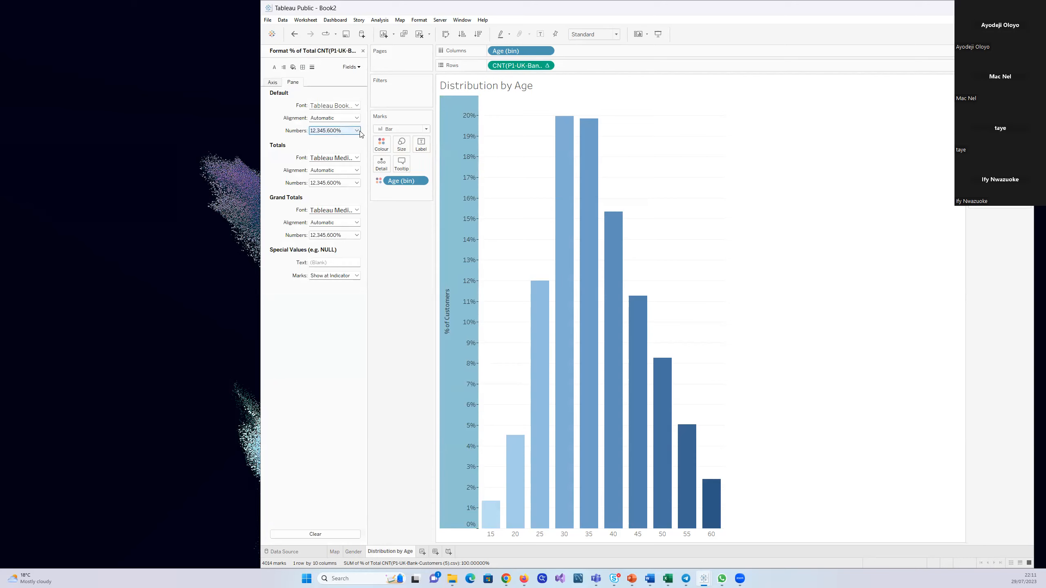
left_click(272, 81)
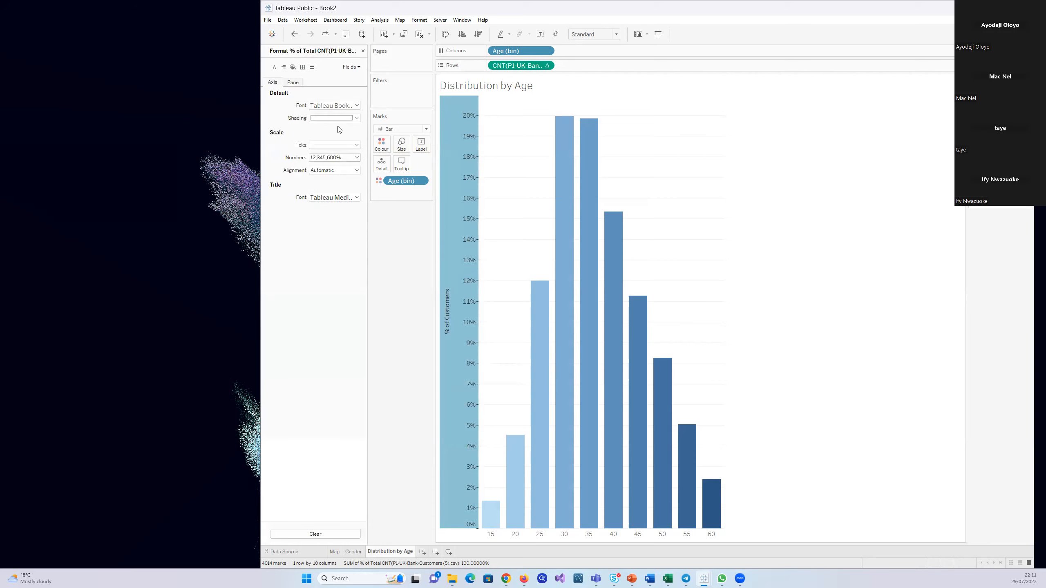
left_click(357, 107)
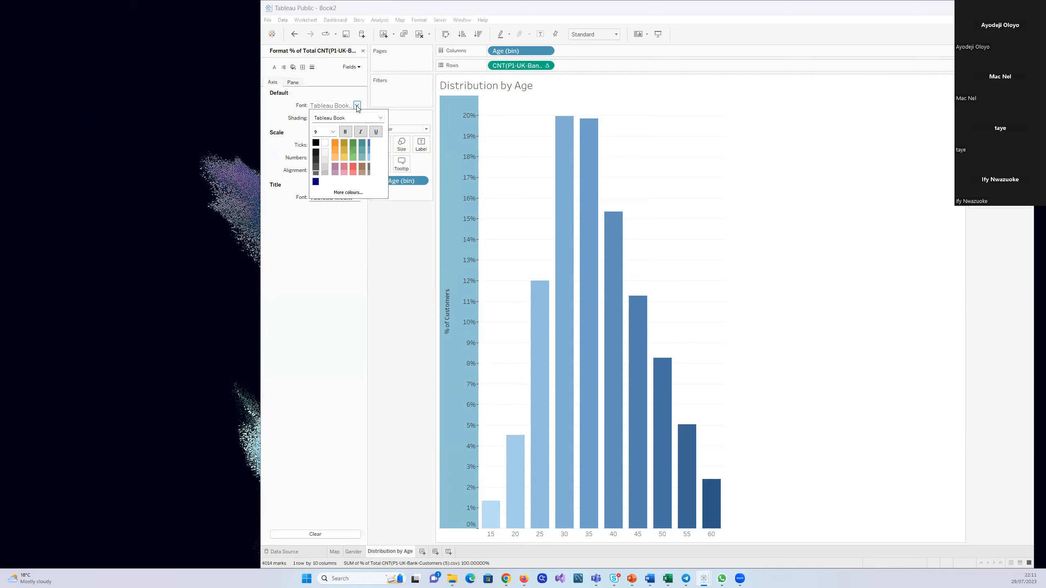
left_click(332, 132)
left_click(321, 163)
left_click(346, 132)
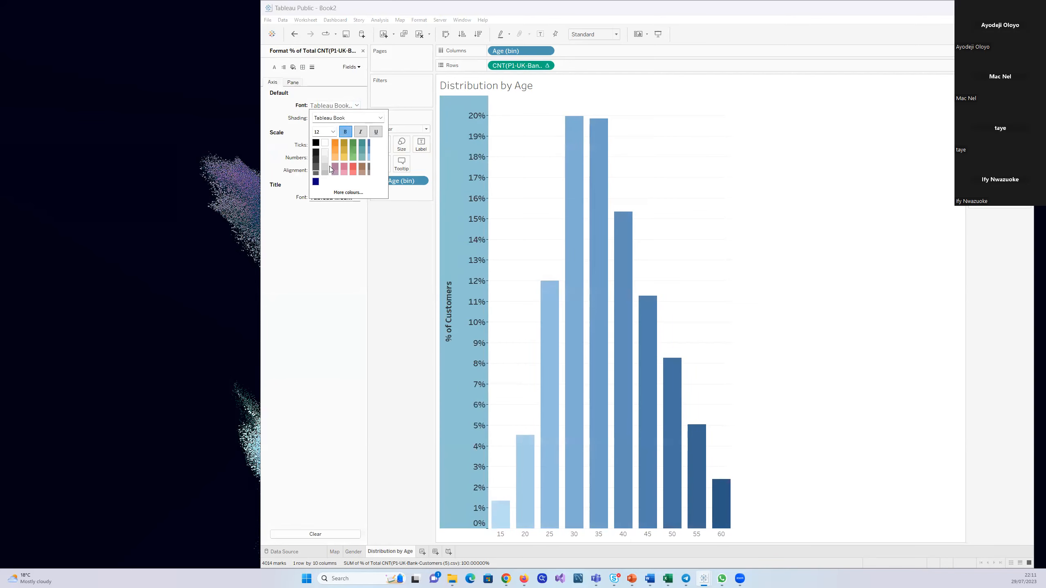
left_click(391, 294)
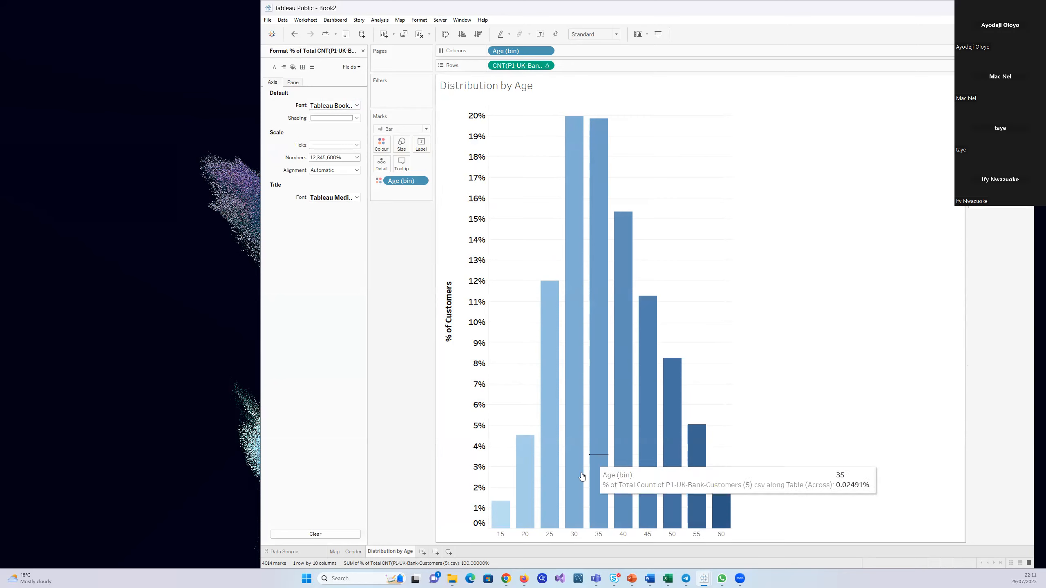
Add a new worksheet and create bins from the Balance field with a bin size of 10000
left_click(422, 551)
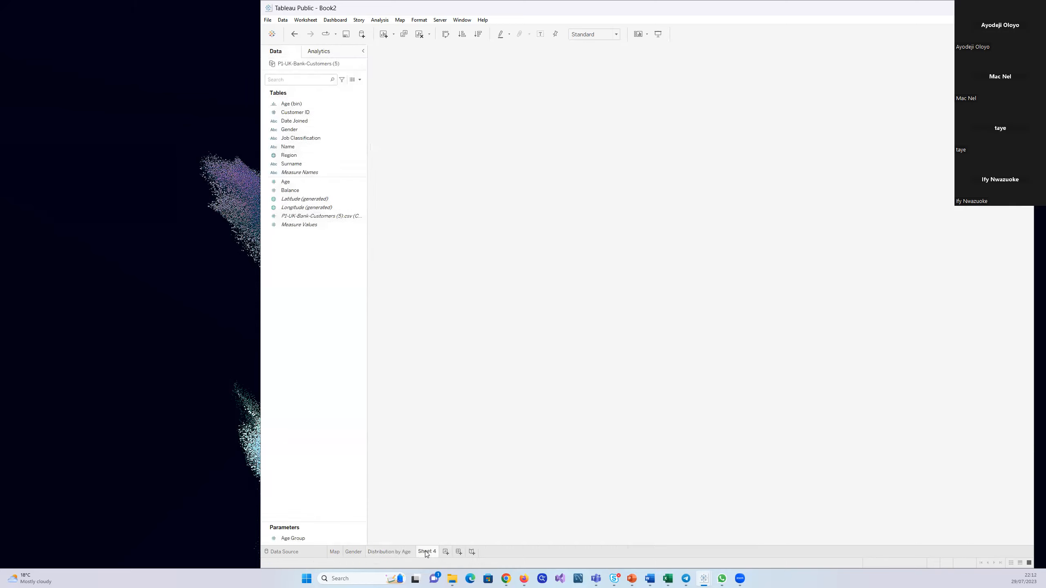
left_click(291, 190)
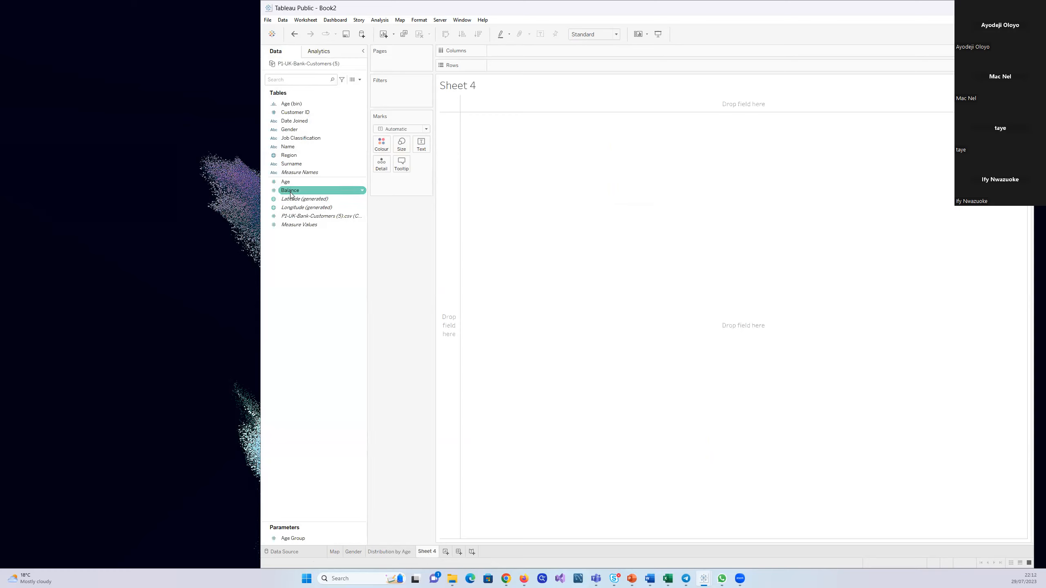
left_click(527, 272)
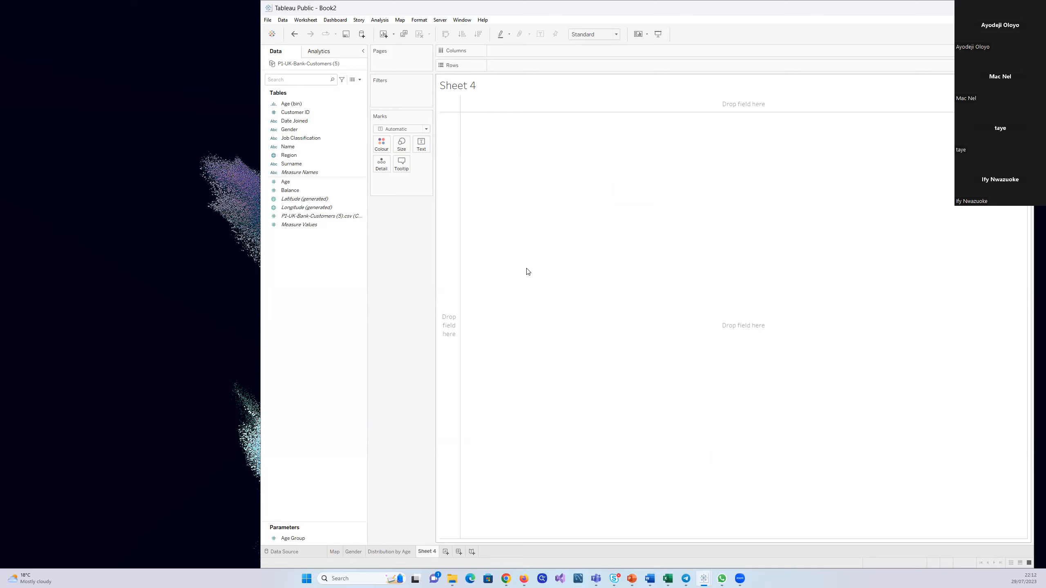
left_click(359, 190)
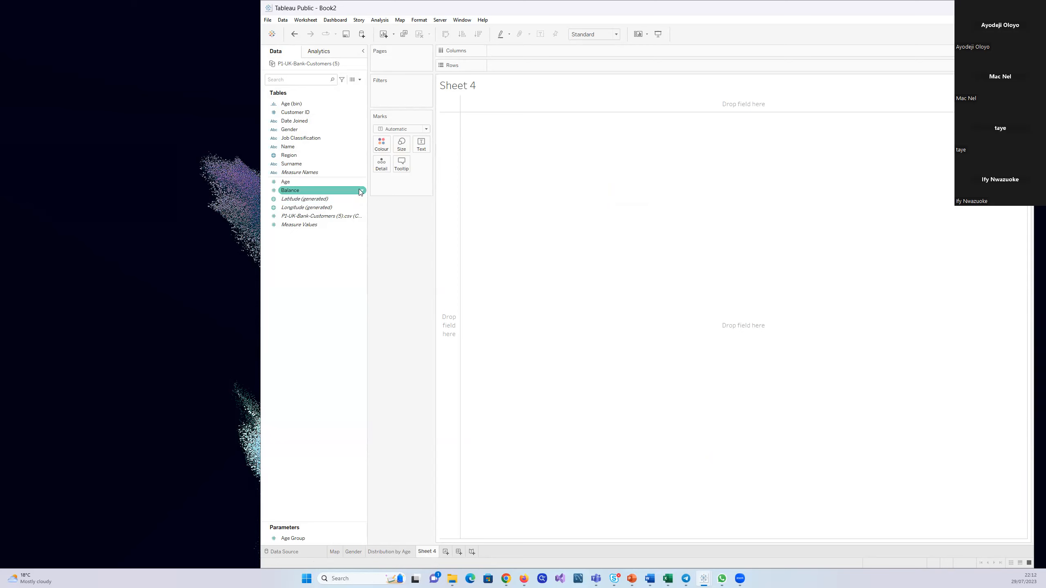
left_click(361, 191)
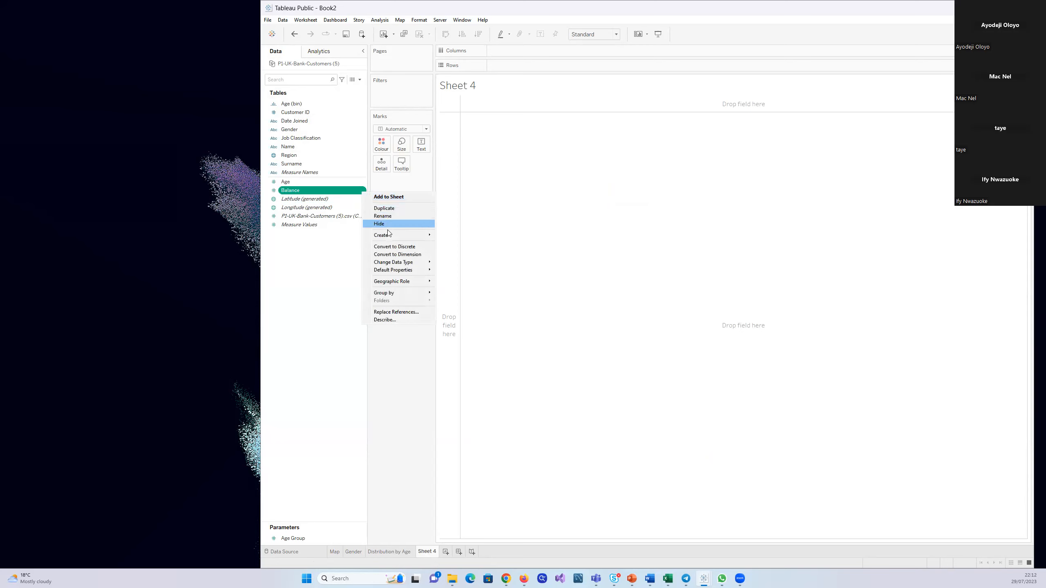
mouse_move(398, 237)
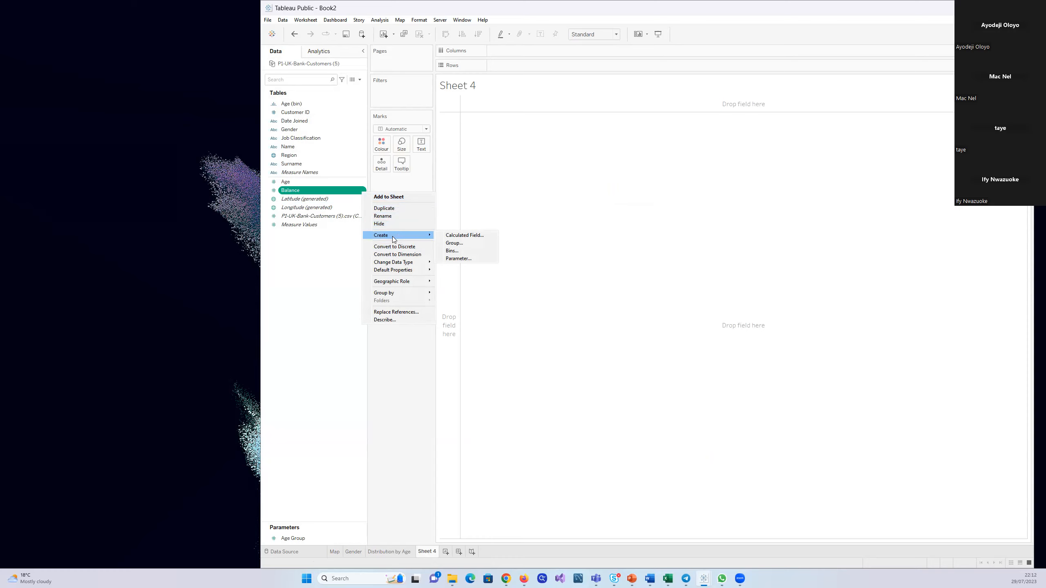
left_click(457, 251)
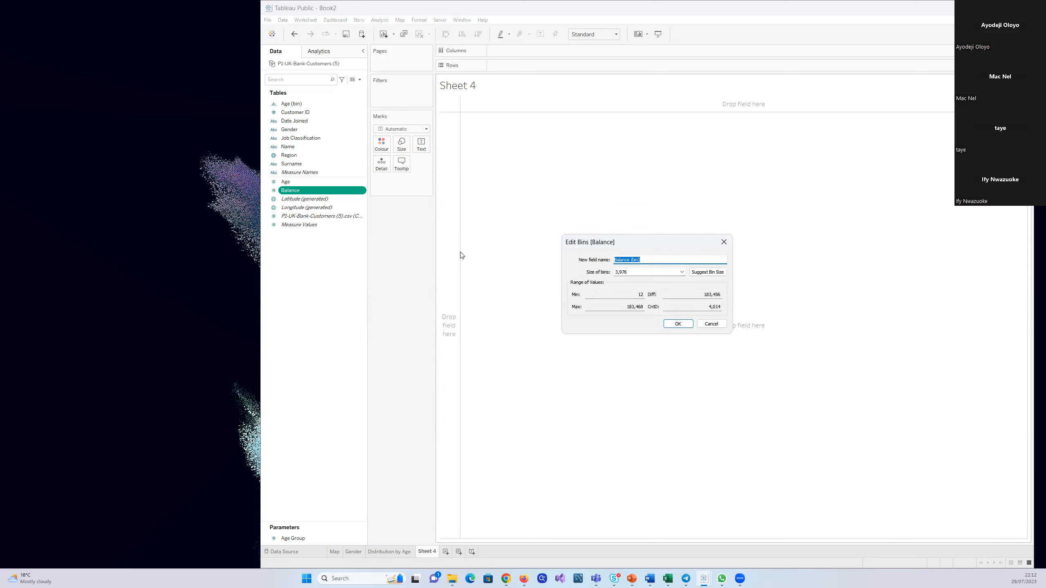
left_click(671, 272)
key("BackSpace")
key("BackSpace")
key("BackSpace")
left_click(679, 324)
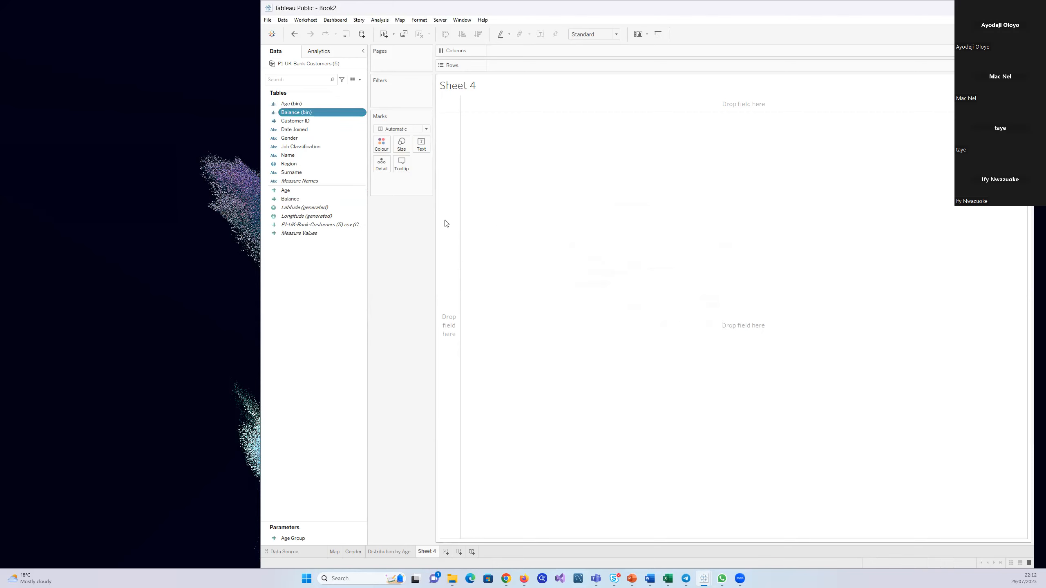
Place Balance (bin) in Columns and the P1-UK-Bank-Customers count in Rows to chart customers per balance band
left_click_drag(366, 116, 508, 104)
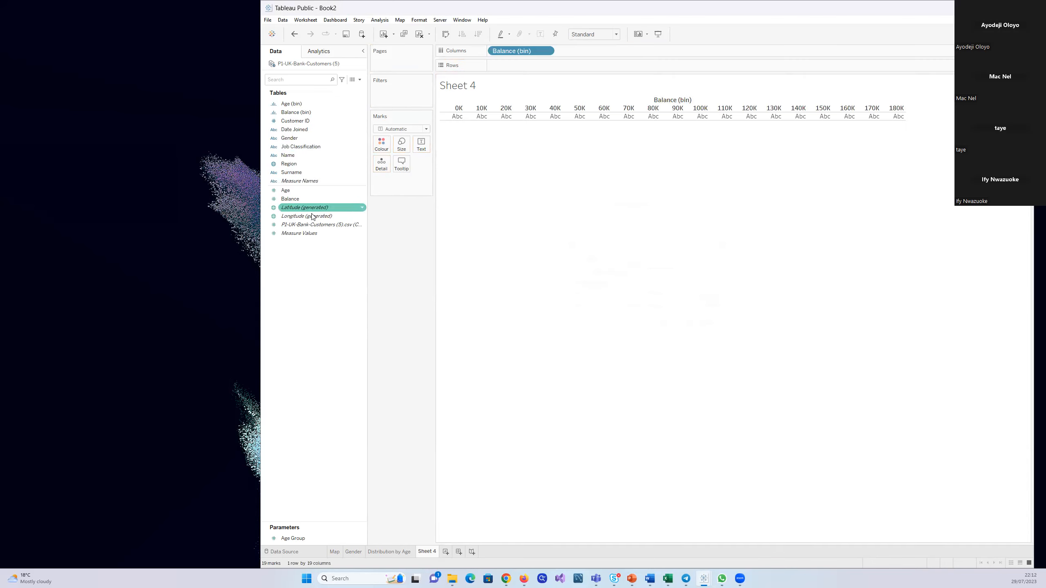
left_click_drag(299, 226, 464, 119)
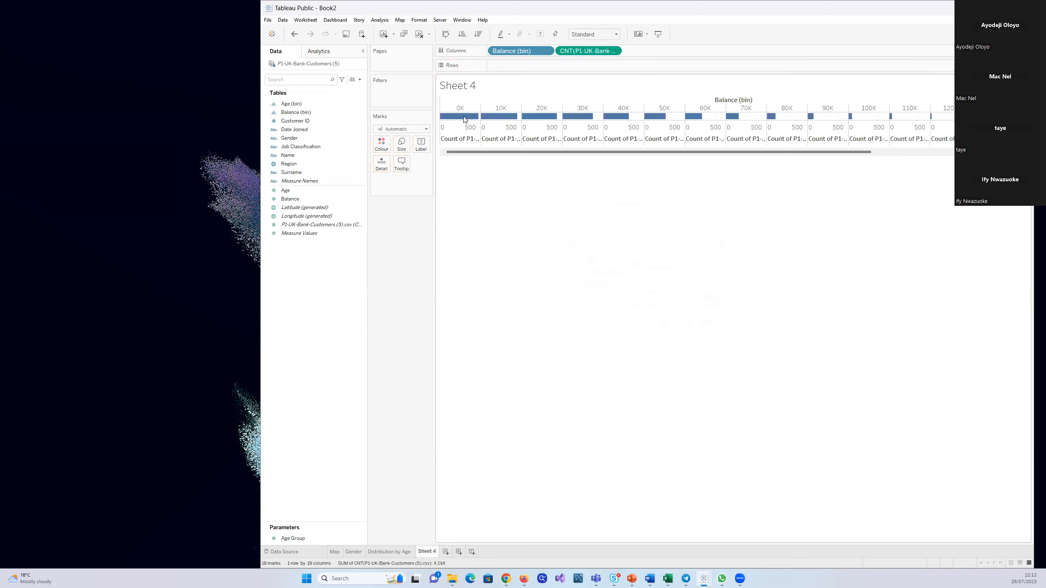
left_click_drag(575, 52, 529, 63)
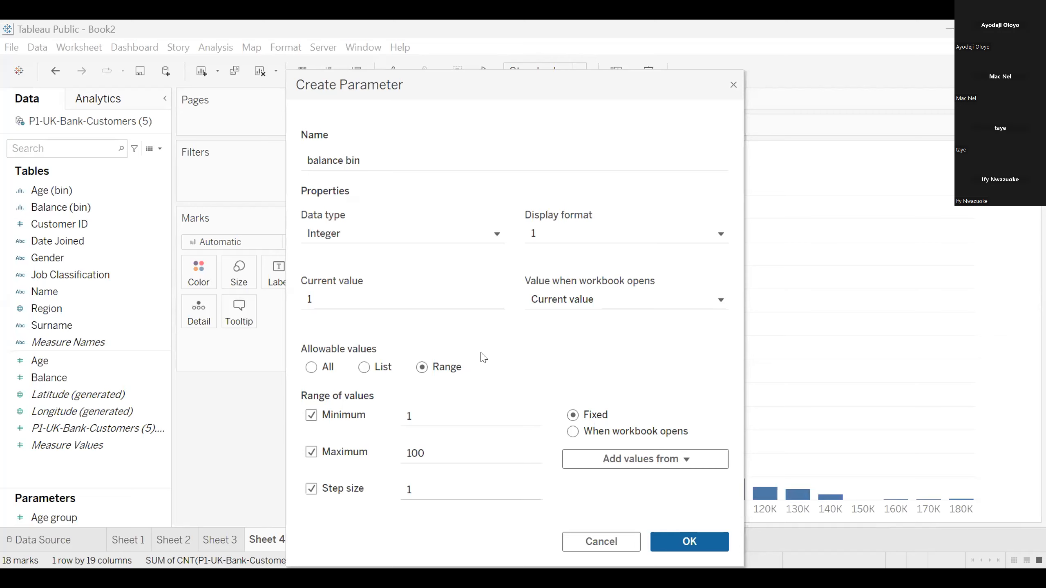
Name the new integer parameter "balance group" and enter 1 as its current value
left_click(332, 296)
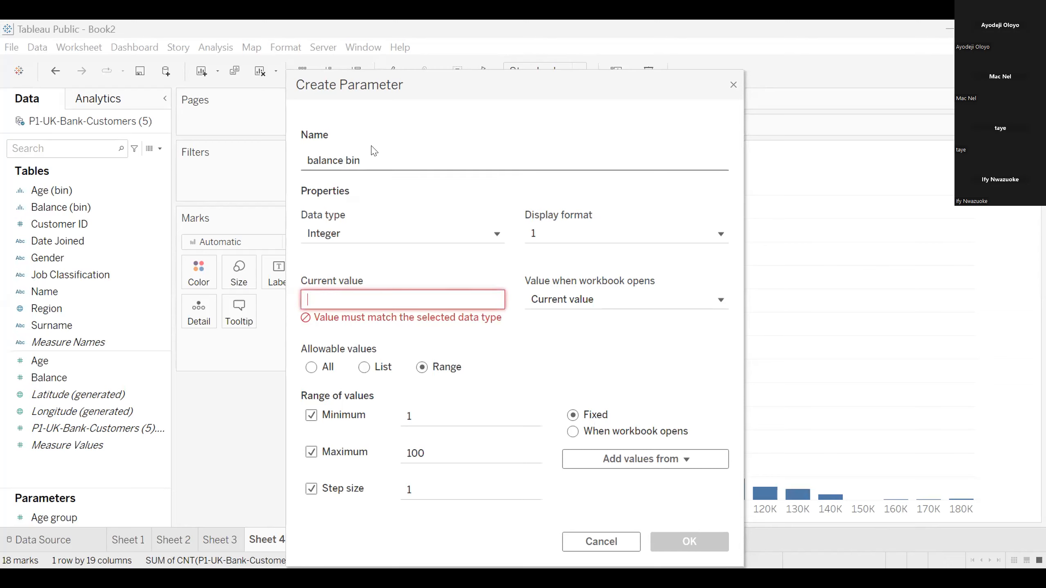
left_click(369, 158)
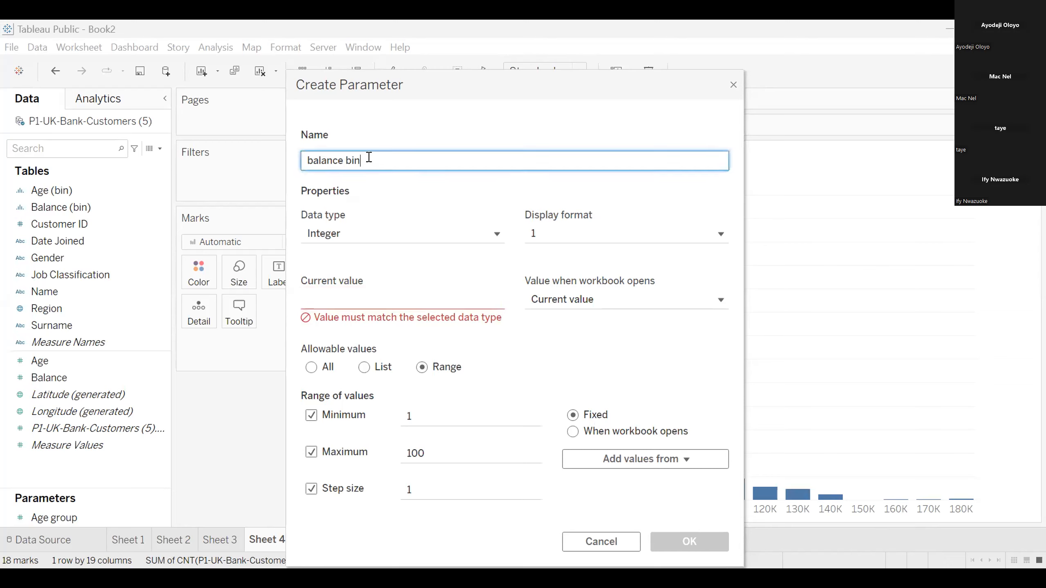
key("BackSpace")
key("BackSpace")
key("BackSpace")
key("BackSpace")
key("BackSpace")
key("BackSpace")
key("BackSpace")
key("BackSpace")
key("BackSpace")
key("BackSpace")
key("BackSpace")
type("balance group")
left_click(316, 291)
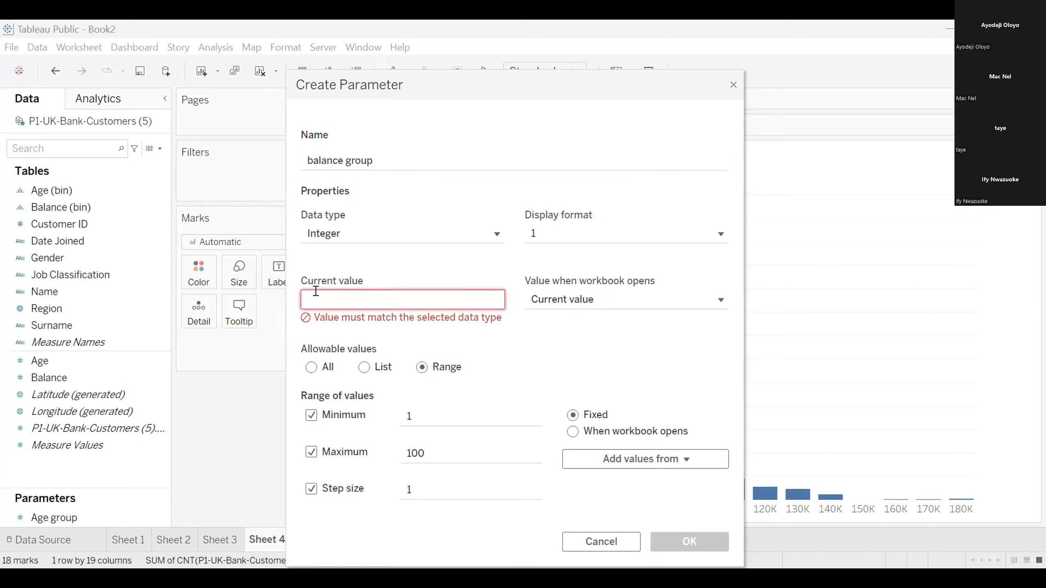
type("1")
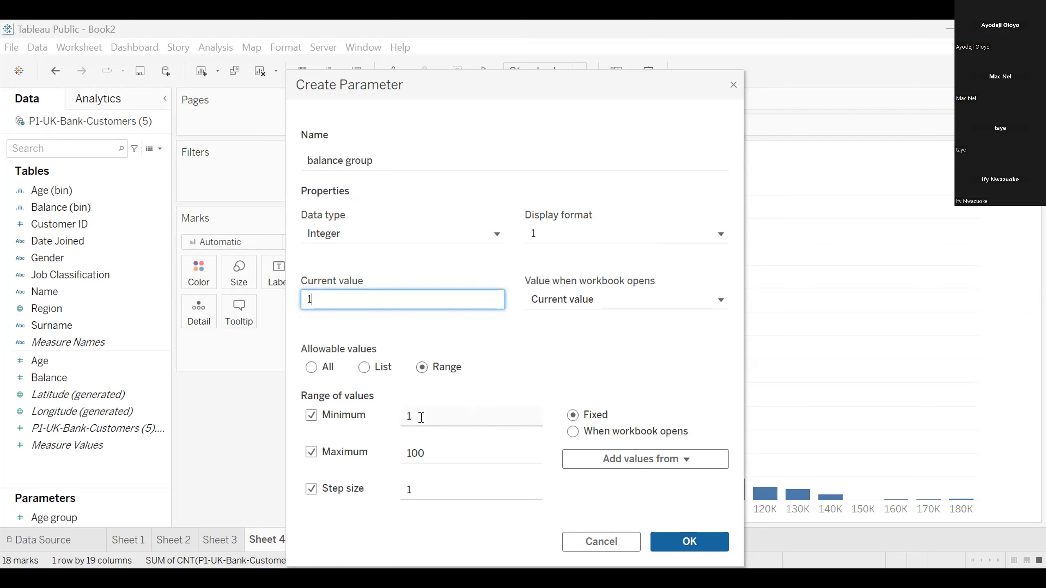
Clear the parameter's current value and set the minimum of its range to 0
key("BackSpace")
left_click(418, 415)
key("BackSpace")
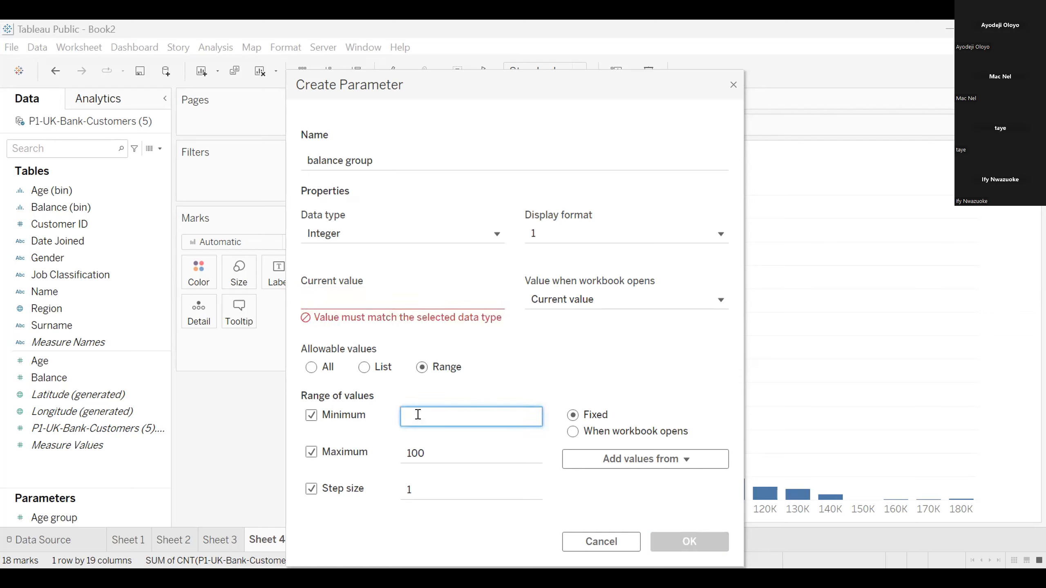
type("100")
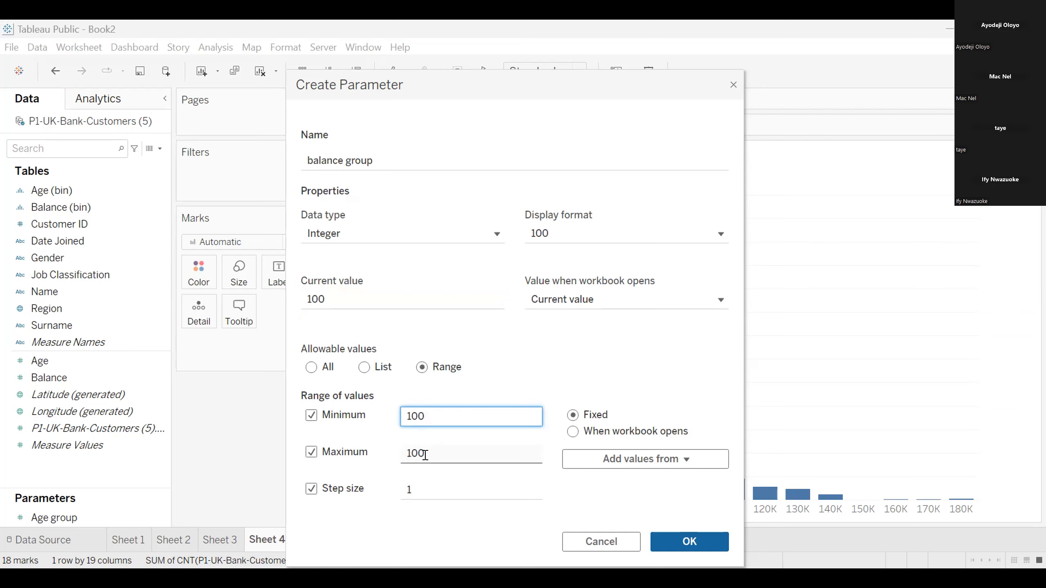
type("0")
key("BackSpace")
key("BackSpace")
key("BackSpace")
key("BackSpace")
type("0")
left_click(433, 467)
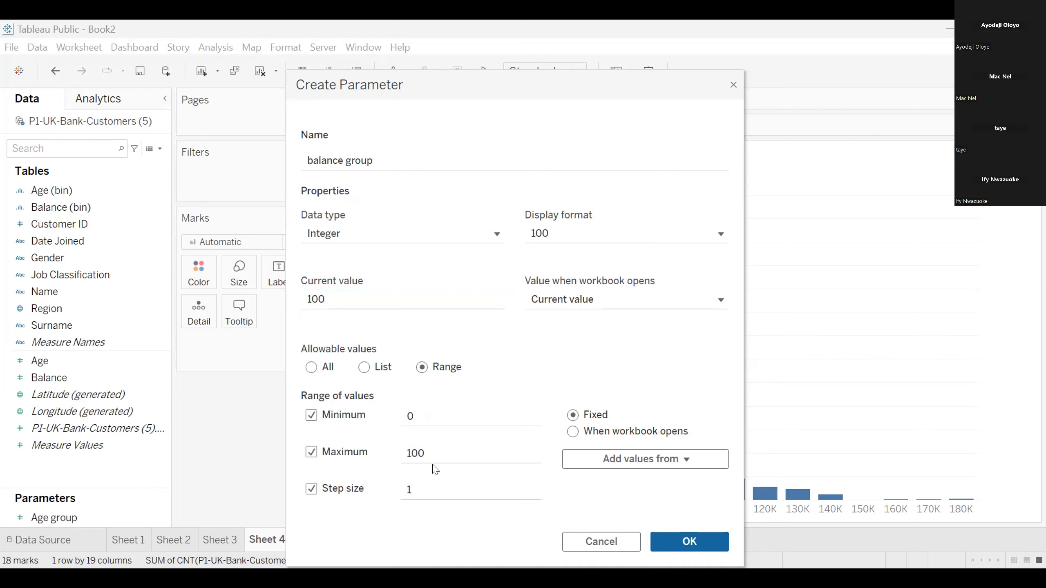
Set the maximum of the balance group parameter's range to 180,000
left_click(430, 452)
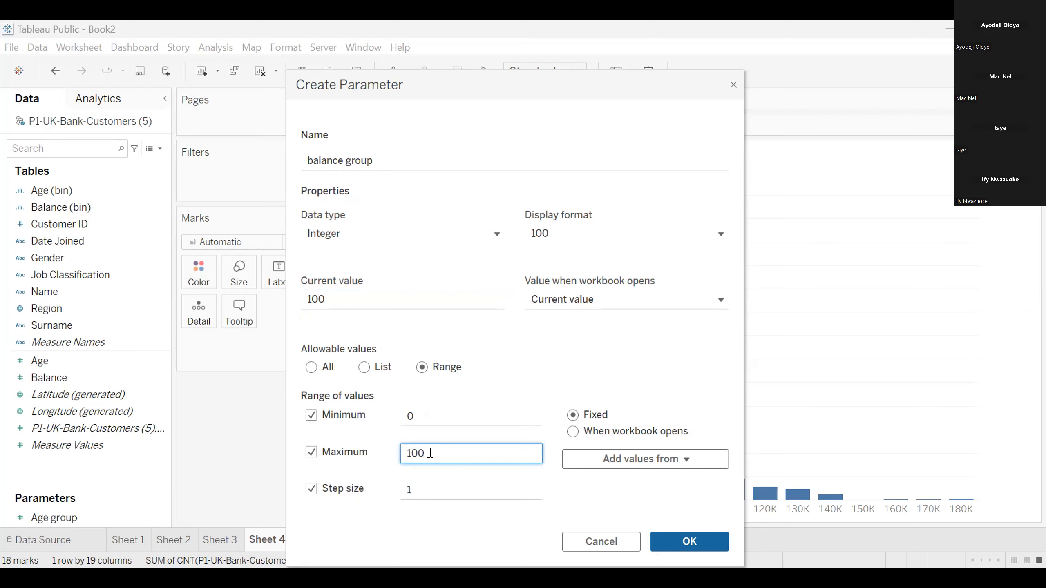
key("BackSpace")
key("BackSpace")
key("BackSpace")
type("180 000")
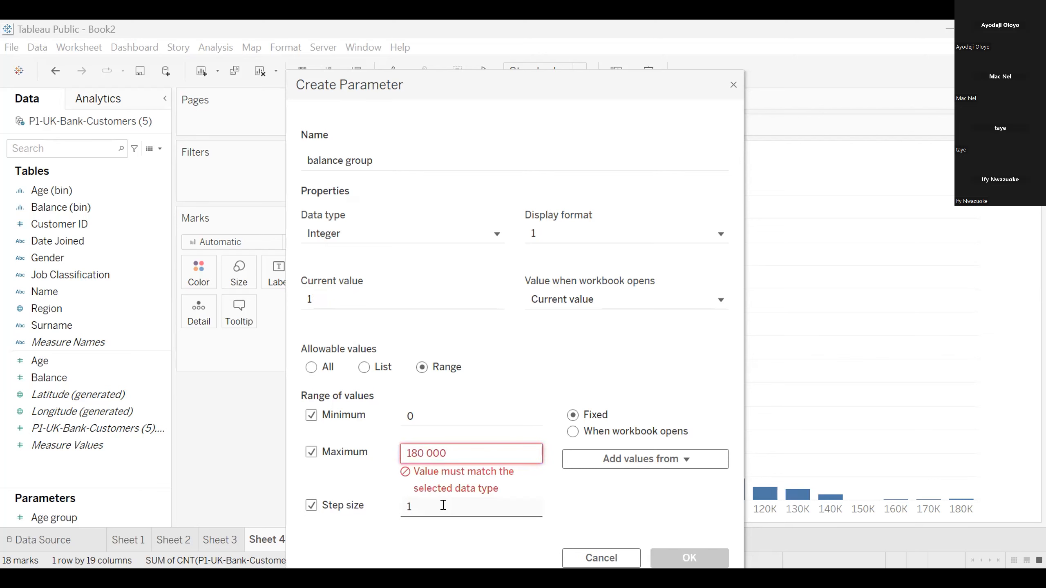
left_click(426, 451)
key("BackSpace")
Set the parameter's step size to 5000 and create the balance group parameter
left_click(413, 499)
left_click(416, 486)
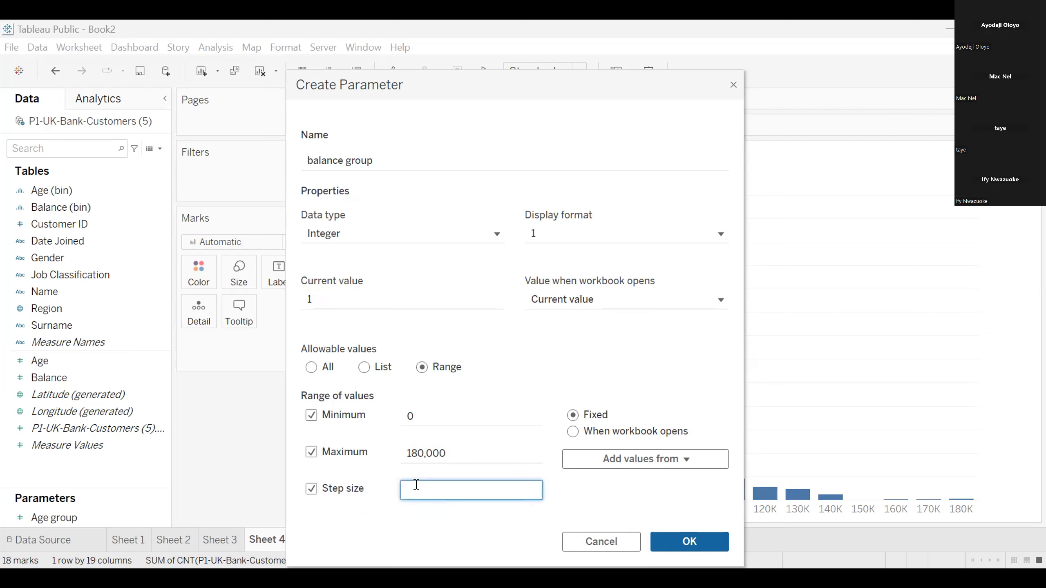
type("5")
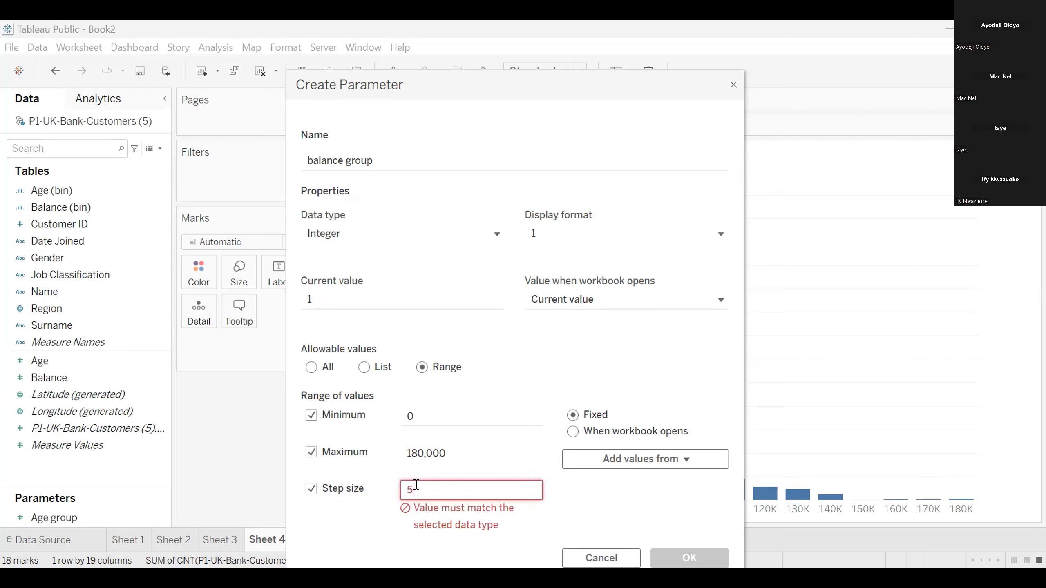
type("000")
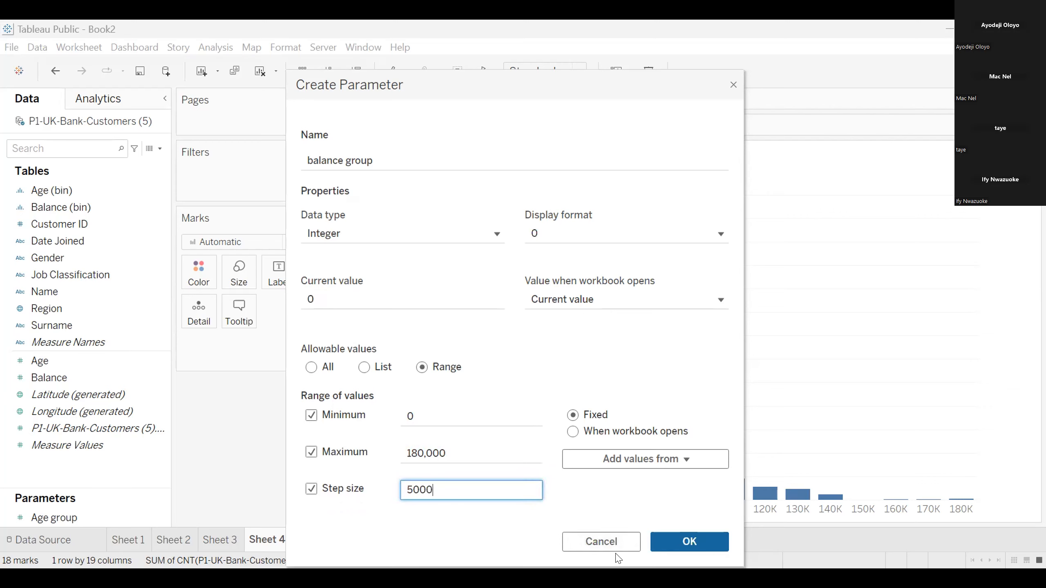
left_click(689, 541)
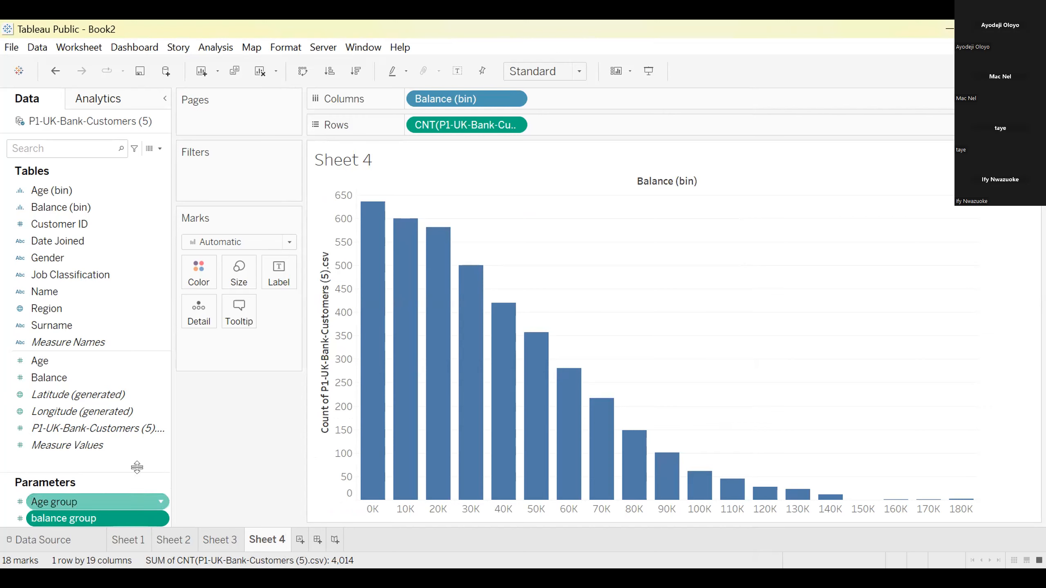
Edit Balance (bin) so that its bin size is controlled by the balance group parameter
right_click(134, 210)
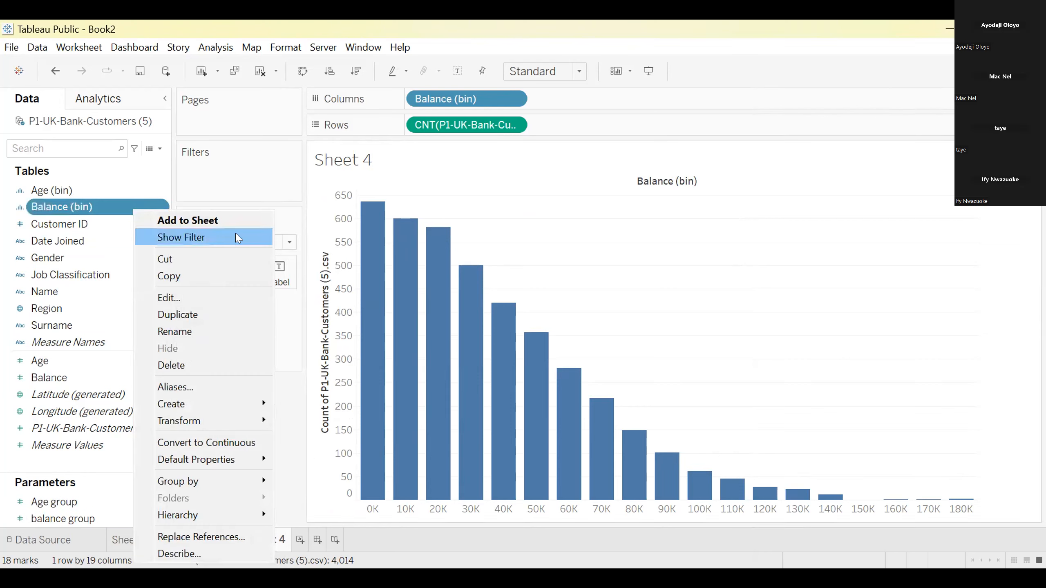
left_click(210, 297)
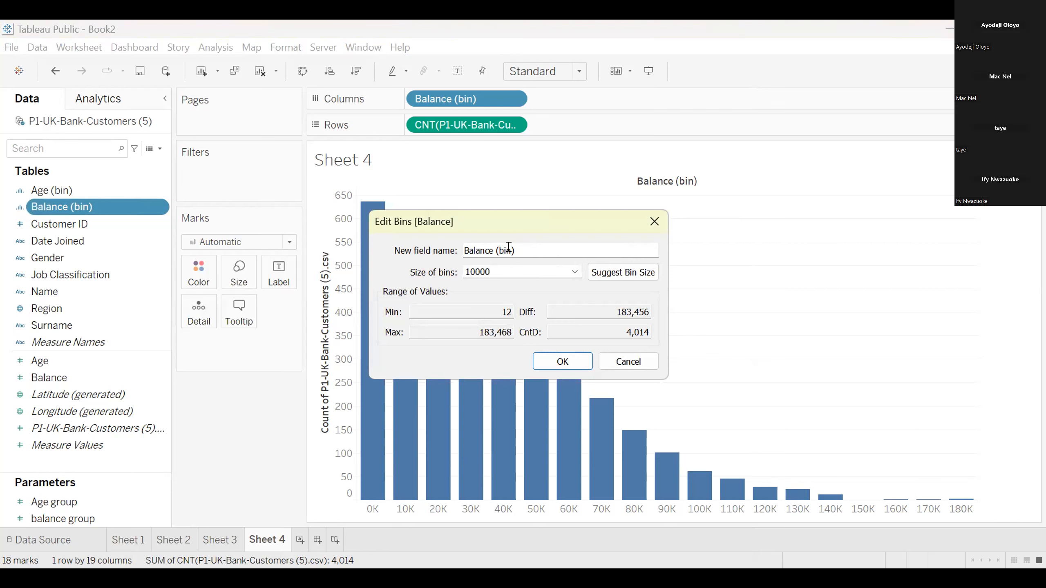
left_click(575, 272)
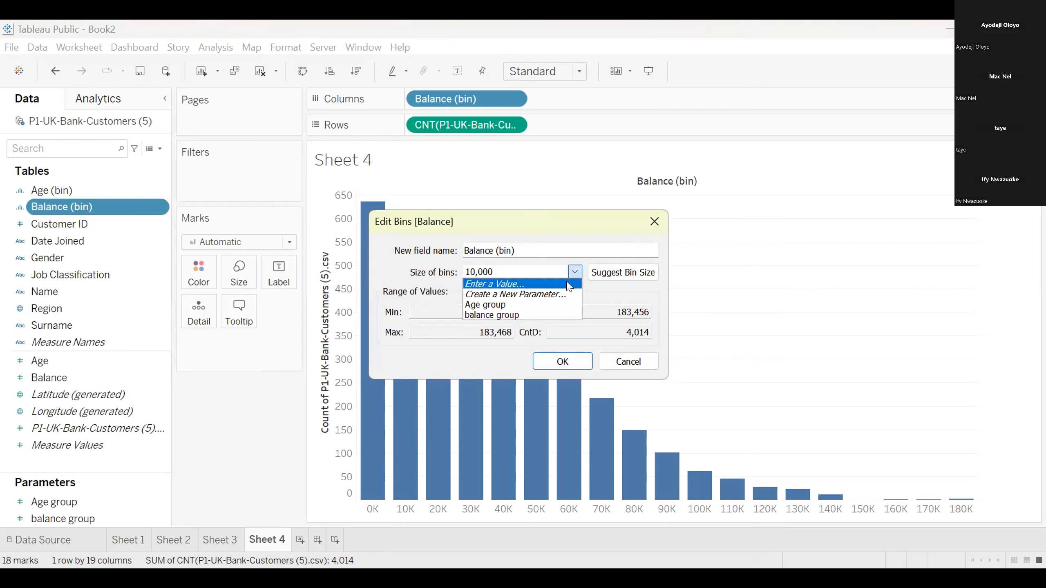
left_click(545, 315)
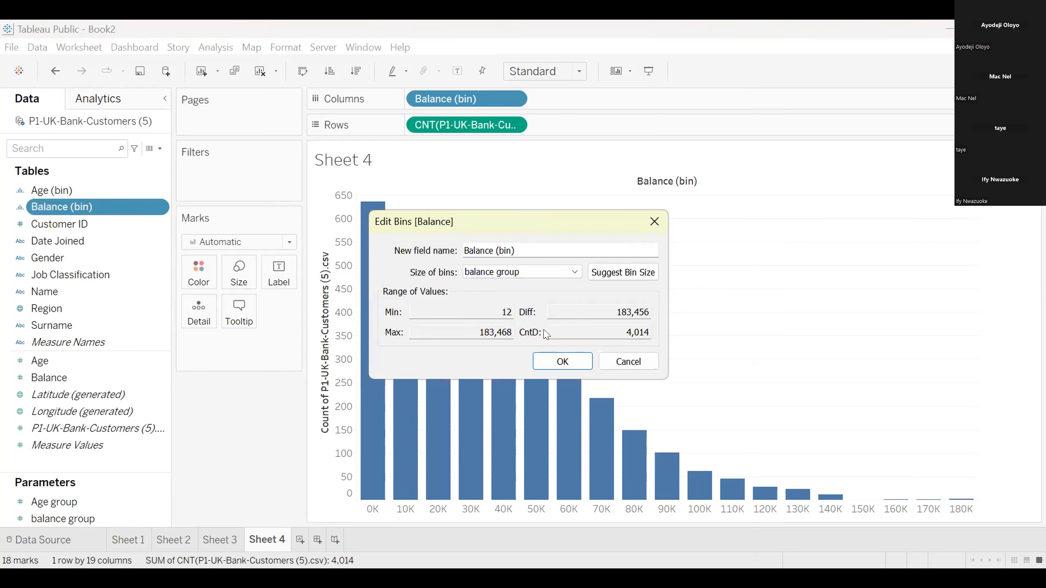
left_click(561, 362)
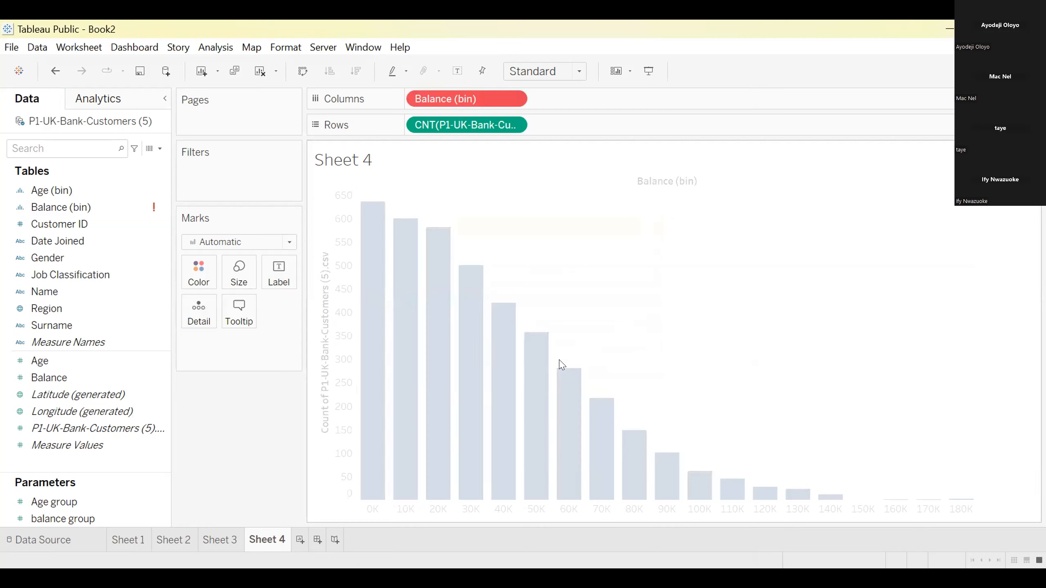
Edit Balance (bin) to use a fixed bin size of 10,000 instead of the balance group parameter
left_click(156, 208)
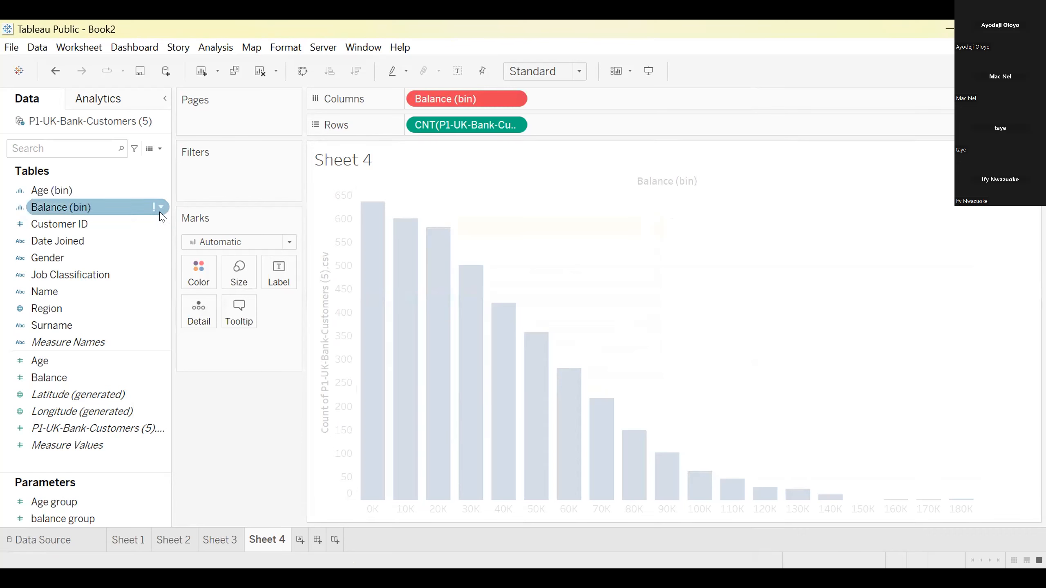
right_click(154, 208)
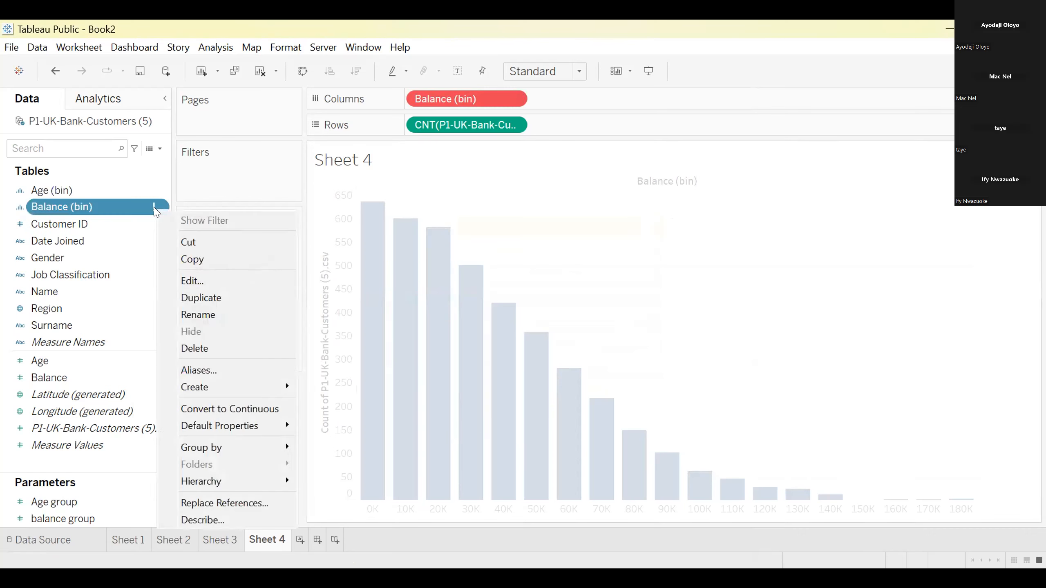
left_click(130, 238)
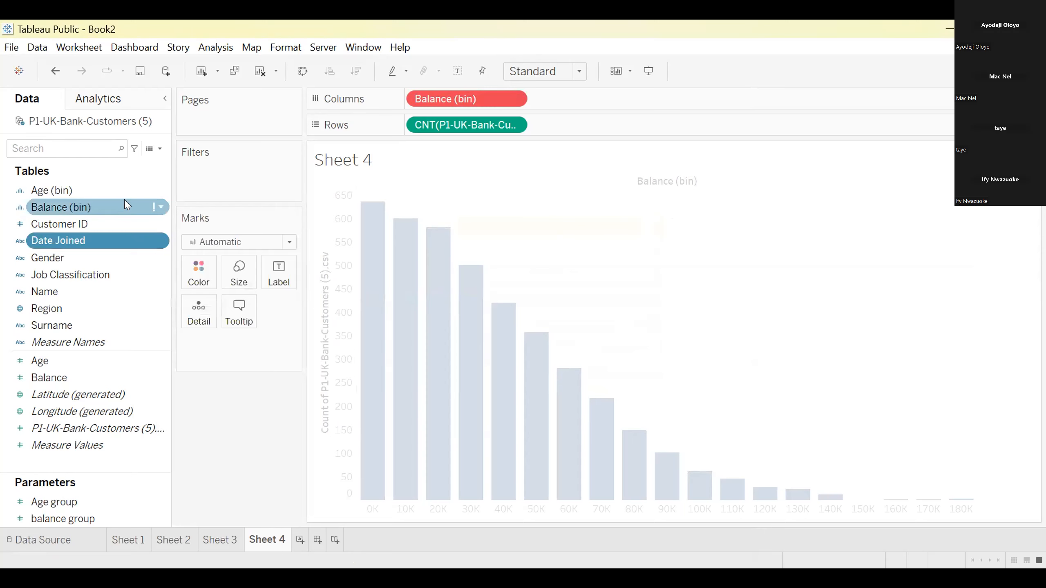
left_click(161, 207)
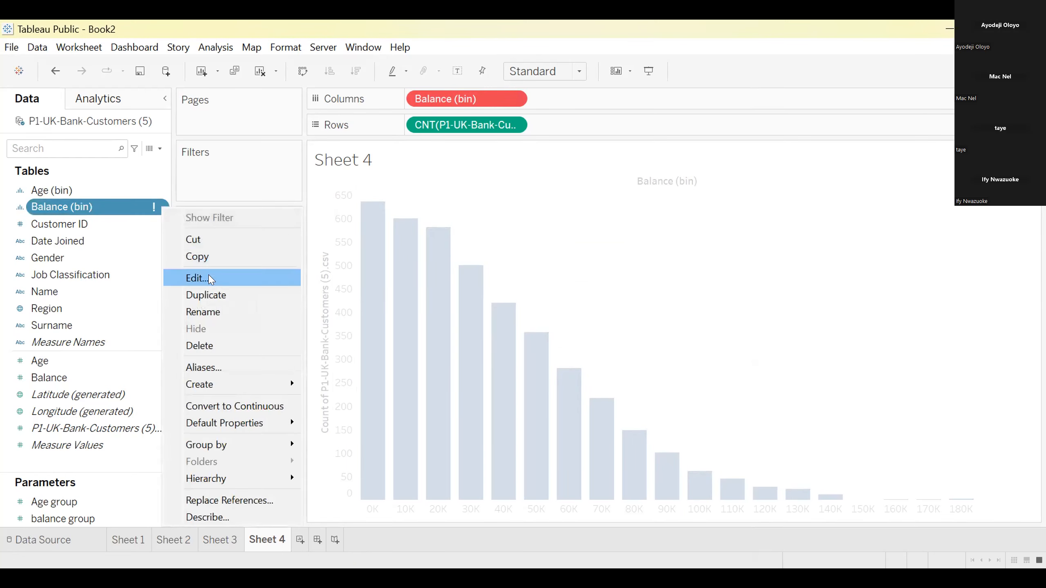
left_click(197, 278)
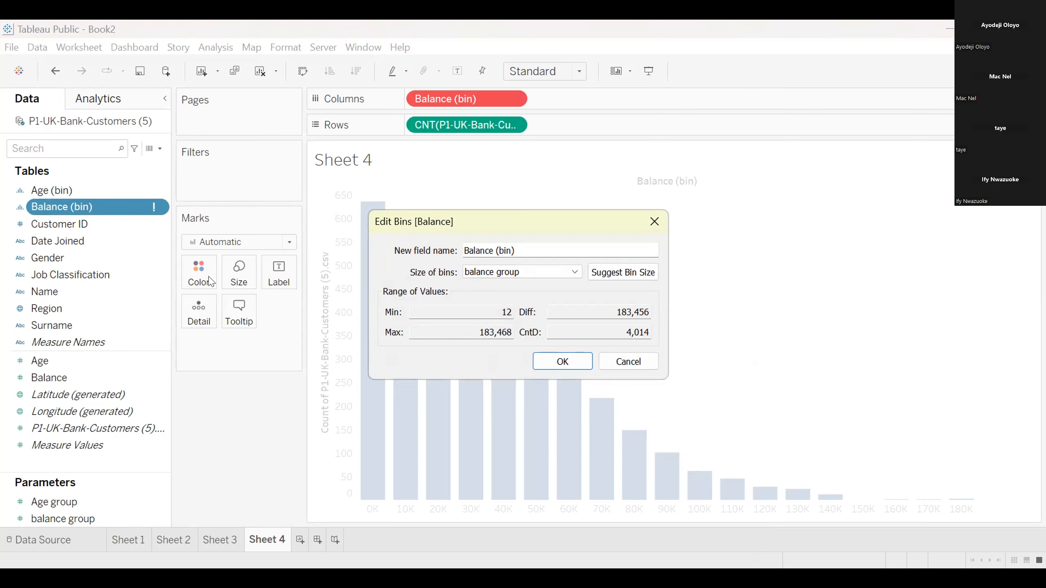
left_click(574, 273)
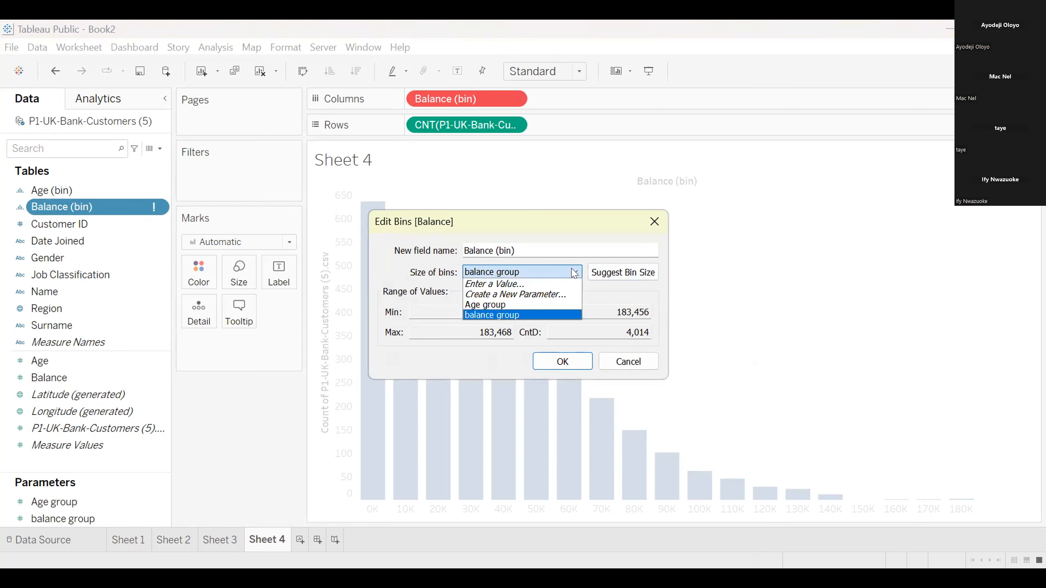
left_click(553, 284)
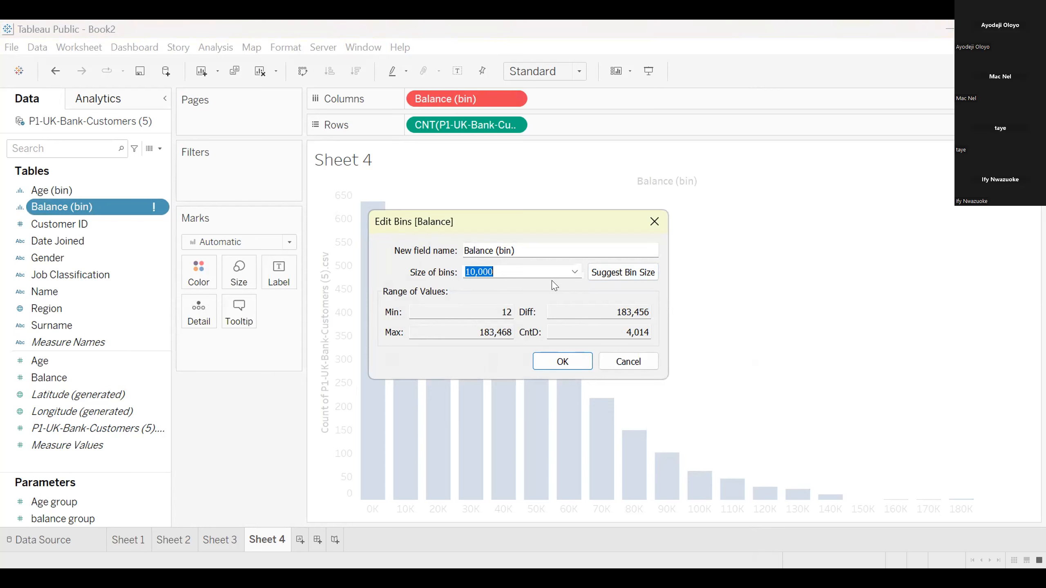
left_click(562, 360)
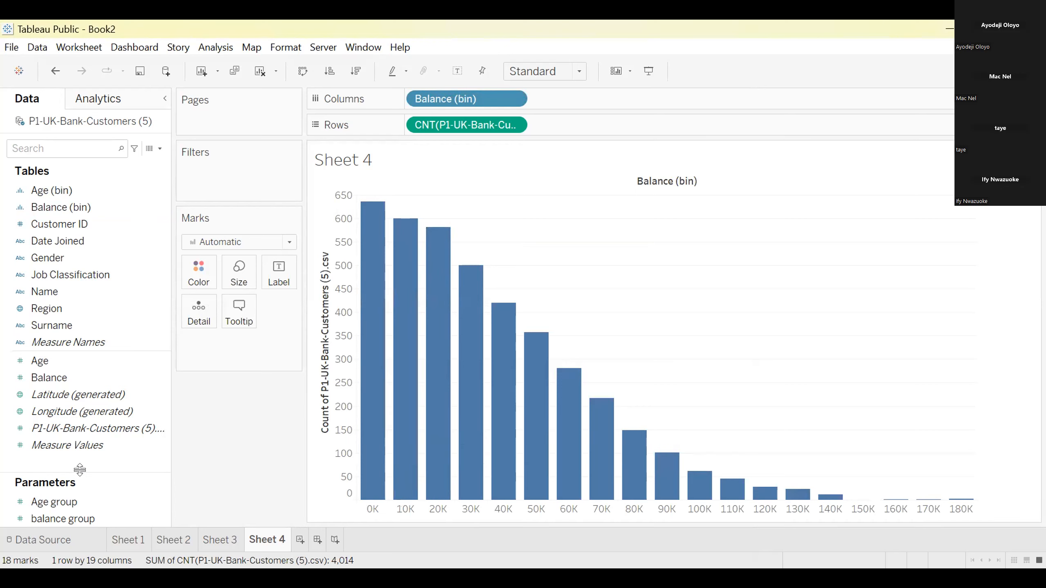
Edit the balance group parameter and set the minimum of its range to 1000
right_click(80, 521)
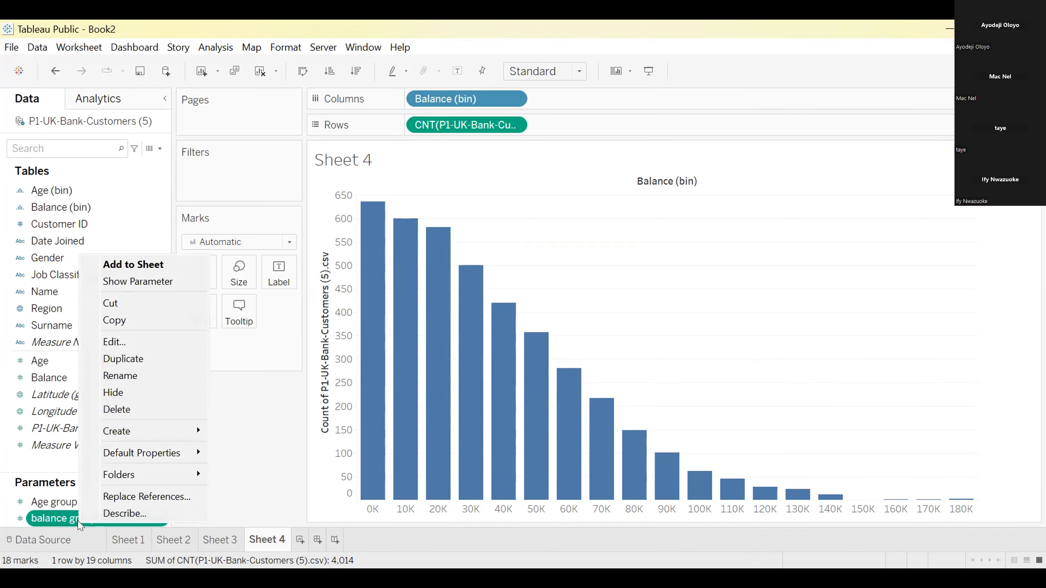
left_click(127, 341)
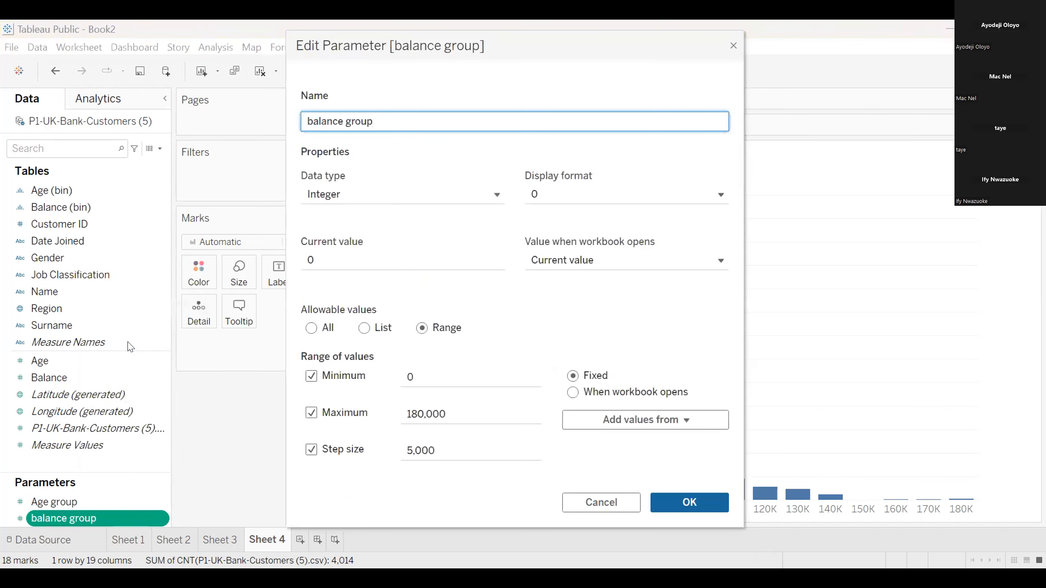
left_click(427, 377)
key("BackSpace")
type("100")
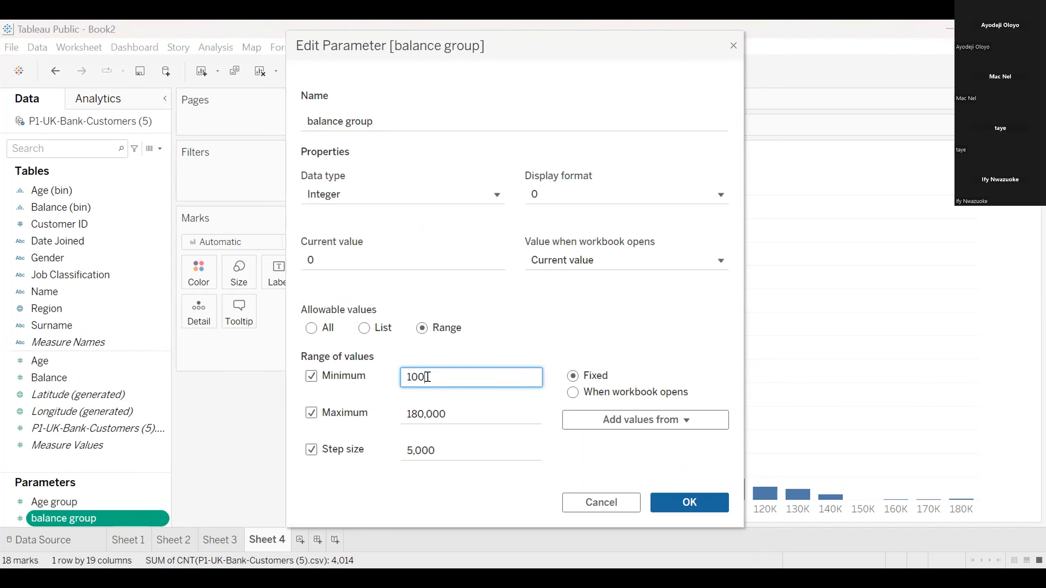
type("0")
left_click(689, 505)
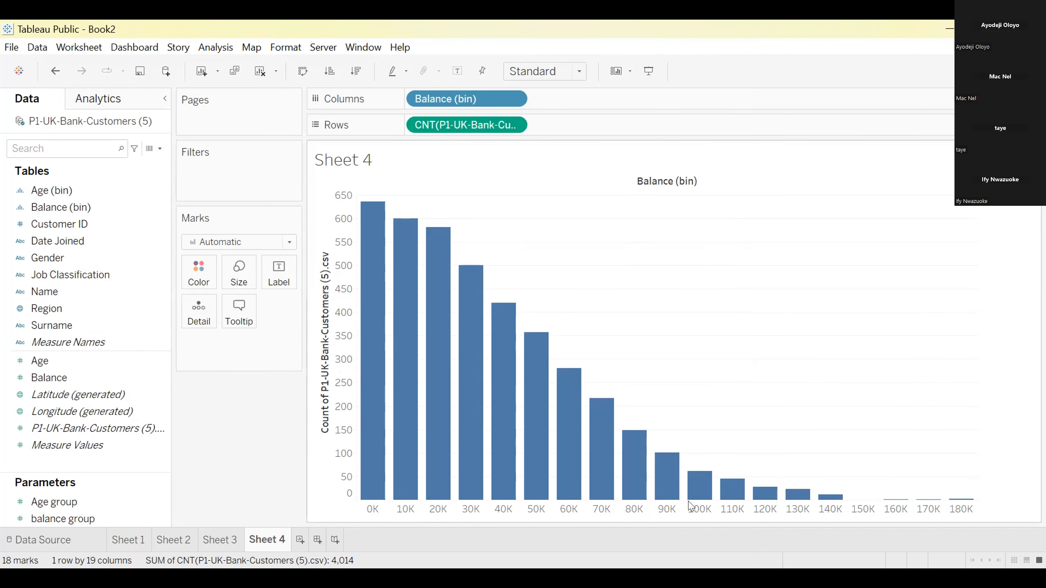
Edit Balance (bin) so that its bin size comes from the balance group parameter again
right_click(48, 208)
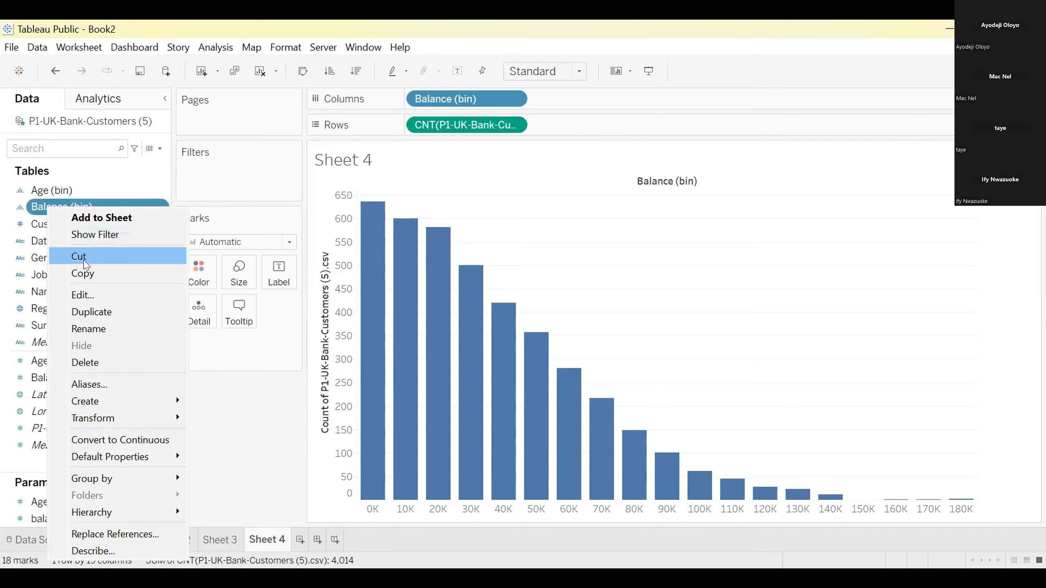
left_click(84, 295)
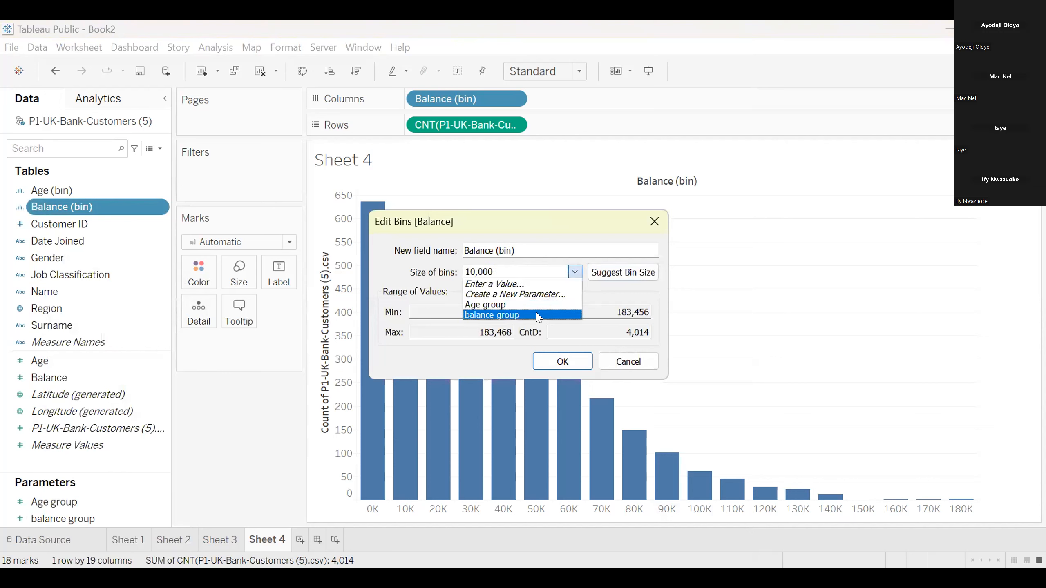
left_click(537, 316)
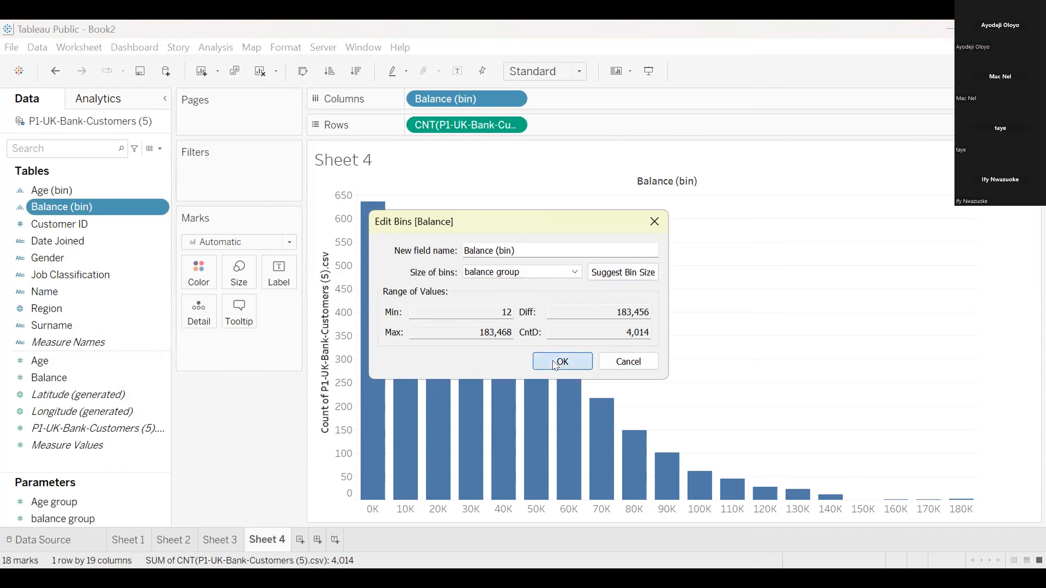
left_click(562, 361)
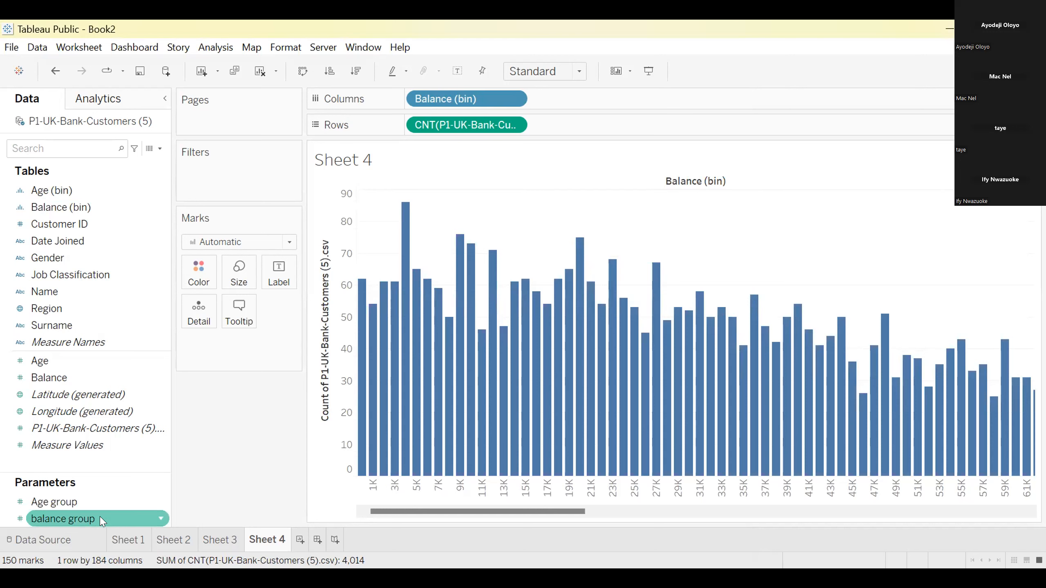
Check the bin size setting of Balance (bin) and review the balance group parameter's current value and range
right_click(72, 213)
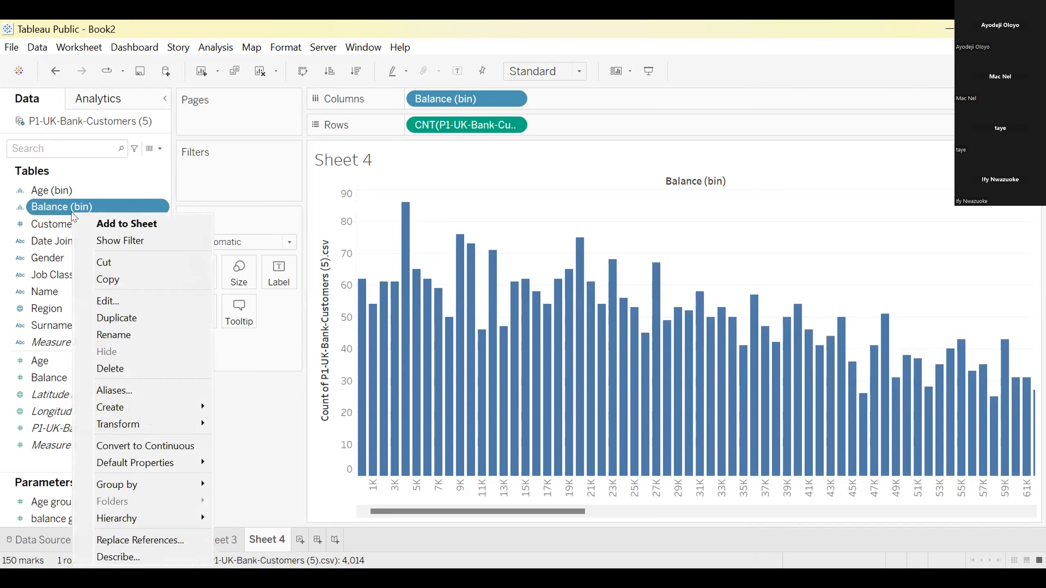
left_click(150, 301)
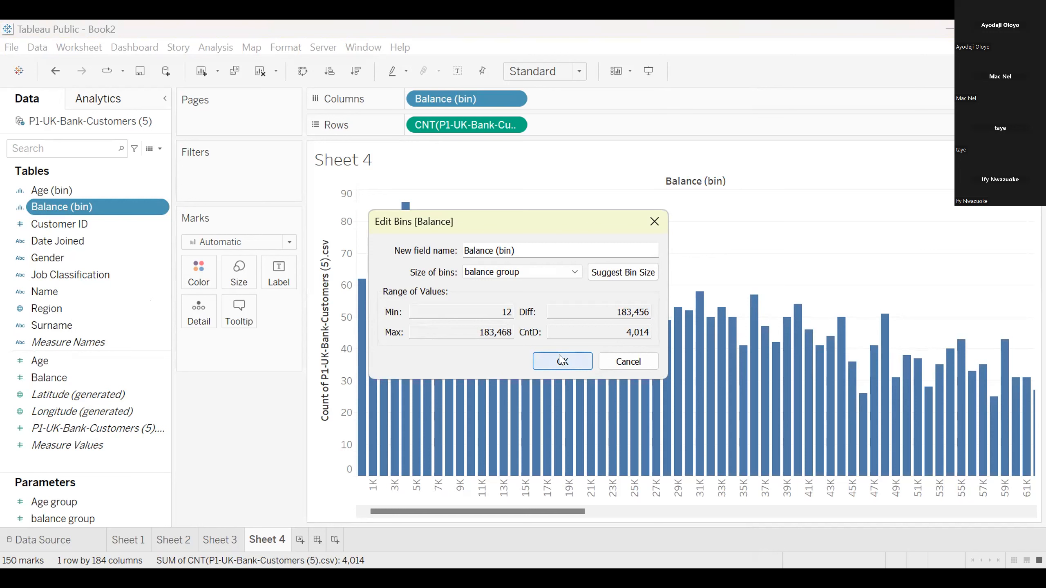
left_click(574, 273)
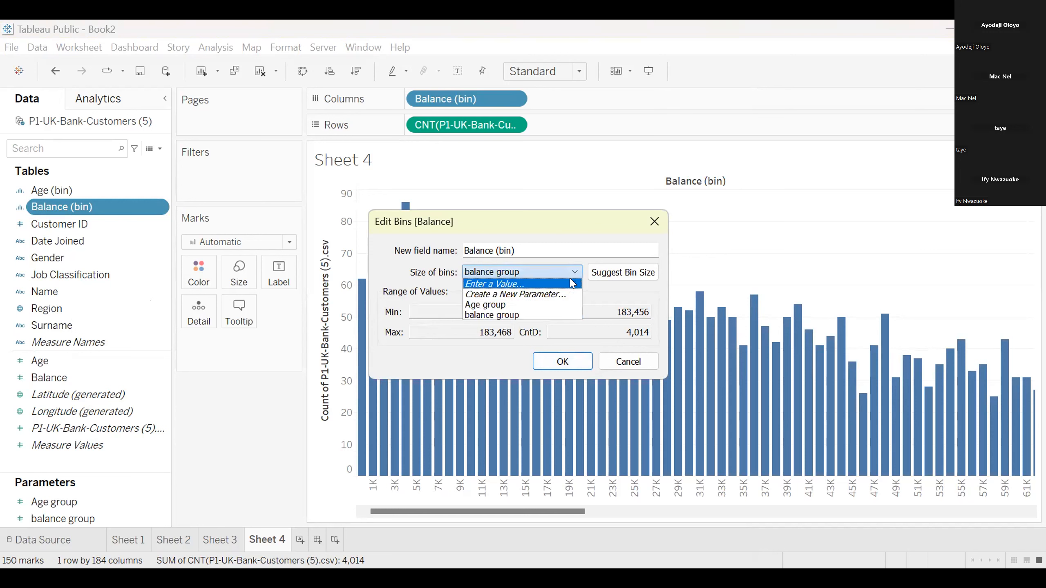
left_click(555, 316)
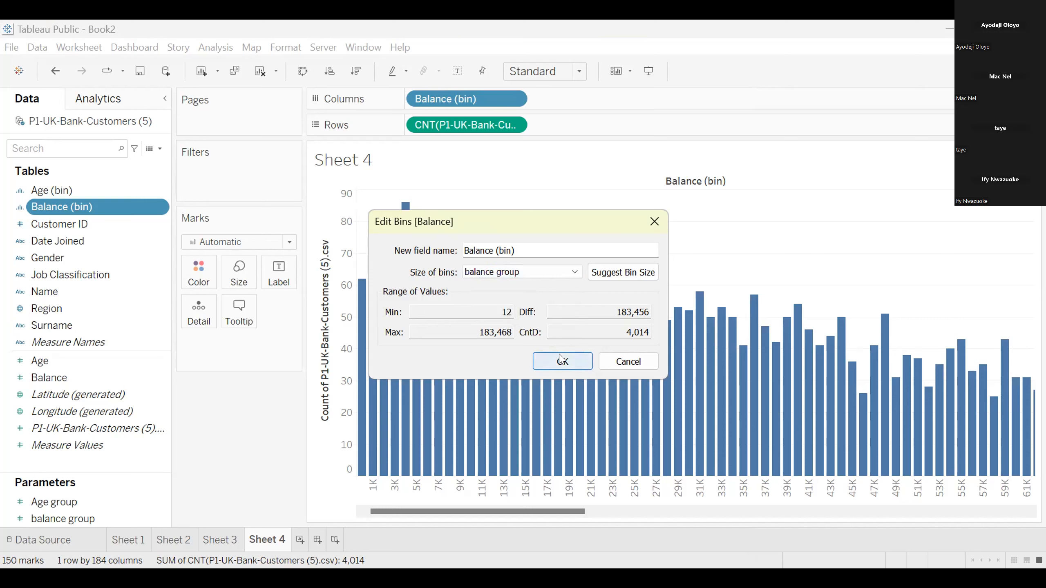
left_click(562, 363)
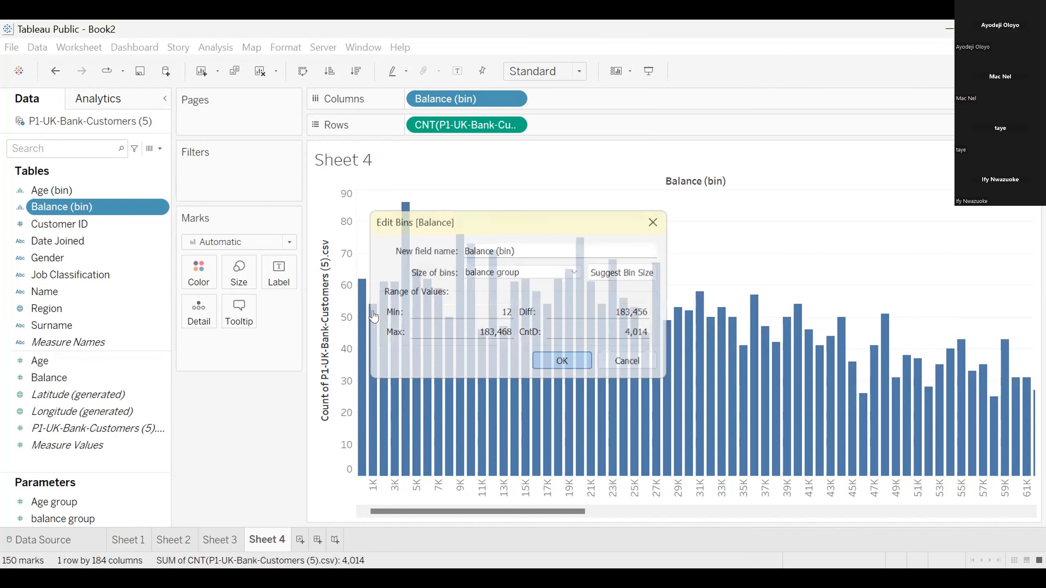
right_click(75, 517)
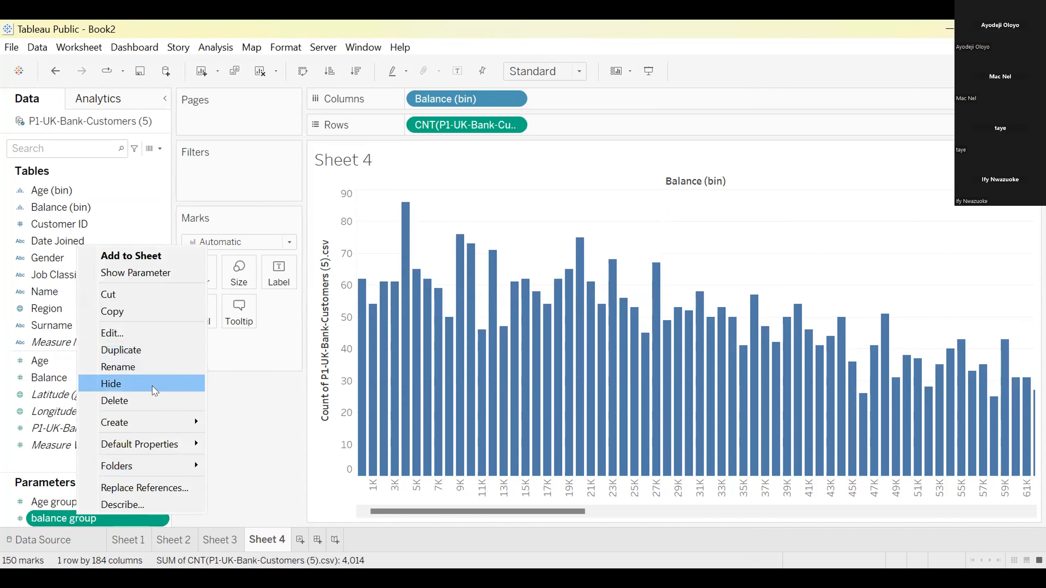
left_click(143, 332)
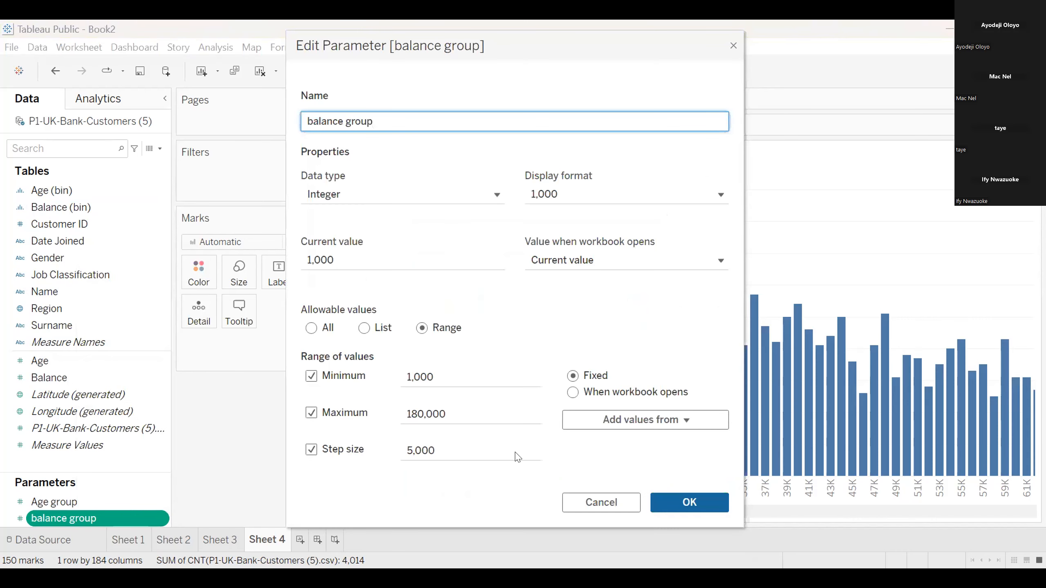
left_click(689, 503)
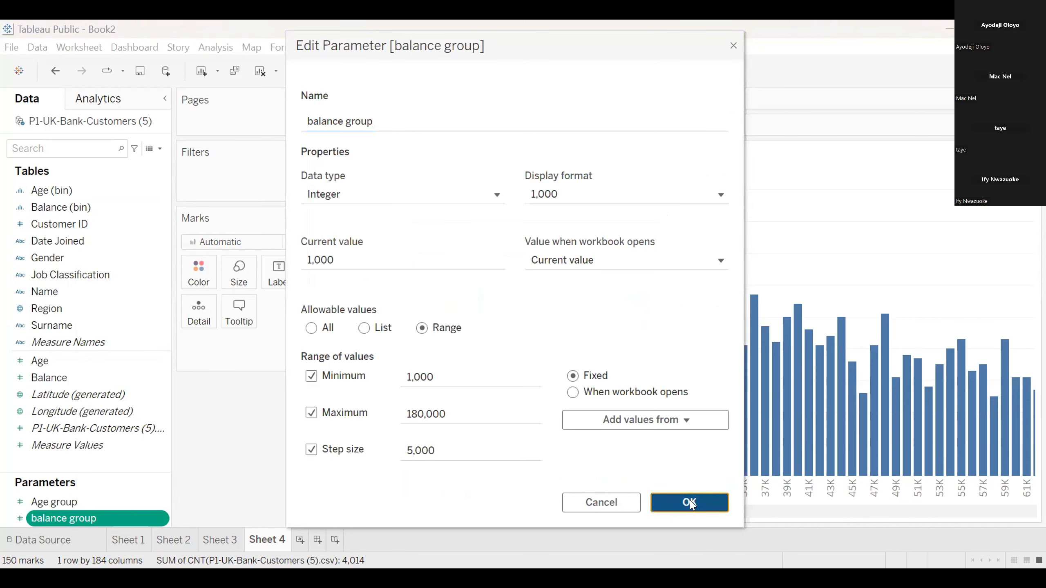
Show the balance group parameter control on Sheet 4 and try several bin sizes, ending at 11,000
right_click(97, 518)
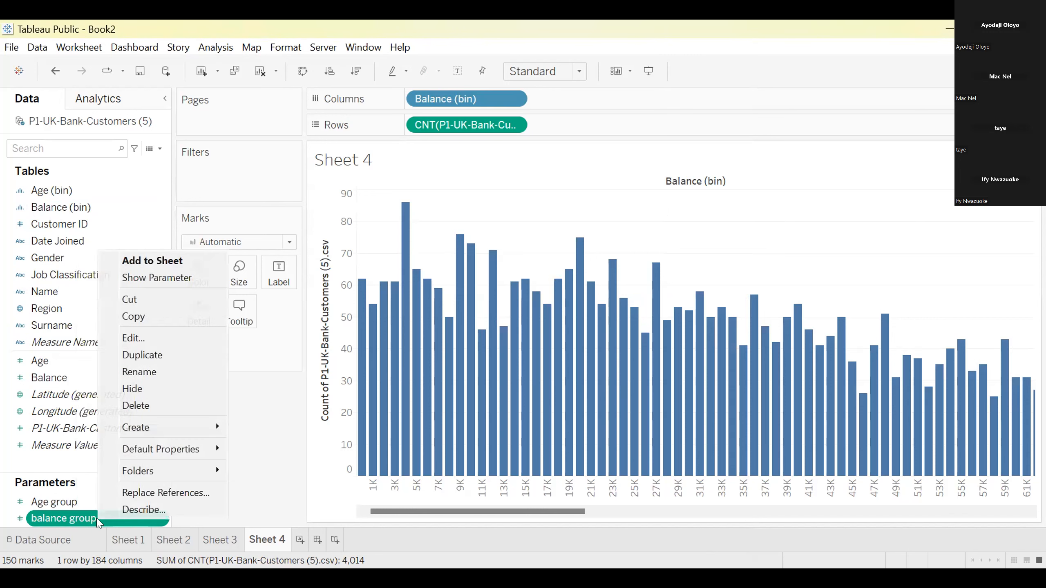
left_click(156, 278)
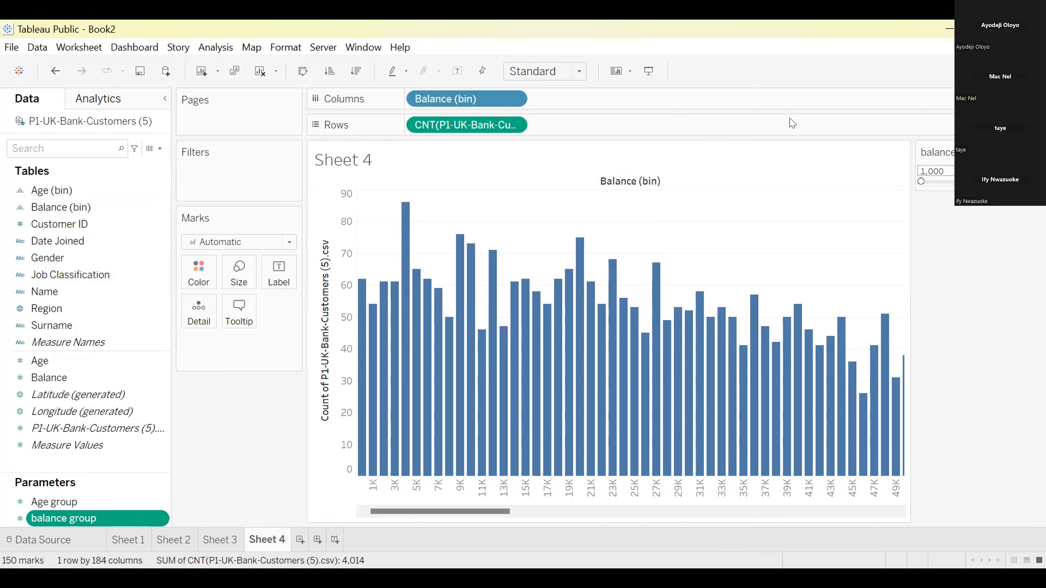
left_click_drag(921, 183, 952, 182)
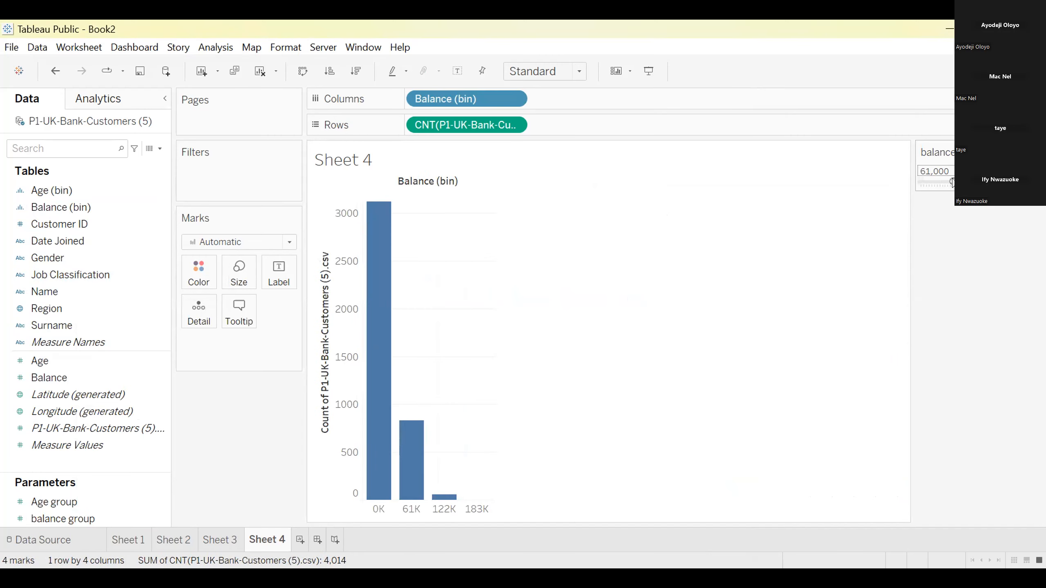
left_click_drag(952, 182, 926, 182)
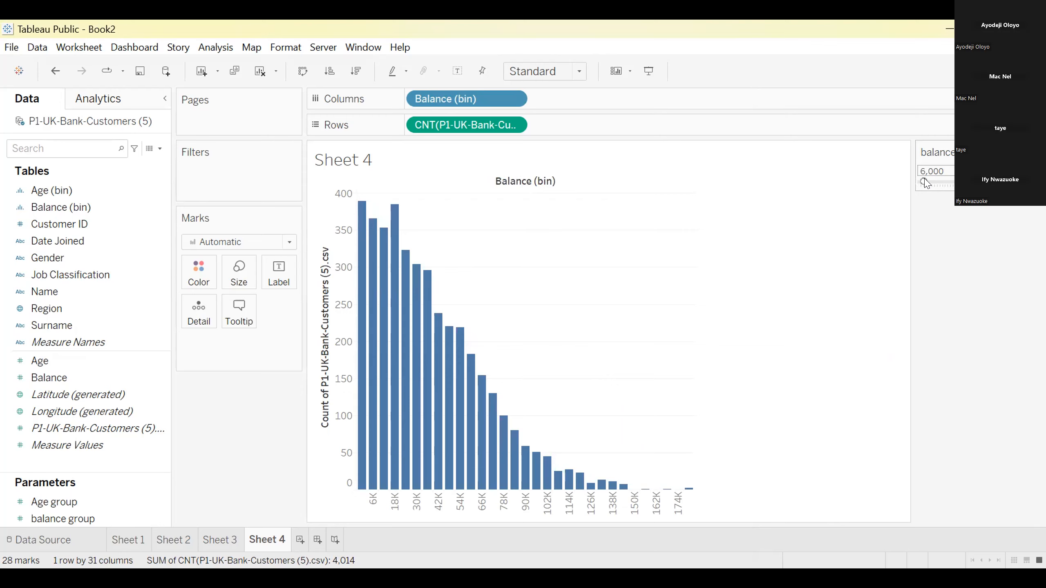
left_click_drag(924, 182, 919, 181)
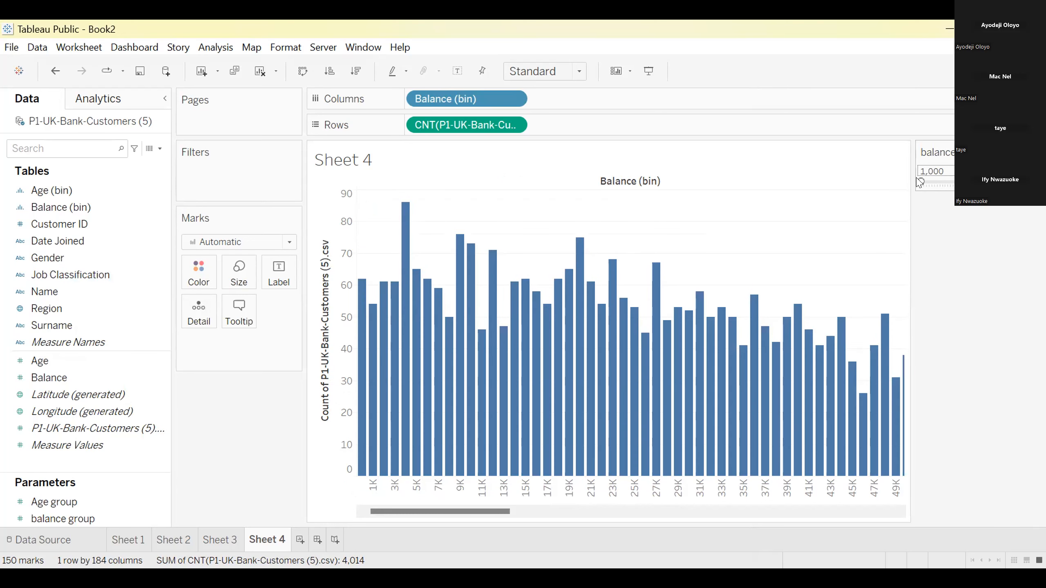
left_click_drag(918, 179, 923, 183)
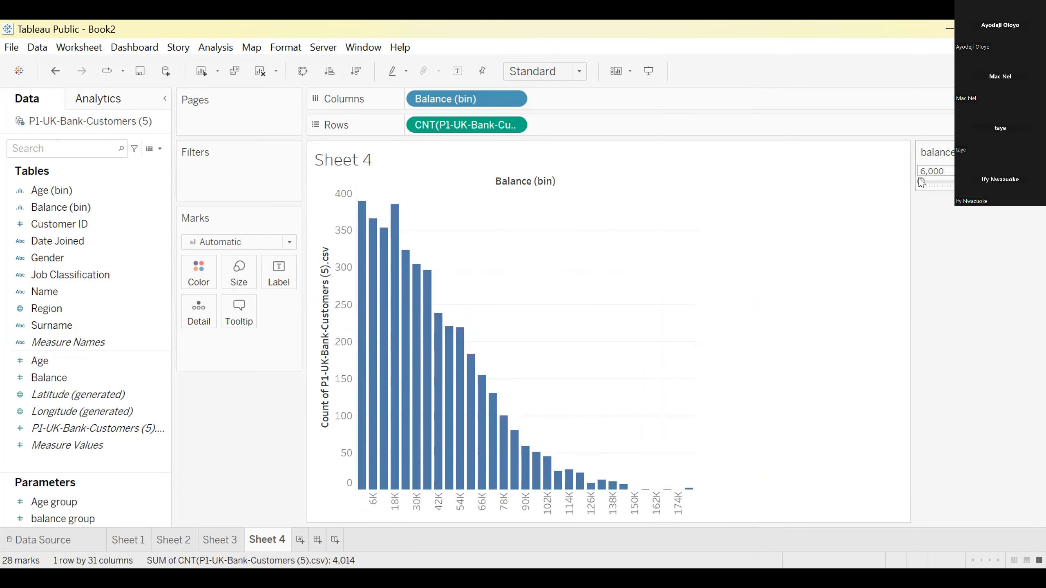
left_click_drag(922, 183, 927, 183)
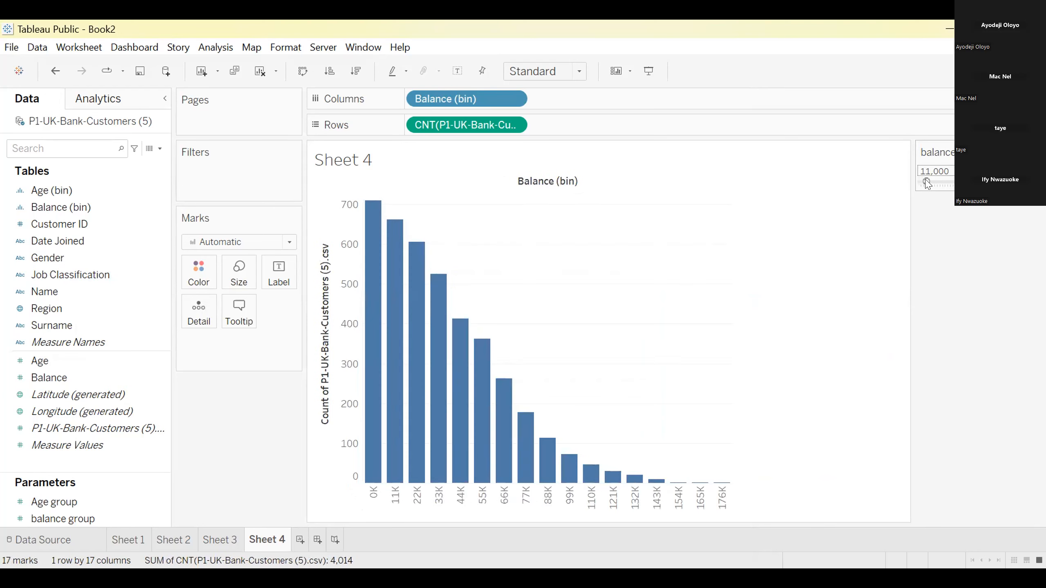
Create a new parameter named Balance Group with the Integer data type
mouse_move(455, 373)
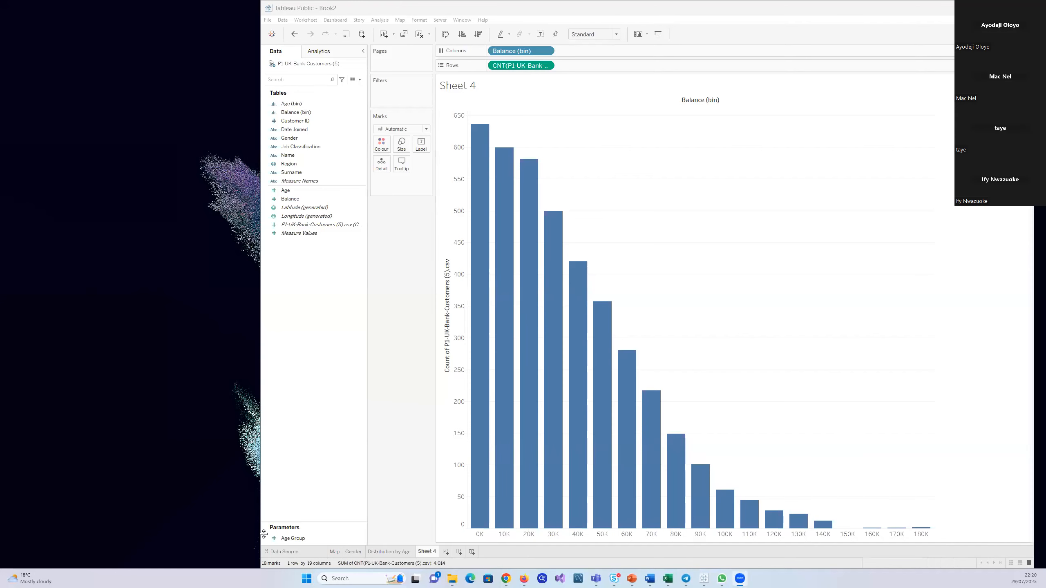
left_click_drag(315, 528, 308, 439)
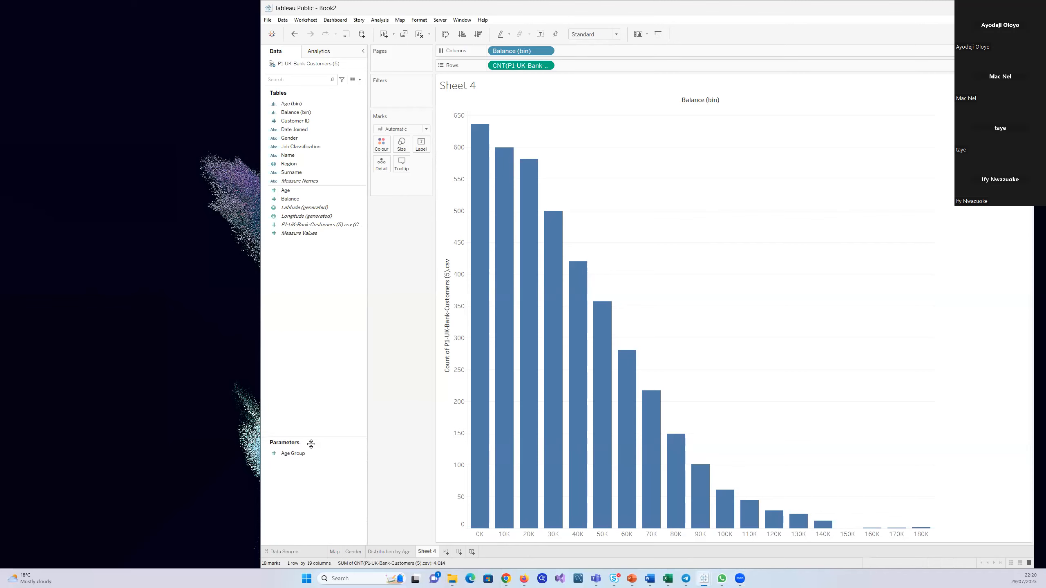
right_click(283, 477)
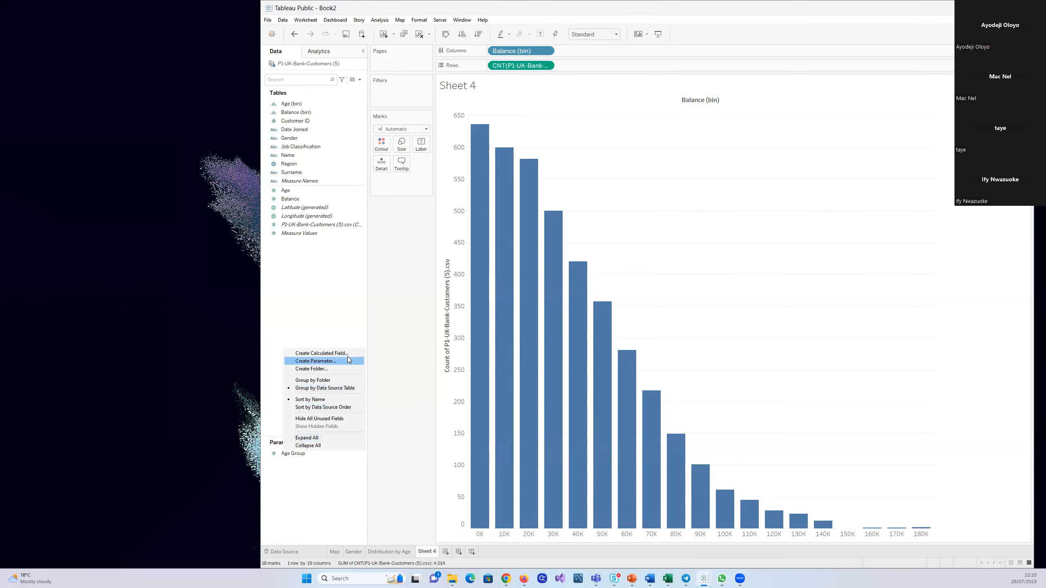
left_click(323, 361)
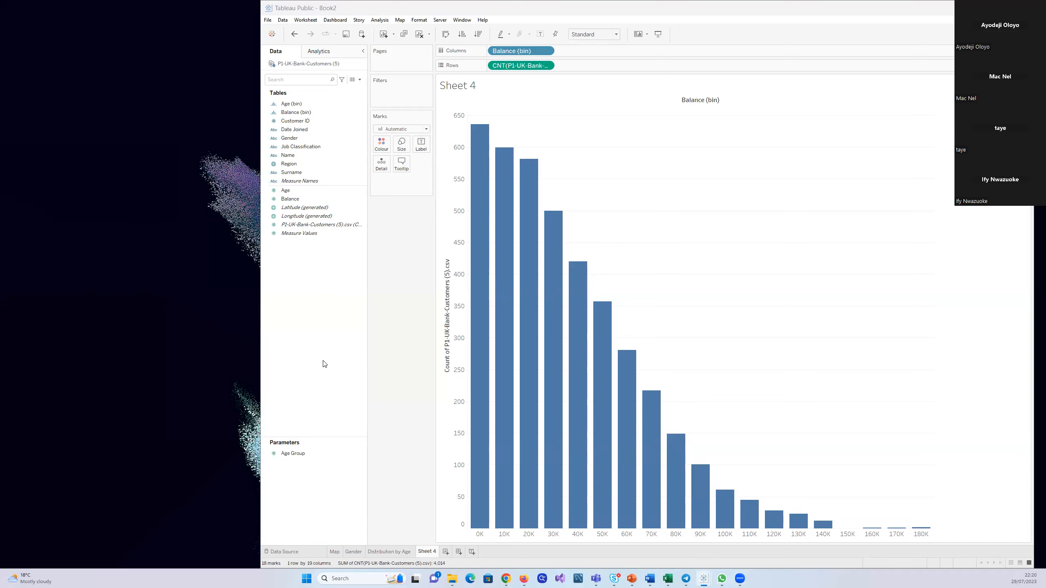
key("BackSpace")
key("BackSpace")
key("BackSpace")
key("BackSpace")
key("BackSpace")
key("BackSpace")
key("BackSpace")
key("BackSpace")
key("BackSpace")
key("BackSpace")
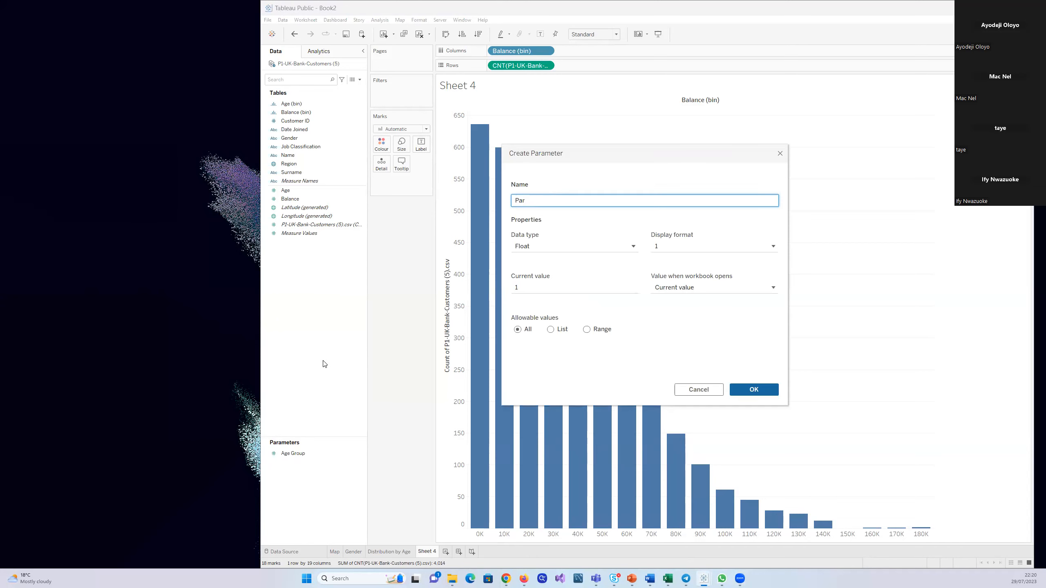
type("Balance Group")
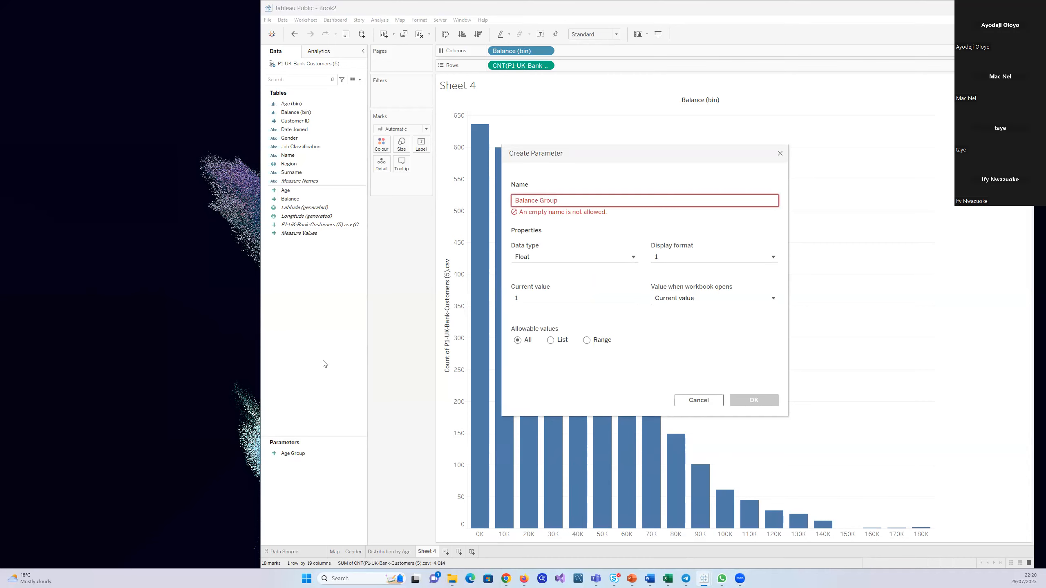
left_click(559, 249)
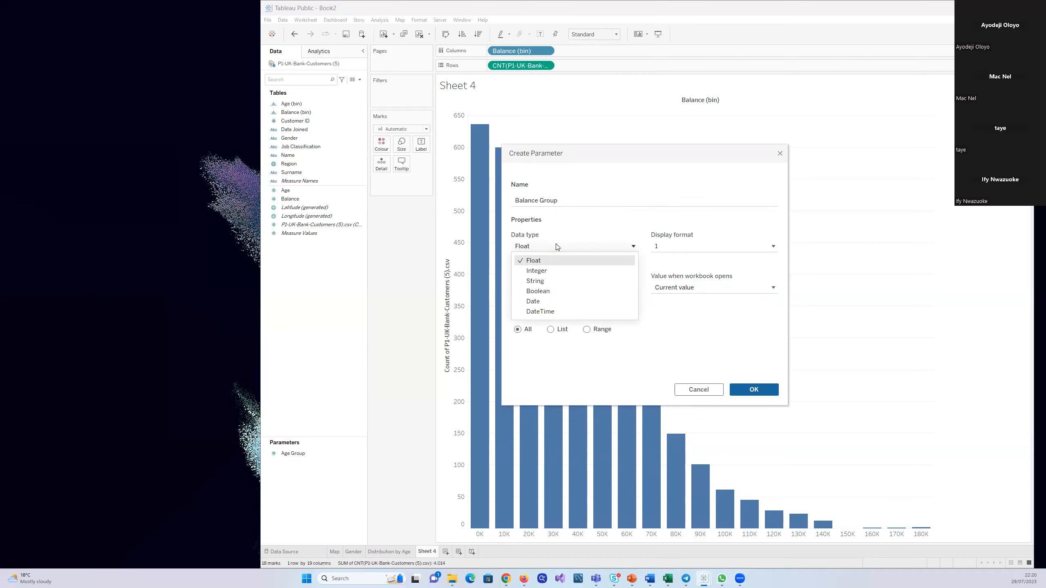
left_click(541, 271)
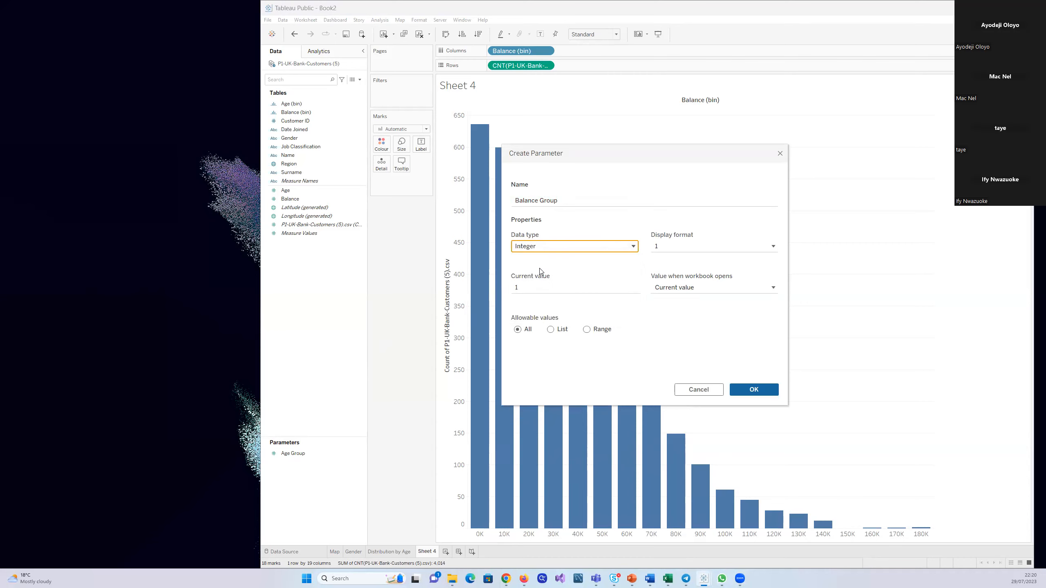
Restrict the Balance Group parameter to a range from 10,000 to 190,000 with step size 5000 and save it
left_click(586, 329)
left_click(518, 359)
left_click(586, 359)
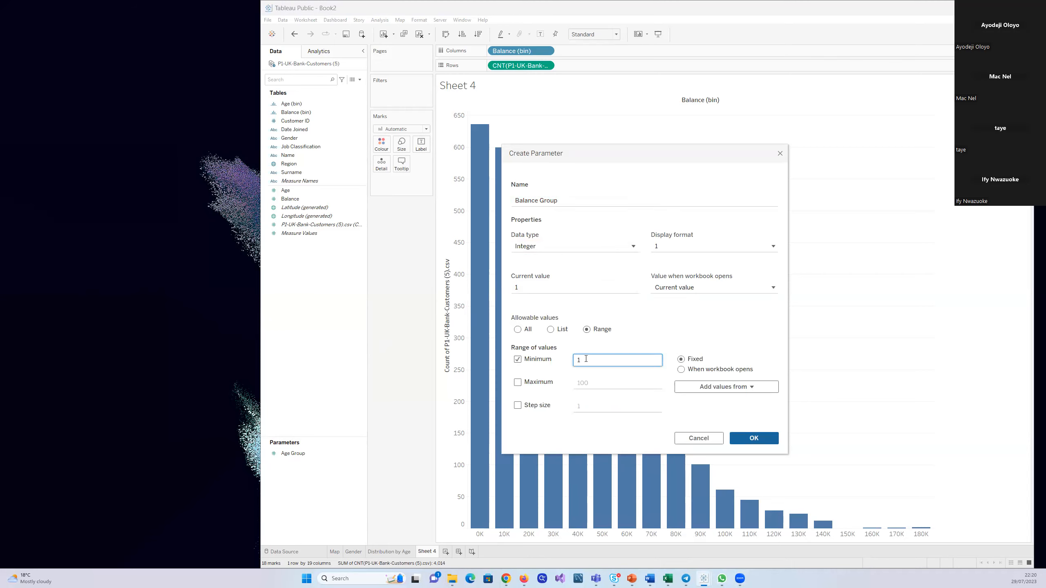
type("0,000")
left_click(517, 382)
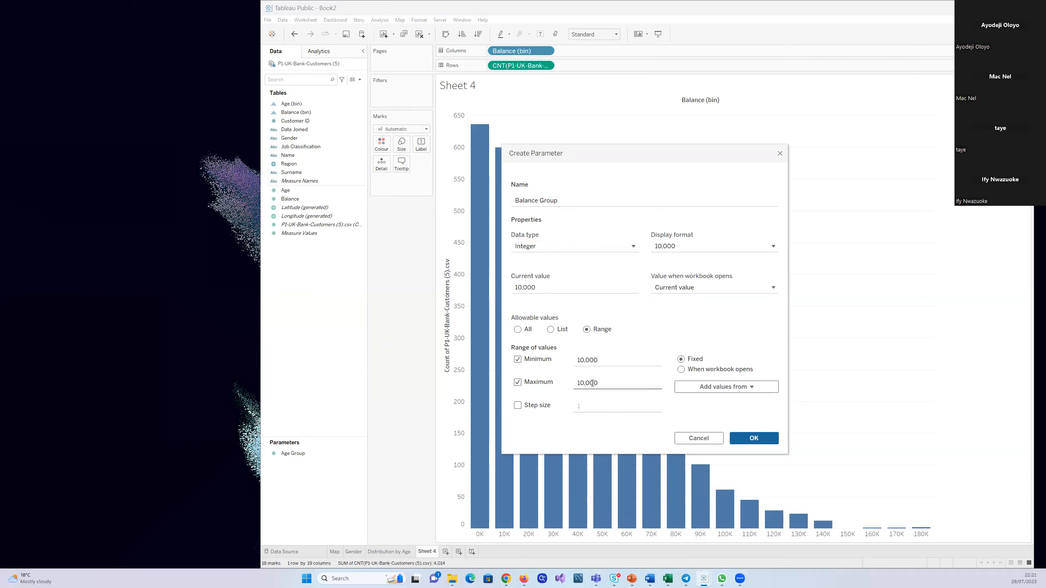
left_click(580, 384)
type("9")
left_click(518, 405)
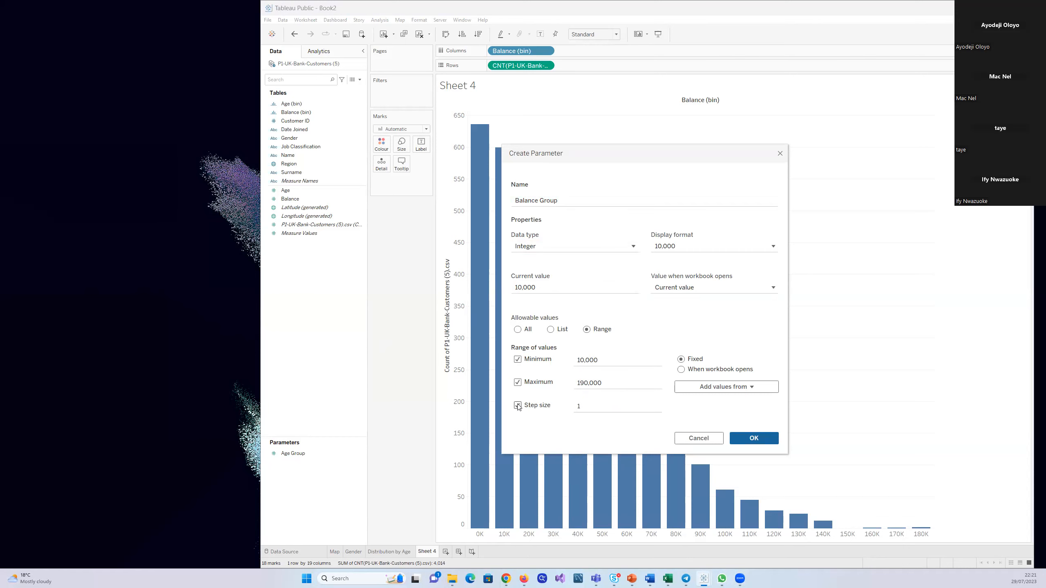
left_click(582, 406)
type("5000")
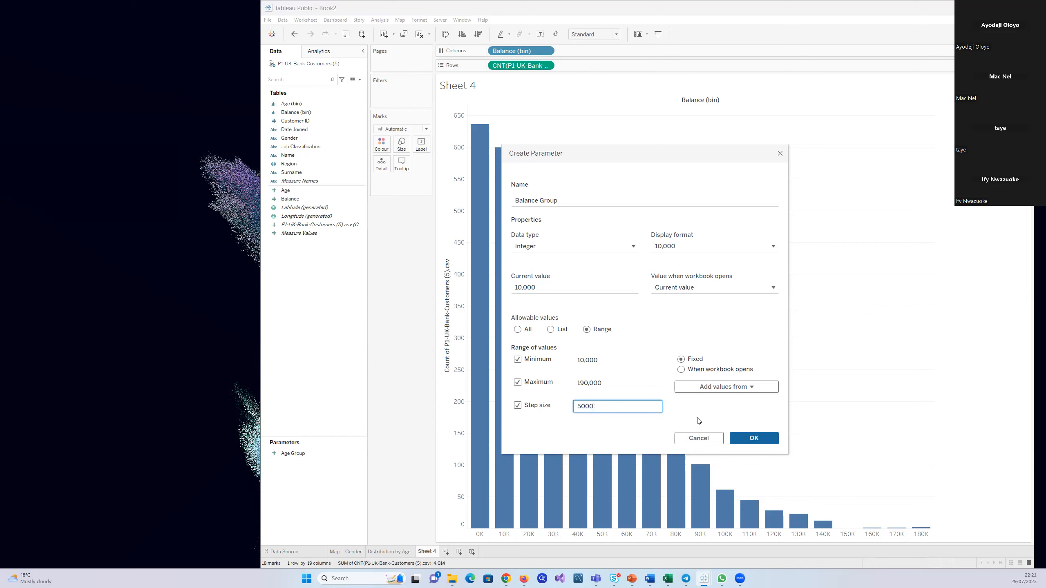
left_click(739, 438)
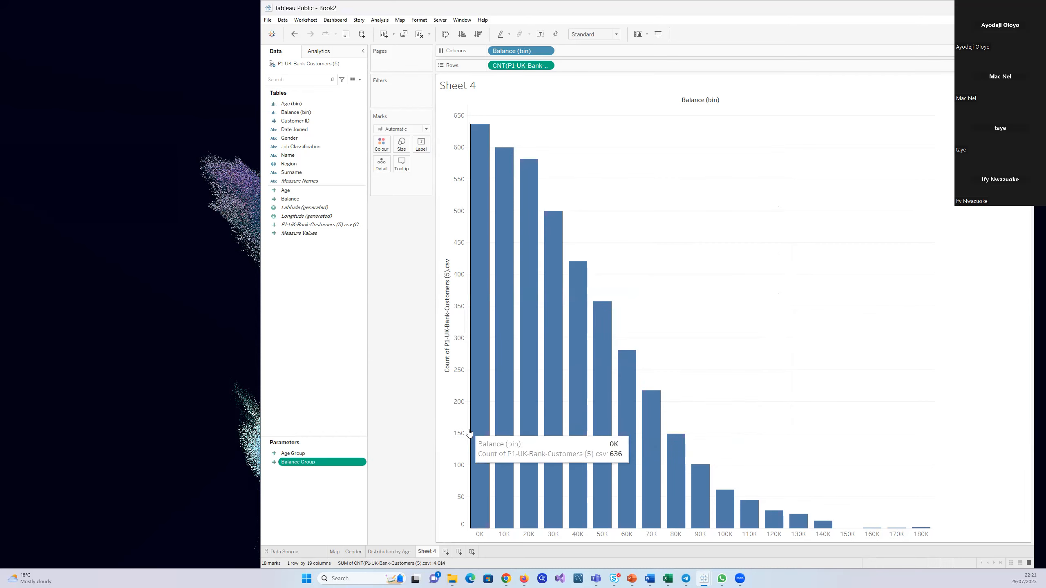
Edit Balance (bin) so that its bin size comes from the Balance Group parameter
right_click(359, 112)
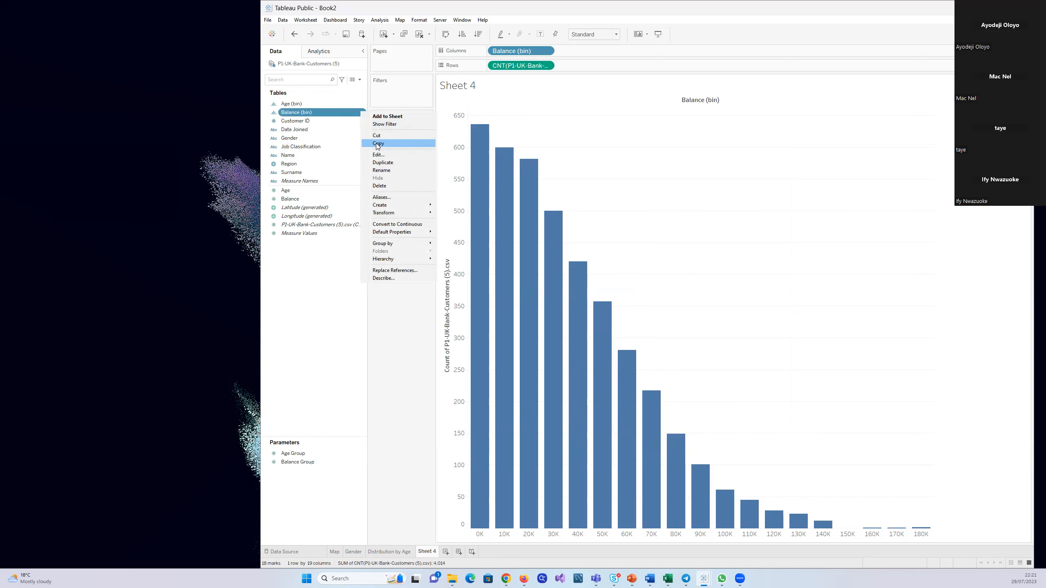
left_click(377, 155)
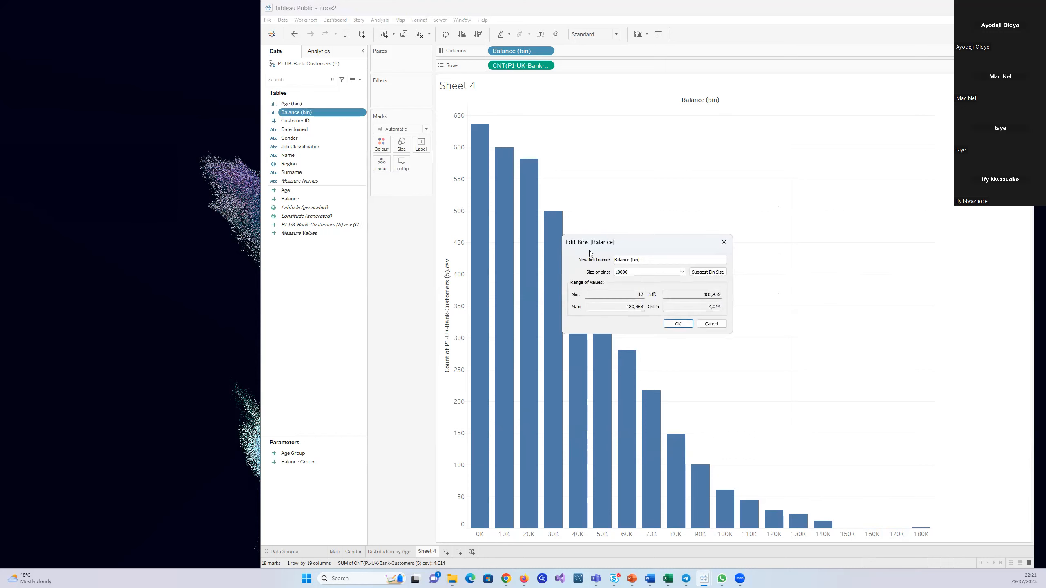
left_click(682, 273)
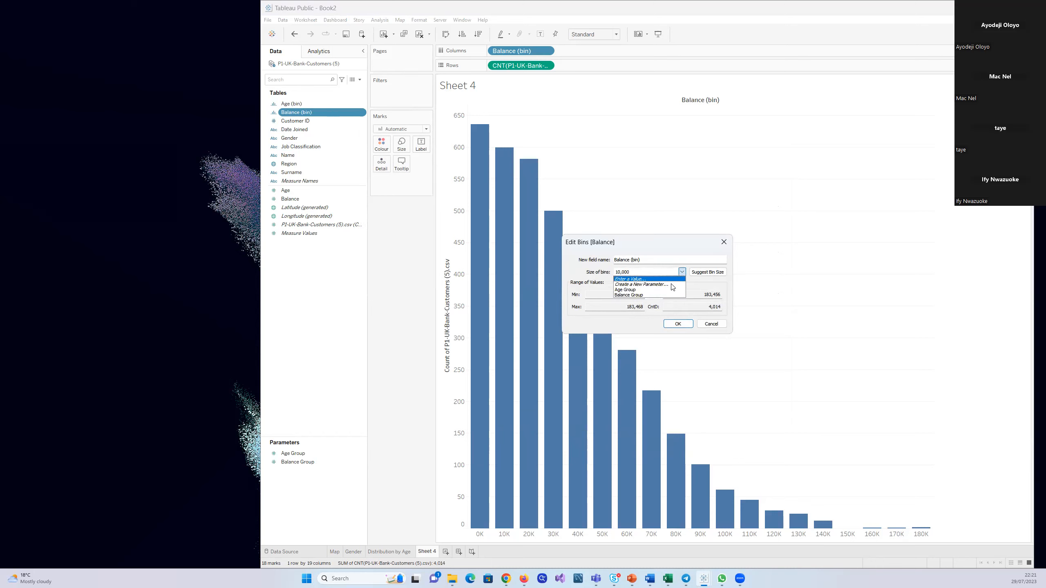
left_click(635, 295)
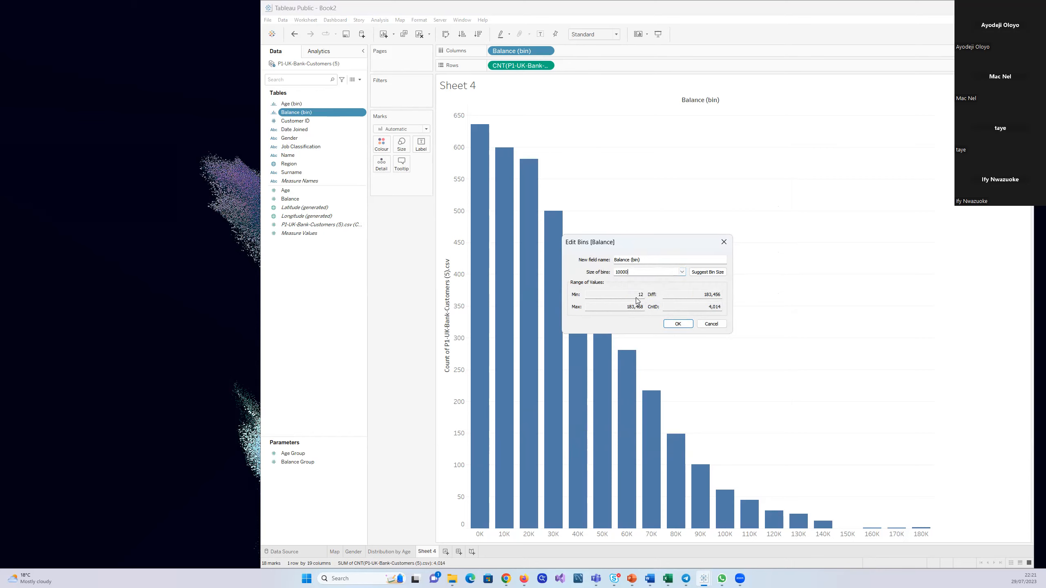
left_click(681, 273)
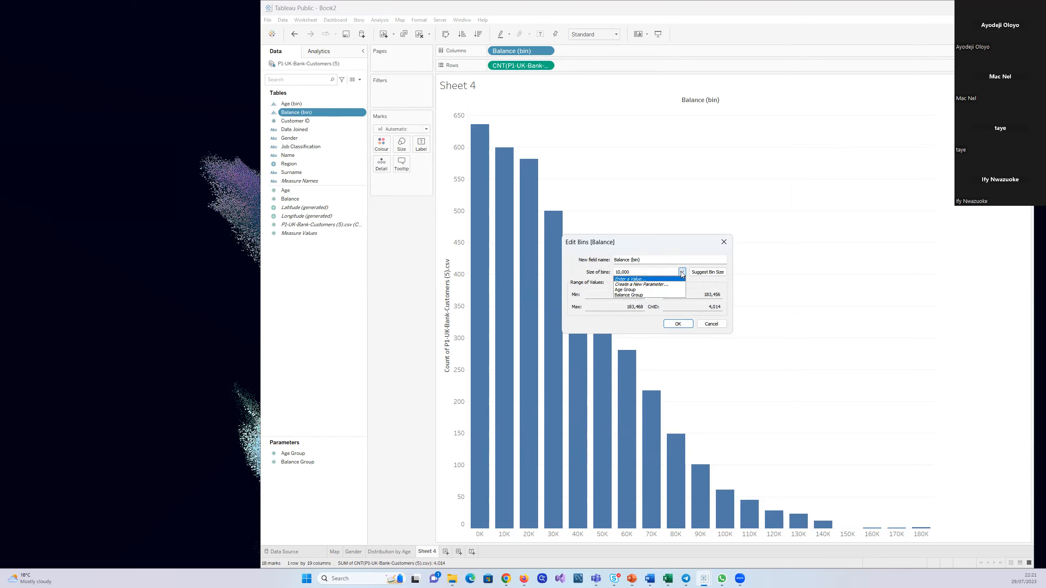
left_click(631, 294)
left_click(678, 324)
Show the Balance Group parameter control on Sheet 4
left_click(346, 461)
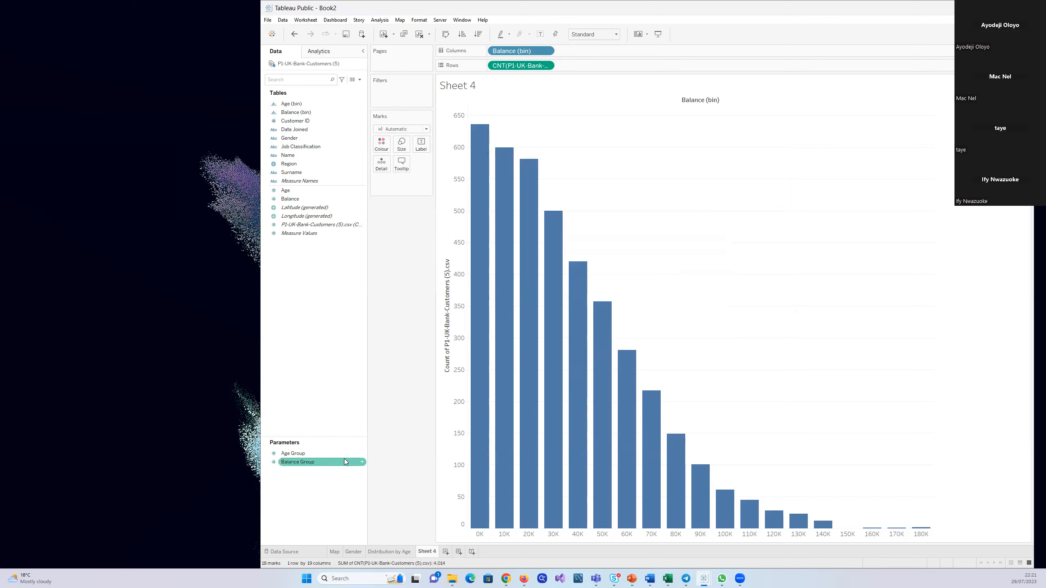
left_click(359, 461)
right_click(360, 460)
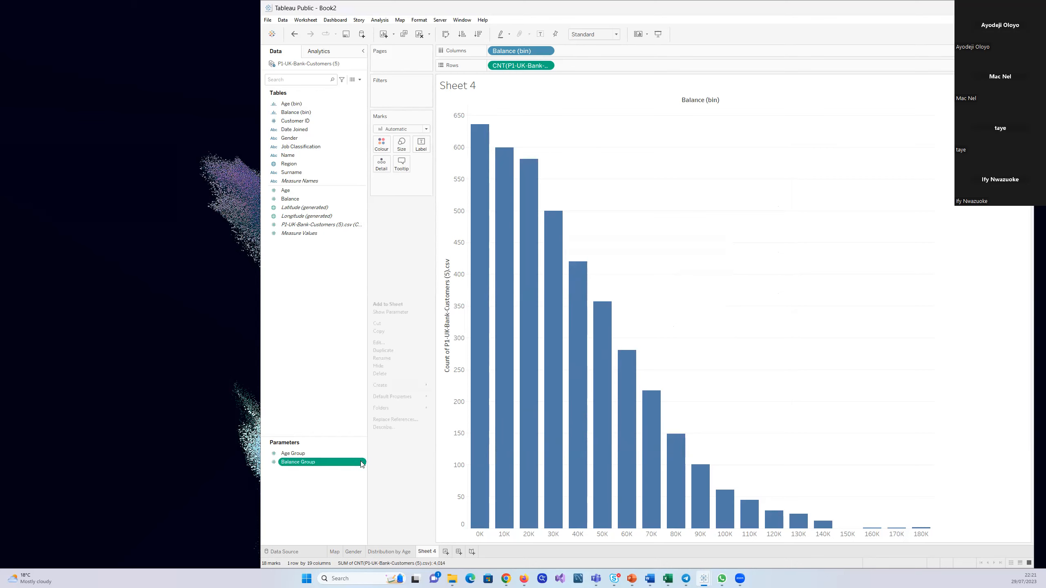
left_click(378, 312)
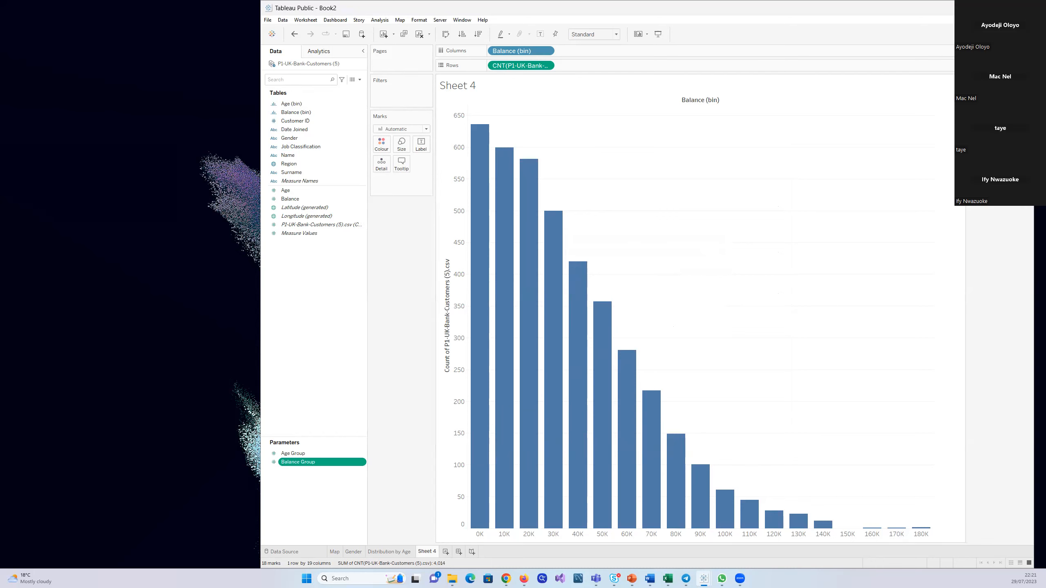
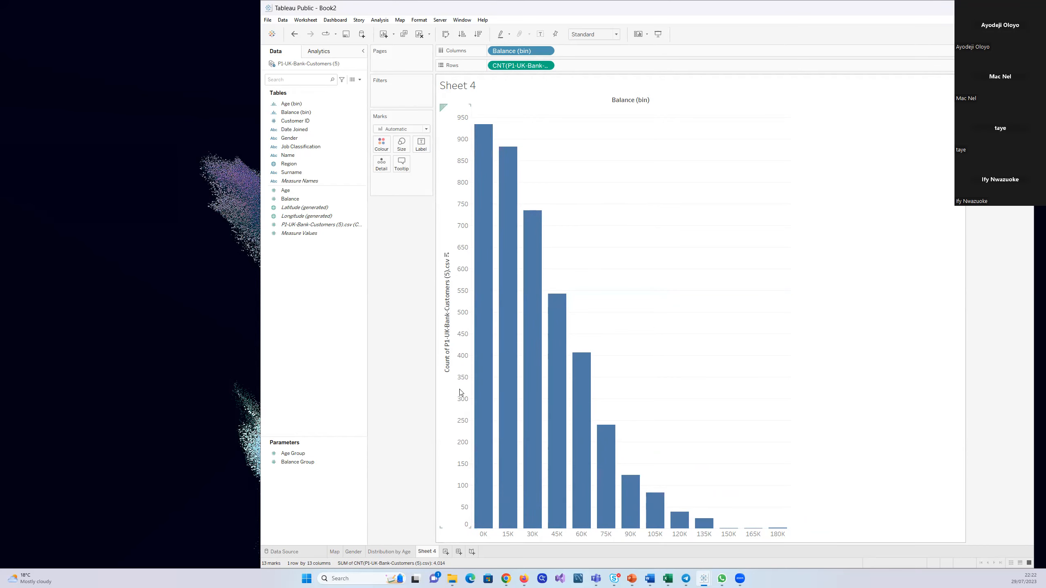
Show the customer count on Sheet 4's rows as a Percent of Total quick table calculation
mouse_move(476, 480)
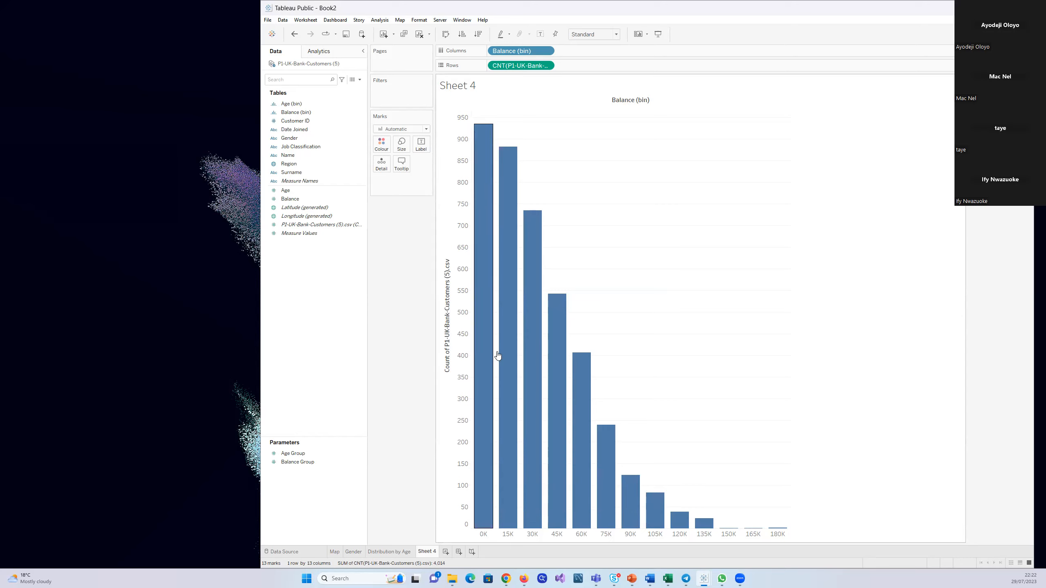
left_click(547, 66)
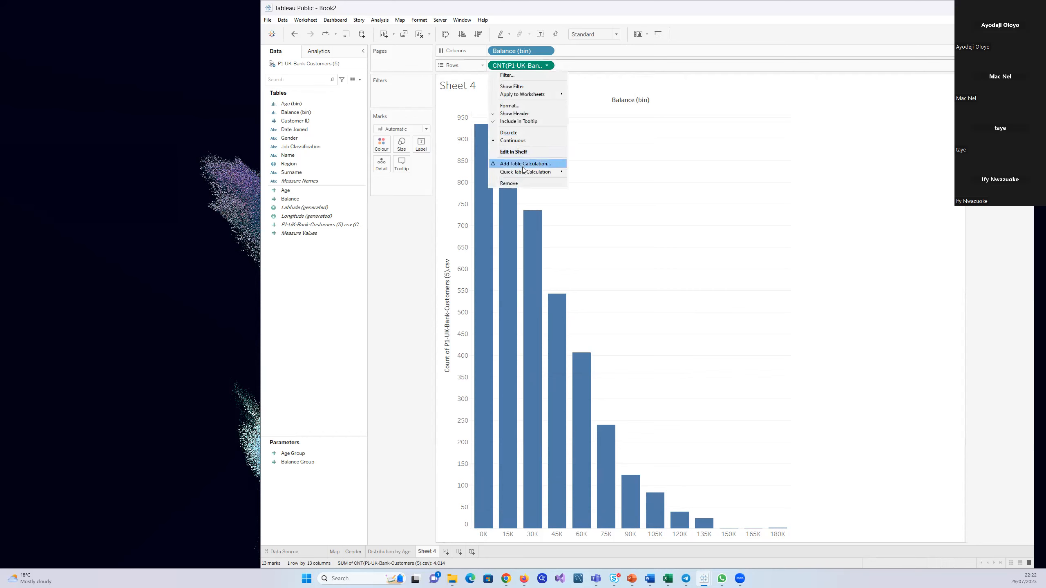
mouse_move(523, 172)
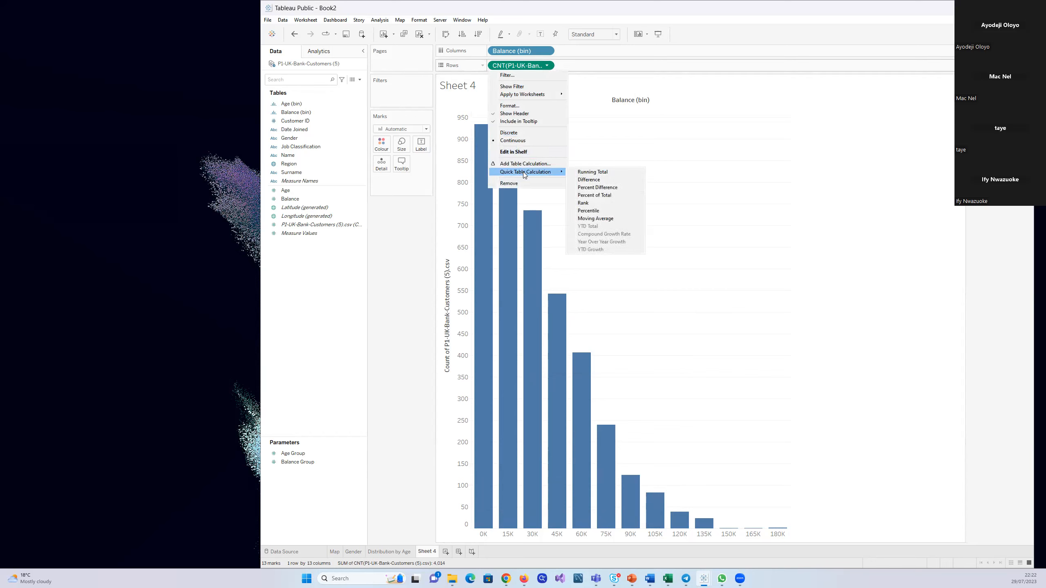
left_click(613, 195)
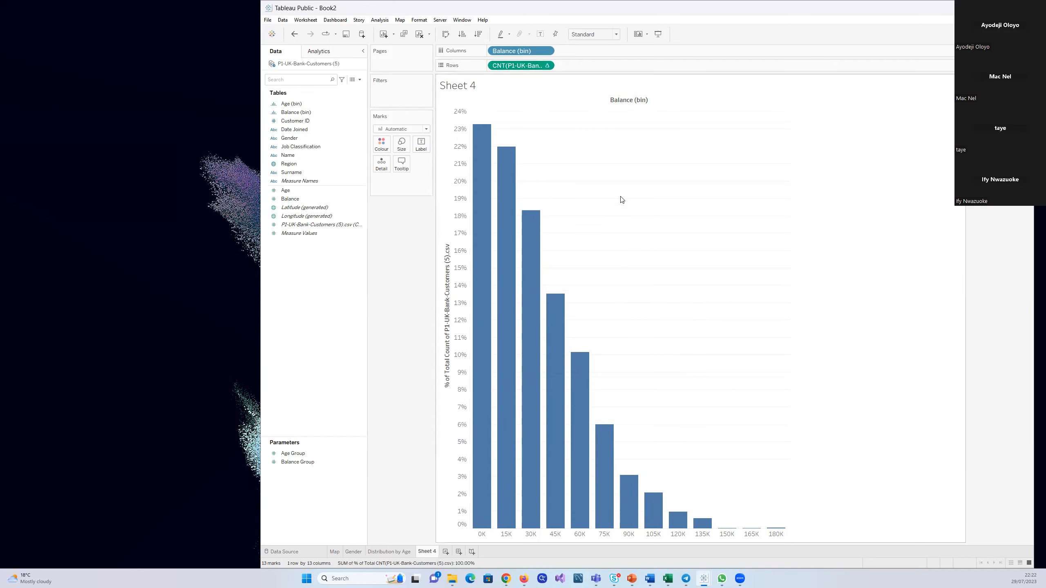
Shorten the vertical axis title to "% of Customers"
left_click(447, 217)
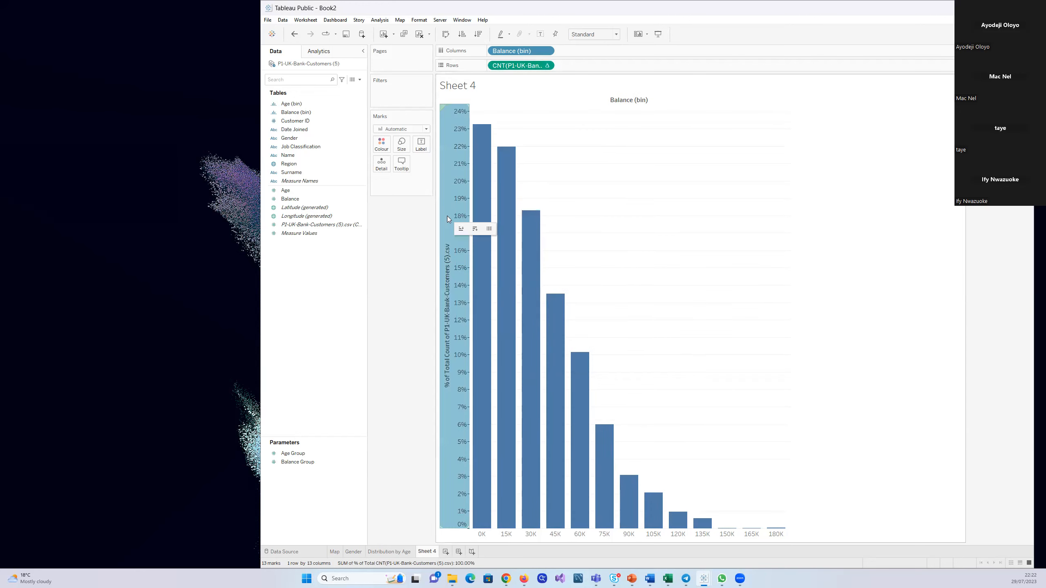
right_click(446, 216)
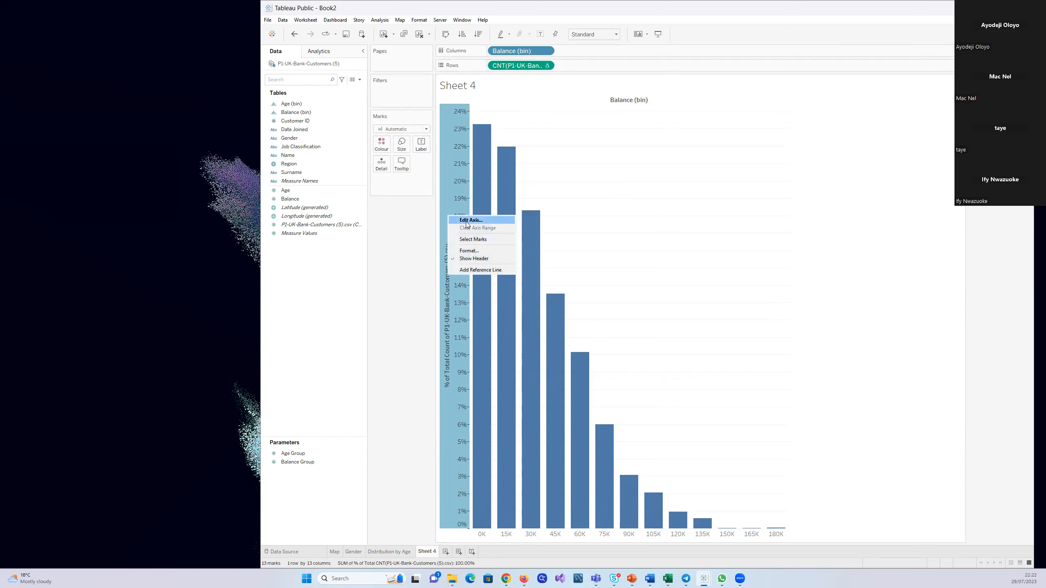
left_click(467, 221)
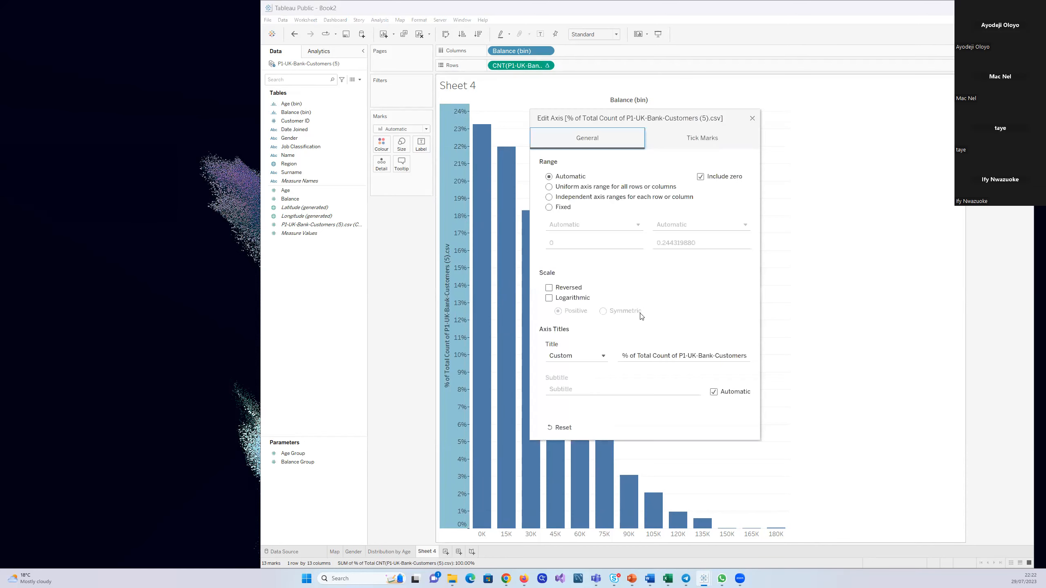
left_click(715, 355)
key("BackSpace")
key("BackSpace")
key("BackSpace")
key("BackSpace")
key("BackSpace")
key("BackSpace")
key("BackSpace")
key("BackSpace")
key("BackSpace")
key("BackSpace")
key("BackSpace")
key("BackSpace")
key("BackSpace")
key("BackSpace")
key("BackSpace")
key("BackSpace")
key("BackSpace")
key("BackSpace")
key("BackSpace")
key("BackSpace")
key("BackSpace")
key("BackSpace")
key("BackSpace")
key("BackSpace")
key("BackSpace")
key("BackSpace")
left_click(719, 355)
key("BackSpace")
key("BackSpace")
key("BackSpace")
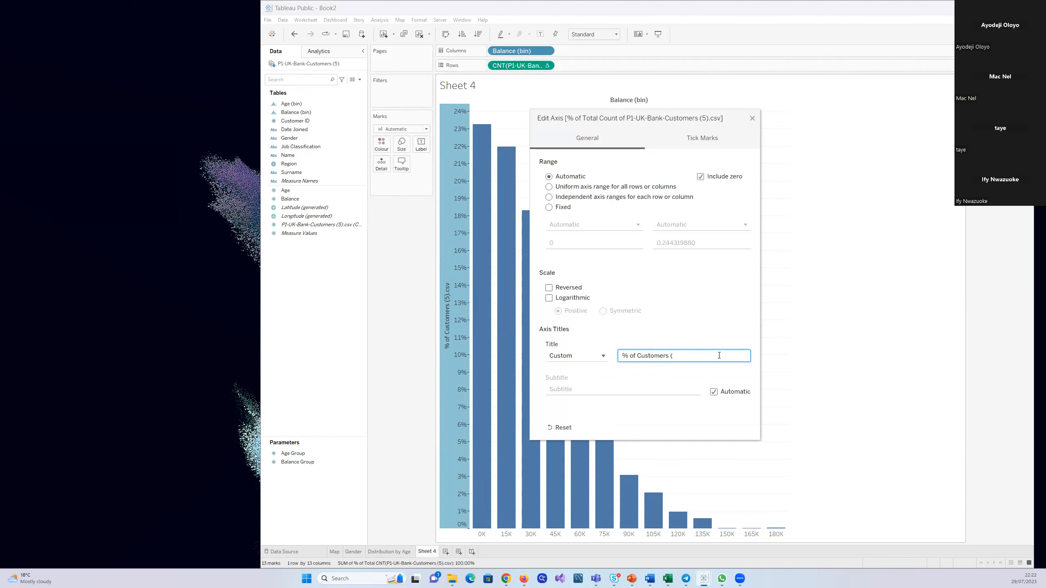
left_click(752, 119)
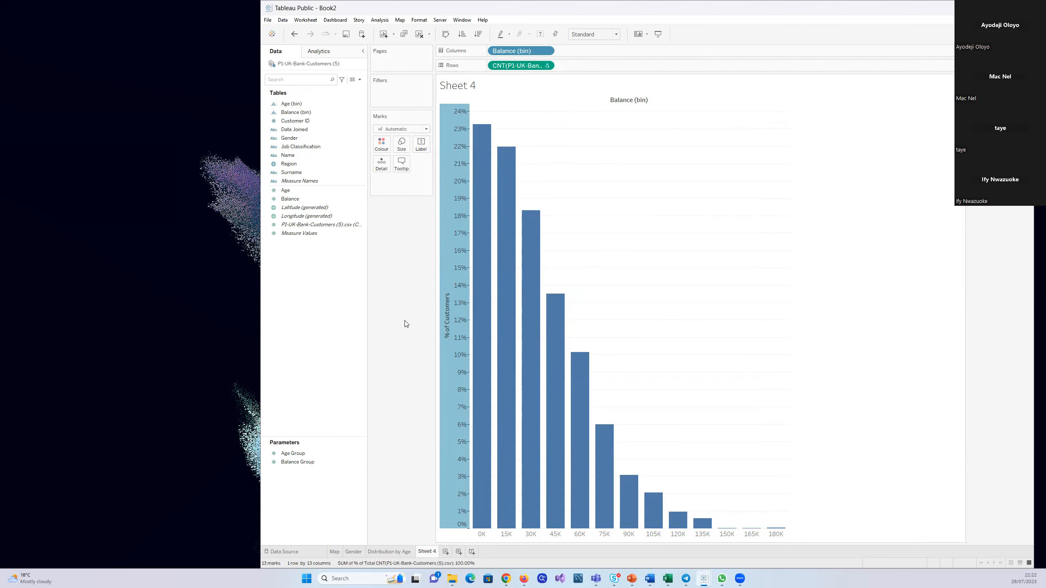
left_click(712, 322)
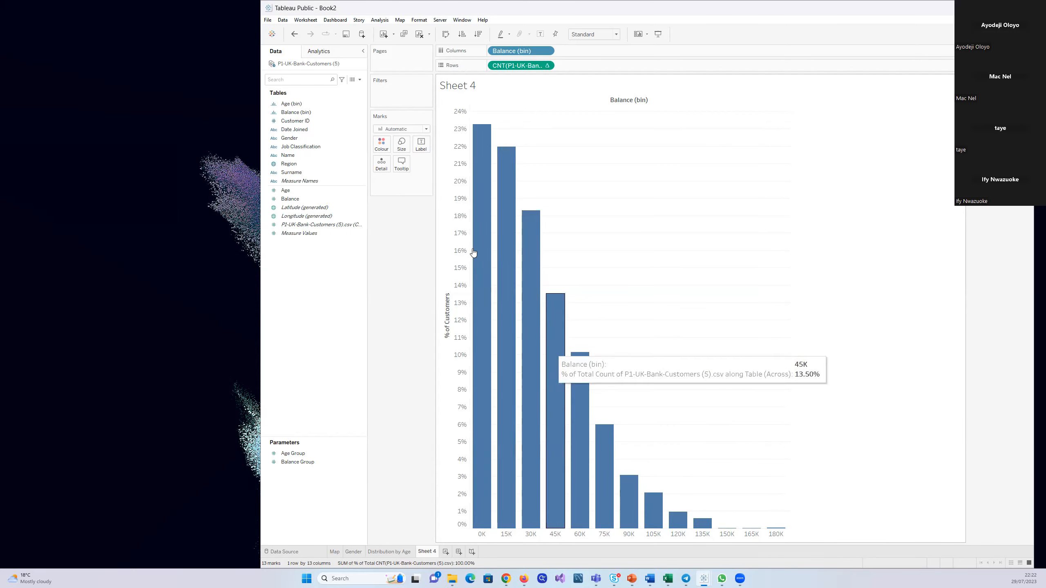
Try several green shades on the bars, ending with a uniform dark green
left_click(381, 144)
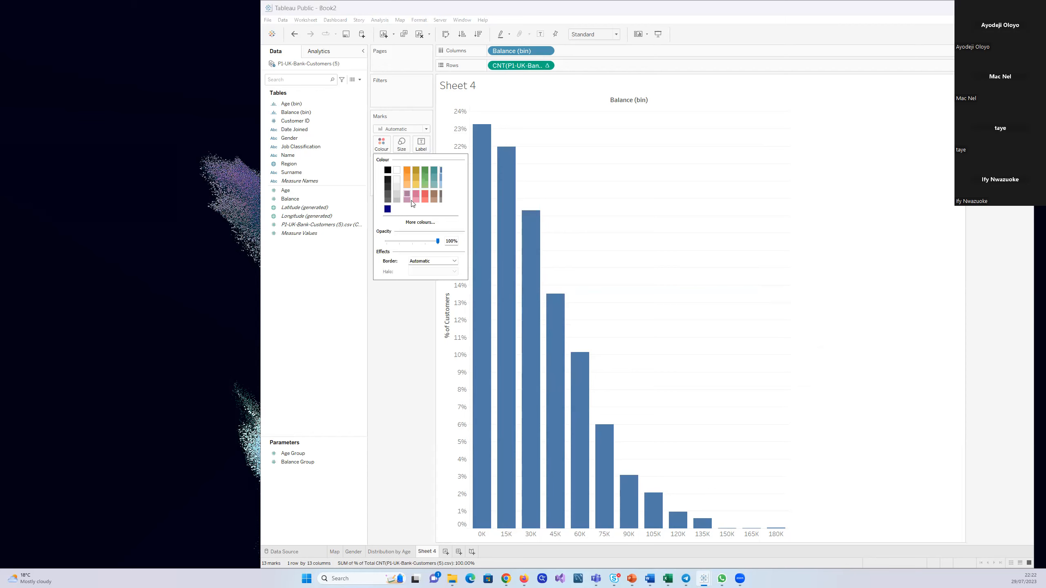
left_click(424, 170)
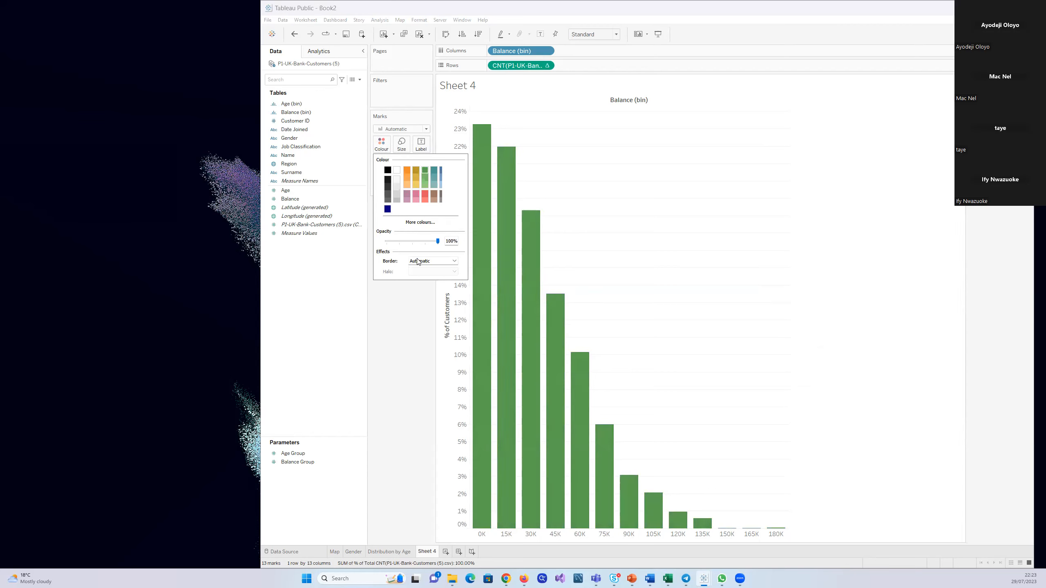
left_click(424, 178)
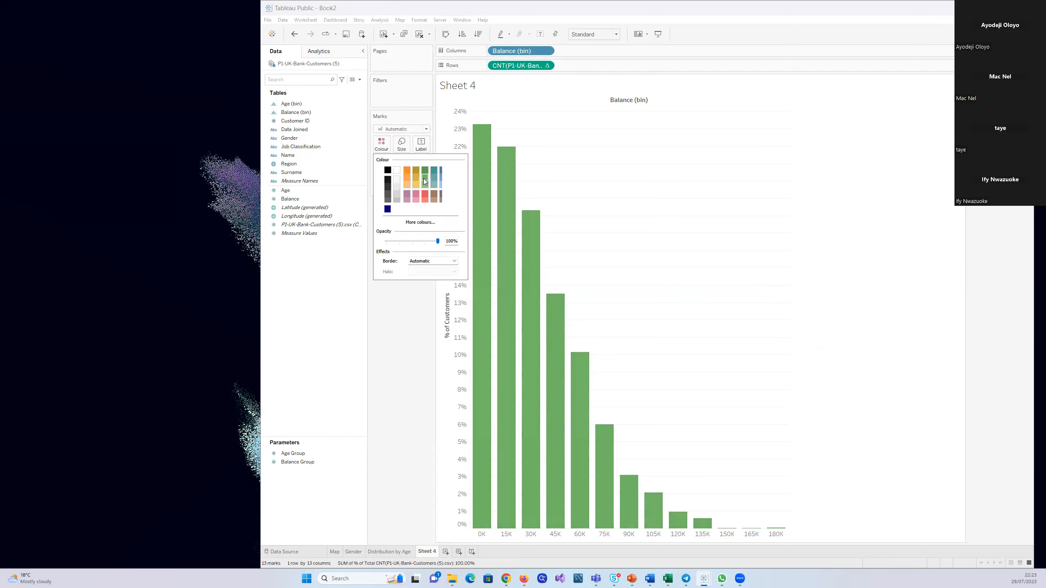
left_click(424, 185)
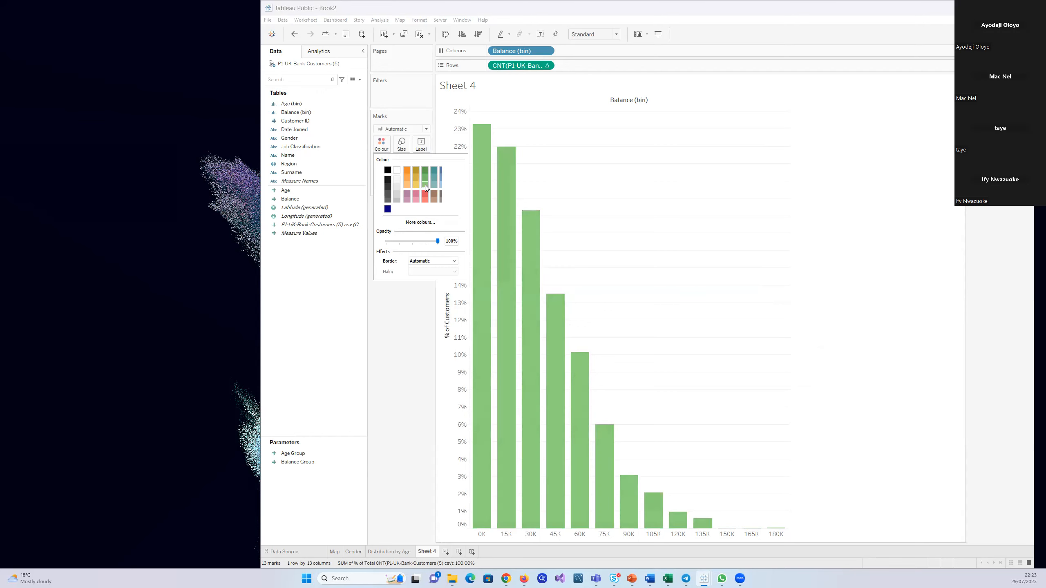
left_click(425, 172)
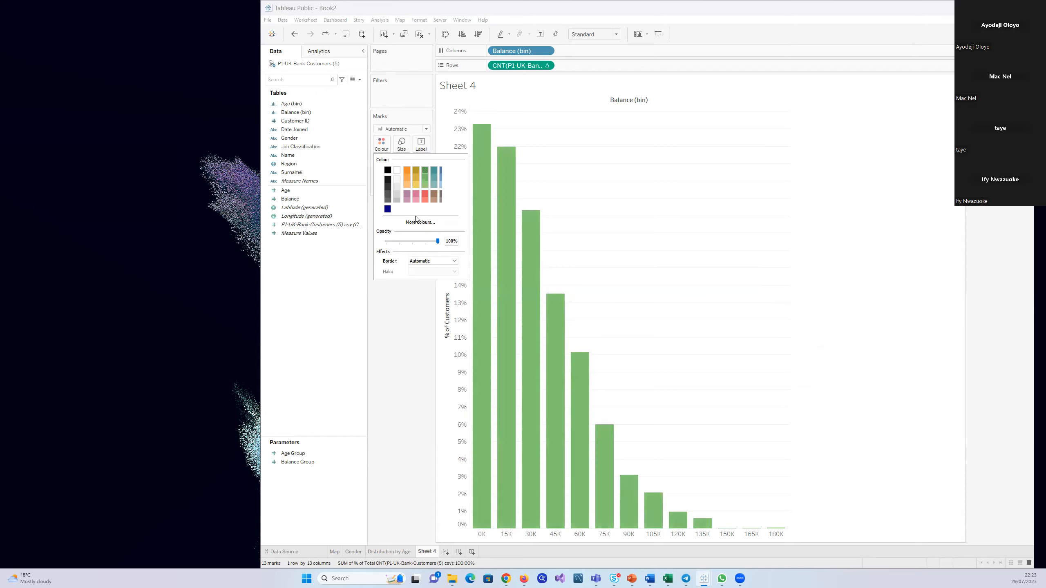
left_click(423, 343)
left_click(321, 225)
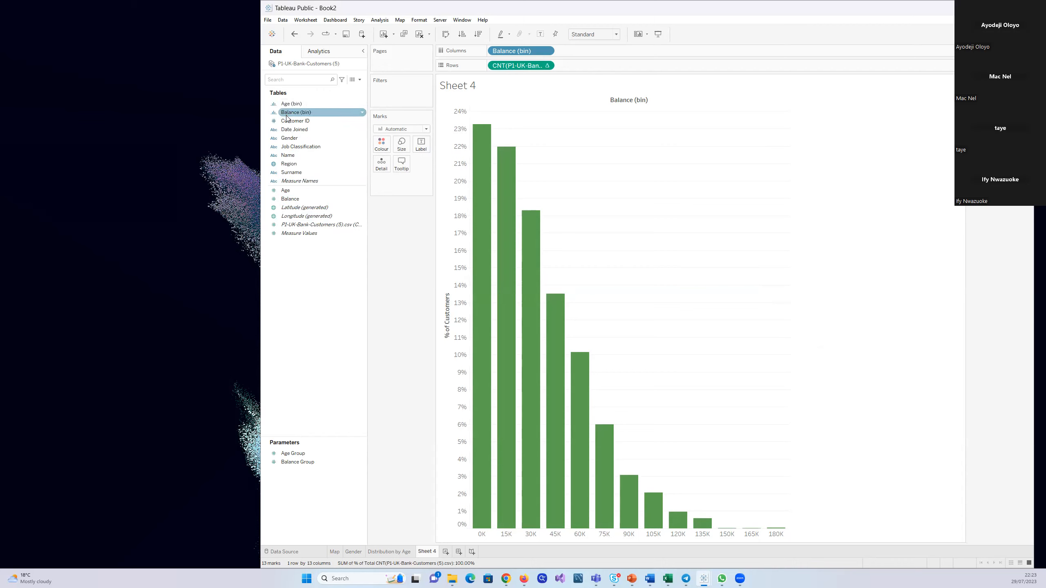
Colour the bars by Balance (bin) and assign the Green palette to its values
left_click_drag(288, 113, 379, 145)
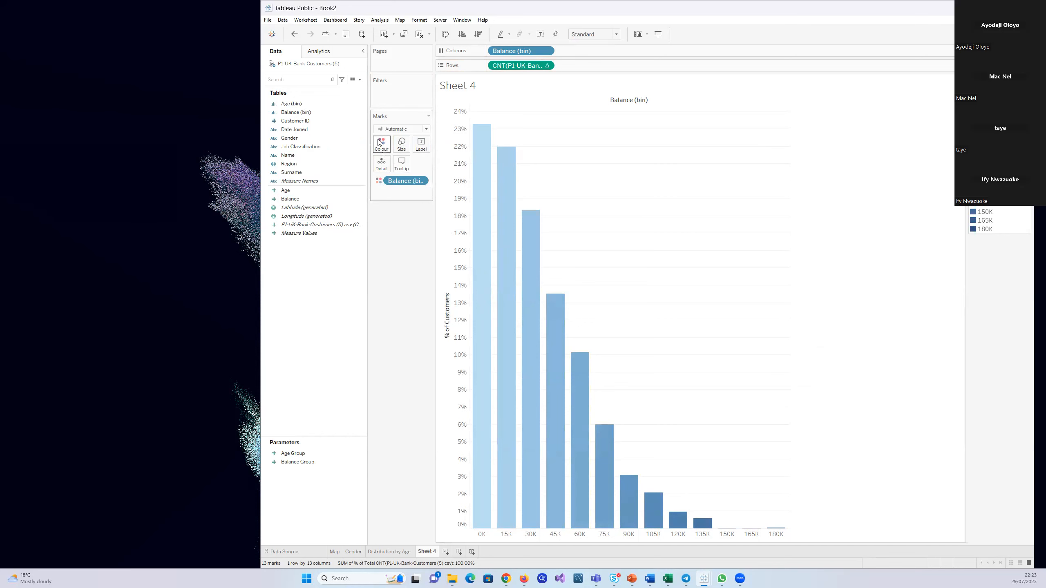
left_click(381, 145)
left_click(418, 173)
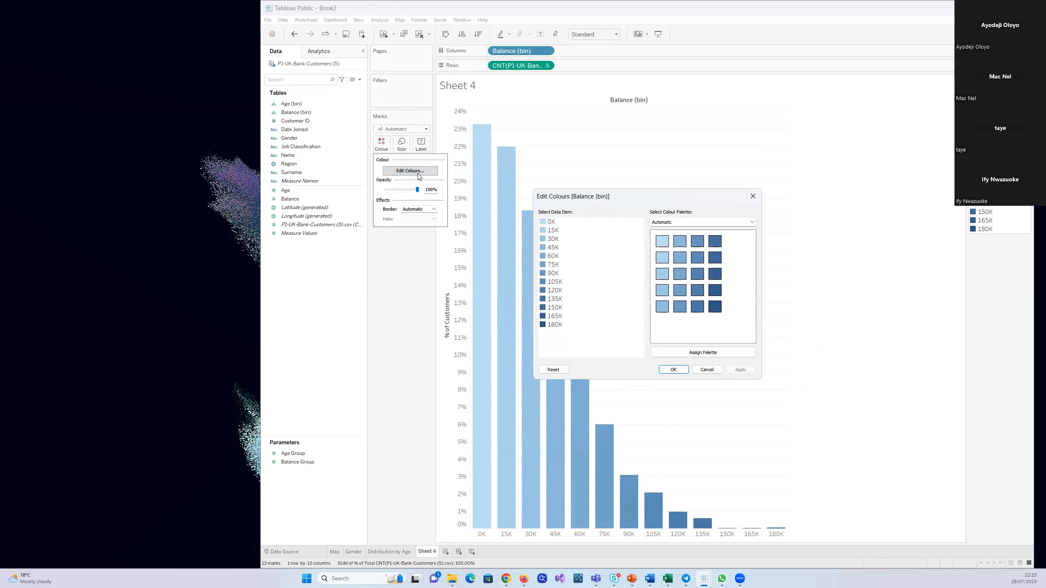
left_click(709, 355)
left_click(697, 226)
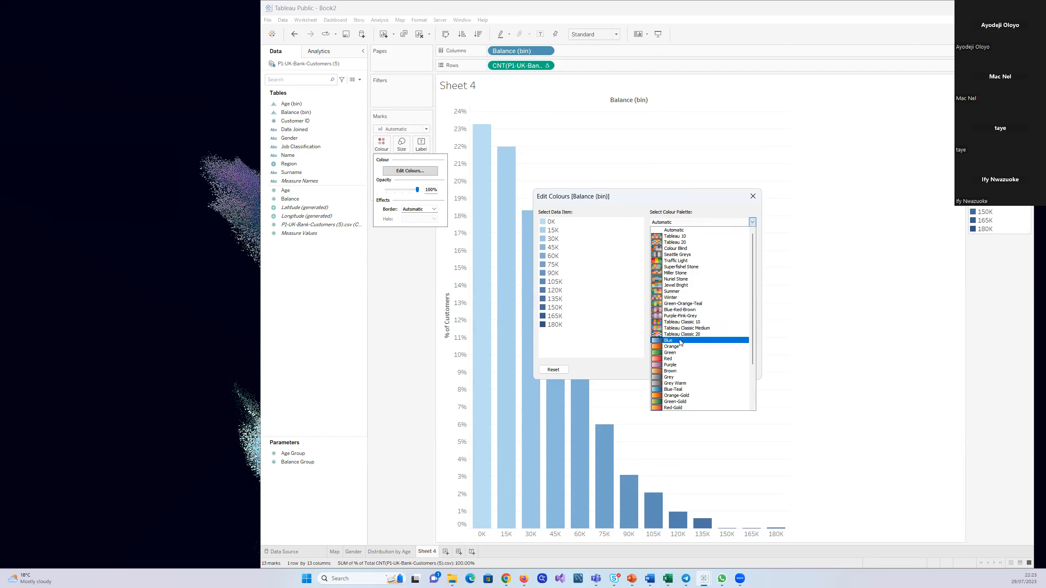
left_click(680, 353)
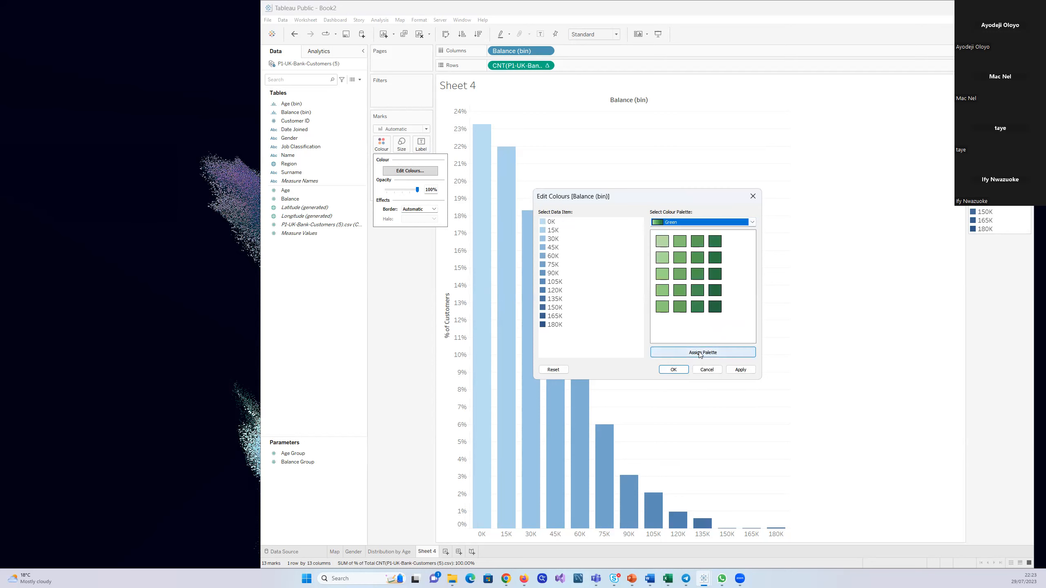
left_click(743, 371)
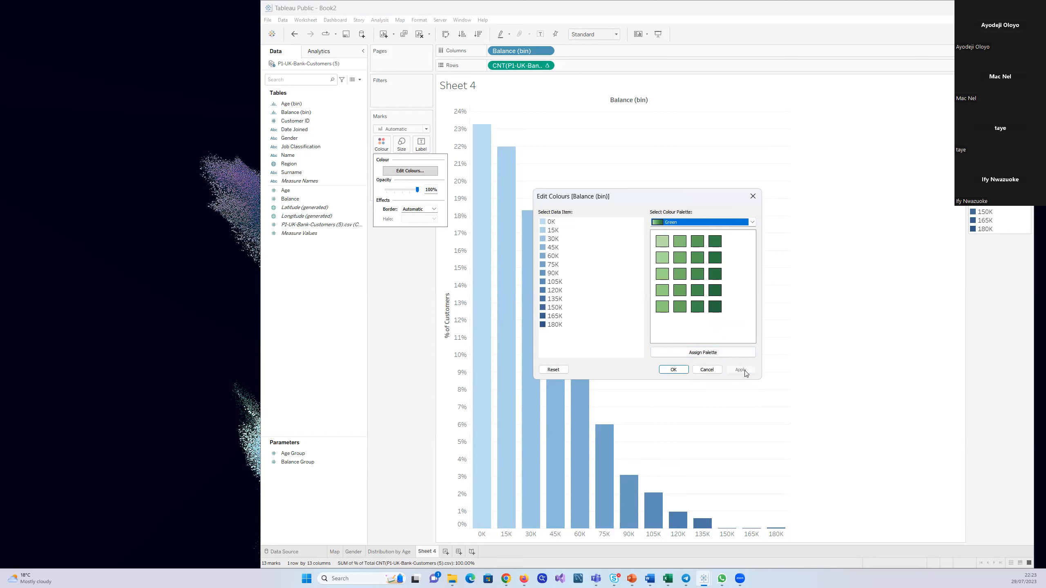
left_click(721, 356)
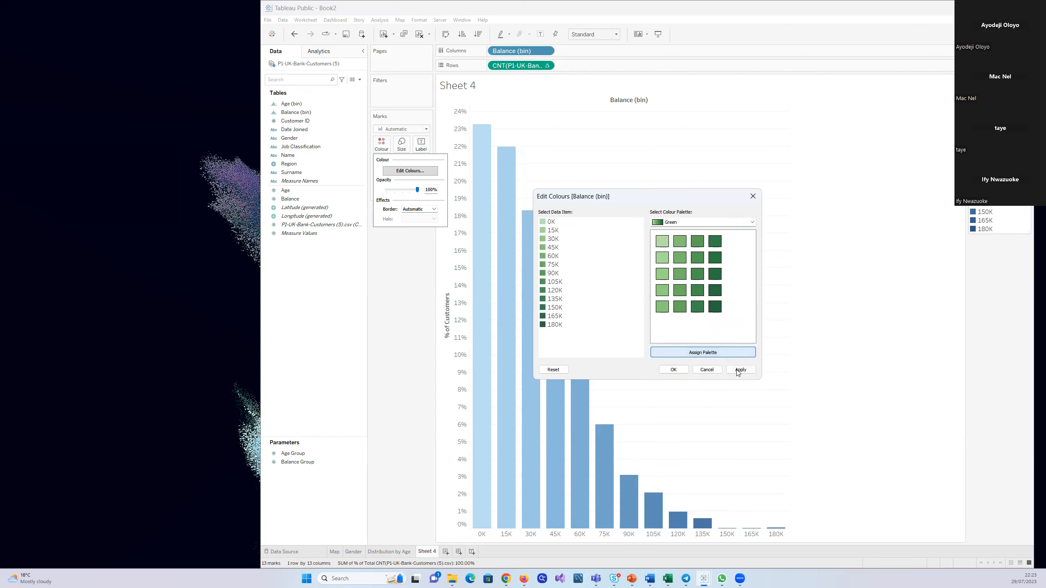
left_click(739, 371)
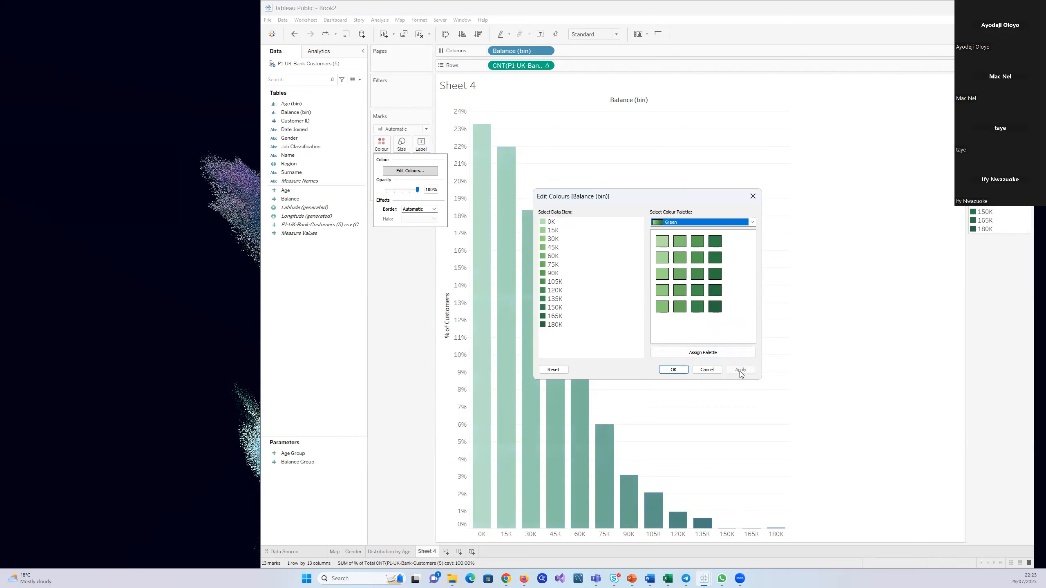
left_click(674, 370)
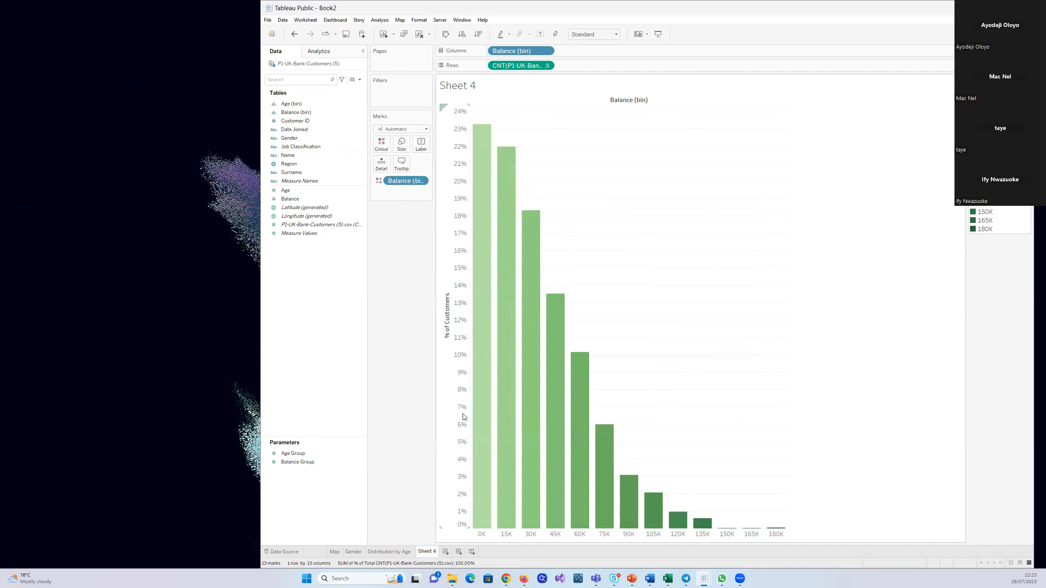
Rename Sheet 4 as "Distribution by Balance", following the naming of the Distribution by Age sheet
left_click(404, 552)
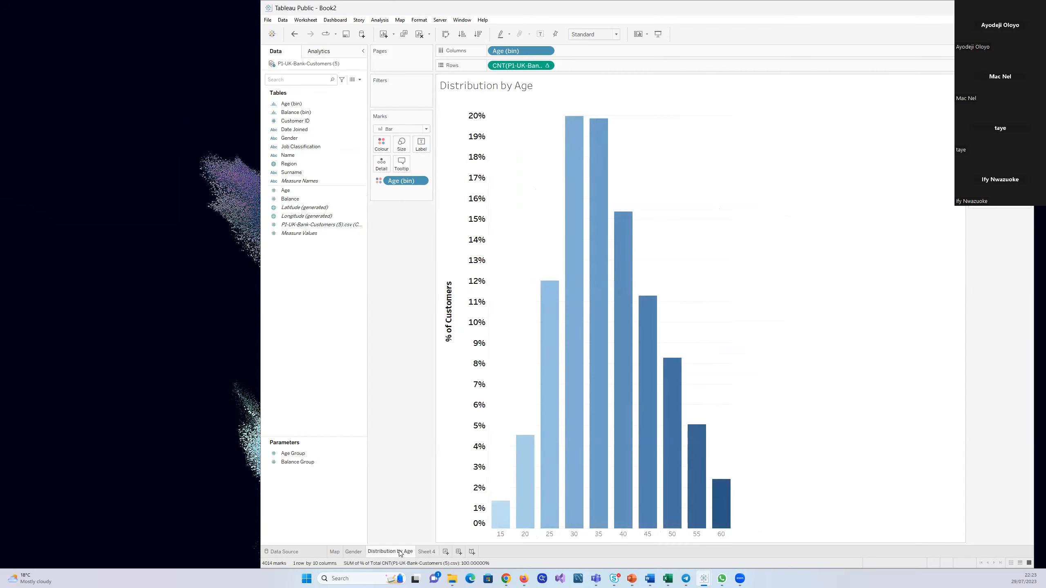
left_click(427, 553)
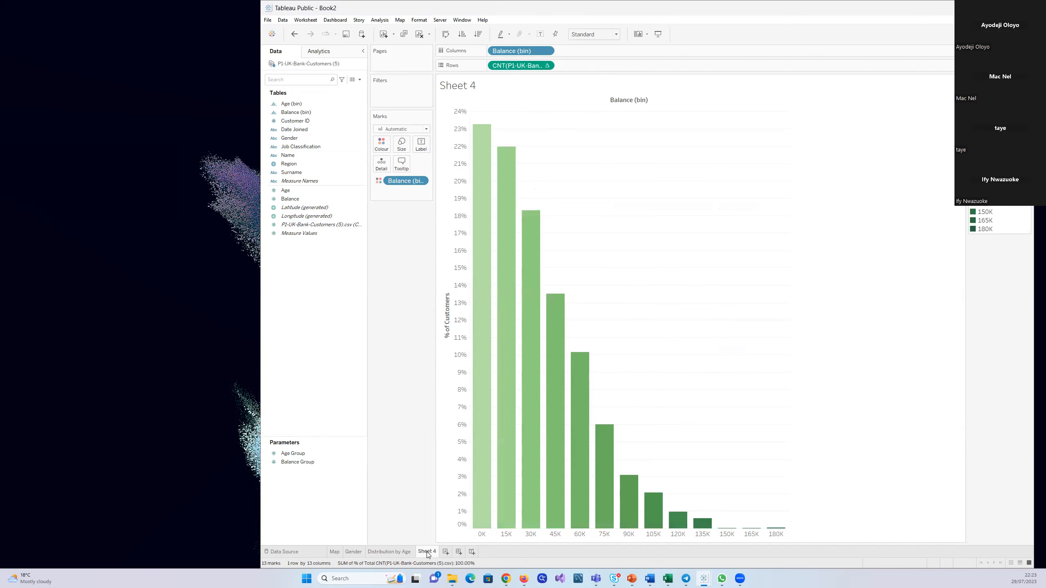
double_click(428, 553)
type("Distribution by Balance")
Hide the field labels for columns and format the % of Customers axis in a larger, bold black font
right_click(641, 103)
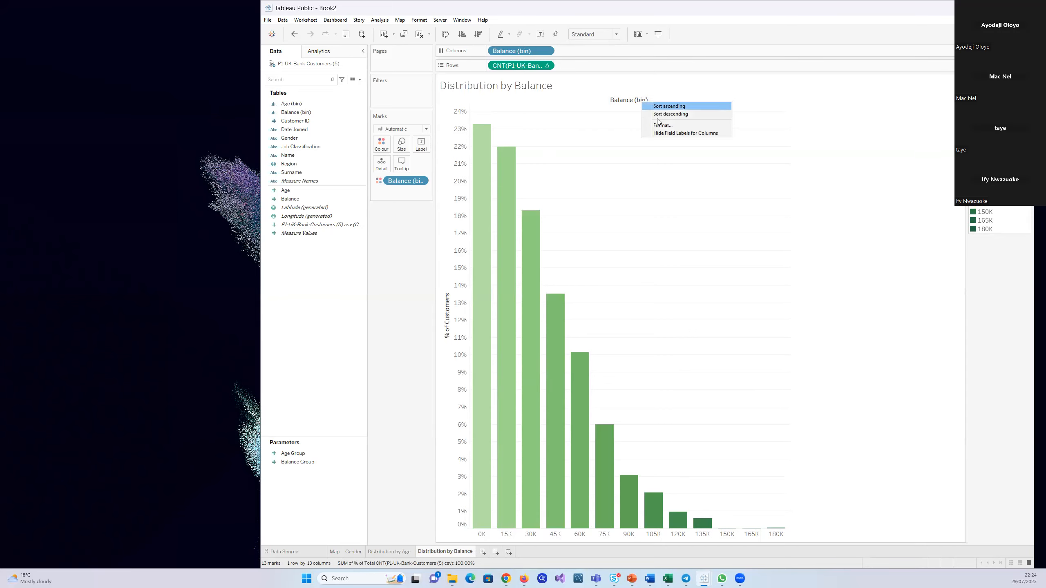
left_click(678, 133)
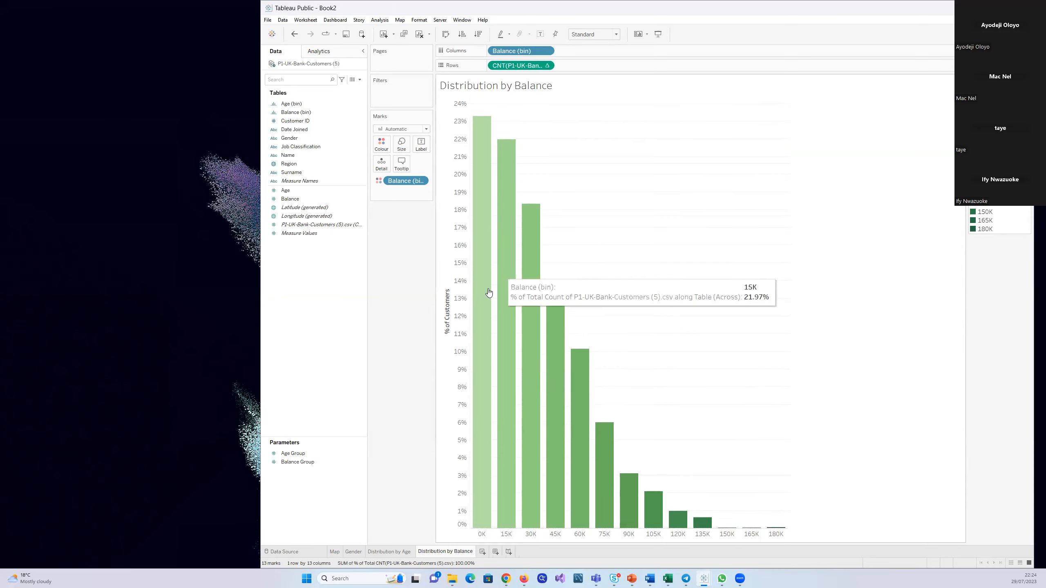
left_click(451, 317)
right_click(451, 316)
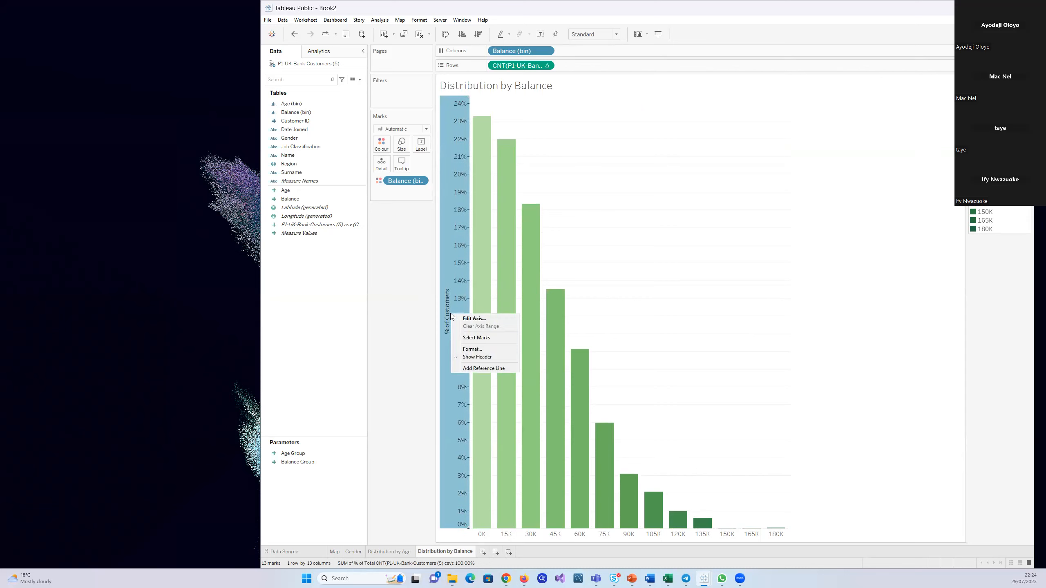
left_click(465, 349)
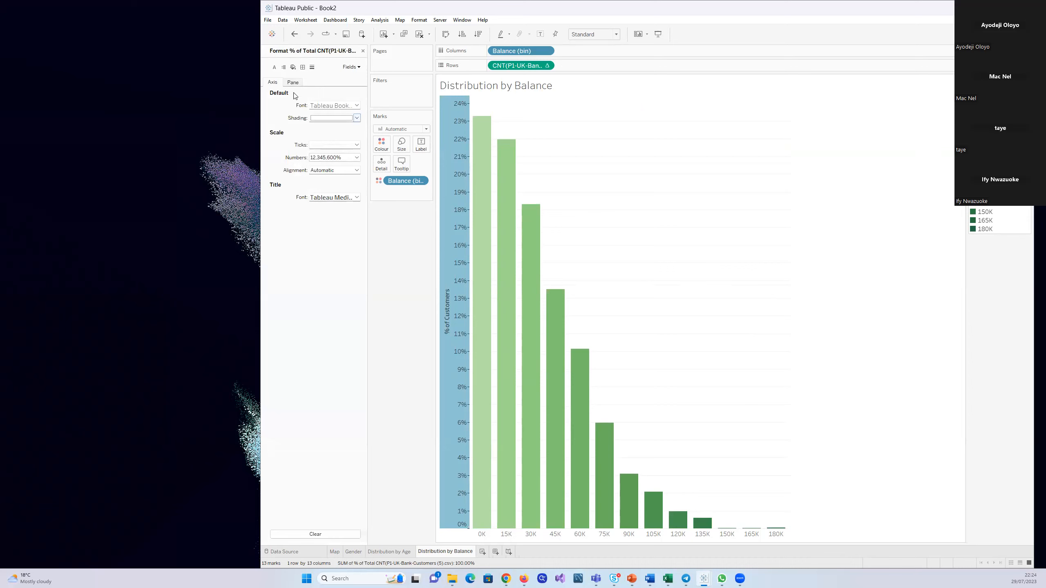
left_click(357, 106)
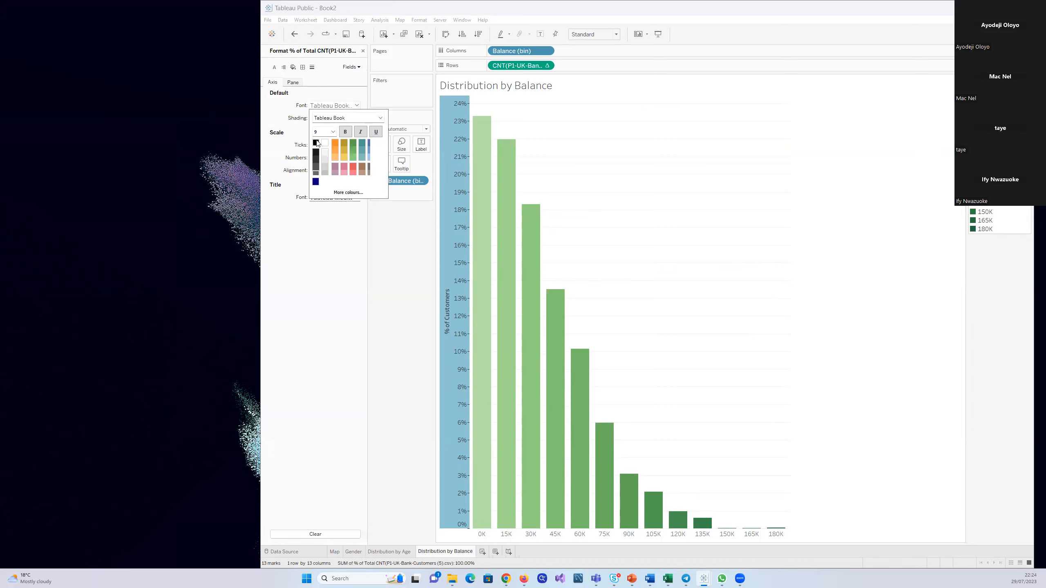
left_click(333, 131)
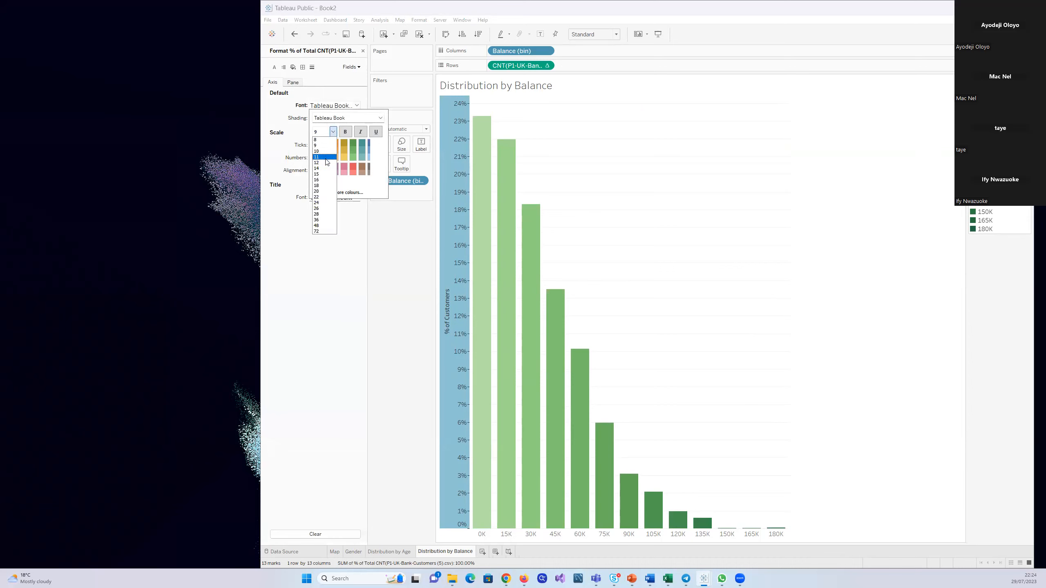
left_click(324, 162)
left_click(345, 132)
left_click(385, 238)
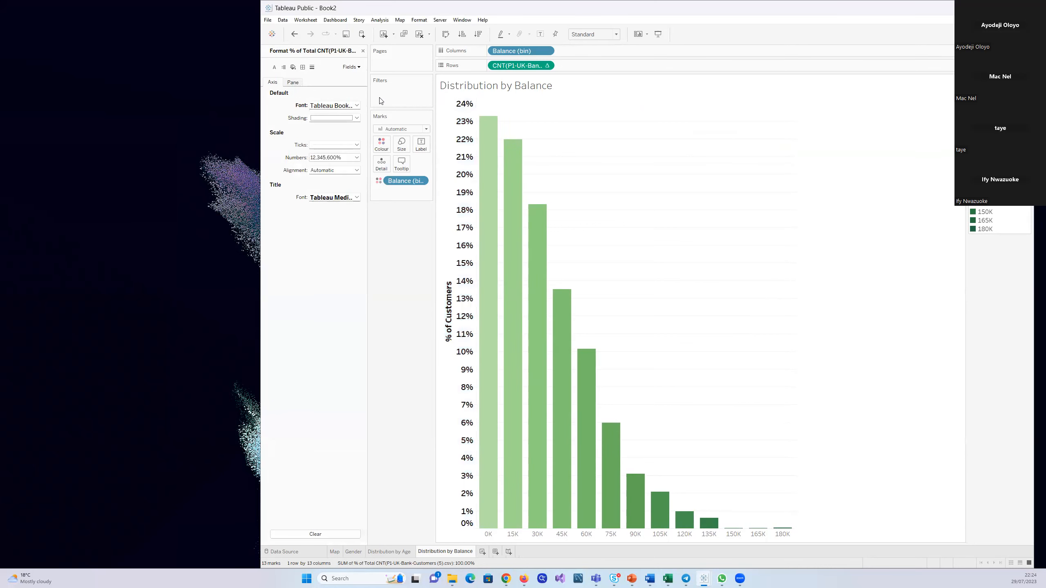
left_click(363, 50)
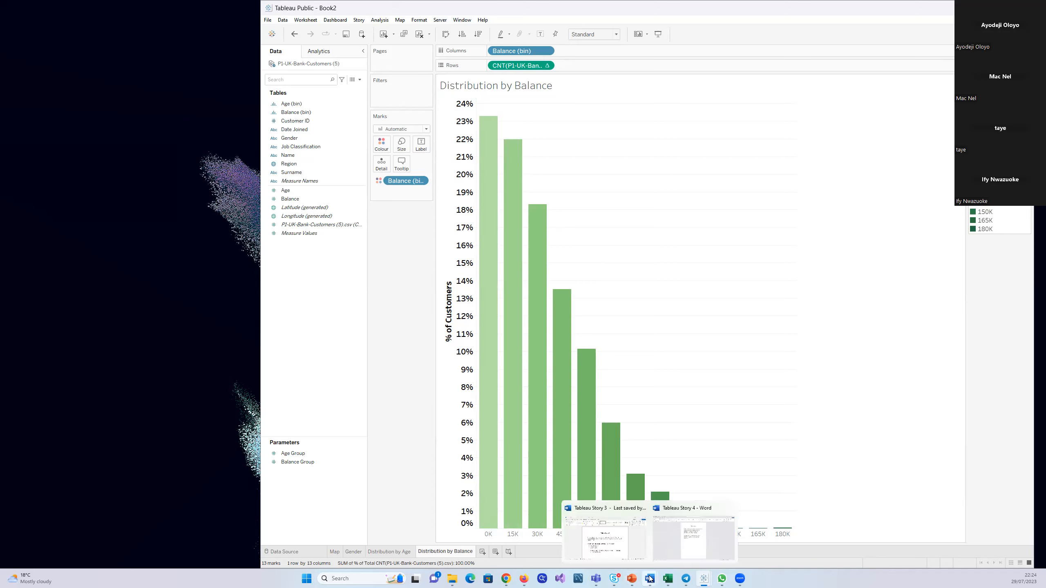
Switch to the Tableau Story 4 document in Word and review the customer categories that the bank wants visualised
left_click(703, 533)
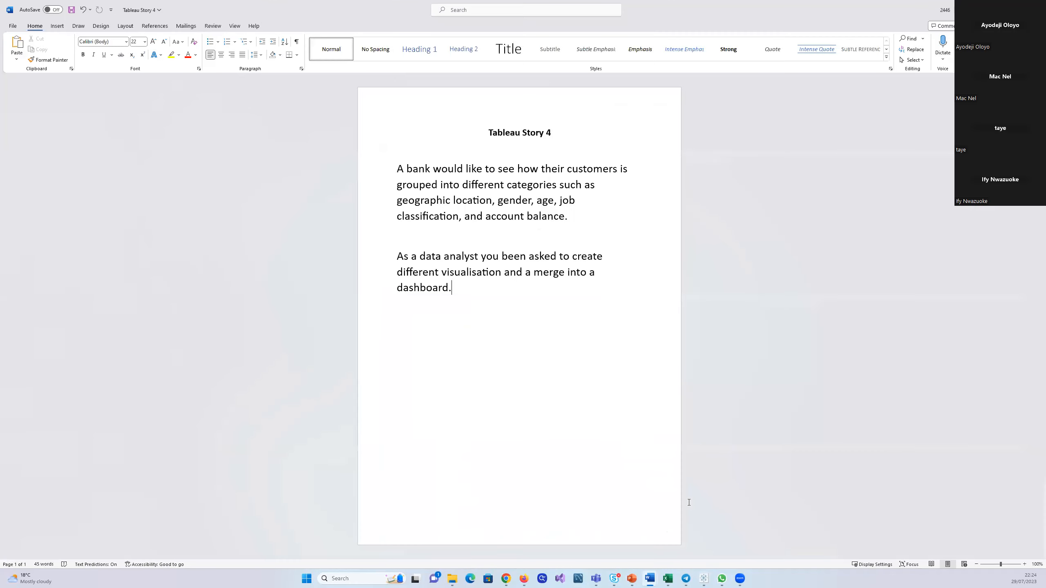
left_click_drag(495, 204, 452, 203)
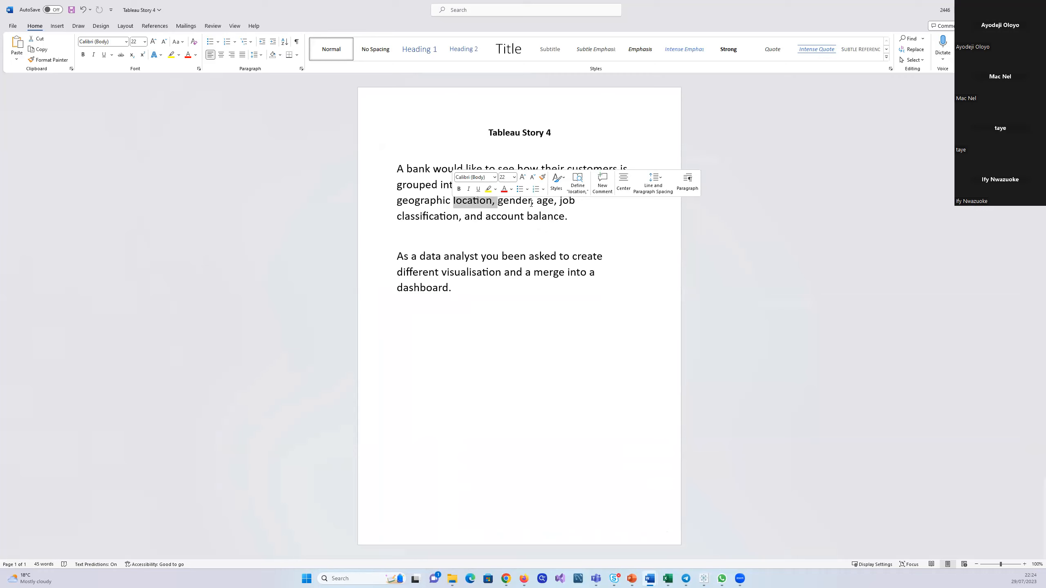
left_click_drag(531, 203, 554, 203)
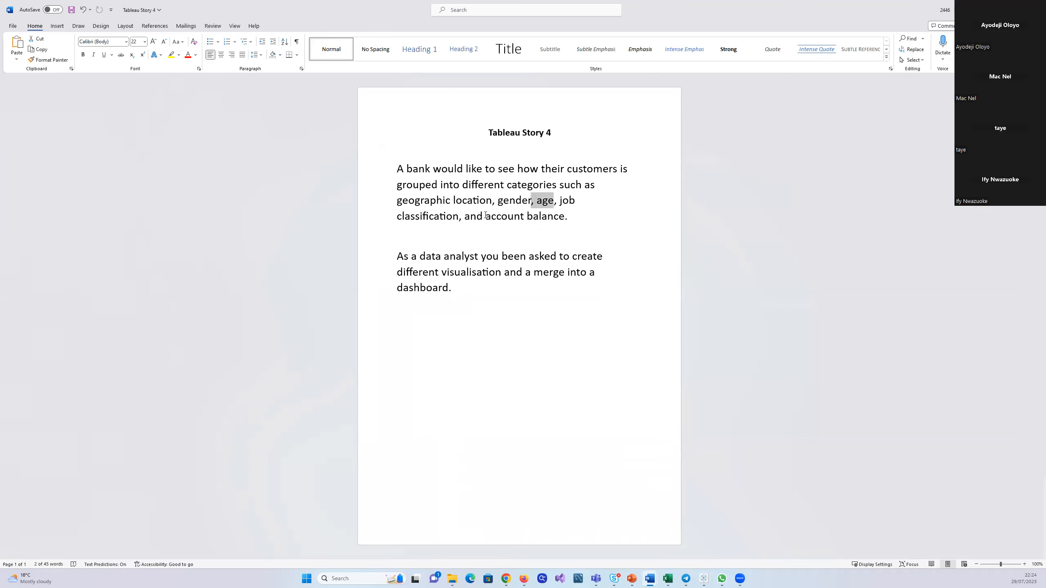
left_click_drag(485, 215, 595, 236)
left_click_drag(558, 202, 450, 218)
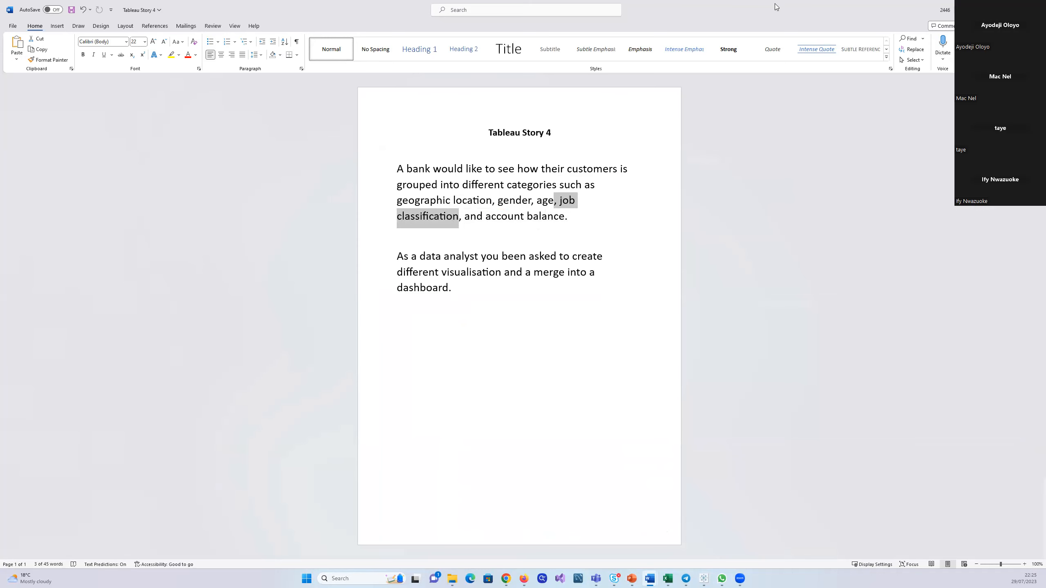
left_click(986, 10)
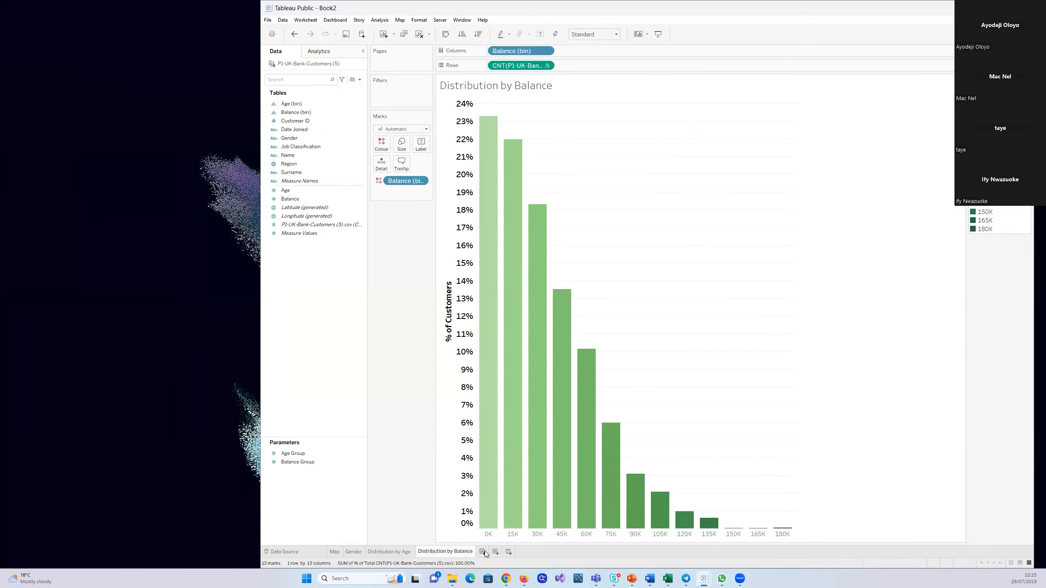
Add a new worksheet in Tableau and build a treemap of the customer count by Job Classification
left_click(483, 552)
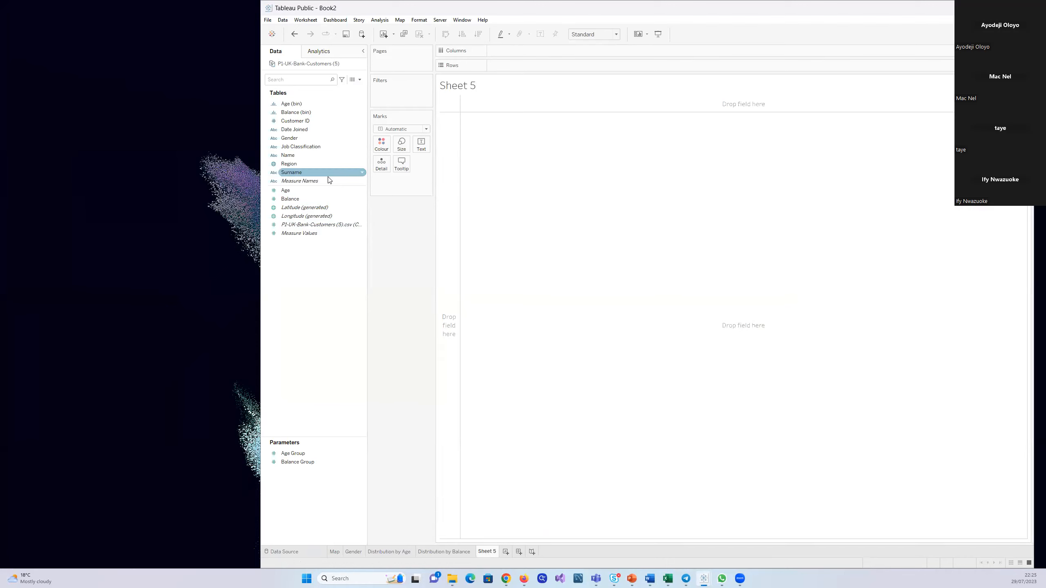
left_click_drag(291, 152, 517, 158)
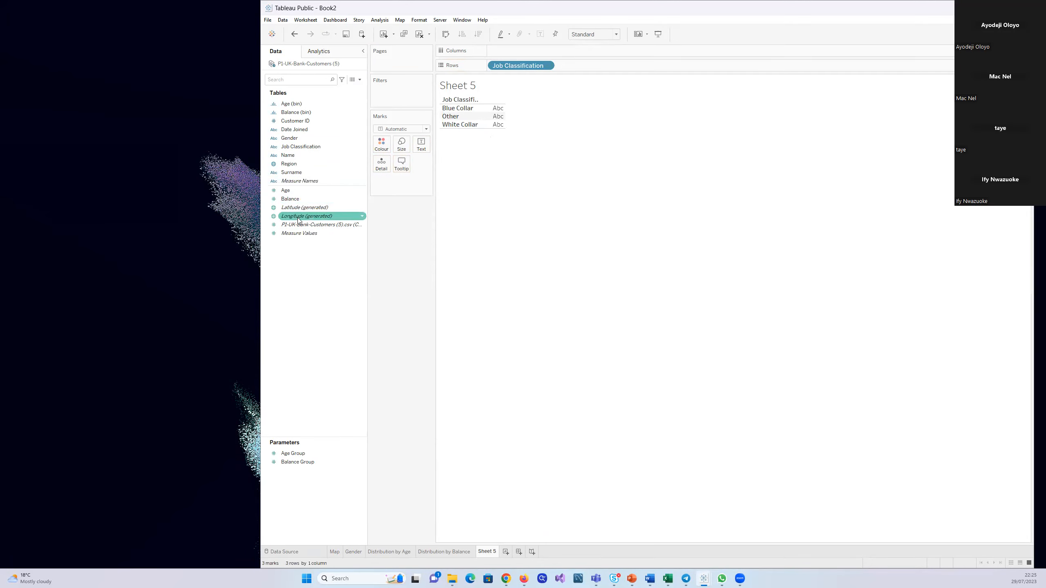
left_click_drag(294, 225, 496, 120)
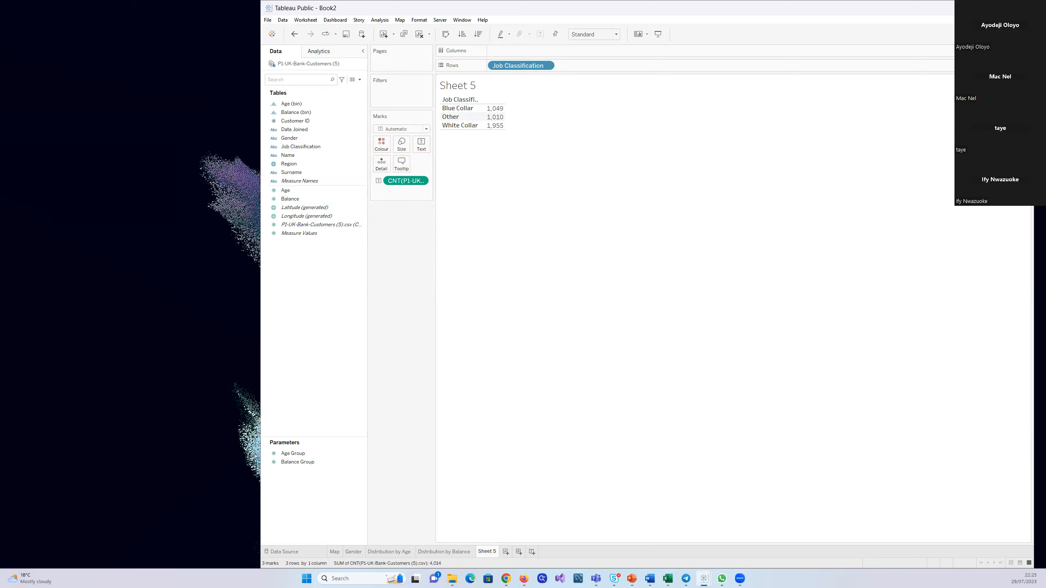
left_click(1014, 35)
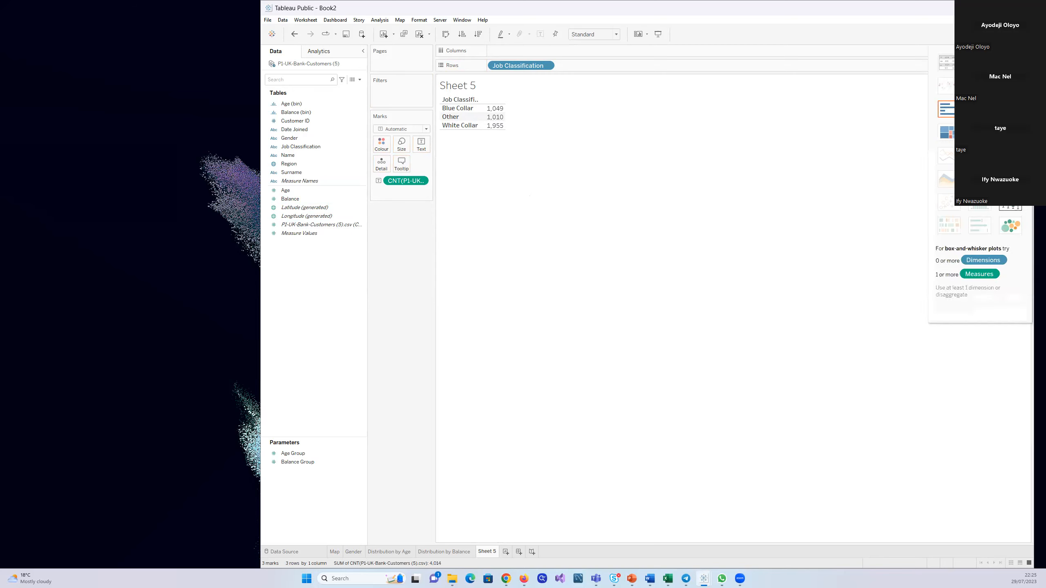
left_click(952, 140)
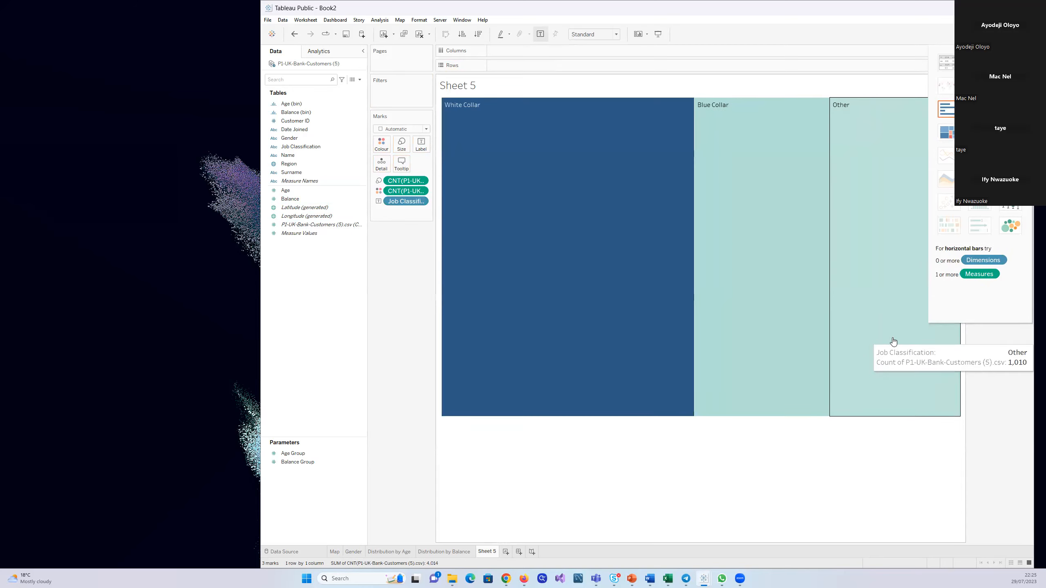
left_click(1013, 35)
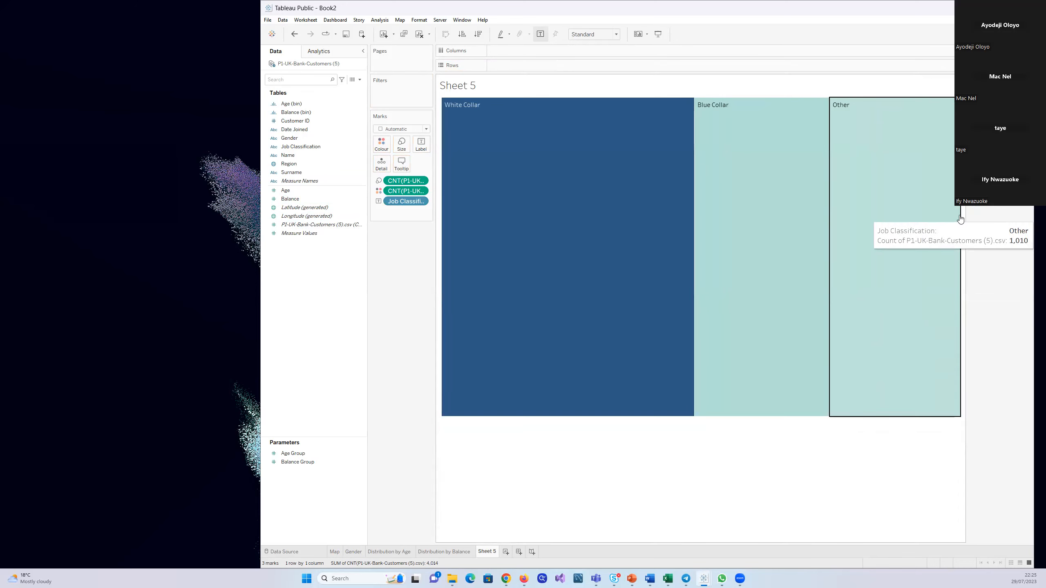
Narrow the treemap to about a third of the view's width and reduce it to about half the height
left_click(943, 216)
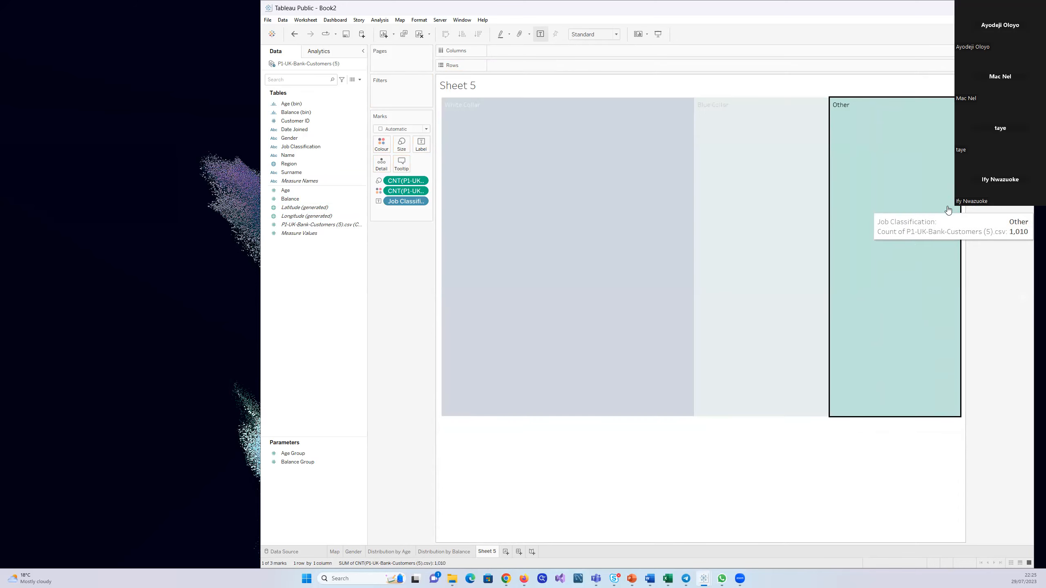
left_click(929, 455)
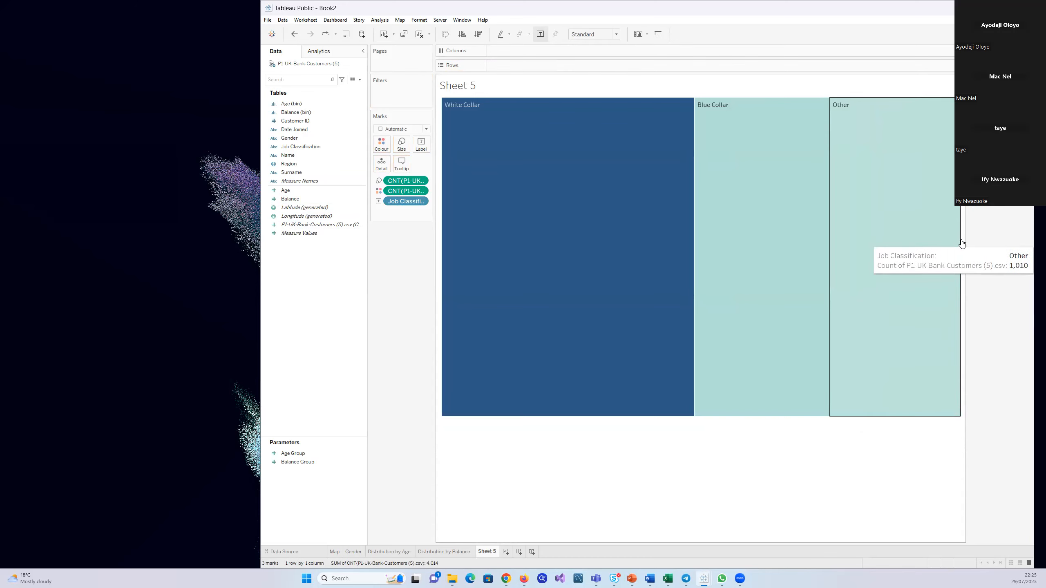
left_click_drag(961, 239, 812, 278)
left_click_drag(695, 267, 633, 263)
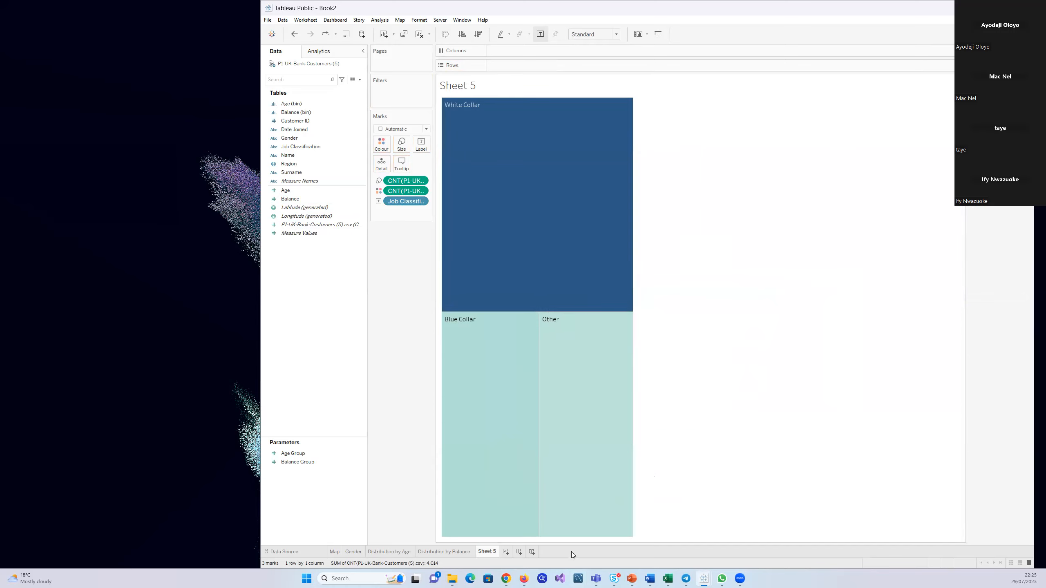
left_click_drag(568, 538, 558, 318)
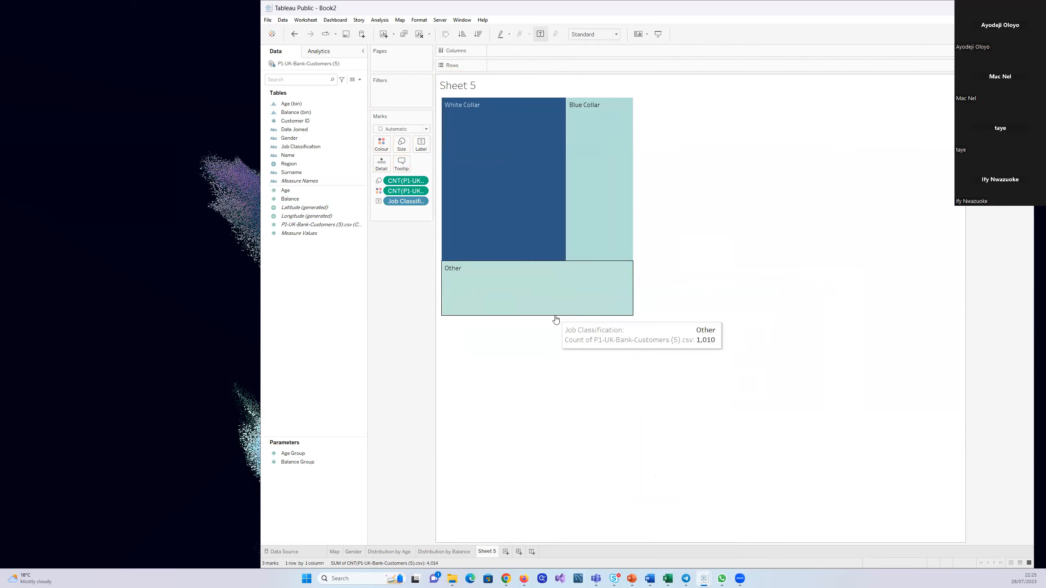
Shrink the treemap further, to about a quarter of the view's width and height
left_click(555, 316)
left_click(556, 345)
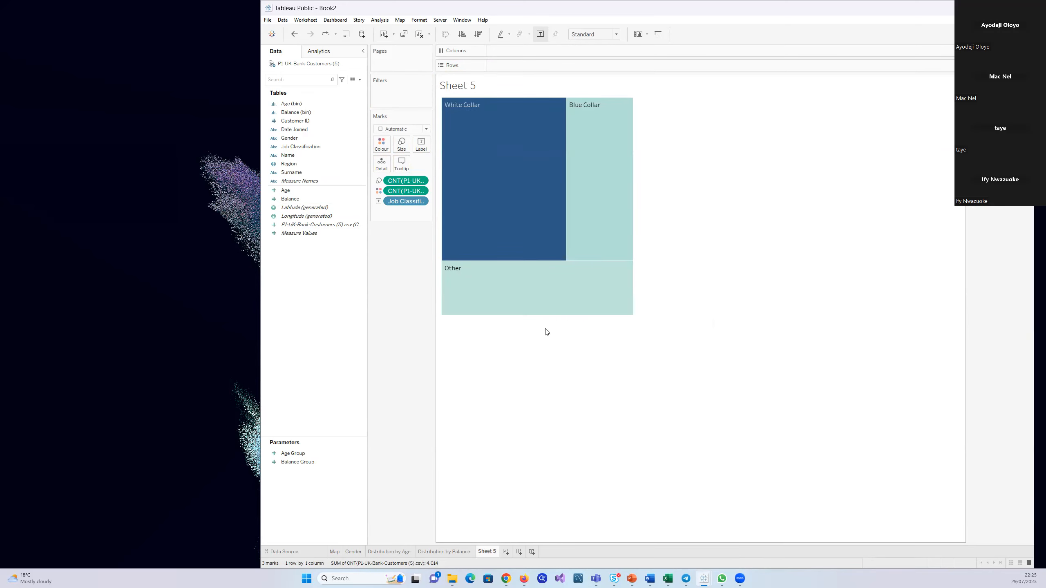
left_click(548, 314)
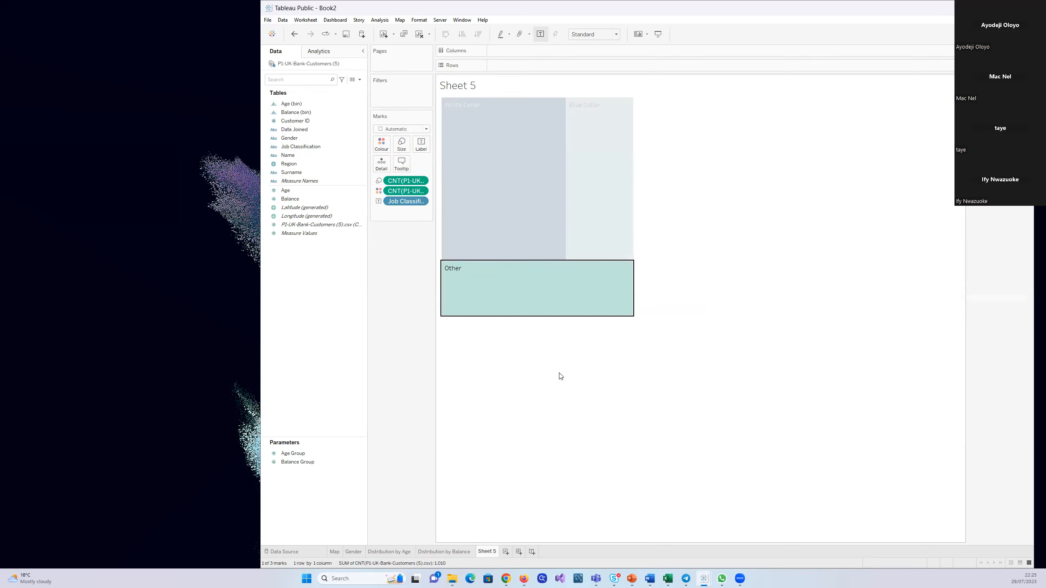
left_click(551, 332)
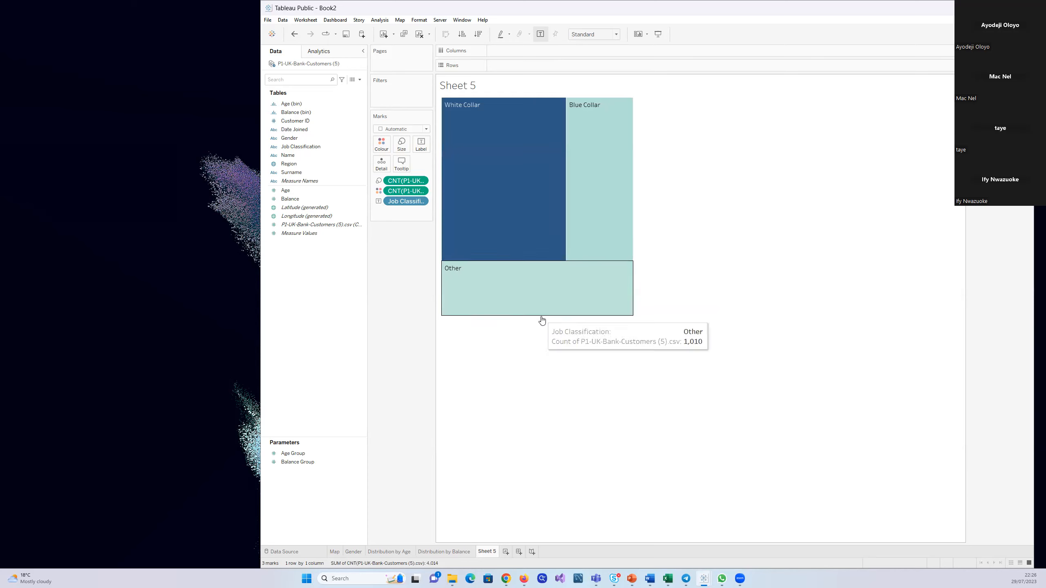
left_click(542, 315)
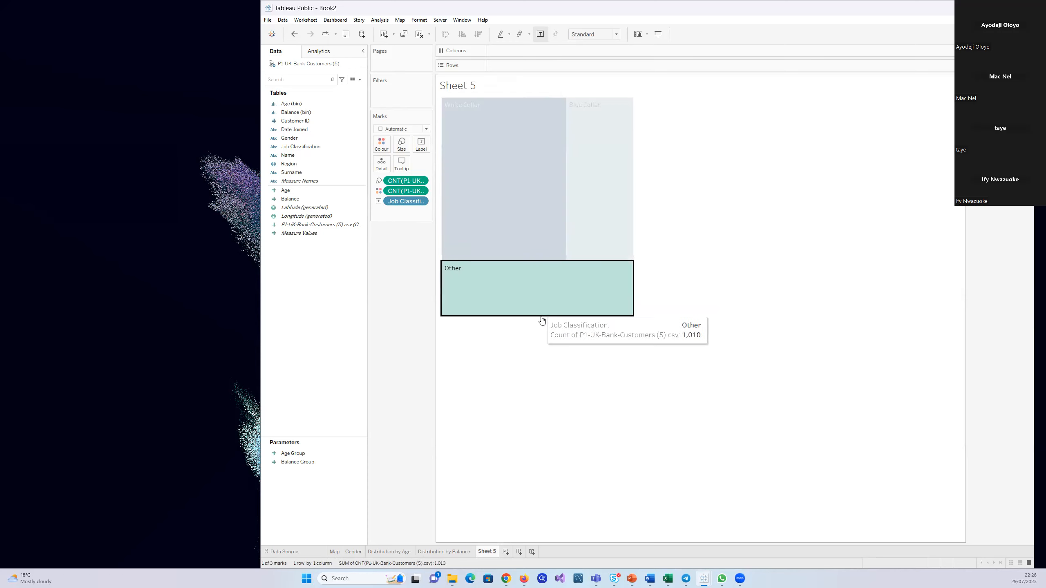
left_click(537, 354)
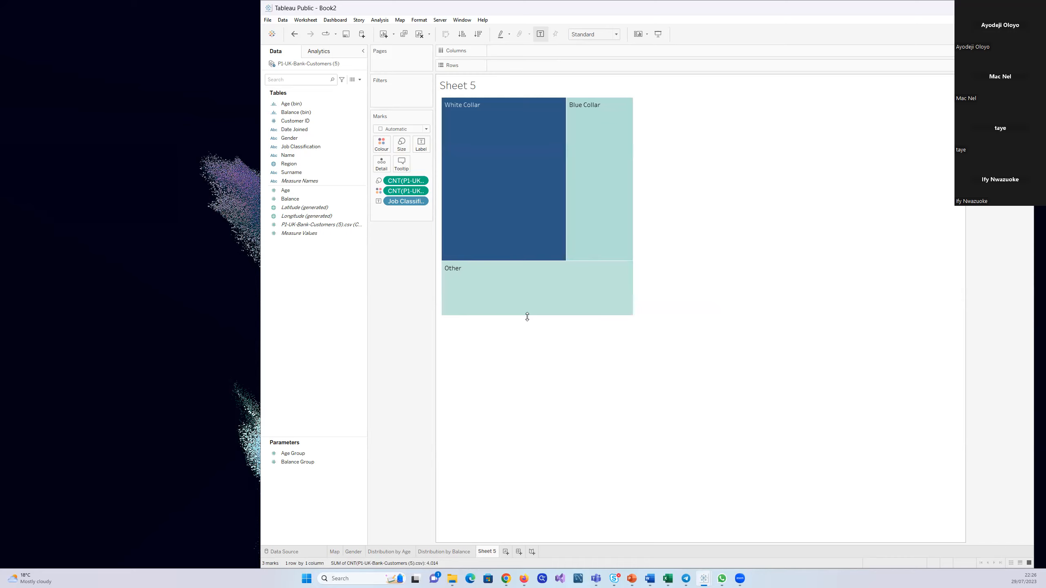
left_click_drag(527, 316, 516, 223)
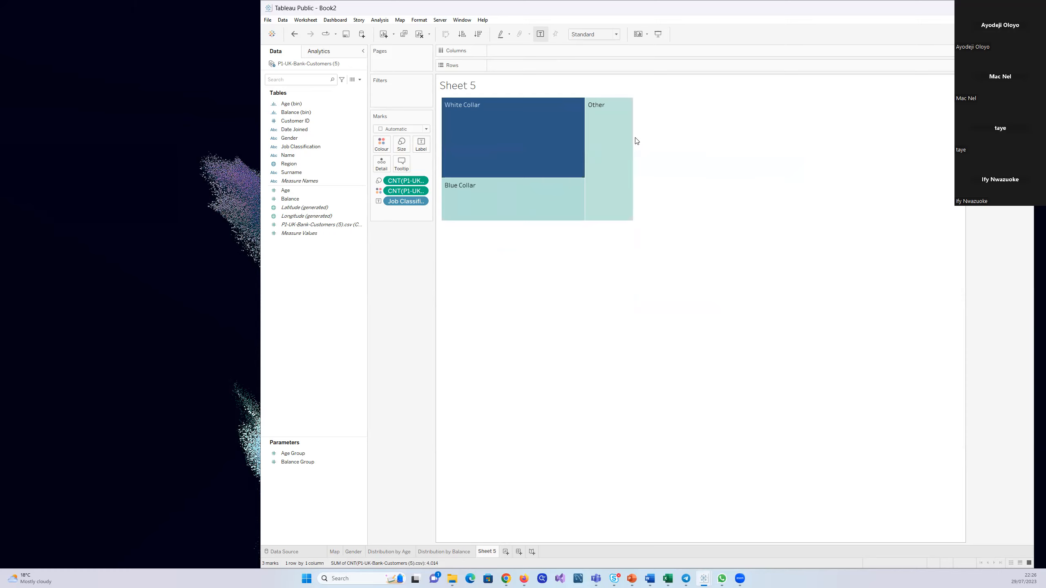
left_click_drag(633, 138, 583, 134)
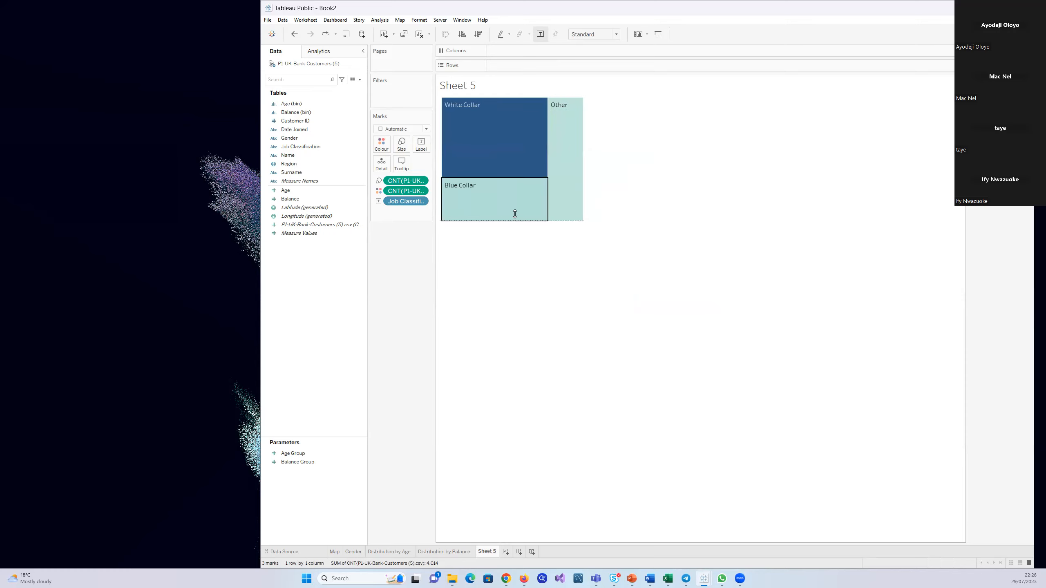
left_click_drag(513, 219, 514, 196)
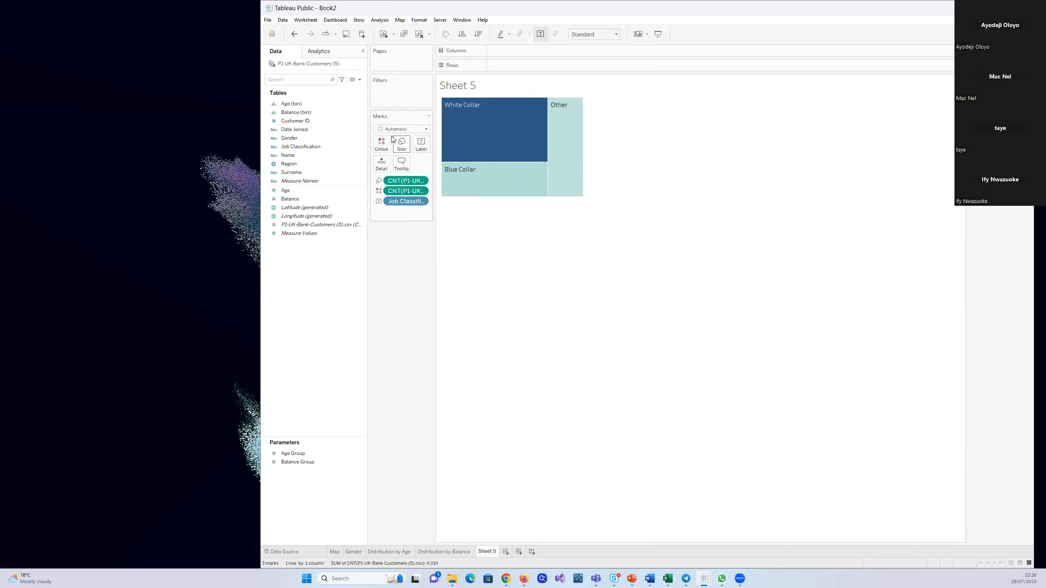
left_click(382, 147)
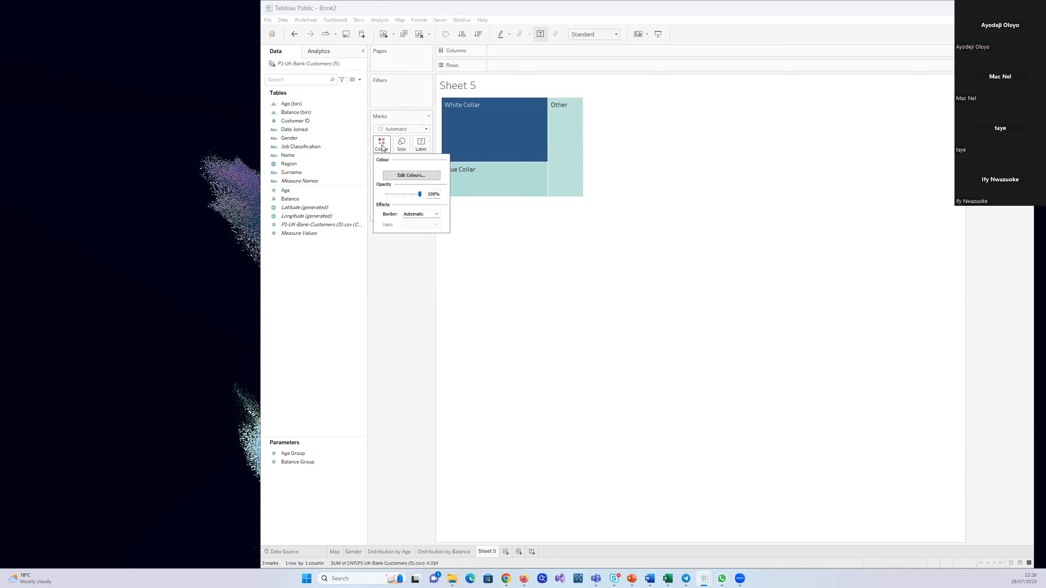
left_click(407, 176)
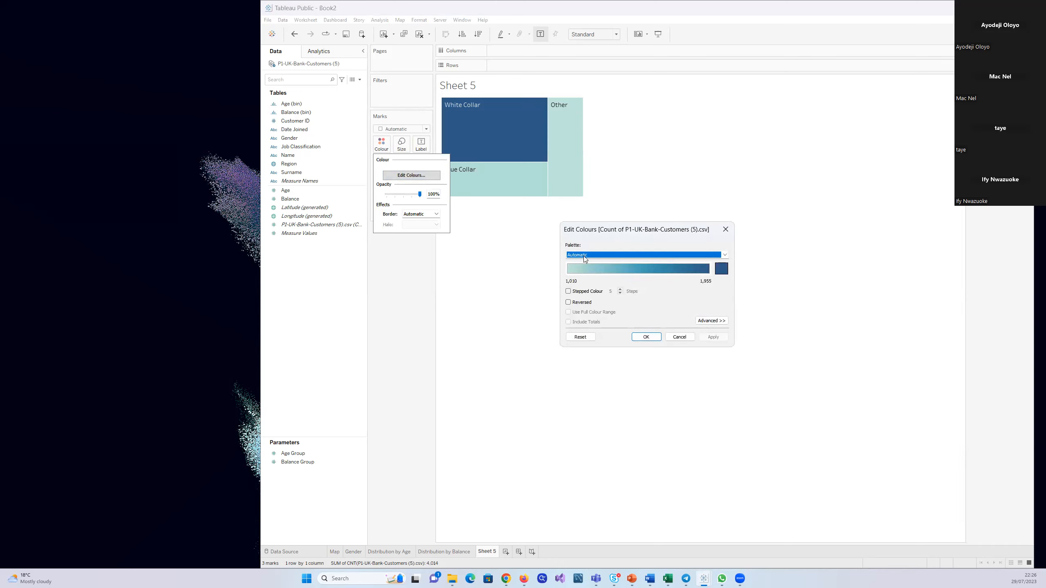
left_click(726, 229)
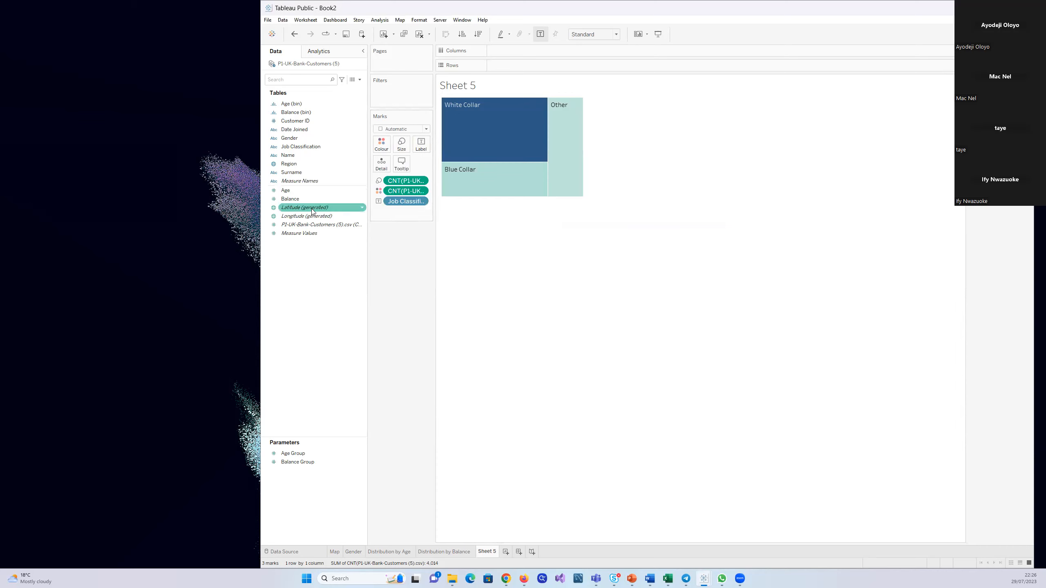
Colour the treemap by Job Classification, setting White Collar to grey and Other to green
left_click_drag(290, 147, 381, 143)
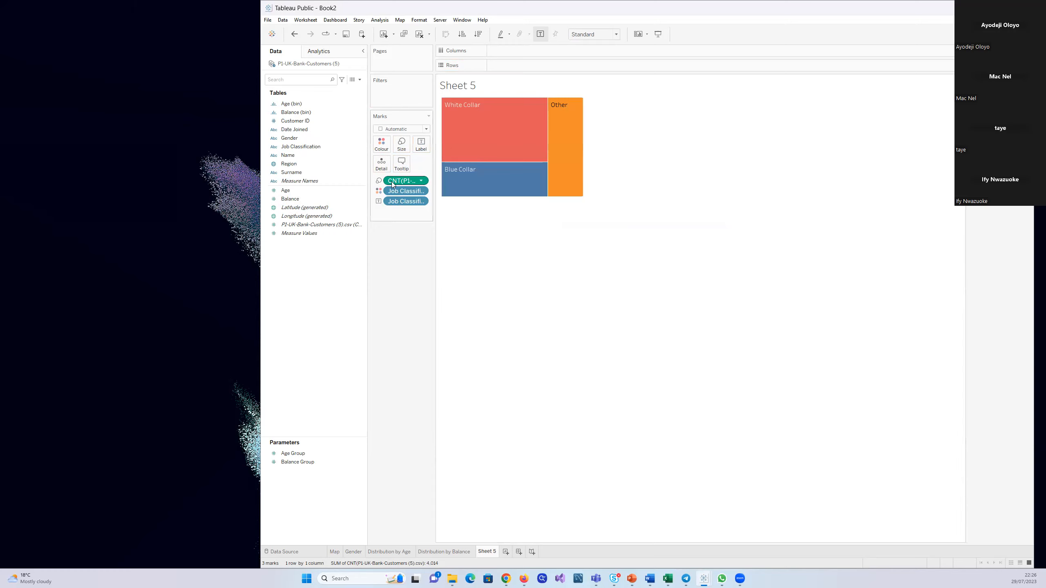
left_click(383, 146)
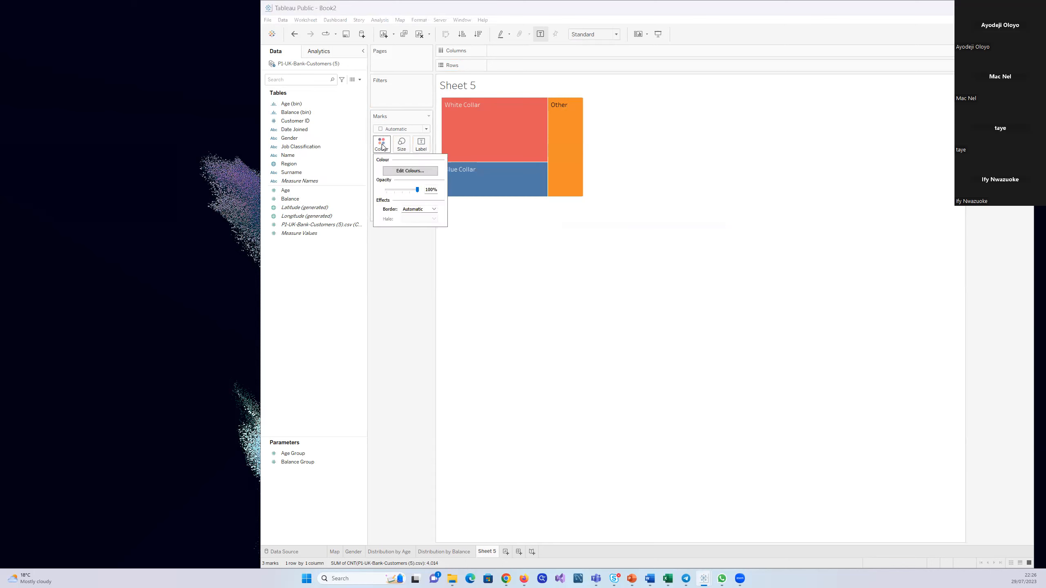
left_click(414, 175)
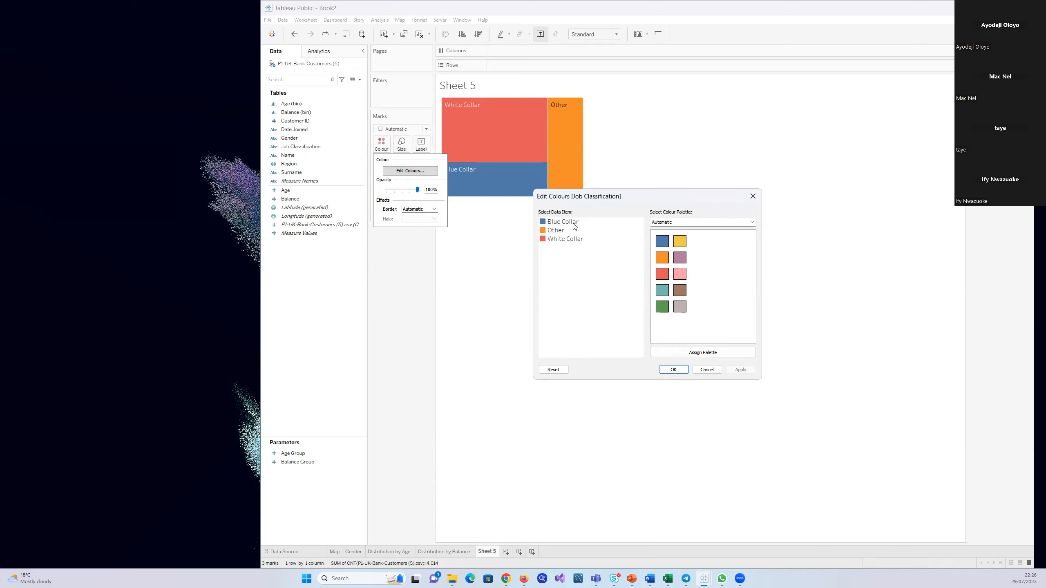
left_click(564, 241)
left_click(680, 307)
left_click(556, 231)
left_click(740, 370)
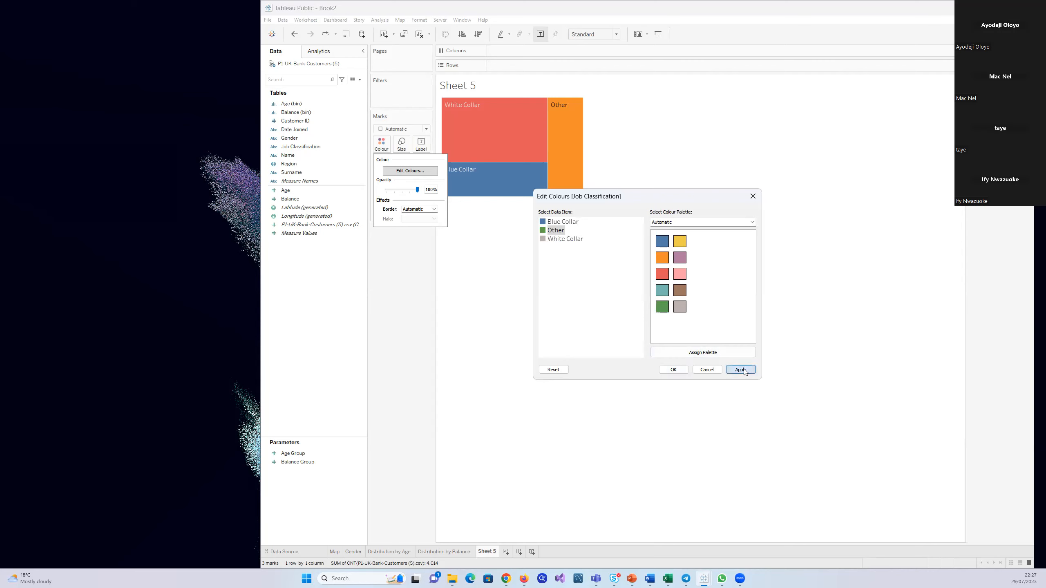
left_click(674, 369)
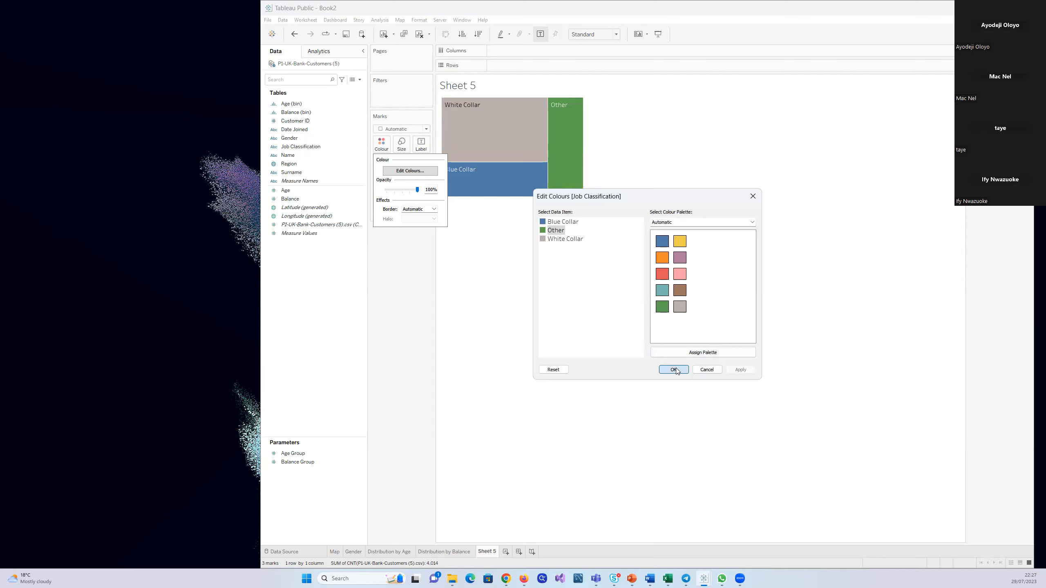
Label the treemap with the customer count, shown as Percent of Total through a quick table calculation
mouse_move(501, 111)
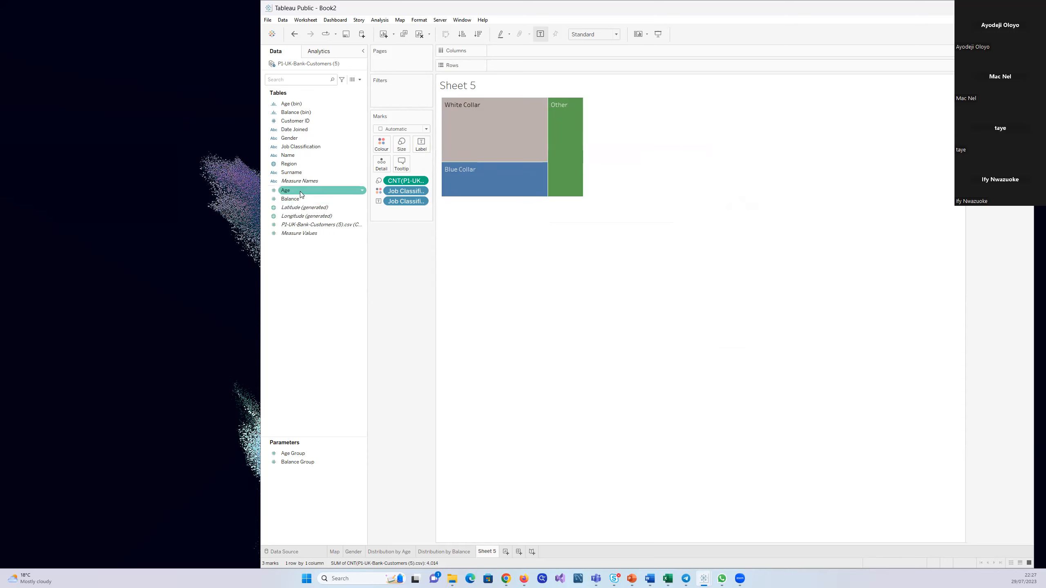
left_click_drag(304, 225, 418, 144)
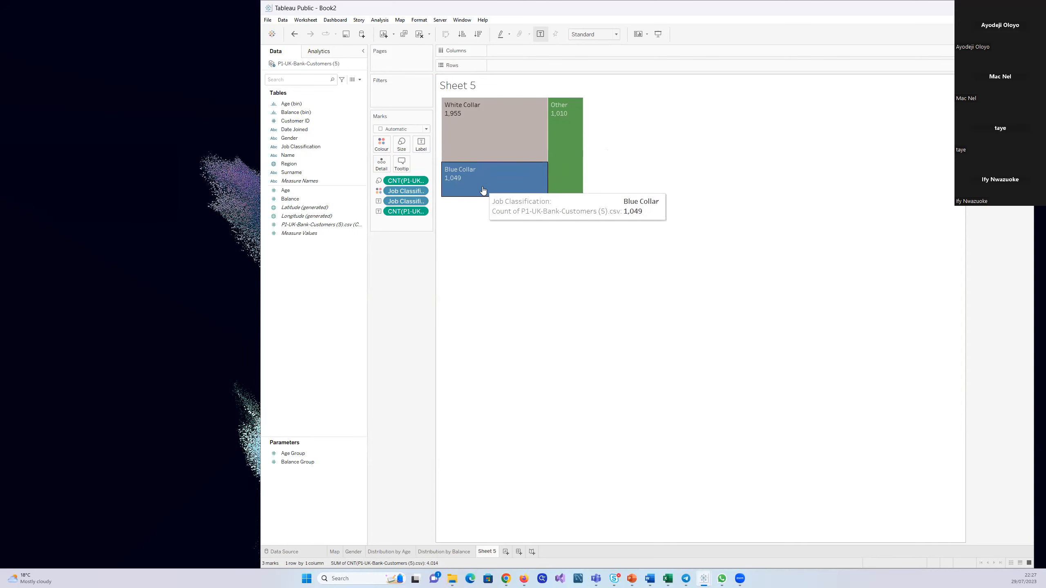
left_click(422, 212)
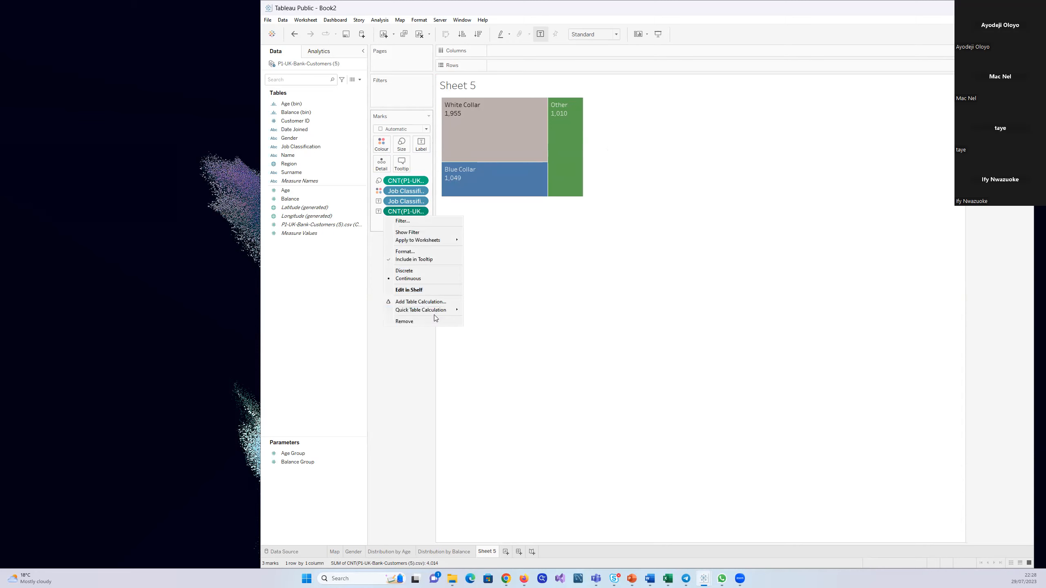
mouse_move(431, 310)
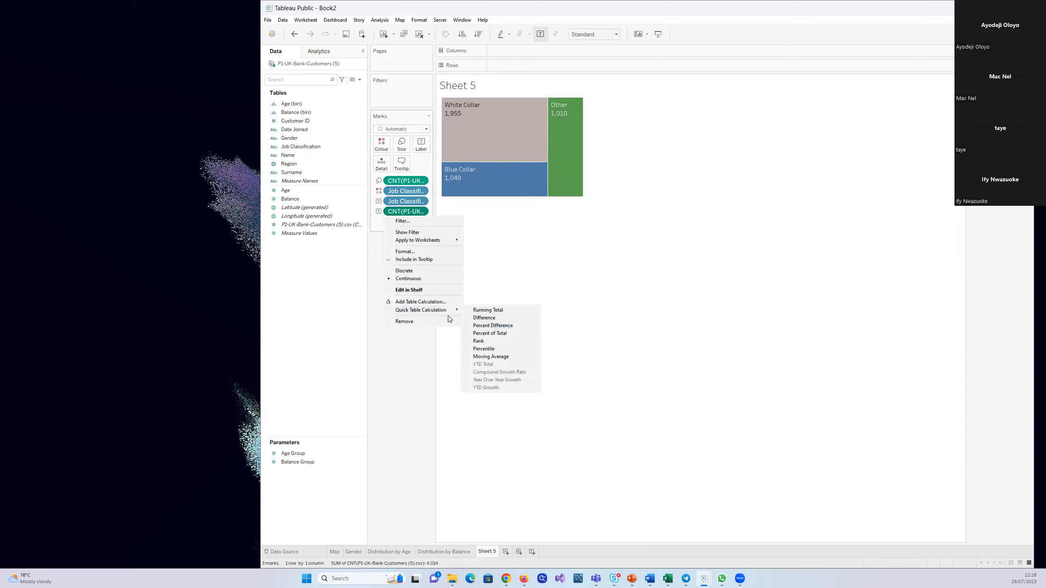
left_click(441, 406)
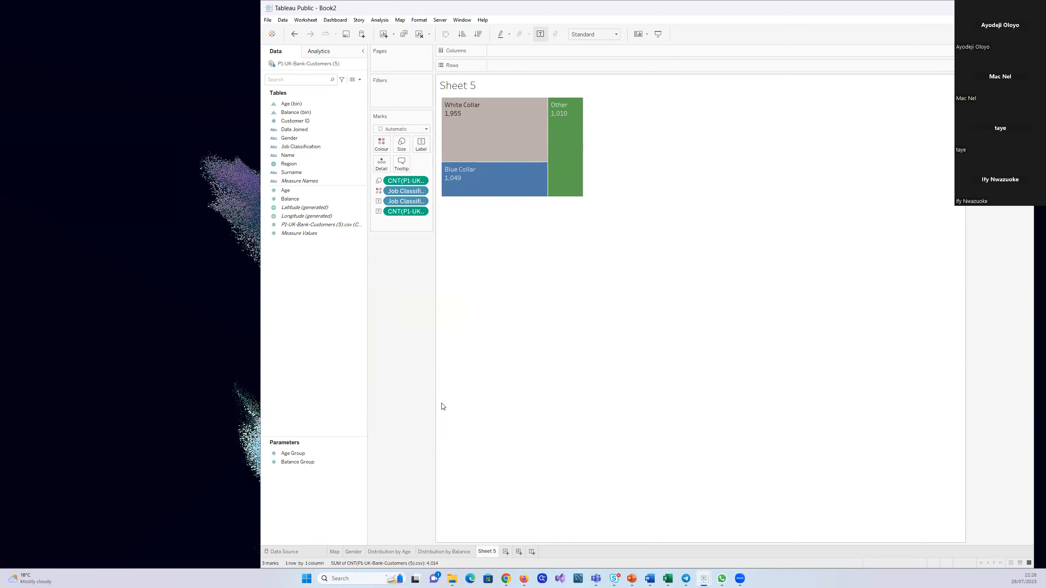
left_click(421, 212)
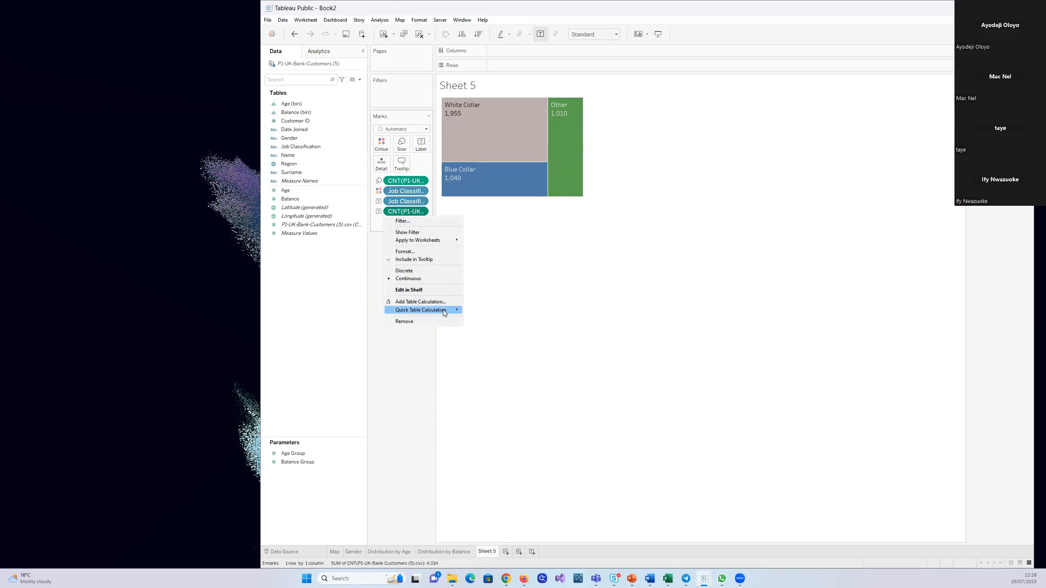
mouse_move(443, 311)
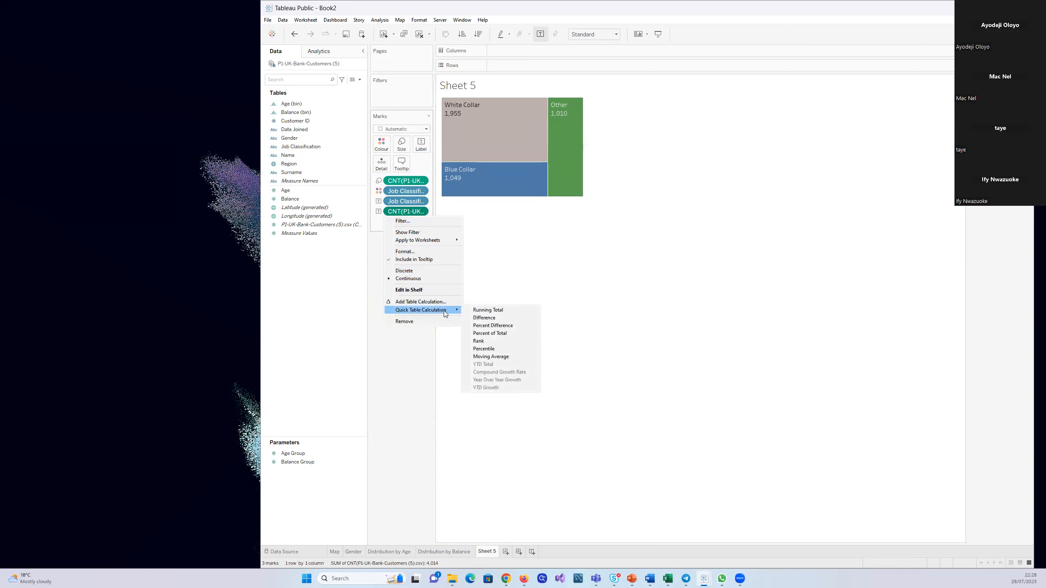
left_click(511, 335)
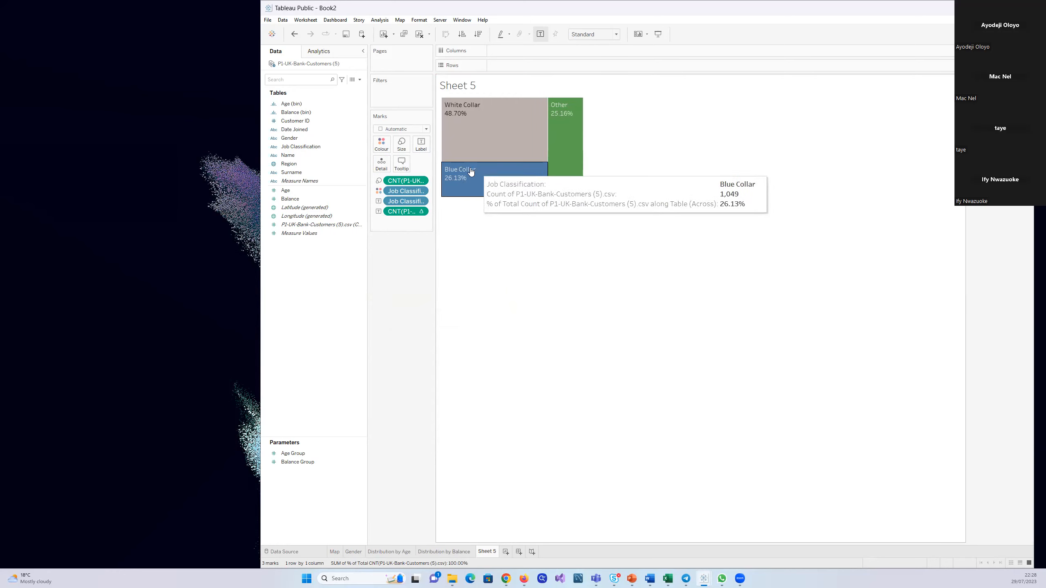
Format the treemap's percent-of-total labels as Percentage with 0 decimal places
right_click(478, 153)
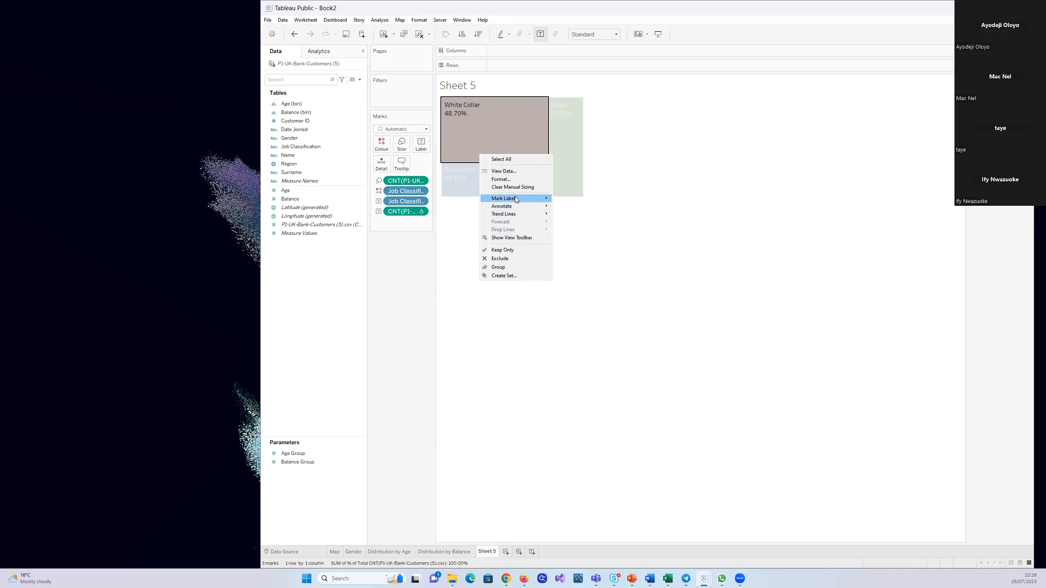
left_click(501, 180)
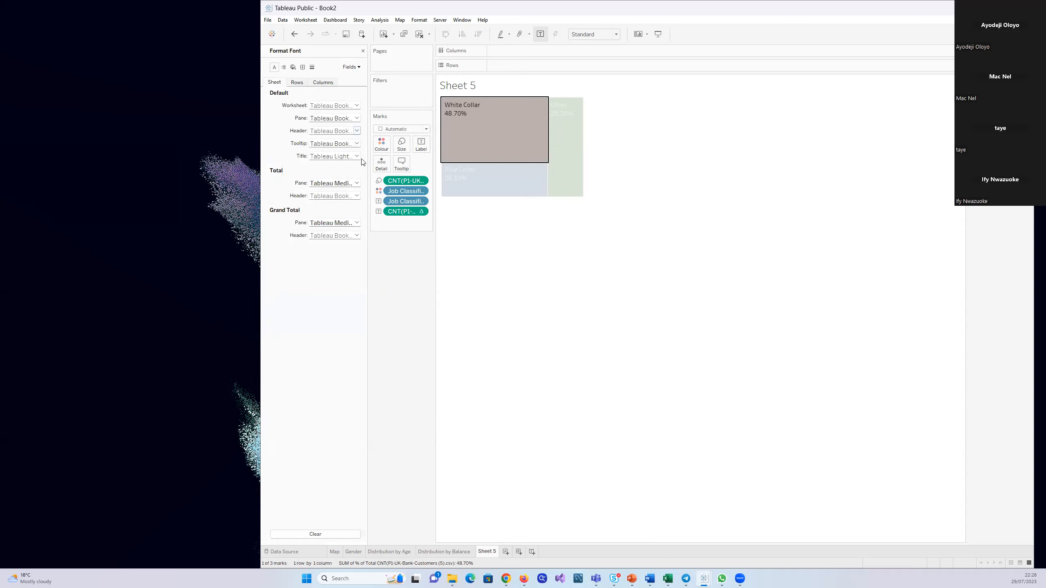
left_click(358, 67)
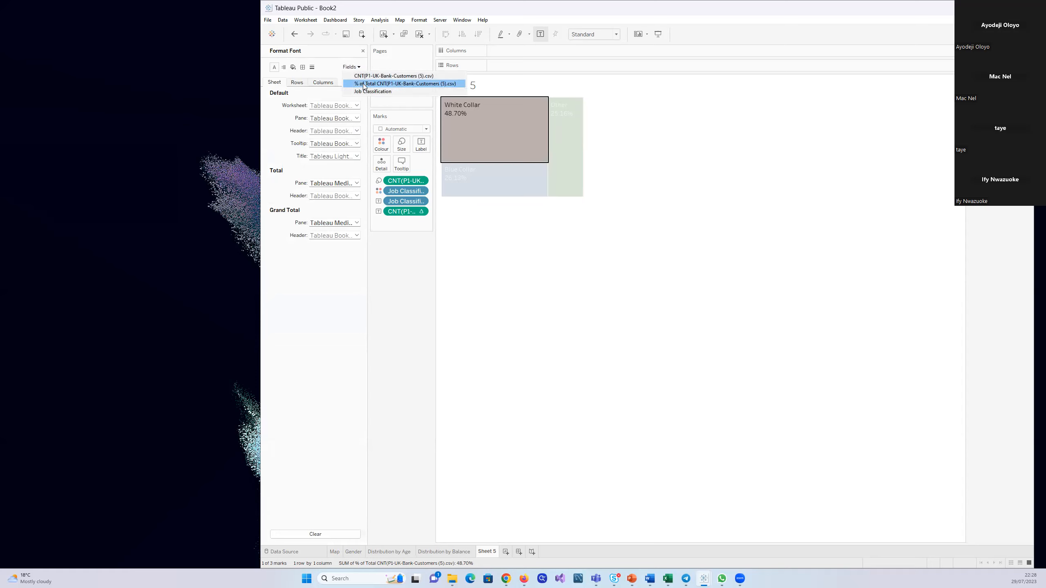
left_click(363, 84)
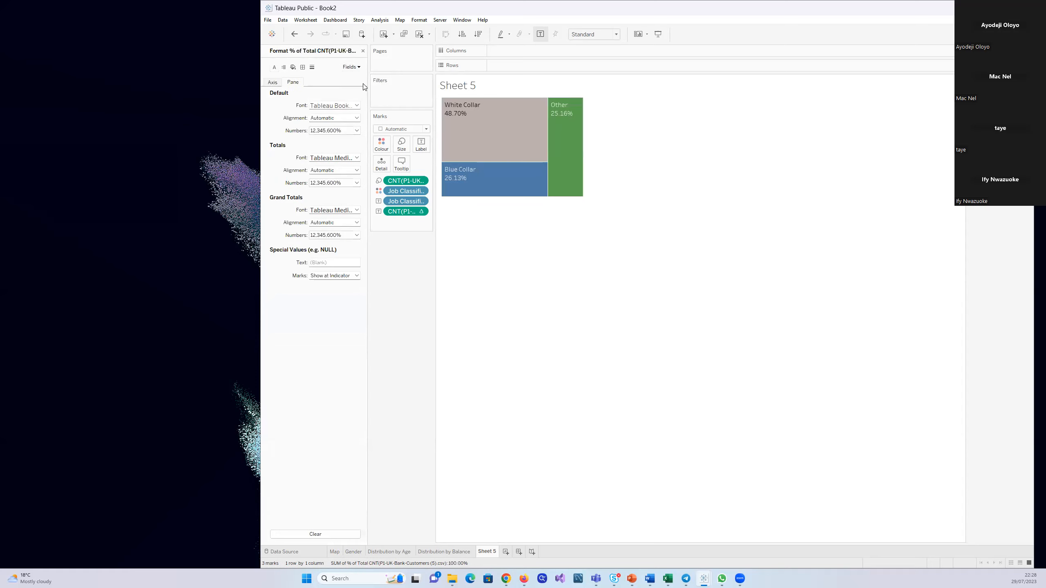
left_click(358, 131)
left_click(346, 181)
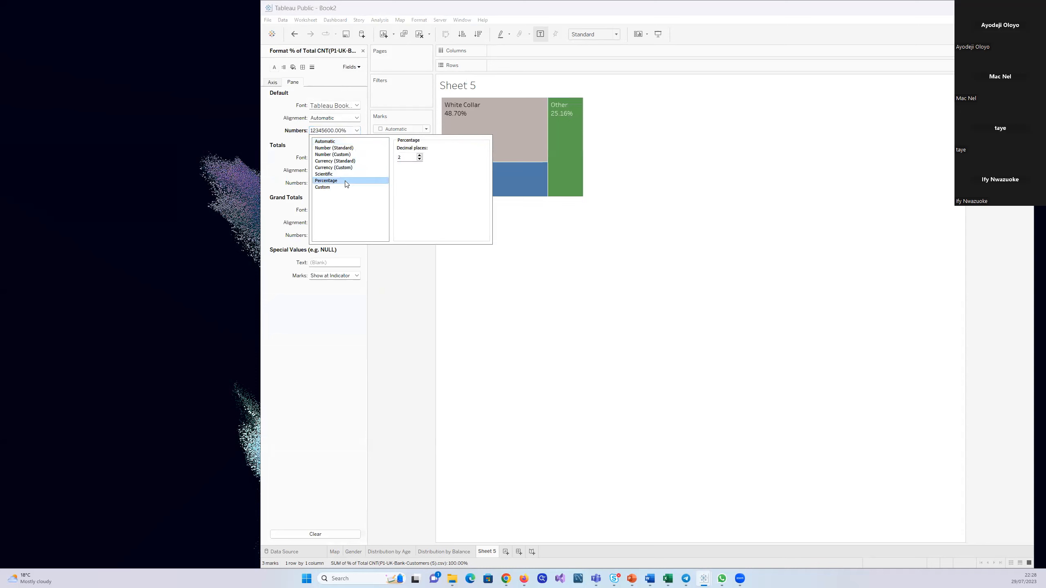
left_click(419, 159)
left_click(419, 159)
left_click(502, 240)
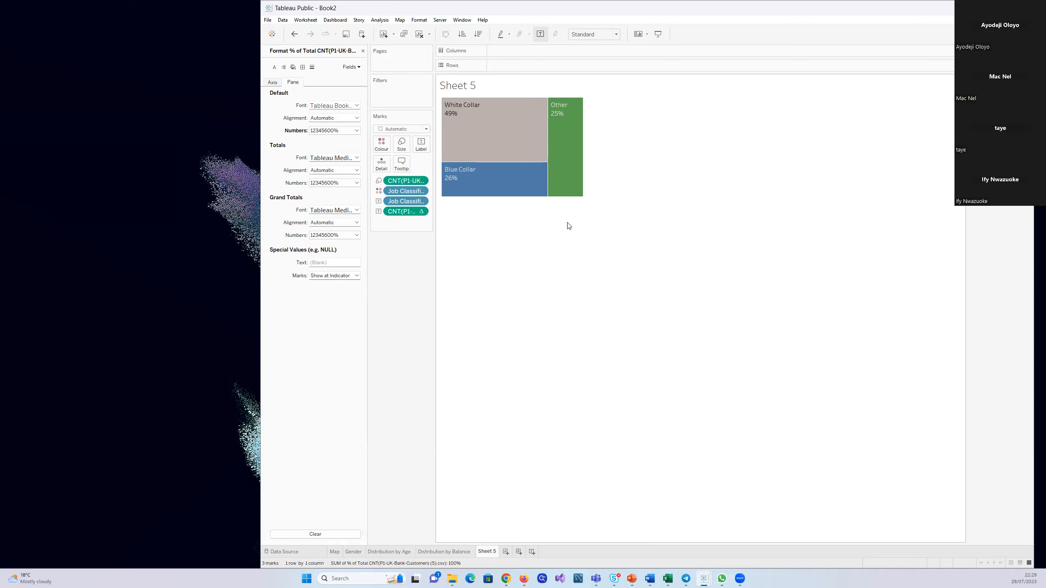
mouse_move(502, 192)
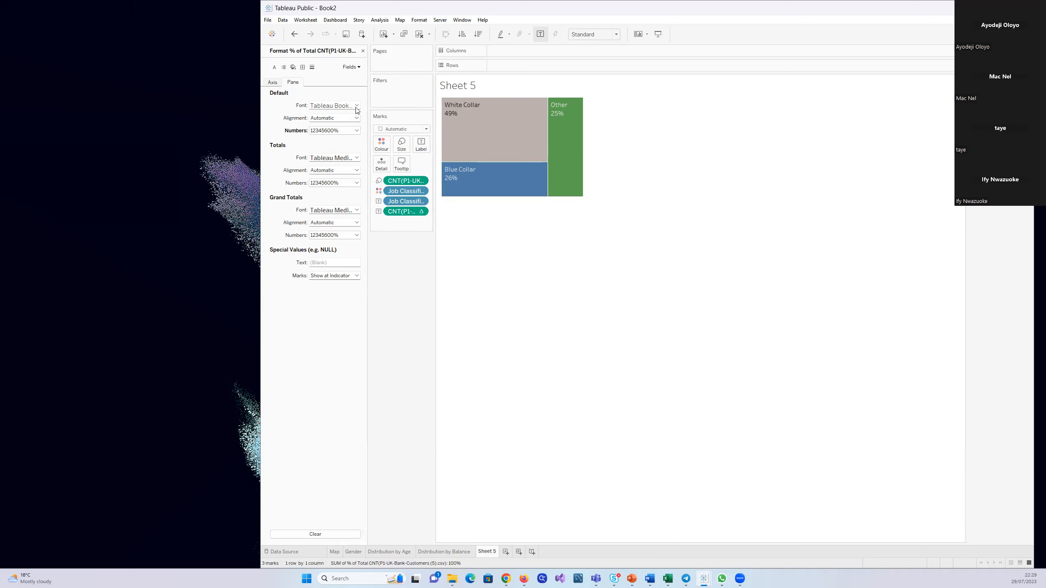
left_click(362, 50)
mouse_move(500, 142)
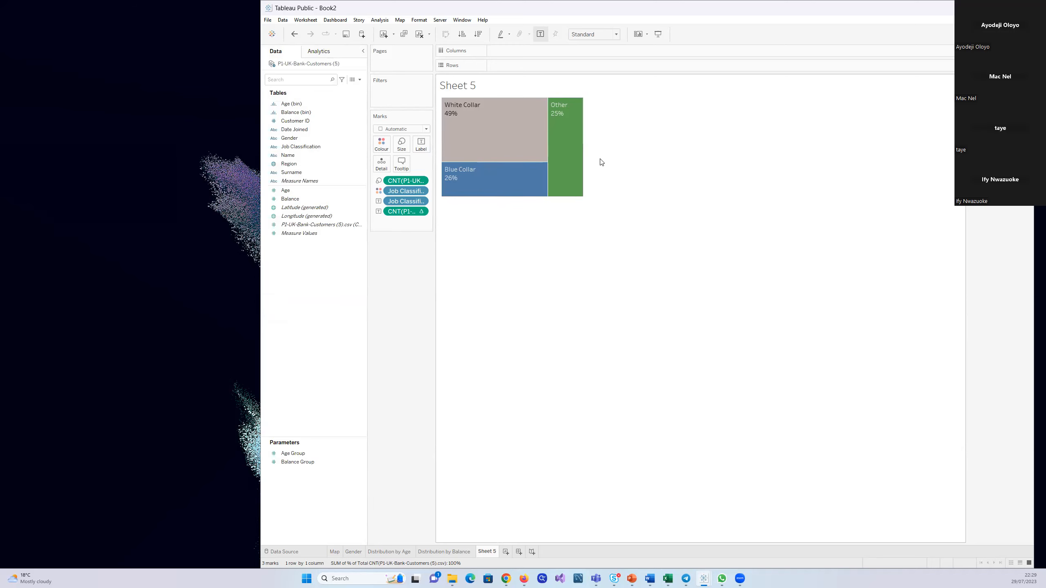
mouse_move(560, 168)
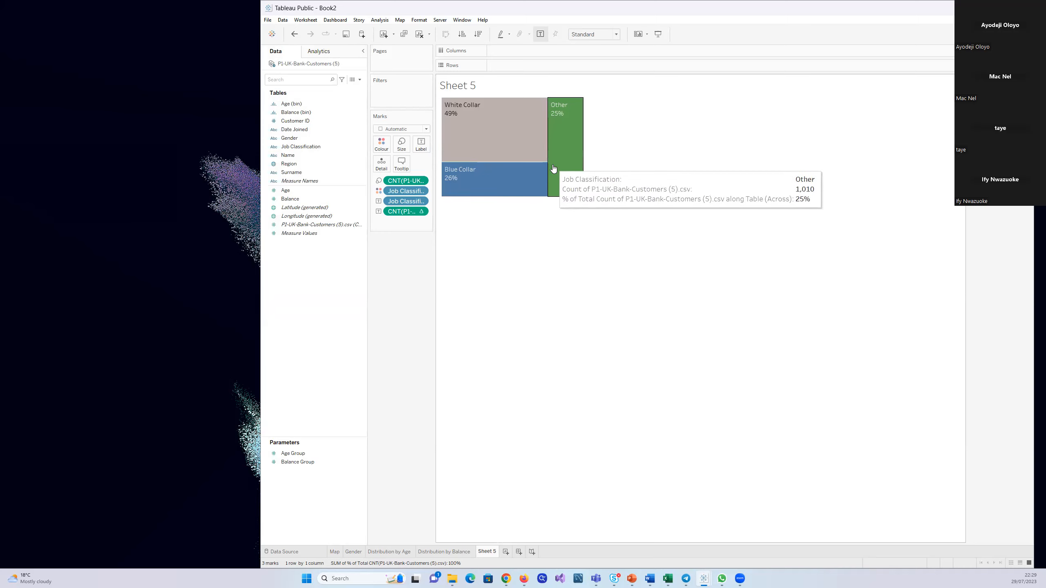
left_click(419, 21)
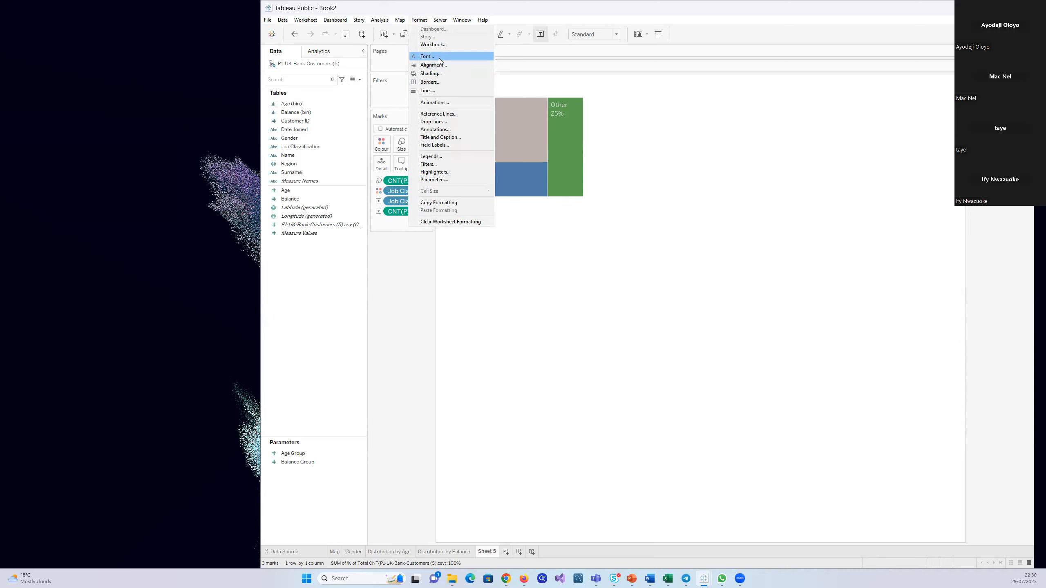
left_click(439, 44)
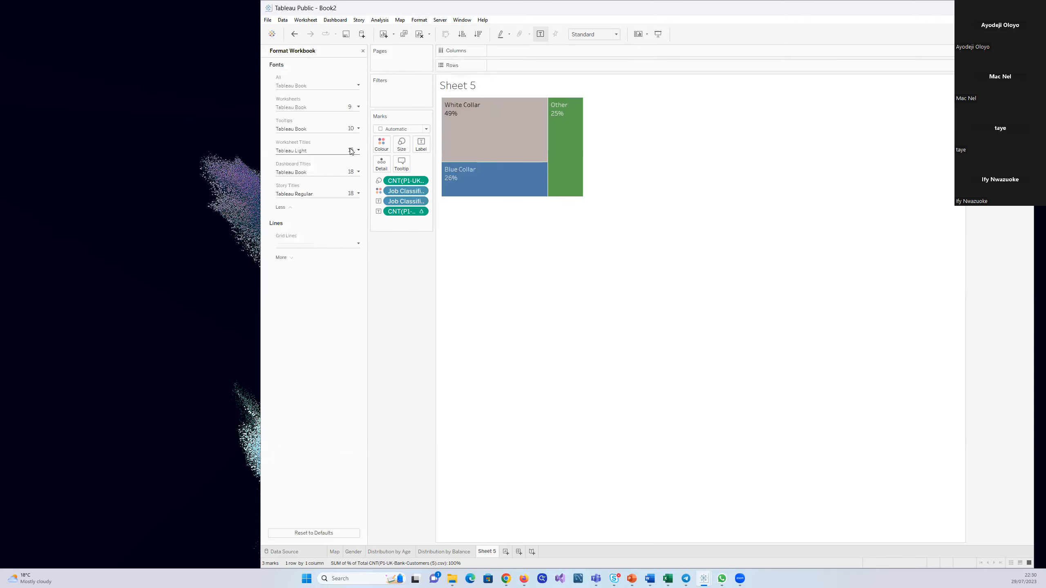
left_click(363, 51)
Review the axis and pane format settings of the percent-of-total field, including its percentage decimal places
mouse_move(473, 131)
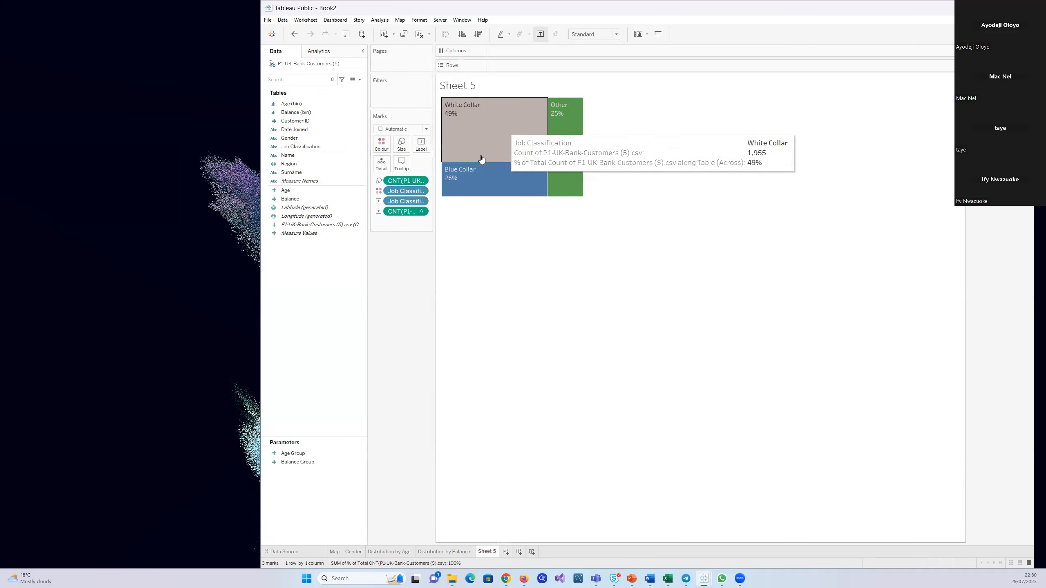
right_click(527, 131)
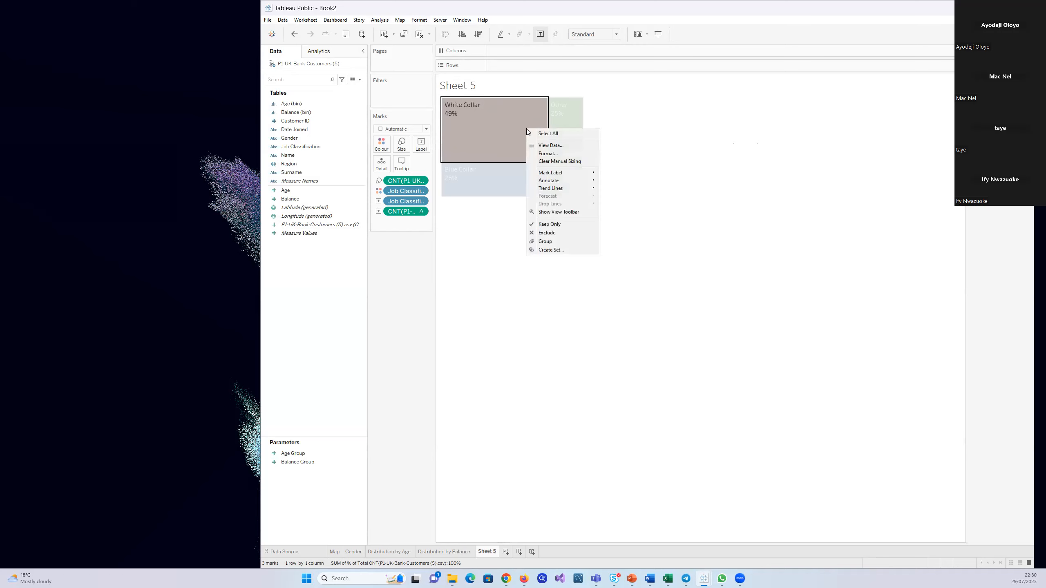
left_click(554, 154)
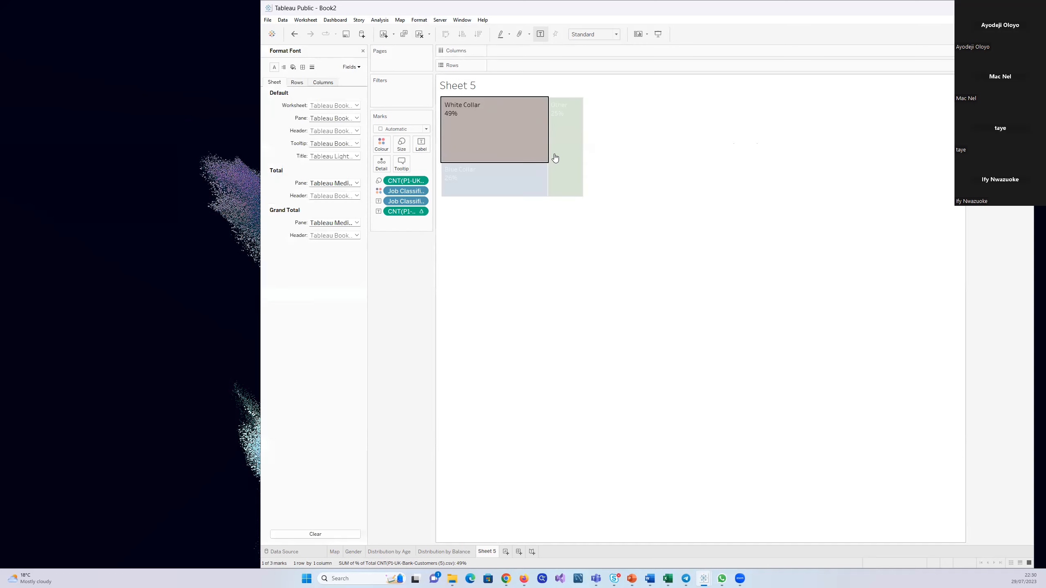
left_click(358, 69)
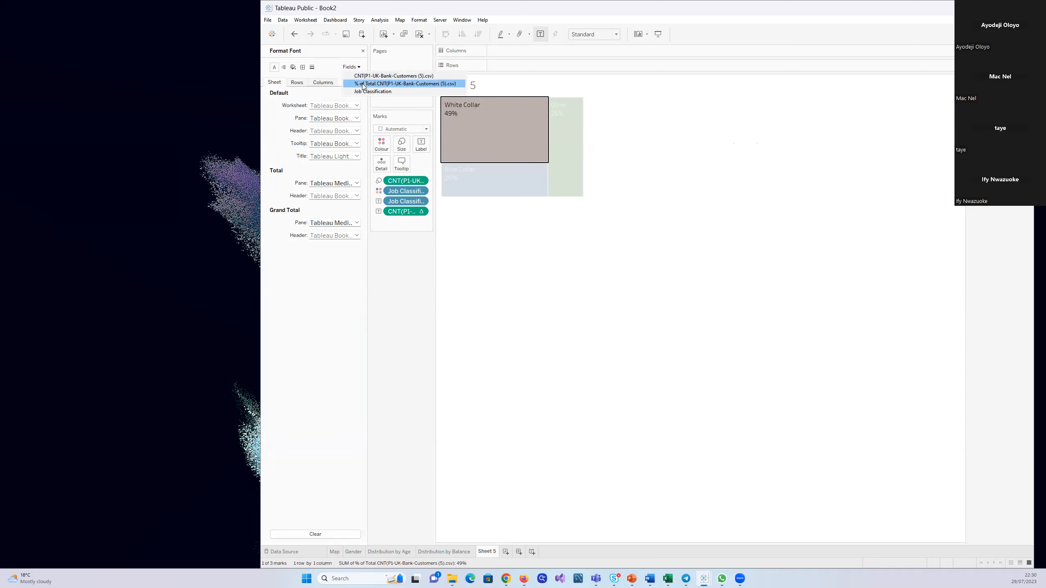
left_click(364, 85)
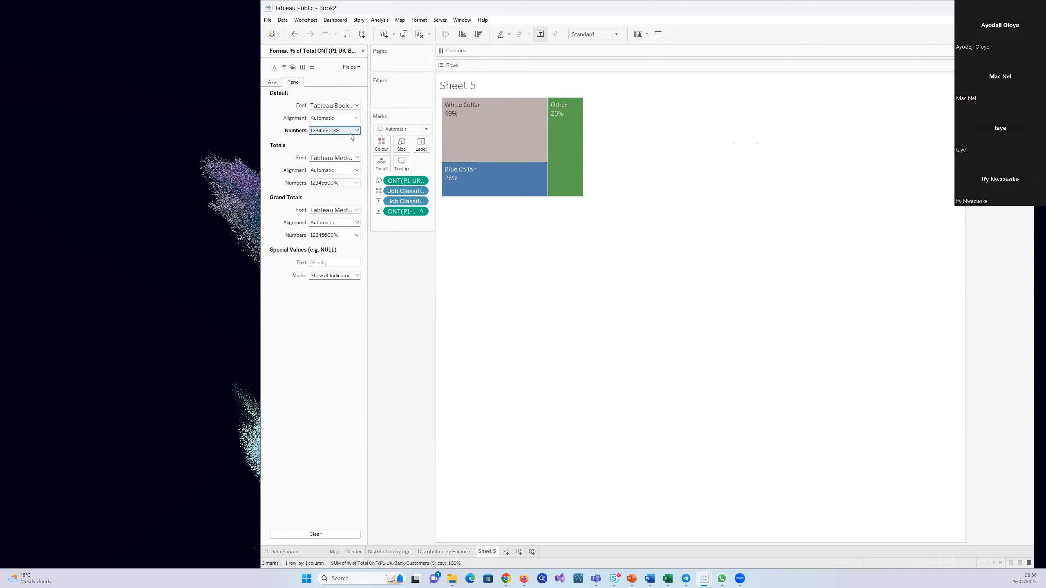
left_click(270, 83)
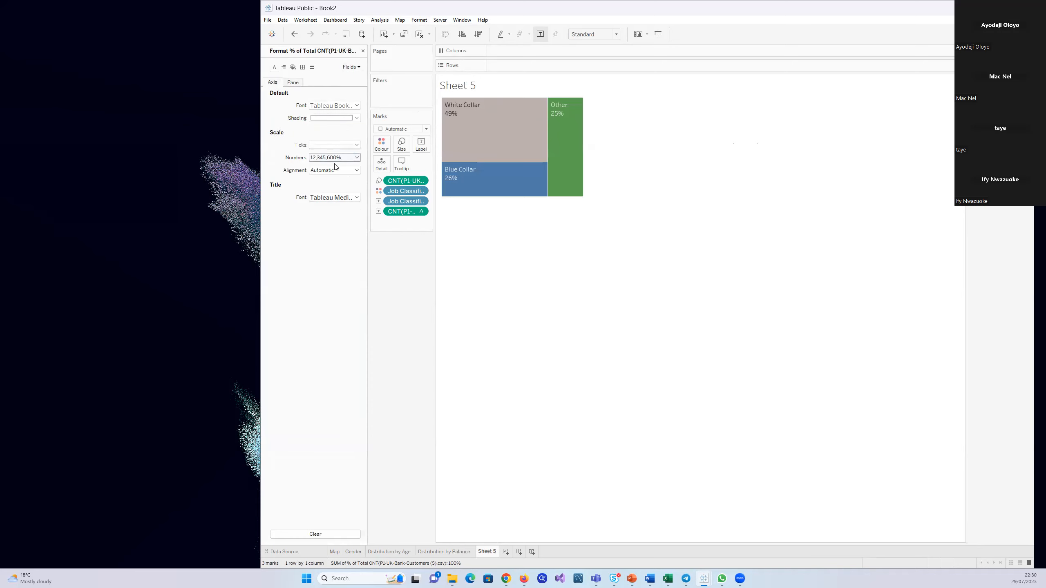
left_click(294, 82)
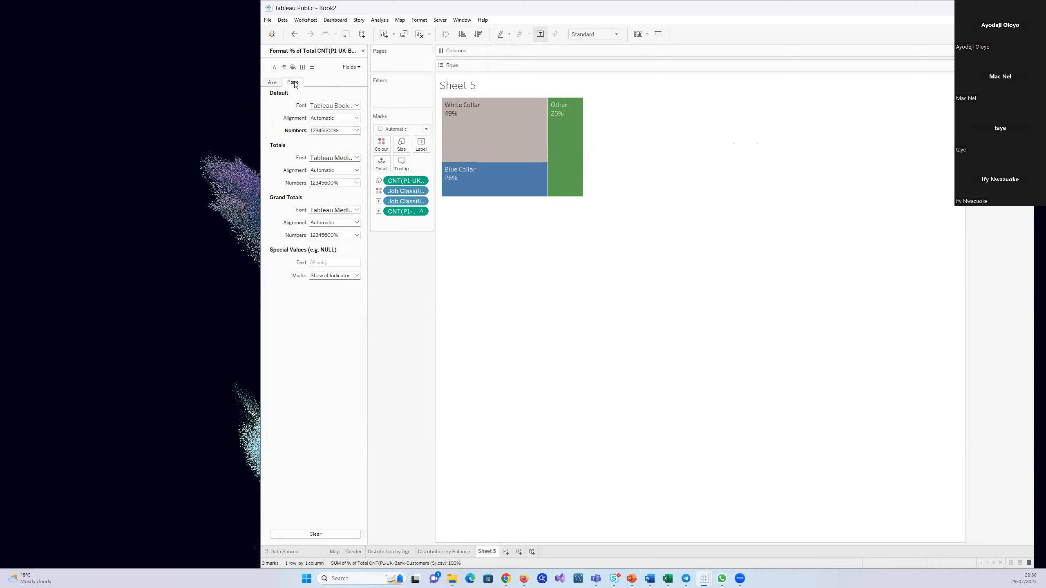
left_click(355, 131)
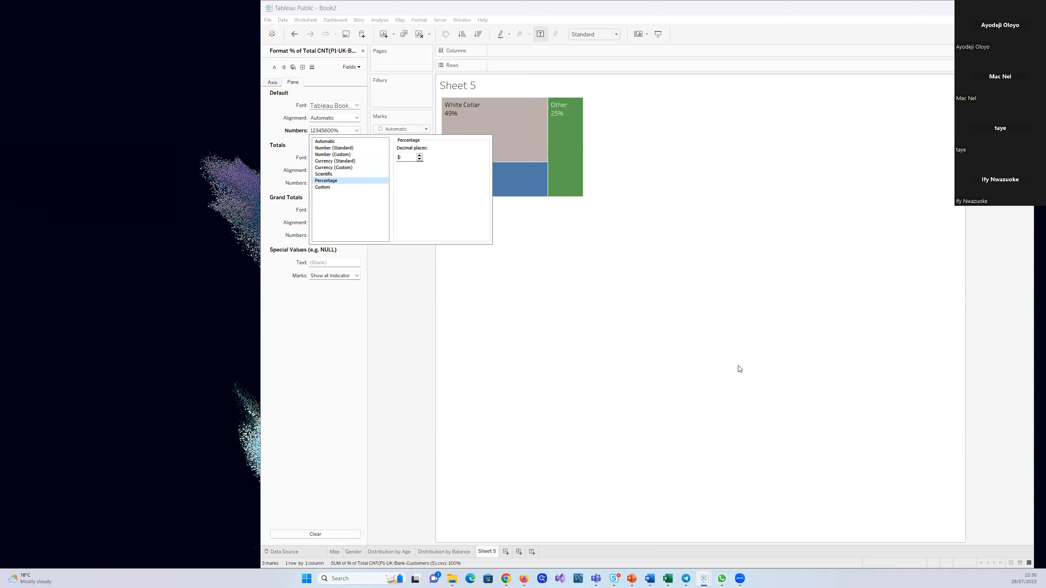
left_click(839, 313)
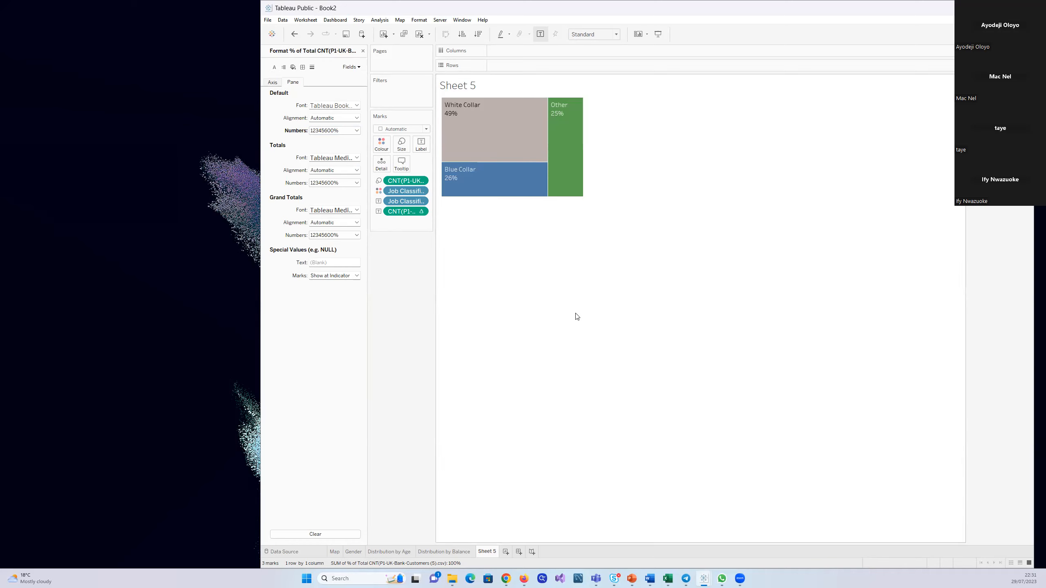
left_click(363, 51)
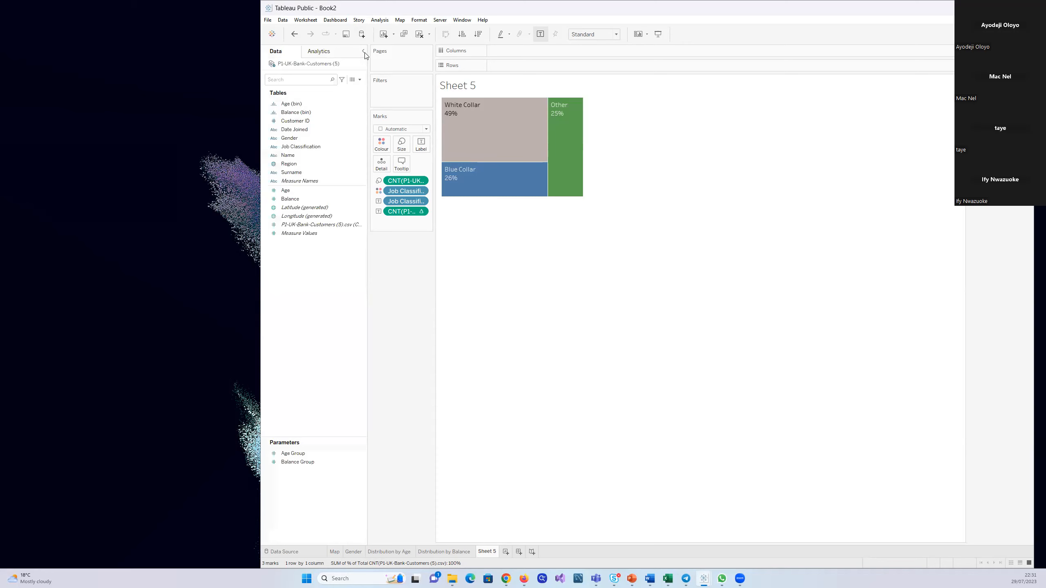
Rename the worksheet Sheet 5 as Job Classification
double_click(491, 552)
type("Job Classification")
key("Return")
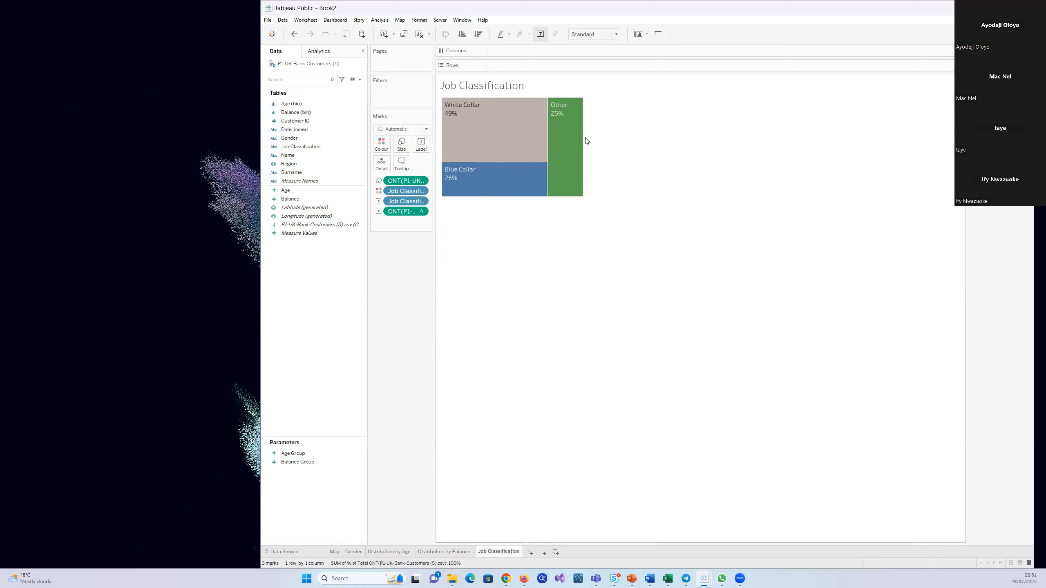
Enlarge the Job Classification treemap in width and height to nearly fill the worksheet view
left_click_drag(585, 138, 728, 153)
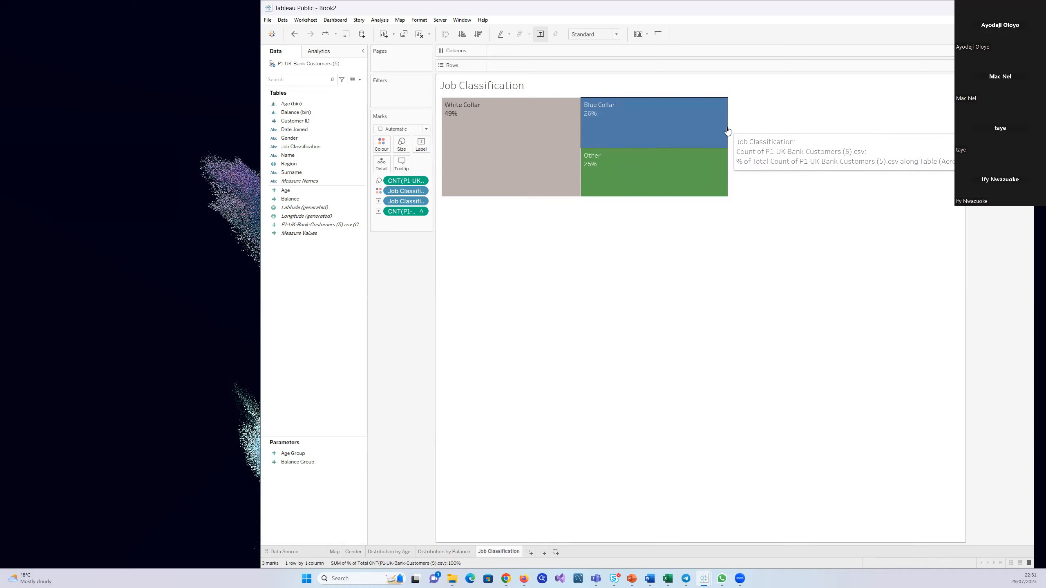
left_click_drag(807, 143, 858, 145)
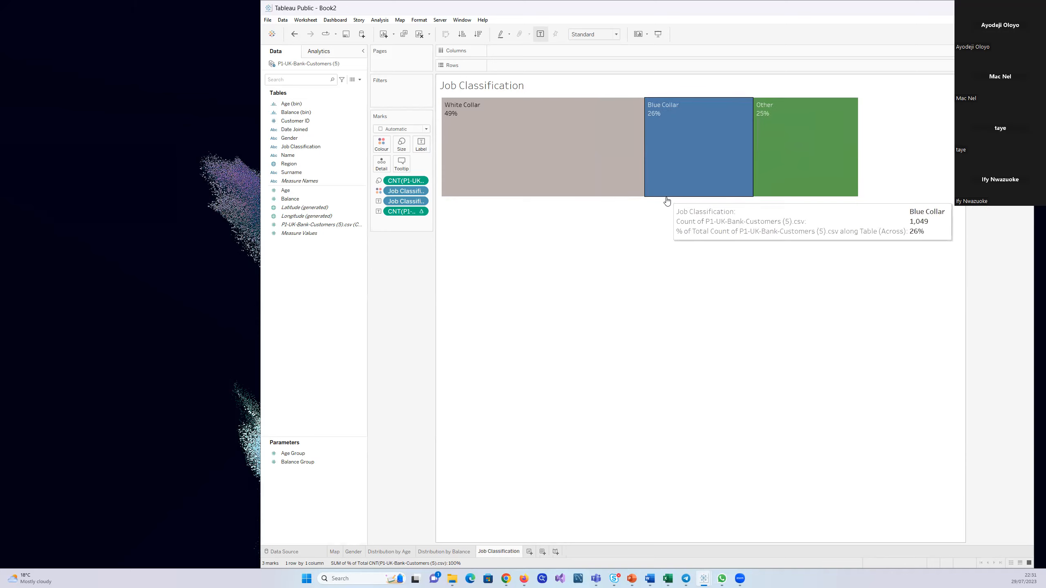
left_click_drag(694, 422, 695, 422)
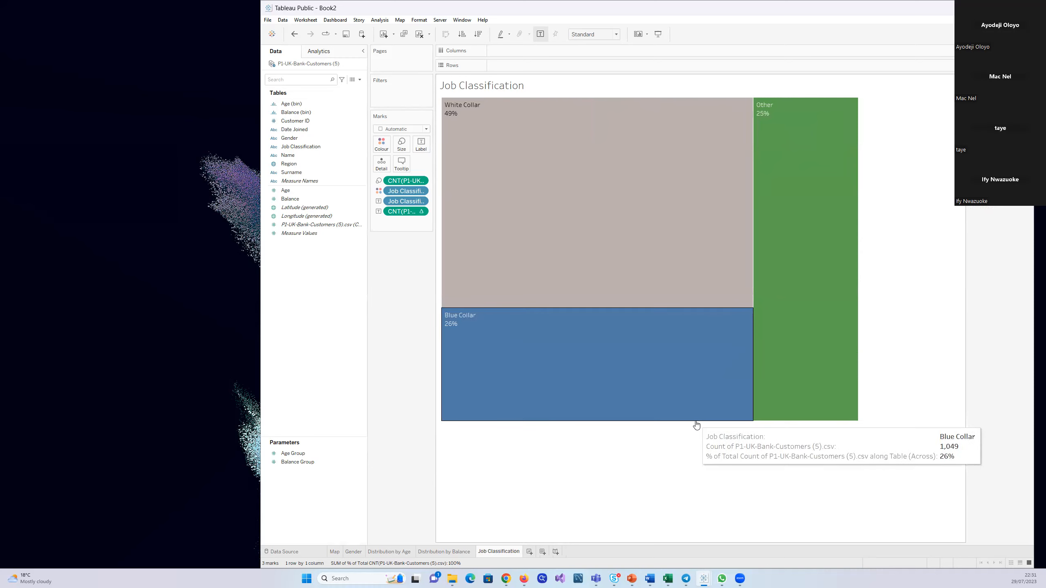
left_click_drag(697, 427, 699, 488)
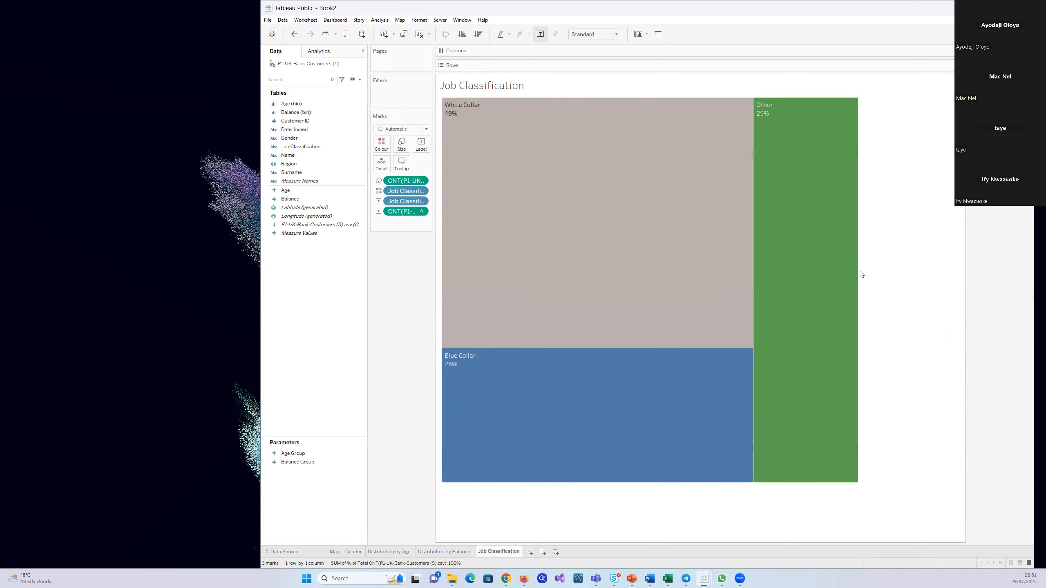
left_click_drag(859, 271, 959, 262)
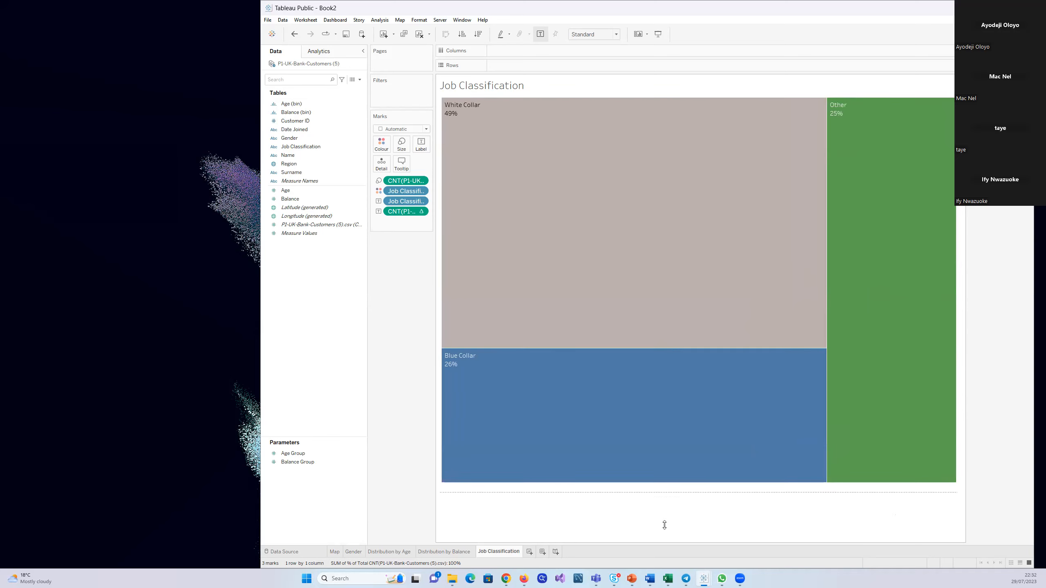
left_click_drag(666, 530, 666, 530)
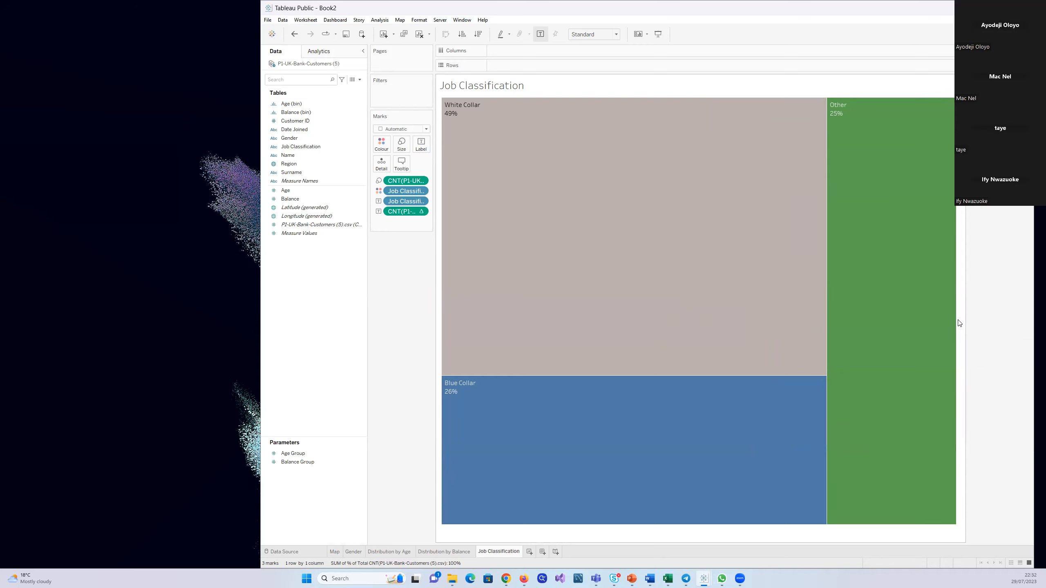
left_click(857, 324)
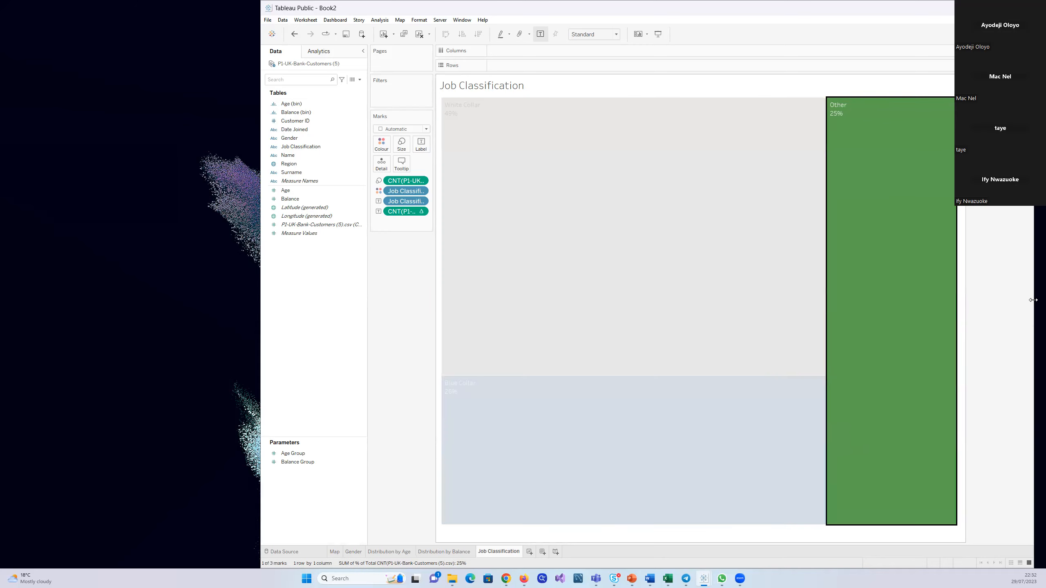
left_click(963, 321)
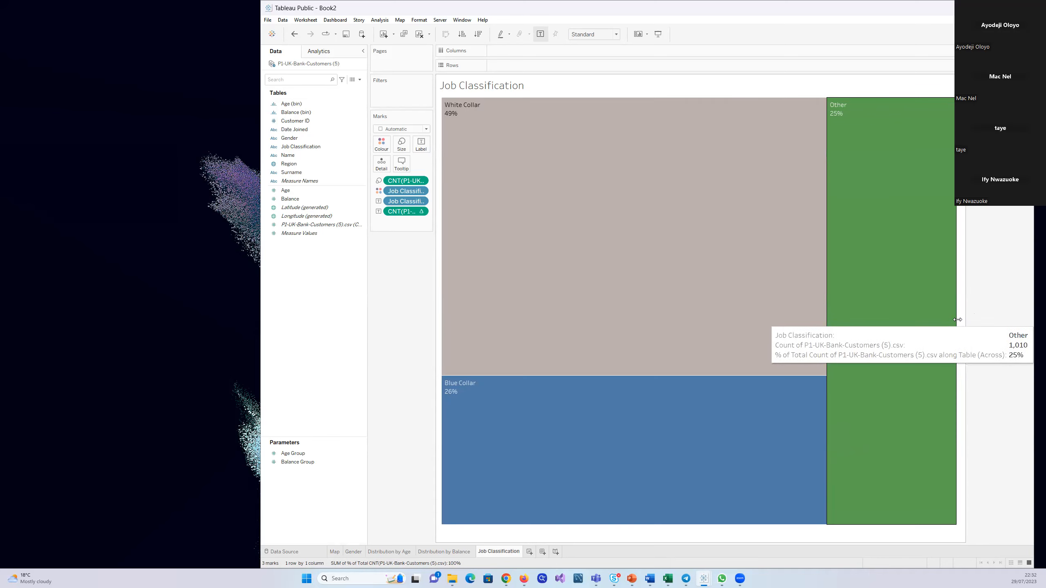
Shrink the treemap to a compact block, with White Collar above Blue Collar and Other in a column beside them
left_click_drag(957, 320, 609, 168)
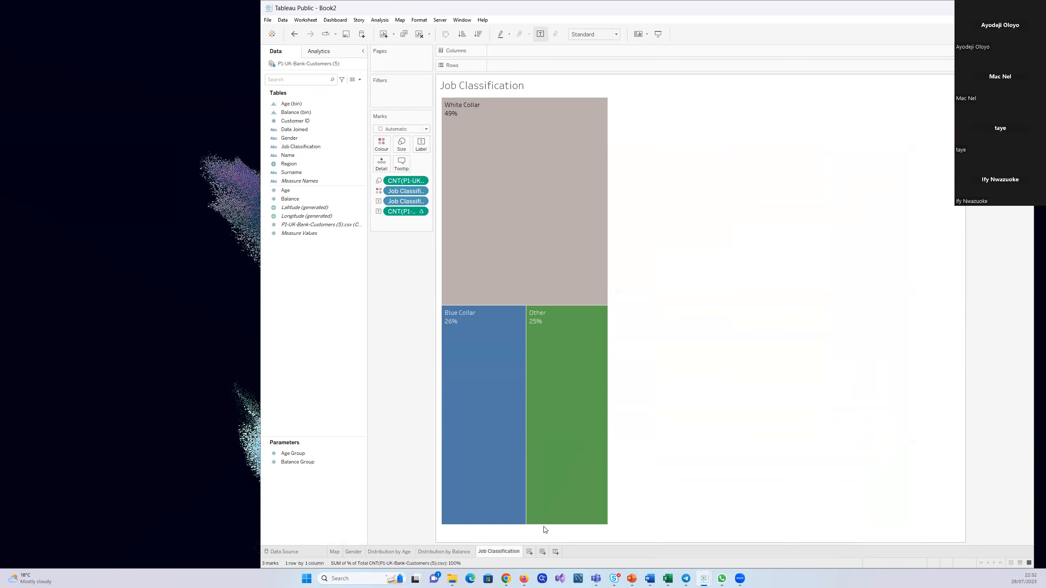
mouse_move(541, 527)
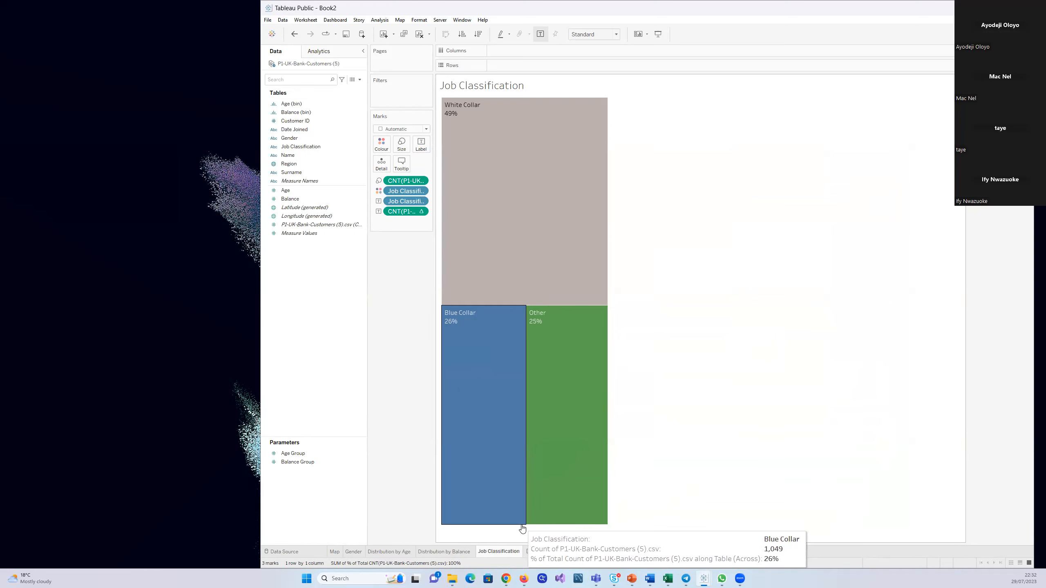
right_click(646, 498)
left_click(624, 511)
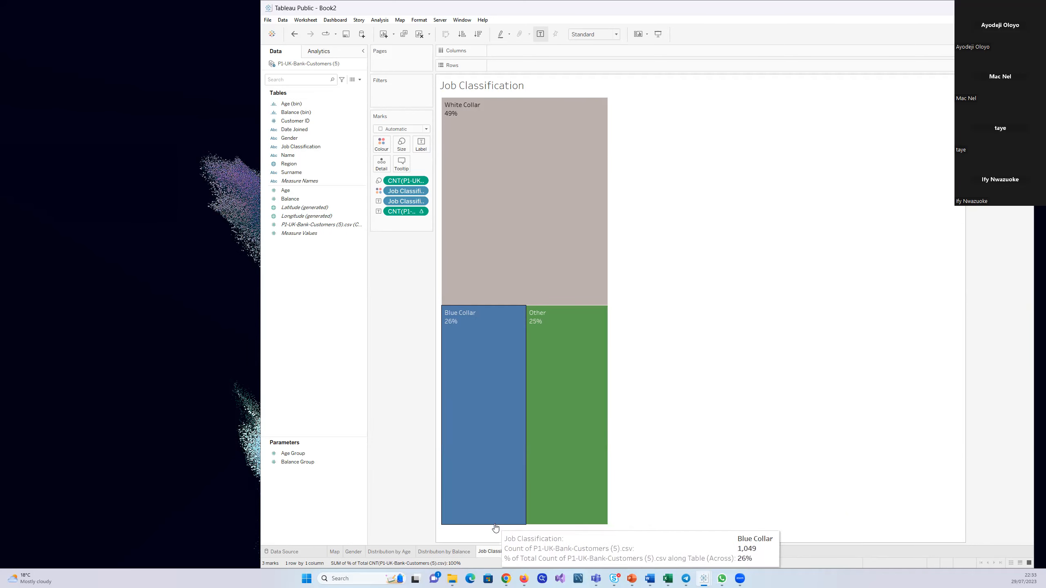
left_click_drag(495, 526, 477, 367)
left_click_drag(488, 317, 483, 193)
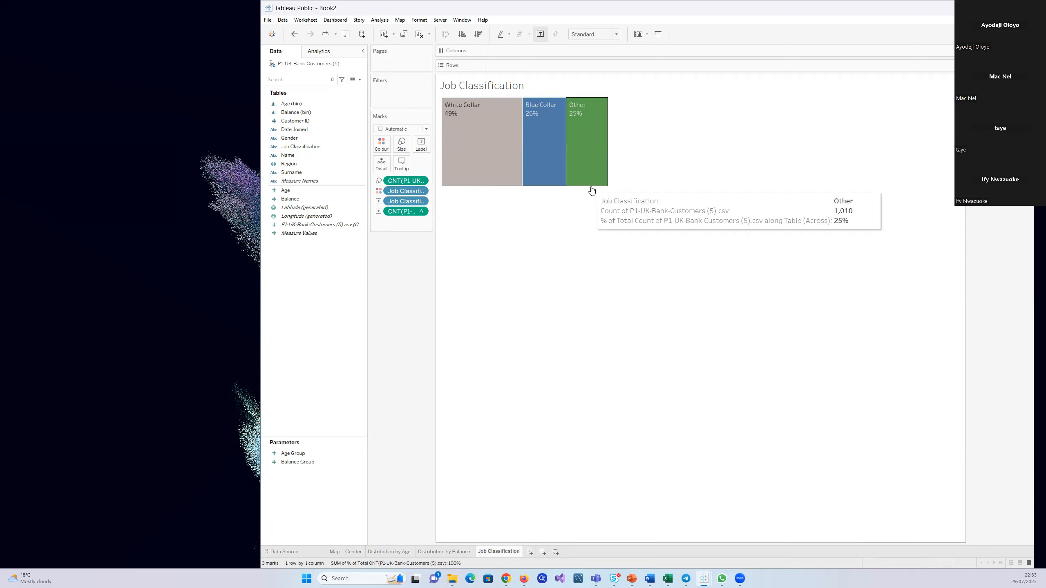
left_click_drag(609, 163, 594, 163)
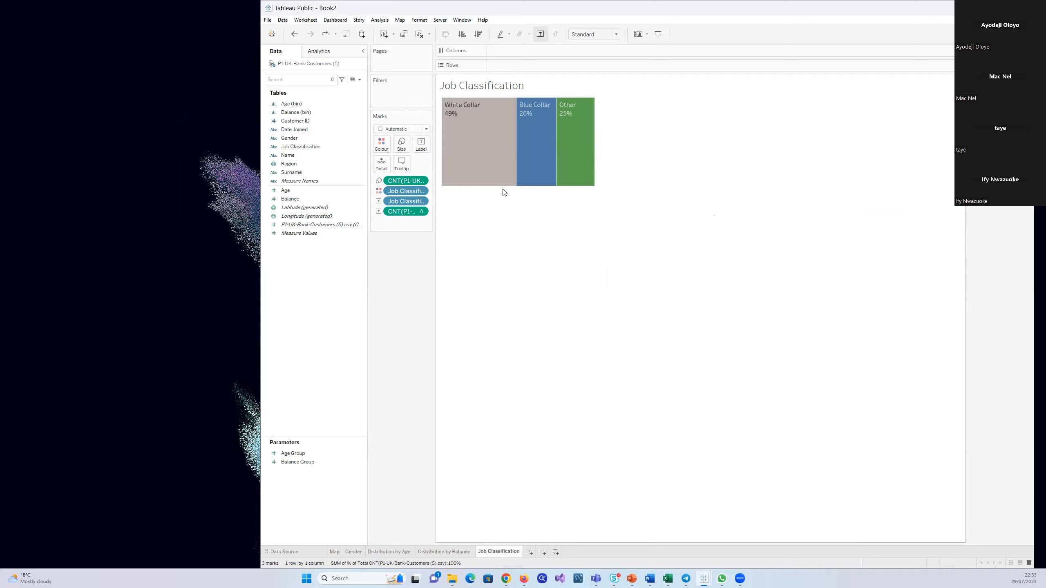
left_click_drag(503, 187, 506, 205)
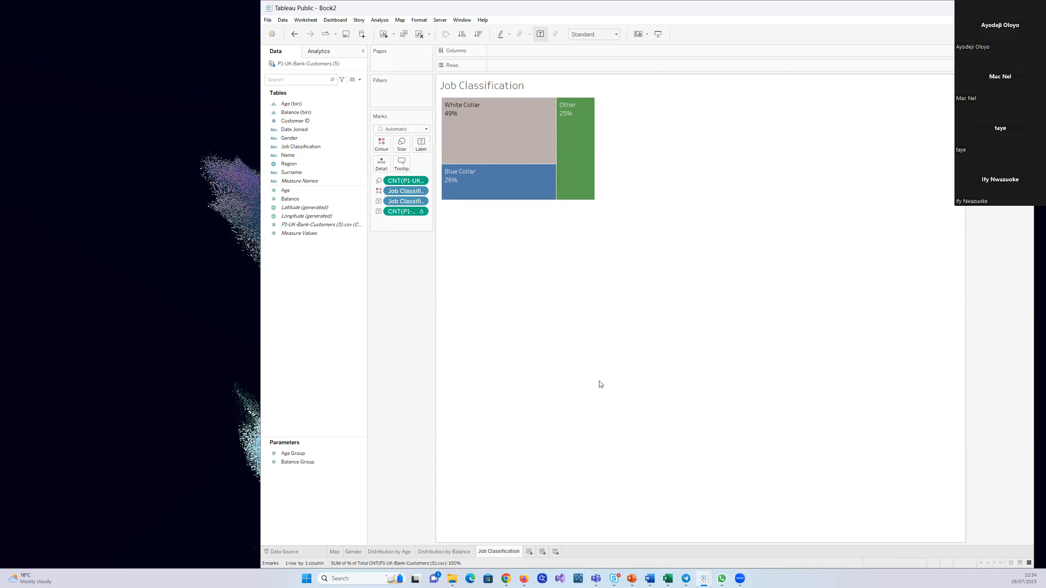
Create a new dashboard and change its size mode from Range to Fixed size
left_click(542, 553)
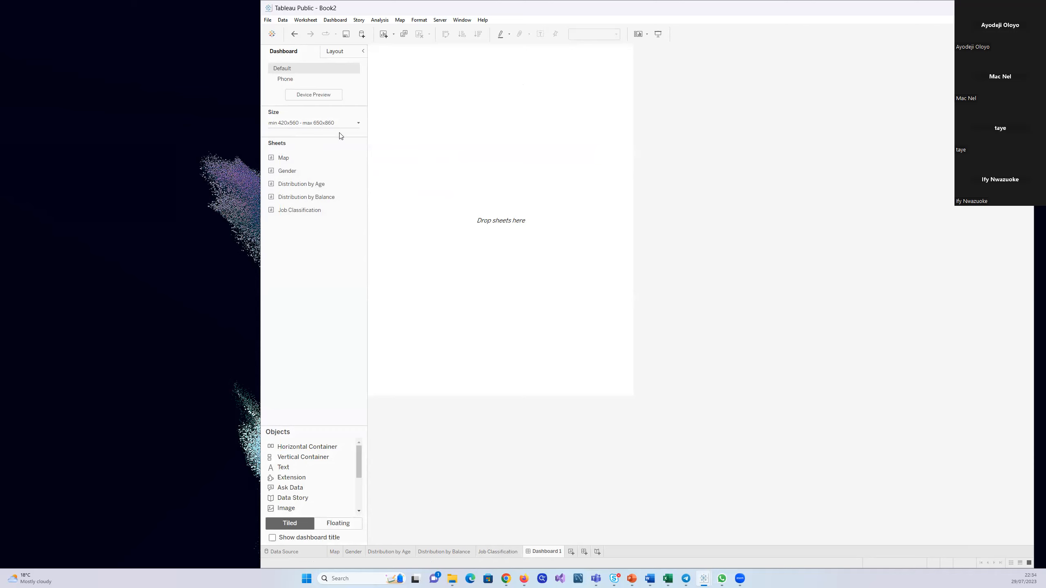
left_click(358, 123)
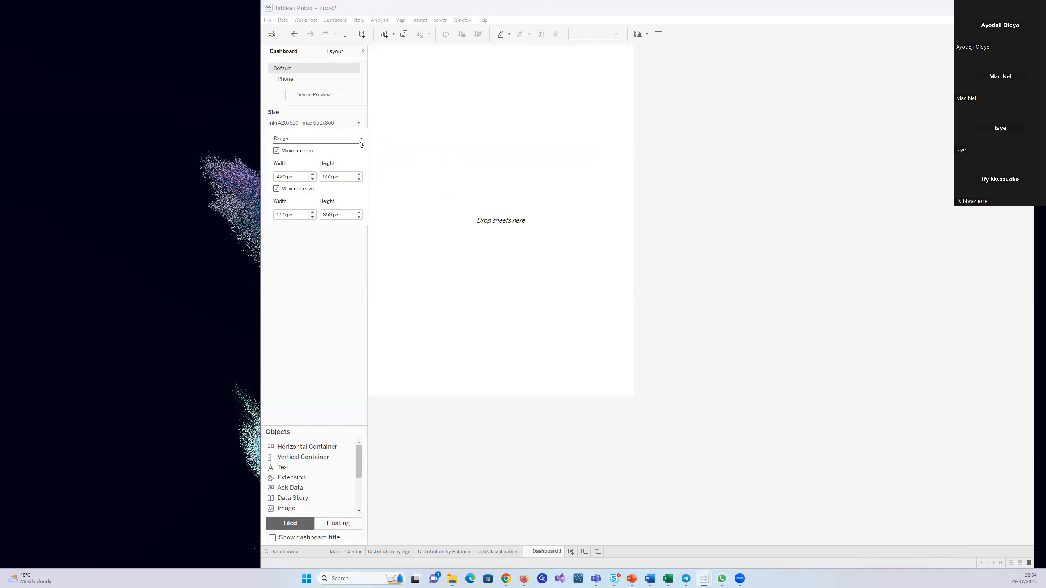
left_click(361, 140)
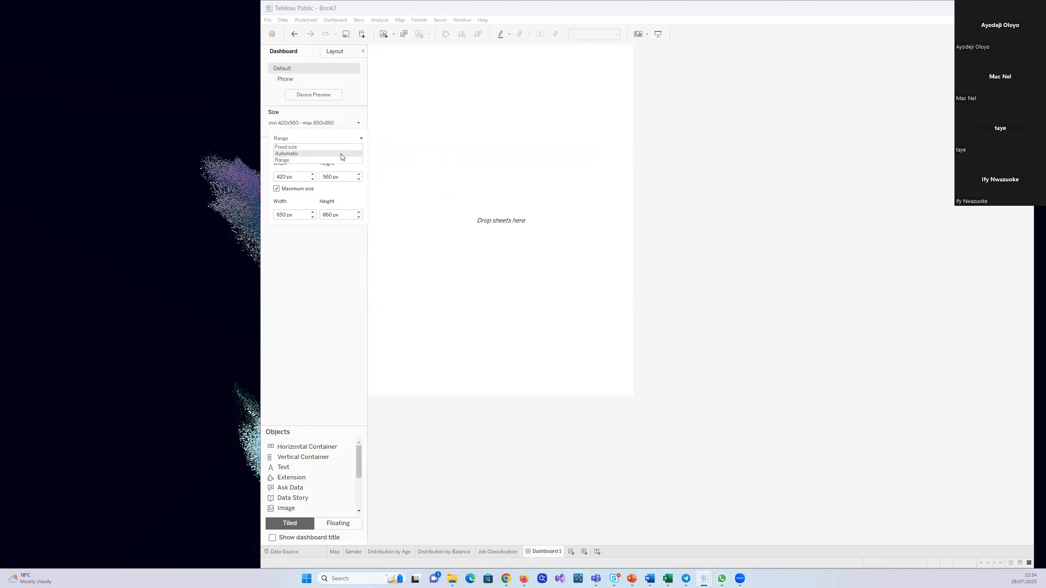
left_click(341, 147)
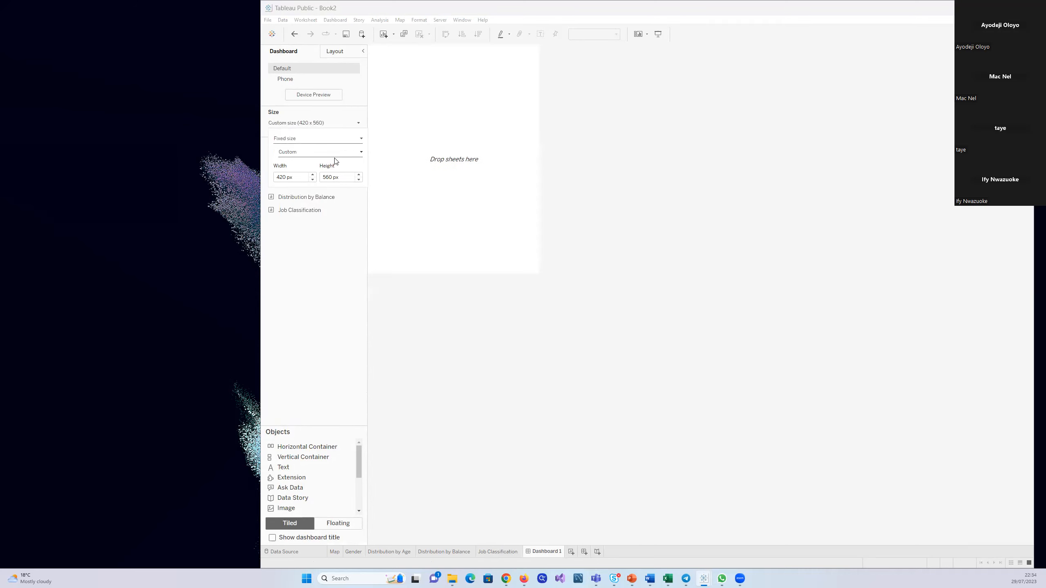
Set the dashboard's custom size to 1120 px wide and 1060 px high
double_click(312, 175)
double_click(312, 175)
double_click(313, 175)
left_click(312, 175)
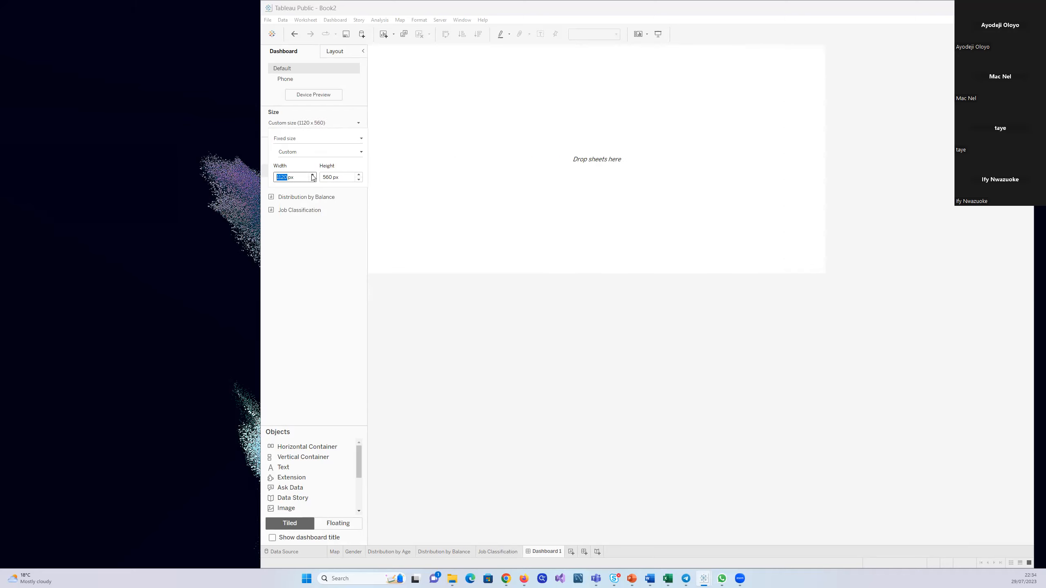
left_click(359, 175)
double_click(358, 175)
left_click(359, 175)
left_click(359, 175)
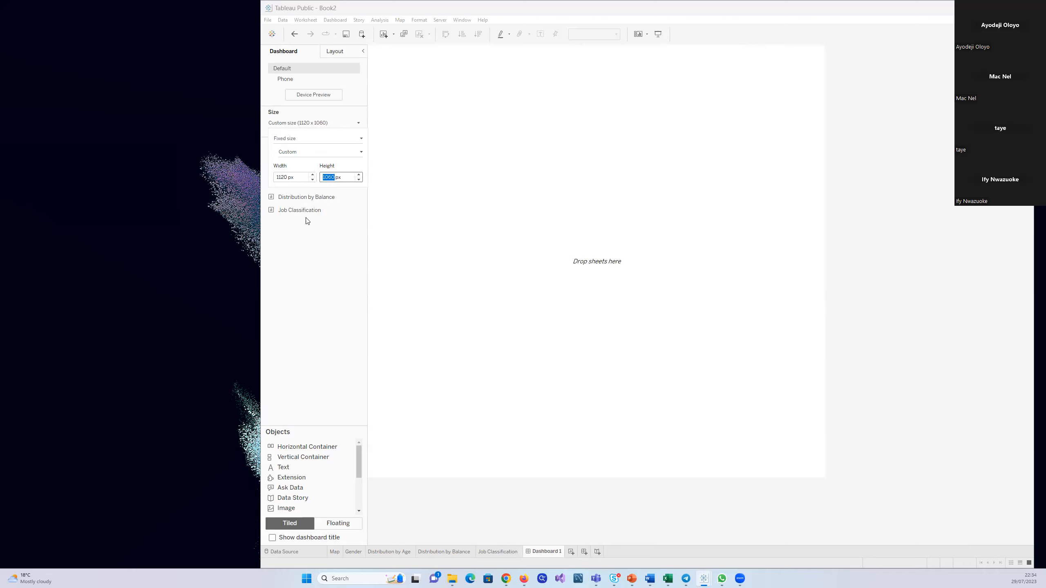
left_click(337, 240)
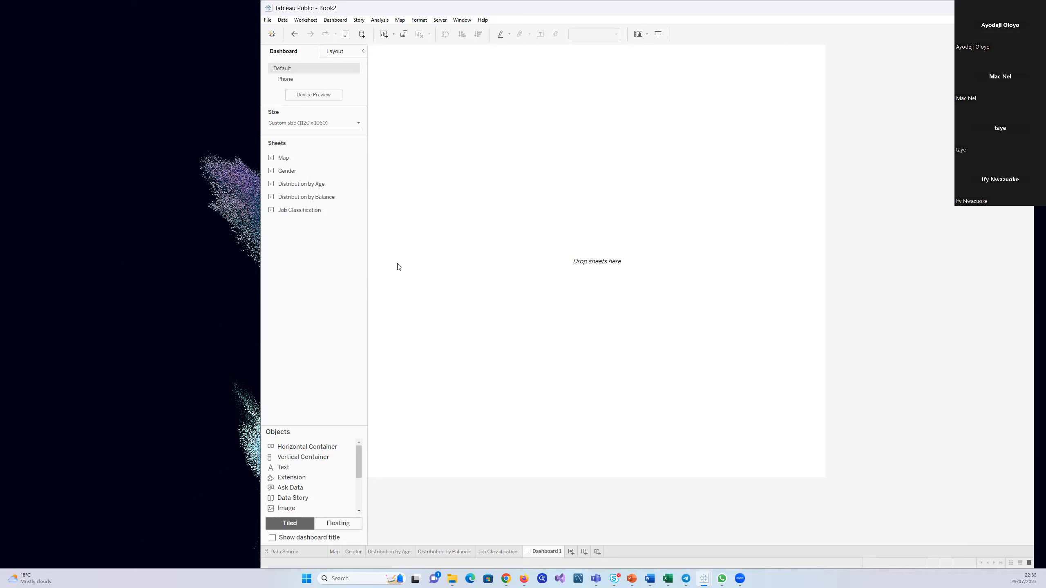
Add the Map sheet to the dashboard and narrow the map on its worksheet to free space beside it
mouse_move(284, 156)
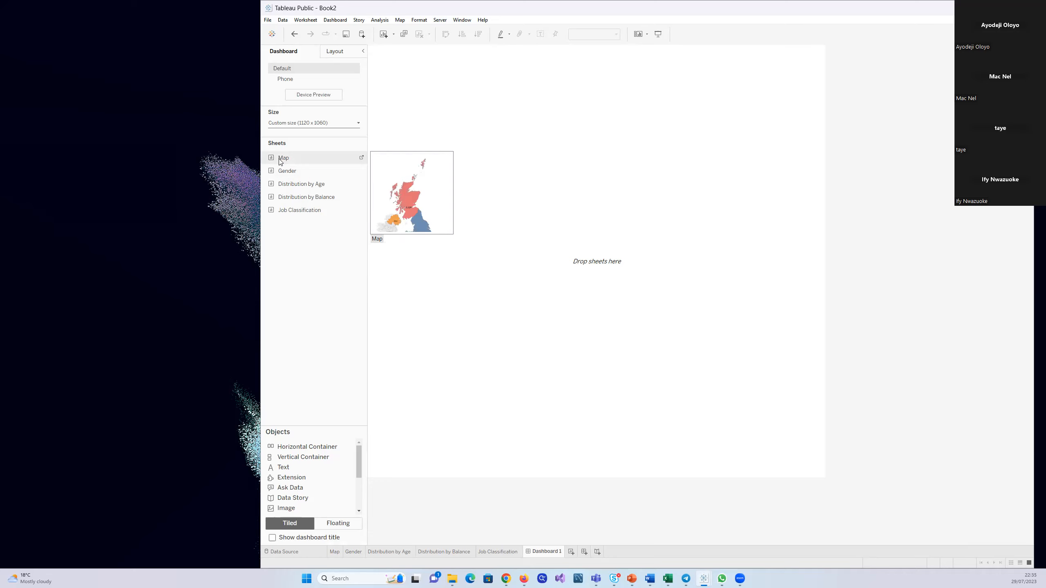
left_click_drag(282, 162, 410, 186)
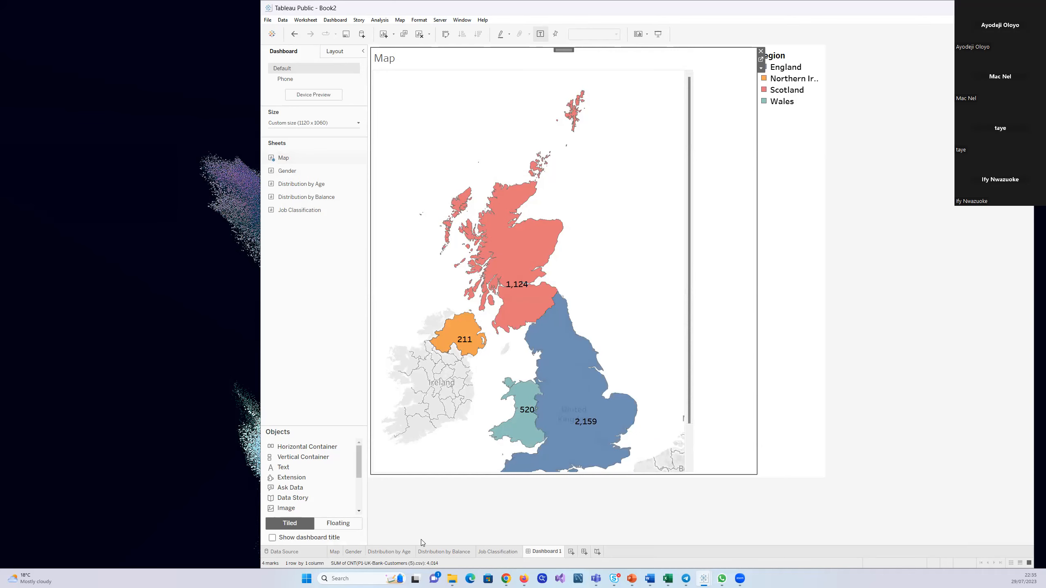
left_click(333, 556)
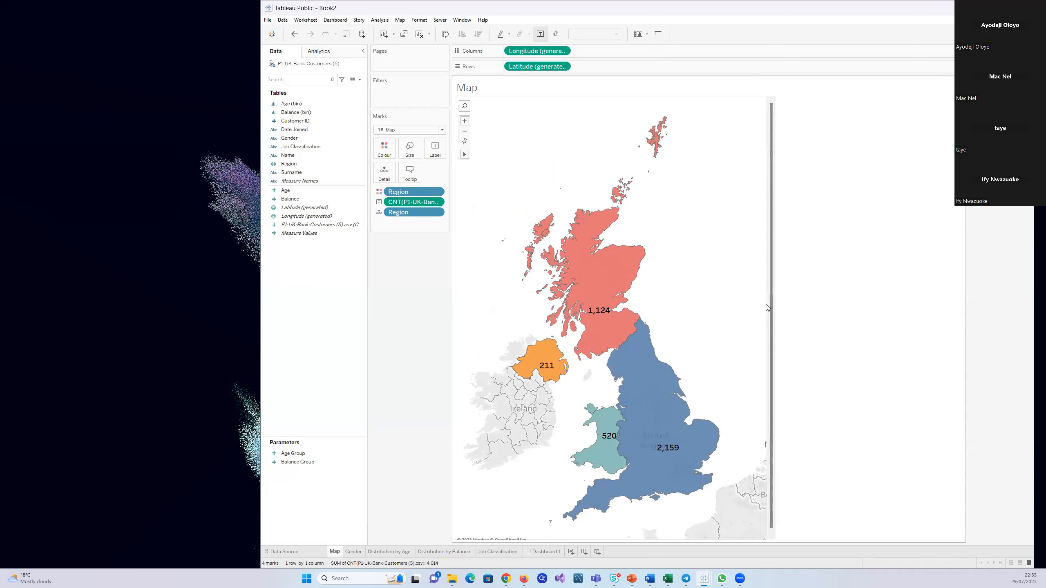
left_click_drag(766, 303, 643, 297)
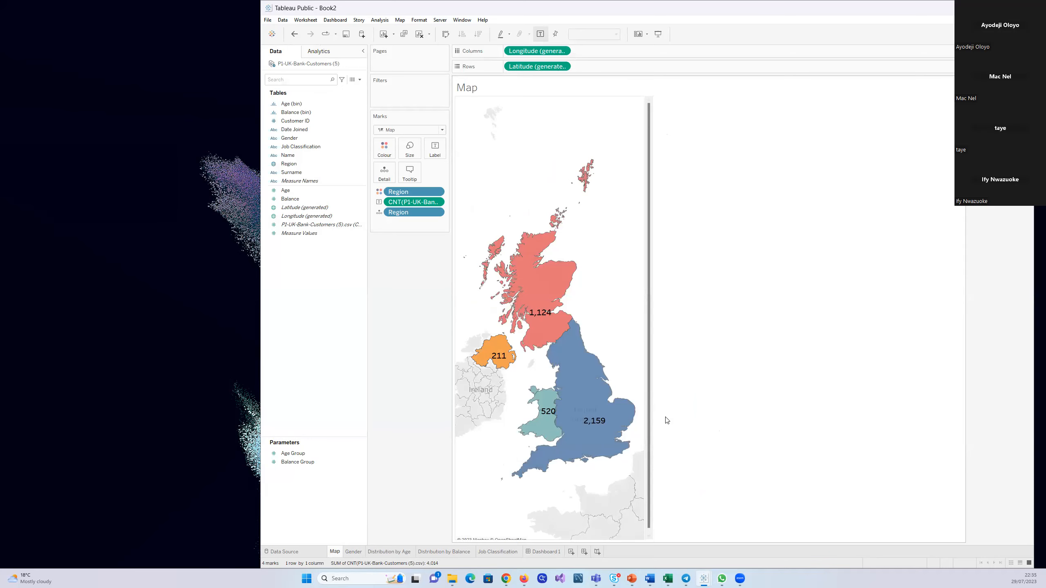
left_click(546, 552)
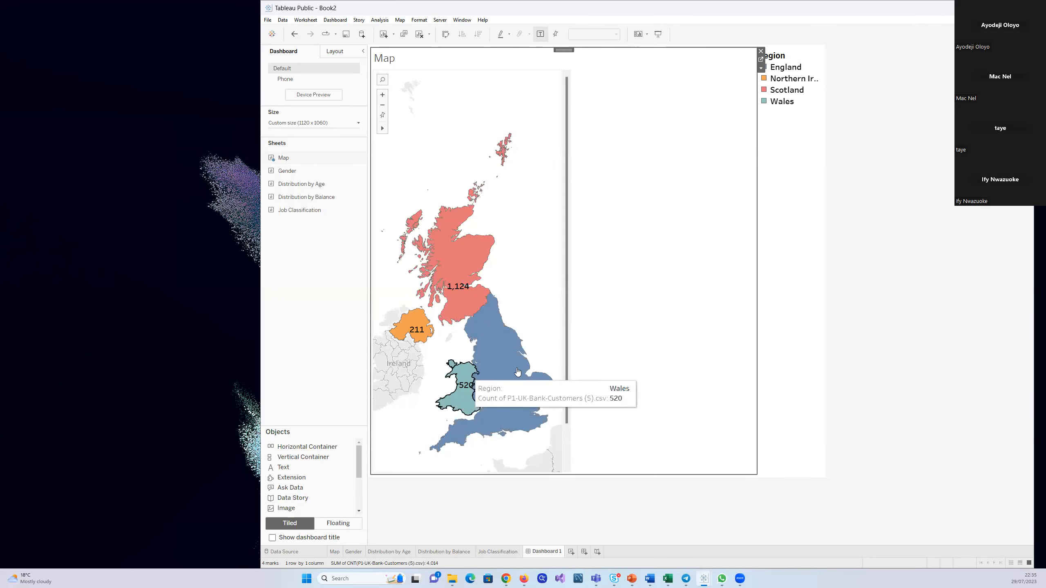
left_click(334, 551)
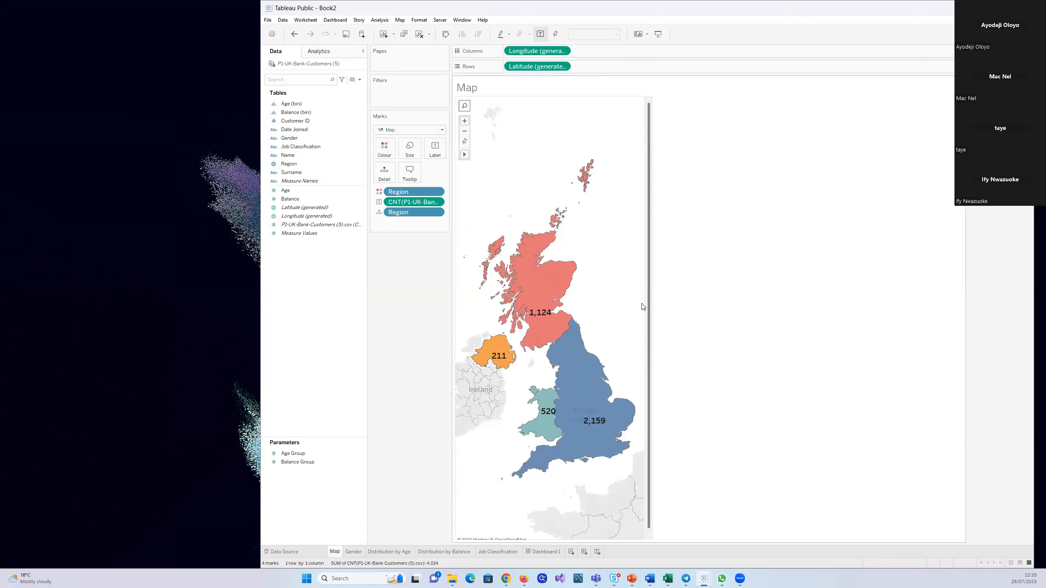
left_click_drag(650, 301, 604, 296)
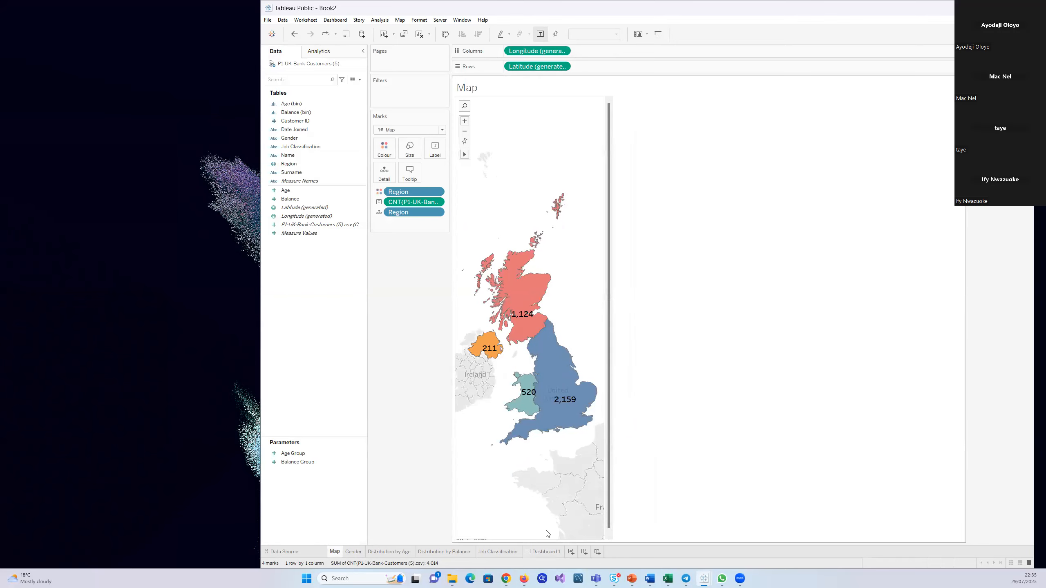
left_click(542, 552)
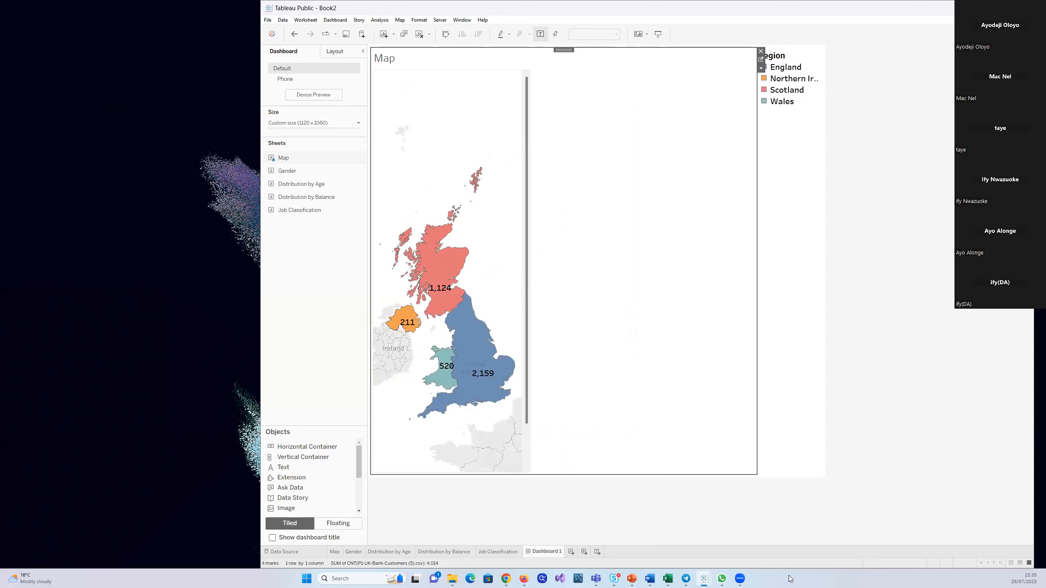
Place the Distribution by Balance sheet on the dashboard, between the map and the Region legend
left_click(841, 352)
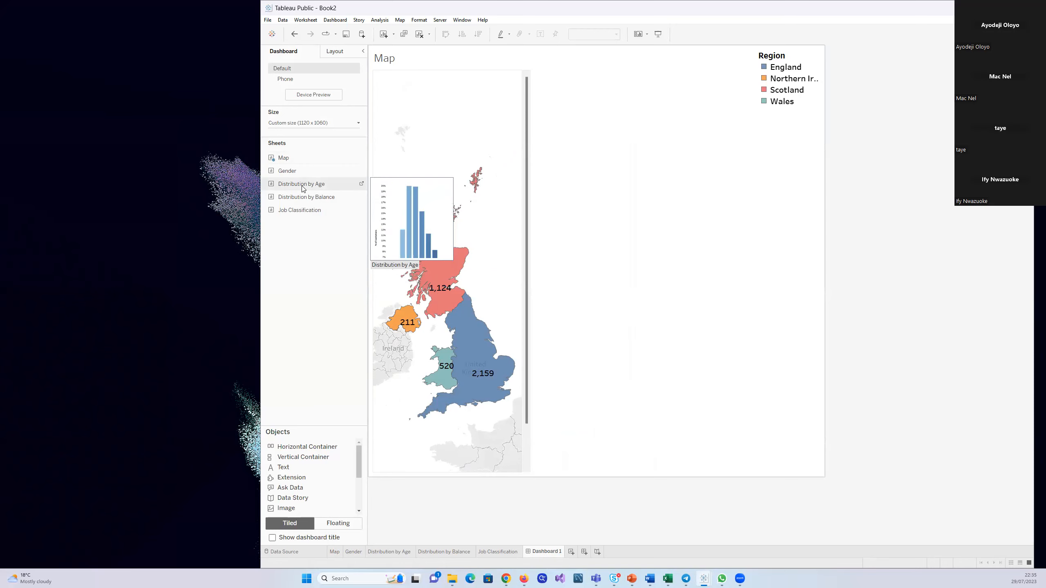
left_click_drag(291, 199, 640, 193)
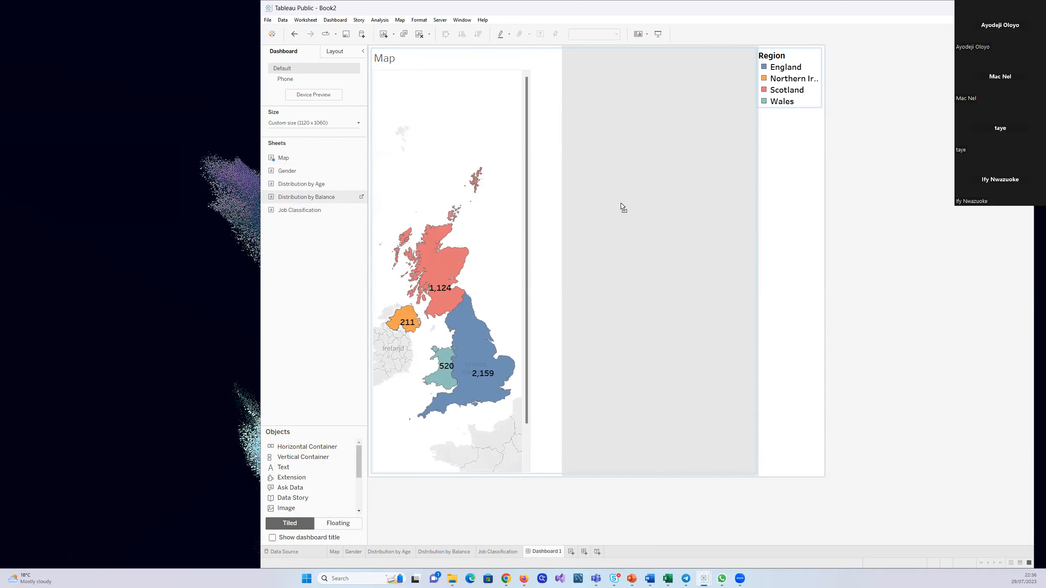
left_click_drag(621, 203, 621, 203)
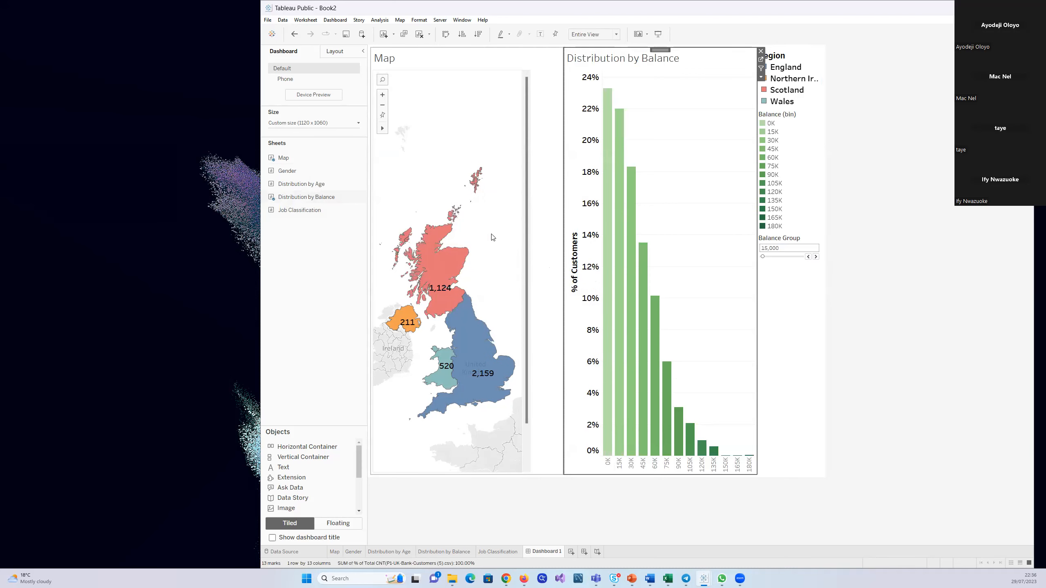
Place the Distribution by Age sheet on the dashboard directly below Distribution by Balance
mouse_move(290, 191)
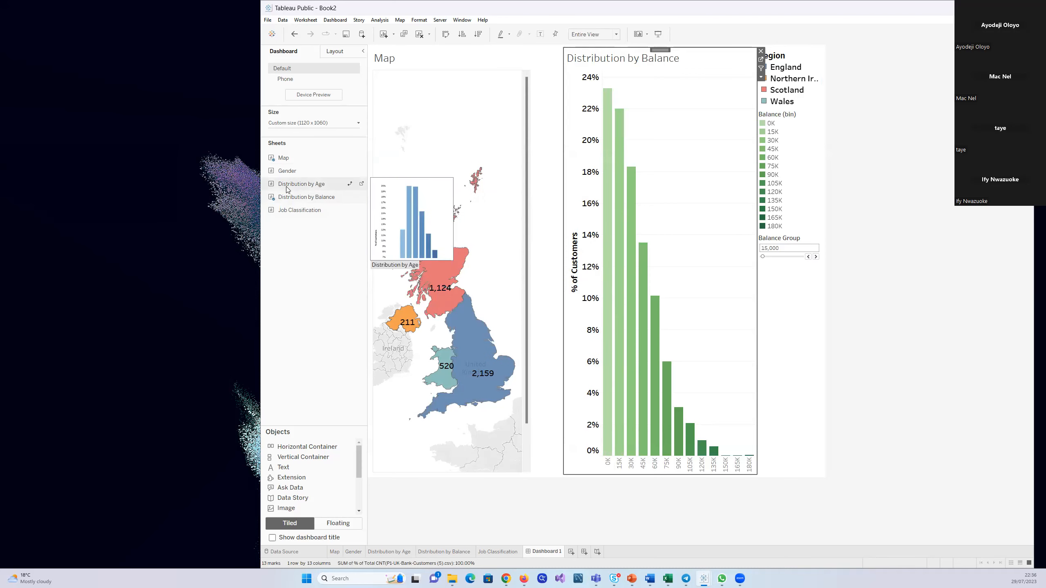
left_click_drag(284, 183, 343, 184)
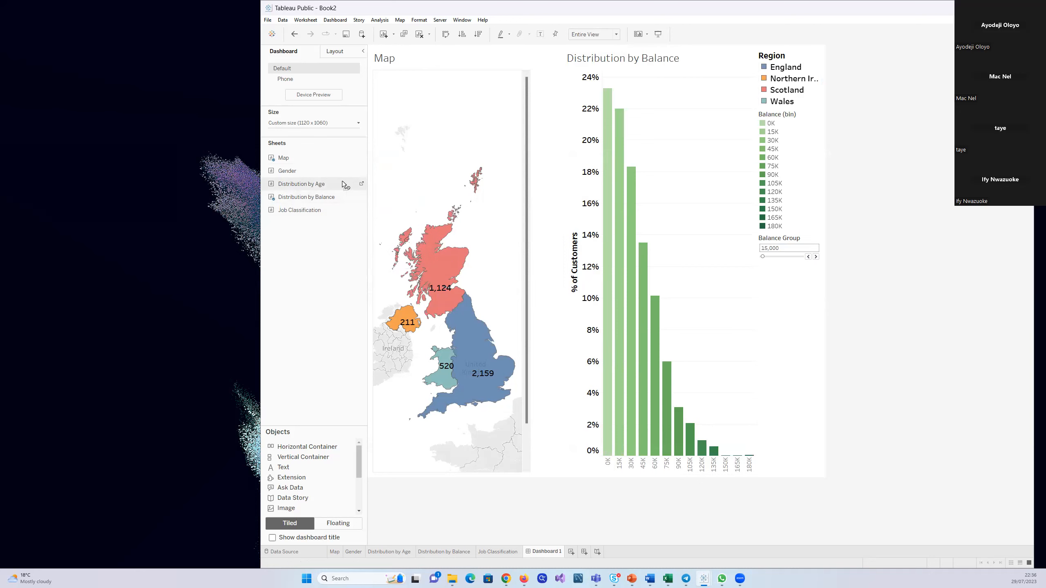
left_click_drag(489, 247, 651, 339)
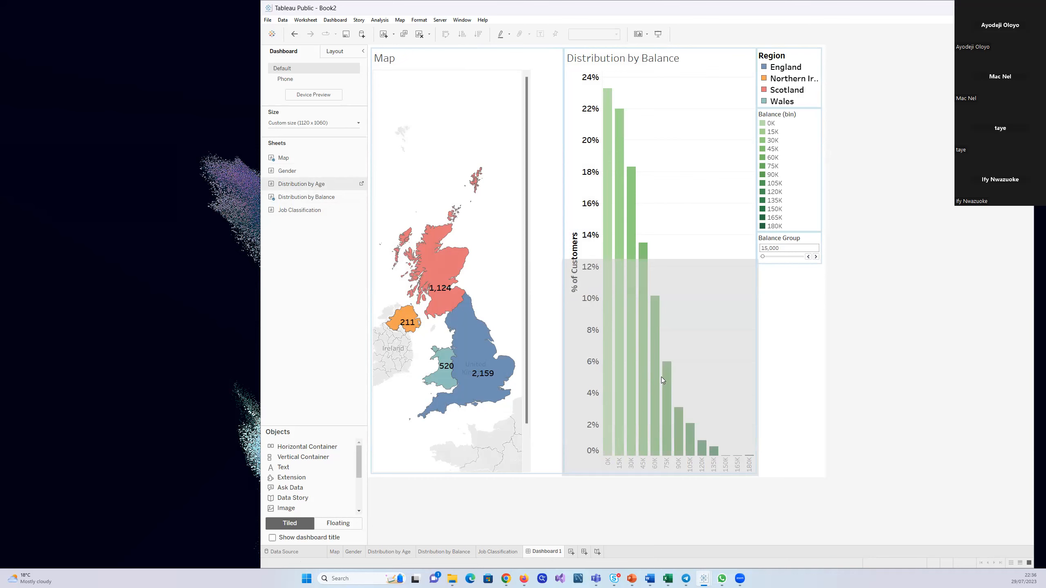
left_click_drag(661, 377, 661, 377)
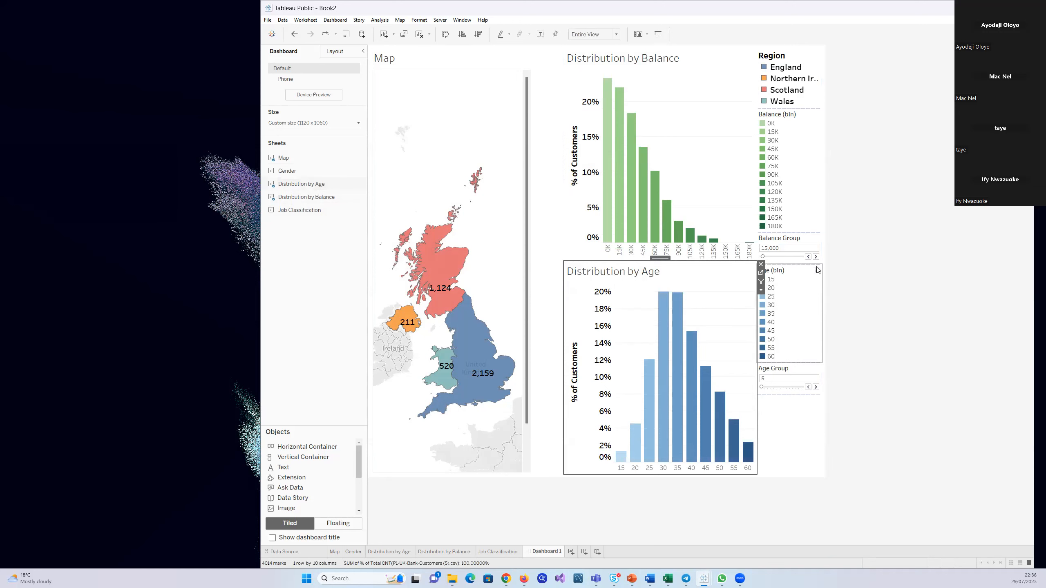
Remove the Age (bin) and Balance (bin) colour legends from the dashboard
left_click(815, 295)
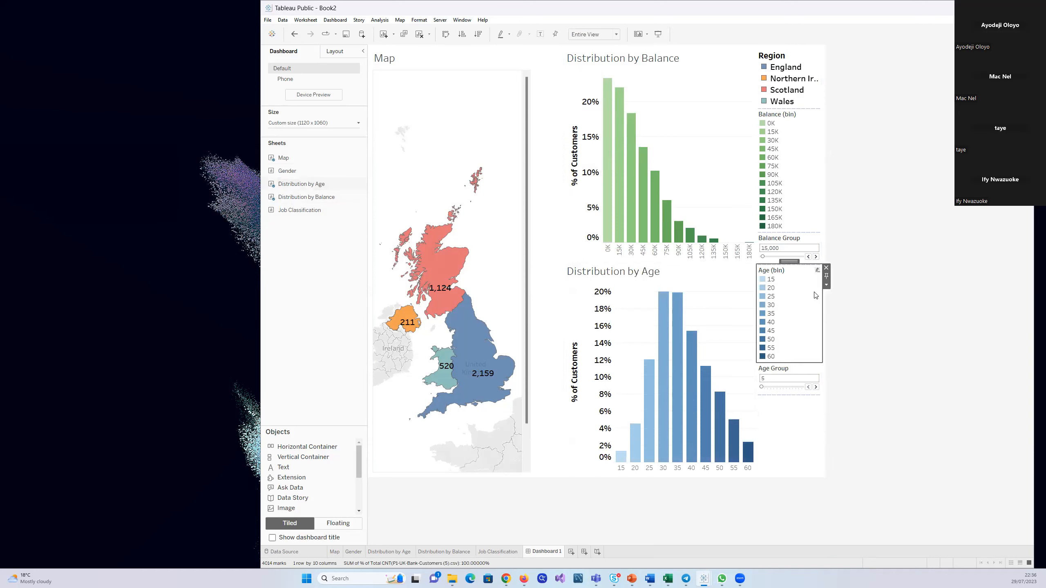
left_click(826, 268)
left_click(786, 173)
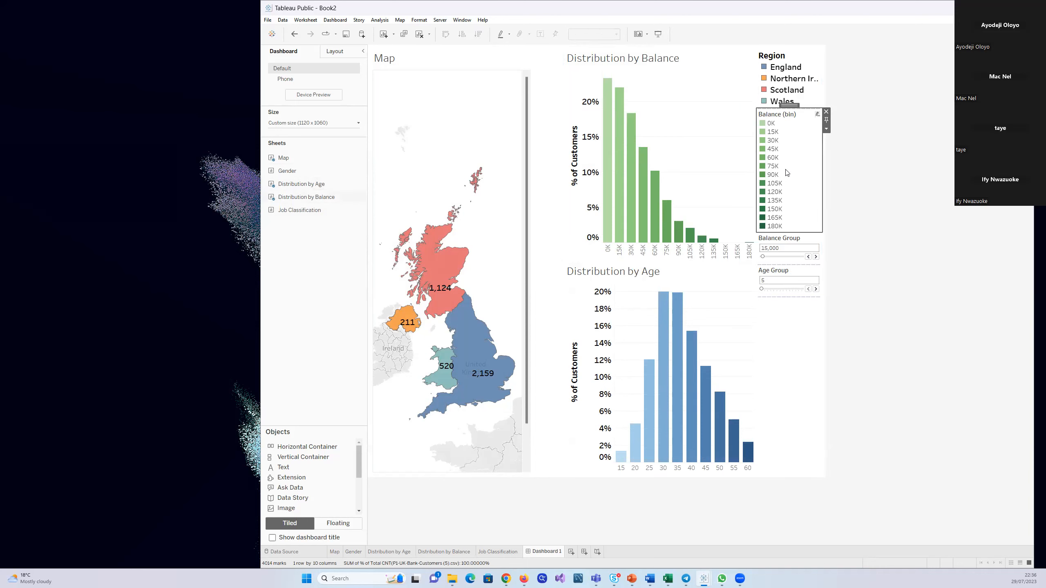
left_click(826, 111)
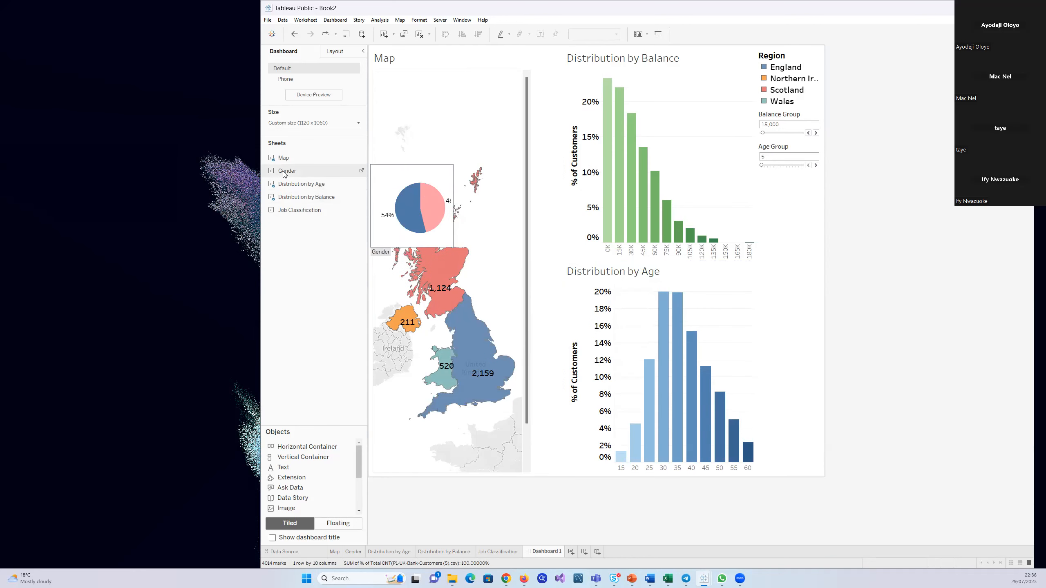
Add the Gender sheet below the Age Group control and the Job Classification sheet beneath it in the same dashboard column
mouse_move(334, 186)
left_mouse_down()
mouse_move(669, 276)
mouse_move(741, 226)
mouse_move(784, 233)
left_mouse_up()
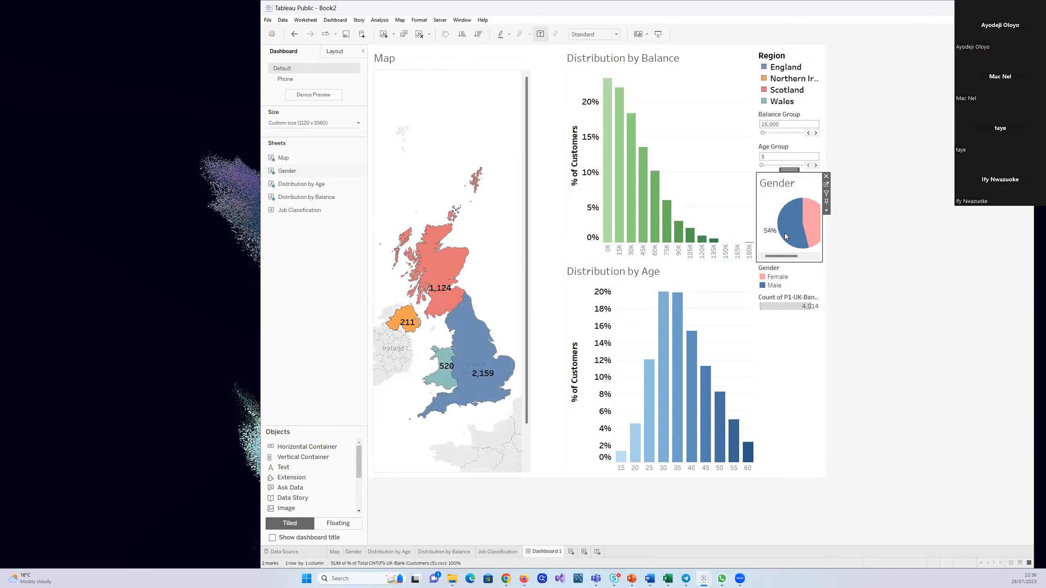
mouse_move(284, 210)
left_mouse_down()
mouse_move(542, 336)
mouse_move(787, 382)
left_mouse_up()
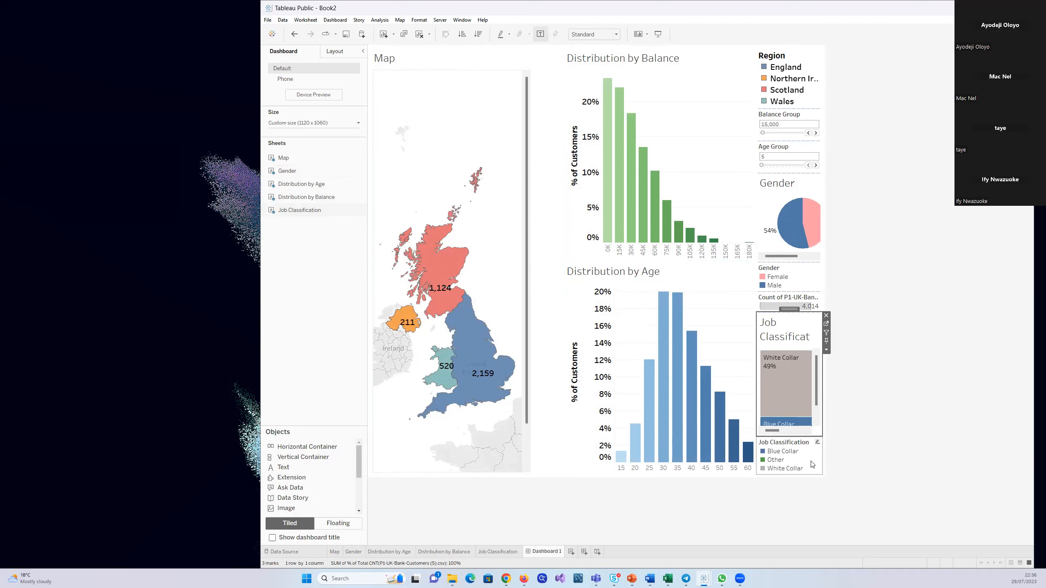
mouse_move(770, 356)
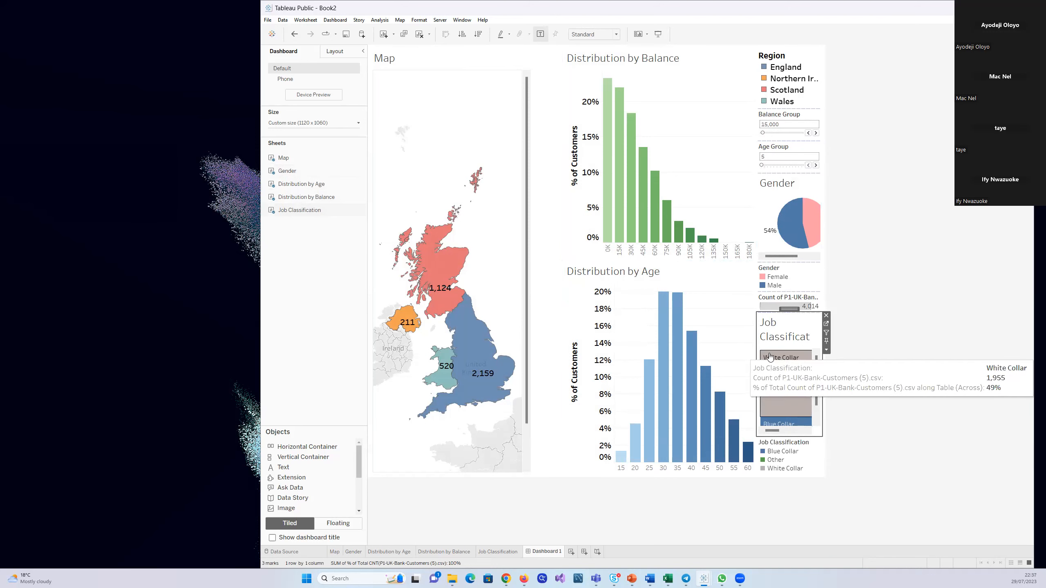
Remove the Job Classification and Gender colour legends and the customer count size legend from the dashboard
left_click(802, 462)
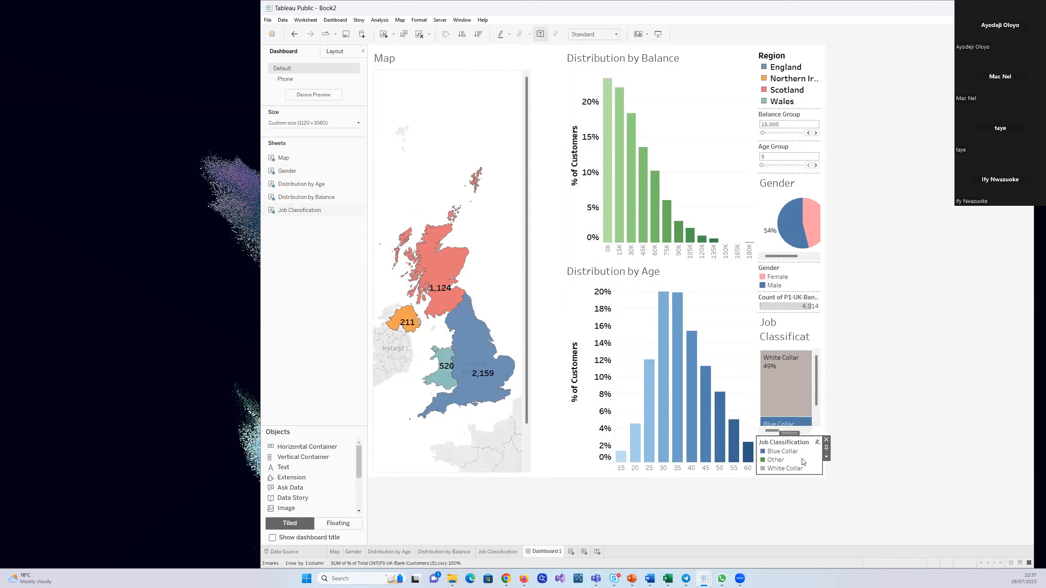
left_click(826, 440)
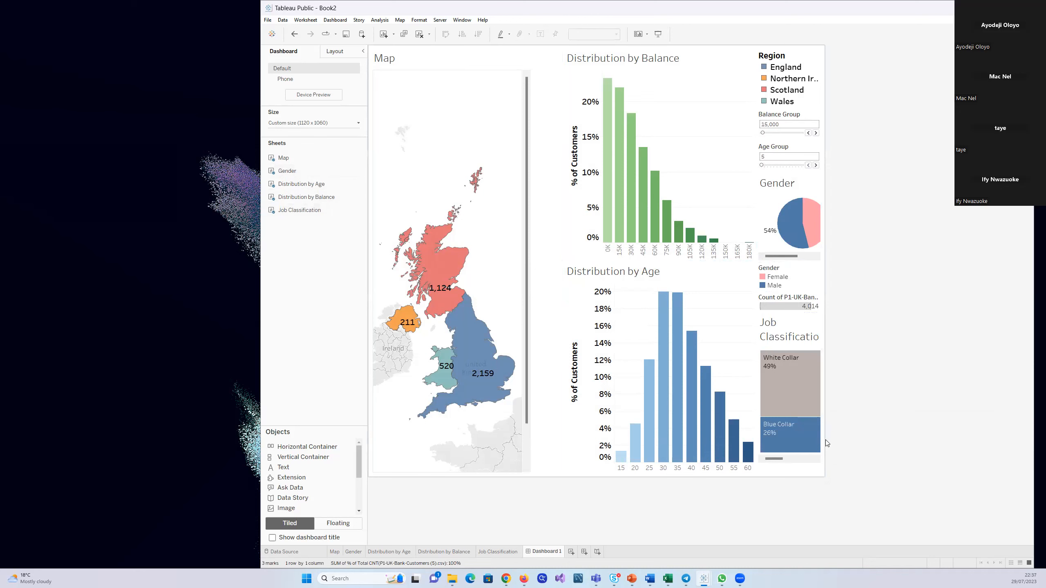
left_click(792, 282)
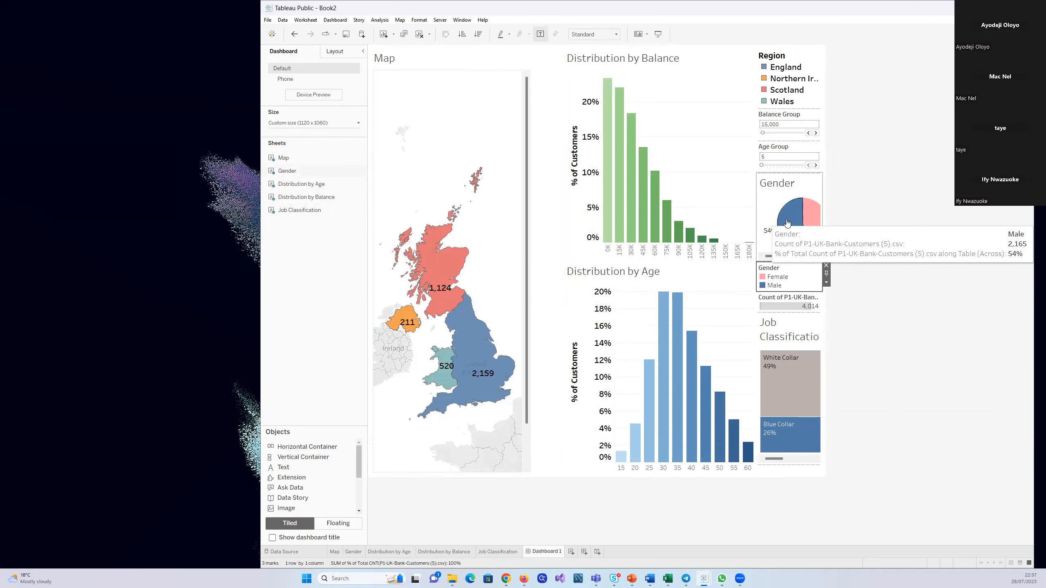
left_click(826, 265)
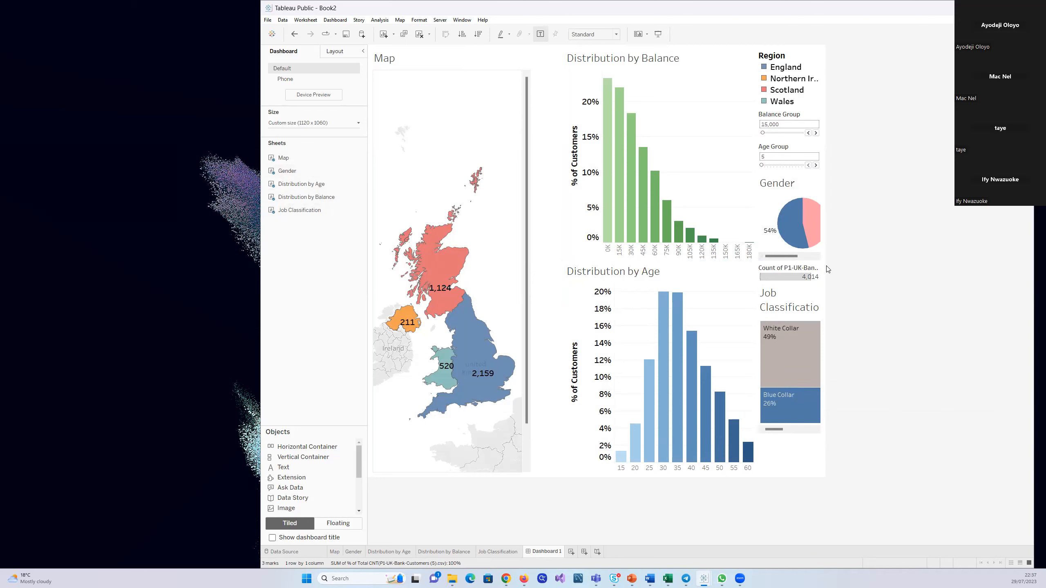
left_click(805, 269)
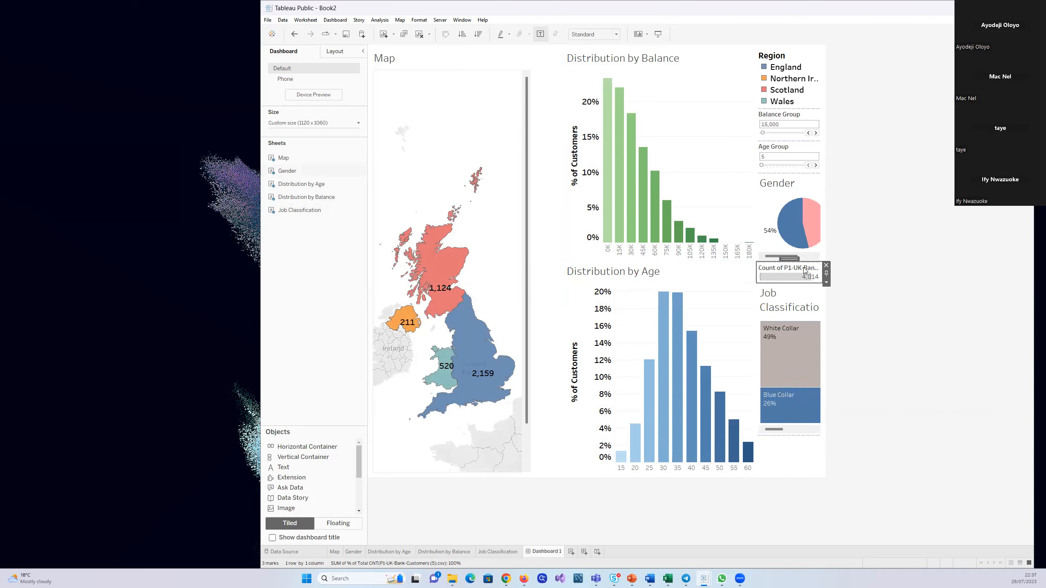
left_click(826, 265)
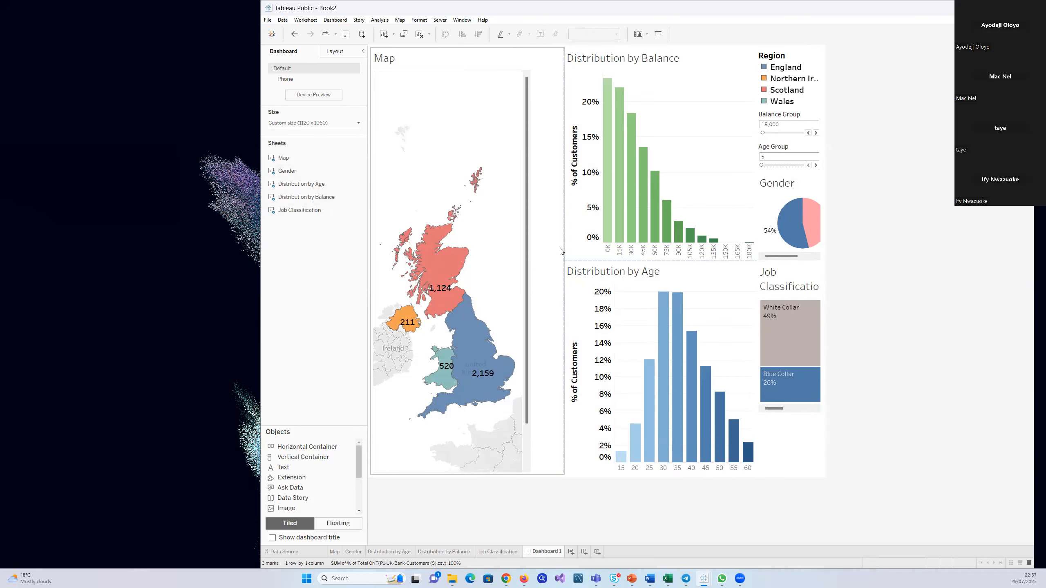
Shift the dashboard's column borders to narrow the Map and widen the column holding Gender and Job Classification
left_click_drag(563, 246, 548, 246)
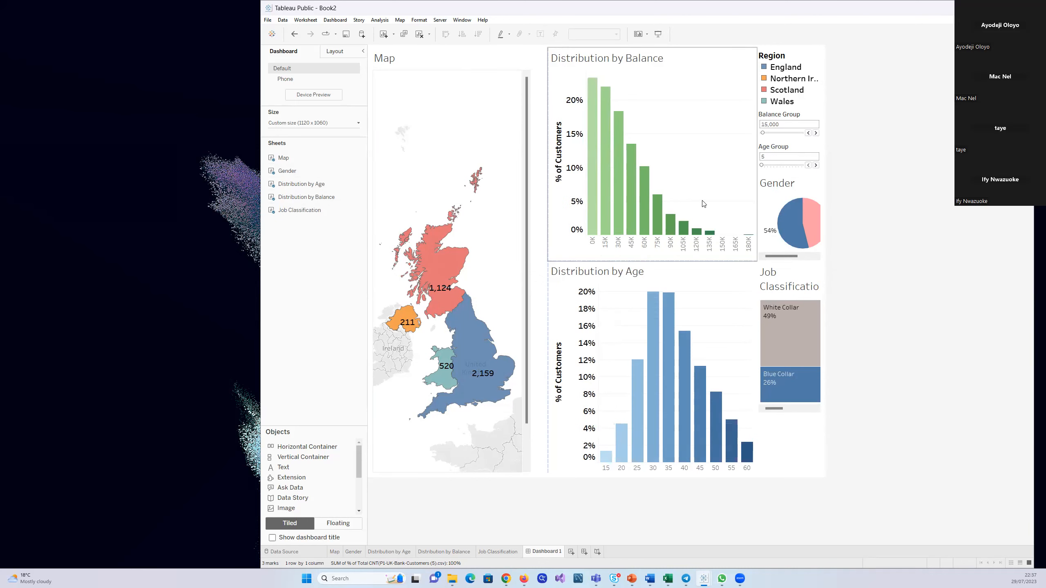
left_click_drag(756, 195, 720, 204)
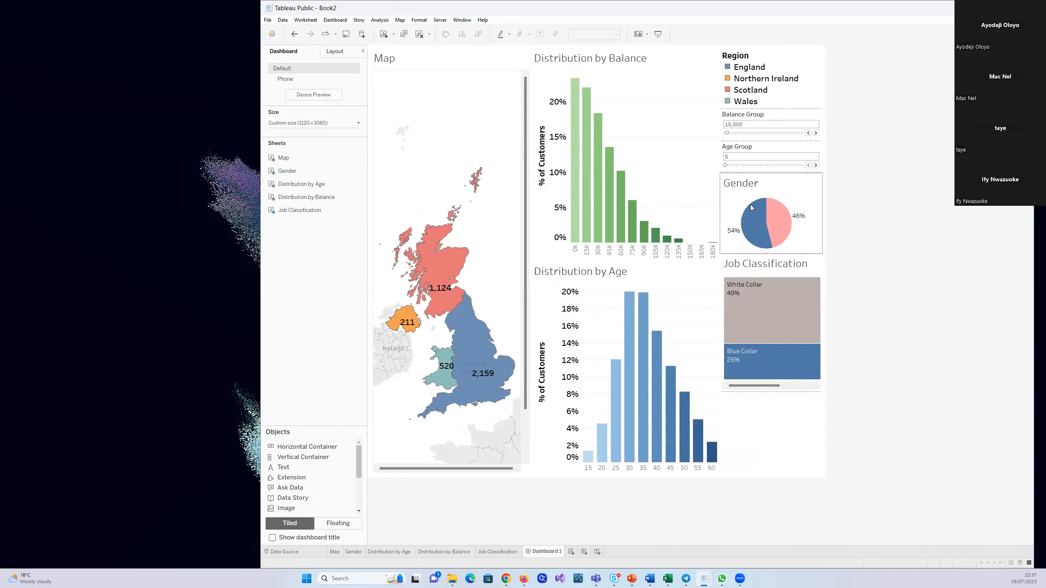
mouse_move(814, 373)
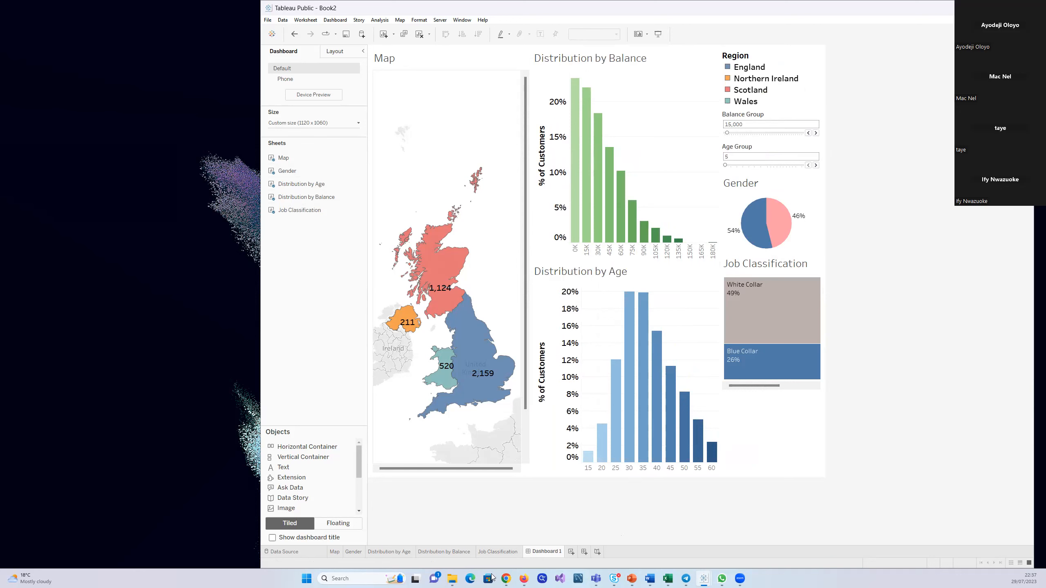
Narrow the Job Classification treemap on its own worksheet and check its fit on Dashboard 1
left_click(502, 552)
mouse_move(499, 201)
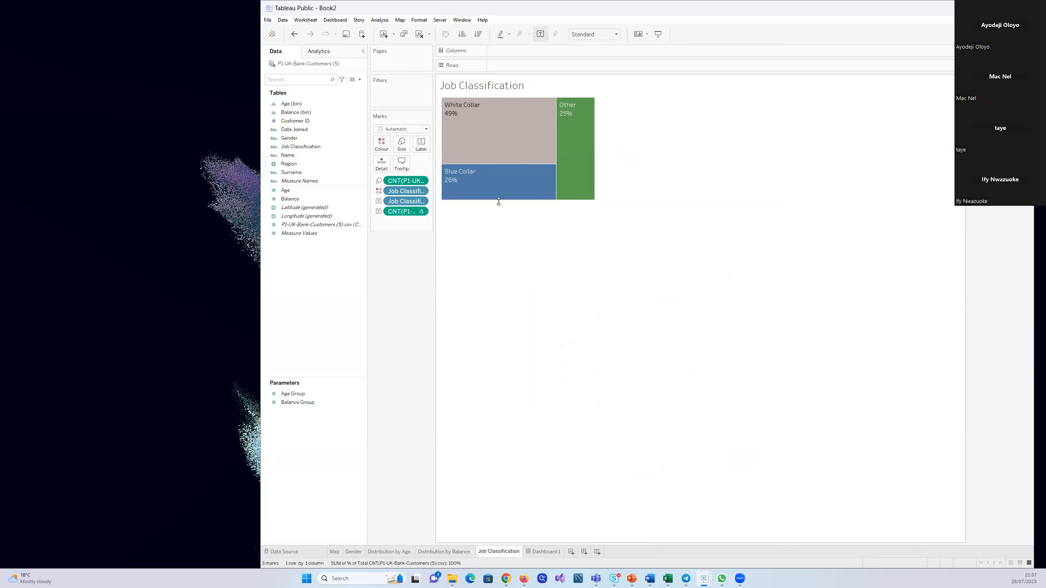
left_click(498, 200)
left_click(496, 222)
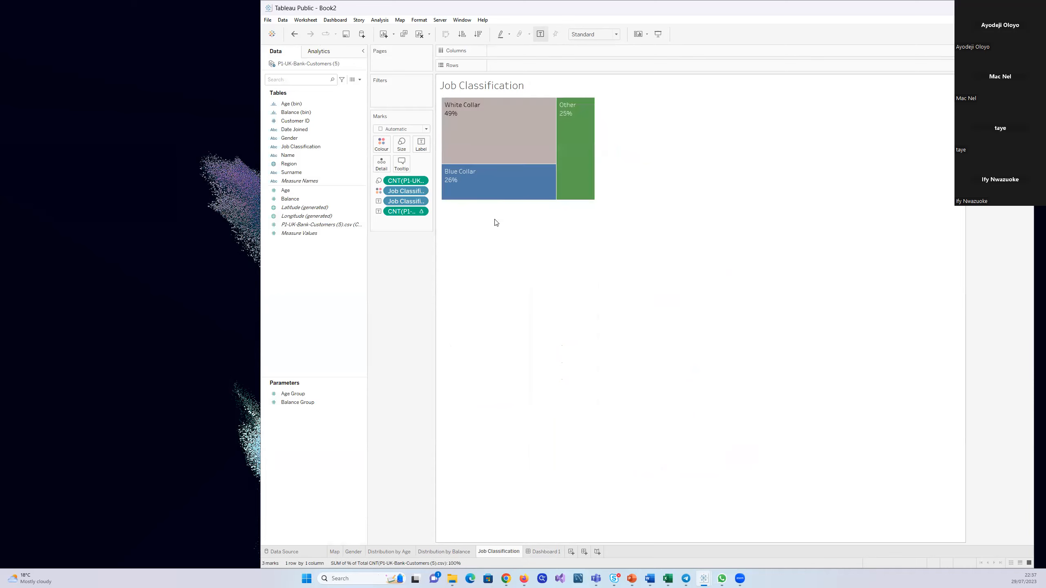
left_click(592, 145)
left_click(621, 102)
mouse_move(593, 123)
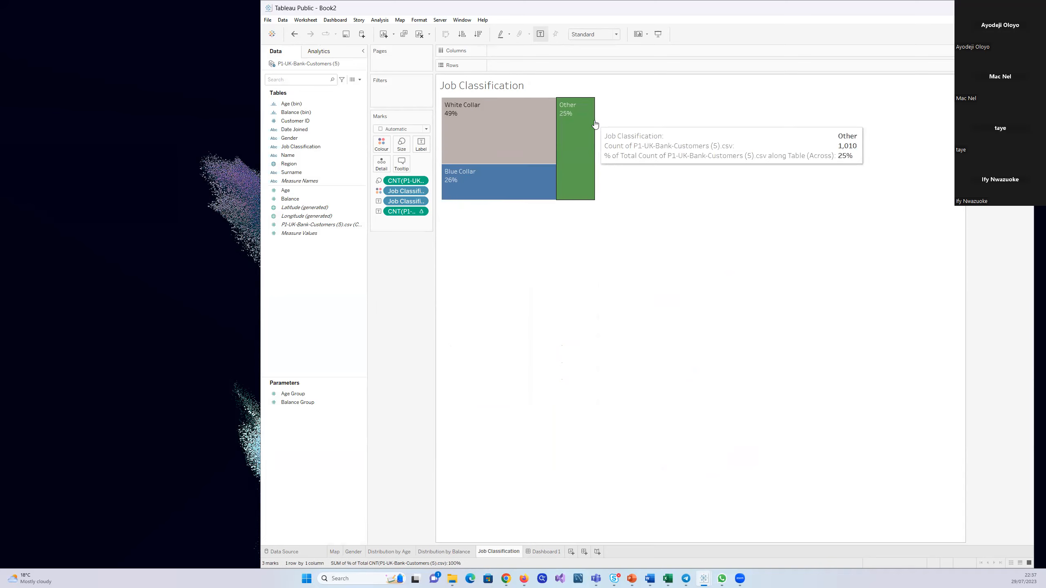
left_click_drag(596, 119, 566, 126)
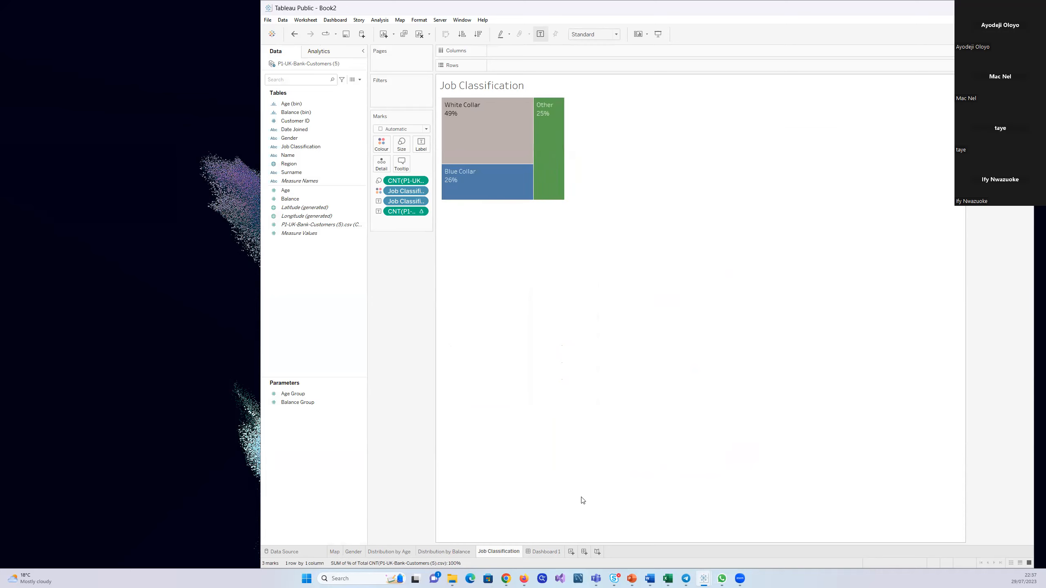
left_click(547, 552)
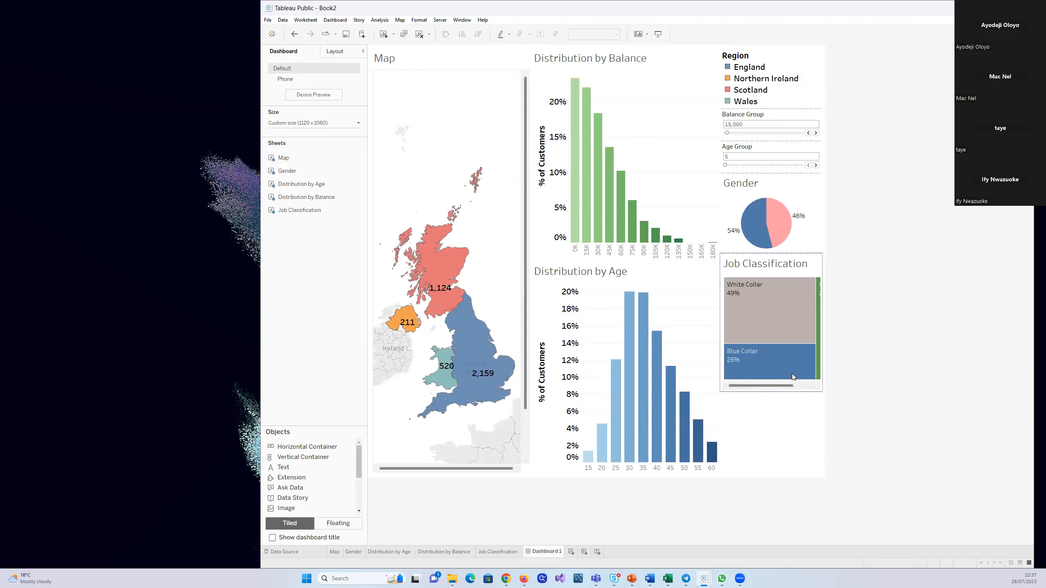
left_click_drag(779, 386, 780, 391)
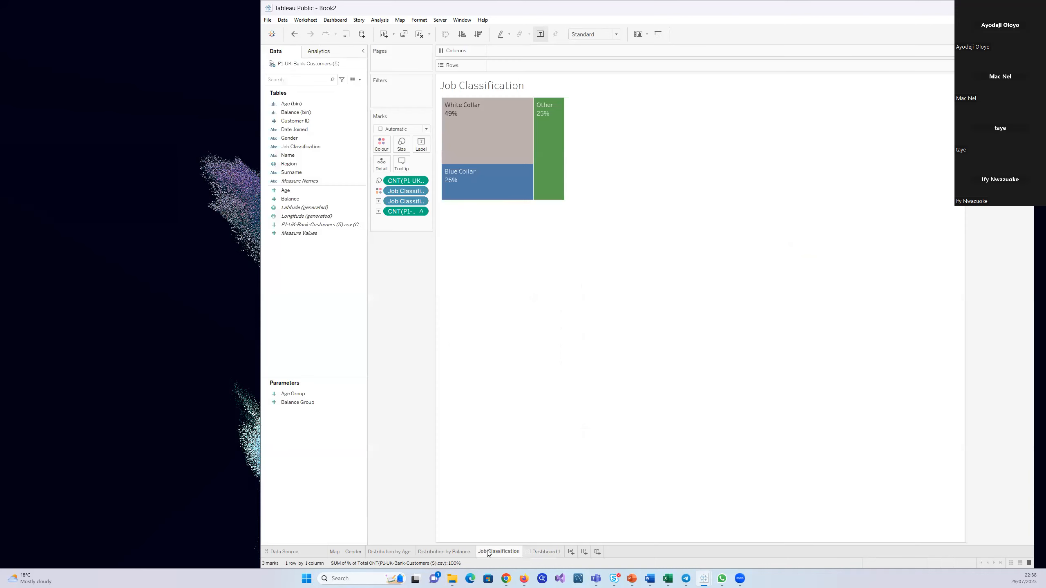
Reduce the height of the Job Classification treemap on its worksheet and return to Dashboard 1
left_click(488, 552)
mouse_move(475, 201)
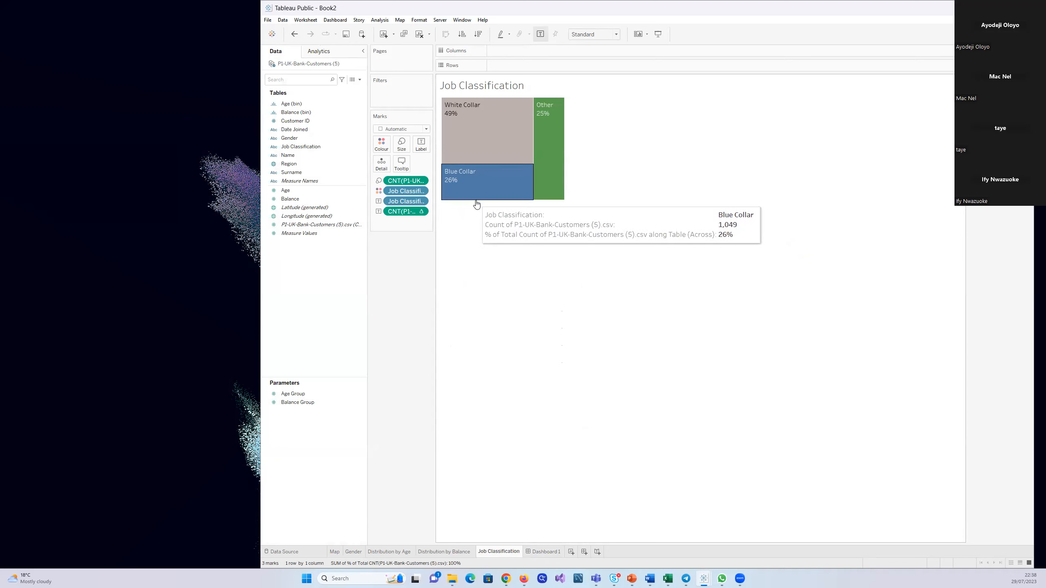
left_click_drag(475, 201, 472, 172)
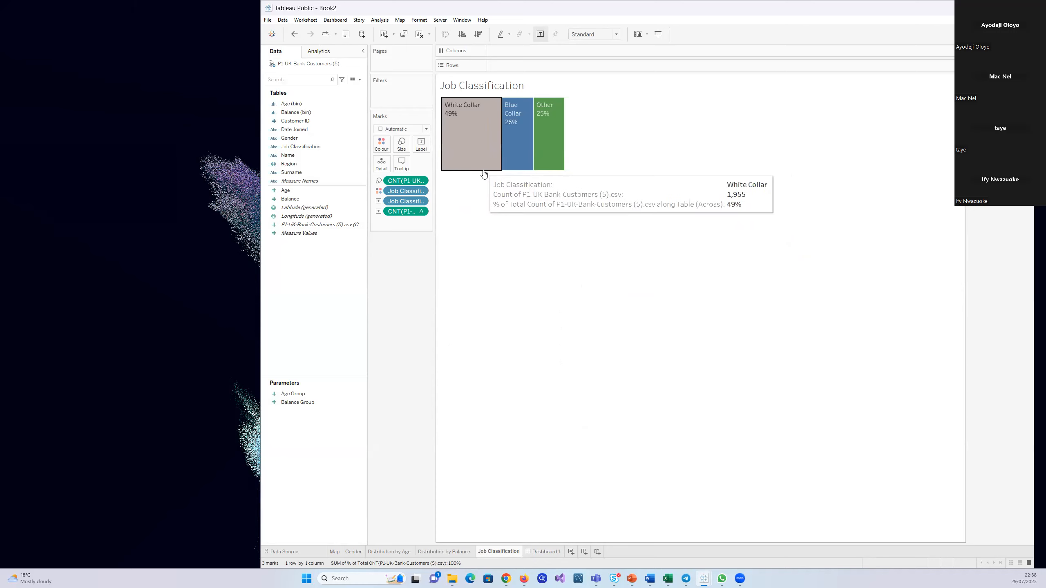
mouse_move(484, 175)
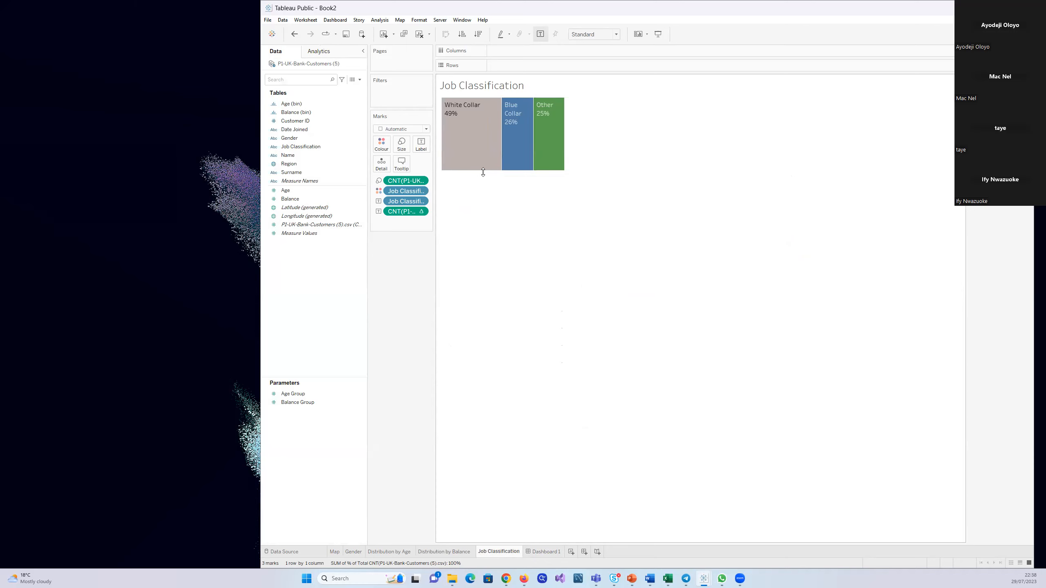
left_click_drag(483, 173, 485, 183)
left_click(540, 552)
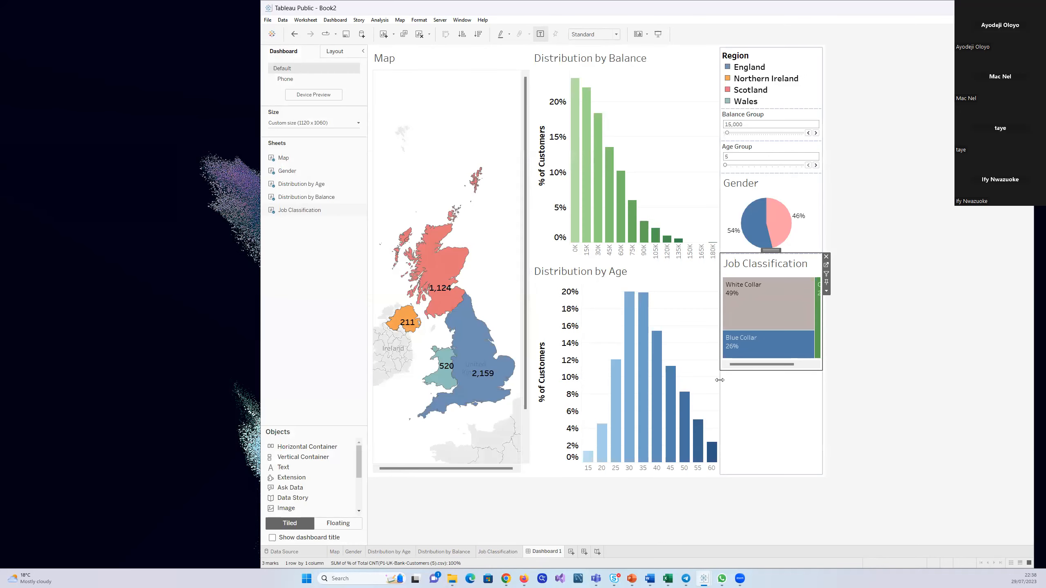
Widen the Gender and Job Classification column until the whole treemap fits, and centre the UK within the narrowed Map
left_click_drag(720, 311, 684, 315)
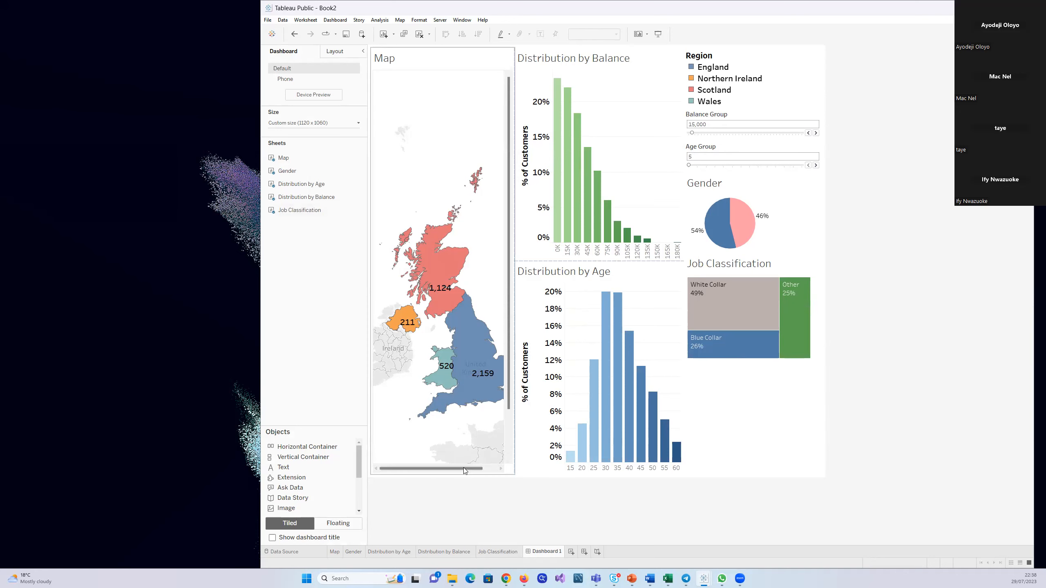
left_click_drag(461, 468, 469, 469)
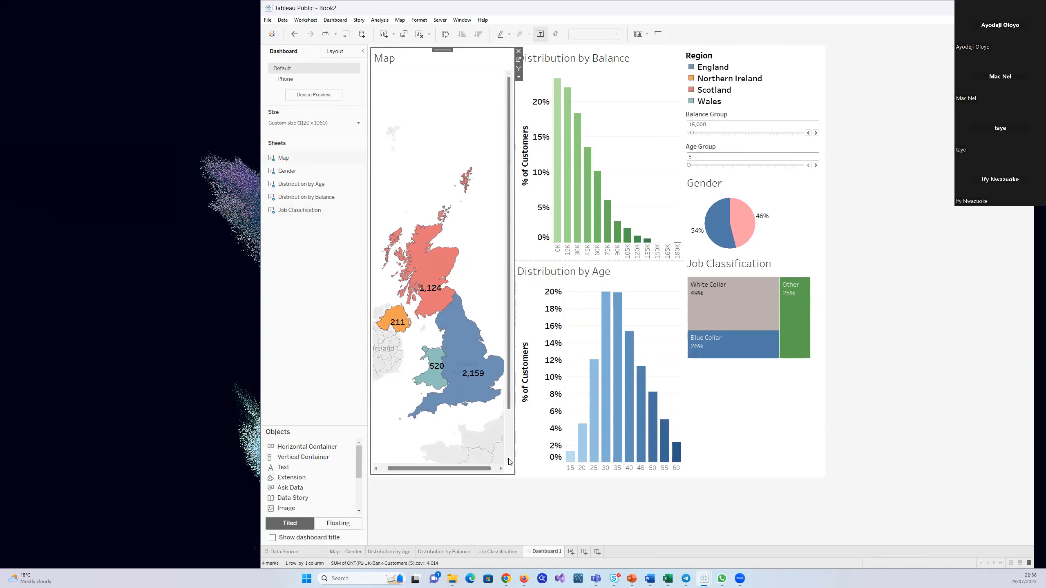
left_click(535, 488)
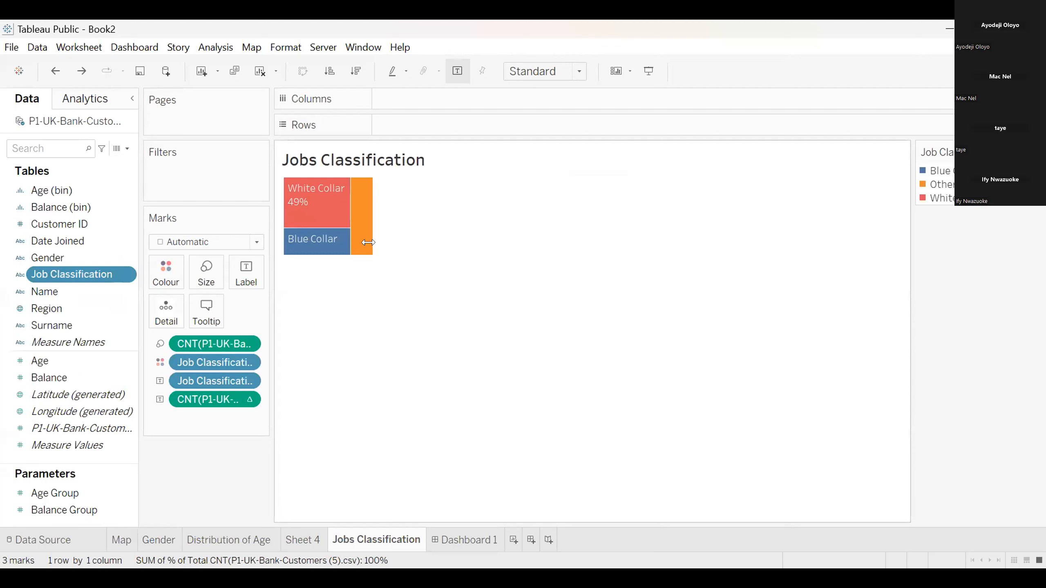
Enlarge the Jobs Classification treemap in width and height so White Collar, Blue Collar and Other all fit their percentage labels
left_click(362, 241)
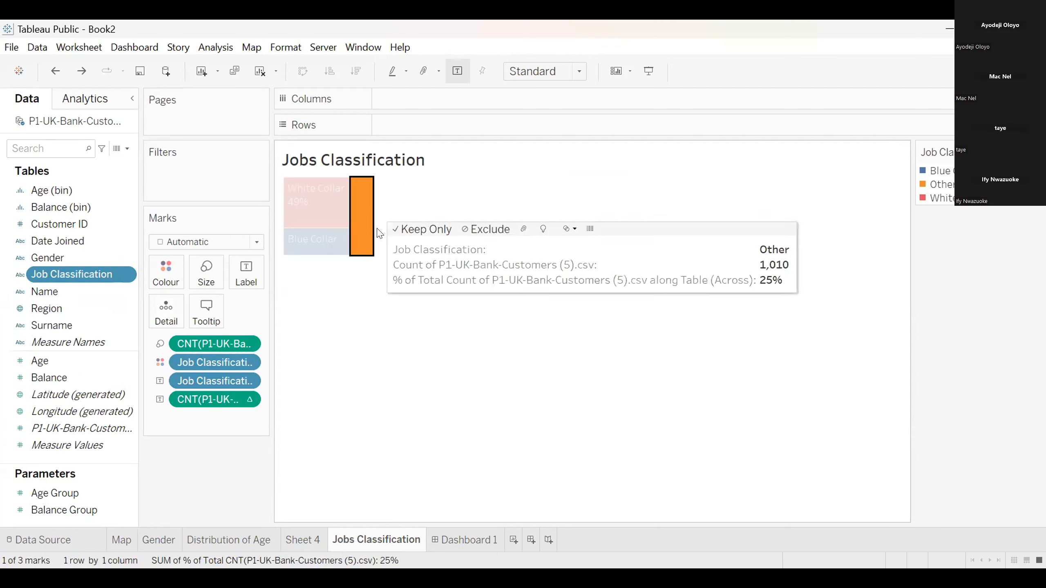
left_click(337, 279)
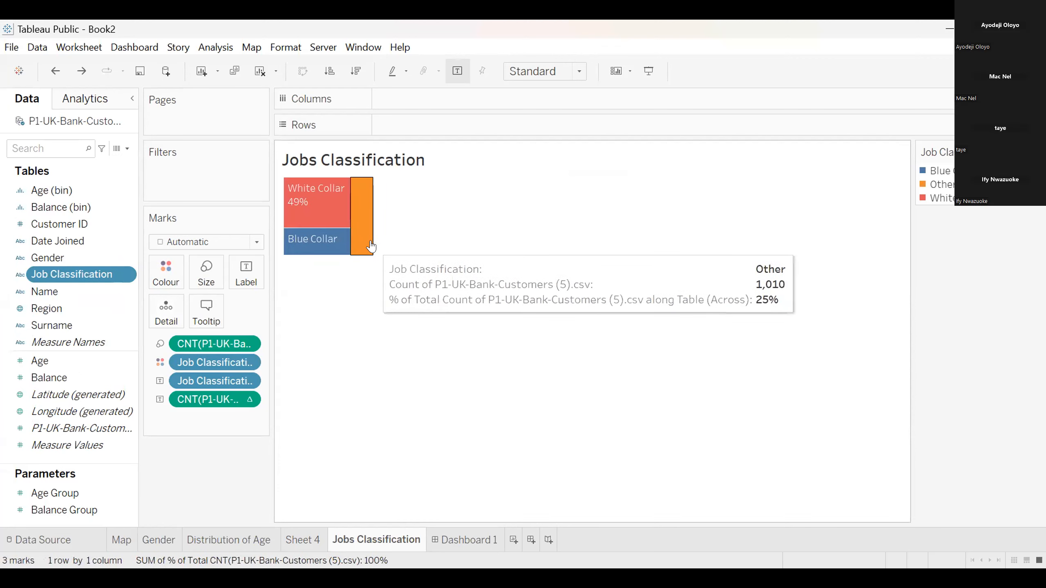
left_click_drag(369, 234, 391, 238)
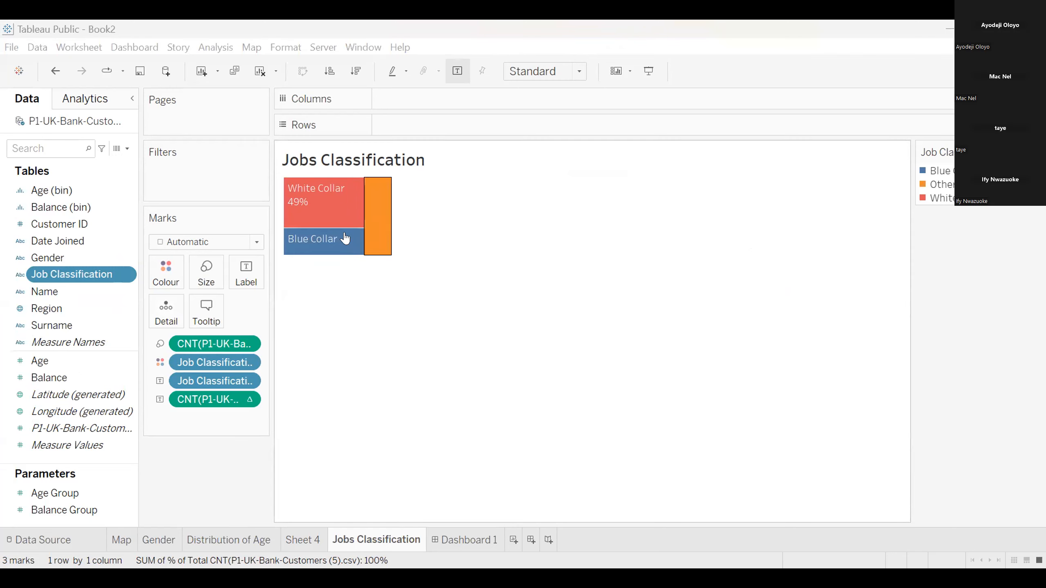
mouse_move(304, 243)
mouse_move(341, 252)
mouse_move(389, 254)
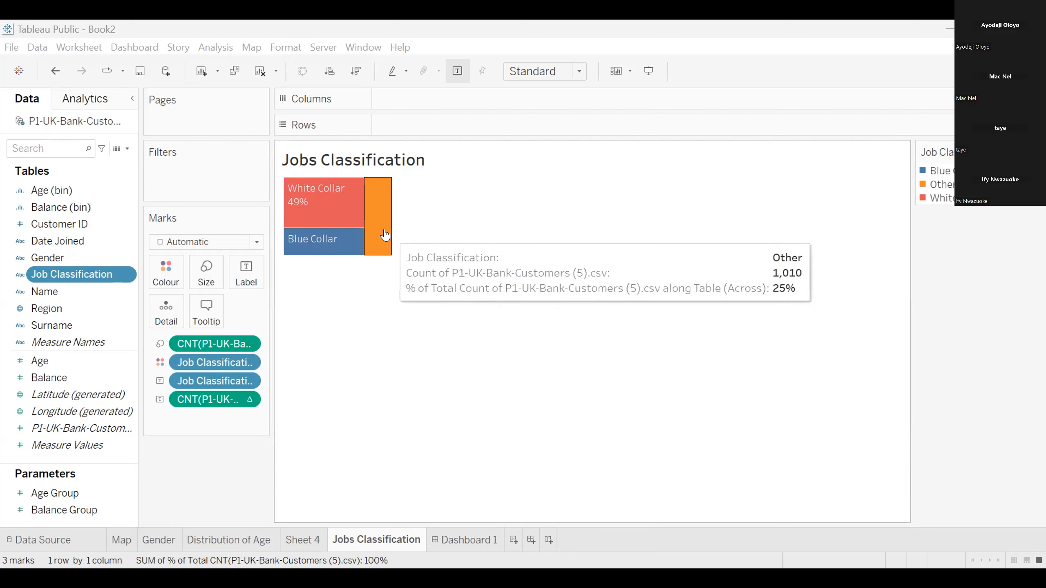
left_click_drag(387, 228, 454, 252)
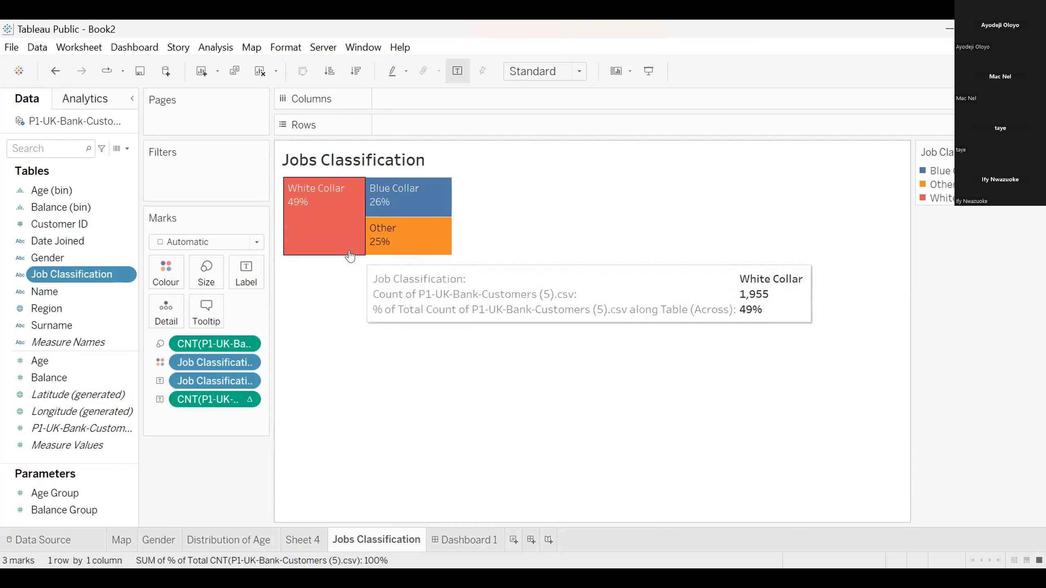
left_click_drag(433, 255, 474, 280)
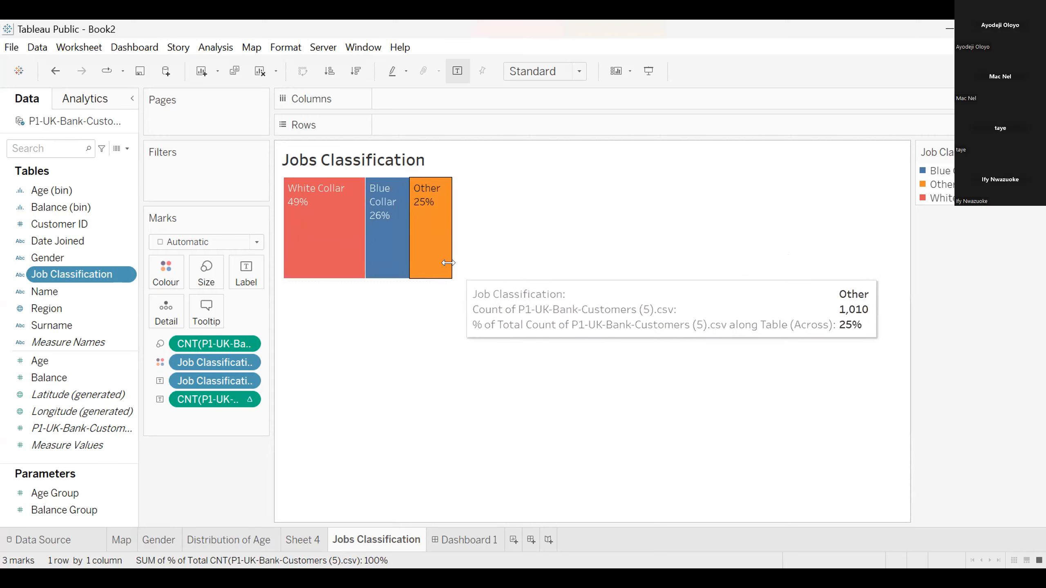
left_click_drag(453, 263, 478, 259)
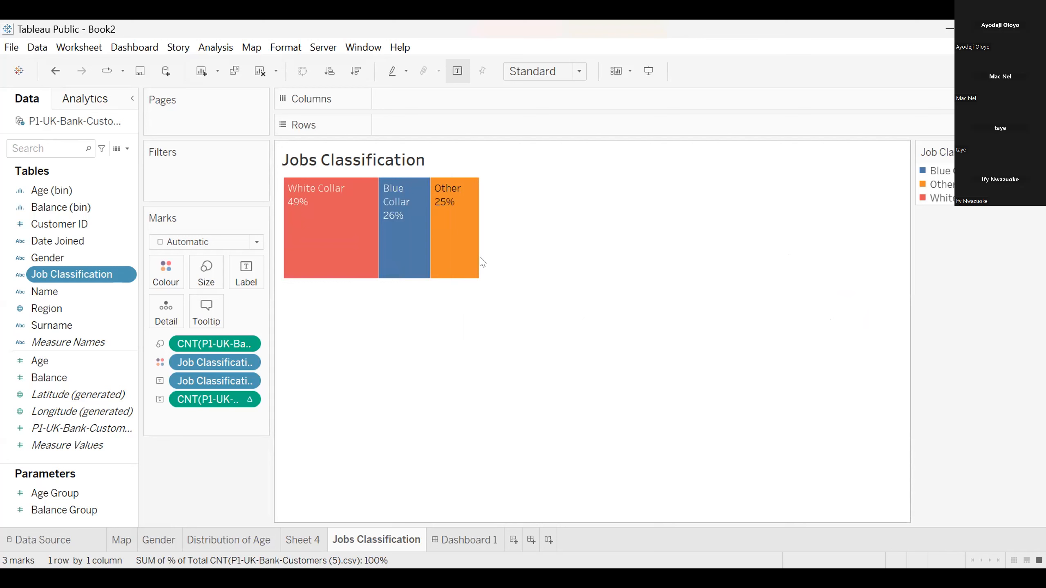
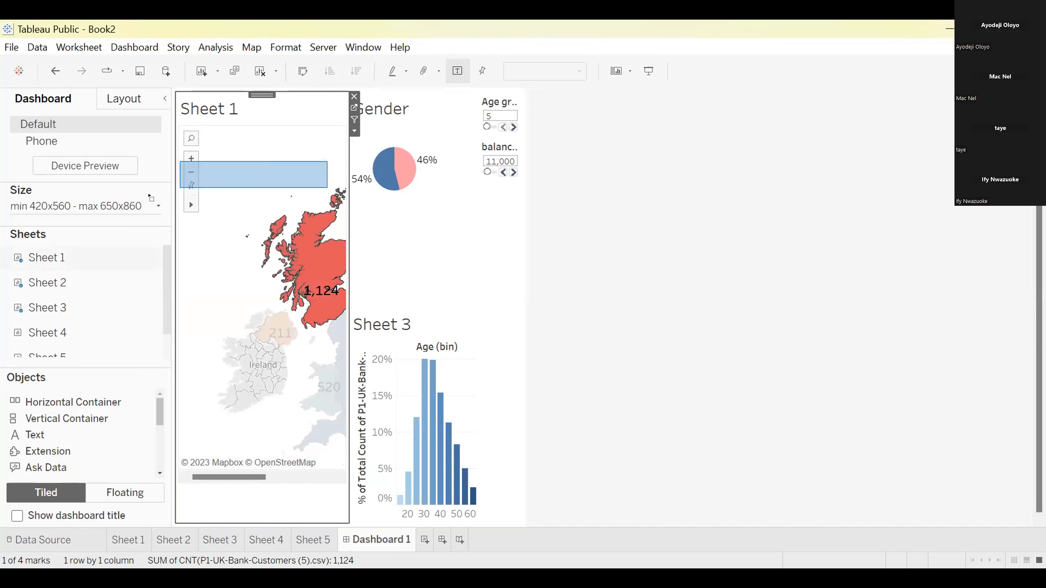
Remove the Gender, Sheet 1 and Sheet 3 views from Dashboard 1
mouse_move(402, 186)
left_click_drag(402, 185, 2, 240)
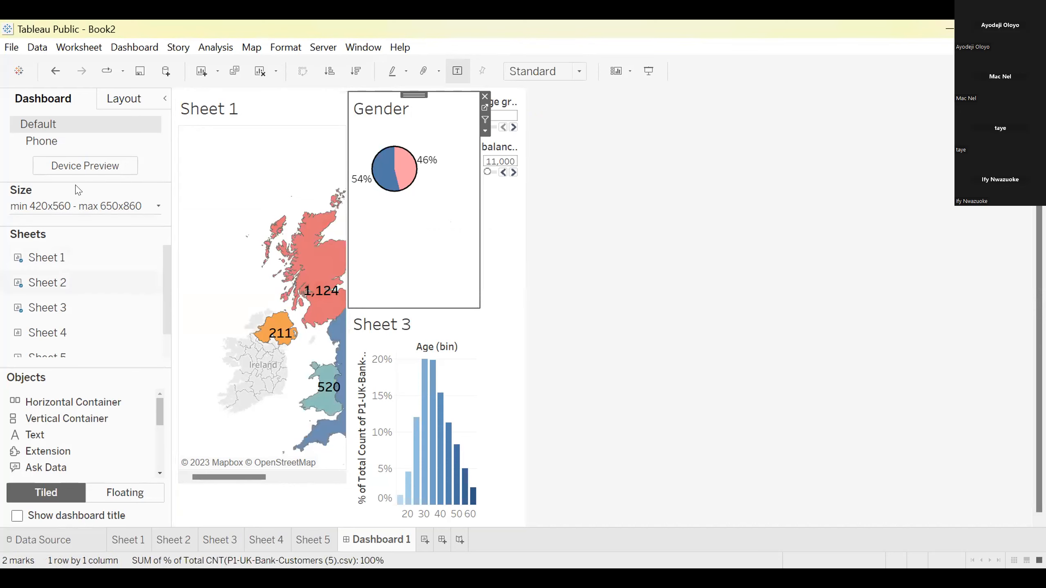
left_click(484, 97)
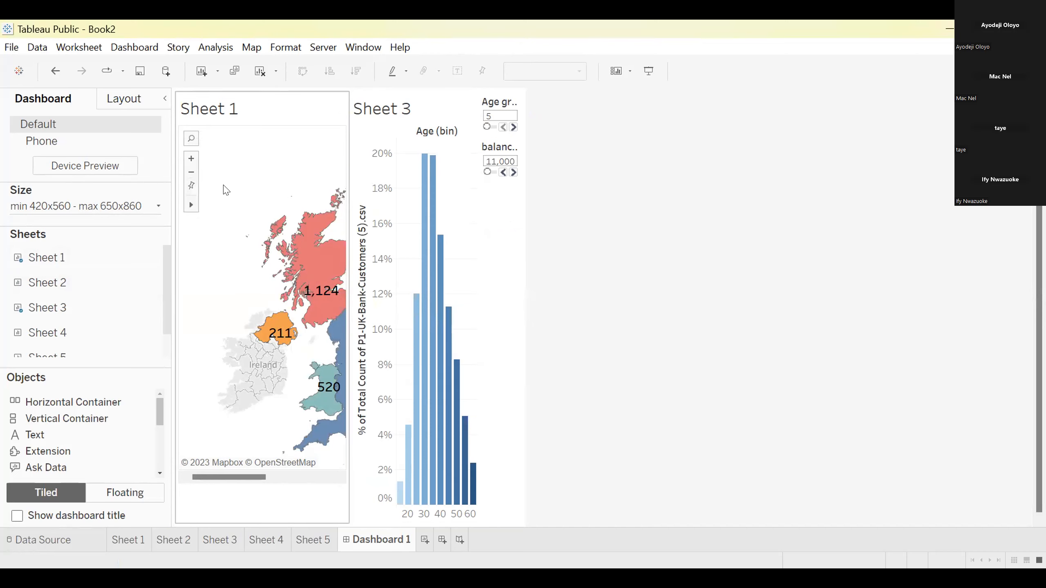
right_click(320, 141)
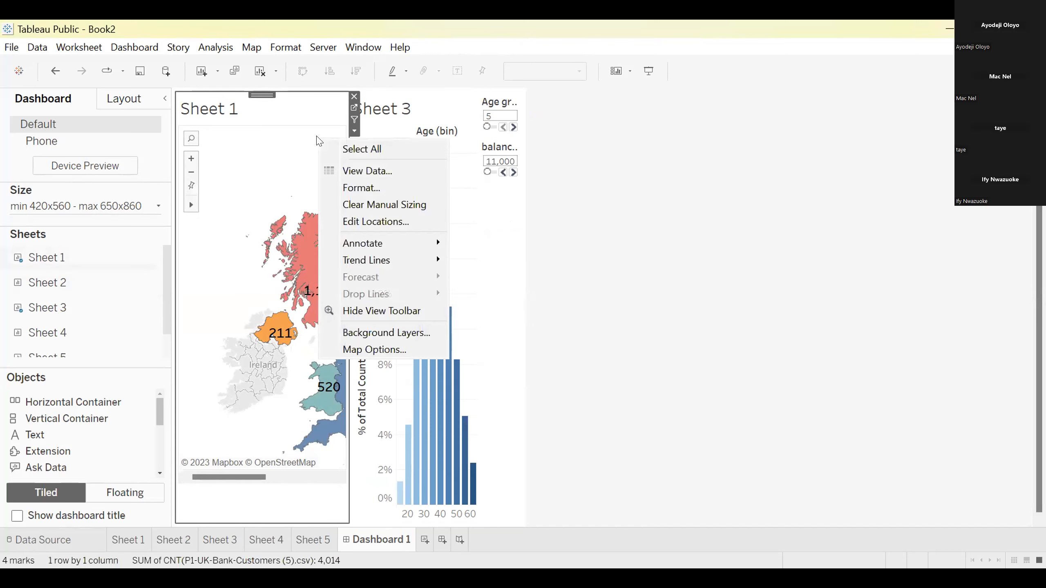
left_click(353, 97)
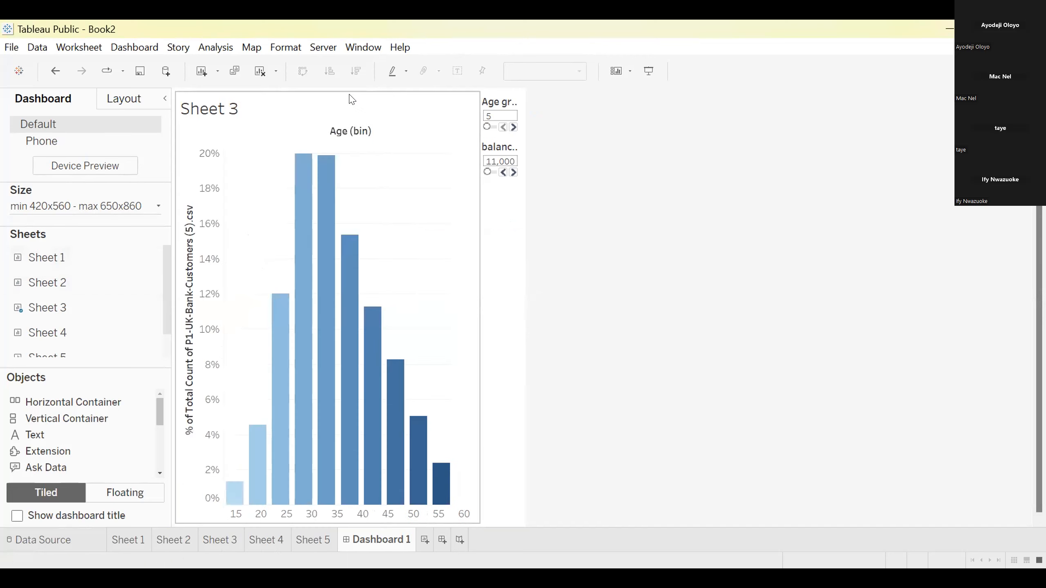
right_click(414, 146)
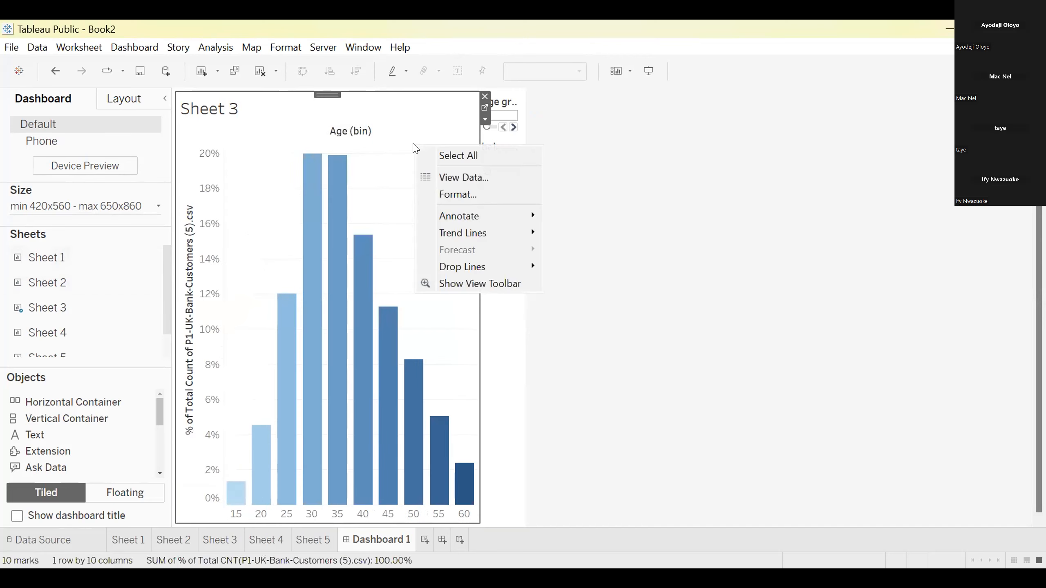
left_click(483, 97)
left_click(484, 97)
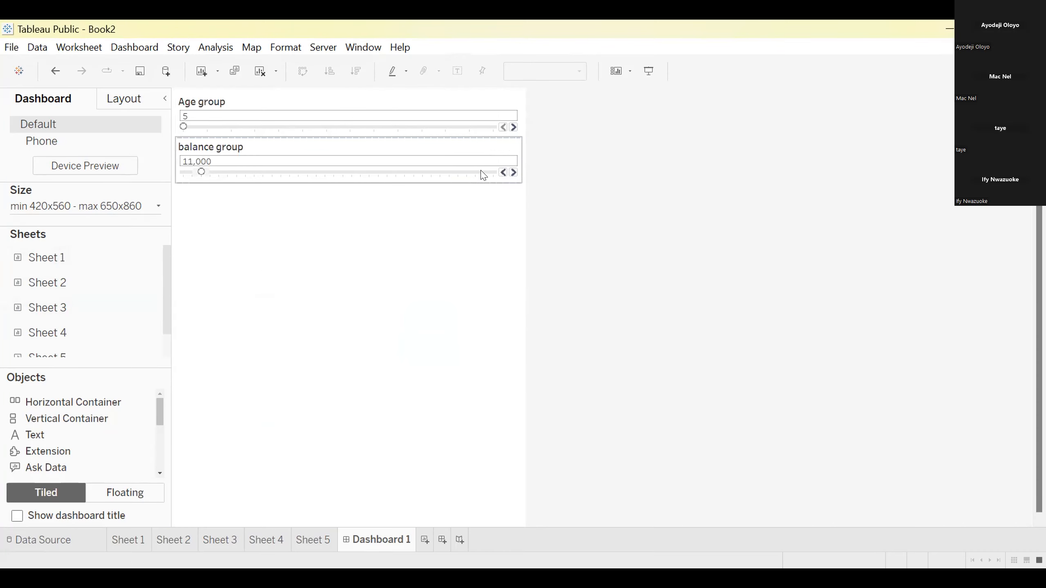
Remove the Age group and balance group parameter controls from Dashboard 1 to empty it completely
right_click(476, 112)
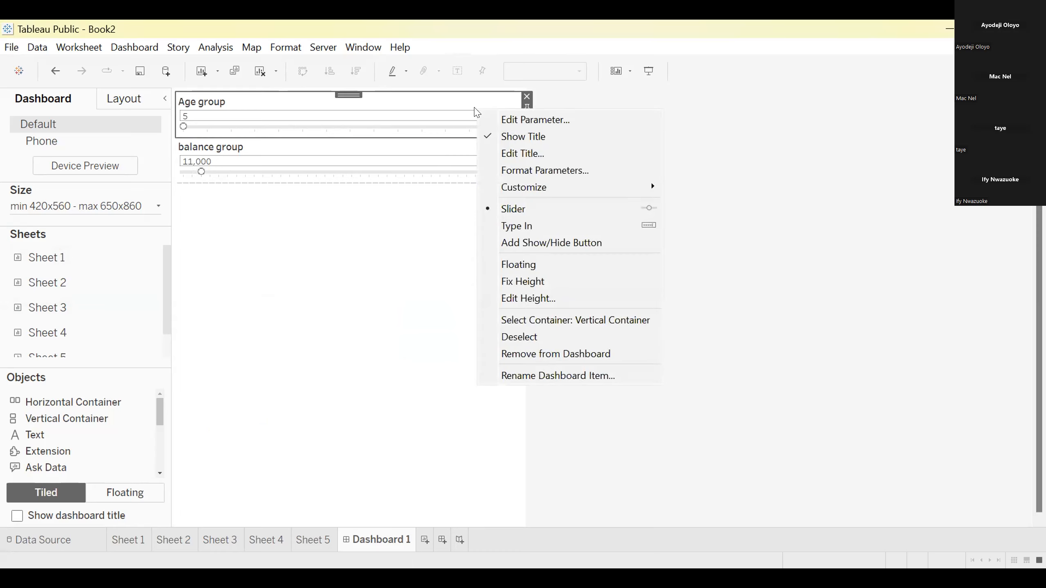
left_click(527, 96)
right_click(496, 111)
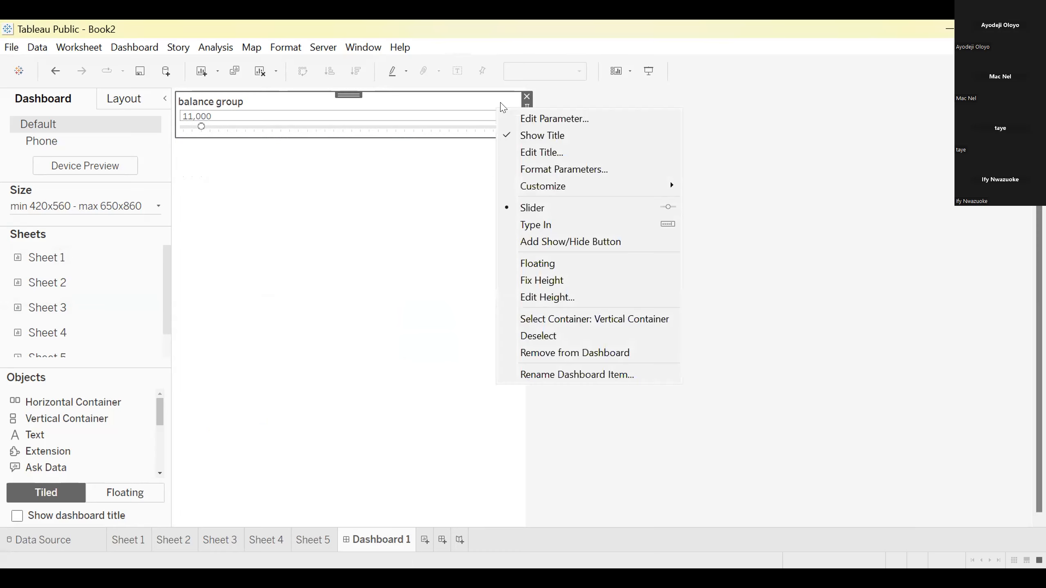
left_click(527, 95)
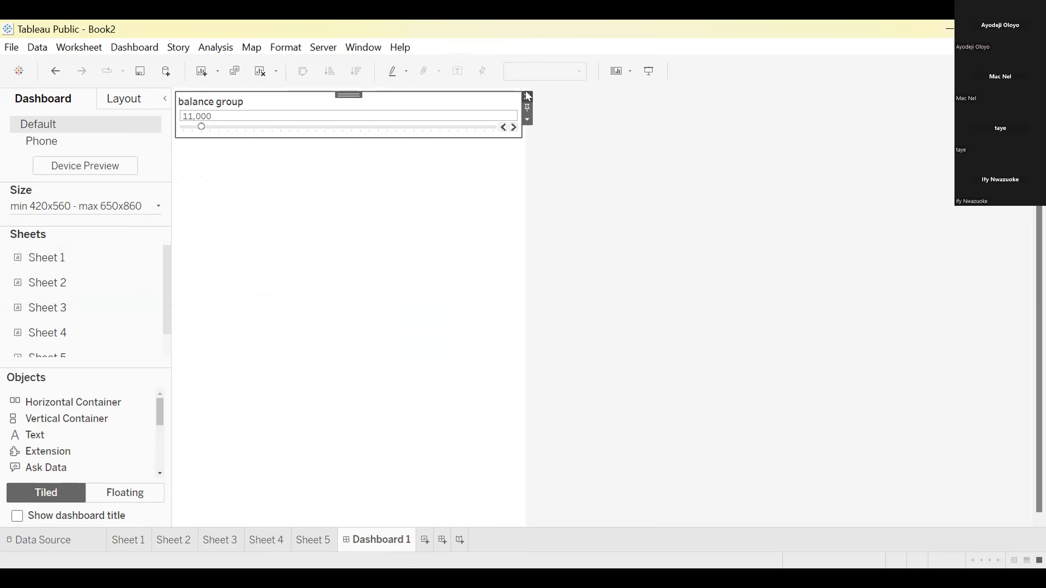
left_click(527, 96)
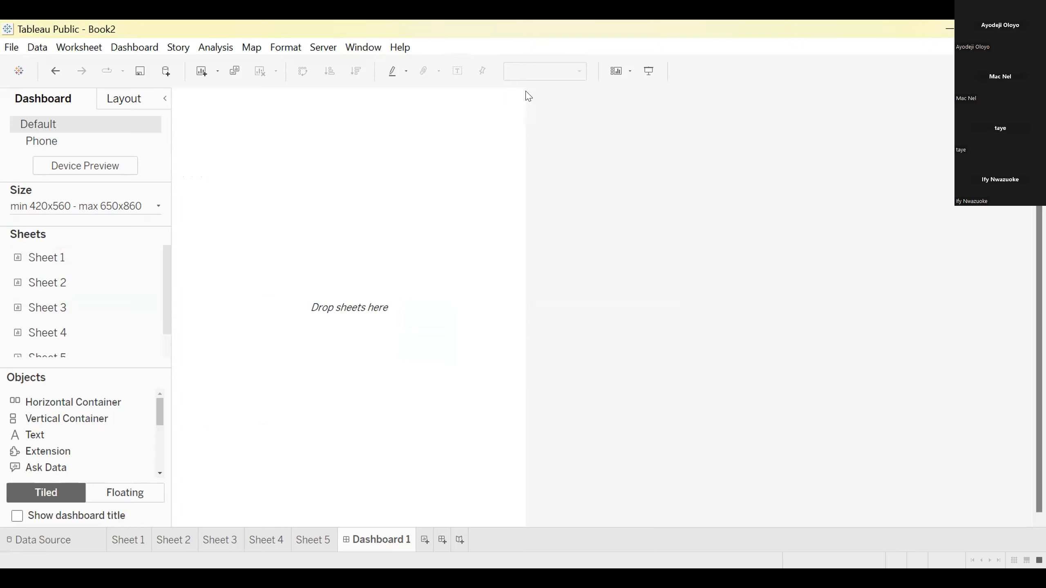
Change the dashboard sizing from Range to Fixed size with the Custom preset
left_click(159, 208)
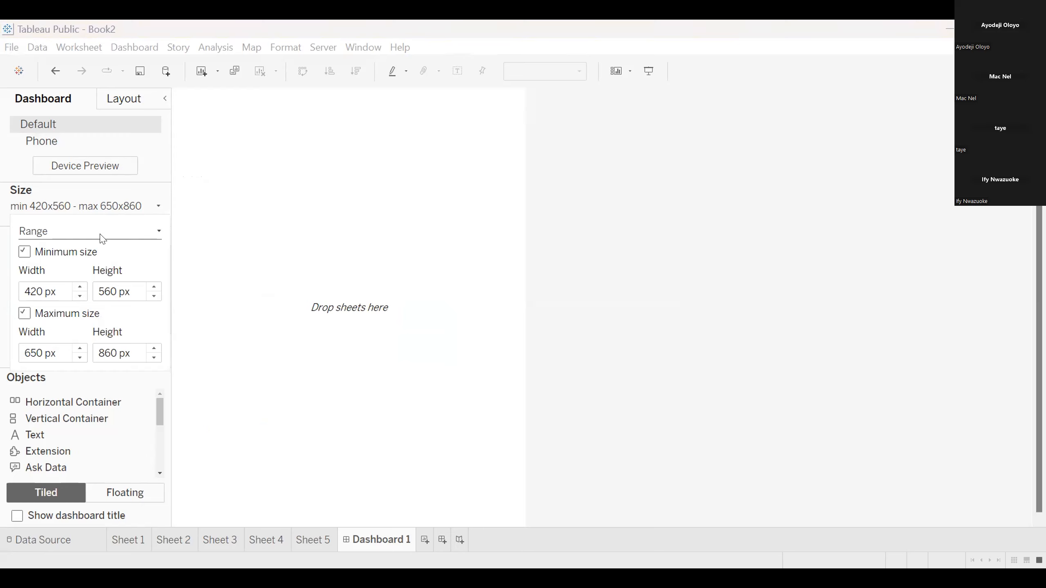
left_click(155, 234)
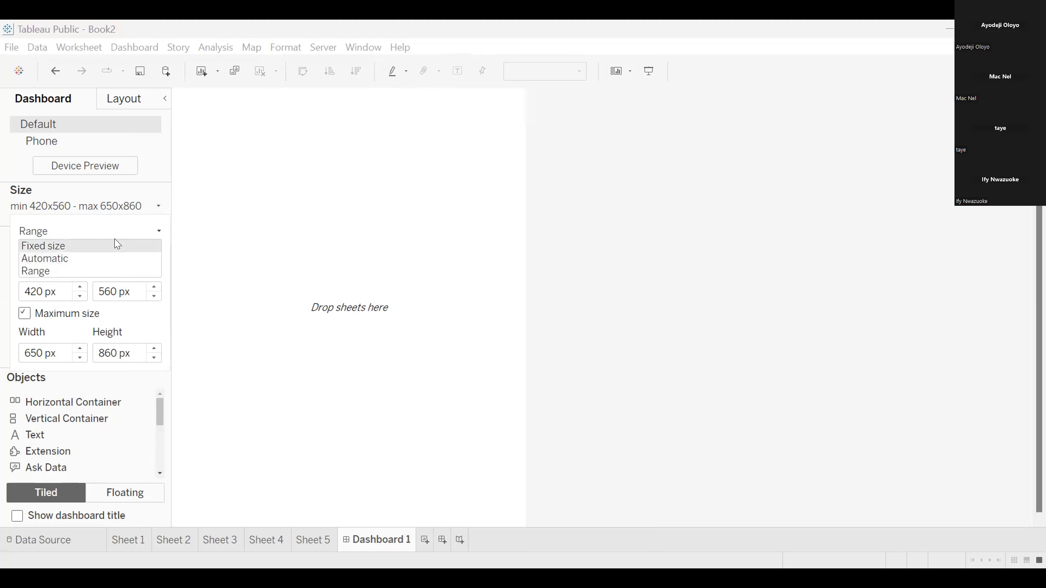
left_click(117, 246)
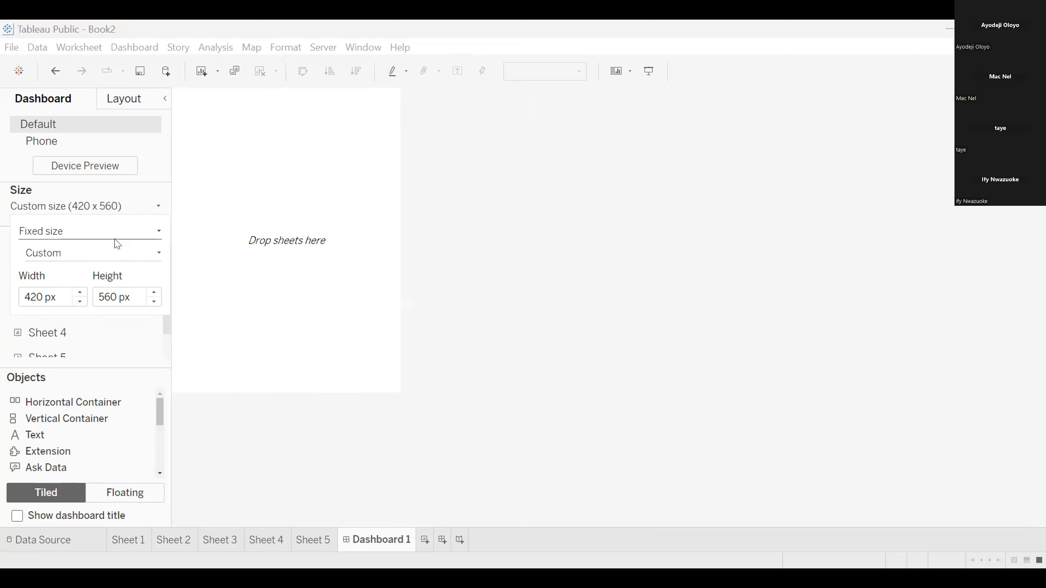
left_click(160, 253)
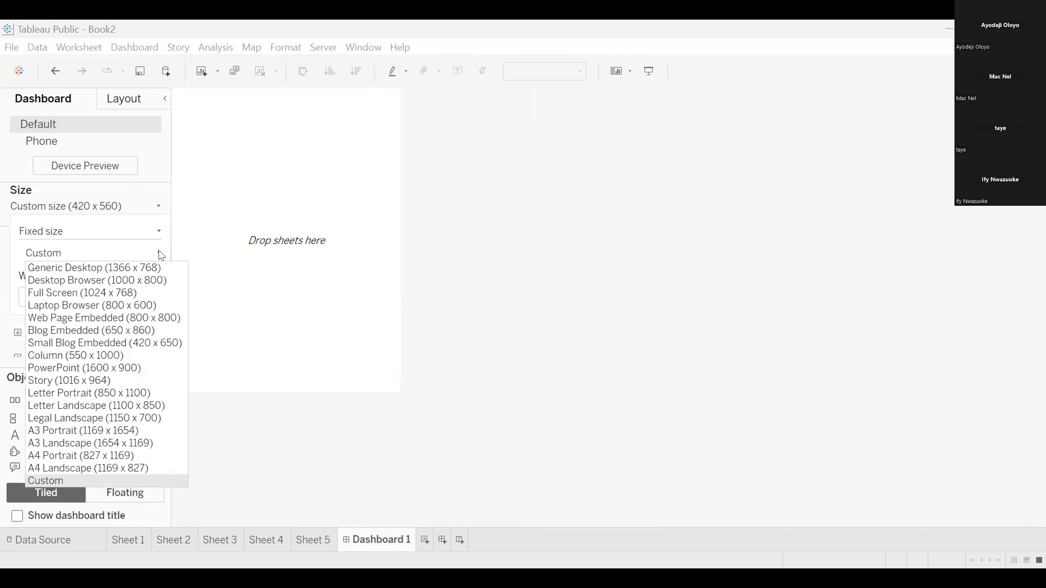
left_click(213, 264)
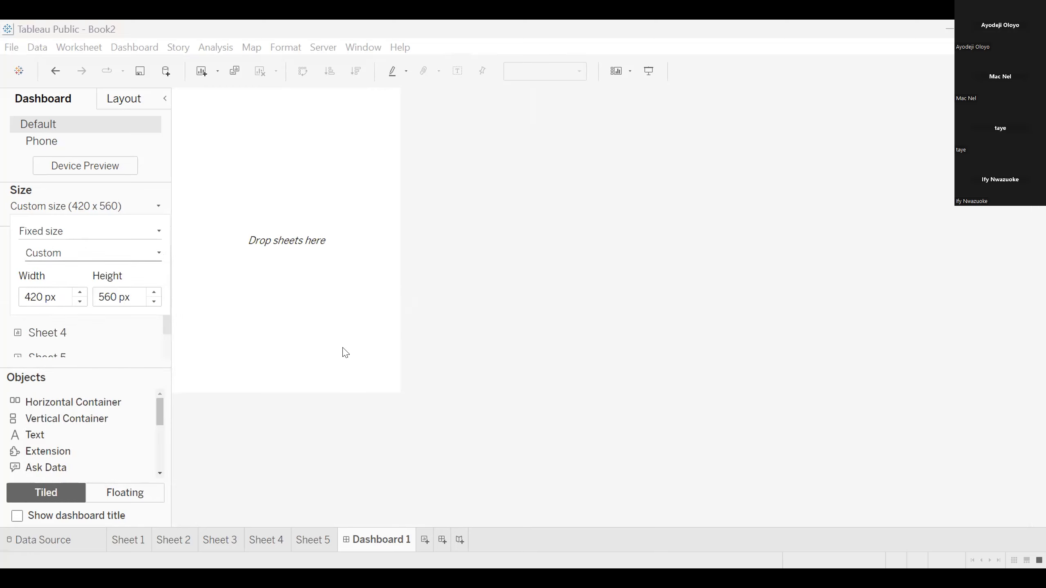
Set the custom dashboard size to 1120 px wide and 1160 px high
left_click(79, 292)
left_click(78, 292)
left_click(79, 291)
left_click(79, 291)
left_click(79, 292)
left_click(78, 292)
left_click(79, 291)
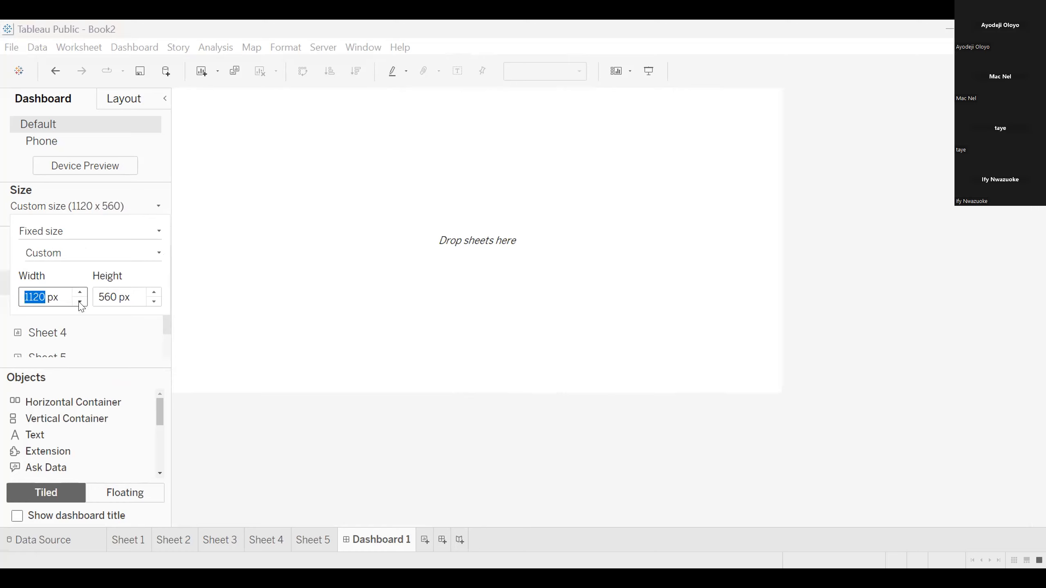
left_click(154, 293)
left_click(154, 292)
left_click(154, 293)
left_click(154, 293)
left_click(154, 292)
left_click(154, 293)
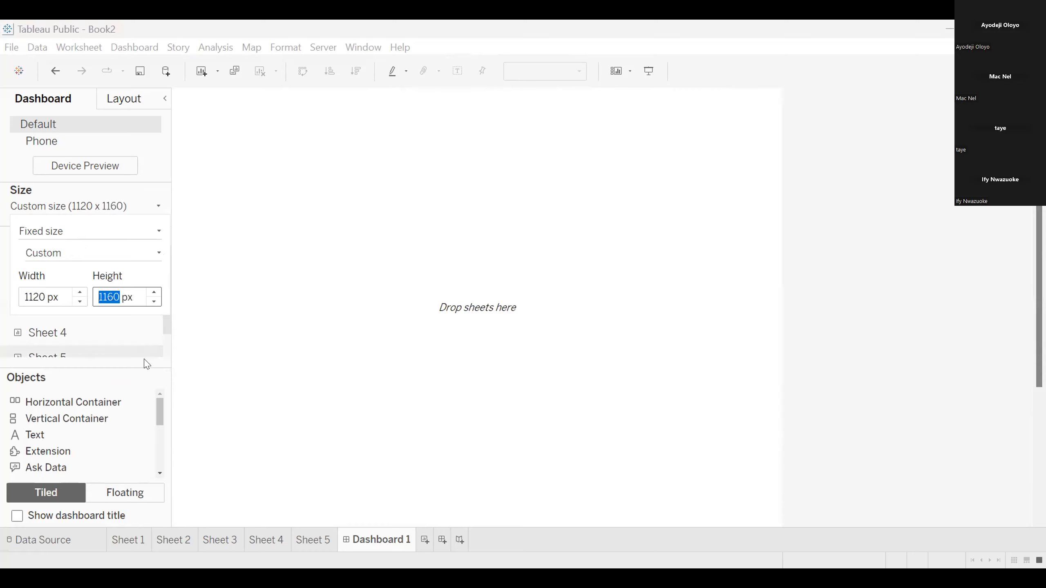
left_click(198, 361)
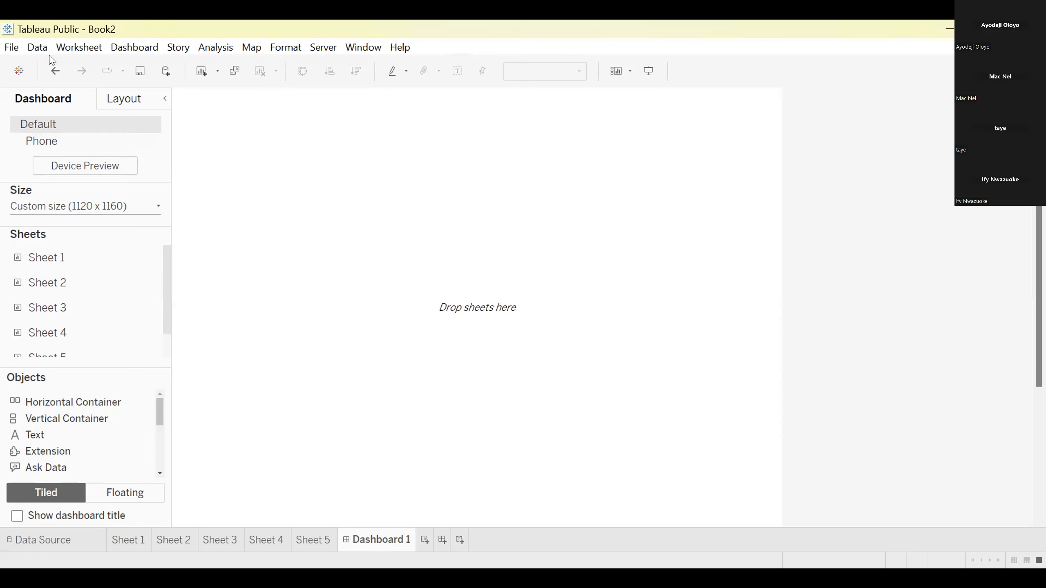
left_click(135, 48)
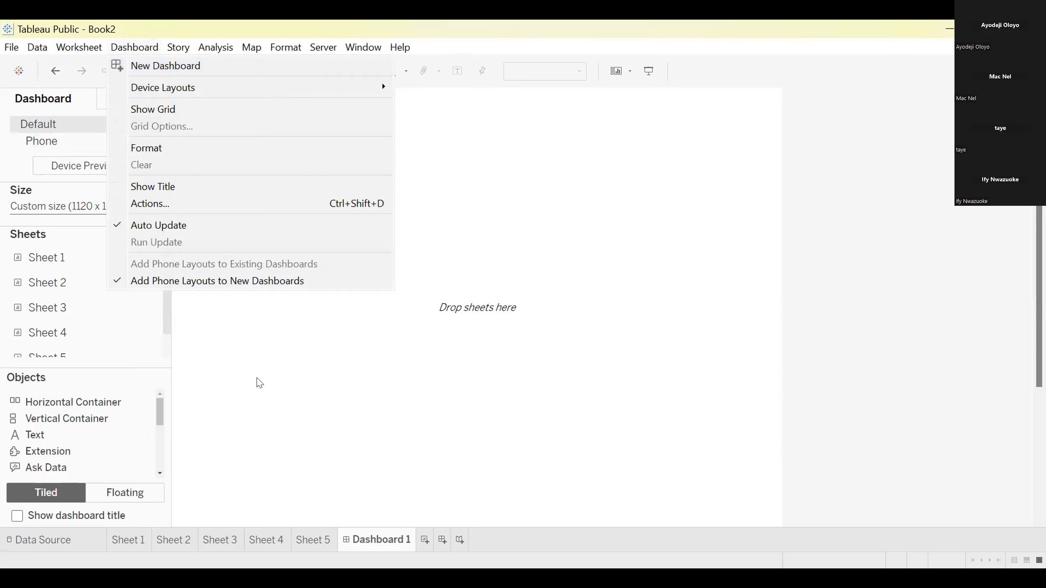
left_click(32, 100)
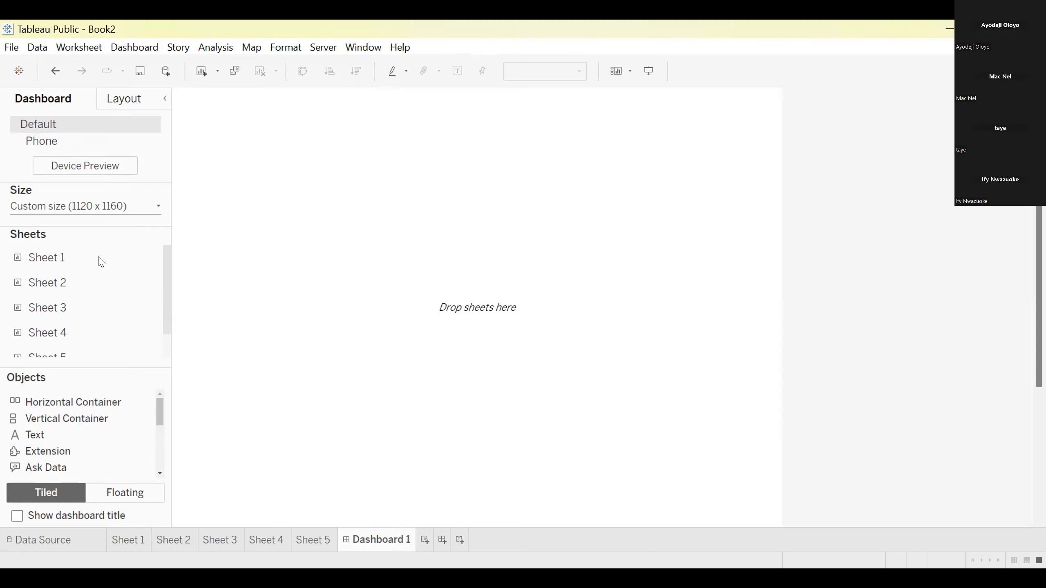
Place the Sheet 1 map on the empty dashboard, with Sheet 4 to its right and Sheet 3 beneath Sheet 4
left_click_drag(89, 257, 243, 246)
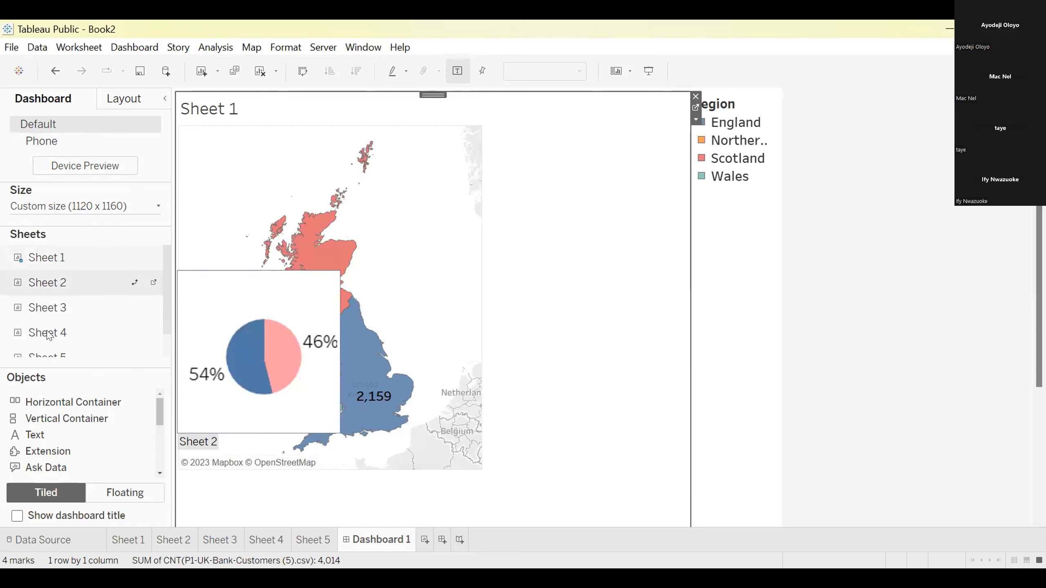
left_click_drag(49, 333, 541, 314)
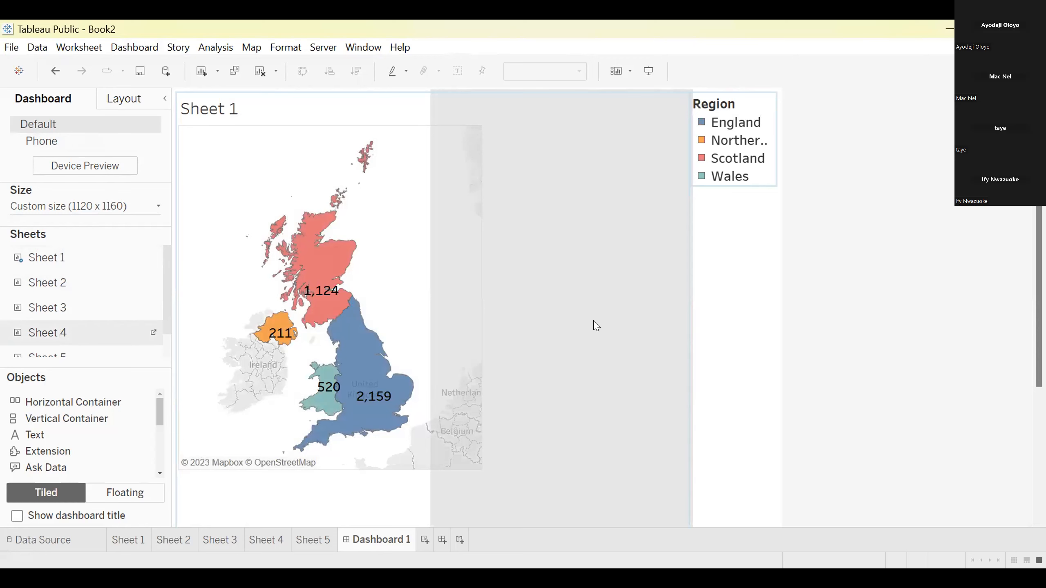
left_click_drag(595, 325, 595, 326)
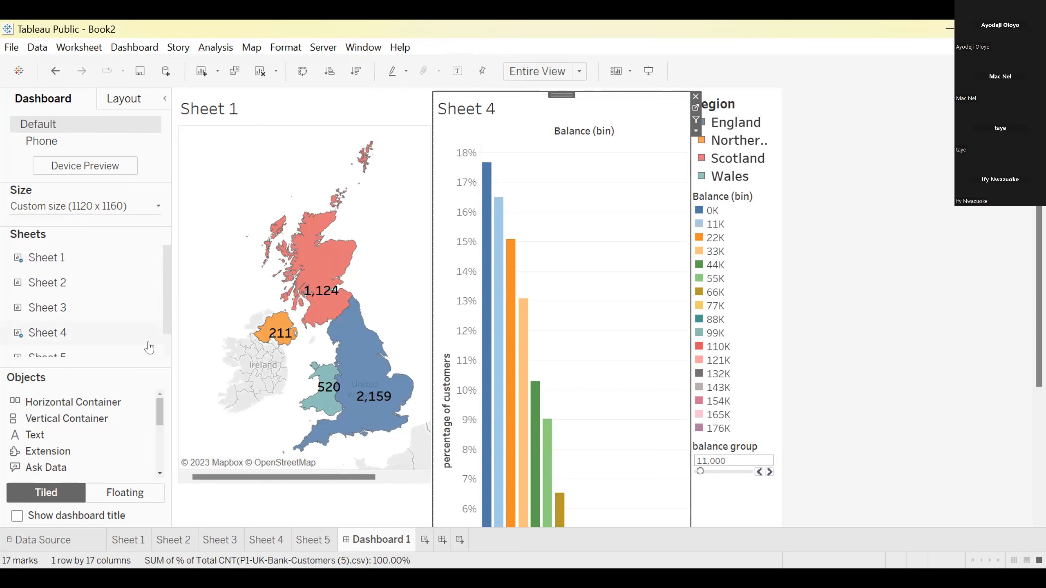
mouse_move(29, 307)
left_mouse_down()
mouse_move(193, 313)
mouse_move(247, 327)
mouse_move(629, 304)
mouse_move(571, 443)
mouse_move(526, 505)
left_mouse_up()
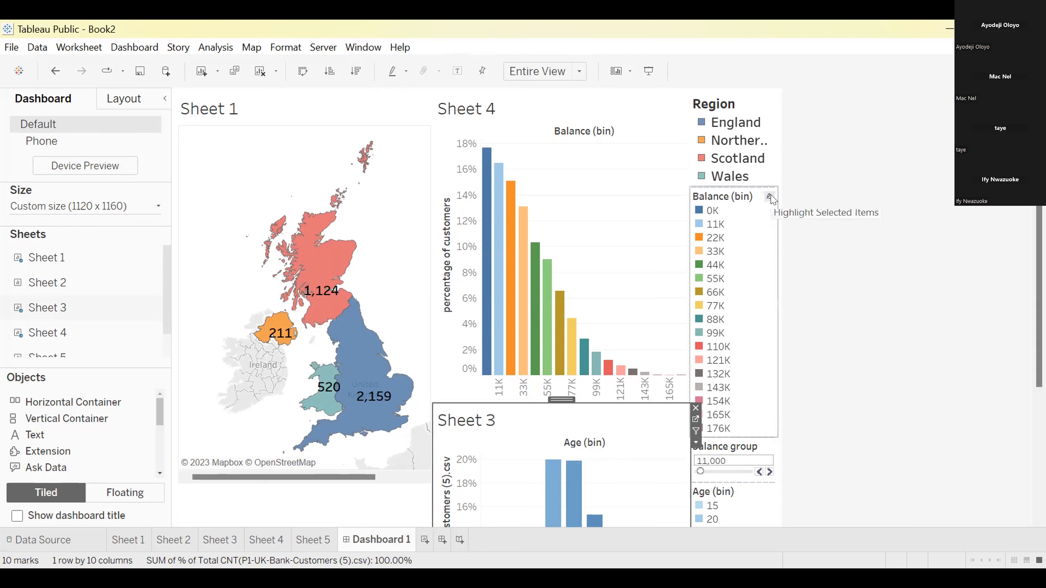
Remove the Balance (bin) and Age (bin) colour legends from the dashboard
right_click(770, 199)
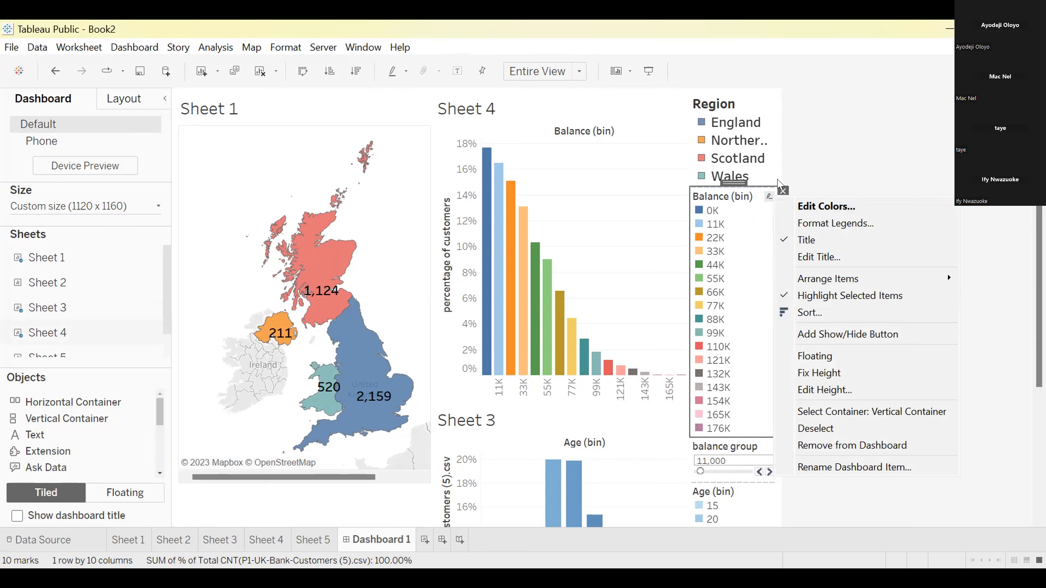
left_click(782, 192)
left_click(782, 191)
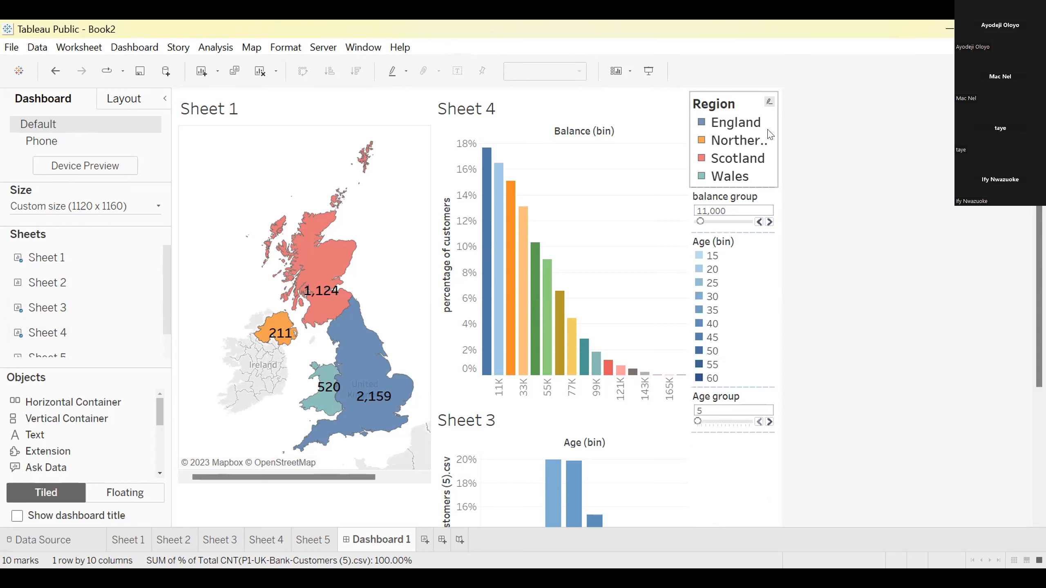
left_click(758, 251)
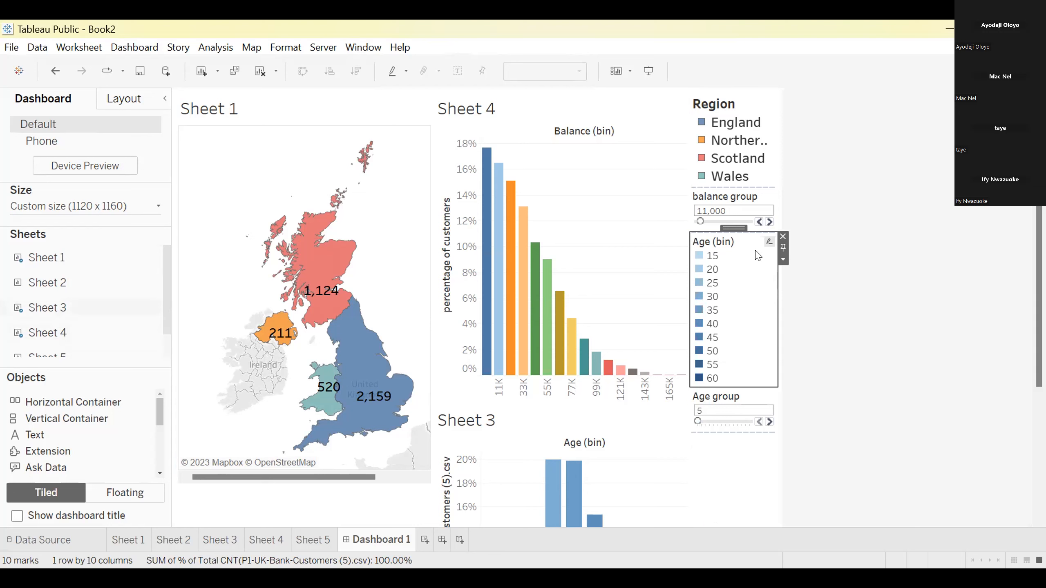
right_click(756, 251)
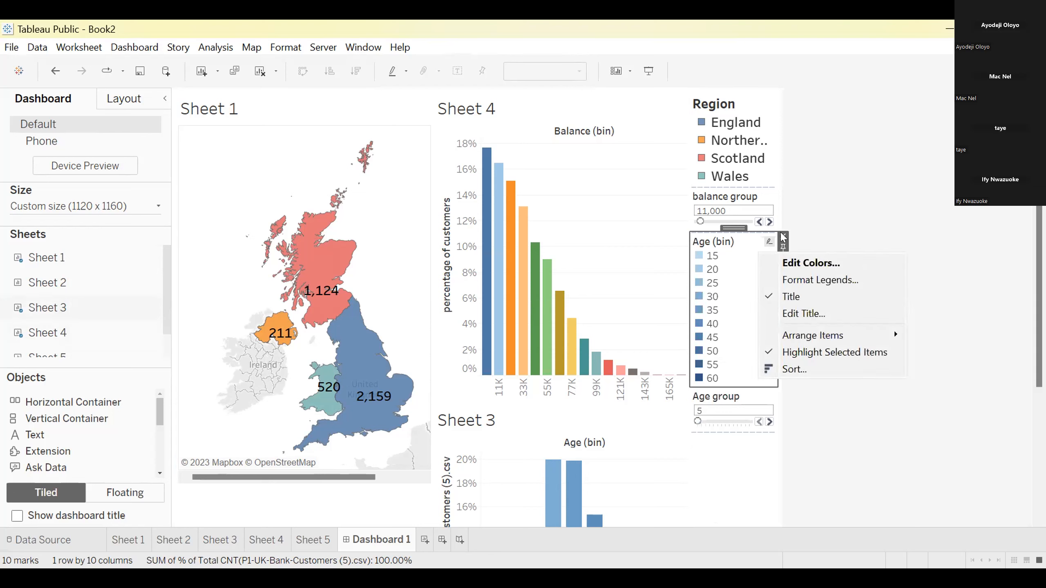
left_click(783, 237)
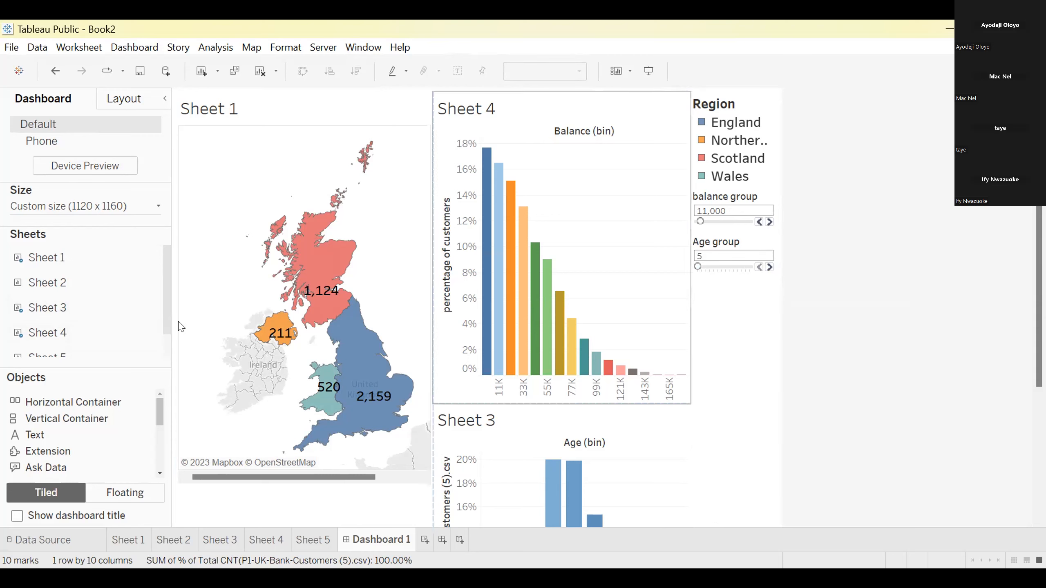
Place the Sheet 2 Gender pie chart below the Age group control and remove its Gender colour legend
mouse_move(38, 284)
left_mouse_down()
mouse_move(363, 361)
mouse_move(613, 386)
mouse_move(725, 382)
left_mouse_up()
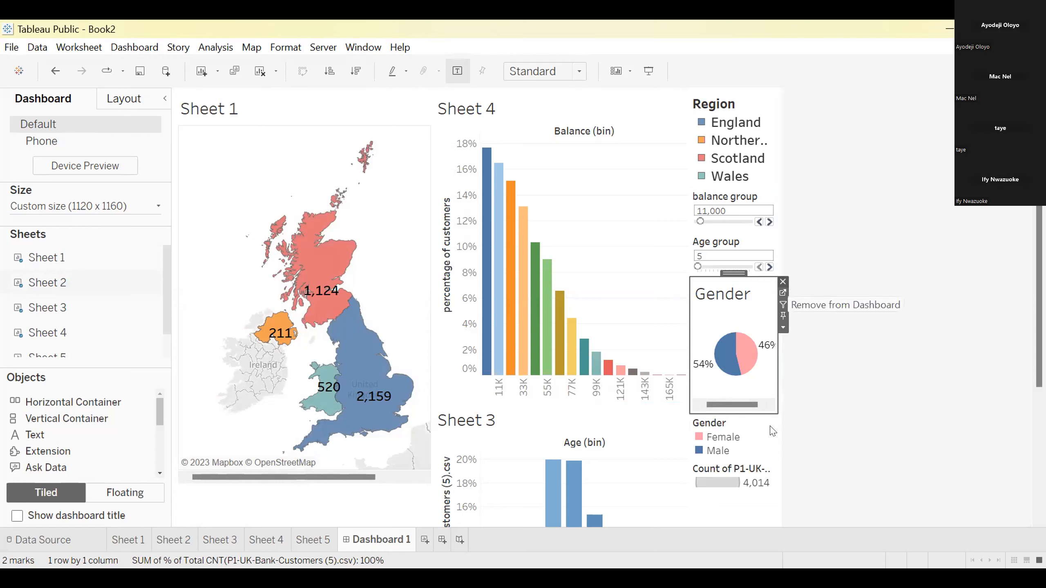
right_click(758, 437)
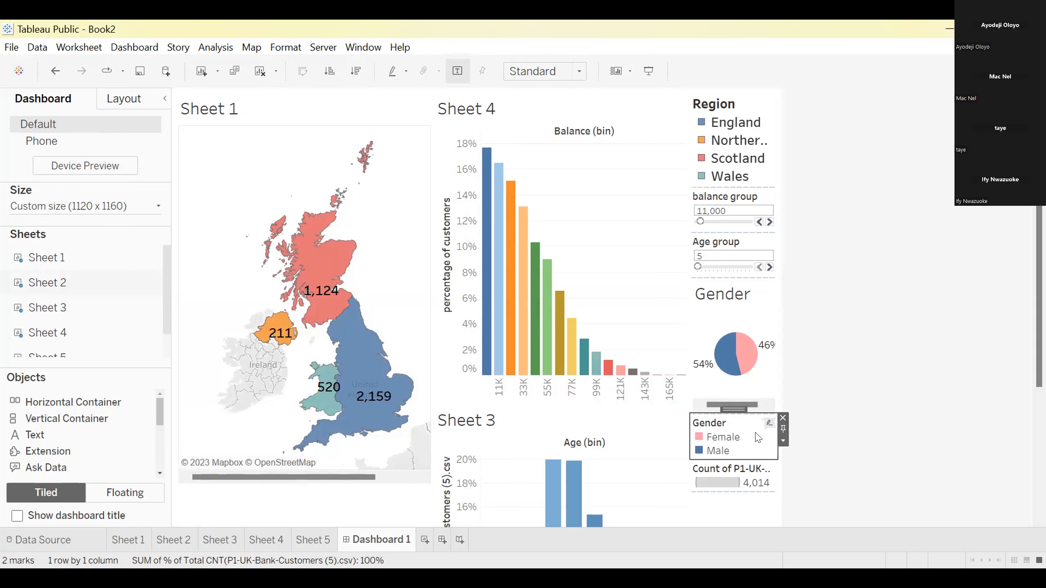
left_click(783, 418)
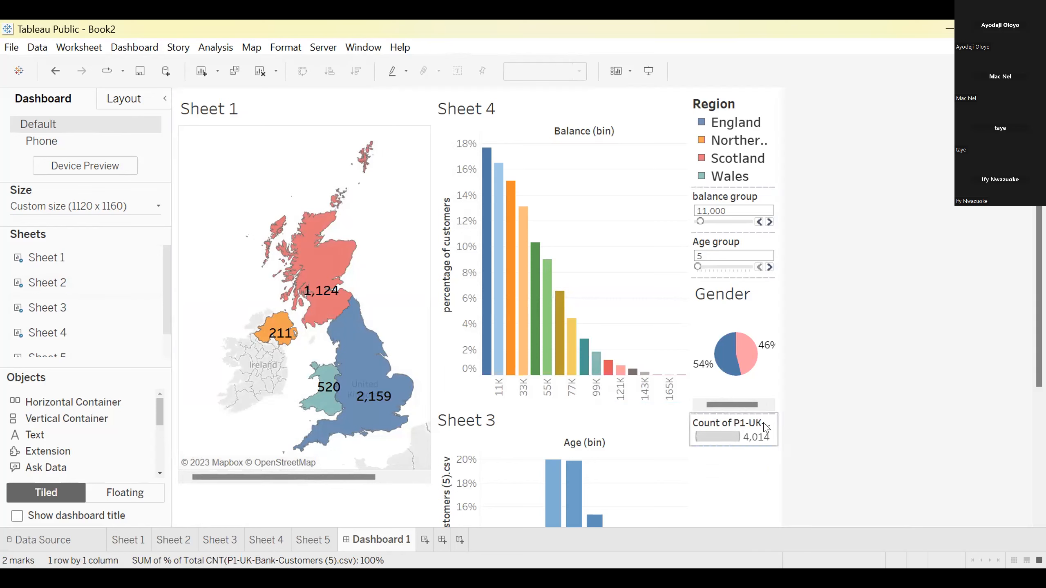
left_click(765, 427)
right_click(766, 427)
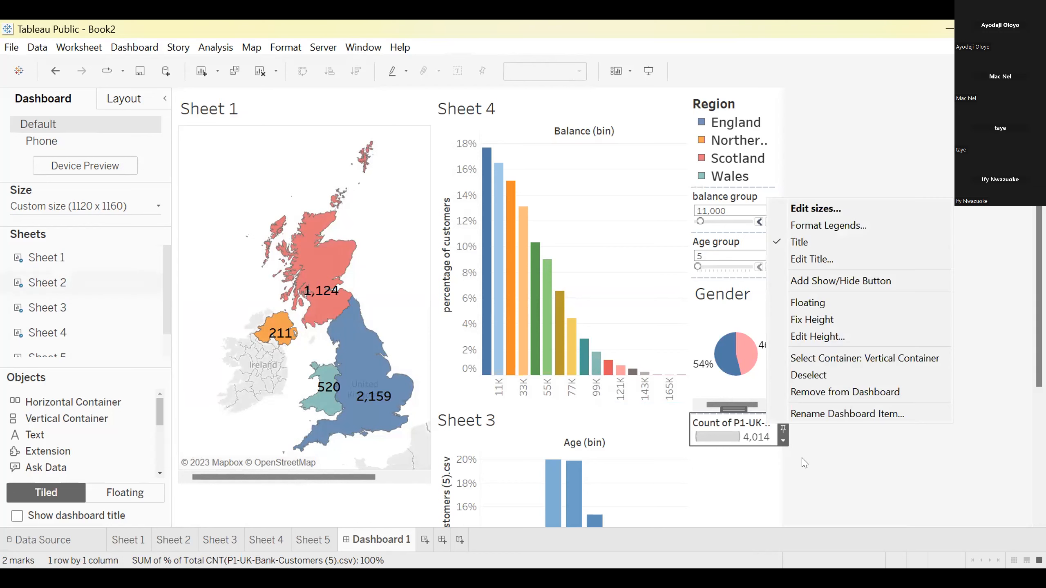
left_click(713, 492)
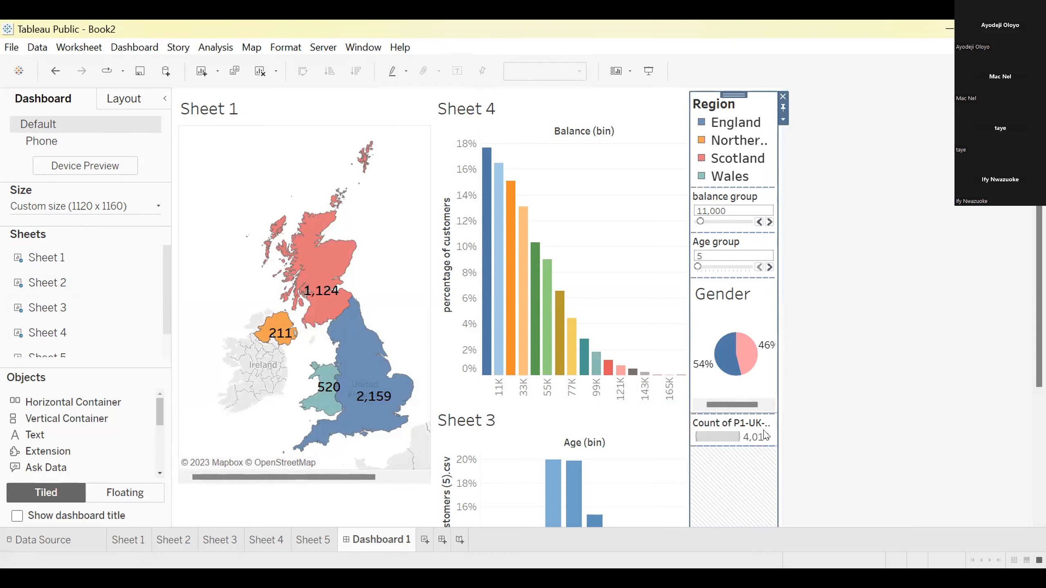
right_click(770, 426)
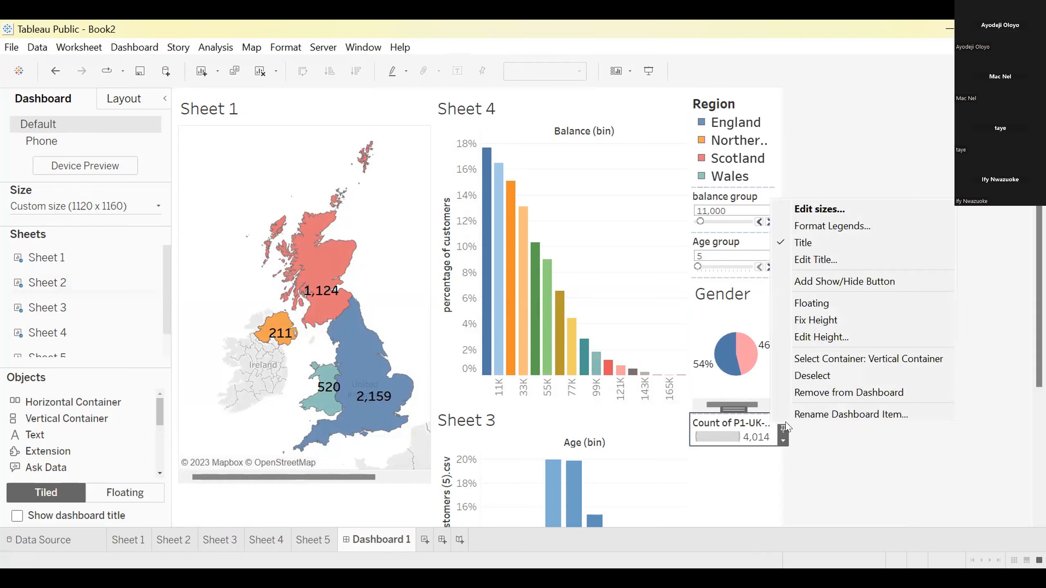
left_click(746, 428)
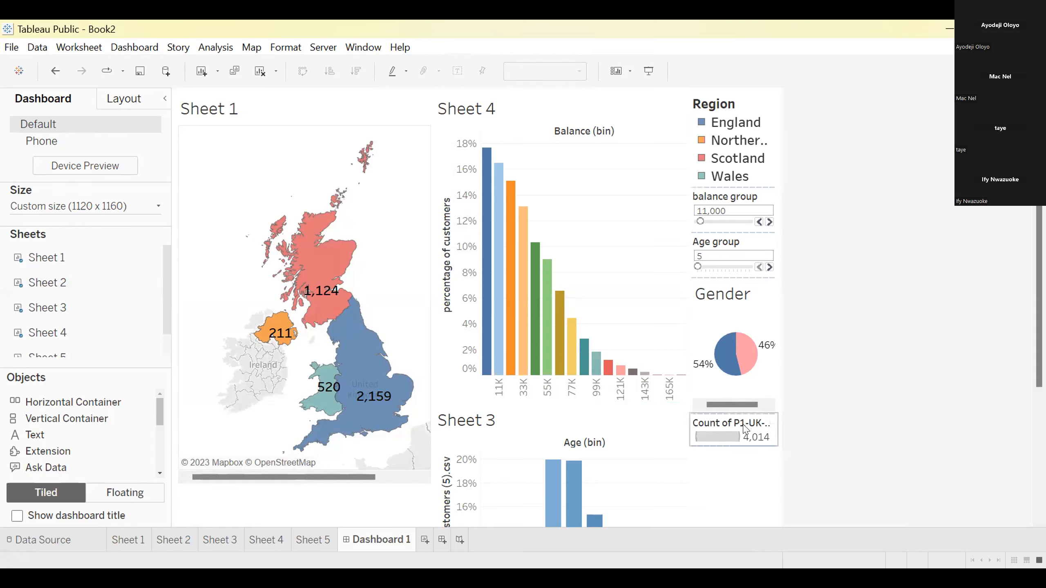
right_click(746, 428)
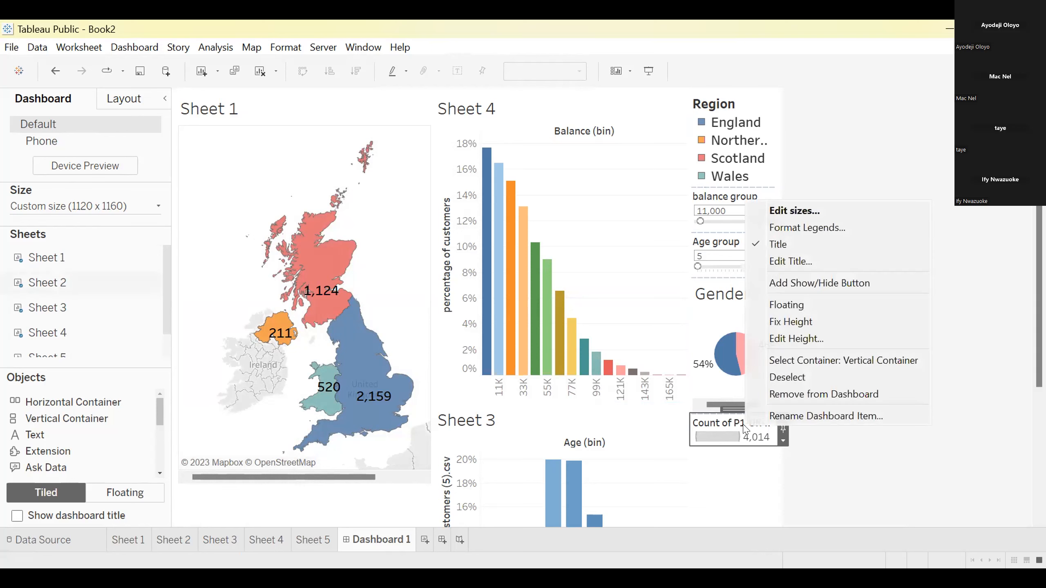
left_click(776, 417)
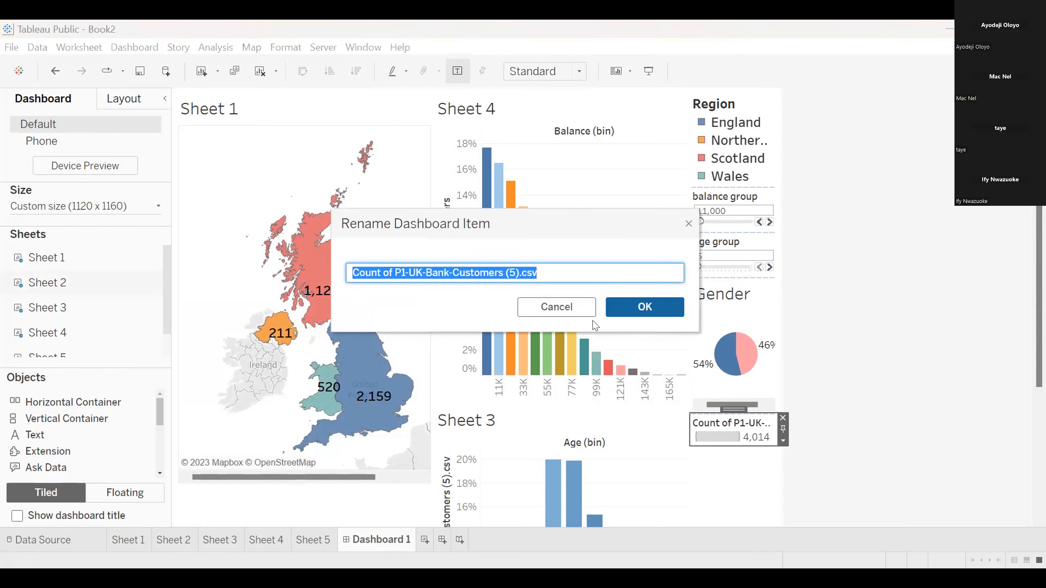
left_click(560, 305)
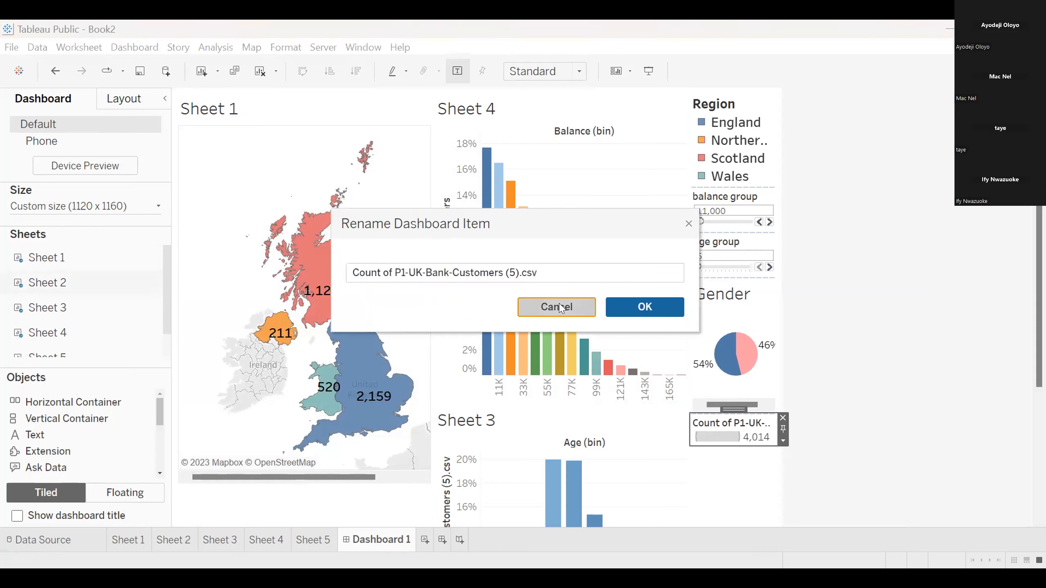
Remove the customer count size legend from the dashboard and place the Sheet 5 Job classification treemap below the Gender pie chart
right_click(782, 419)
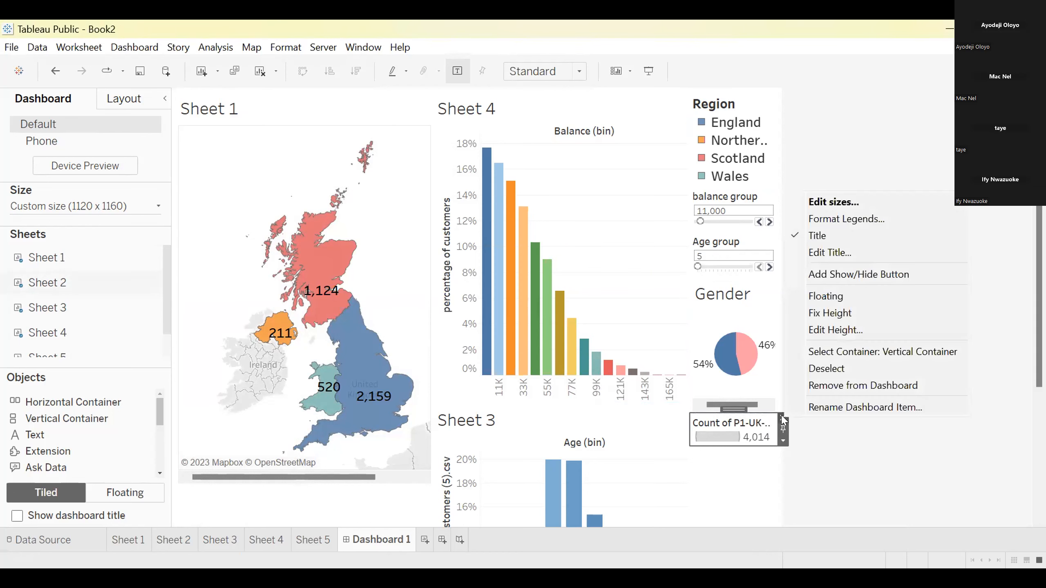
left_click(838, 386)
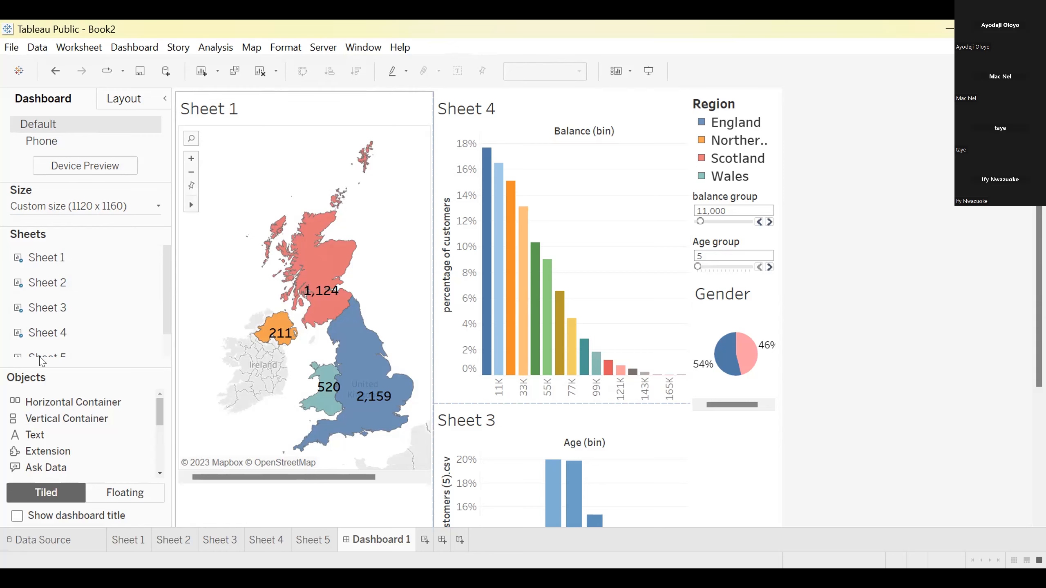
mouse_move(43, 361)
left_mouse_down()
mouse_move(194, 506)
mouse_move(257, 387)
left_mouse_up()
left_click_drag(729, 444, 739, 465)
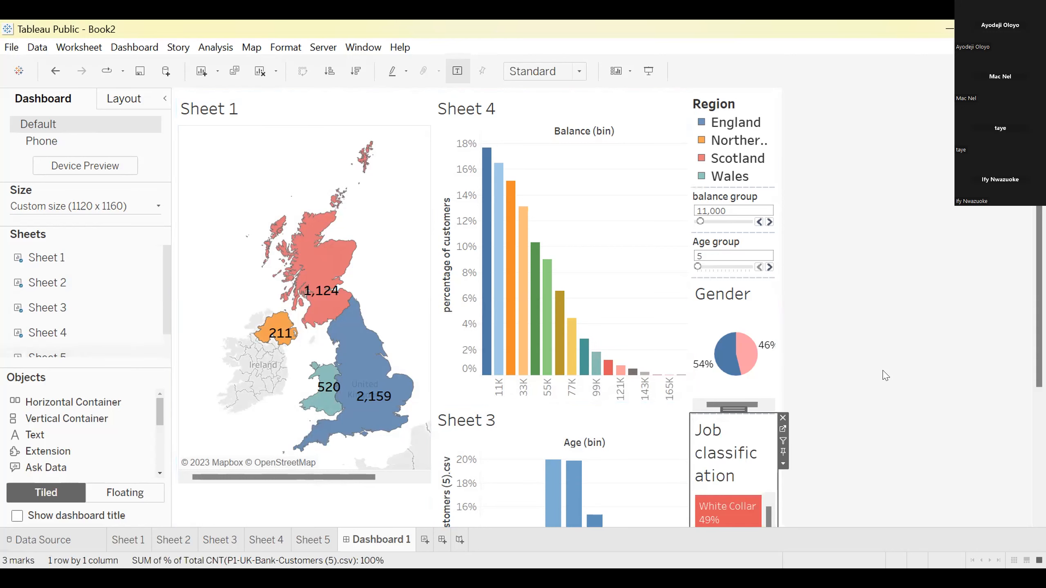
scroll(479, 307, "down", 5)
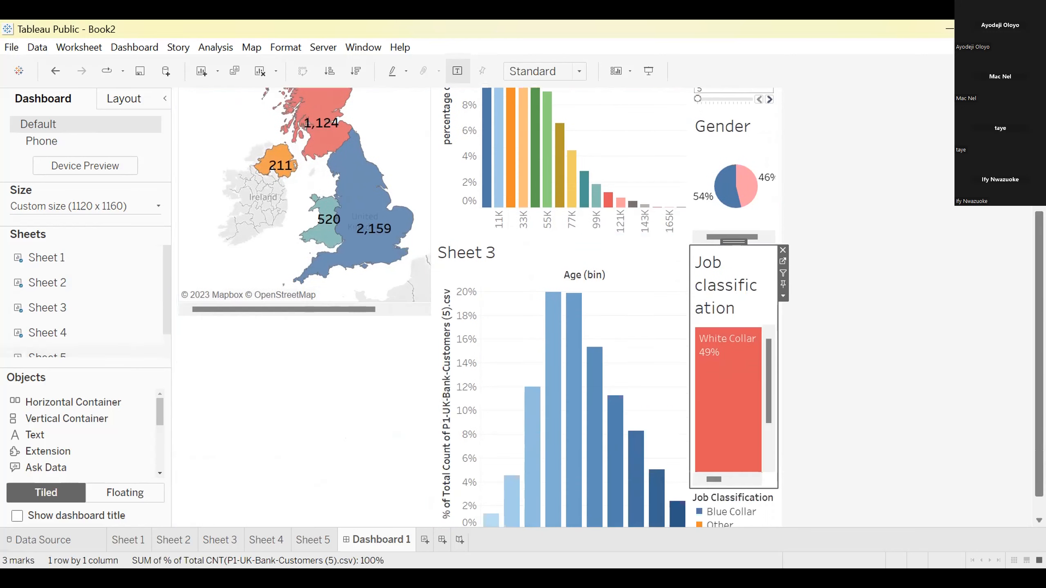
On Sheet 5, narrow the Job classification treemap to a little over half its width
left_click(313, 541)
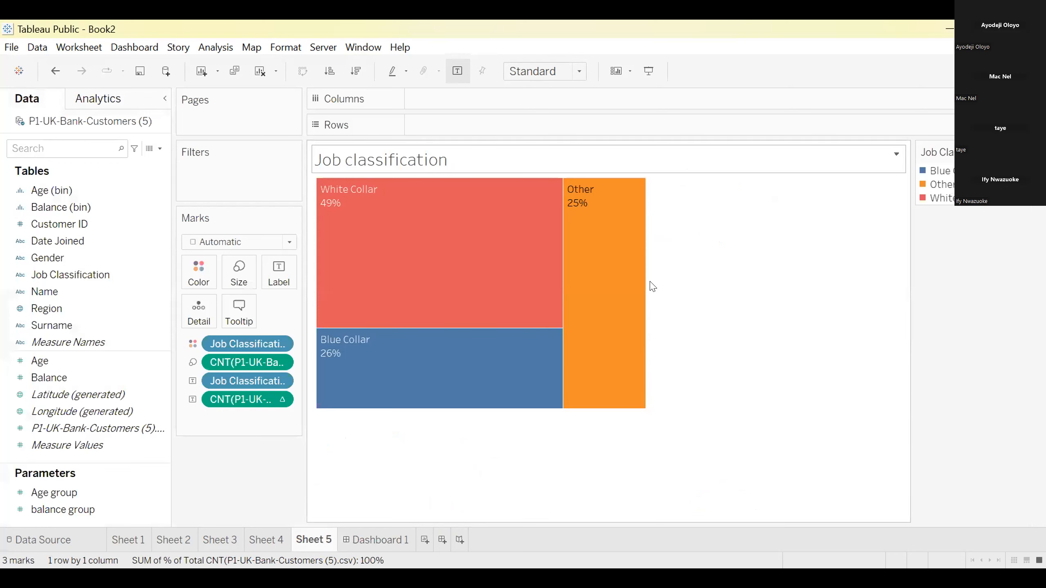
mouse_move(644, 287)
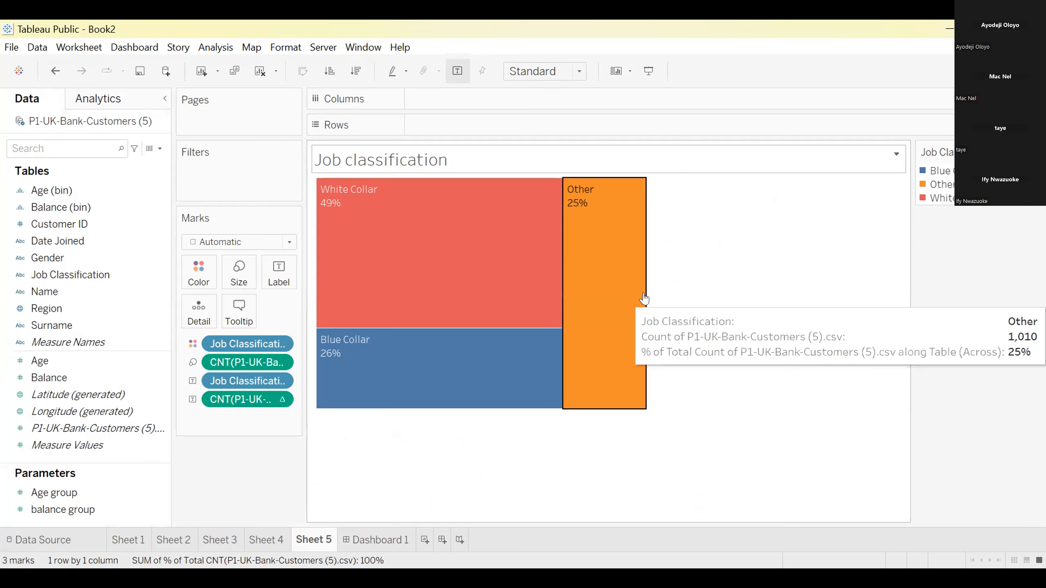
left_click(644, 294)
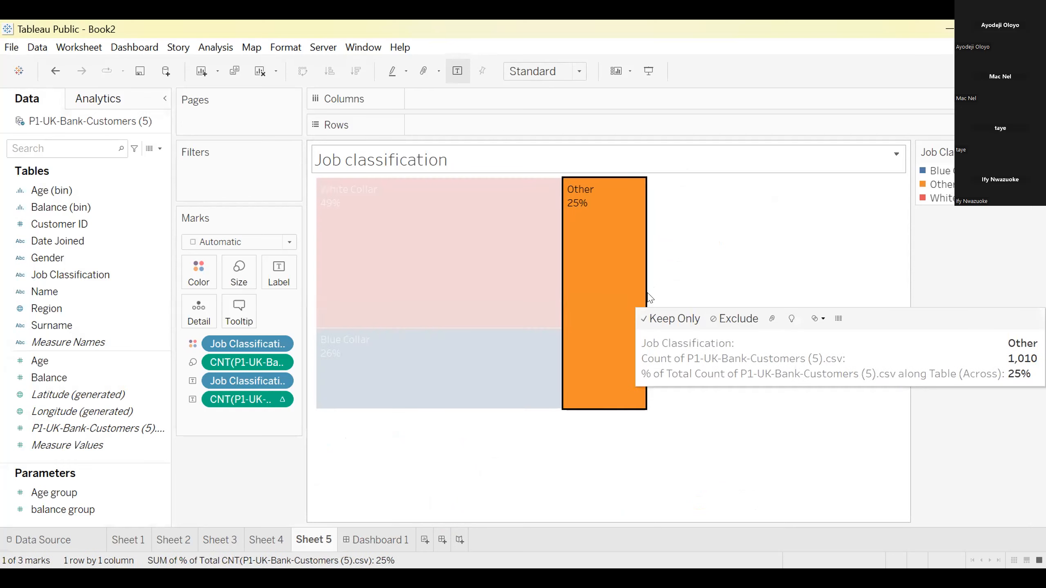
left_click(675, 291)
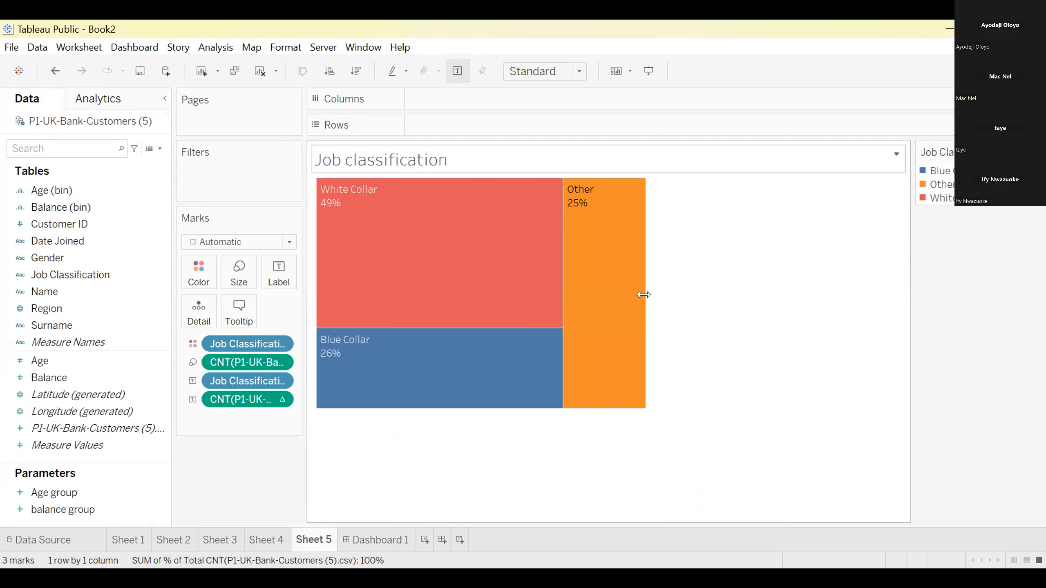
left_click_drag(593, 303, 543, 303)
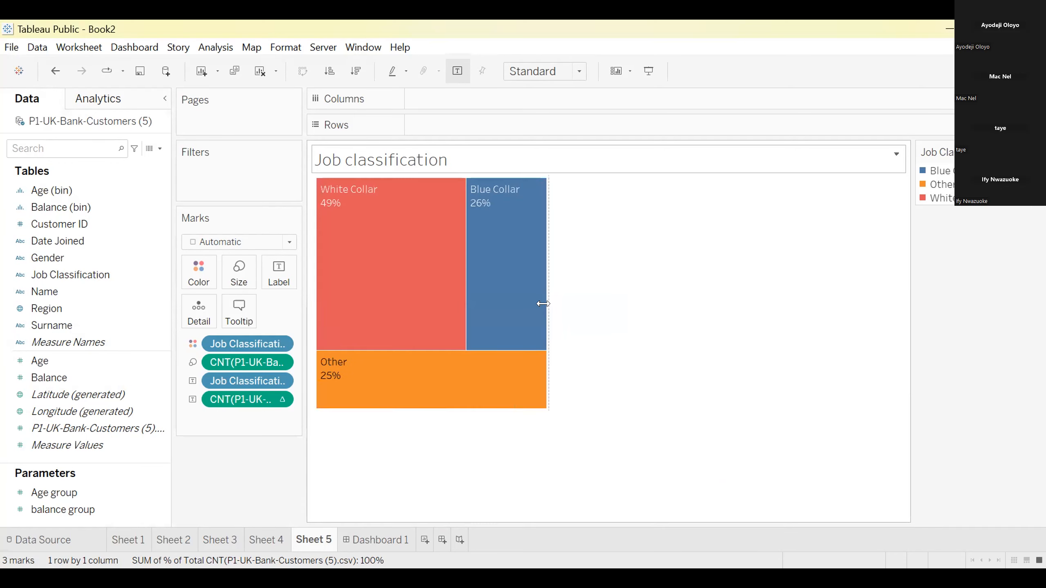
left_click_drag(543, 303, 499, 304)
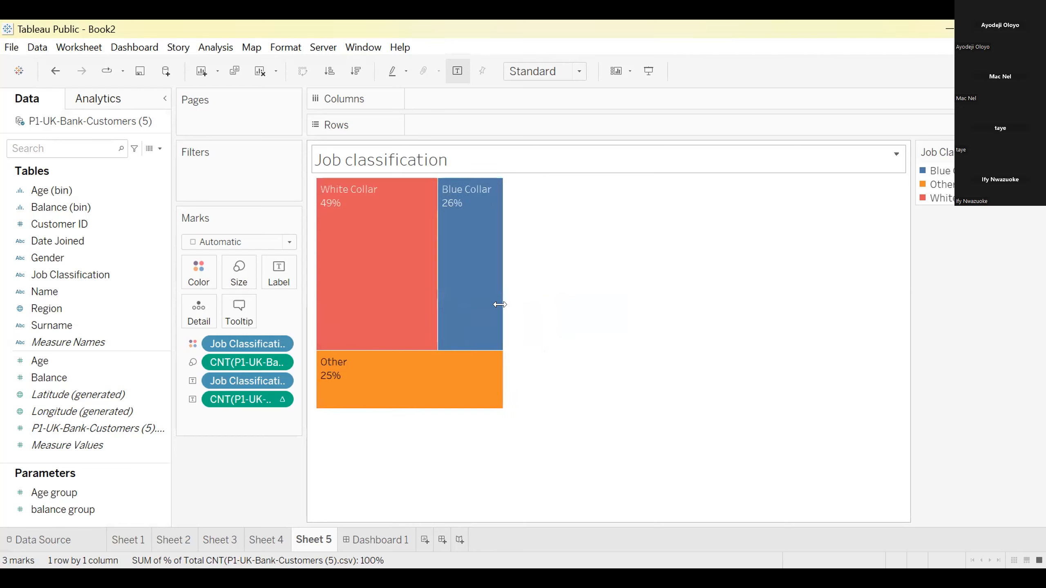
Shorten the Job classification treemap to about 60% of its height, keeping White Collar stacked above Blue Collar with Other beside them
left_click(411, 401)
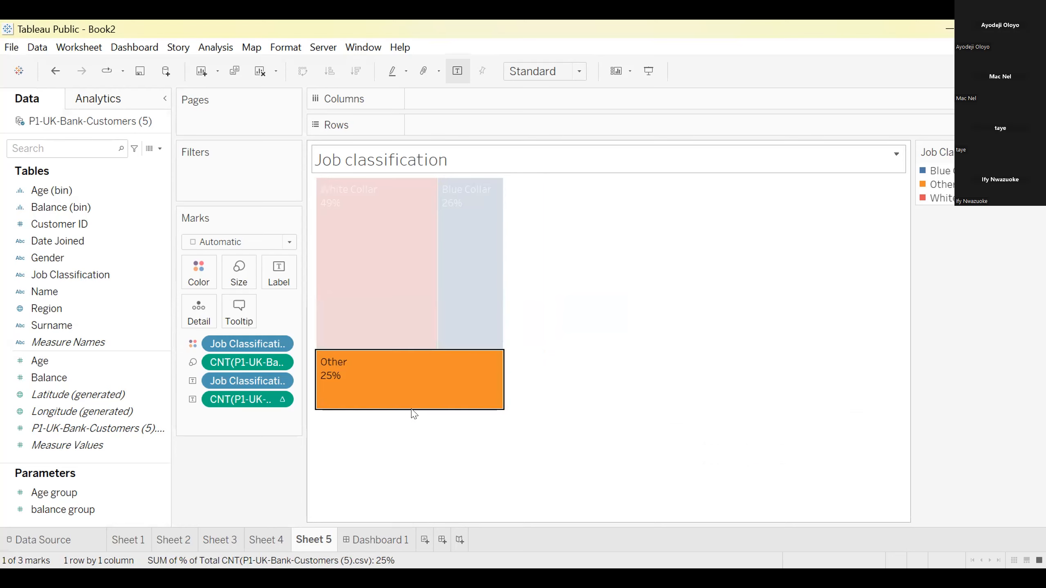
left_click_drag(408, 406, 404, 327)
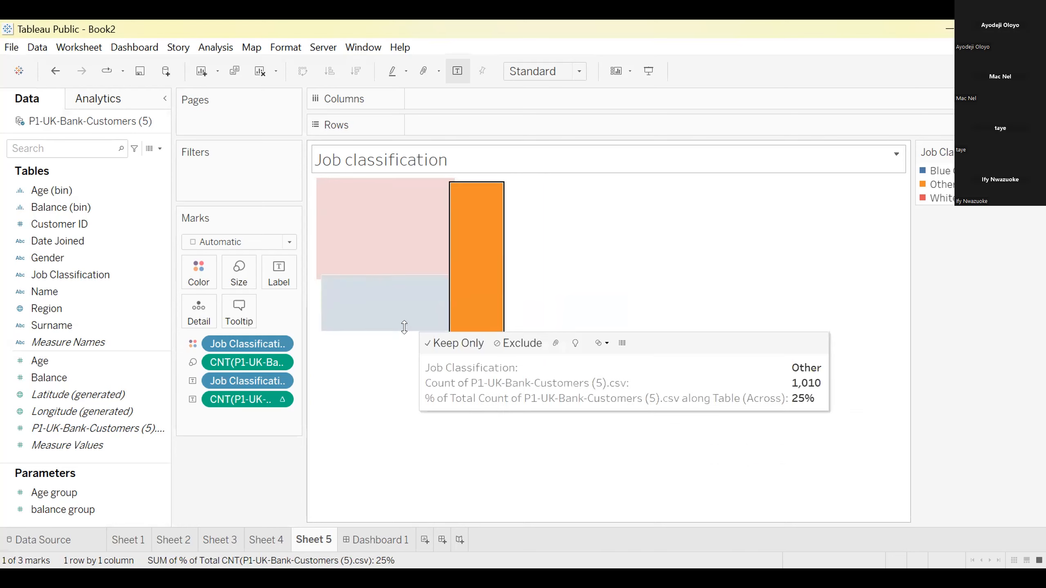
left_click(660, 284)
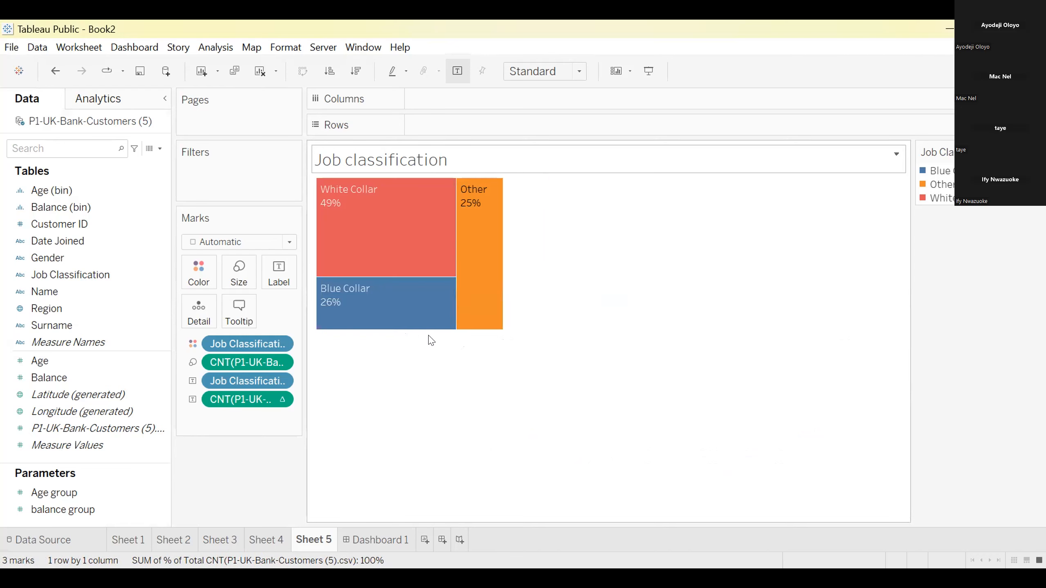
mouse_move(420, 333)
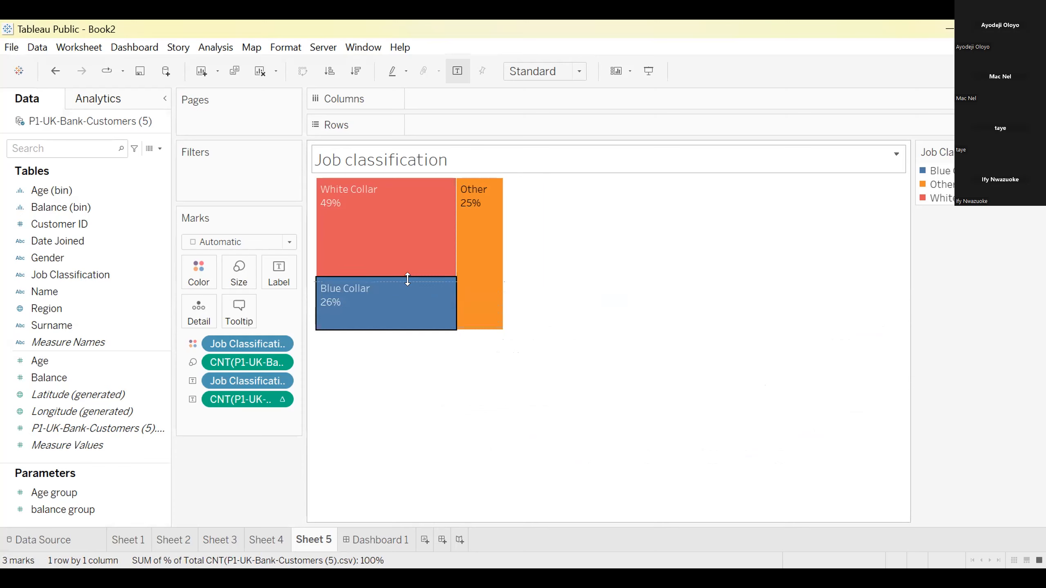
left_click_drag(407, 279, 408, 279)
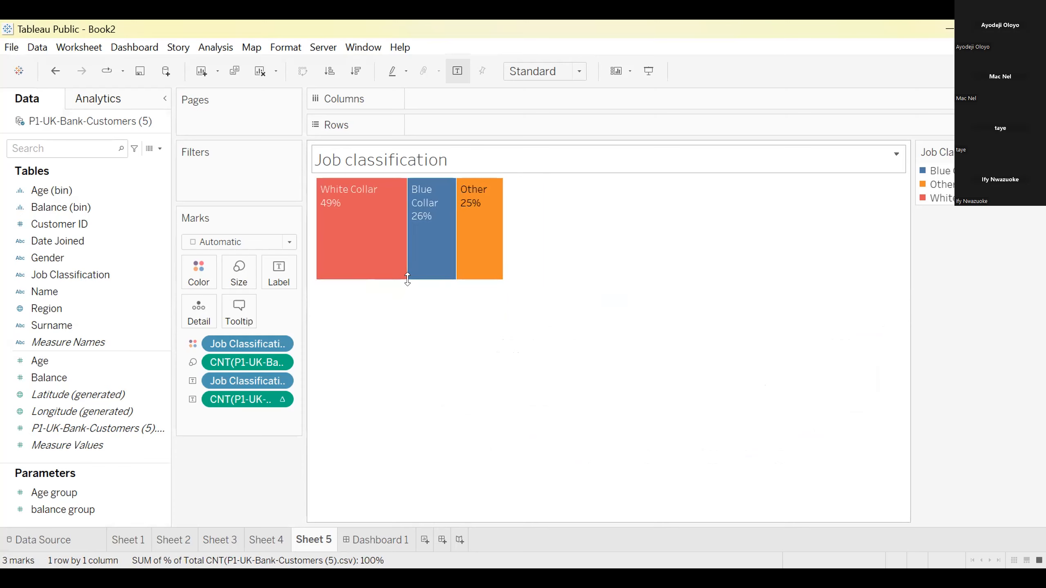
left_click_drag(408, 279, 408, 292)
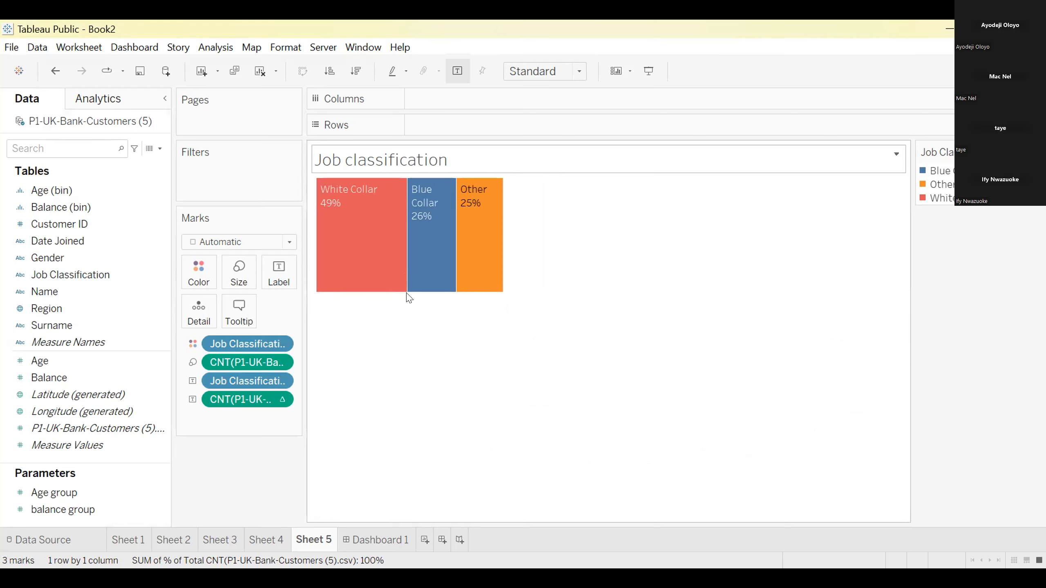
left_click(408, 291)
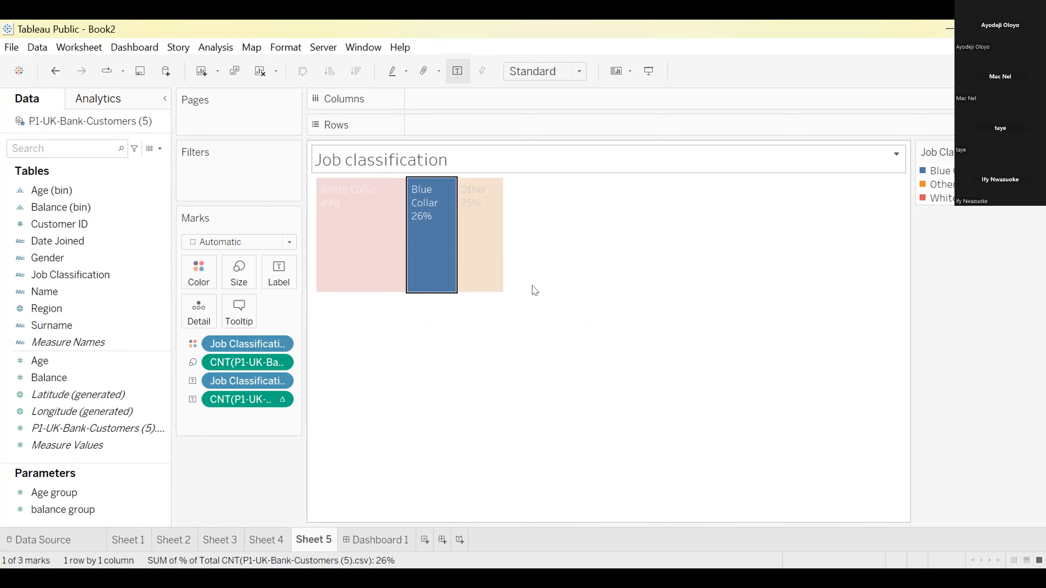
left_click(799, 256)
mouse_move(443, 297)
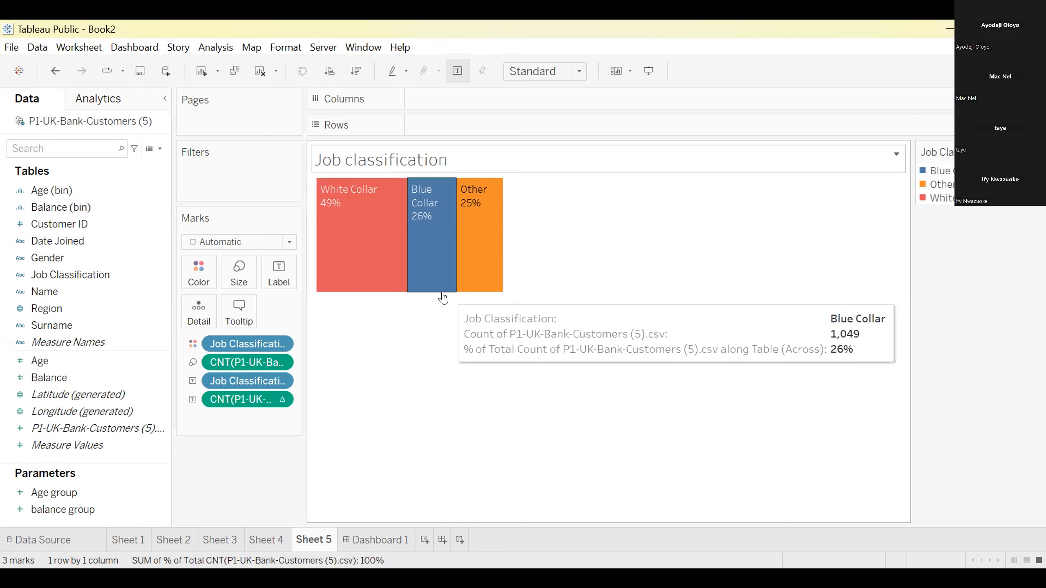
left_click_drag(442, 289, 443, 320)
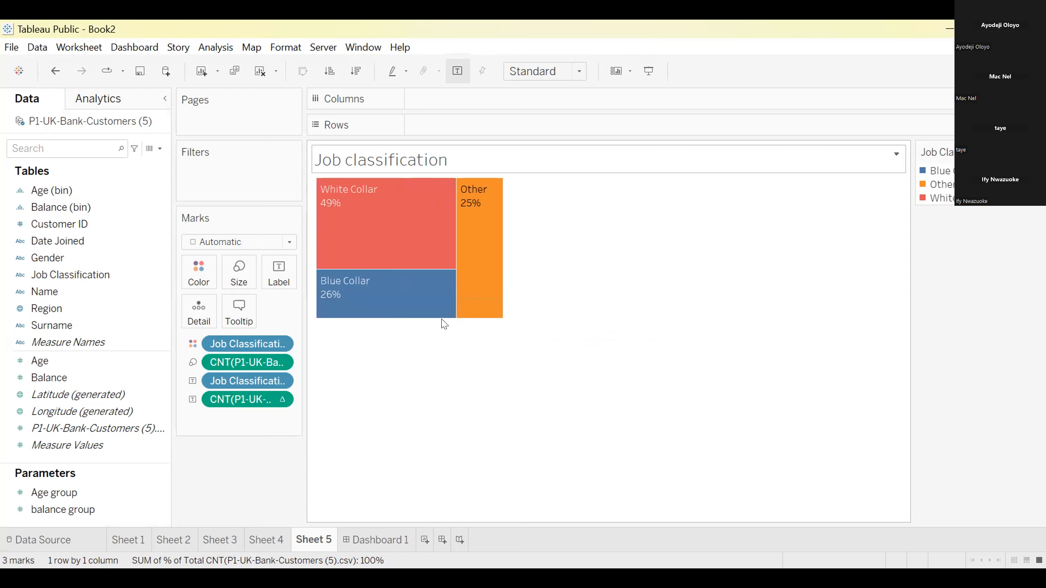
On Dashboard 1, widen the column holding Sheet 4 and Sheet 3 by moving its border with the Sheet 1 map towards the map
left_click(370, 541)
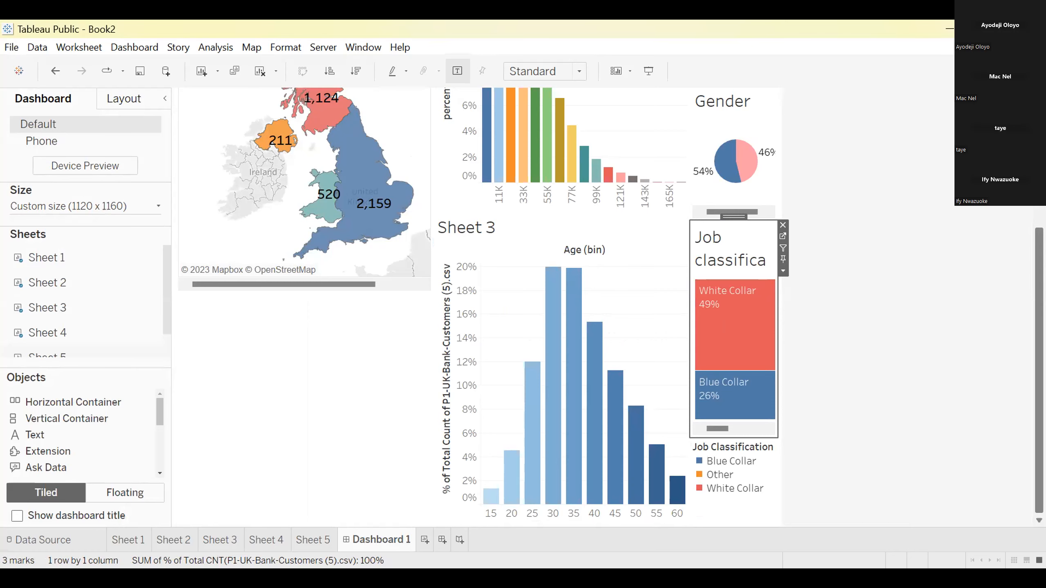
scroll(609, 309, "up", 3)
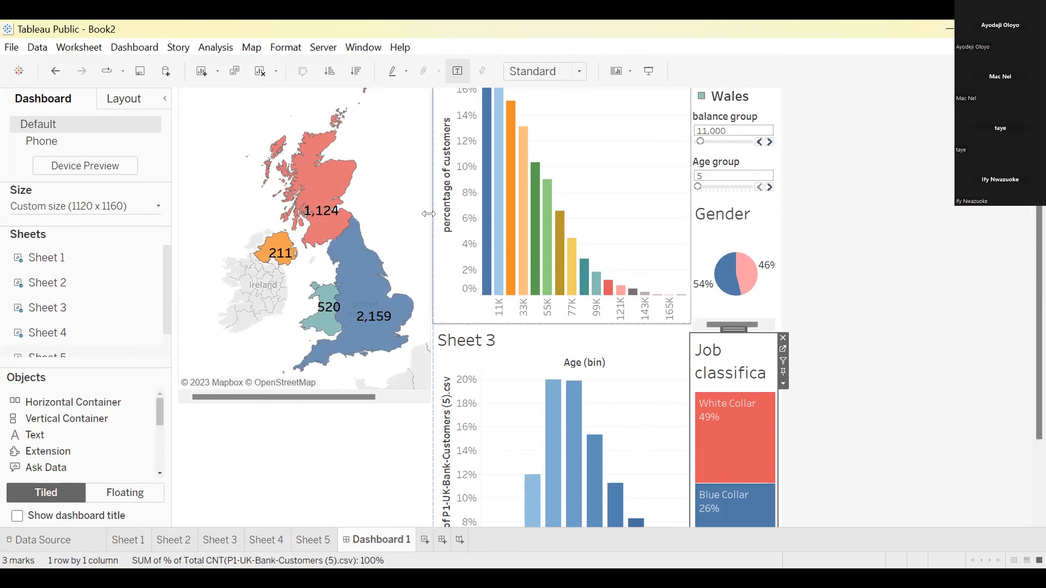
left_click_drag(428, 211, 404, 210)
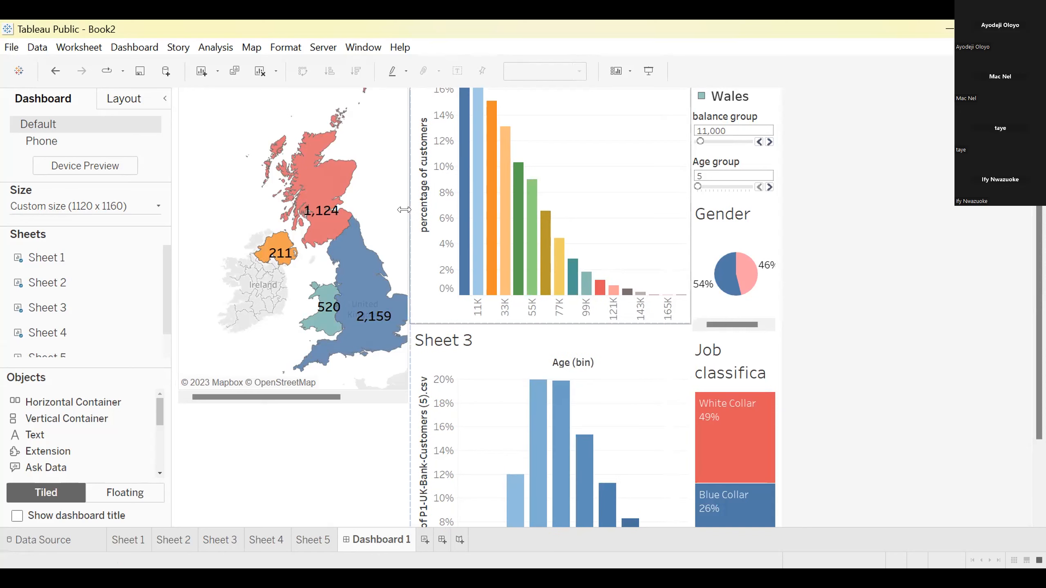
left_click_drag(403, 210, 377, 208)
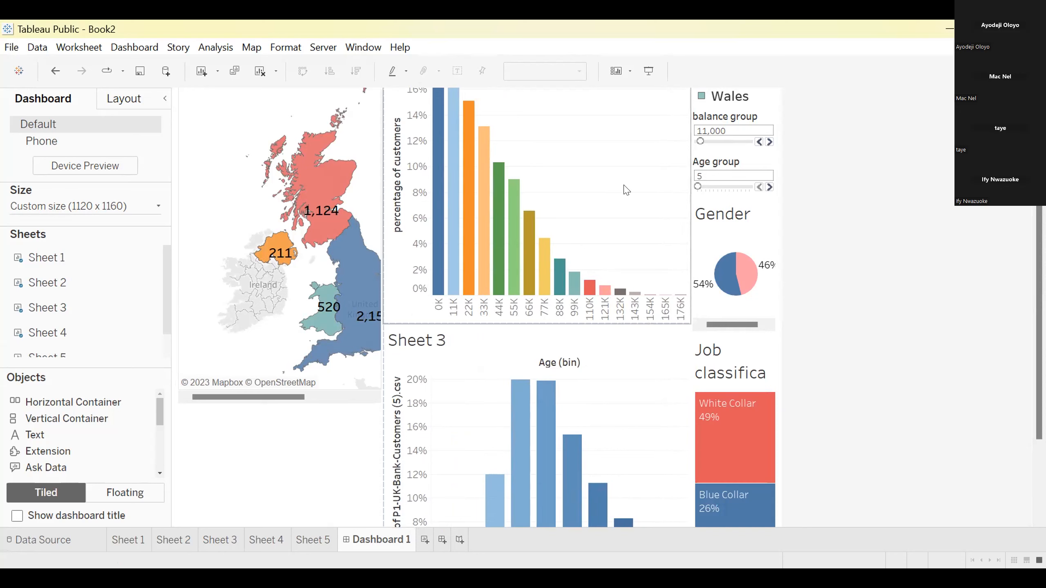
Widen the column with the legend, parameter controls, Gender and Job classification charts until the whole treemap fits, including the Other block
left_click(690, 192)
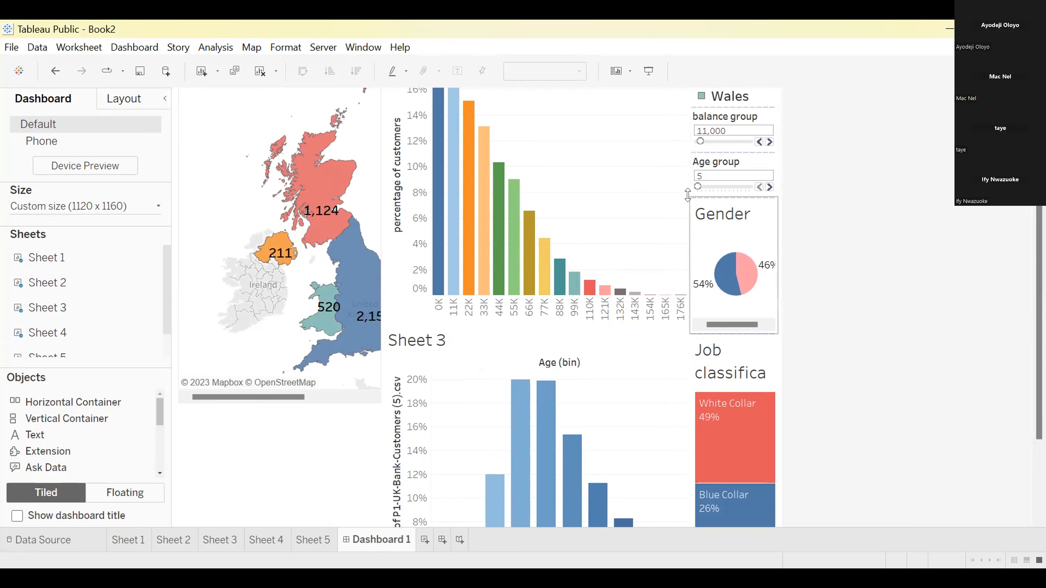
left_click_drag(678, 196, 657, 197)
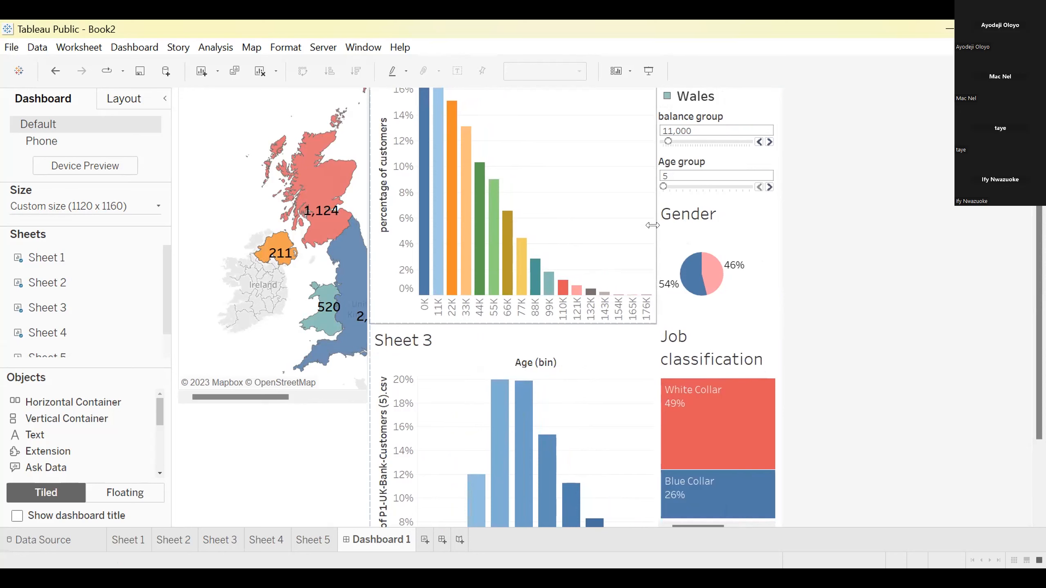
left_click_drag(653, 228, 614, 233)
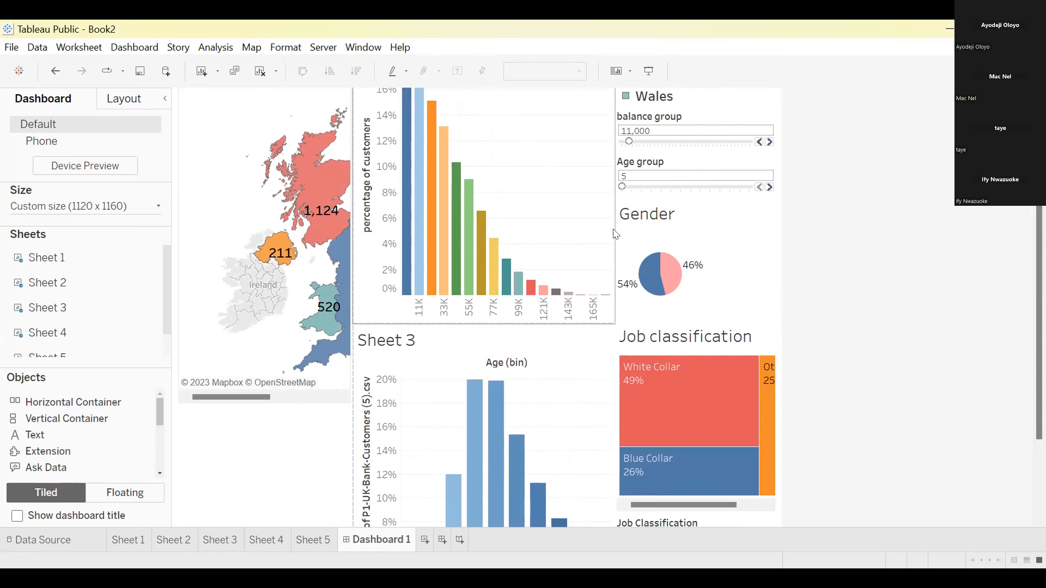
left_click(610, 227)
left_click_drag(610, 227, 582, 228)
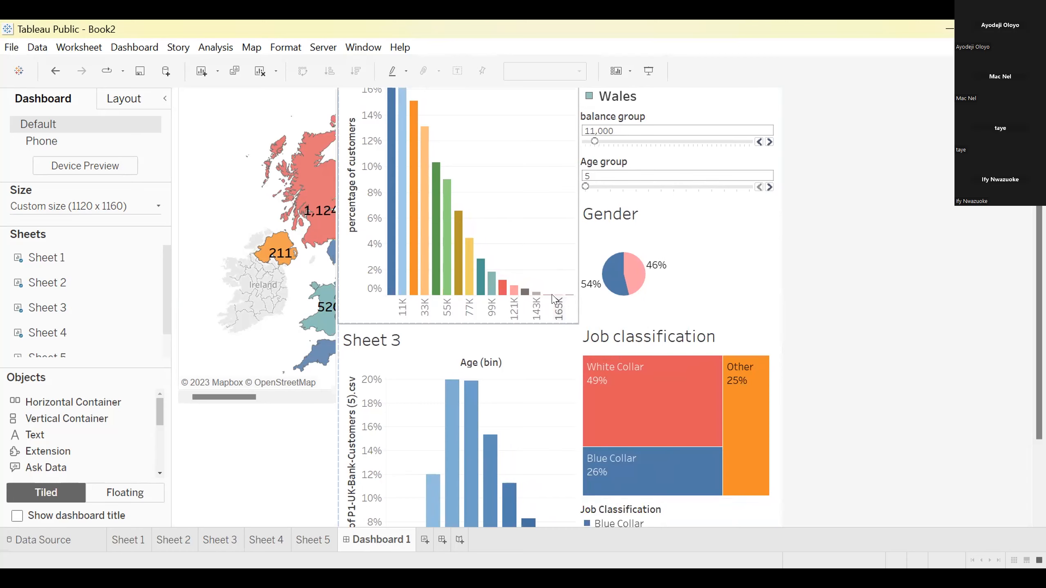
mouse_move(316, 236)
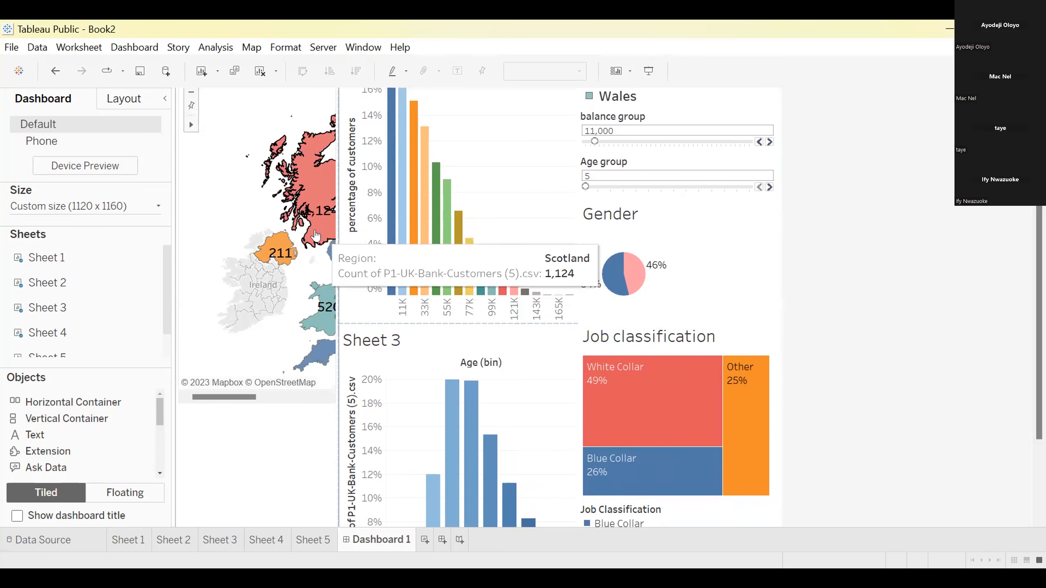
Scroll the Sheet 1 map sideways in its frame until England, Scotland, Wales and Northern Ireland are all in view
mouse_move(329, 255)
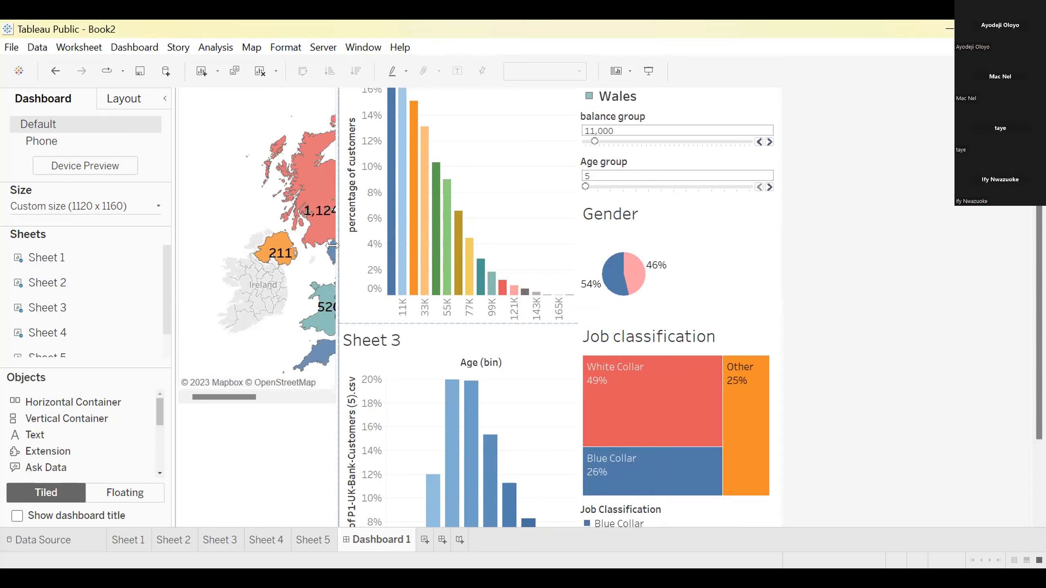
left_click(295, 234)
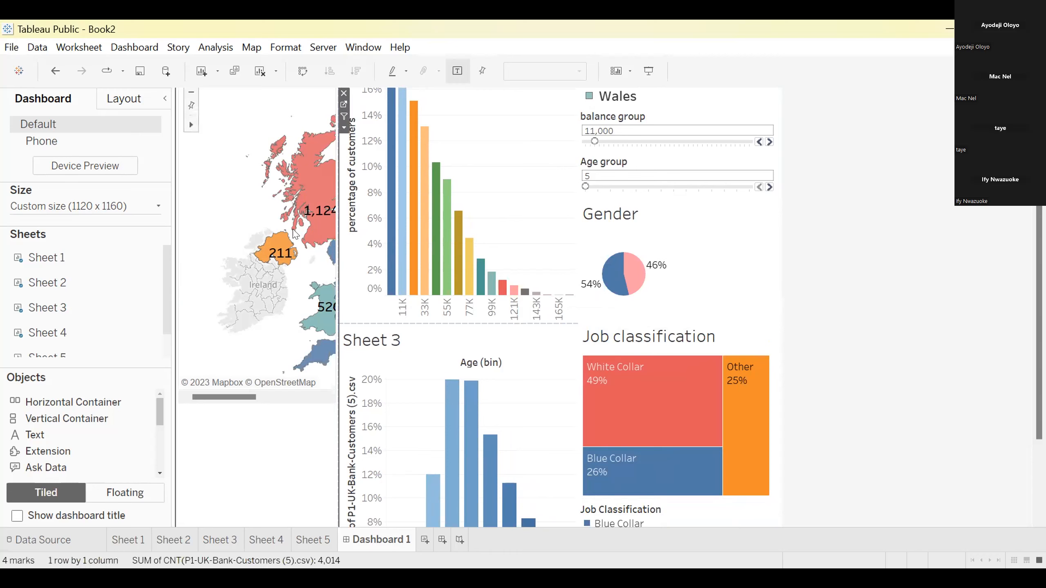
right_click(229, 217)
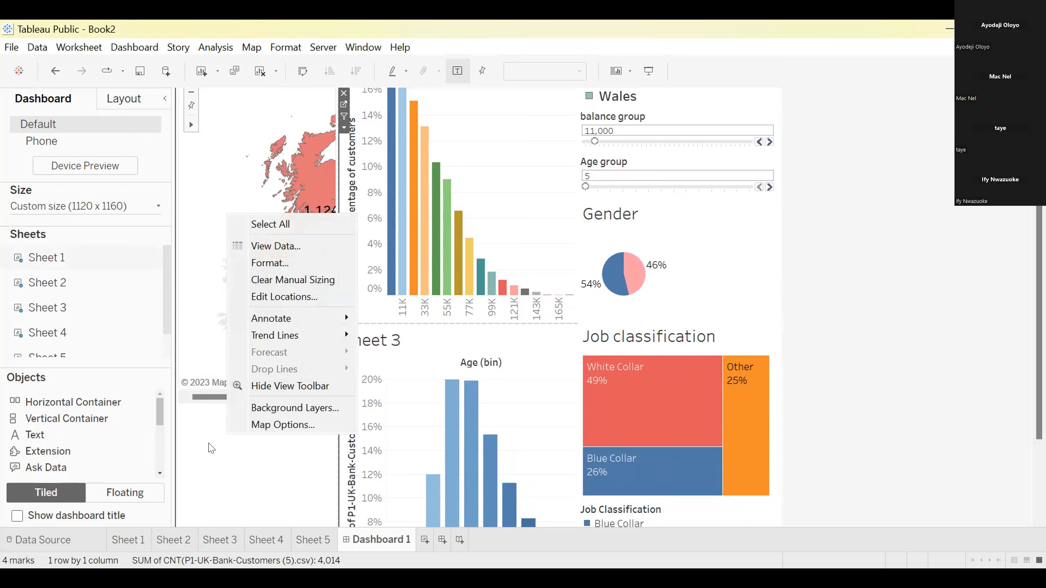
left_click(209, 461)
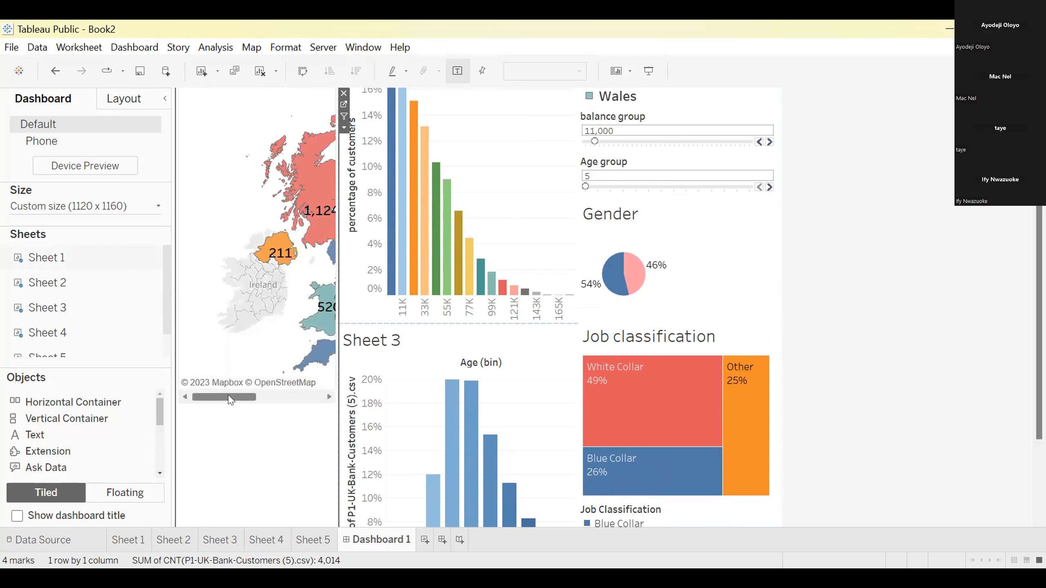
left_click_drag(231, 398, 260, 399)
mouse_move(262, 396)
left_mouse_down()
mouse_move(195, 398)
mouse_move(268, 408)
mouse_move(259, 407)
left_mouse_up()
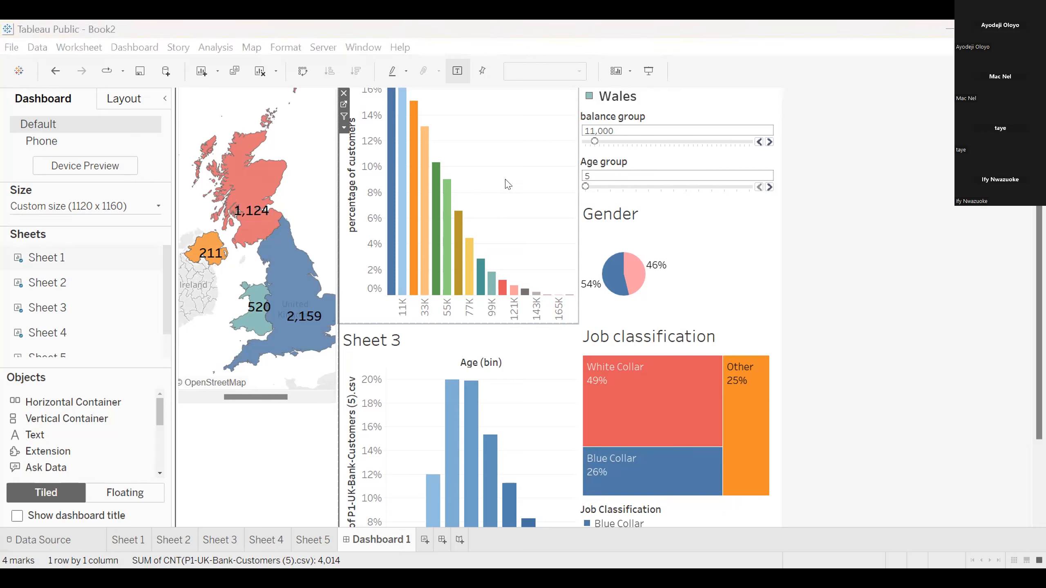
Pan the map slightly west within its frame and widen the map column by moving its border towards the bar charts
left_click(574, 340)
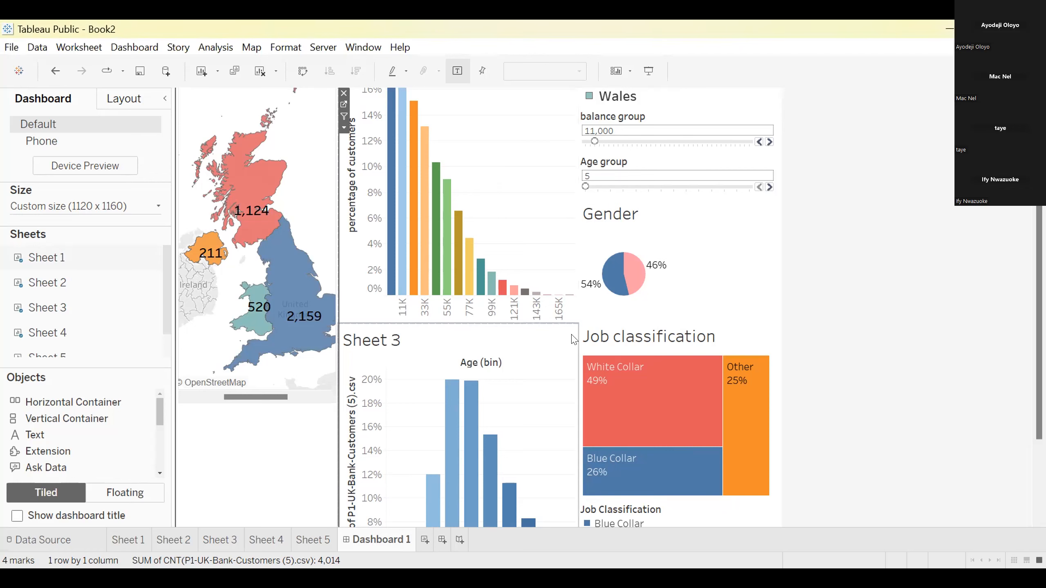
mouse_move(193, 125)
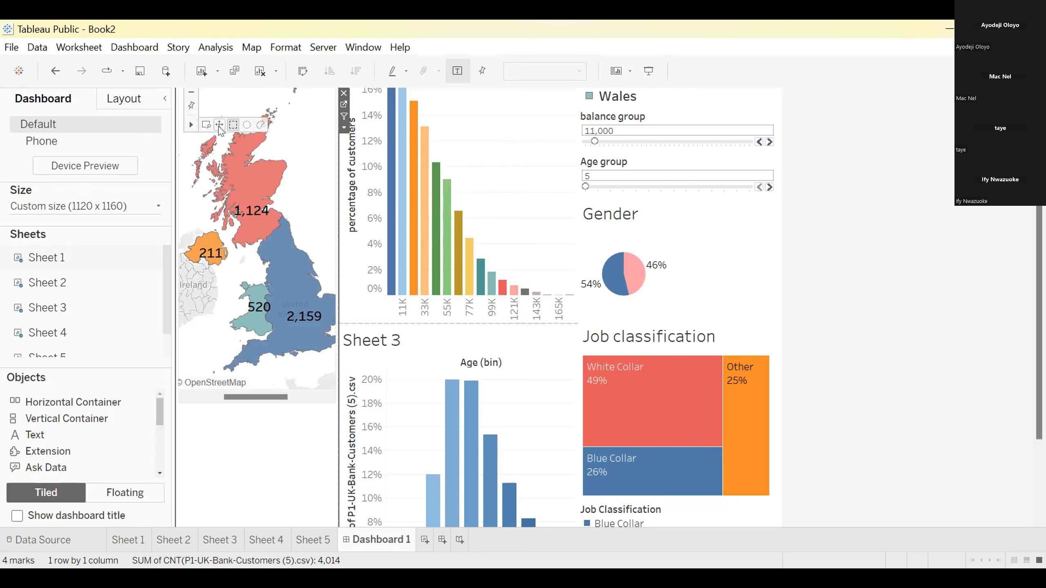
left_click_drag(234, 196, 221, 164)
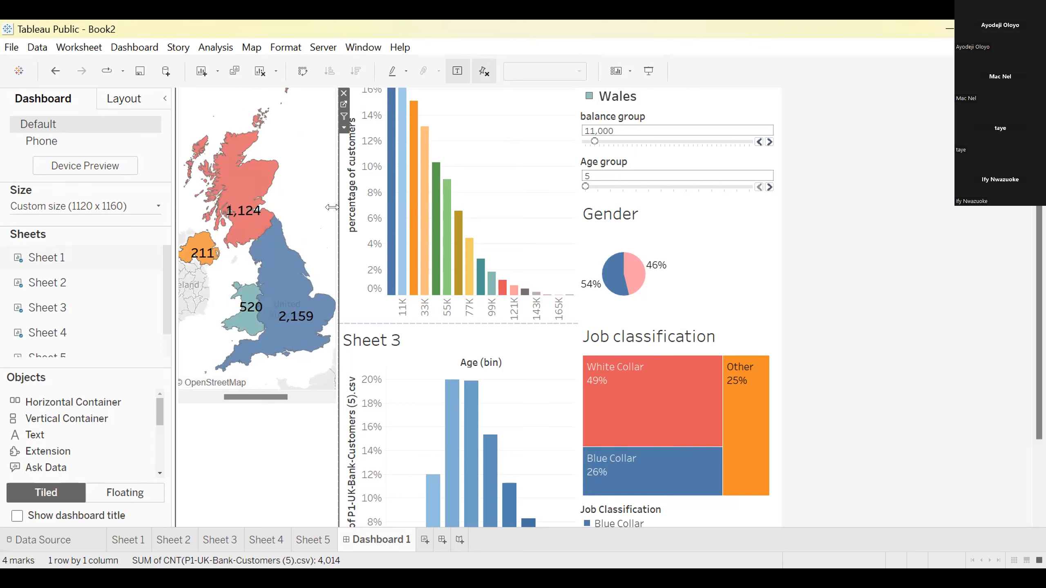
left_click_drag(332, 207, 355, 203)
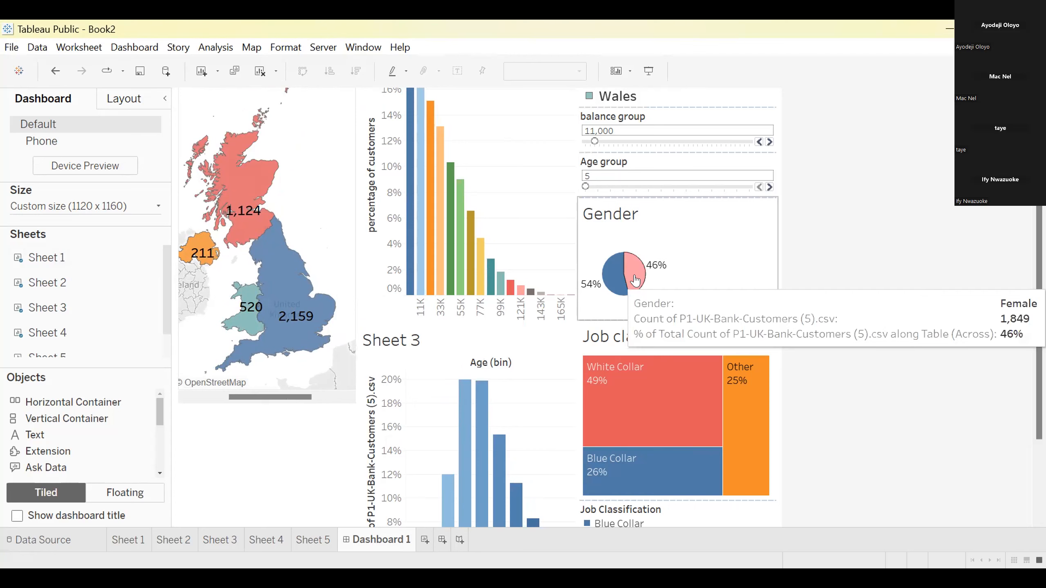
On Sheet 2, enlarge the Gender pie to nearly one and a half times its diameter and check it on Dashboard 1
left_click(173, 540)
mouse_move(359, 239)
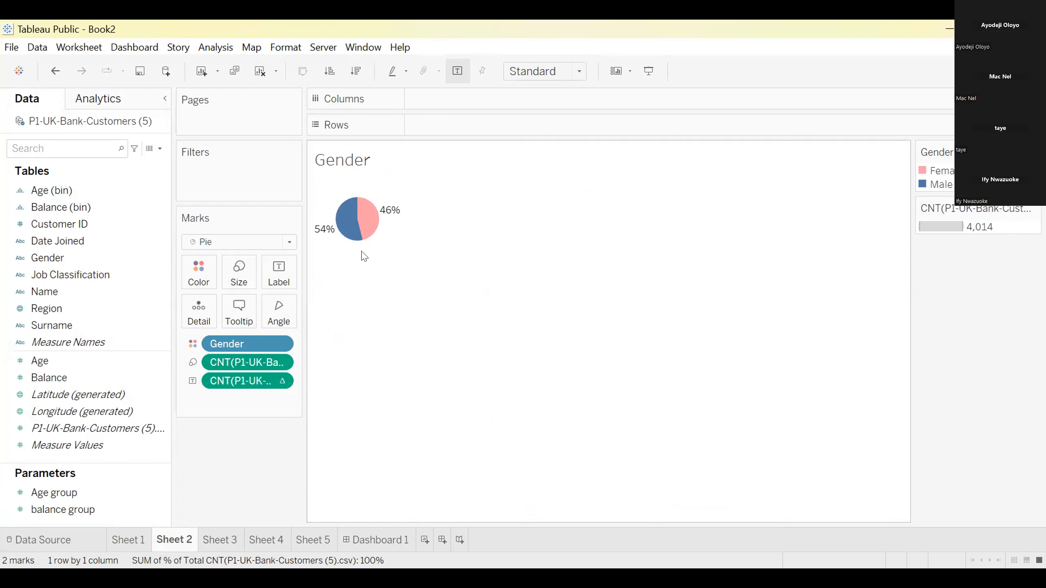
left_click(246, 273)
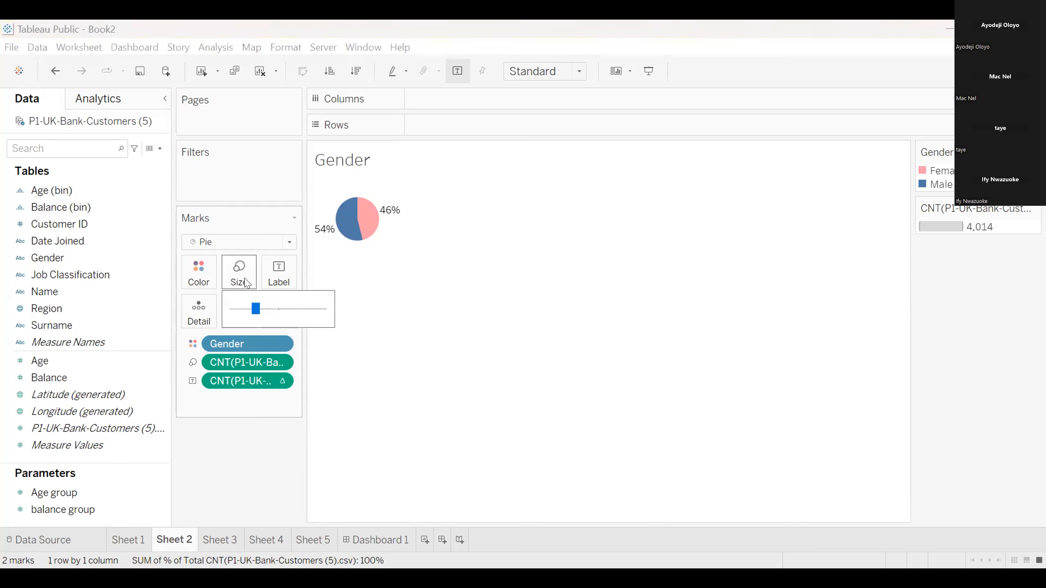
left_click(265, 308)
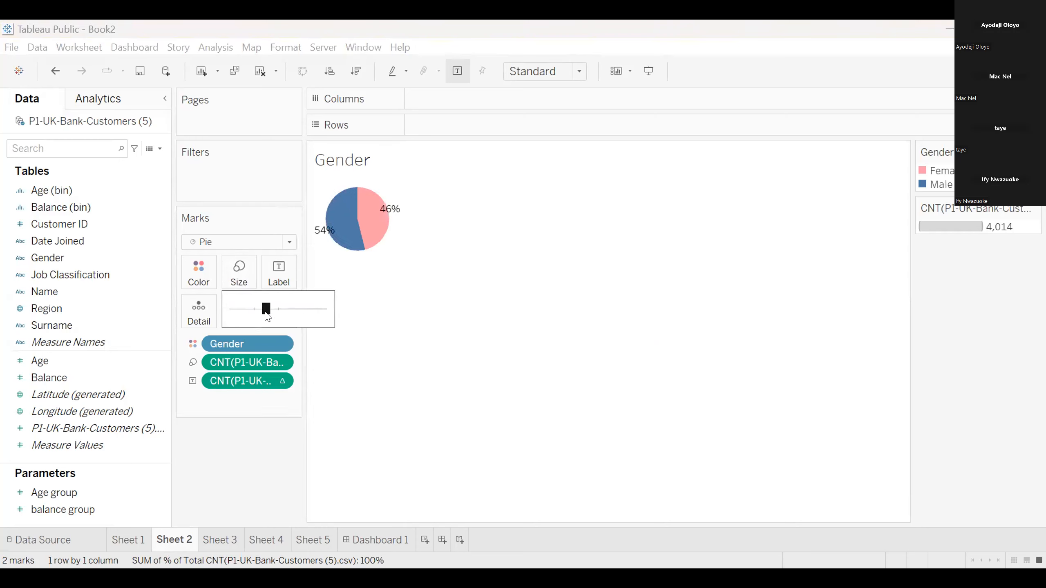
left_click(443, 409)
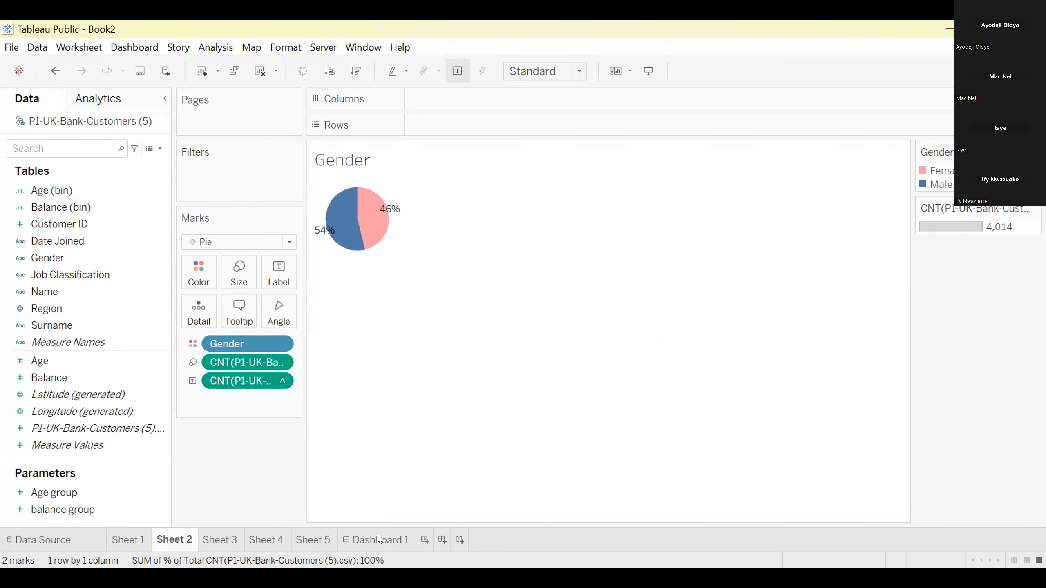
left_click(379, 538)
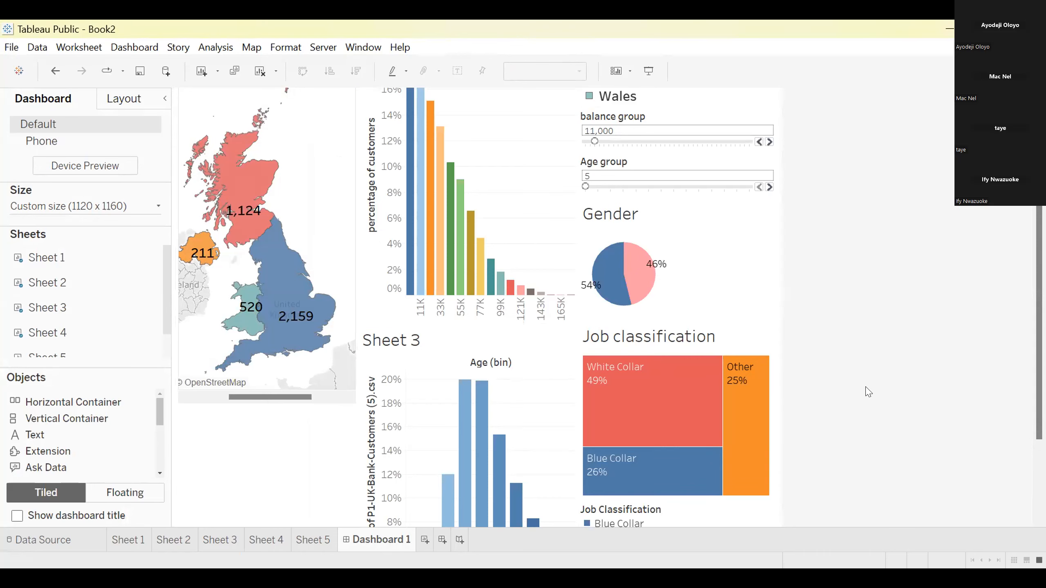
scroll(868, 392, "down", 2)
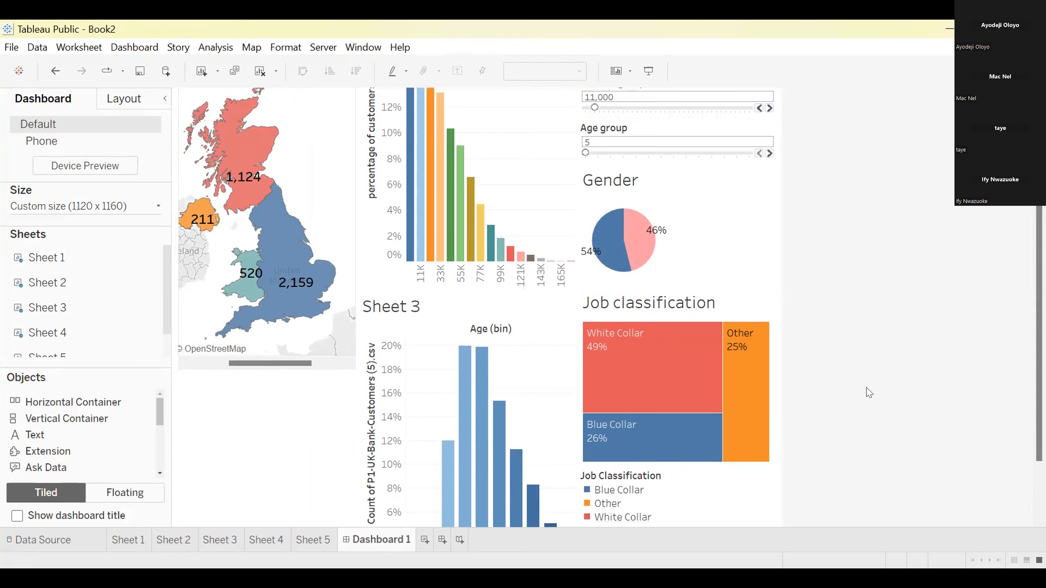
mouse_move(729, 336)
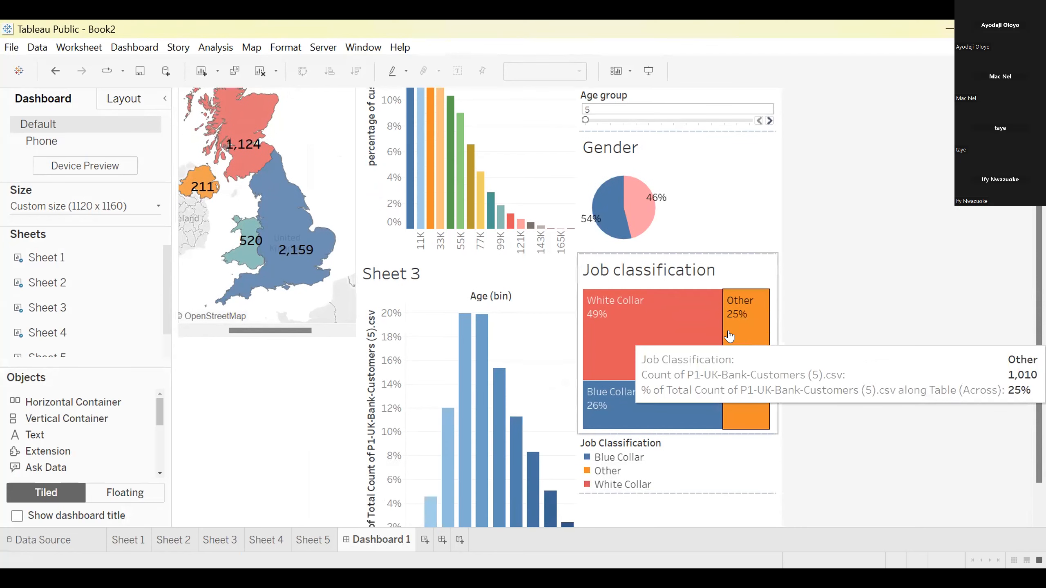
scroll(310, 437, "down", 2)
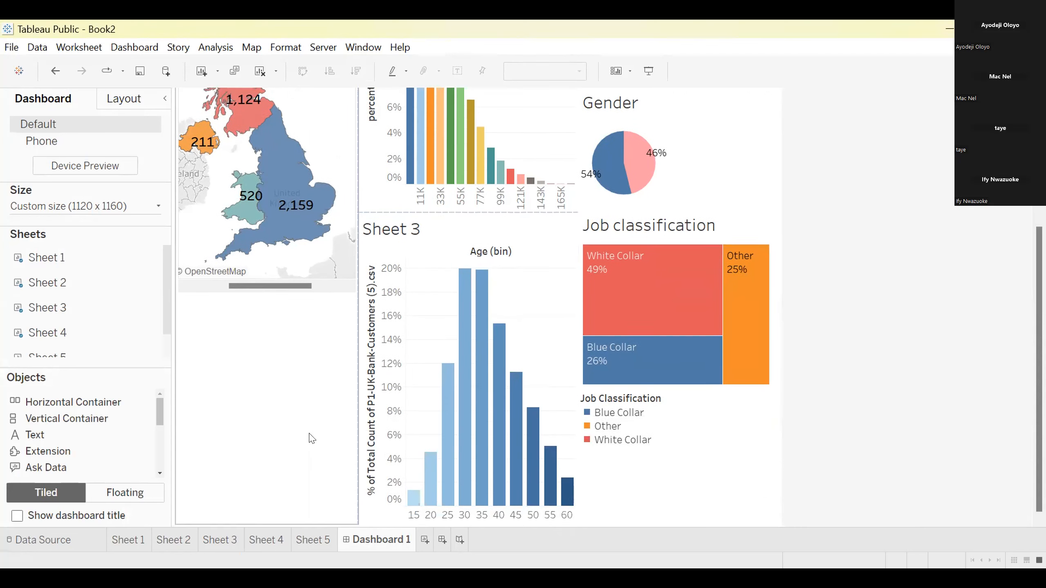
scroll(311, 438, "up", 2)
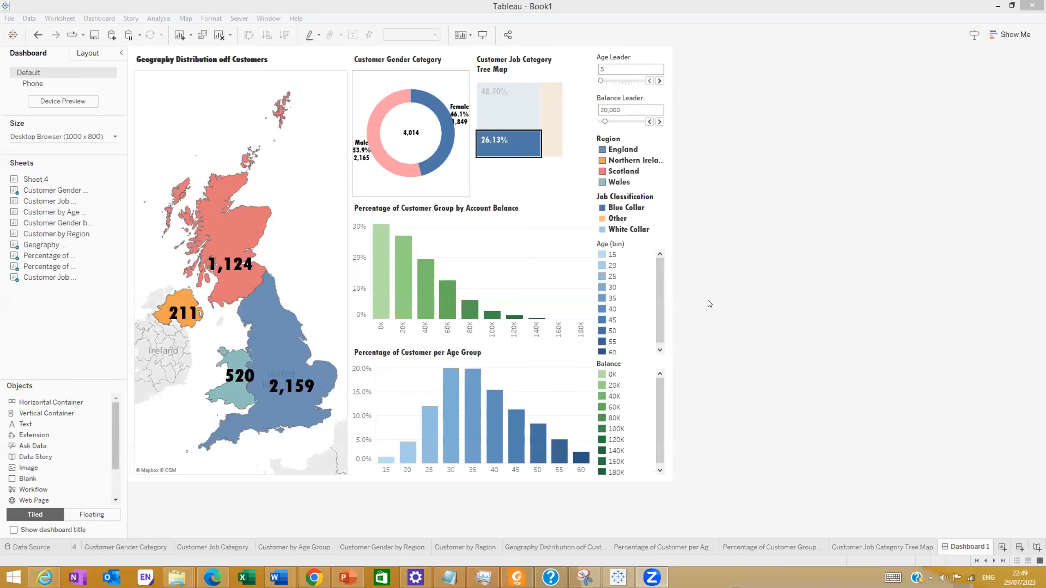
left_click(704, 213)
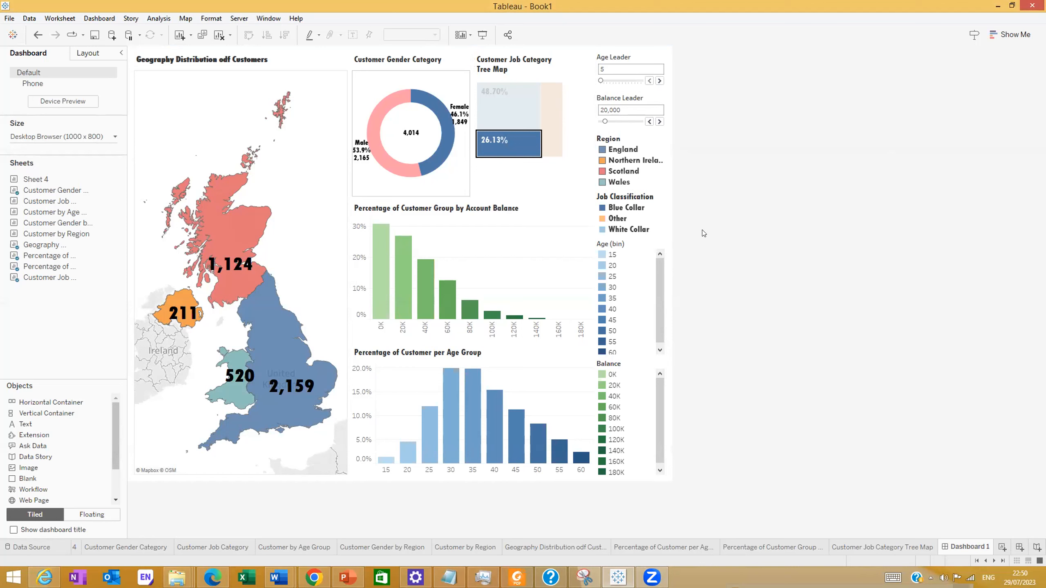
right_click(637, 53)
left_click(849, 156)
right_click(632, 247)
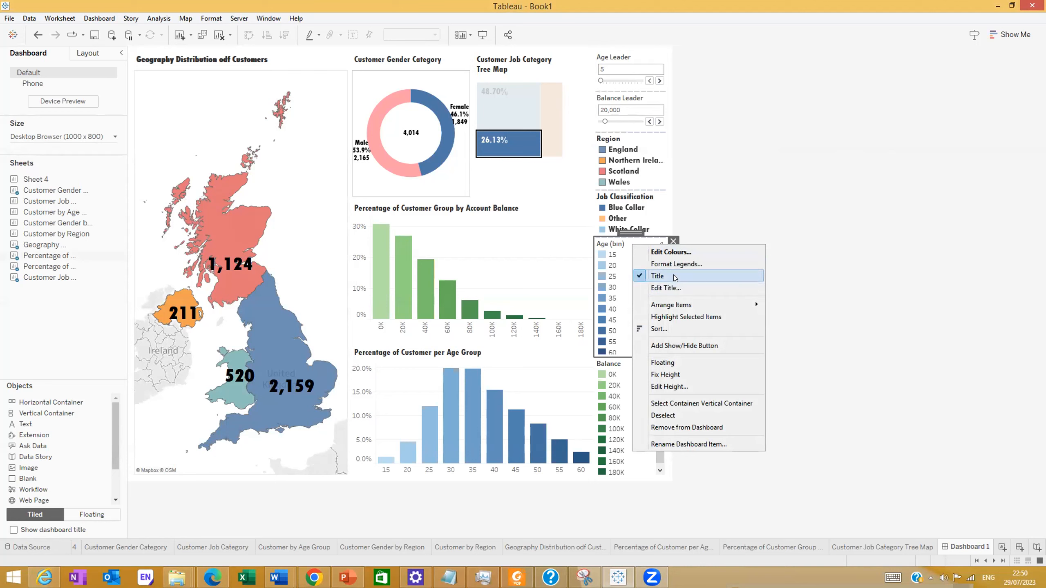
left_click(858, 381)
Remove the Age (bin) and Balance legends from Dashboard 1 in Book1
left_click(668, 252)
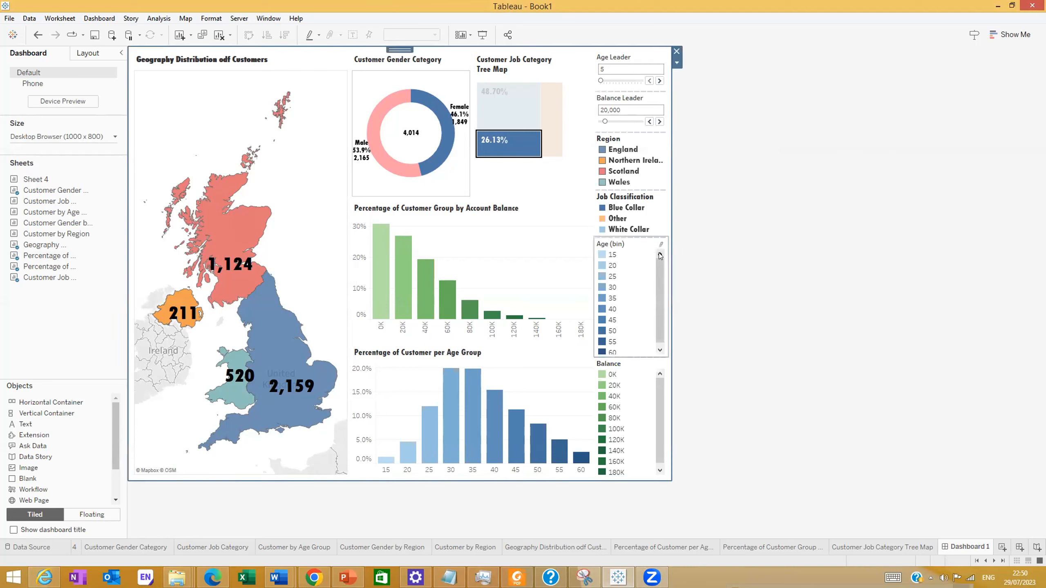
left_click(672, 241)
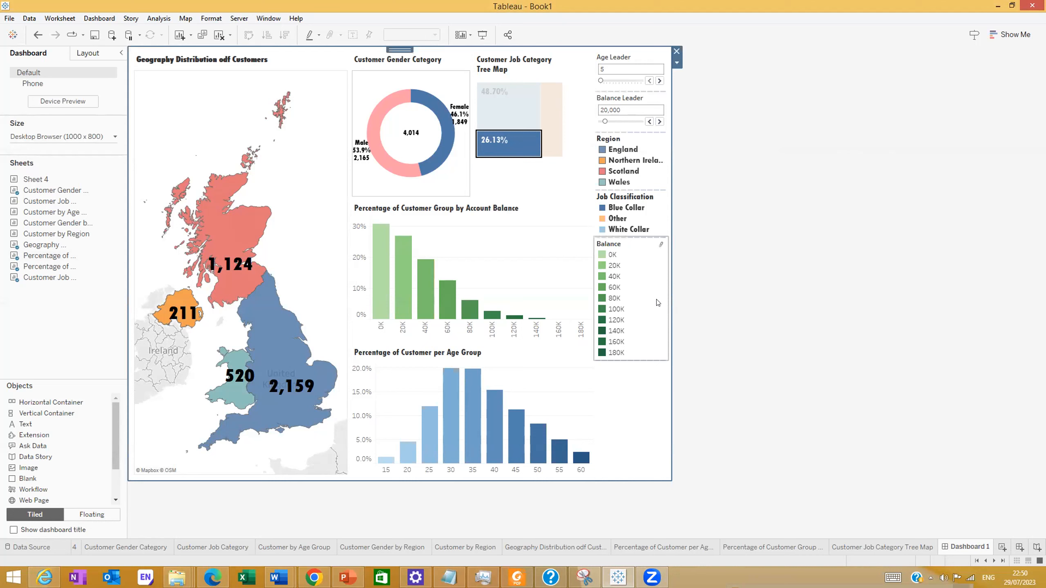
left_click(673, 242)
left_click(674, 242)
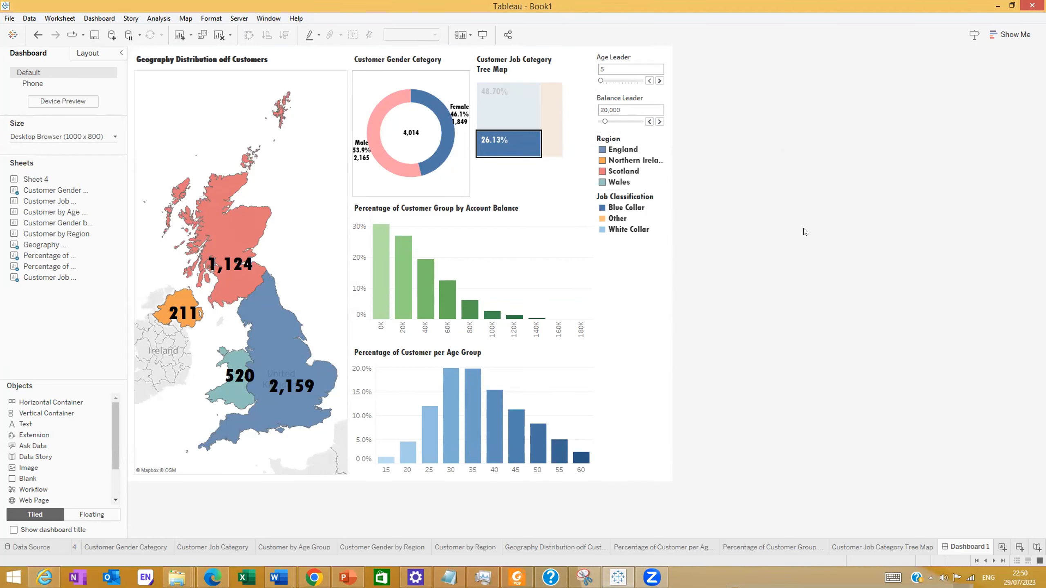
mouse_move(536, 153)
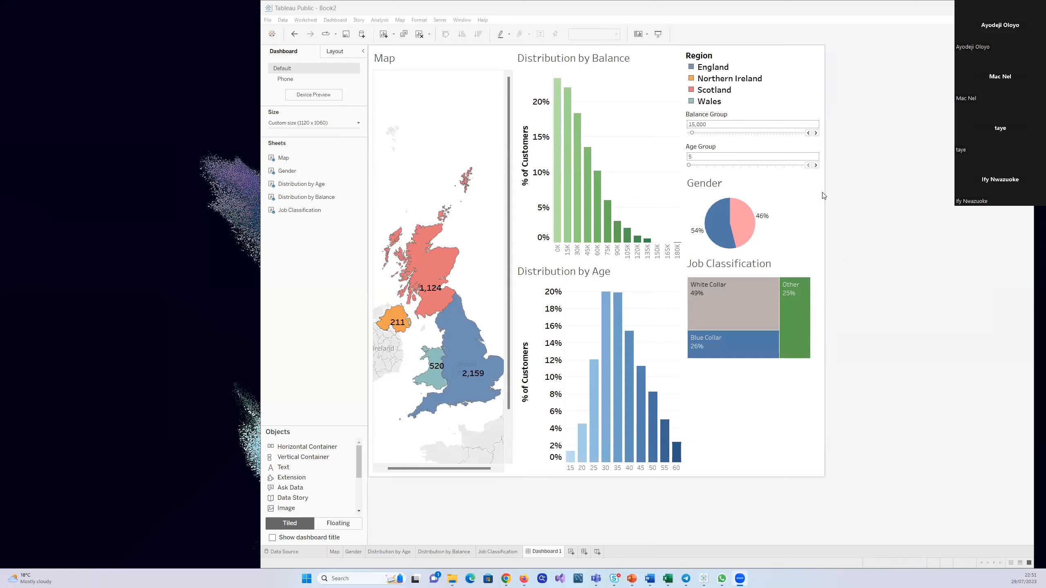
In Book2, test Age Group at 10 and 15 and Balance Group at 20,000, restoring them to 5 and 15,000
left_click(816, 165)
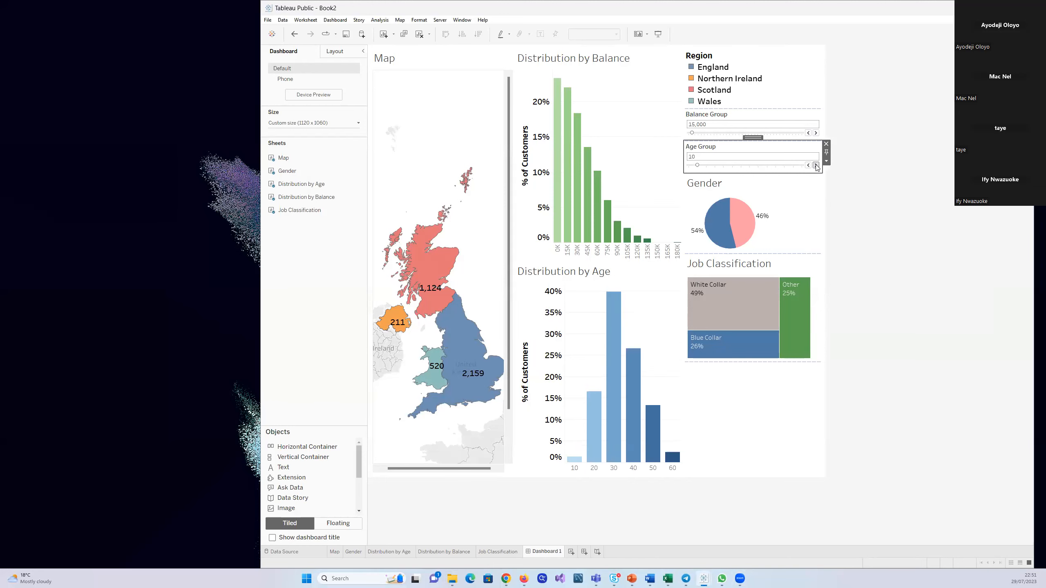
left_click(816, 165)
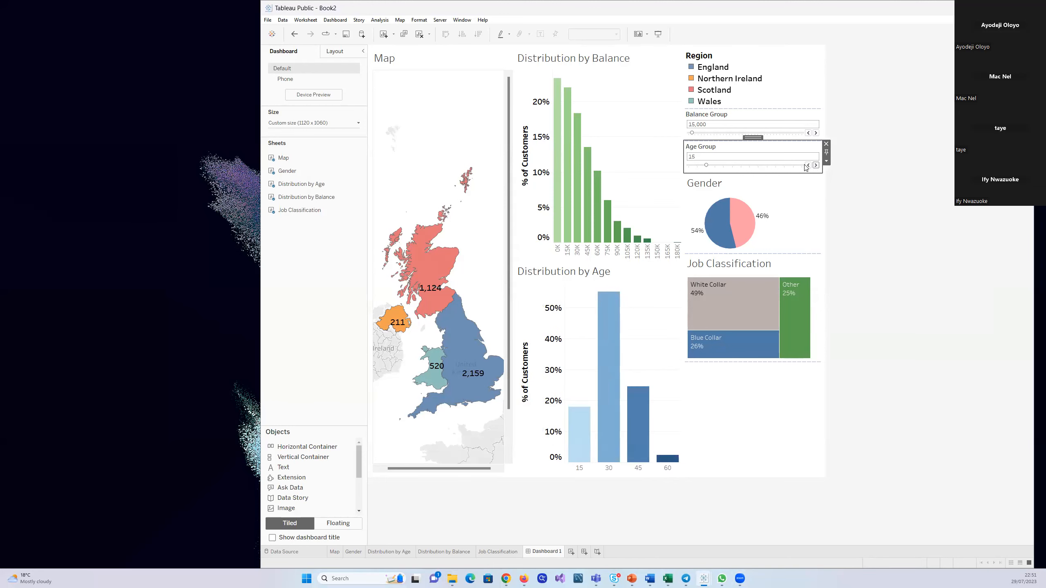
left_click(807, 165)
left_click(807, 164)
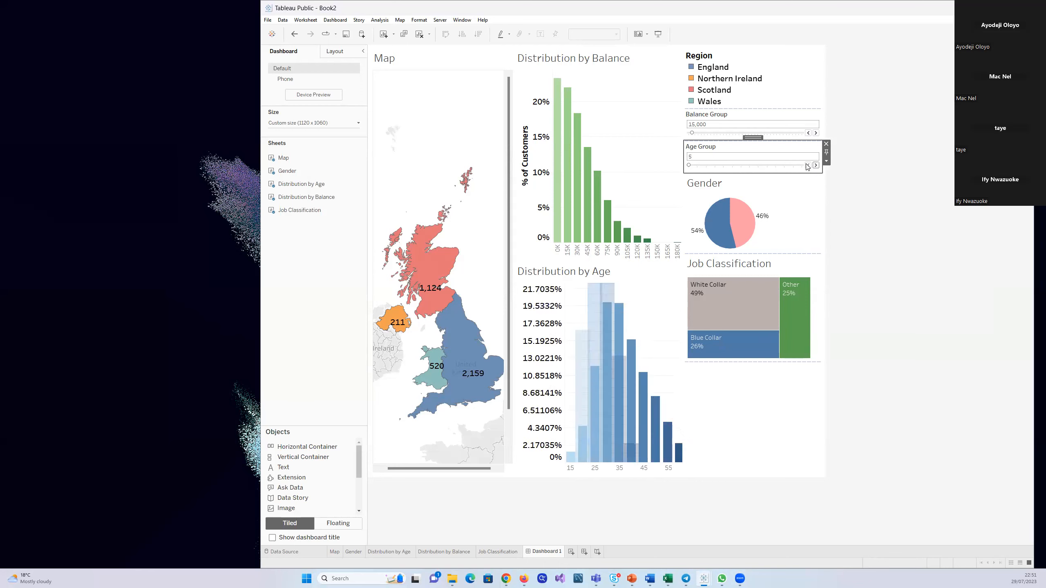
left_click(816, 133)
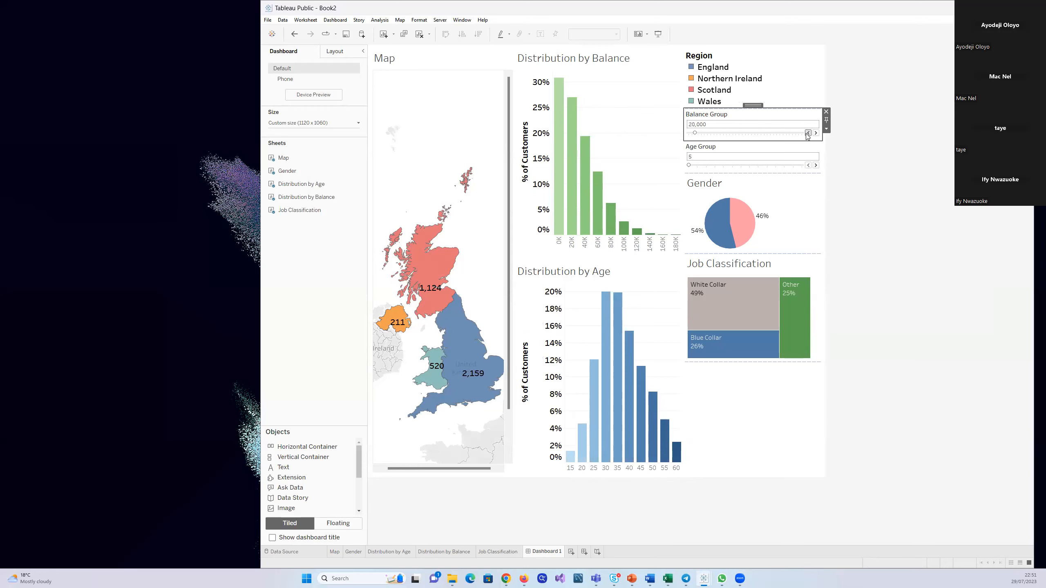
left_click(808, 133)
Select the blue Gender slice and Scotland on the map to check how the other charts respond, and clear the selection
left_click(714, 222)
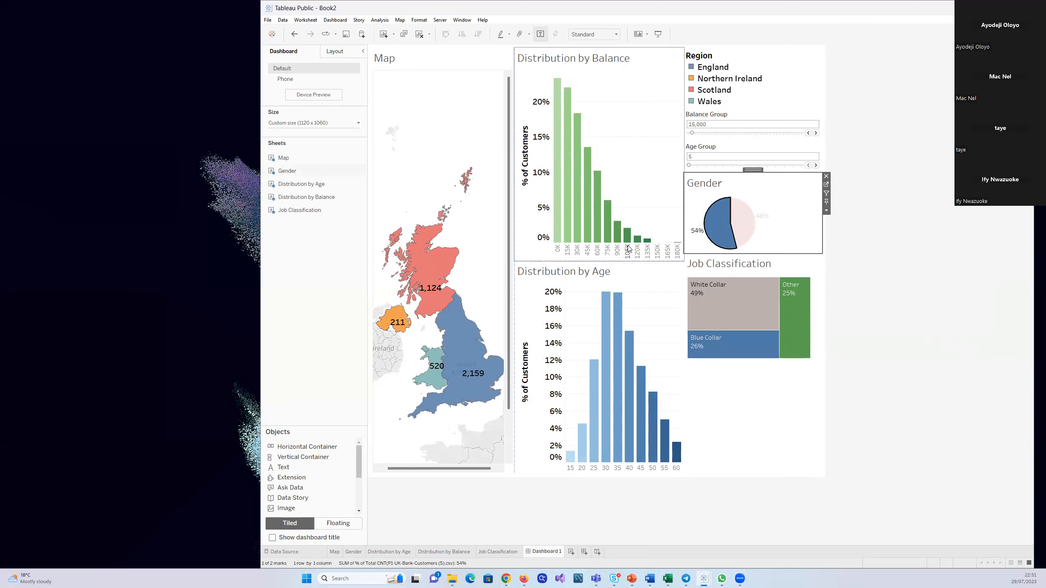
mouse_move(420, 280)
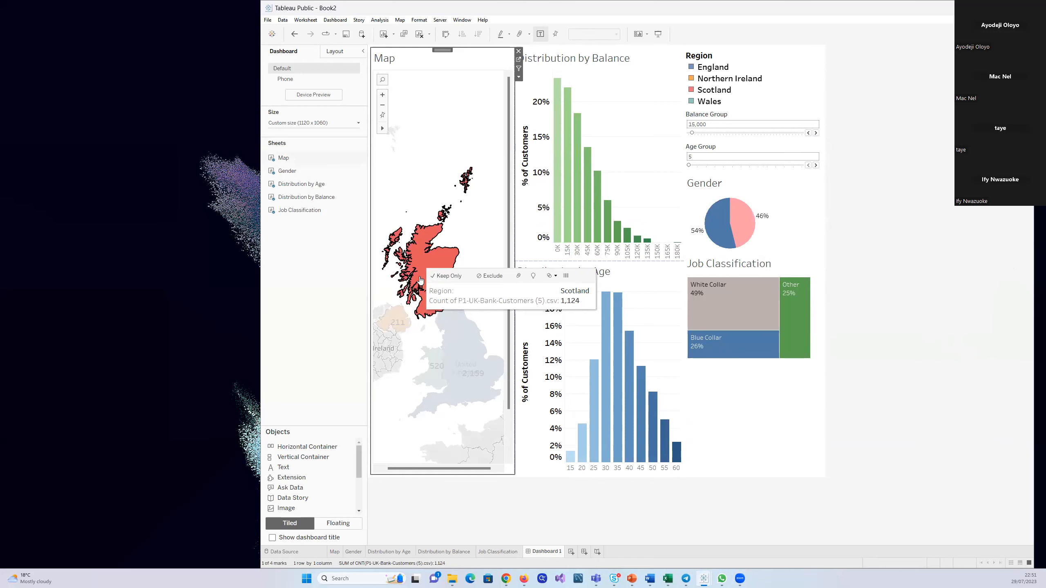
left_click(421, 182)
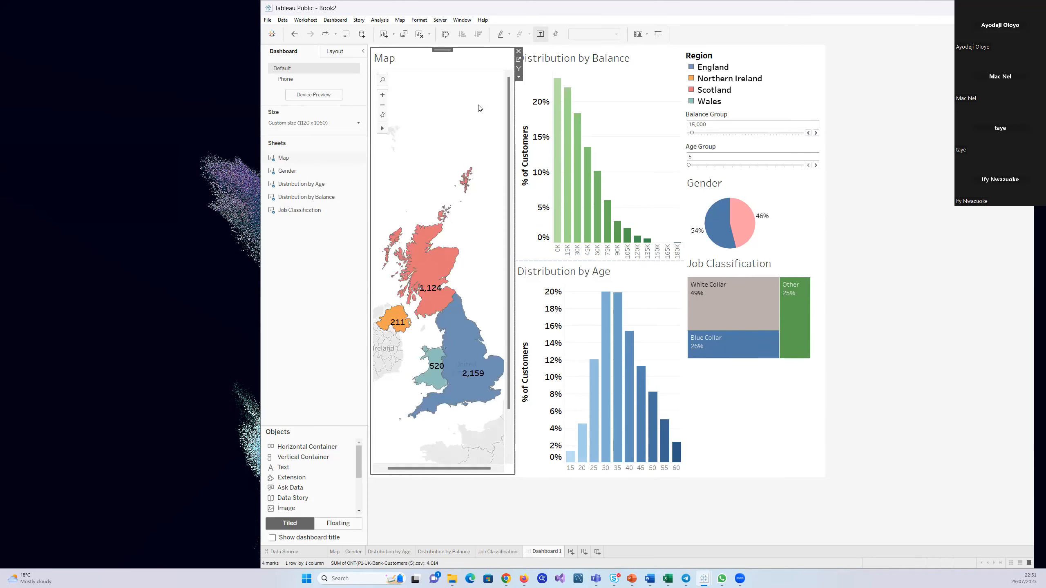
left_click(519, 78)
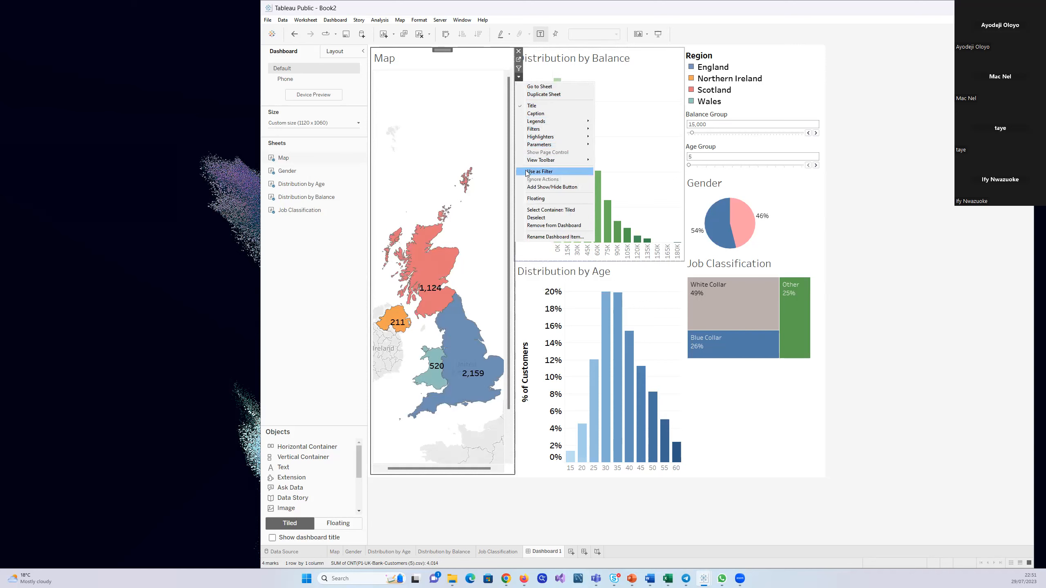
left_click(469, 98)
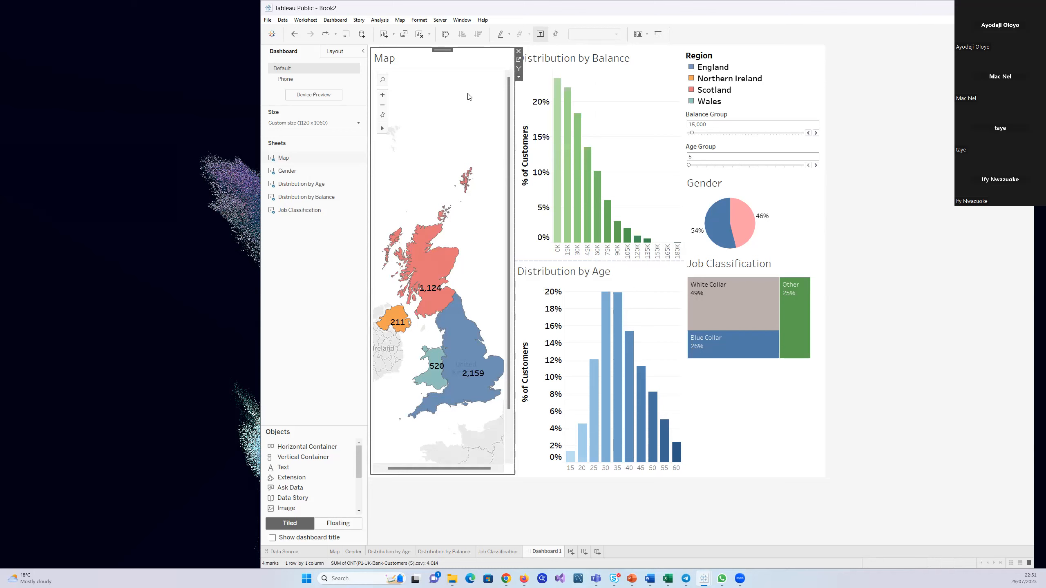
double_click(461, 121)
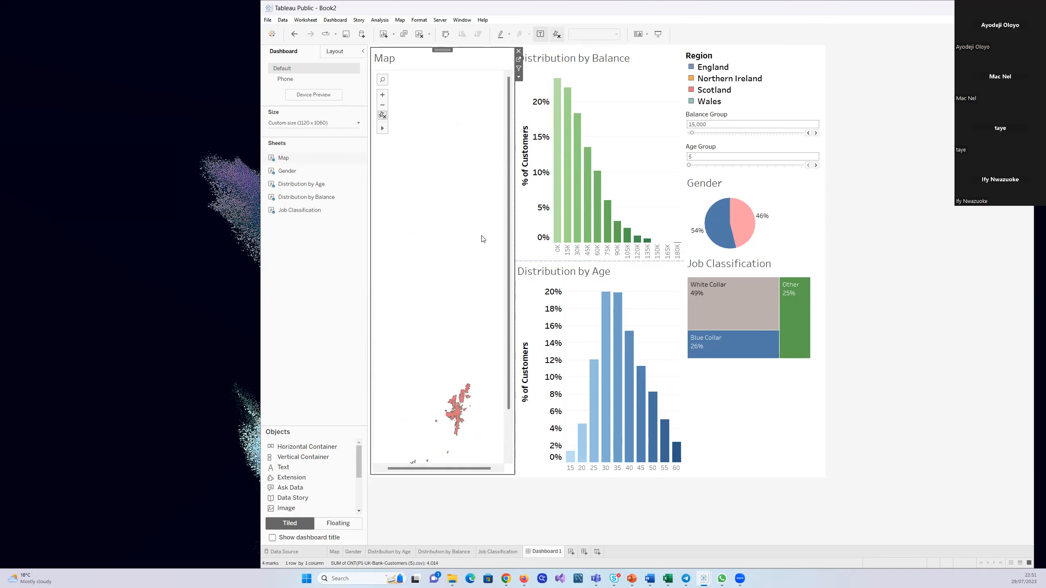
key("ctrl+z")
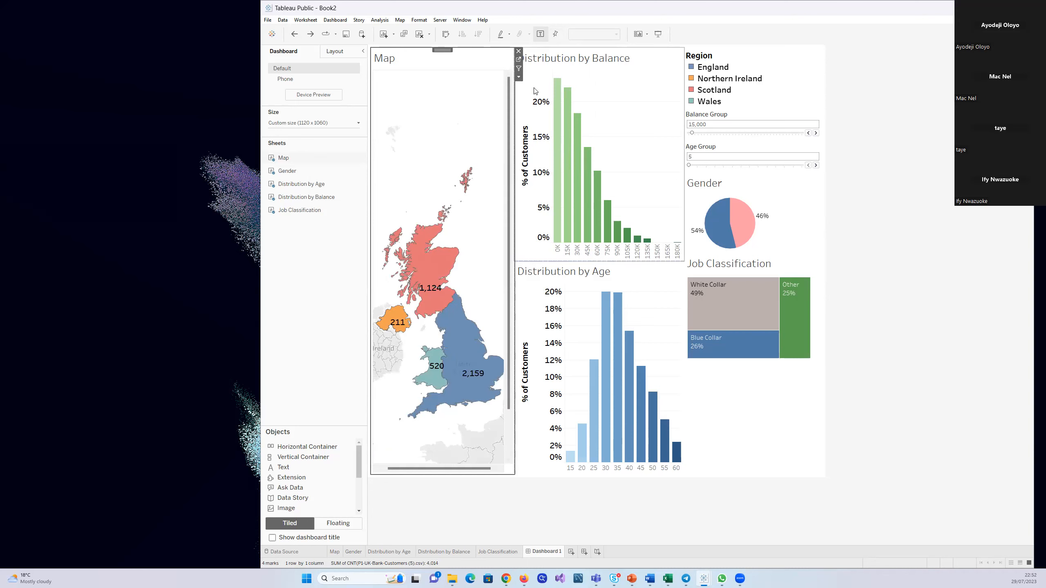
Use the Map sheet as a filter for the other charts on Dashboard 1 and deselect the dashboard items
left_click(519, 77)
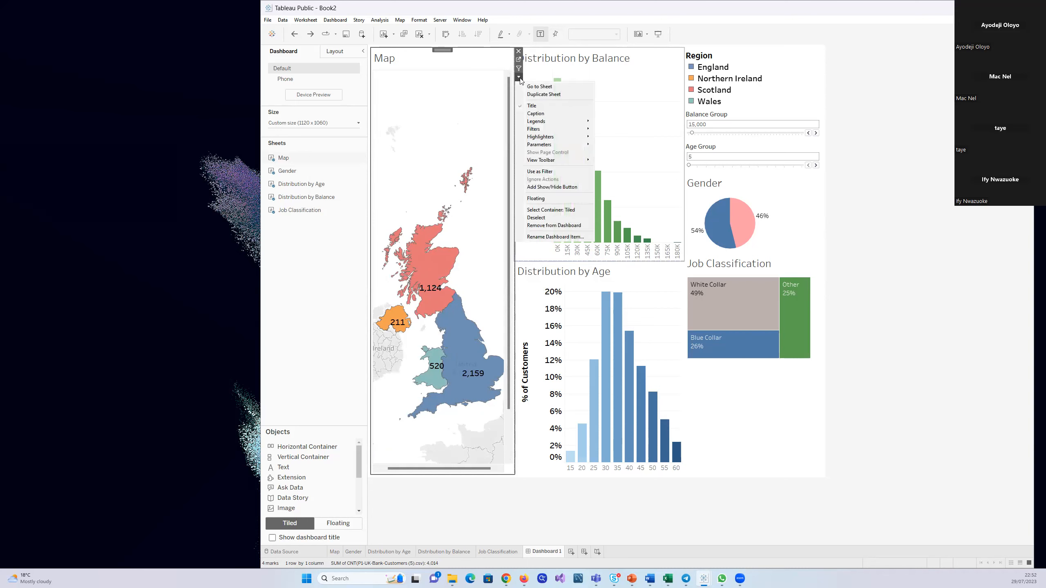
left_click(547, 172)
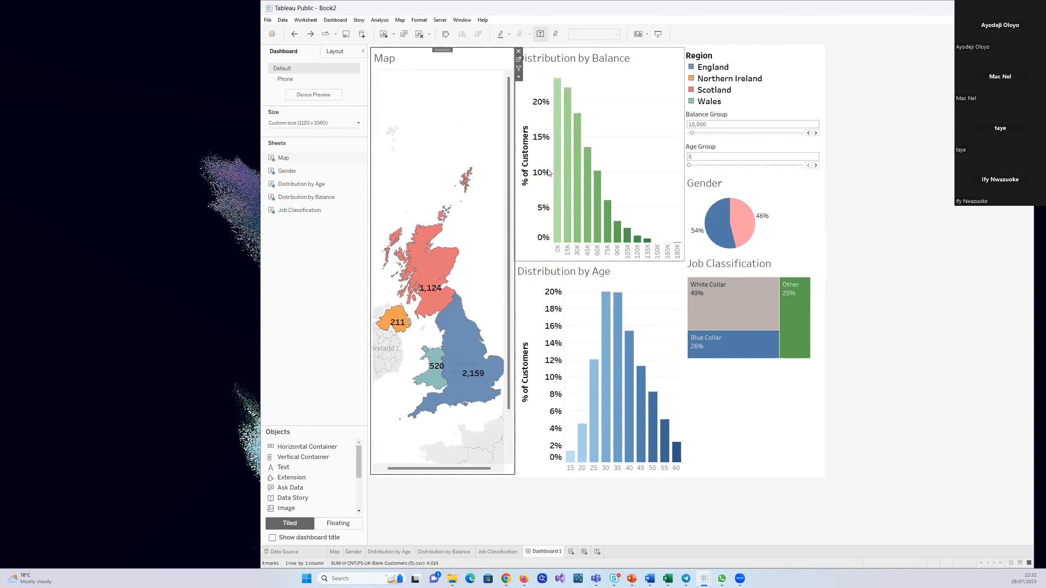
left_click(795, 451)
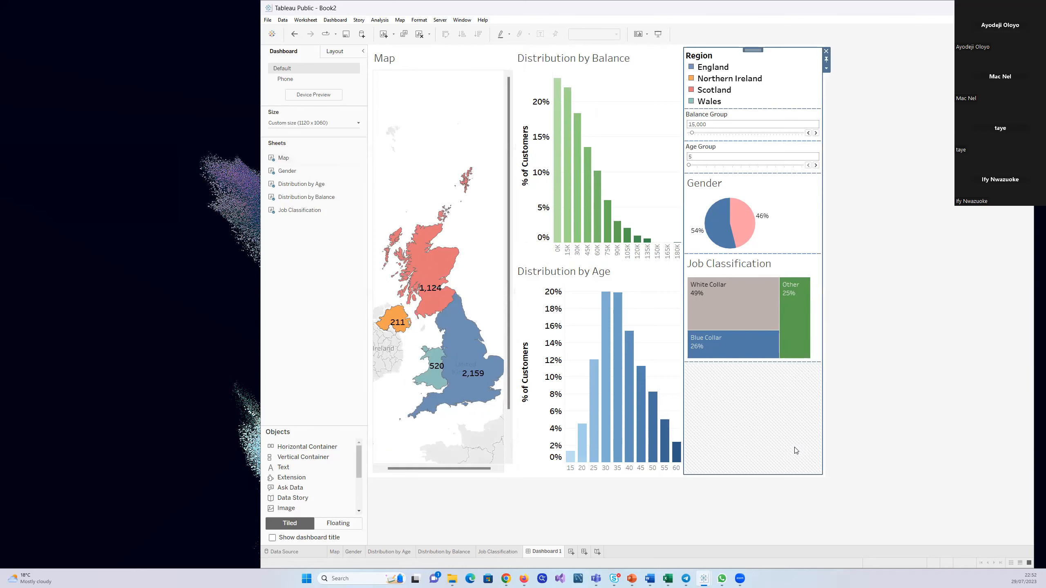
left_click(869, 383)
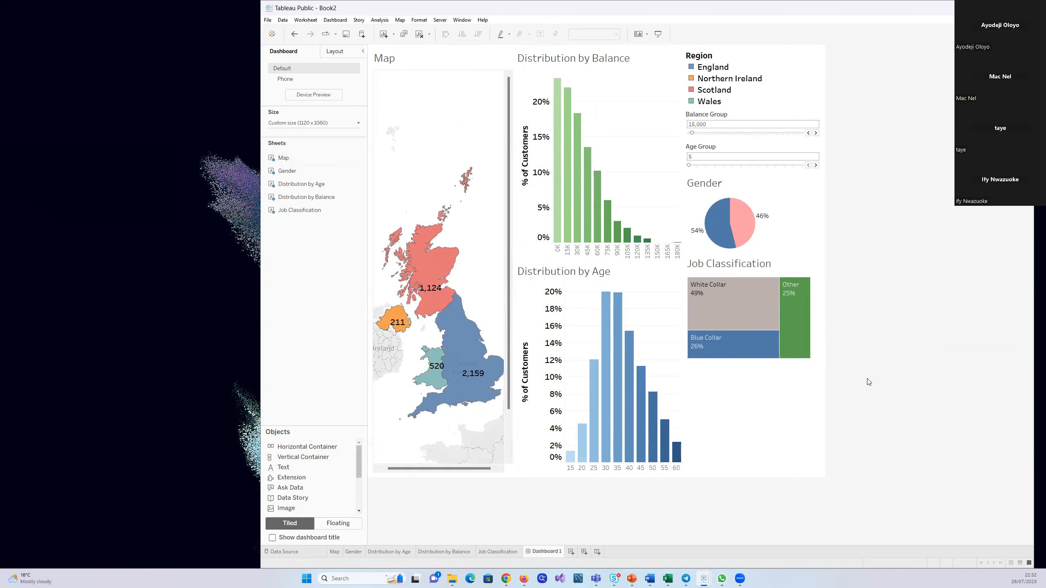
left_click(679, 400)
left_click(505, 382)
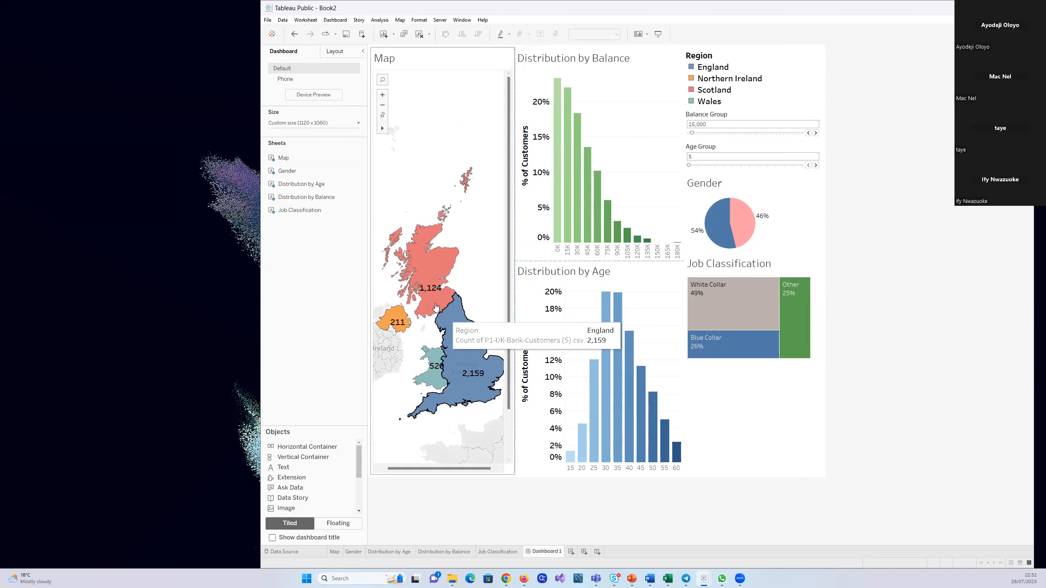
Select Scotland on the map, inspect the filtered balance, Gender and Job Classification charts, and clear the selection
left_click(426, 287)
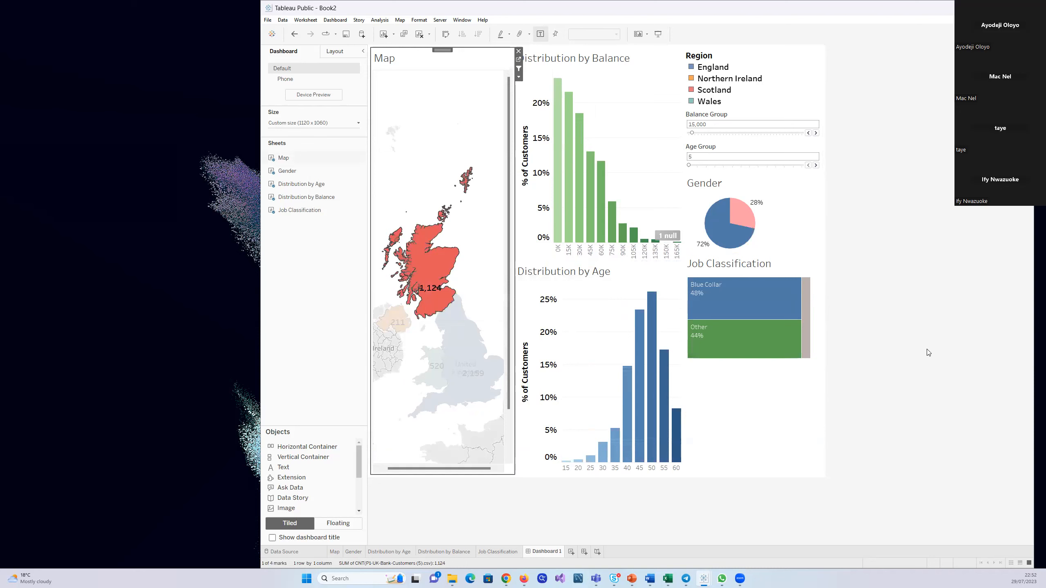
mouse_move(569, 192)
mouse_move(580, 217)
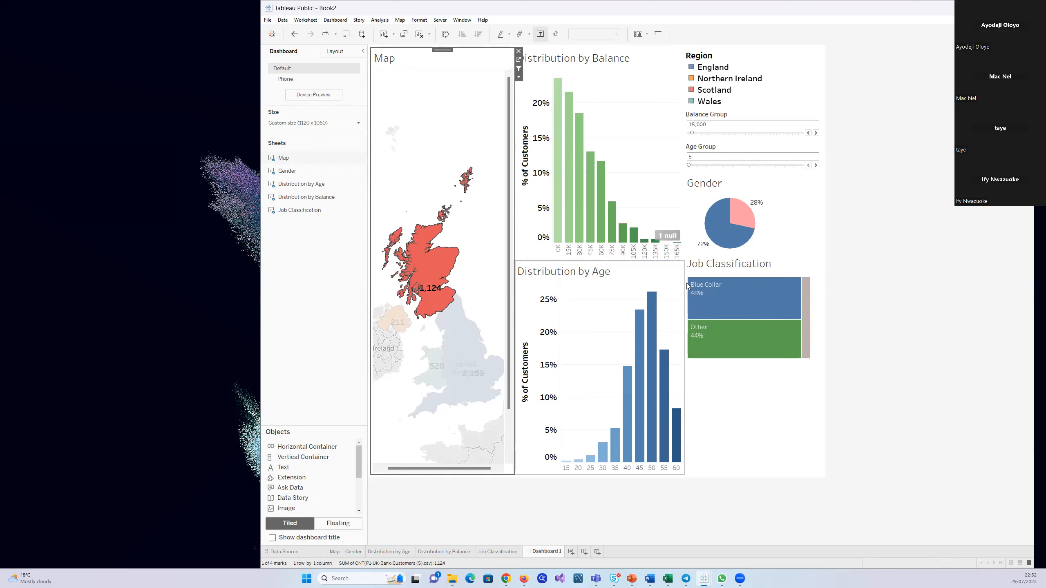
mouse_move(727, 243)
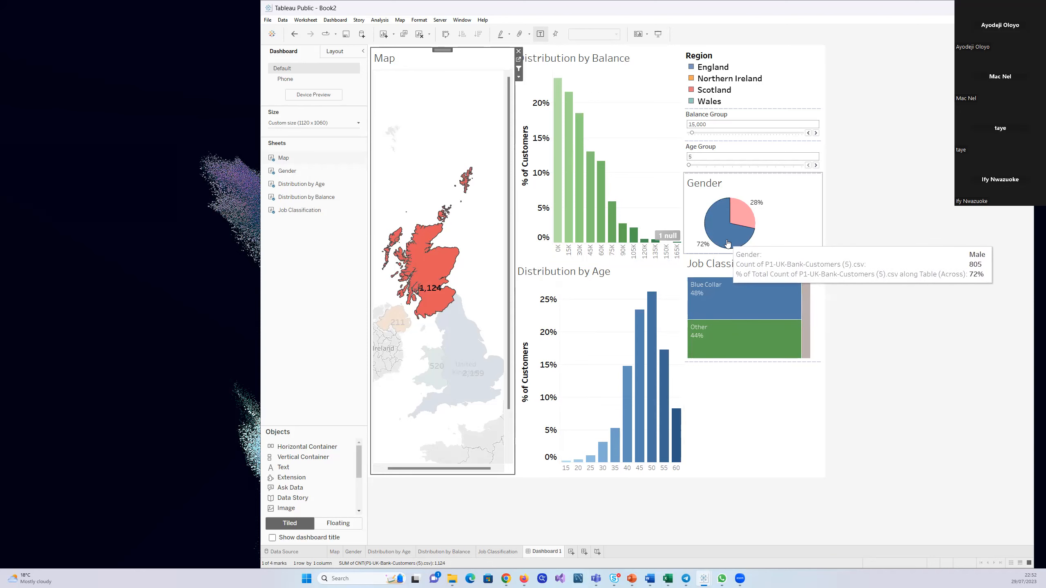
mouse_move(753, 223)
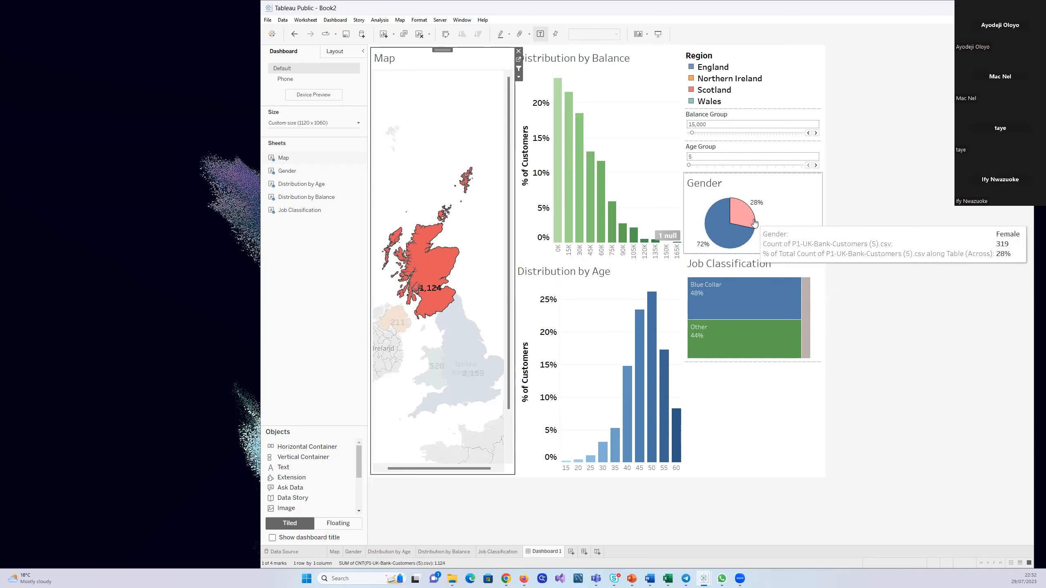
mouse_move(749, 318)
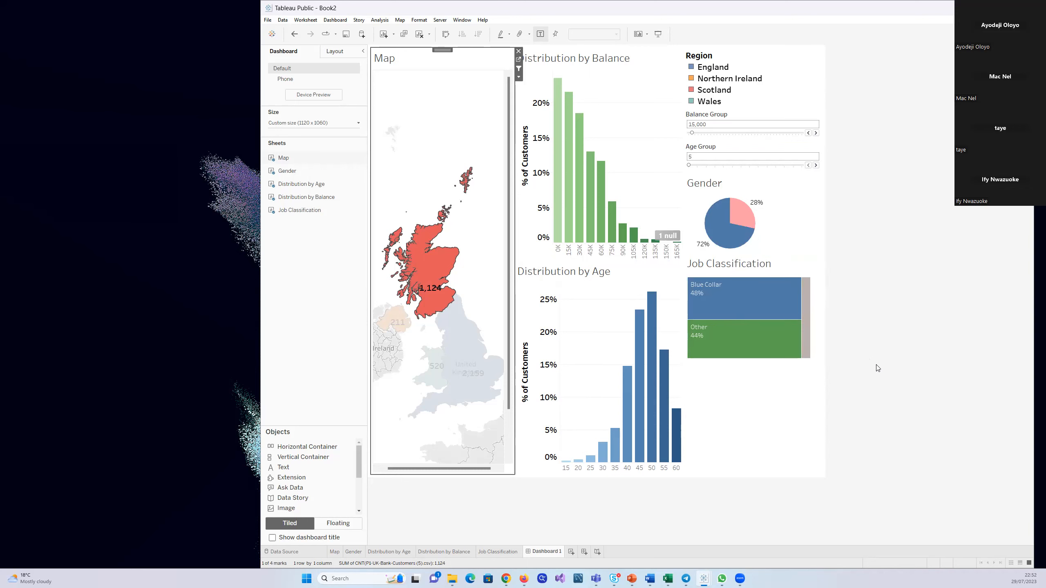
mouse_move(806, 310)
left_click(414, 169)
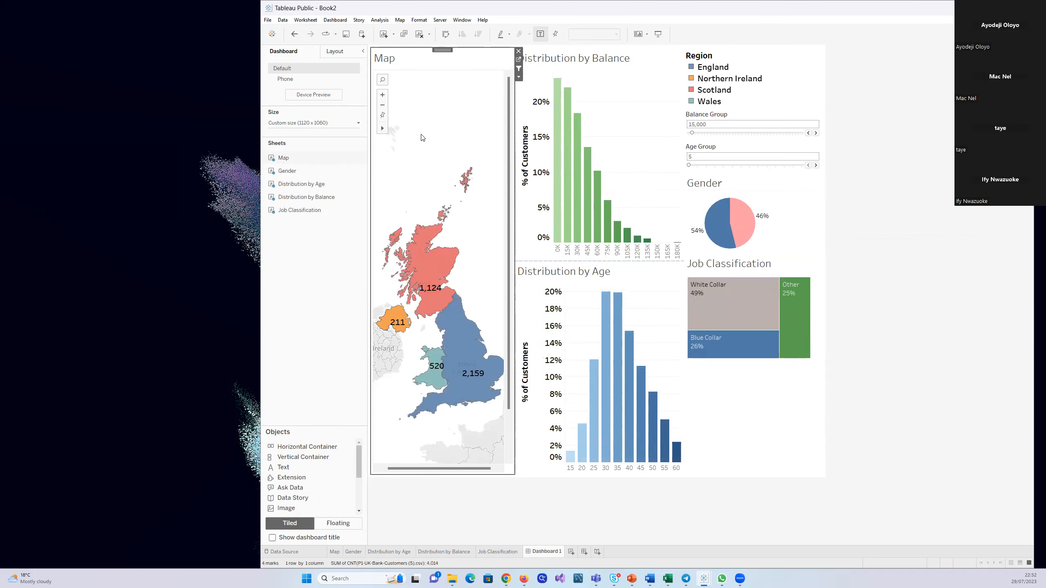
Check the map's Use as Filter option and filter the other charts by England and by Scotland to compare them
left_click(518, 78)
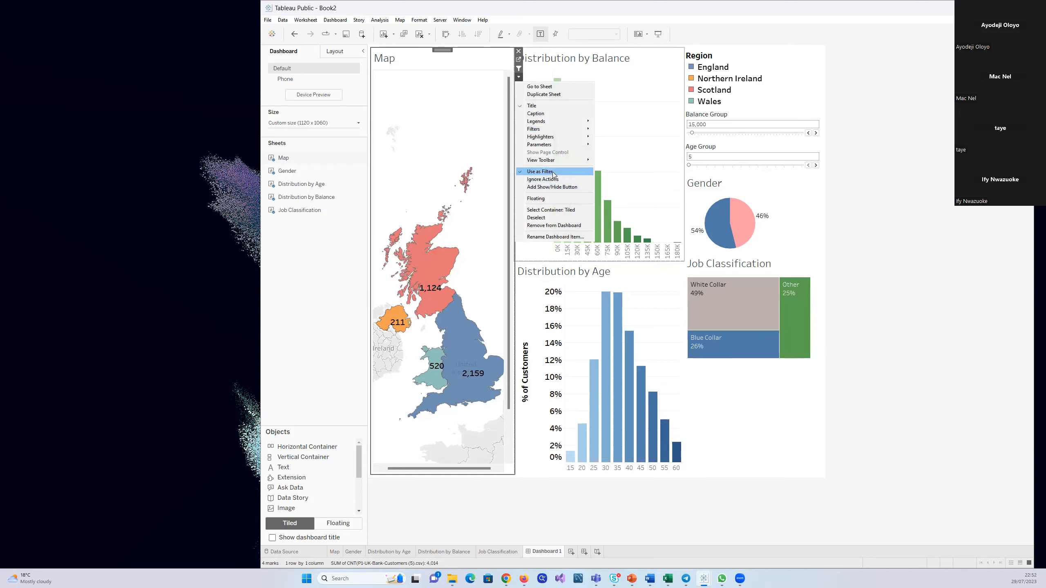
left_click(552, 173)
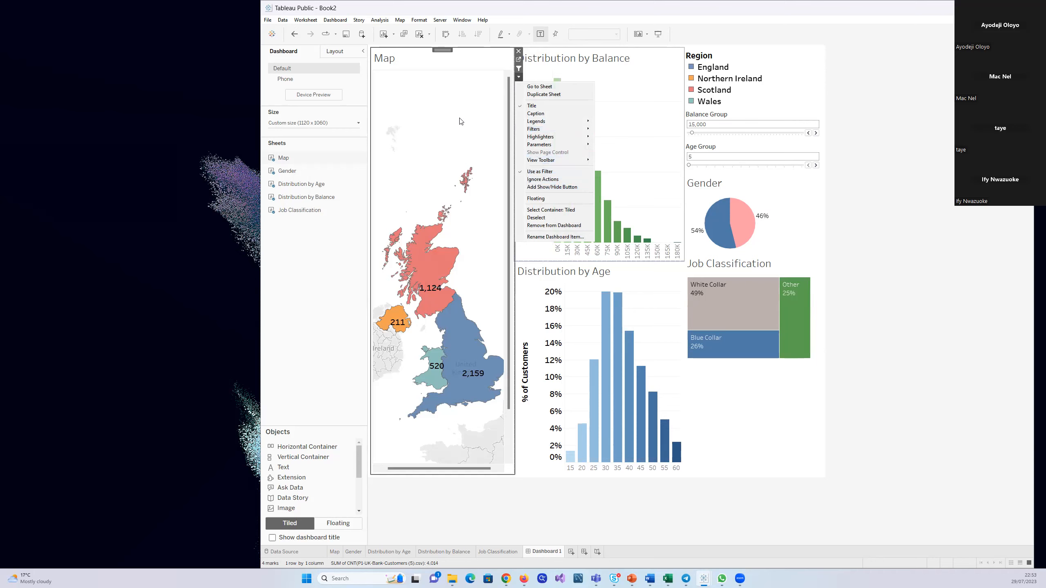
mouse_move(439, 284)
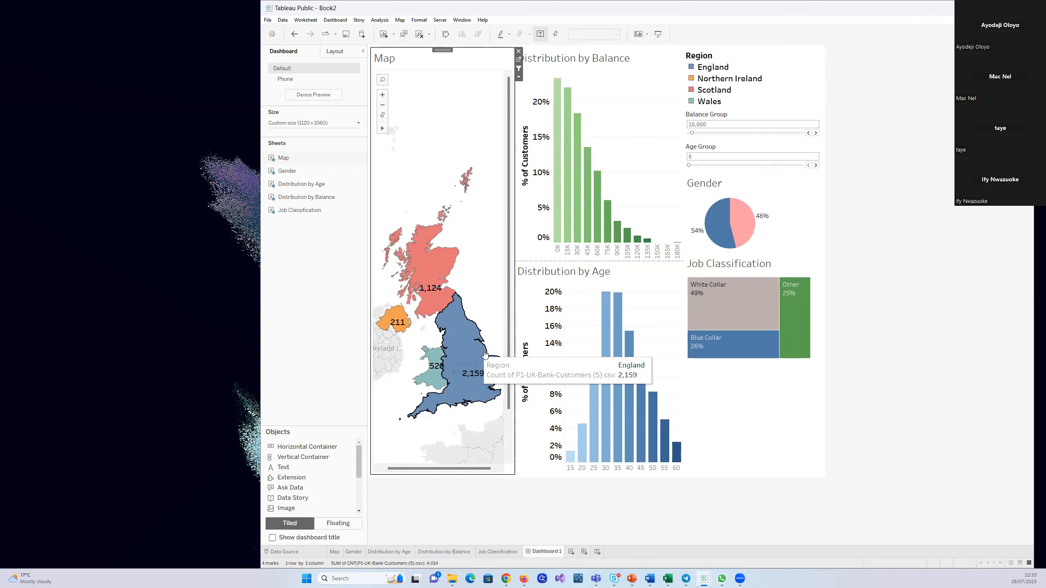
left_click(460, 343)
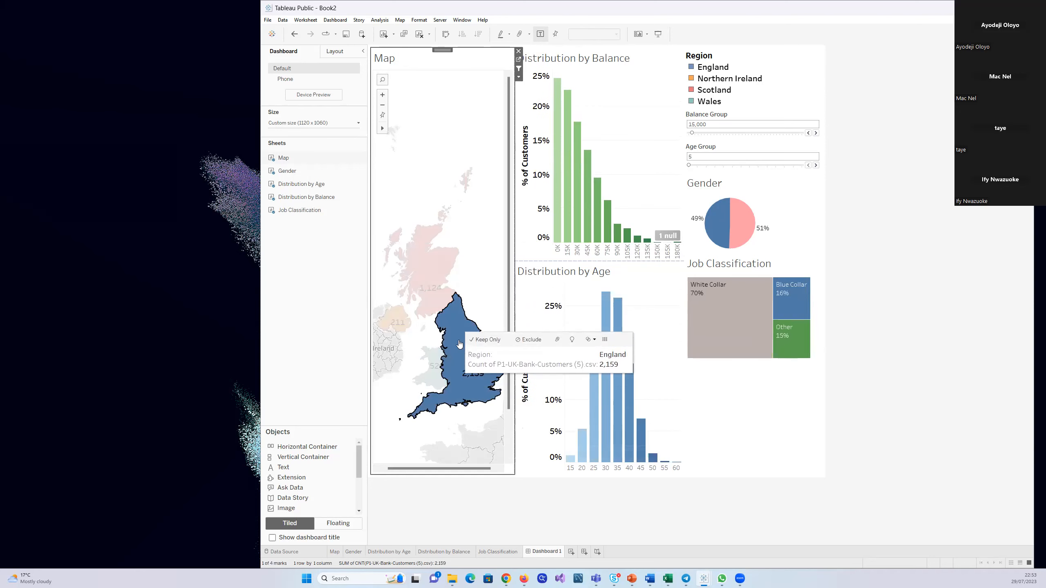
mouse_move(733, 334)
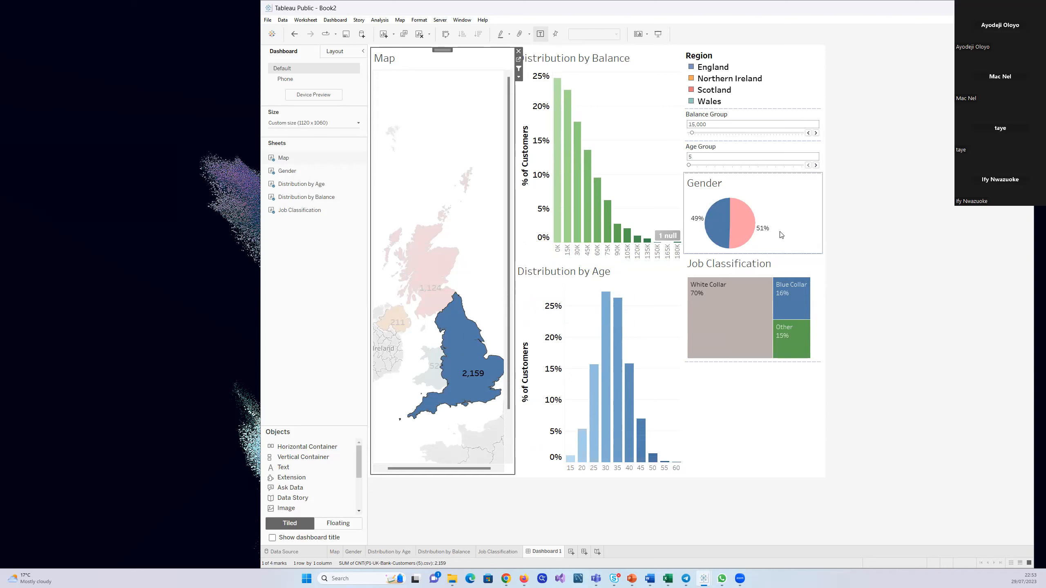
mouse_move(719, 236)
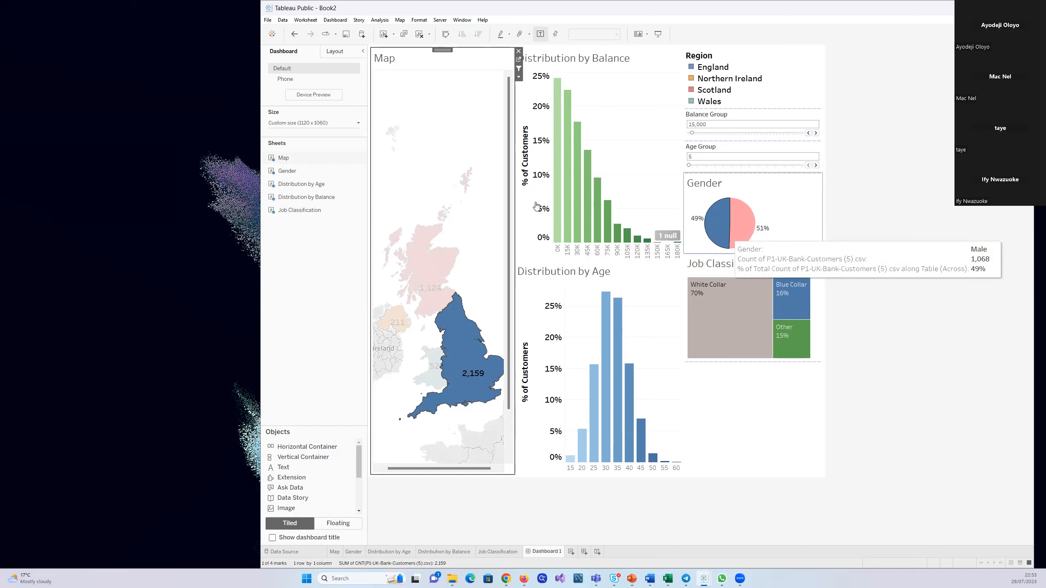
left_click(440, 143)
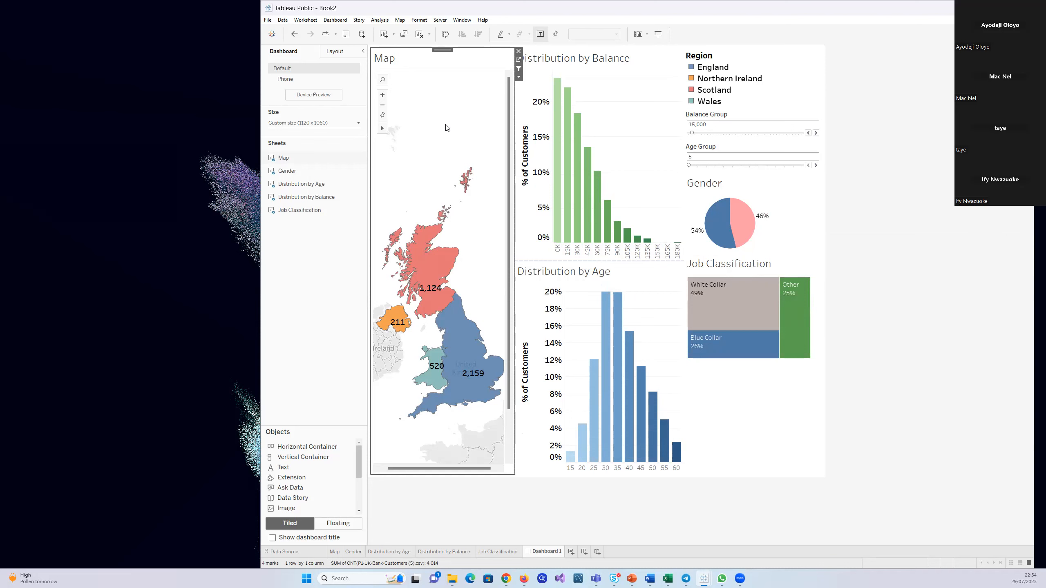
left_click(426, 281)
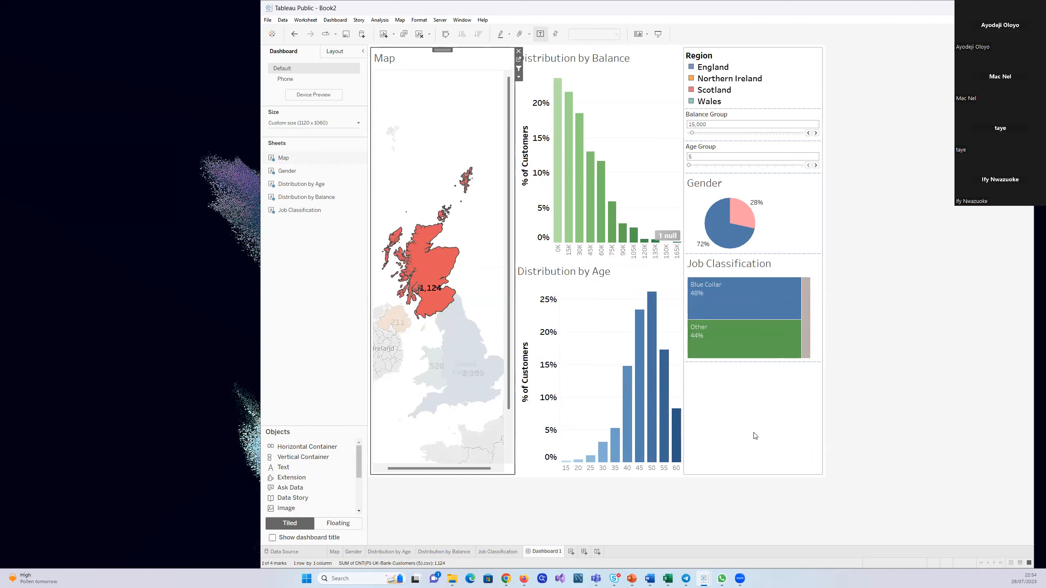
mouse_move(429, 269)
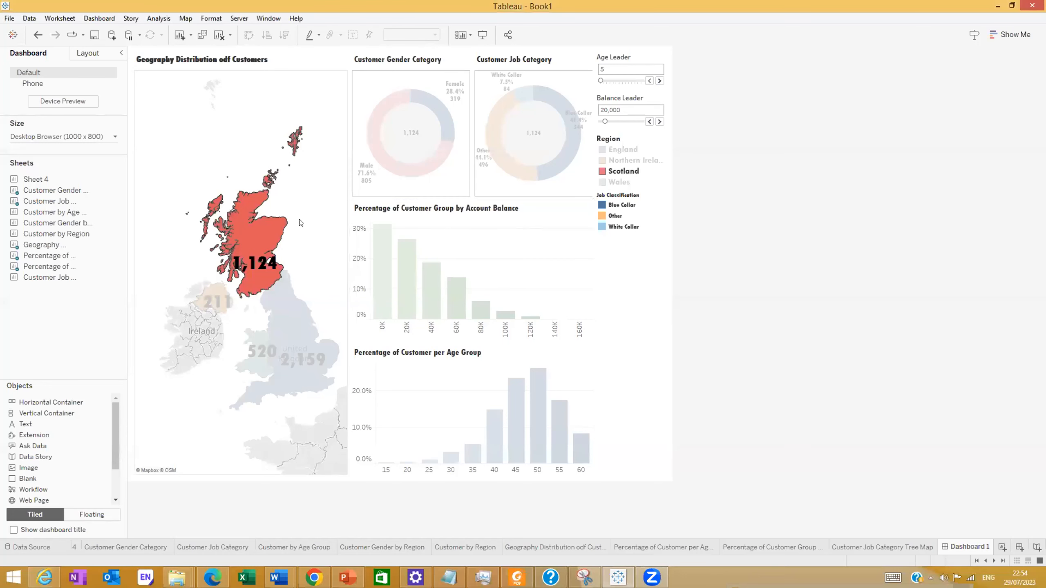
In Book1, select England, Scotland and Northern Ireland in turn on the map, returning to Scotland, to compare the other charts
mouse_move(260, 260)
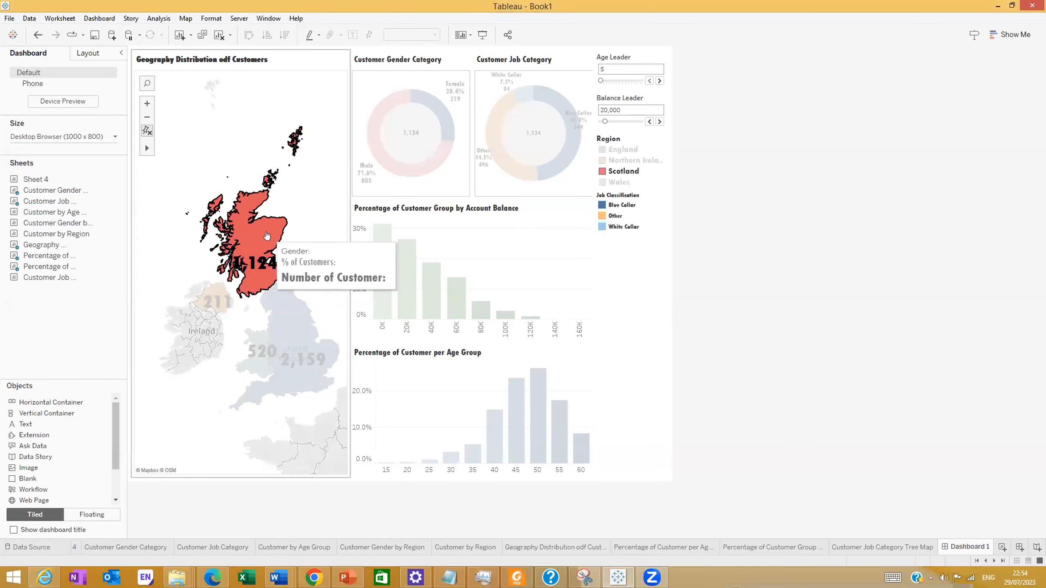
left_click(278, 339)
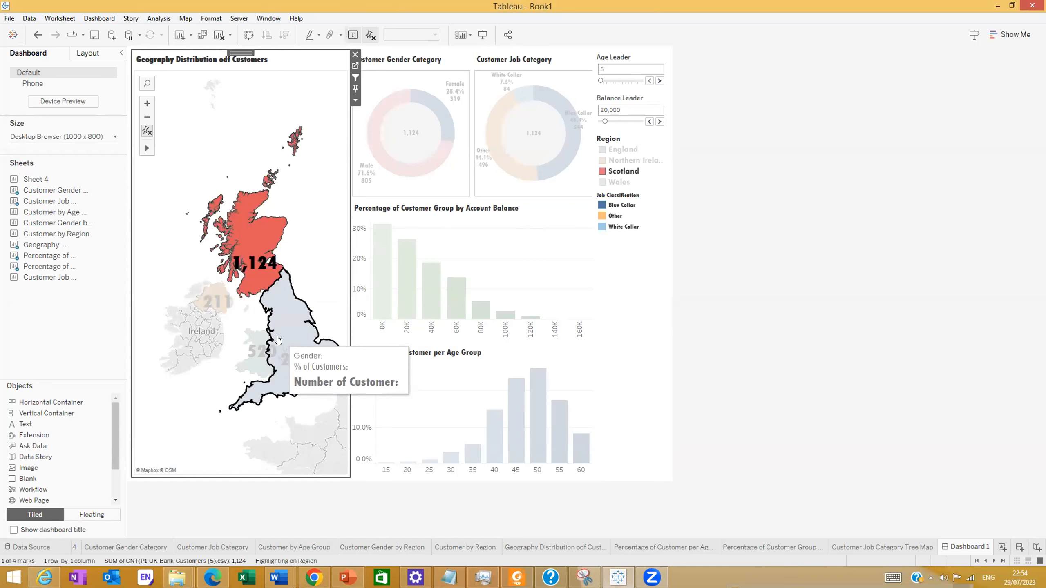
left_click(278, 339)
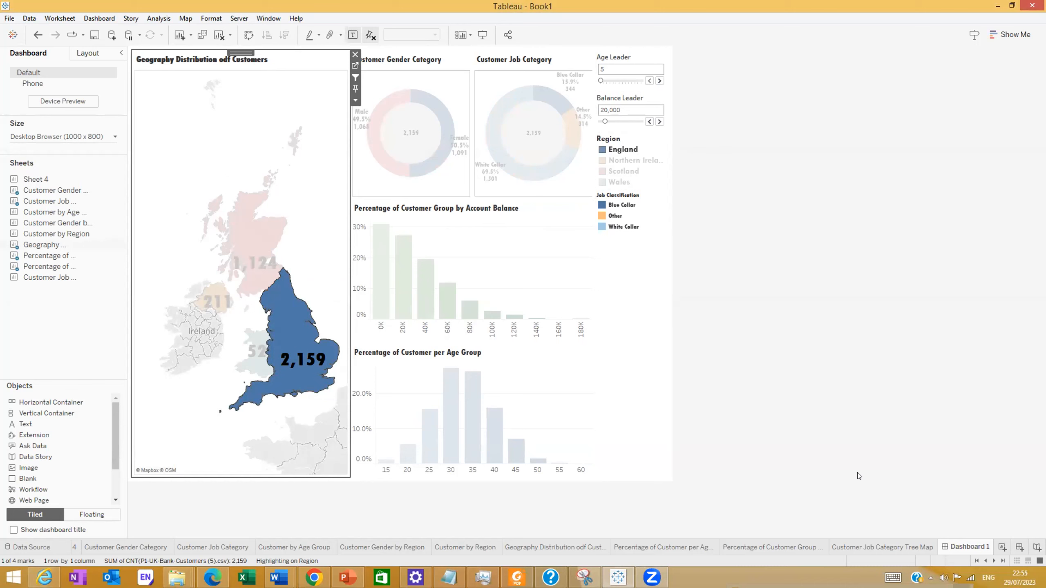
left_click(867, 335)
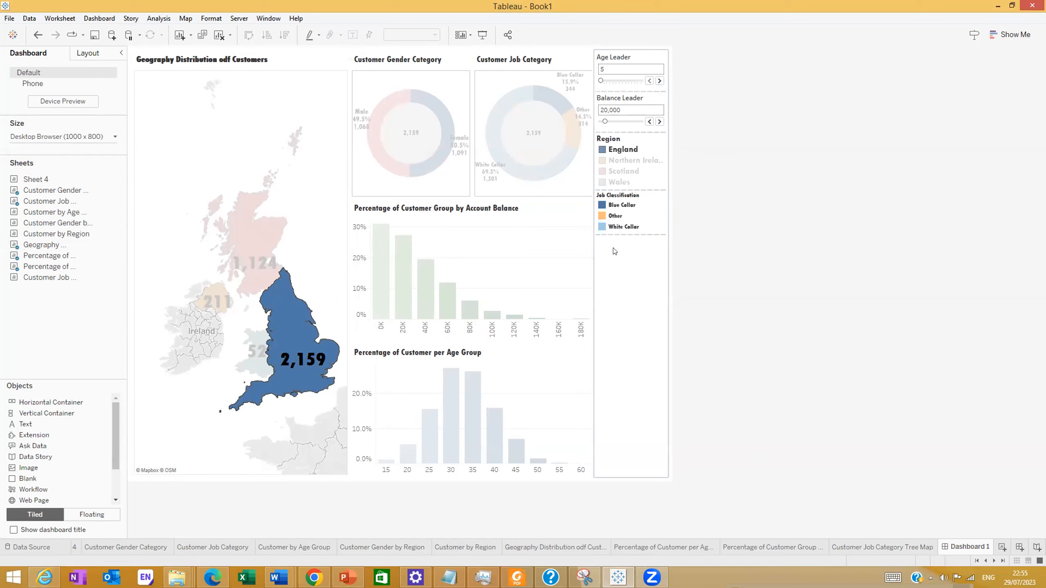
left_click(269, 240)
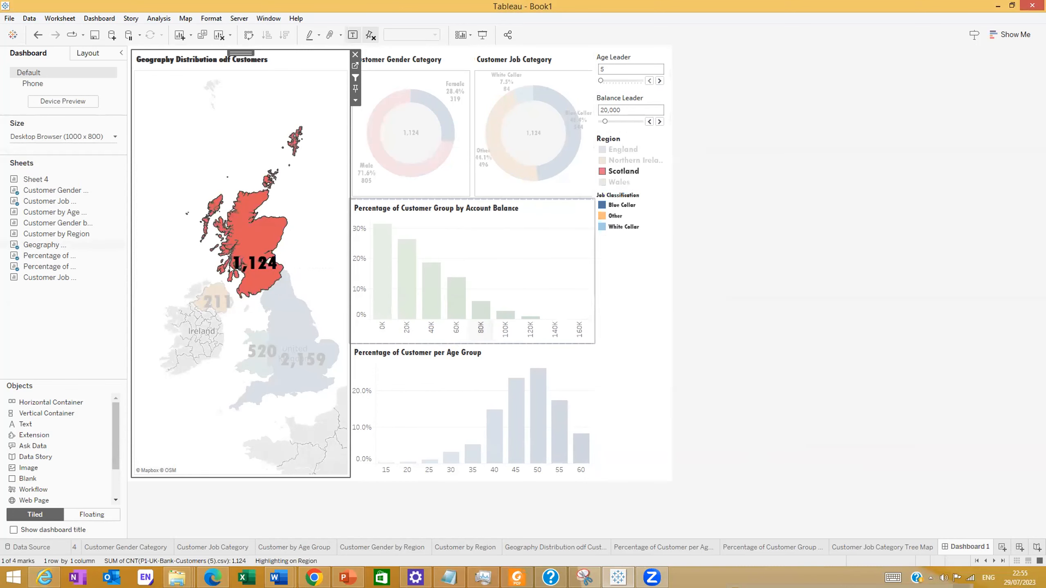
left_click(207, 293)
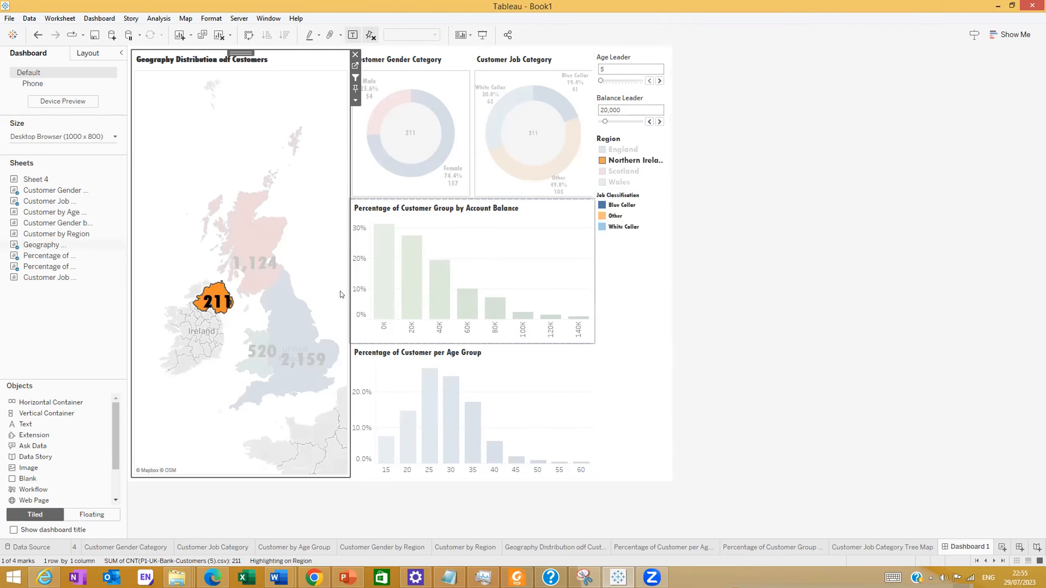
left_click(247, 231)
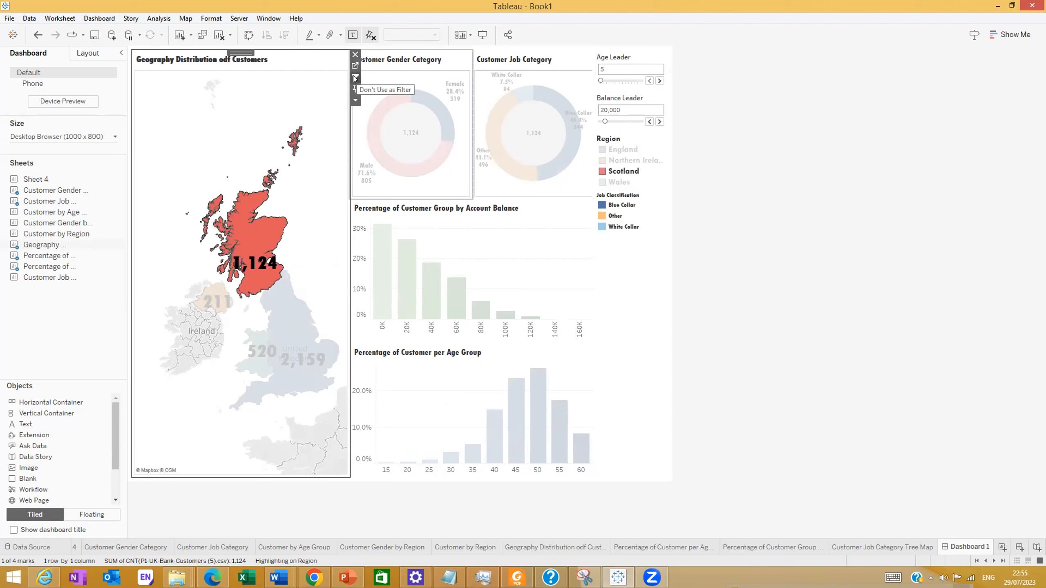
Check the Use as Filter option of Book1's geography map and test it again by selecting England and Scotland
left_click(355, 101)
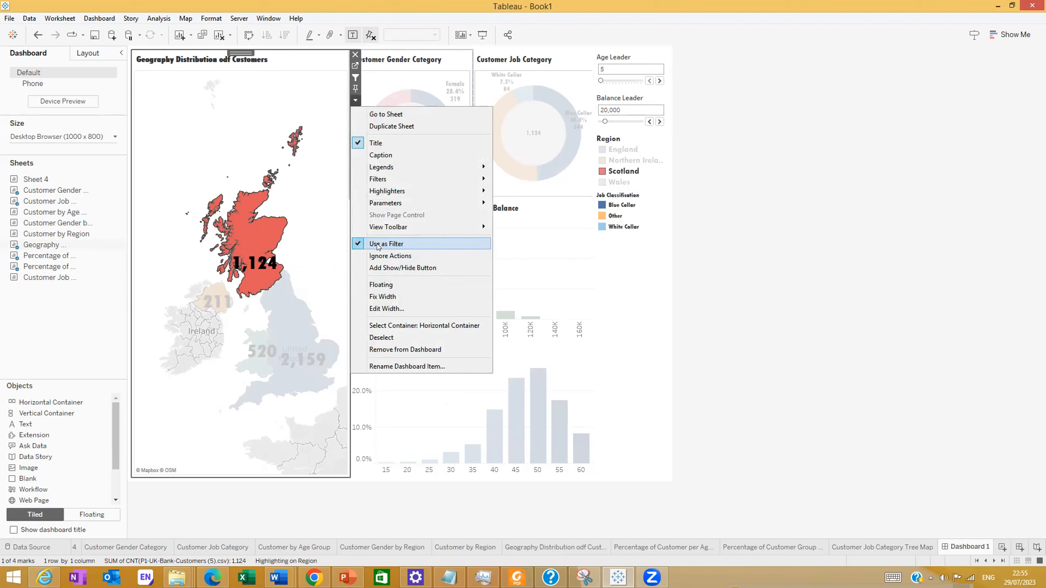
left_click(361, 245)
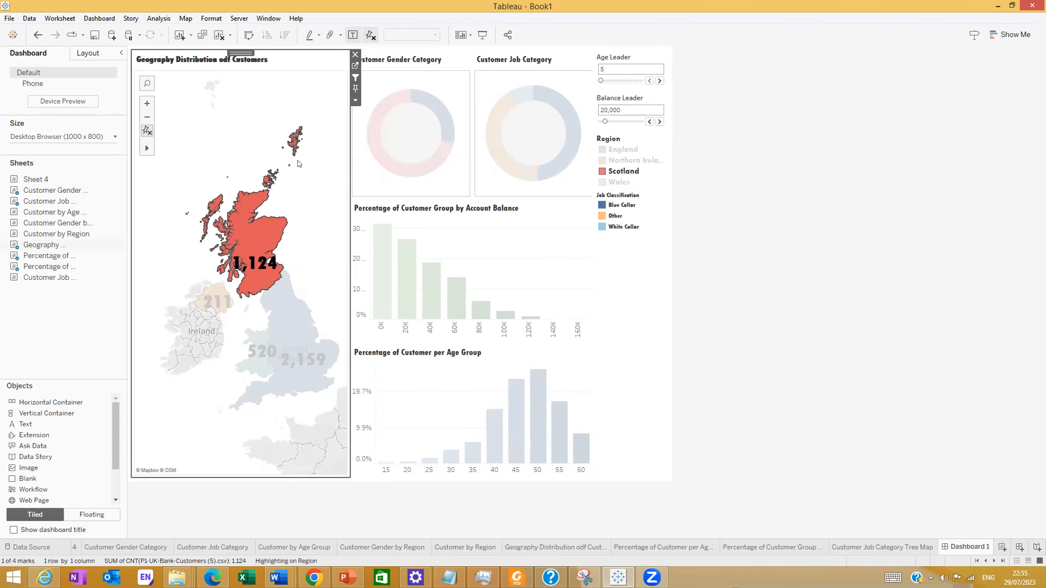
left_click(258, 248)
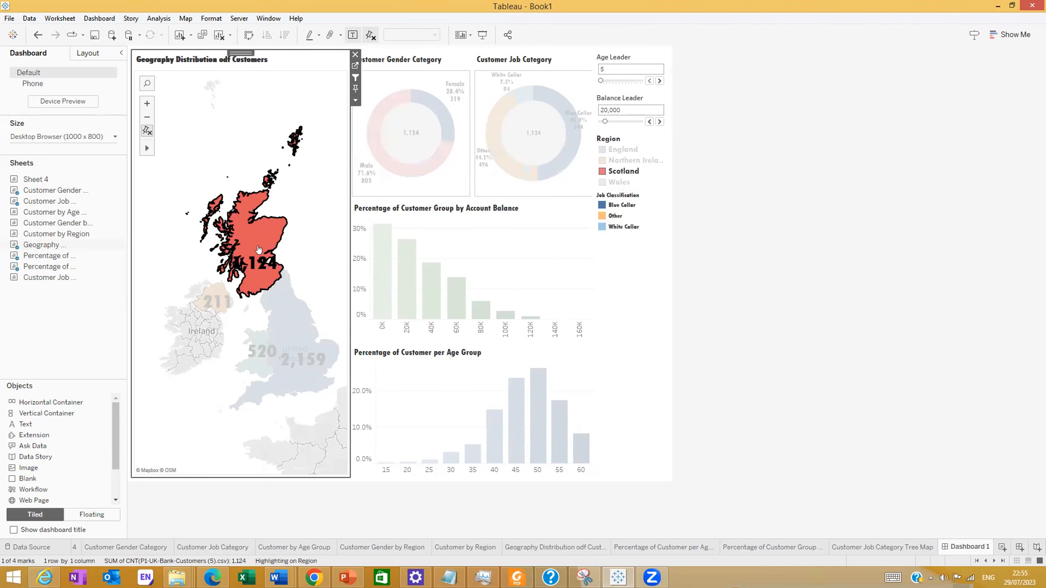
left_click(273, 327)
left_click(258, 269)
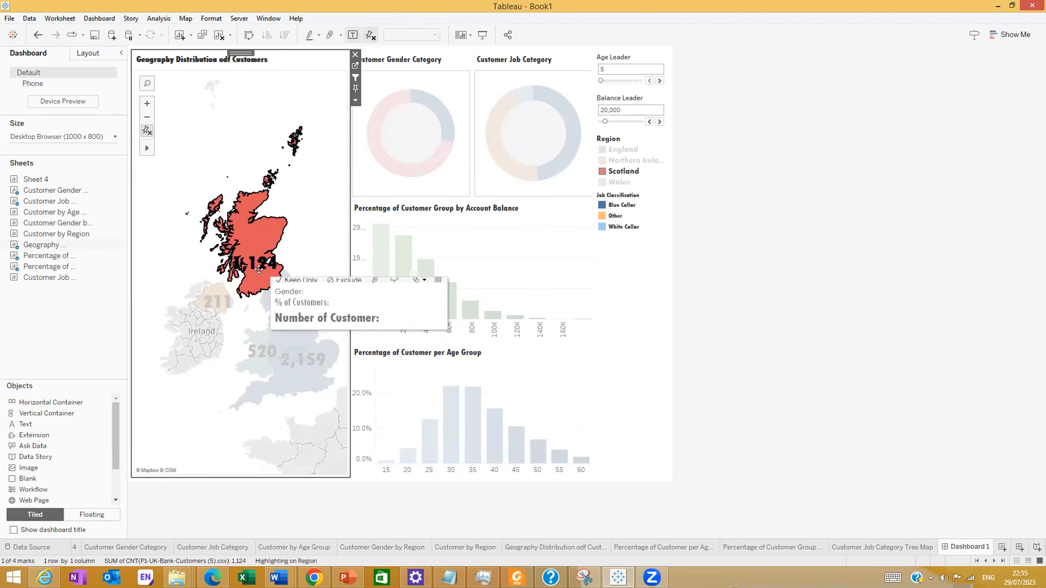
left_click(304, 352)
left_click(657, 345)
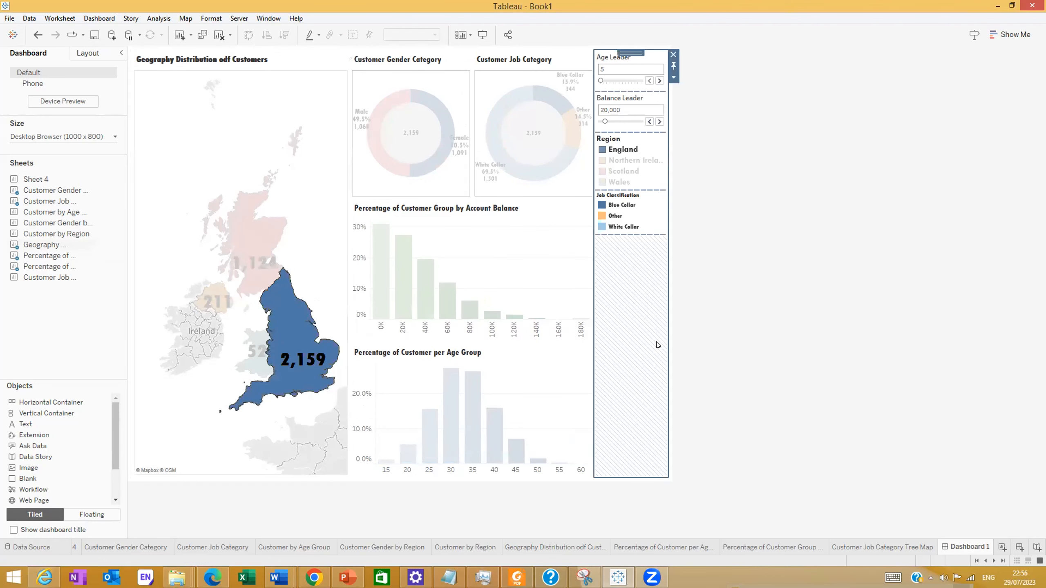
left_click(875, 377)
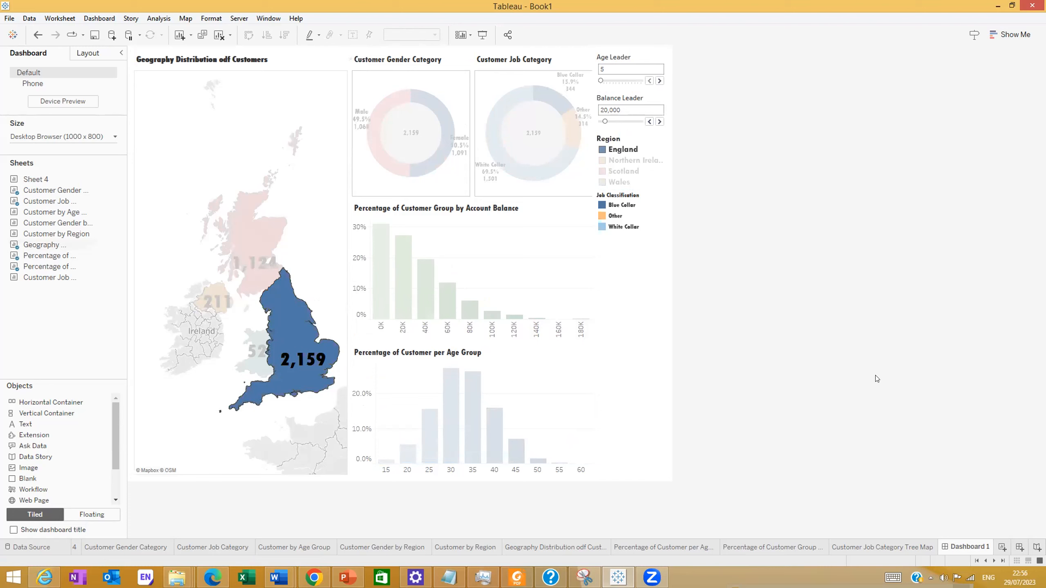
left_click(249, 249)
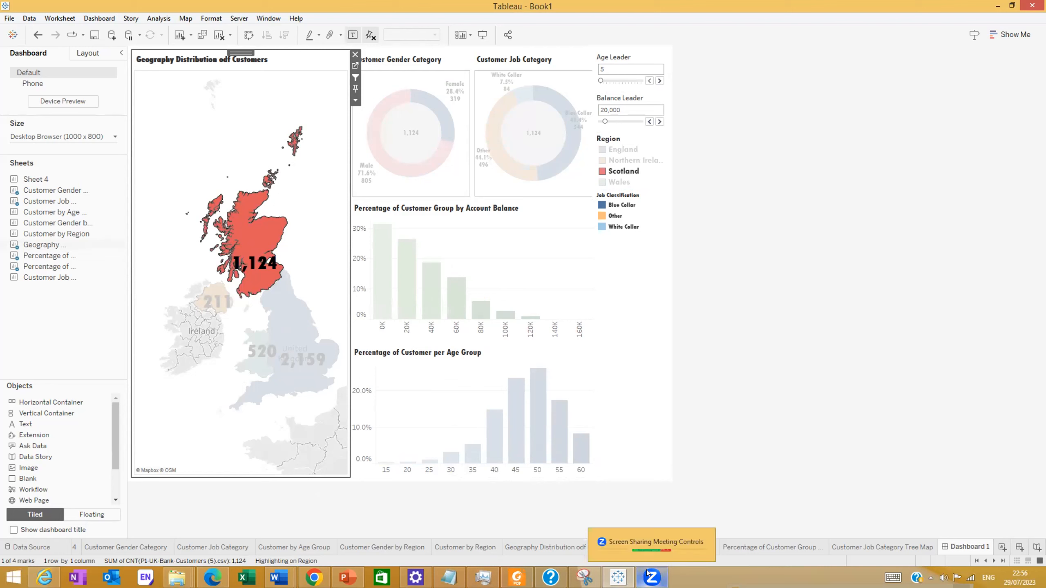
mouse_move(618, 577)
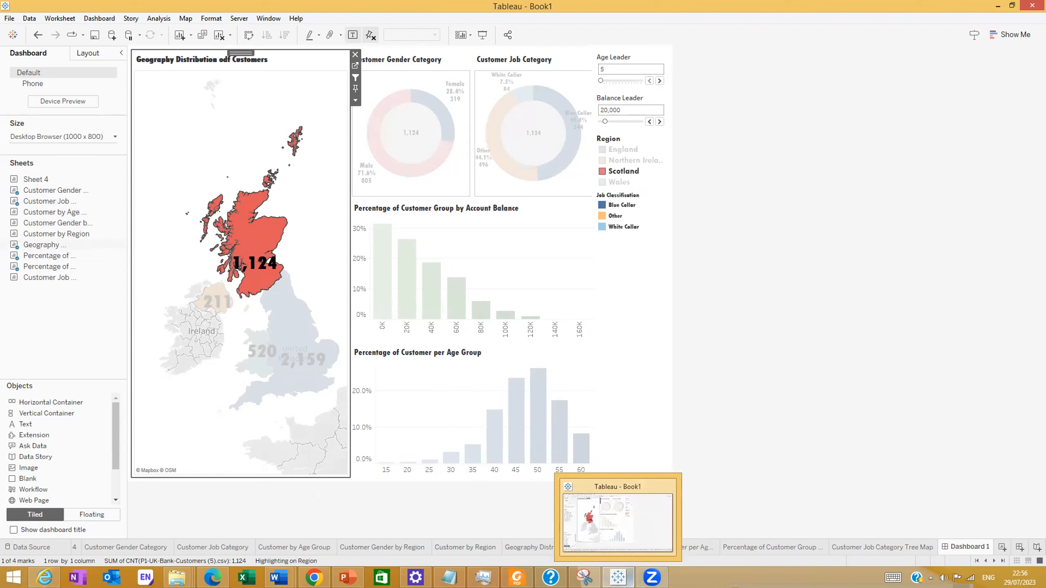
left_click(651, 577)
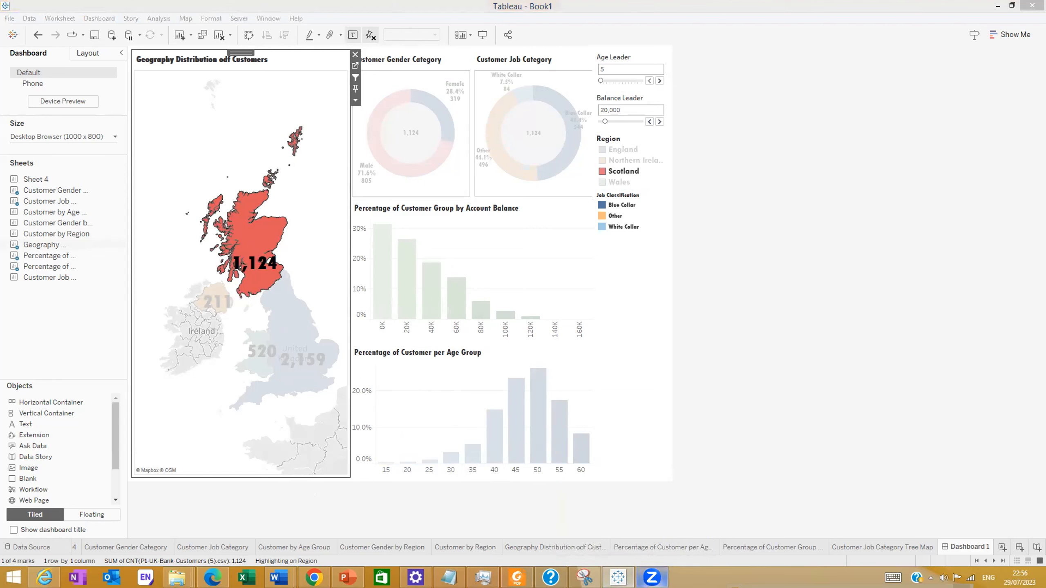
mouse_move(653, 577)
left_click(617, 576)
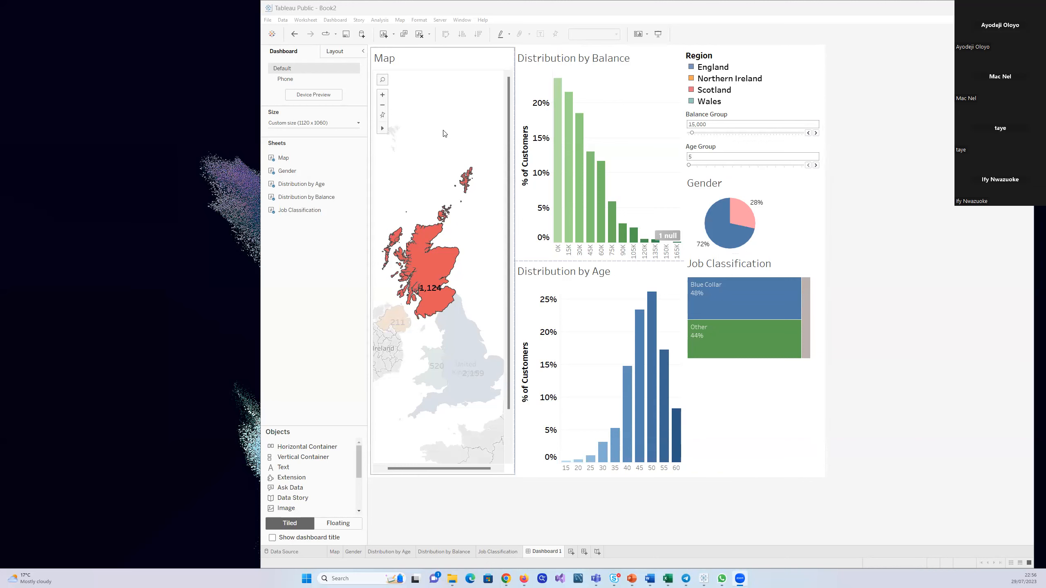
In Book2, clear the Scotland selection on the map and use the Distribution by Balance and Distribution by Age charts as filters
left_click(438, 149)
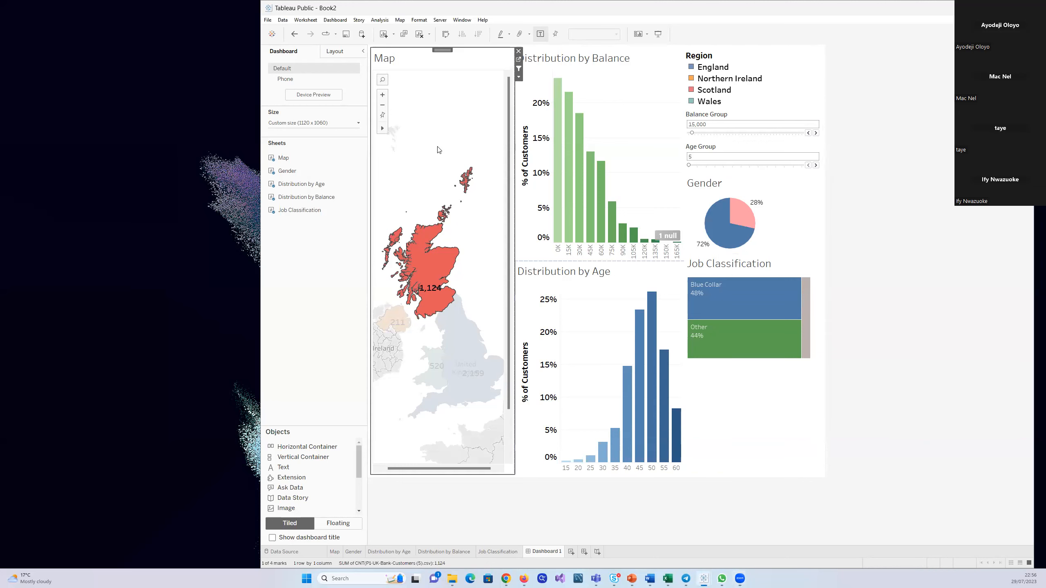
left_click(433, 244)
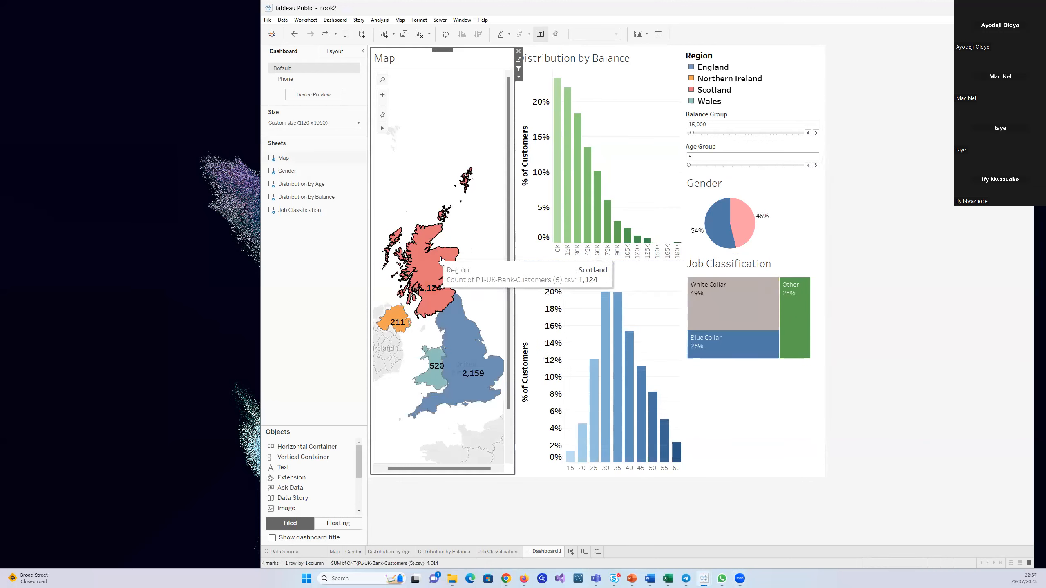
left_click(615, 79)
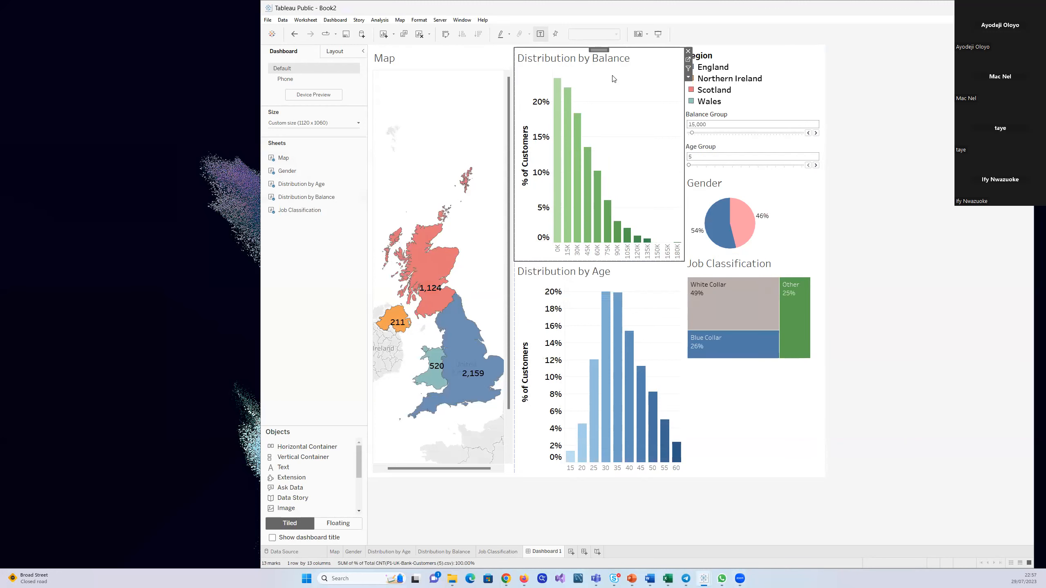
left_click(688, 77)
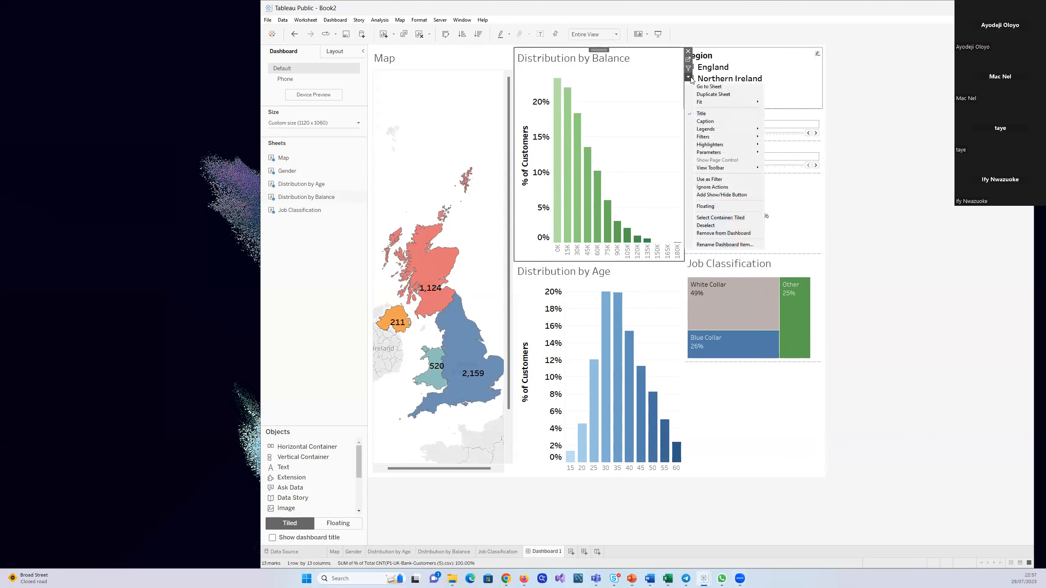
left_click(720, 180)
left_click(652, 281)
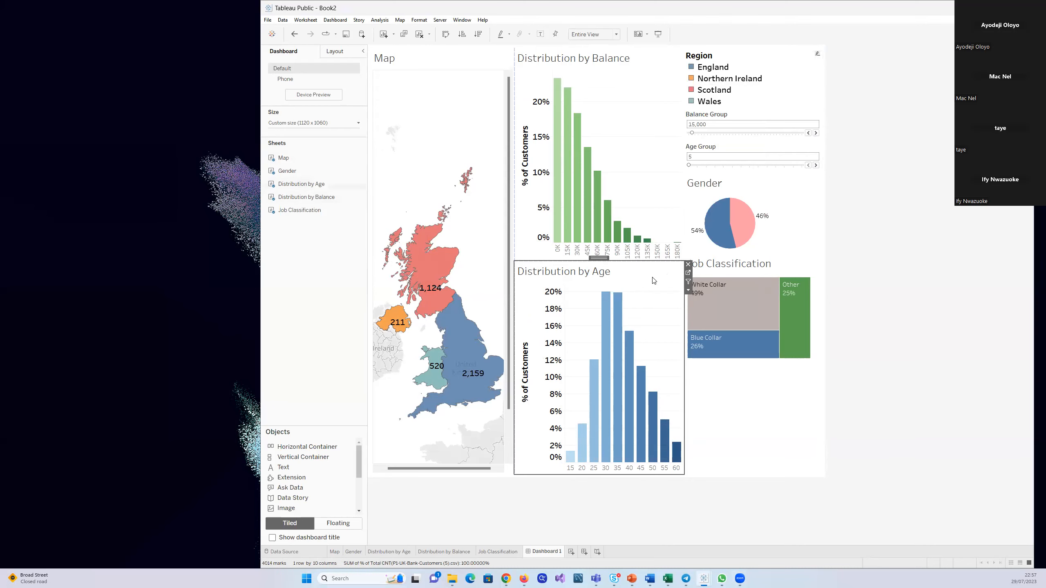
left_click(688, 290)
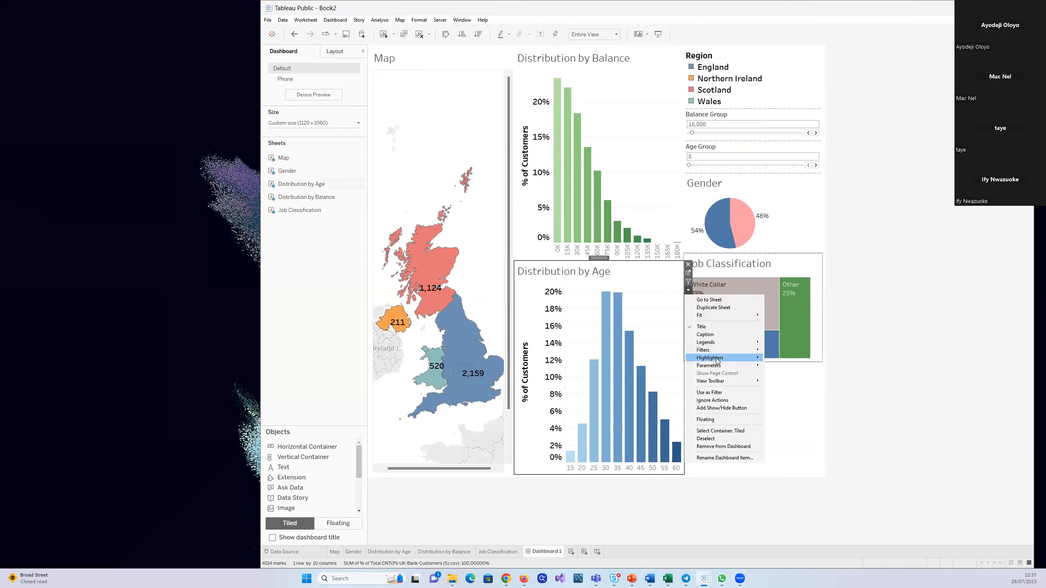
left_click(718, 393)
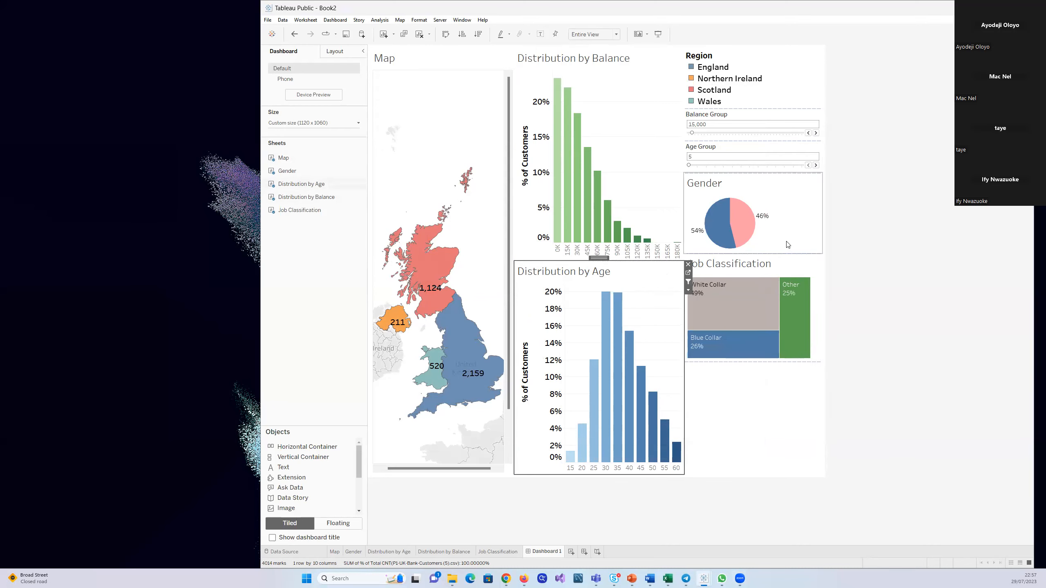
Use the Job Classification and Gender charts as filters for the rest of the dashboard
left_click(792, 270)
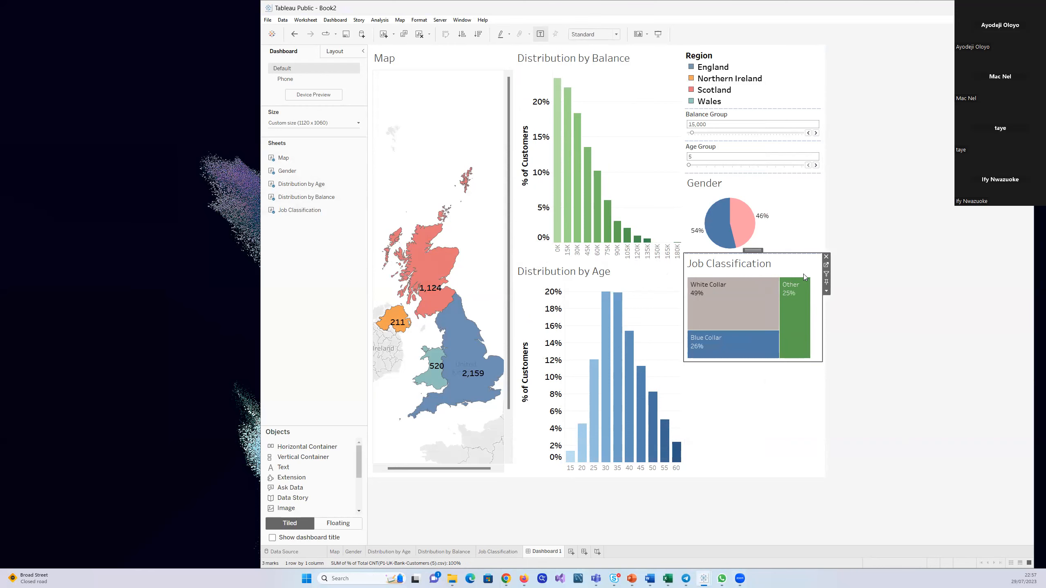
left_click(827, 292)
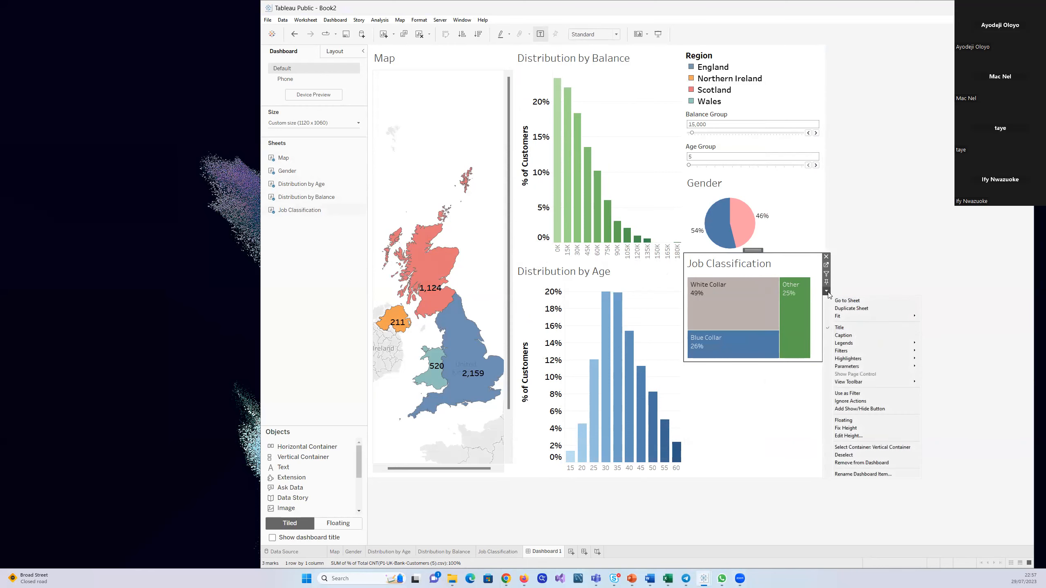
left_click(852, 394)
left_click(788, 210)
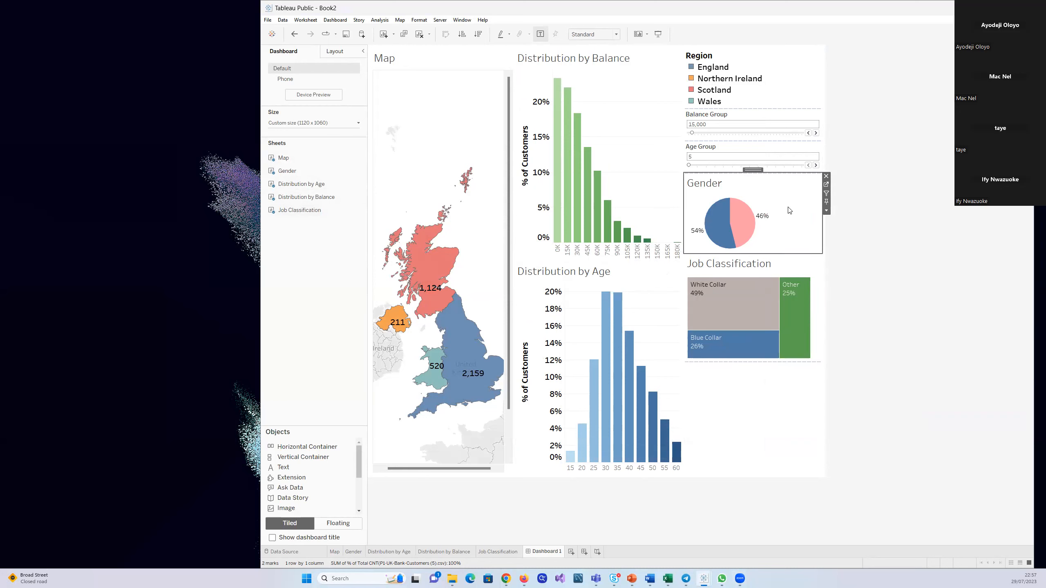
left_click(826, 210)
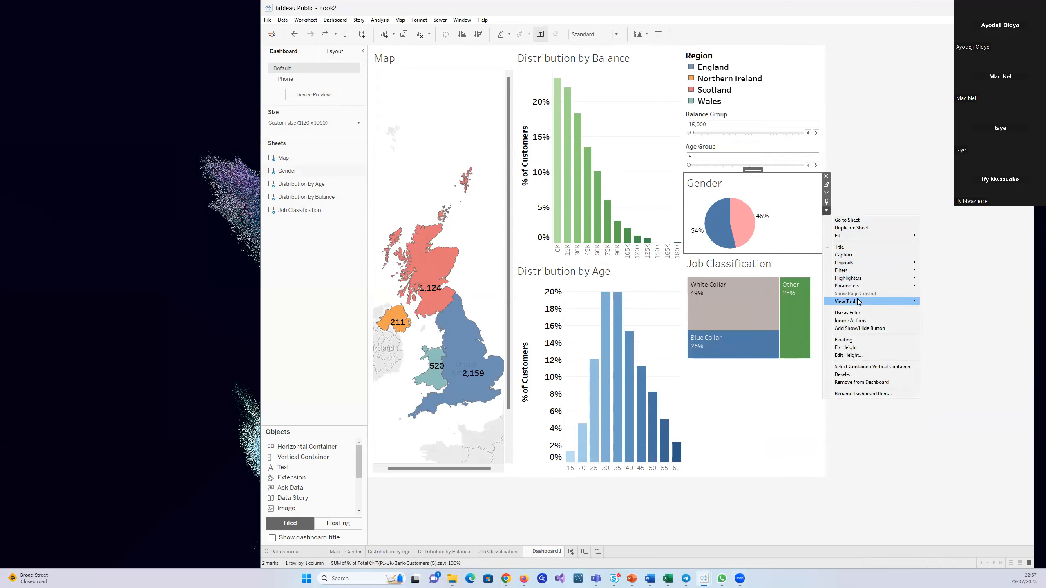
left_click(856, 313)
left_click(800, 422)
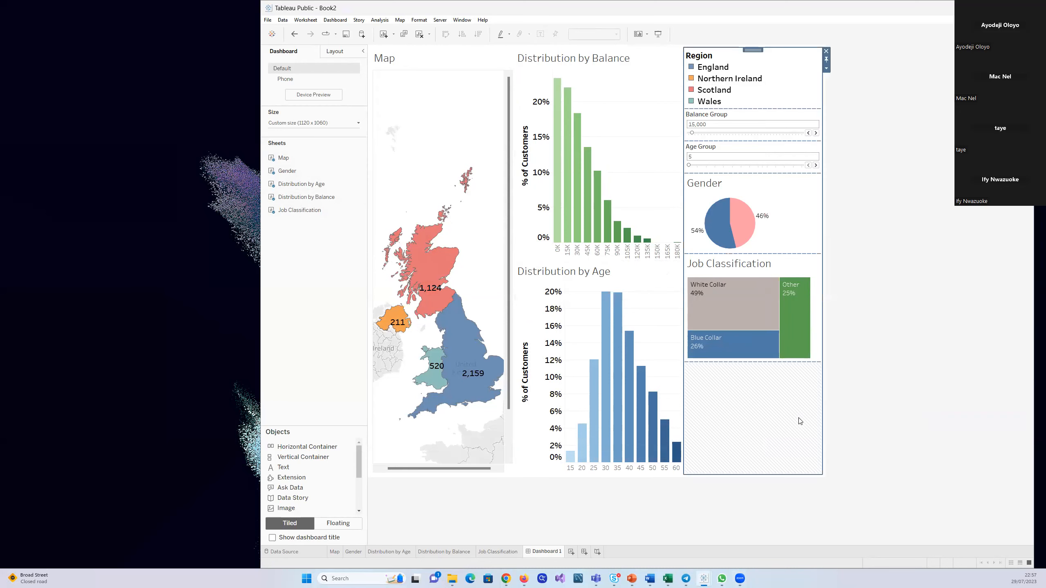
left_click(887, 333)
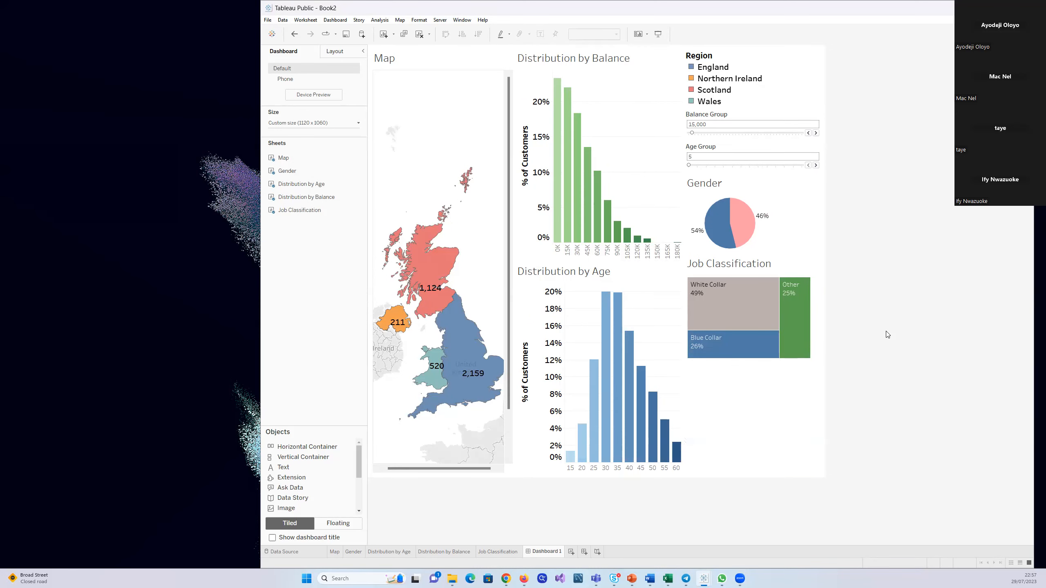
Filter the dashboard by Male, inspect the map regions and job classes, and add White Collar as a second filter
mouse_move(743, 232)
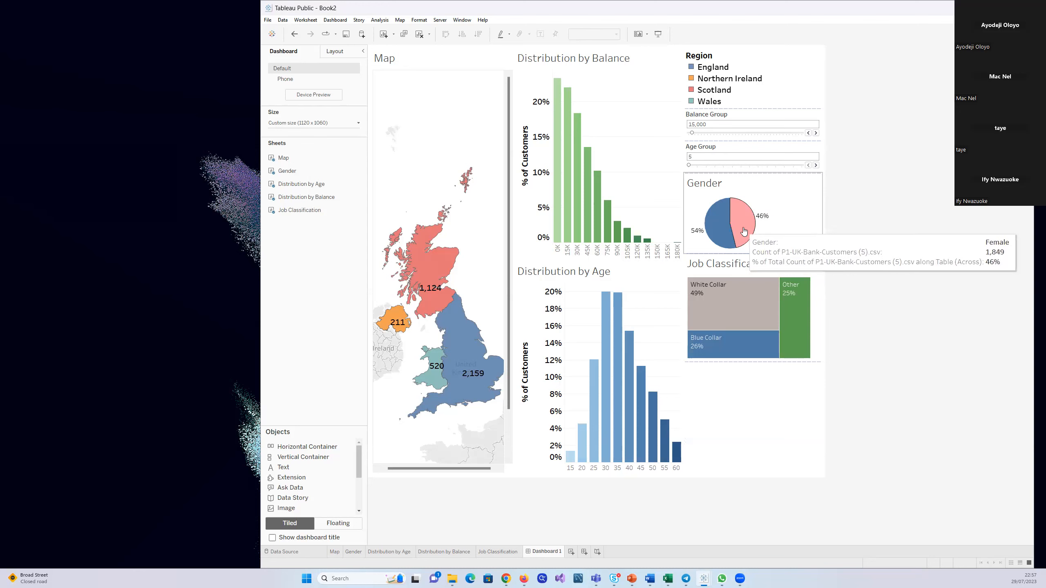
left_click(721, 237)
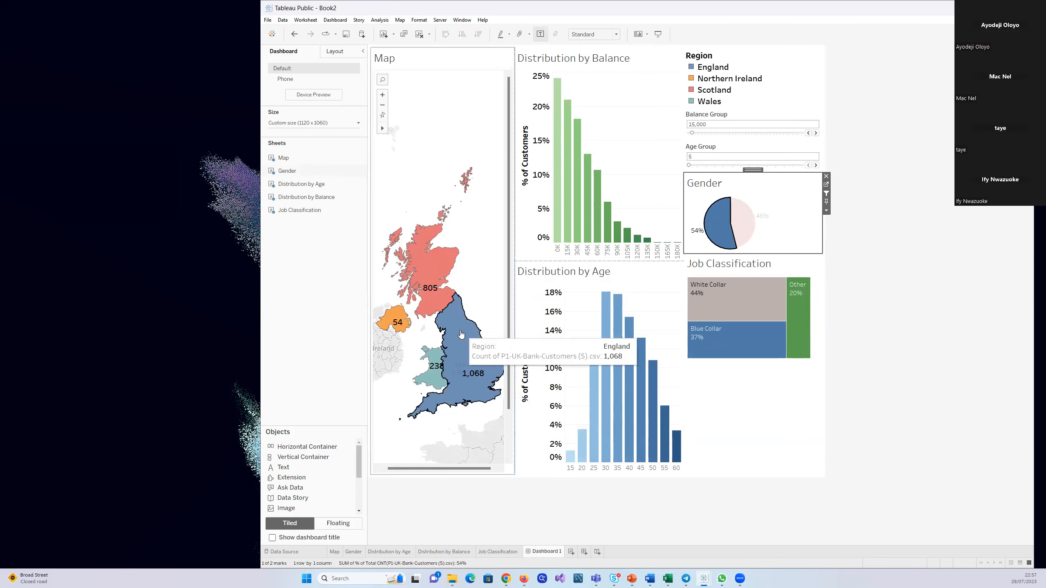
mouse_move(440, 285)
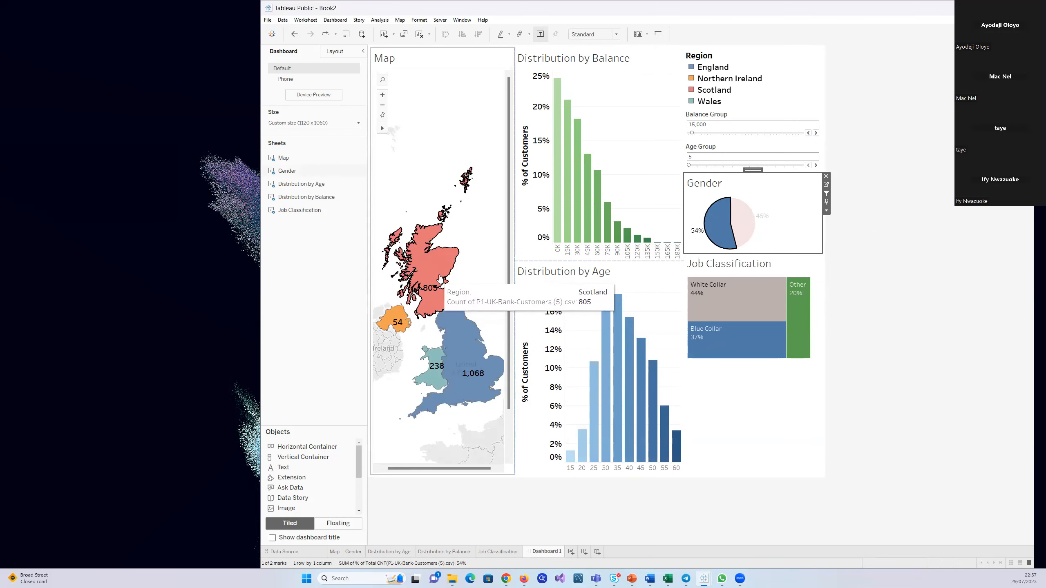
mouse_move(470, 374)
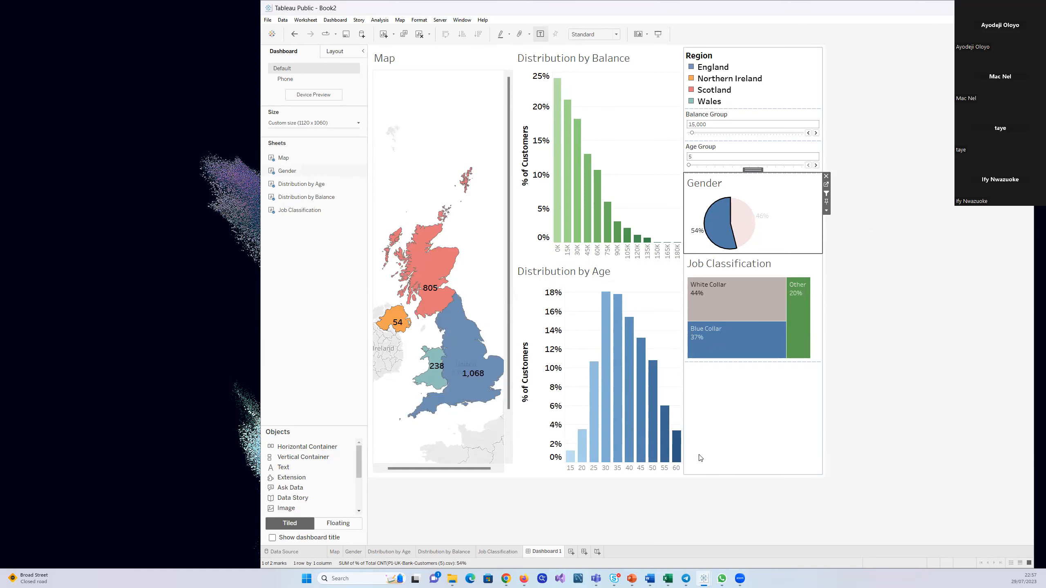
mouse_move(754, 346)
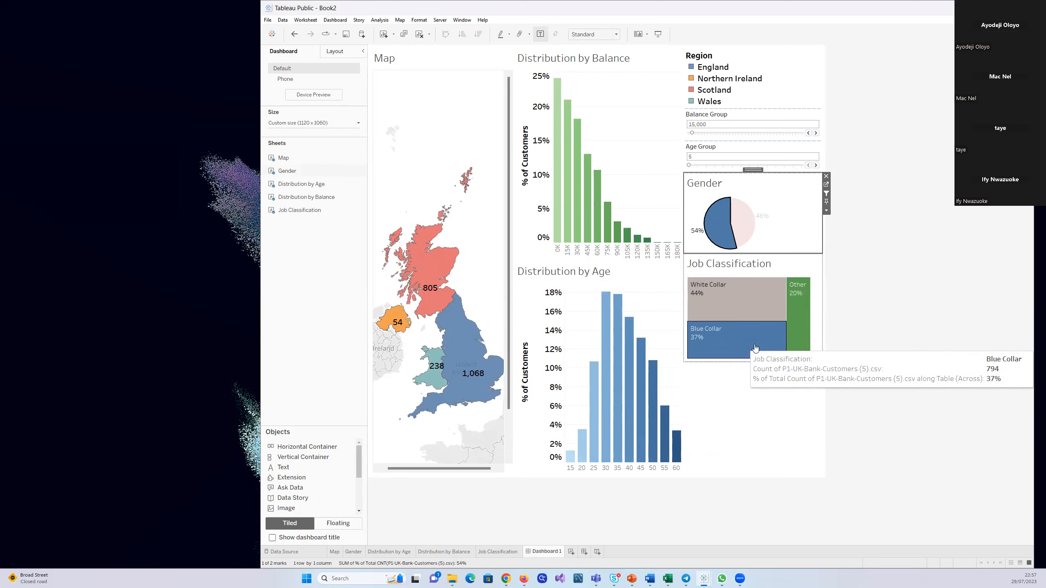
left_click(739, 300)
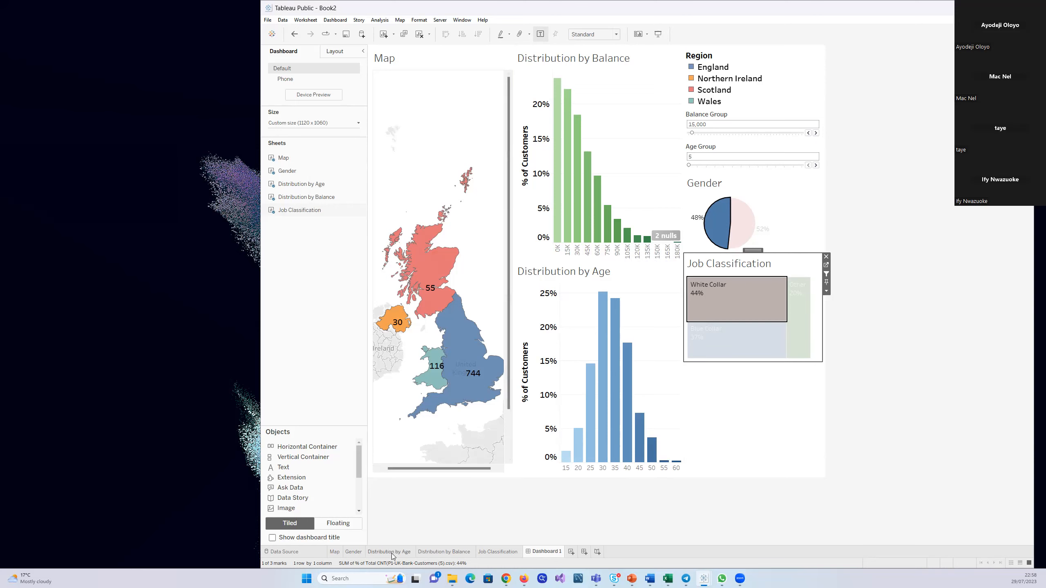
Hide the nulls indicator on the Distribution by Balance sheet and return to Dashboard 1
left_click(450, 551)
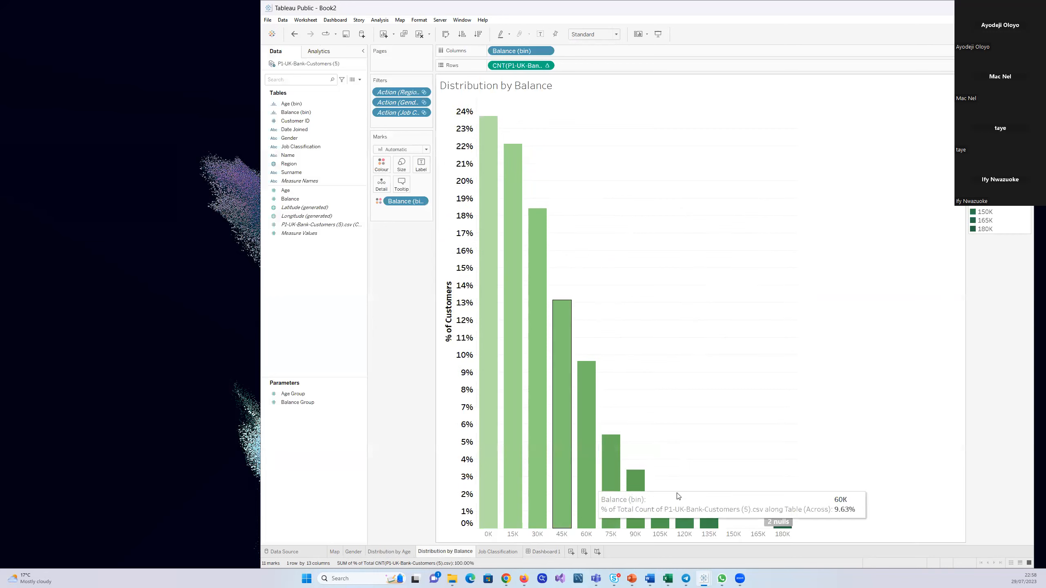
right_click(782, 524)
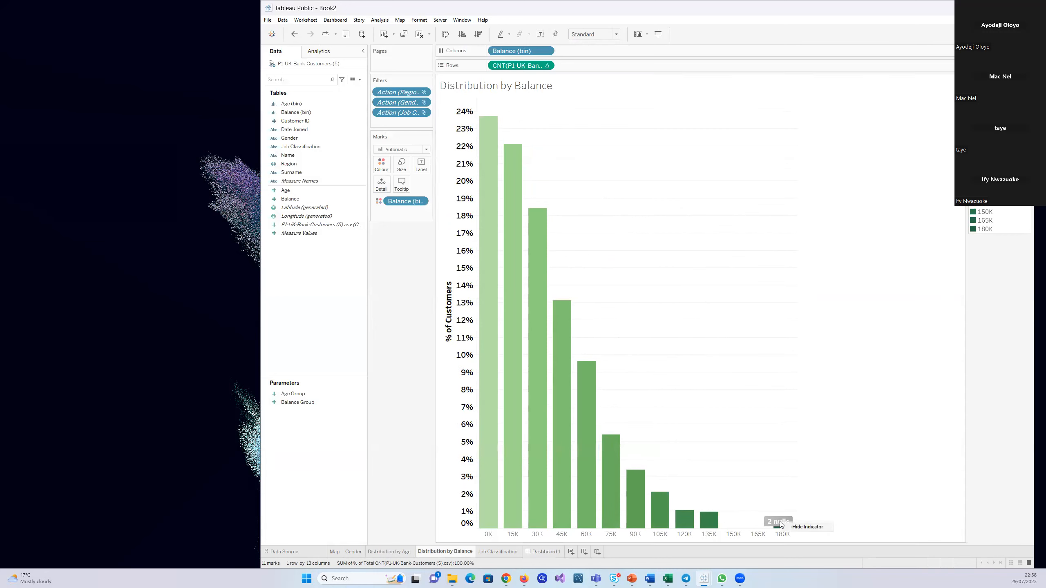
left_click(805, 527)
left_click(541, 551)
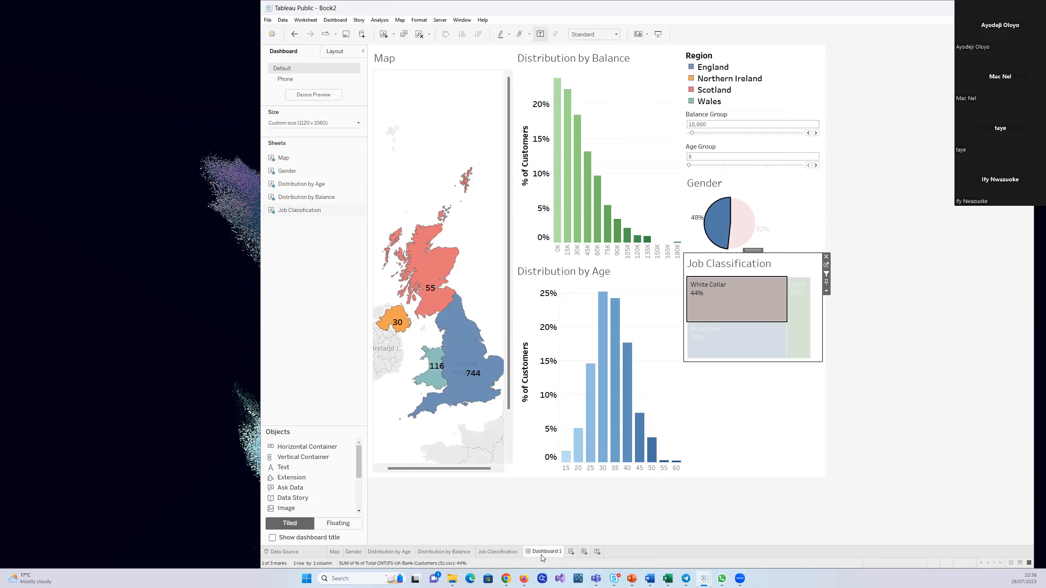
left_click(780, 457)
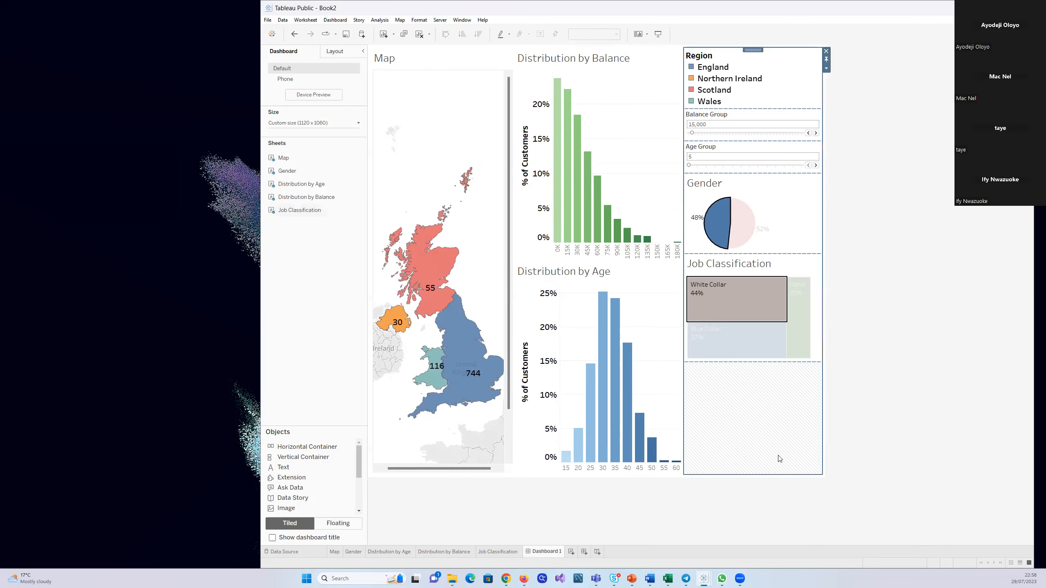
left_click(877, 371)
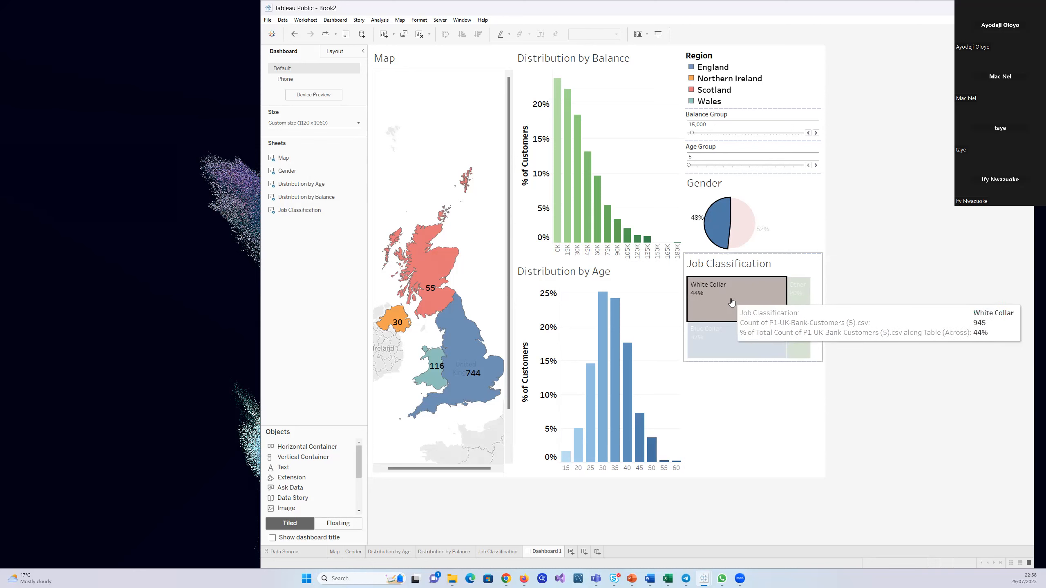
Clear the White Collar and Male selections so the dashboard is unfiltered, and inspect the White Collar segment
left_click(715, 223)
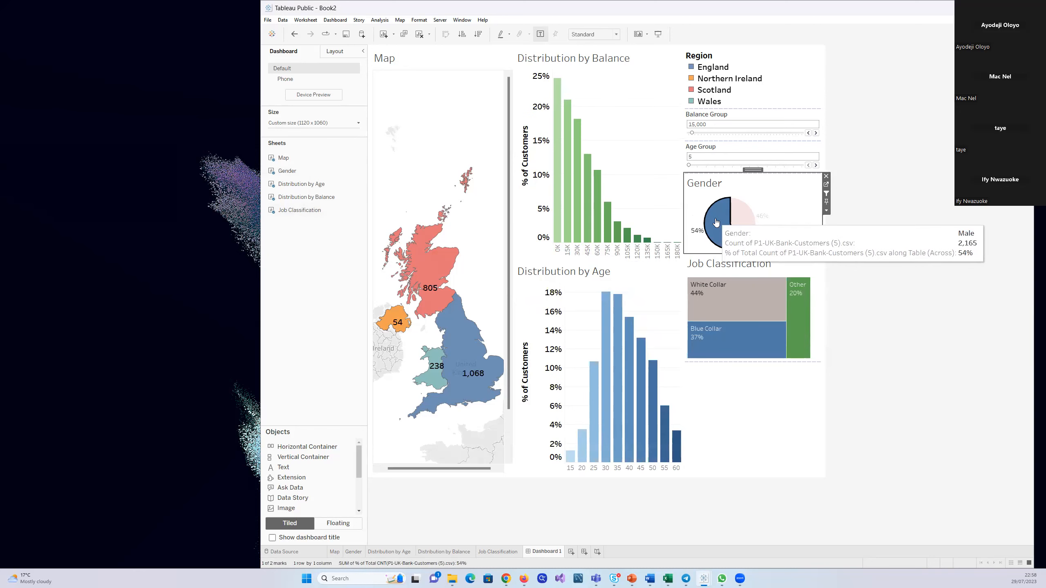
left_click(715, 223)
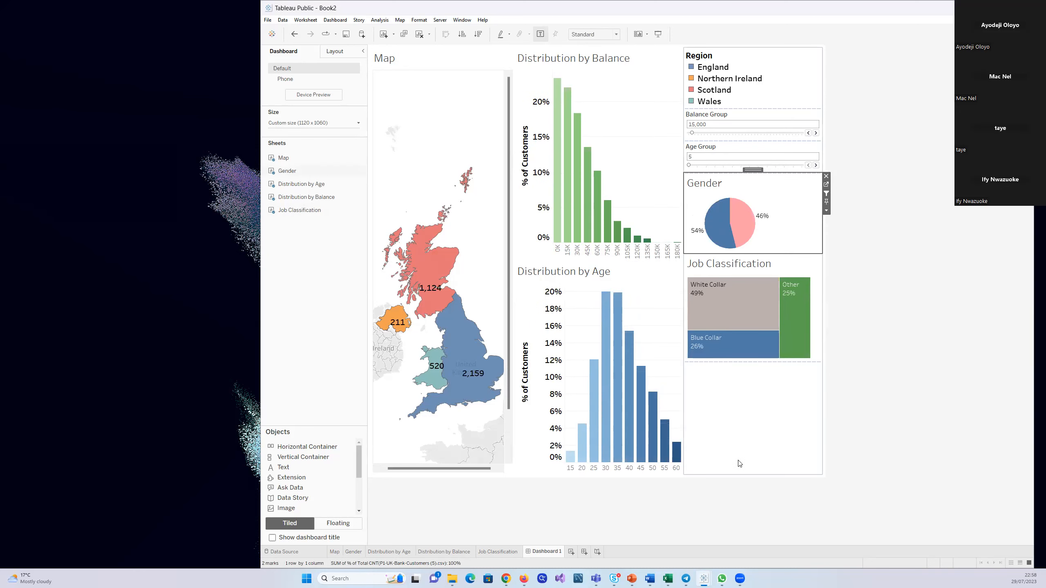
mouse_move(754, 300)
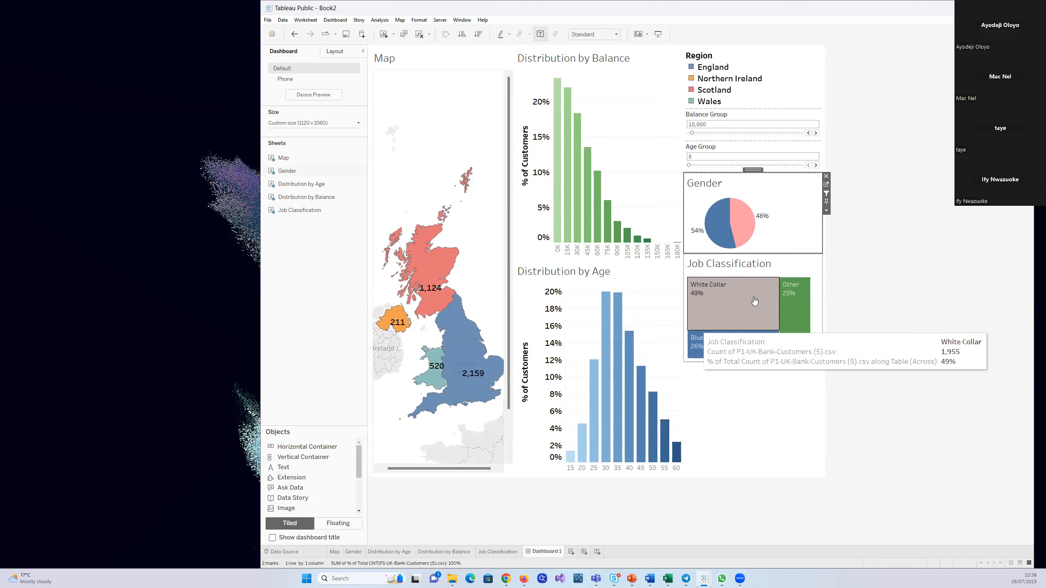
left_click(846, 293)
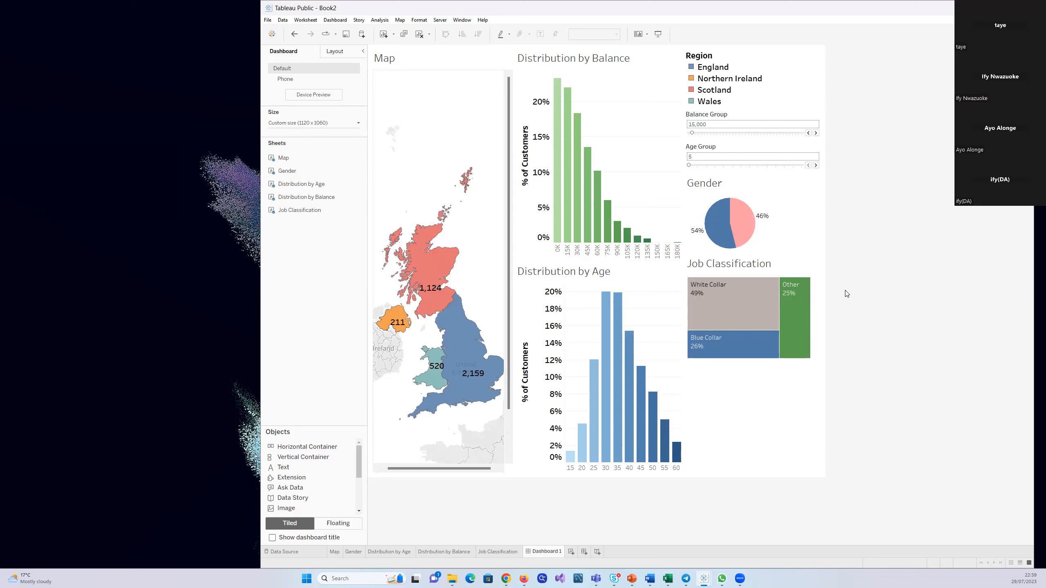
Filter the dashboard by Female customers, England on the map, and the 35 age group to compare the remaining charts
left_click(752, 239)
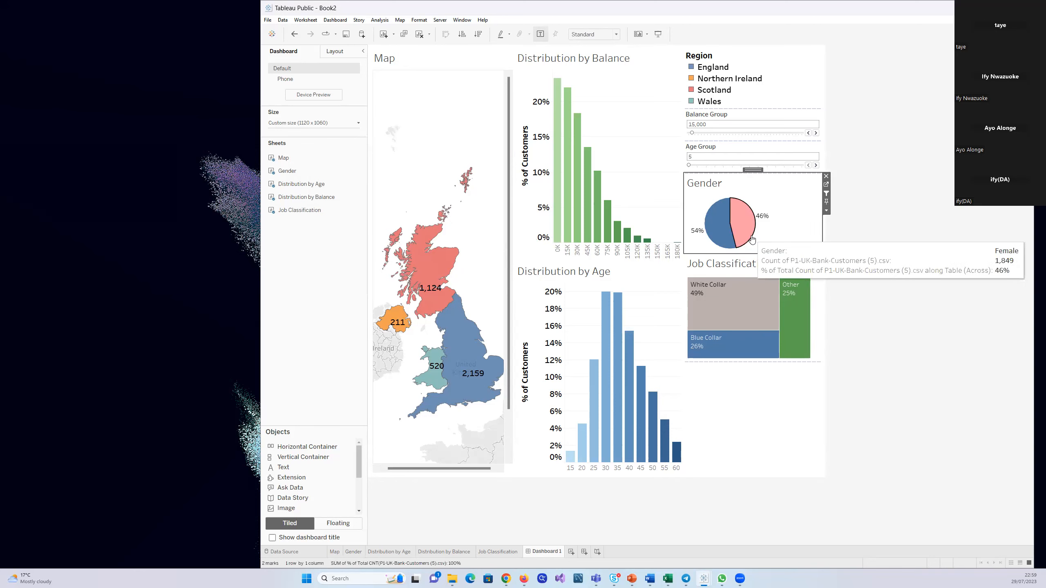
left_click(752, 239)
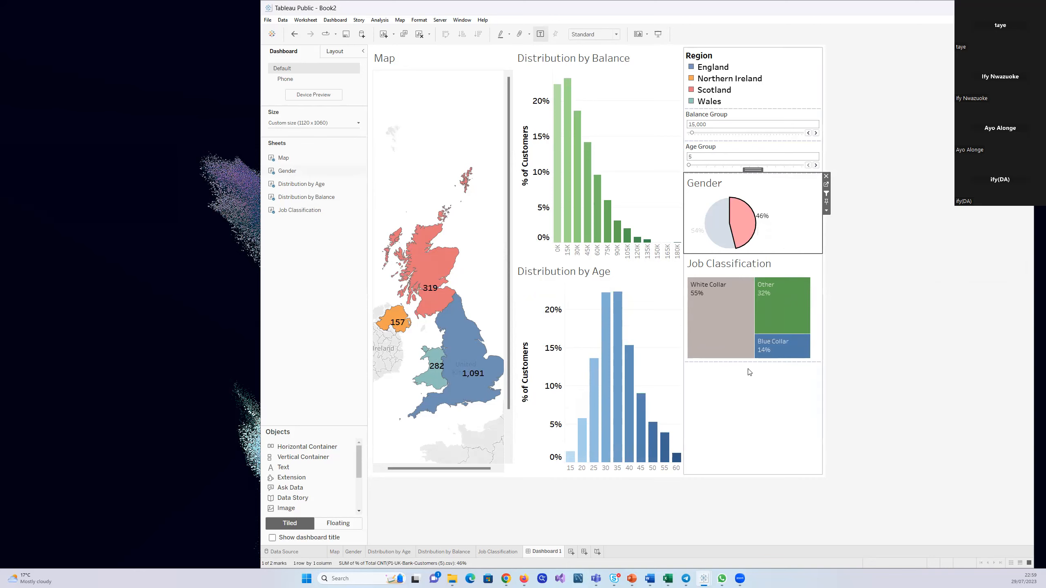
left_click(471, 370)
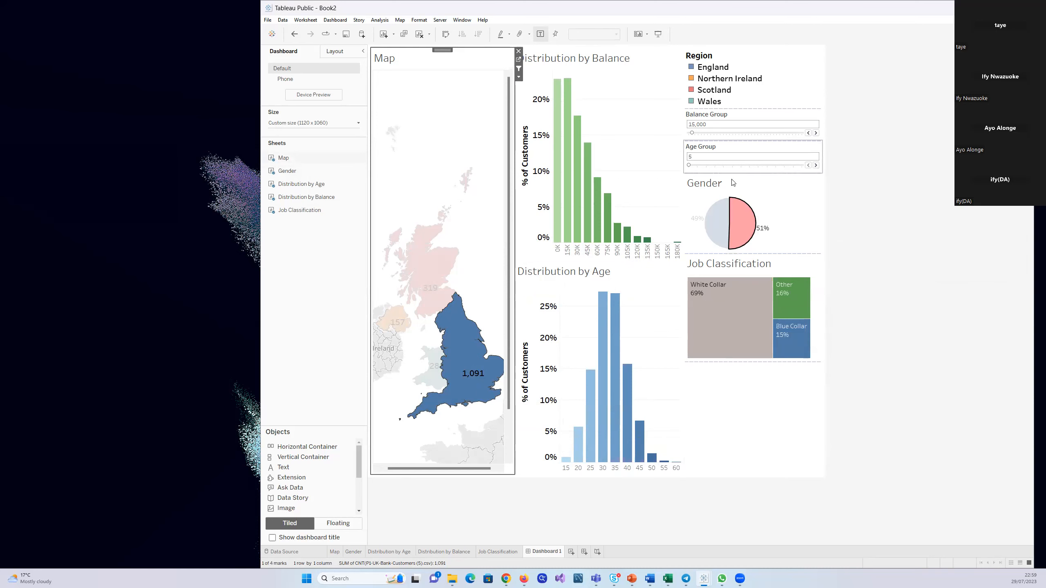
left_click(613, 453)
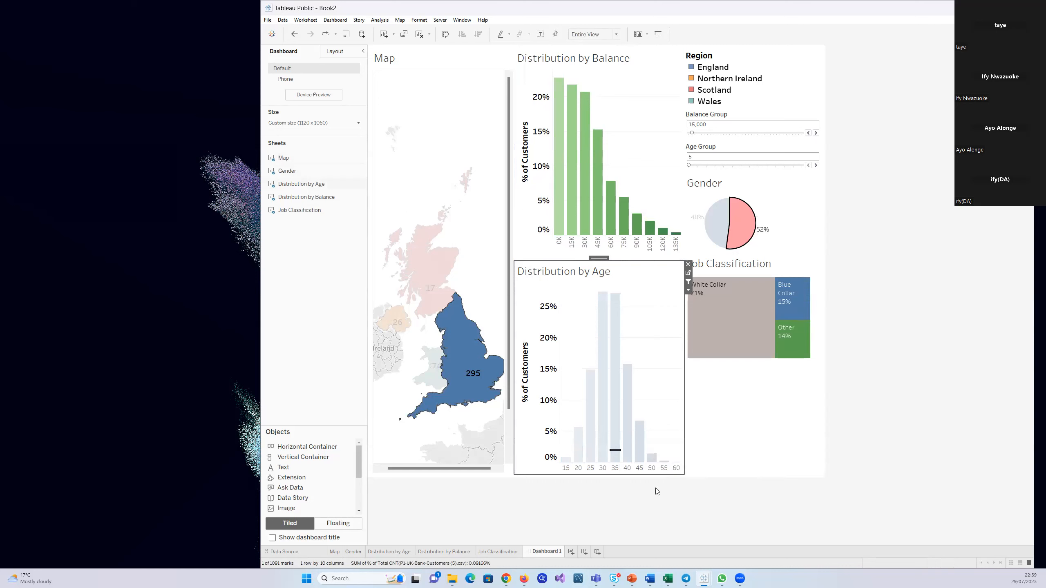
left_click(615, 467)
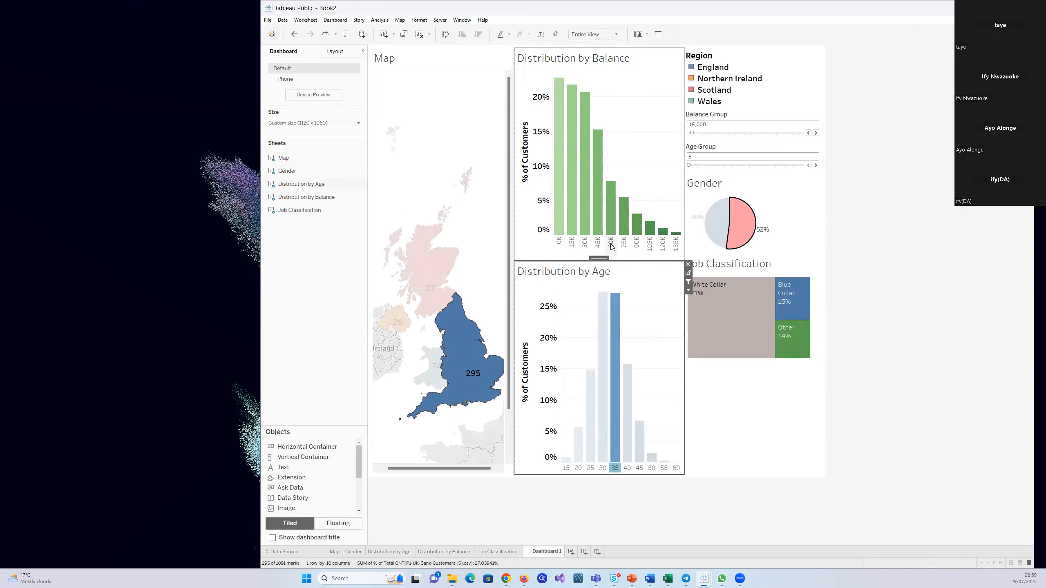
Inspect the 60K bar in the Distribution by Balance chart under the current filters
mouse_move(611, 235)
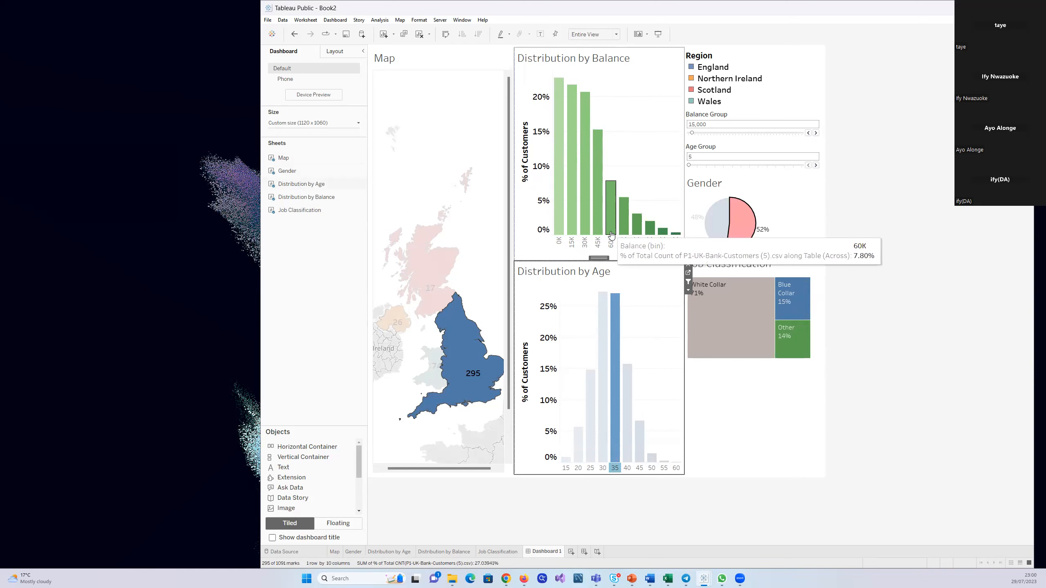
left_click(611, 233)
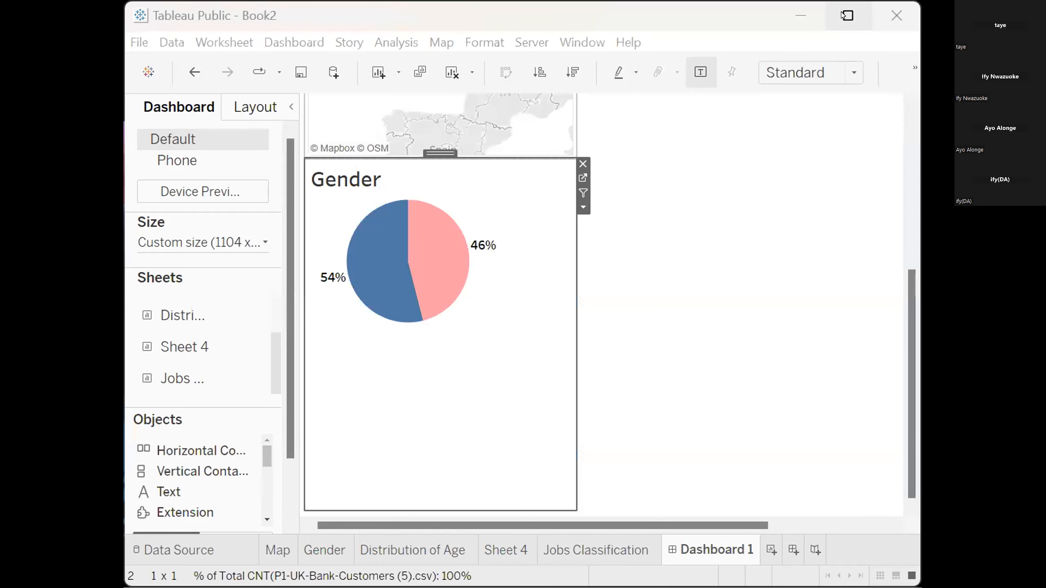
Maximize the other Book2 workbook window and remove the Map and Gender sheets from Dashboard 1
left_click(843, 15)
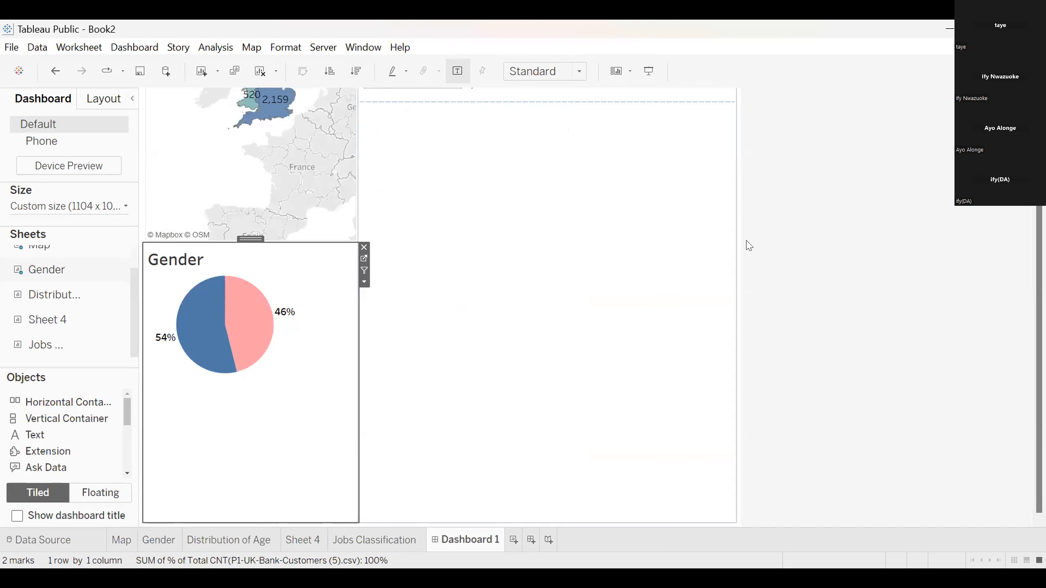
left_click_drag(1038, 200, 1039, 106)
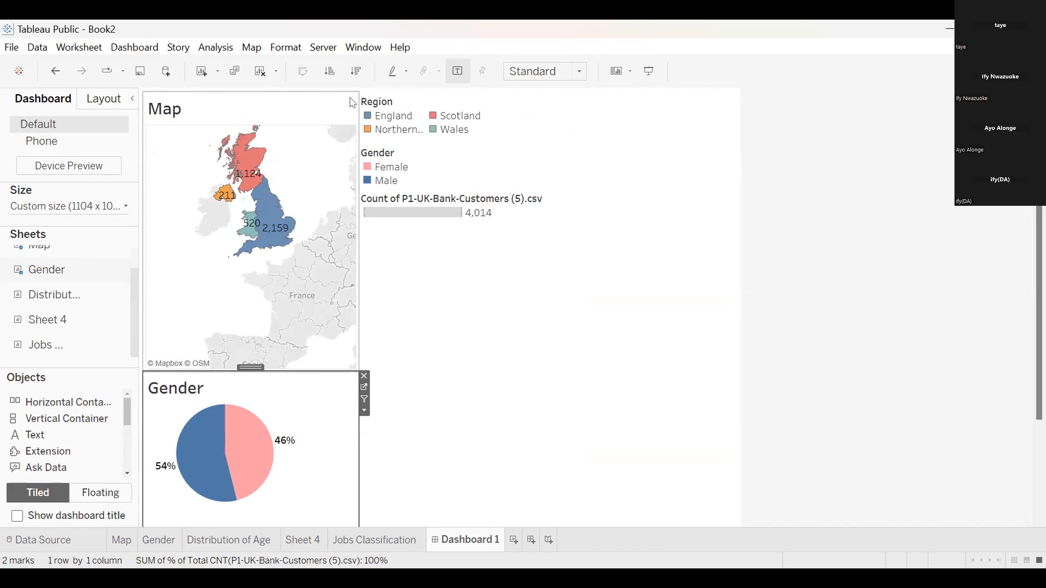
left_click(324, 153)
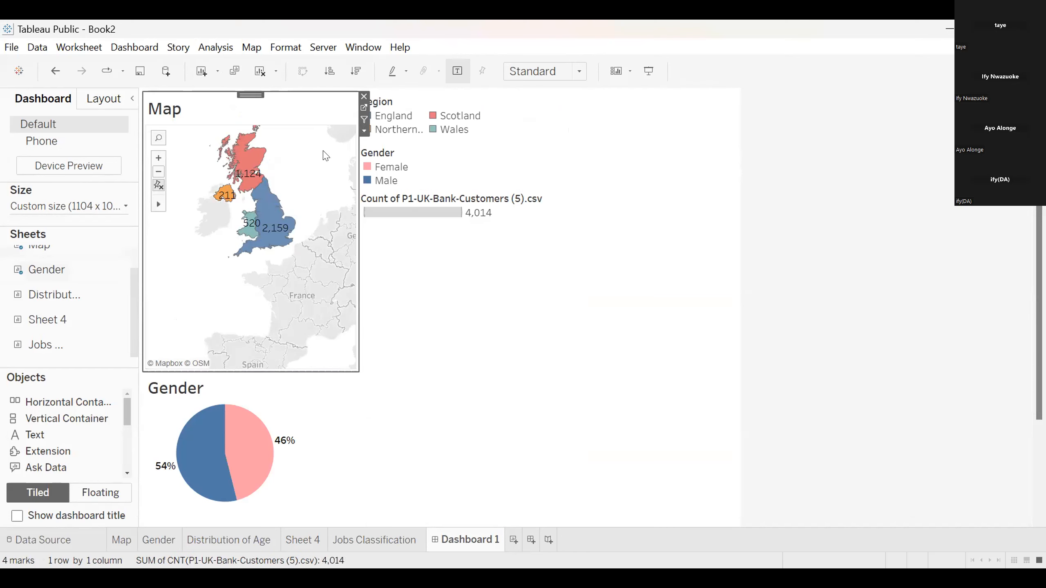
left_click(365, 96)
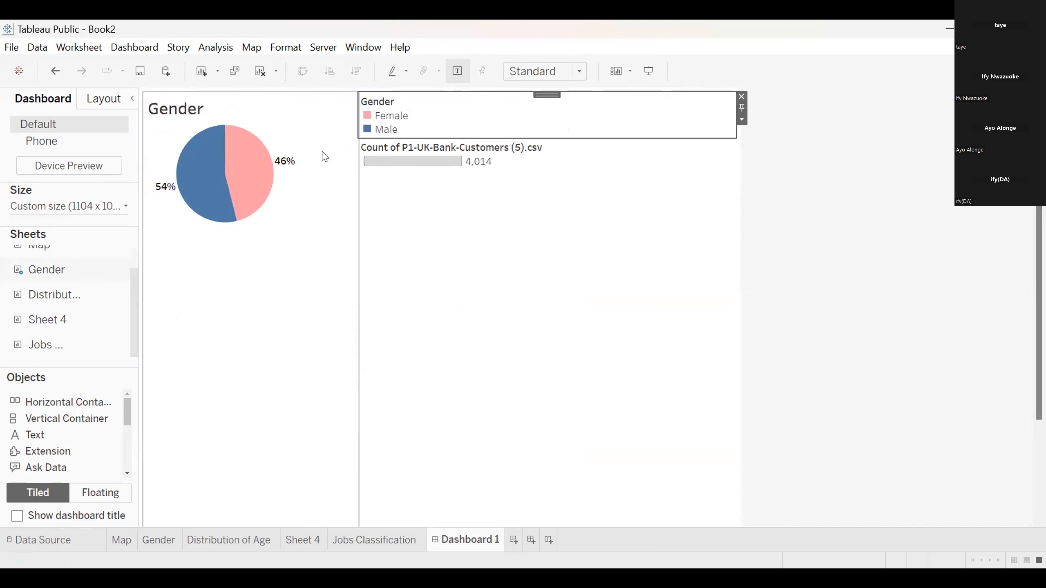
left_click(364, 97)
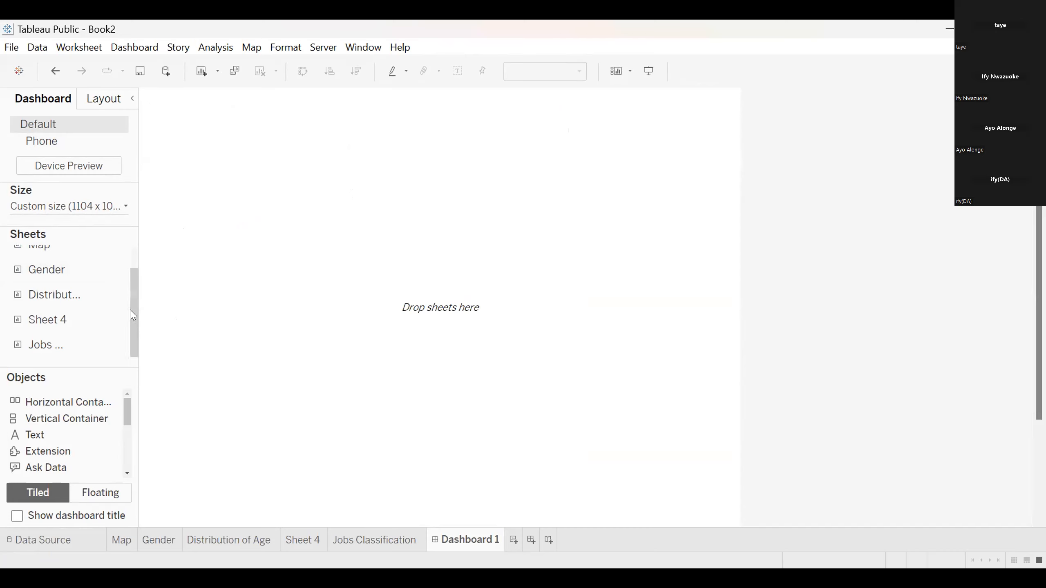
Open the Map sheet and reduce the width and height of its map view to a small frame around the UK
scroll(134, 288, "up", 1)
mouse_move(58, 258)
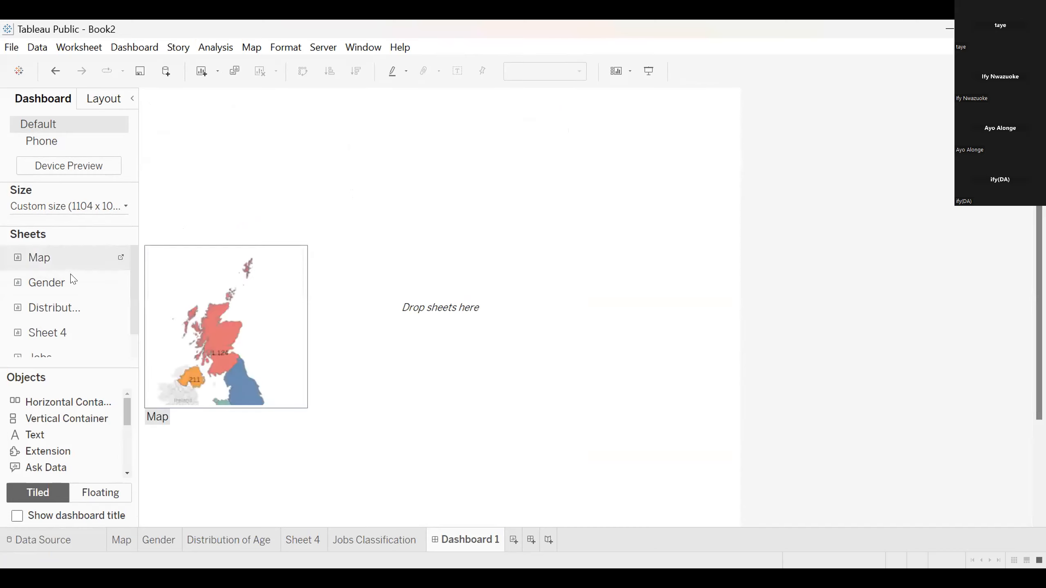
left_click(119, 540)
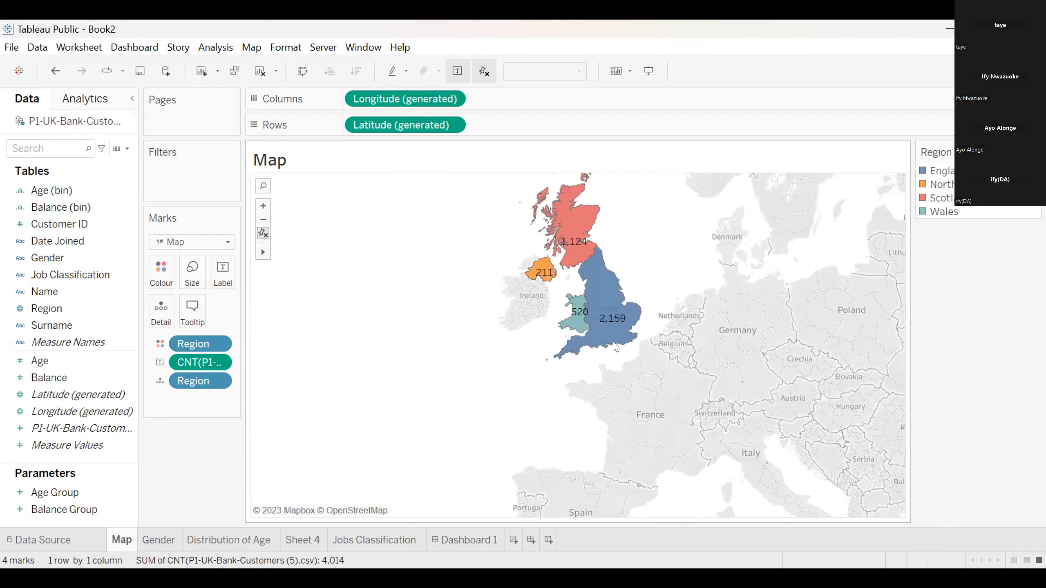
mouse_move(598, 296)
mouse_move(264, 252)
mouse_move(583, 279)
left_click_drag(895, 278, 405, 285)
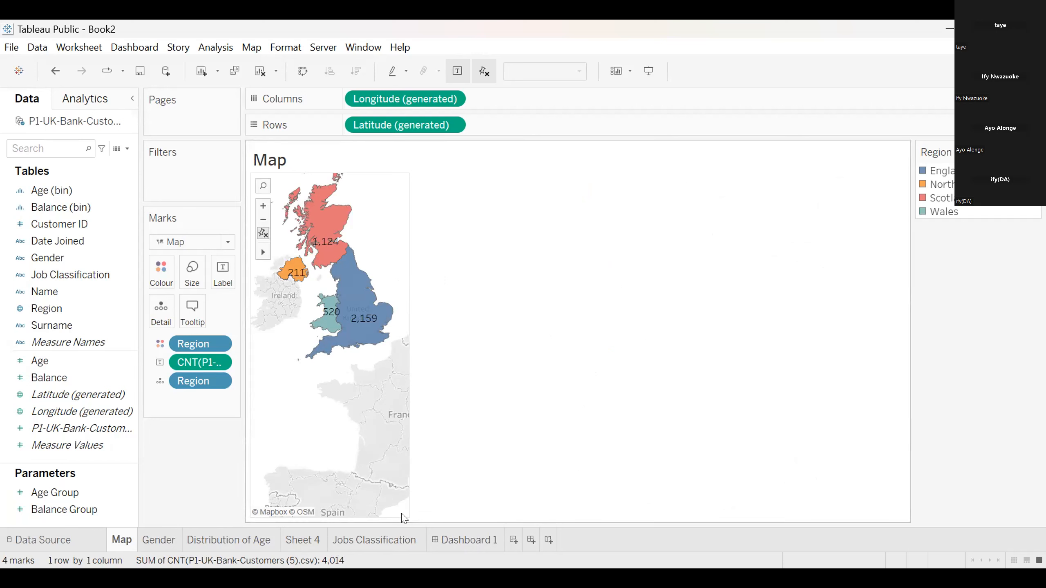
left_click_drag(398, 520, 391, 379)
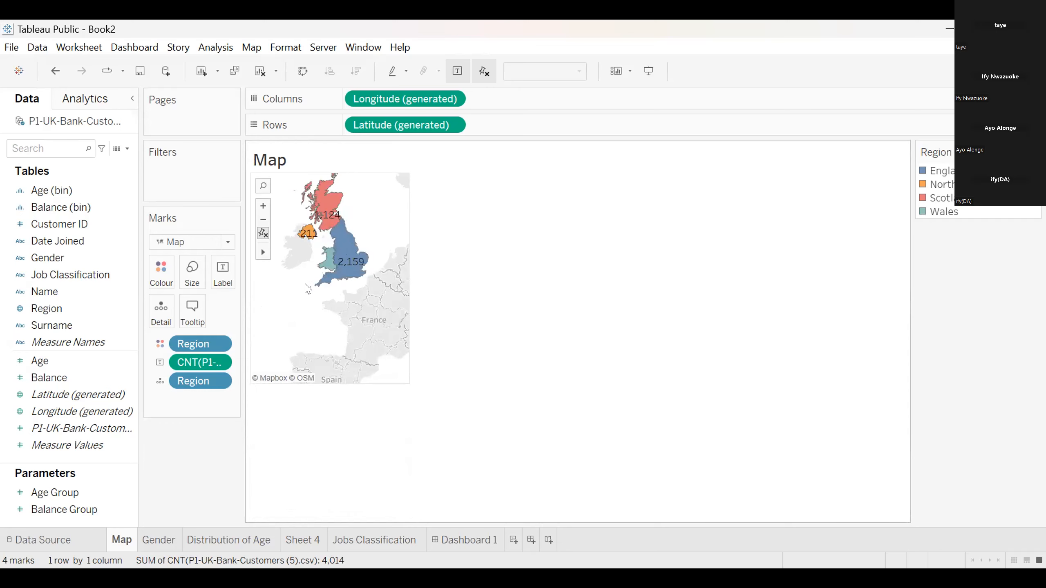
Zoom in on the map and pan it so all four UK regions fit within the reduced frame
scroll(308, 289, "up", 2)
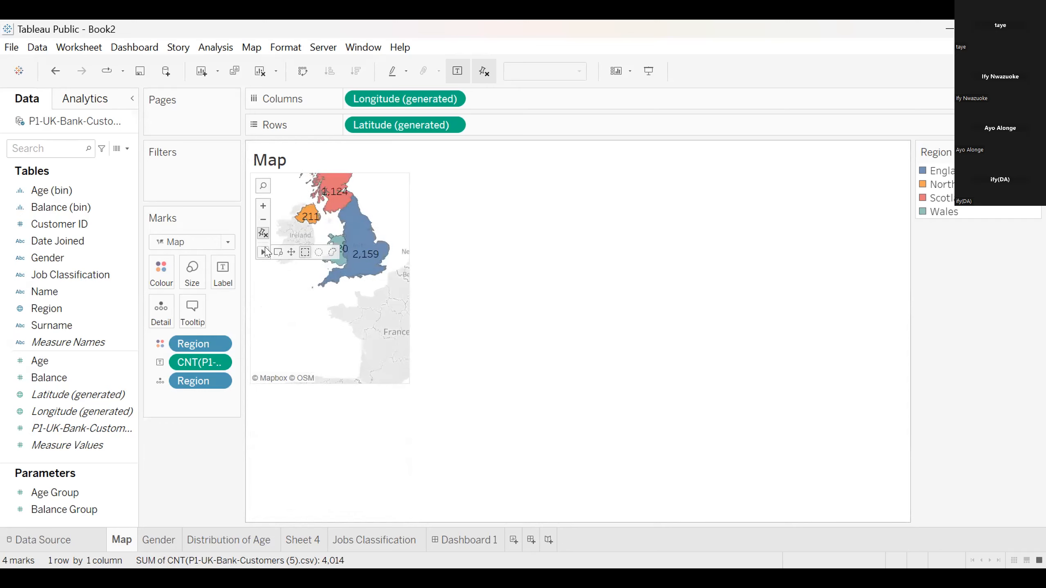
left_click(291, 252)
left_click_drag(309, 288, 293, 344)
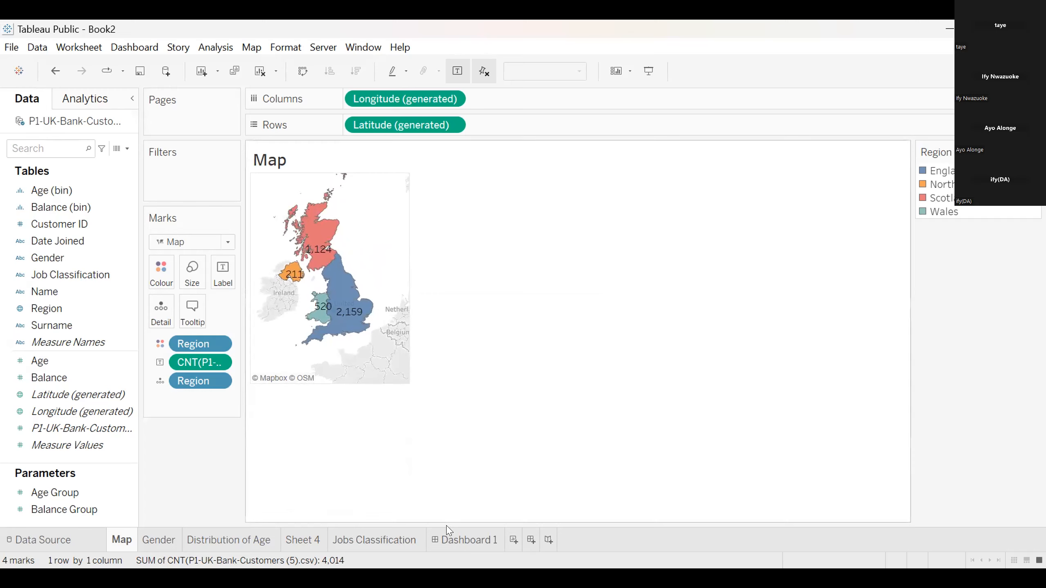
Return to Dashboard 1 and place the Map sheet on the empty canvas
left_click(471, 542)
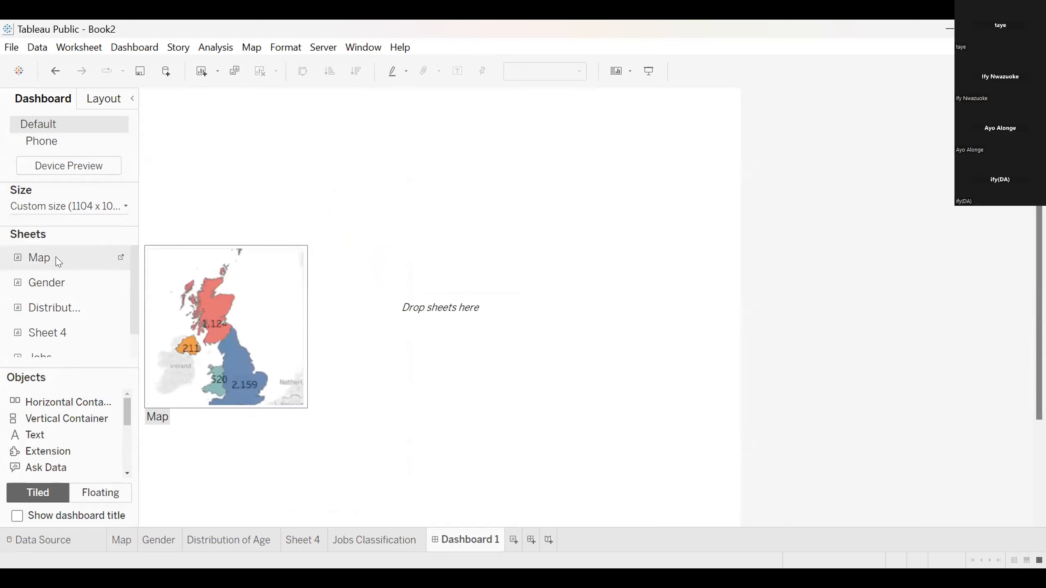
left_click_drag(59, 260, 186, 247)
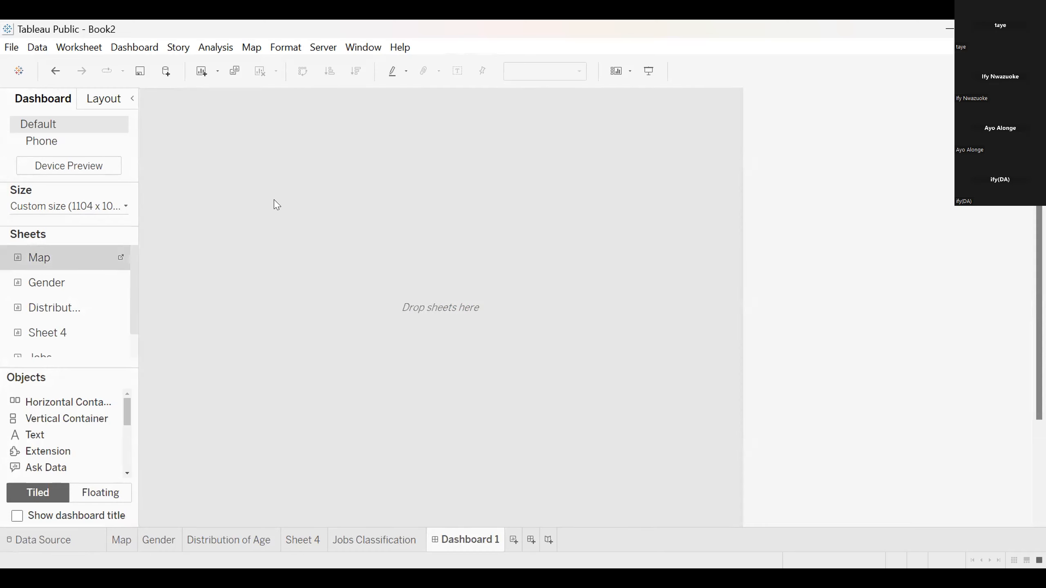
left_click_drag(277, 205, 275, 203)
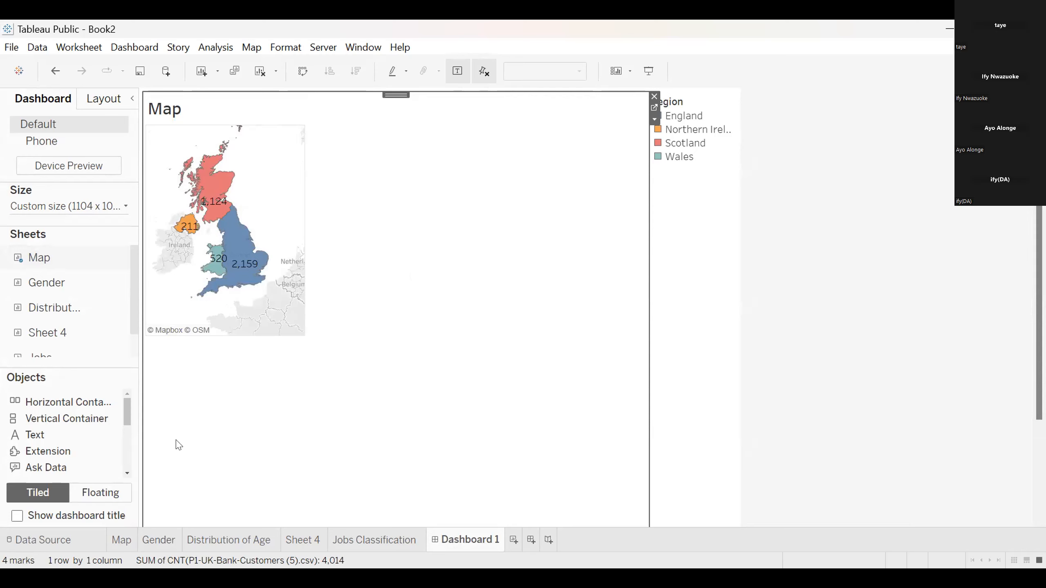
Try placing the Distribution of Age sheet above the map, and undo the placement
double_click(55, 284)
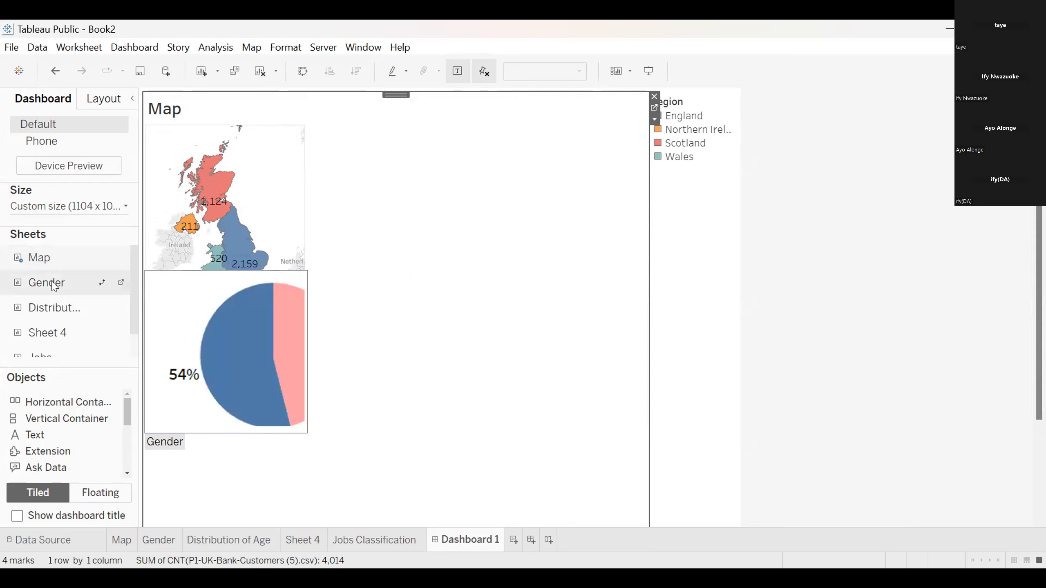
key("ctrl+z")
left_click_drag(50, 308, 350, 309)
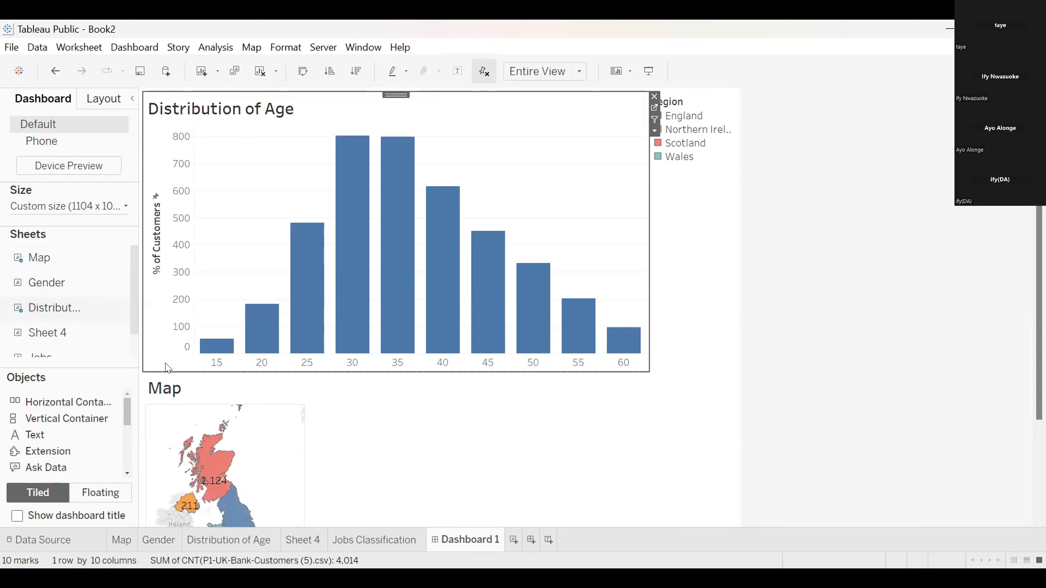
key("ctrl+z")
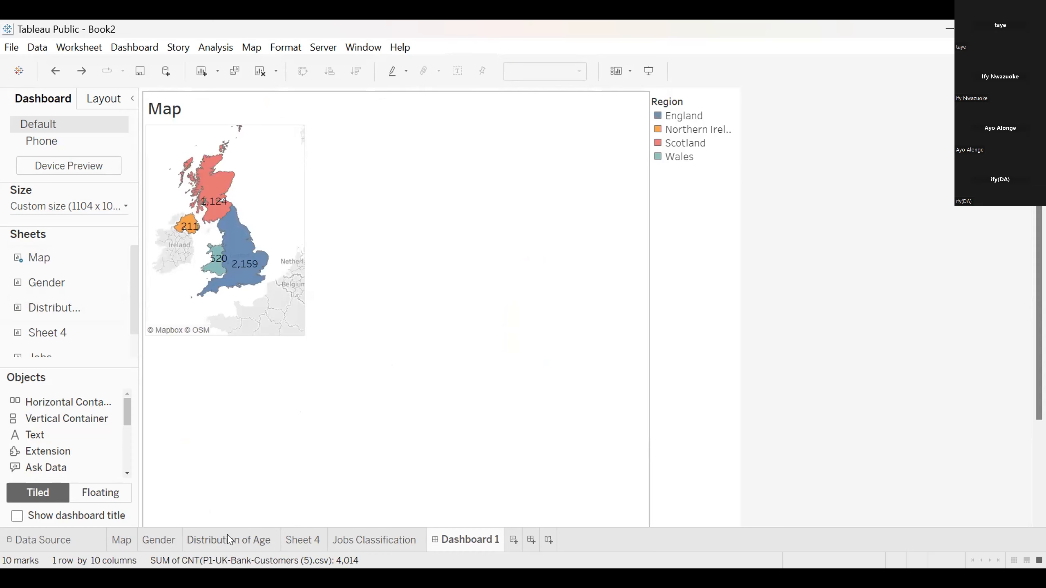
Place the Distribution of Age sheet beside the map, between it and the Region legend
double_click(54, 305)
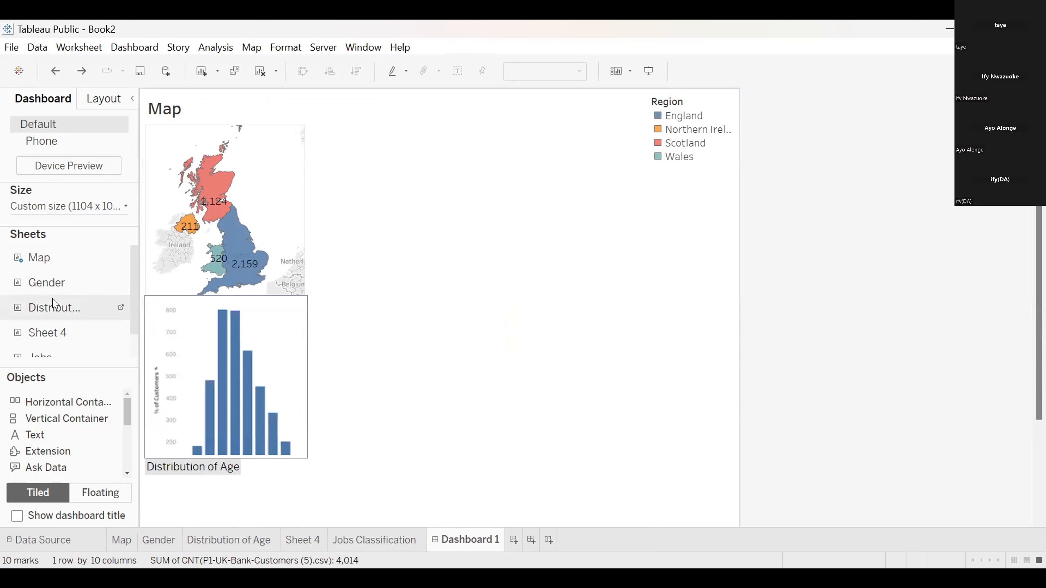
left_click_drag(206, 332, 233, 332)
mouse_move(504, 260)
left_mouse_down()
mouse_move(492, 258)
mouse_move(502, 261)
left_mouse_up()
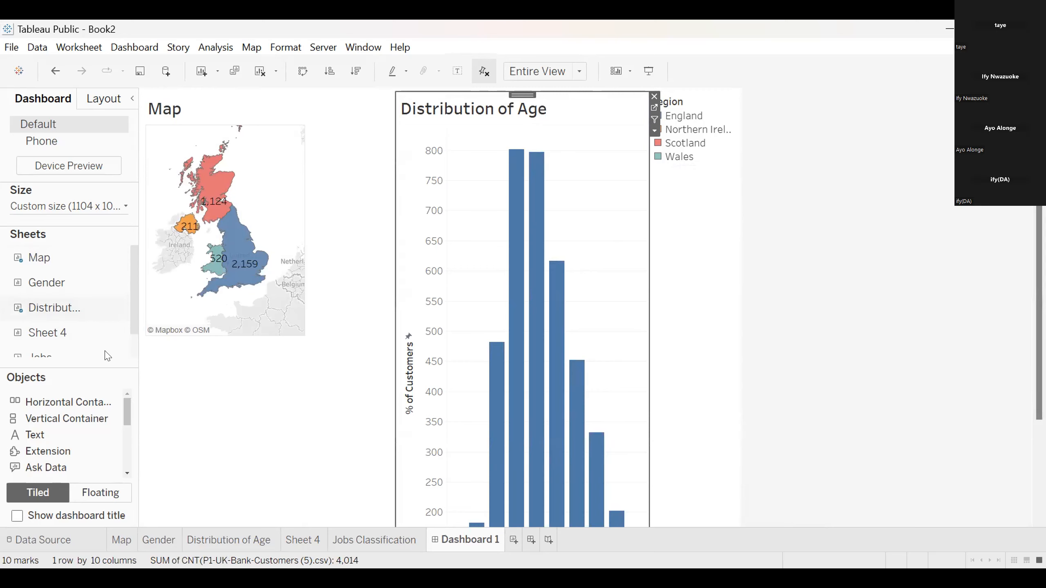
Place Sheet 4, the balance distribution chart, above the Distribution of Age chart
scroll(78, 334, "down", 1)
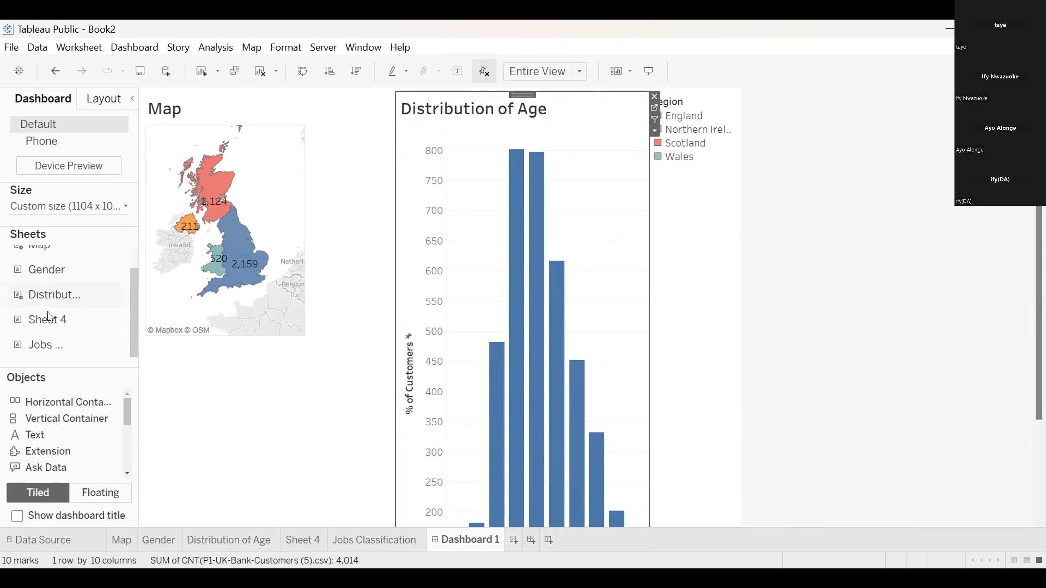
left_click_drag(49, 316, 449, 355)
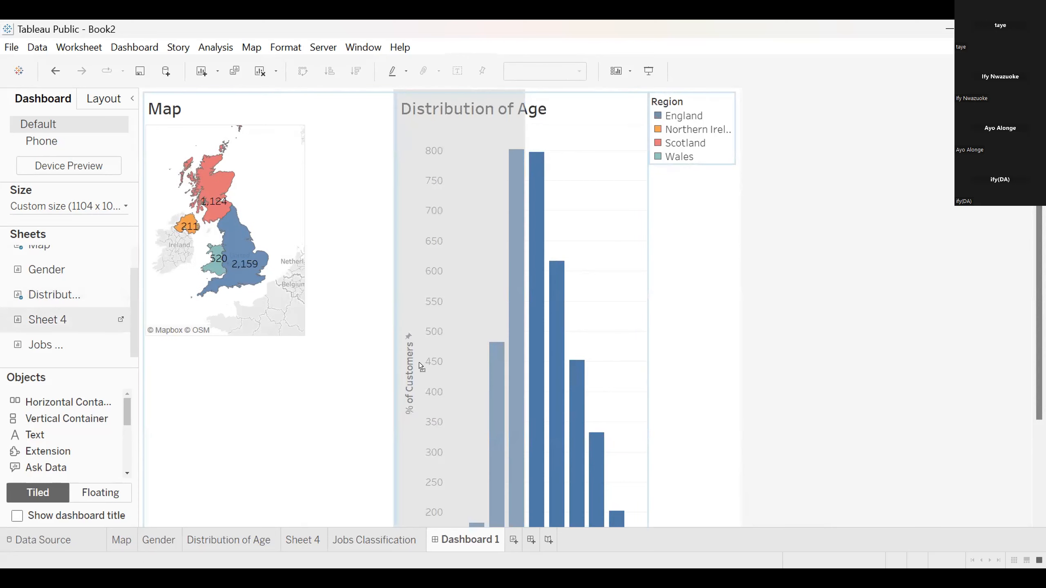
left_click_drag(512, 304, 519, 251)
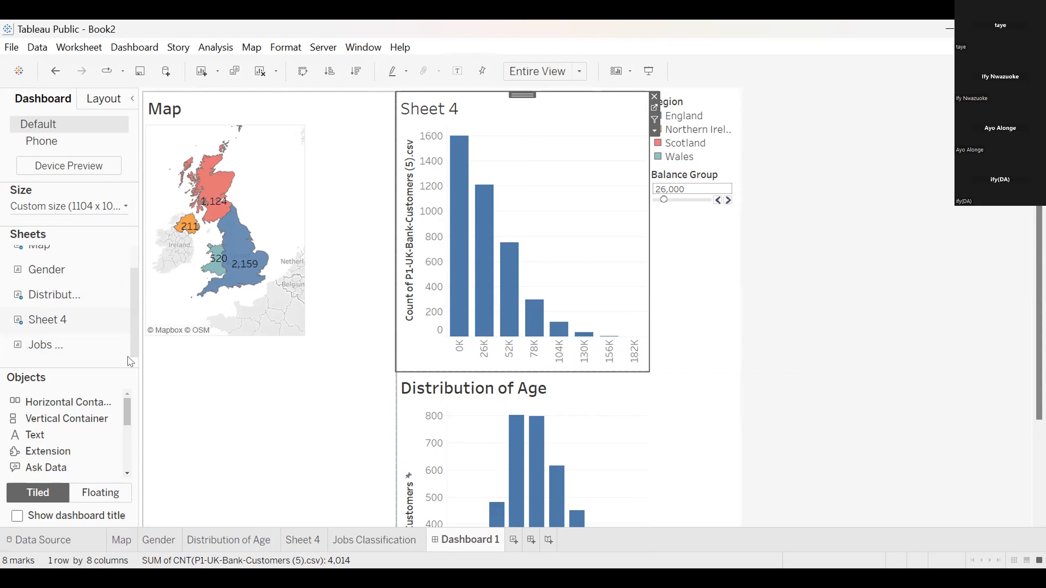
Add the Gender sheet below the Balance Group control and the Jobs Classification sheet below the Gender legends
double_click(62, 343)
mouse_move(58, 276)
left_mouse_down()
mouse_move(566, 293)
mouse_move(700, 268)
left_mouse_up()
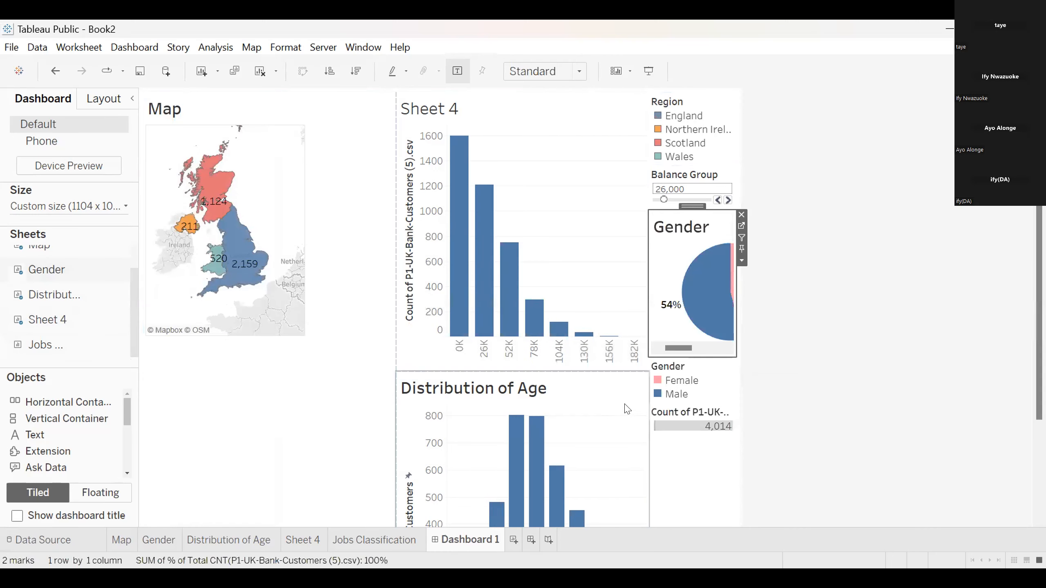
mouse_move(47, 284)
mouse_move(50, 348)
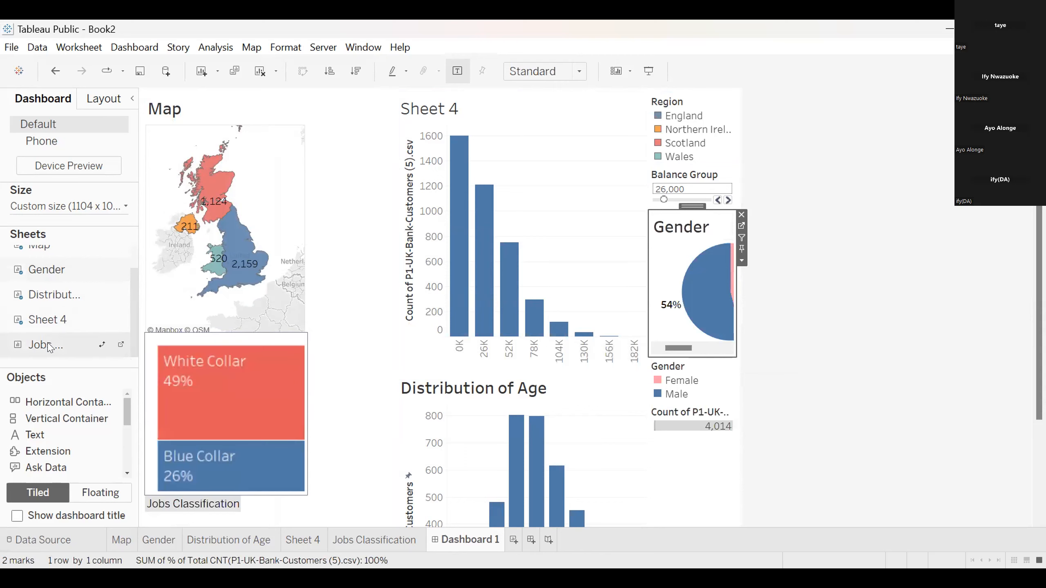
mouse_move(50, 347)
left_mouse_down()
mouse_move(693, 451)
mouse_move(690, 468)
left_mouse_up()
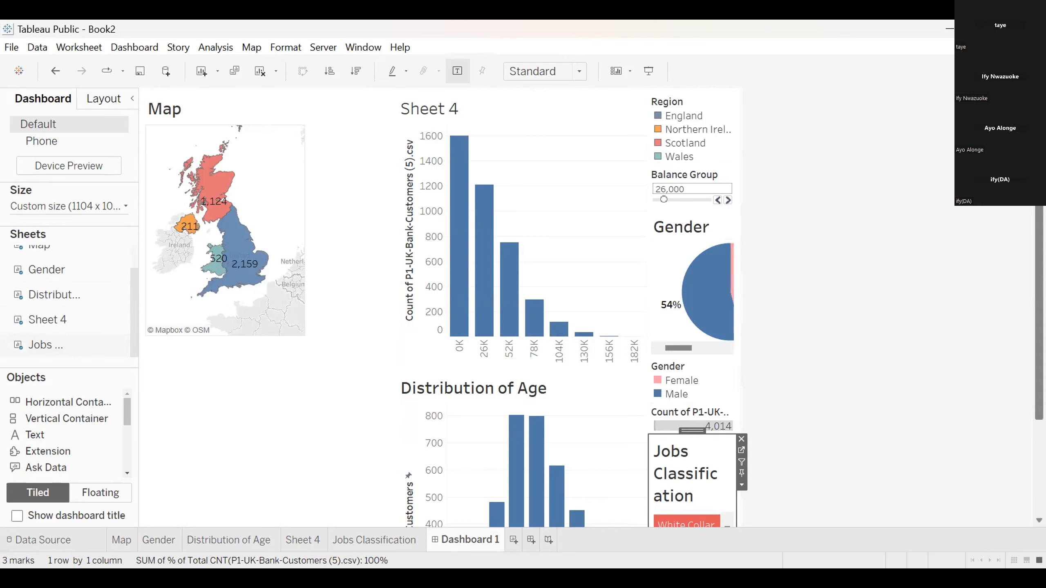
Remove the Gender, customer count and Job Classification legends from the dashboard
scroll(594, 308, "down", 5)
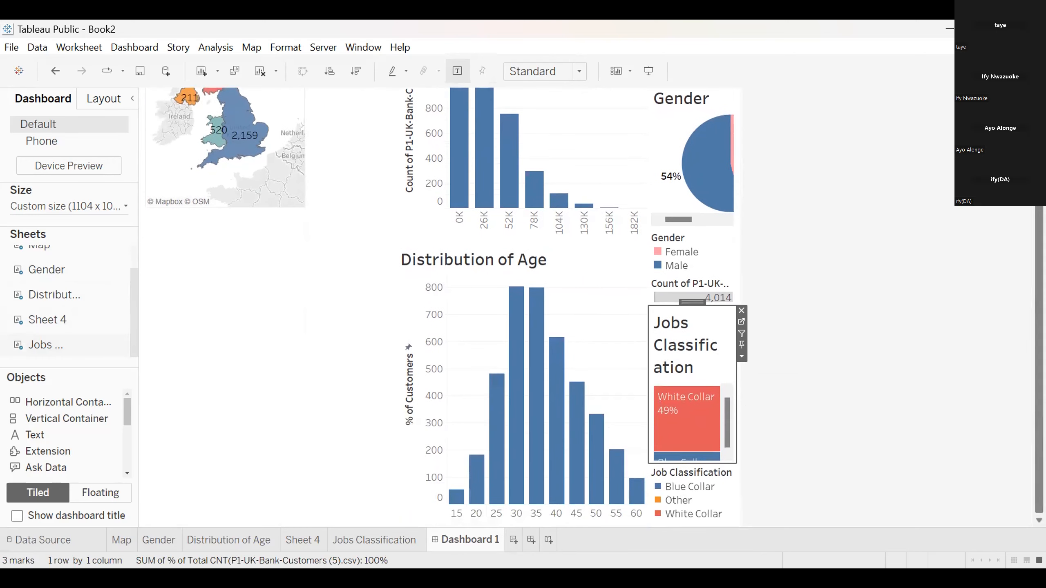
left_click(741, 232)
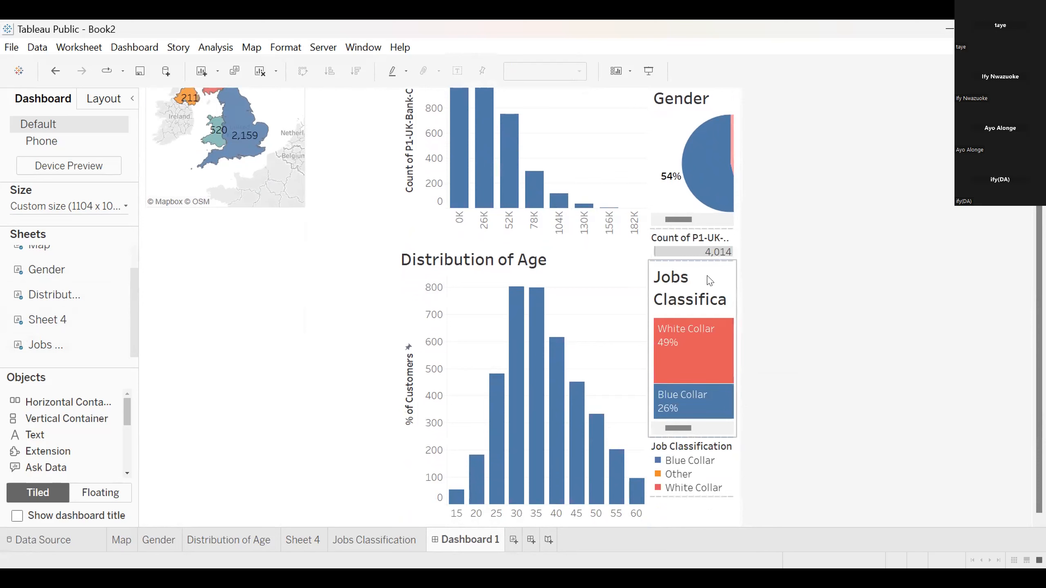
left_click(727, 246)
left_click(741, 233)
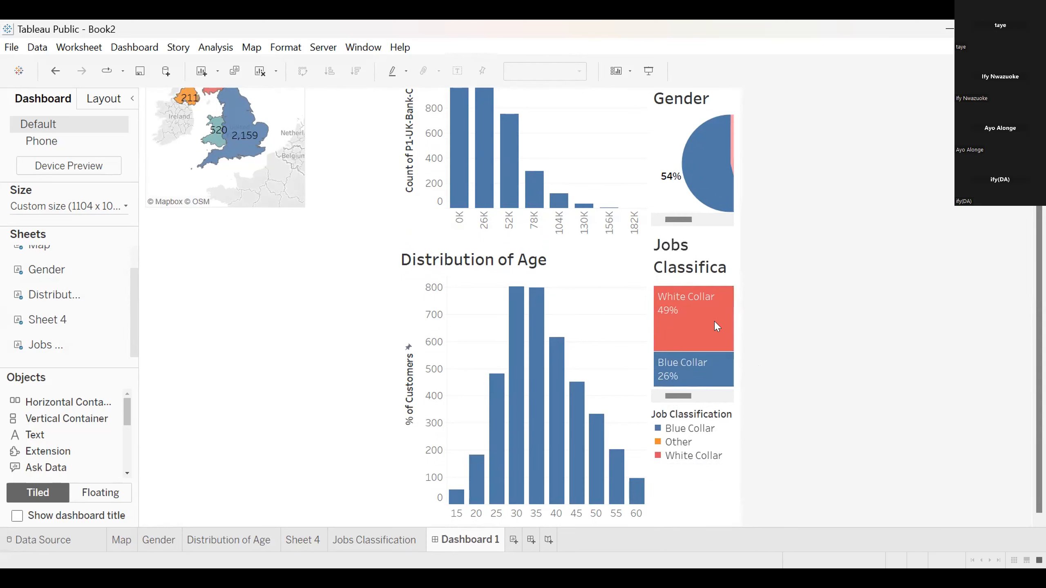
left_click_drag(1039, 202, 1038, 188)
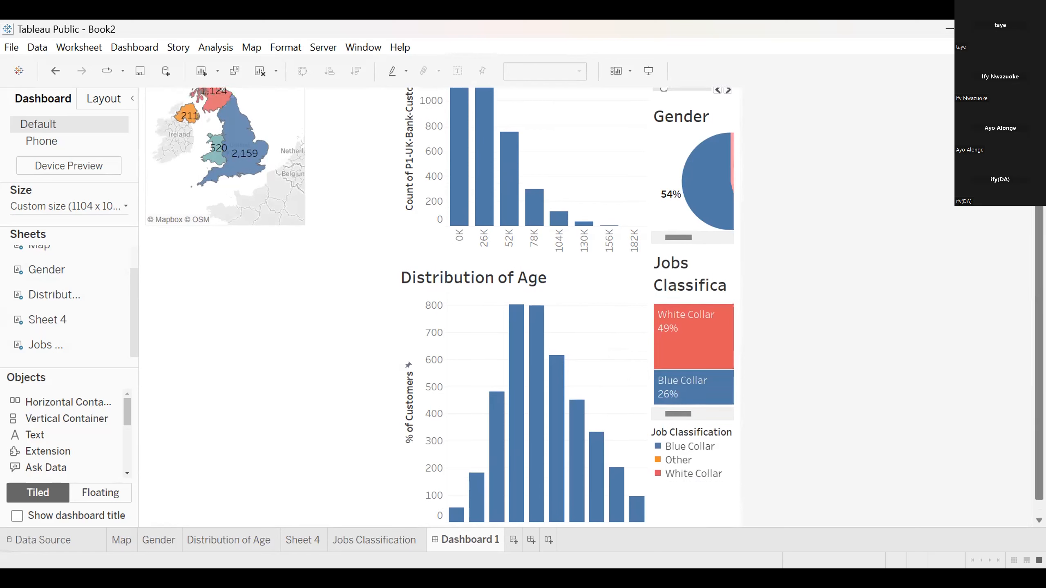
left_click(722, 454)
left_click(742, 429)
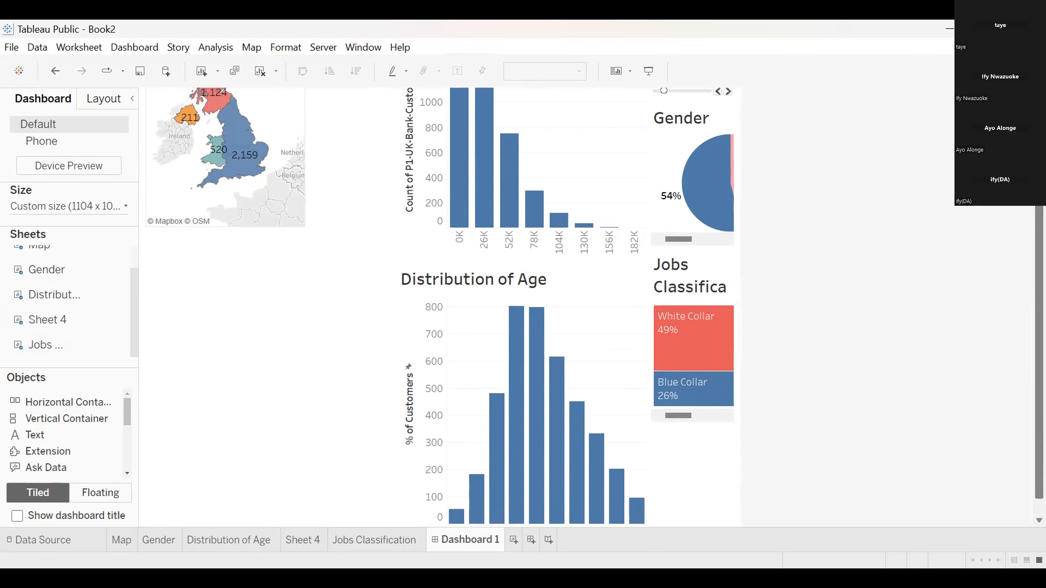
Widen the column holding Sheet 4 and Distribution of Age by moving its border towards the map
scroll(536, 309, "up", 5)
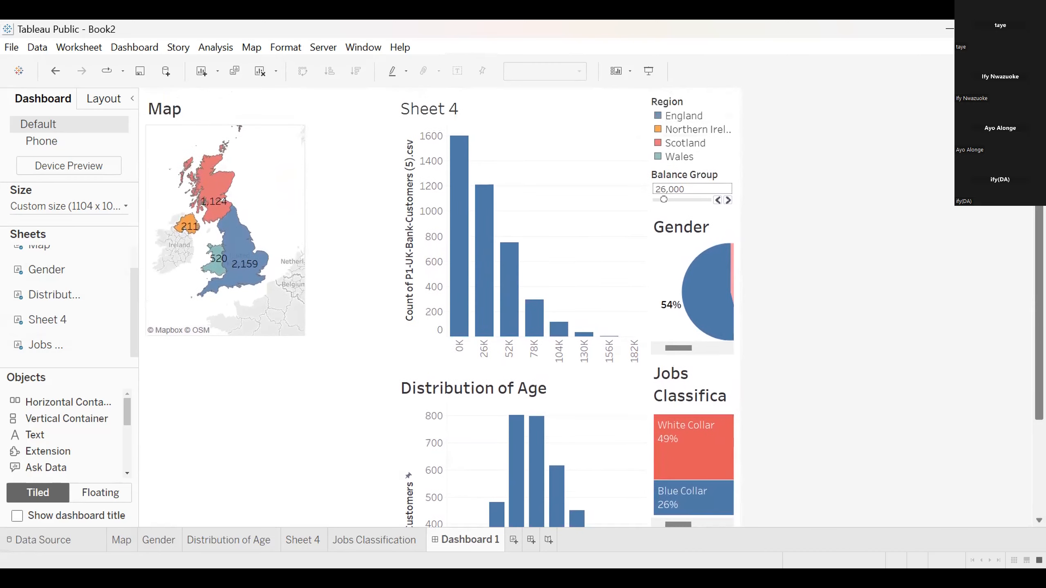
scroll(535, 309, "down", 5)
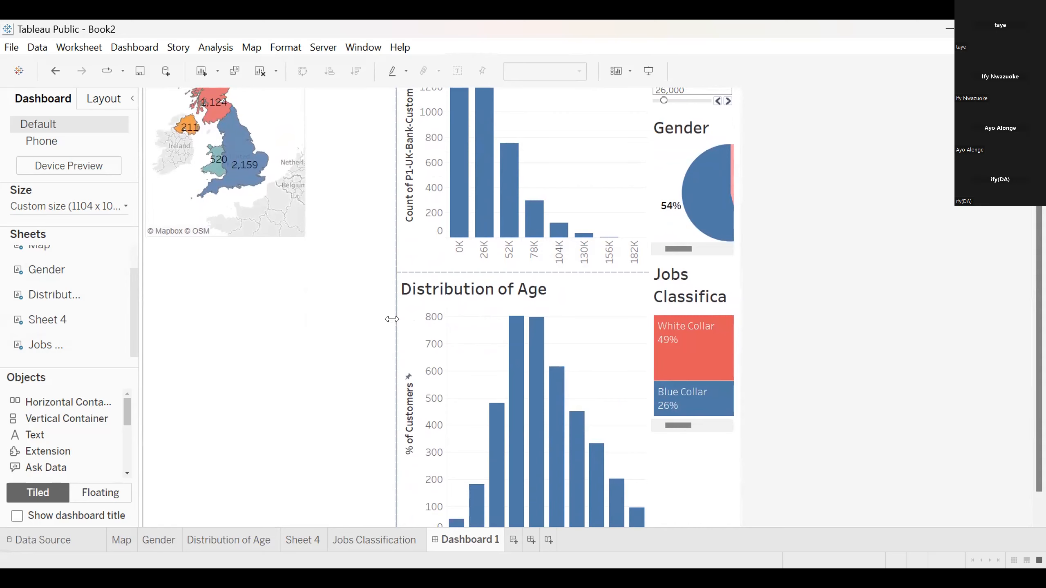
left_click_drag(394, 296, 373, 297)
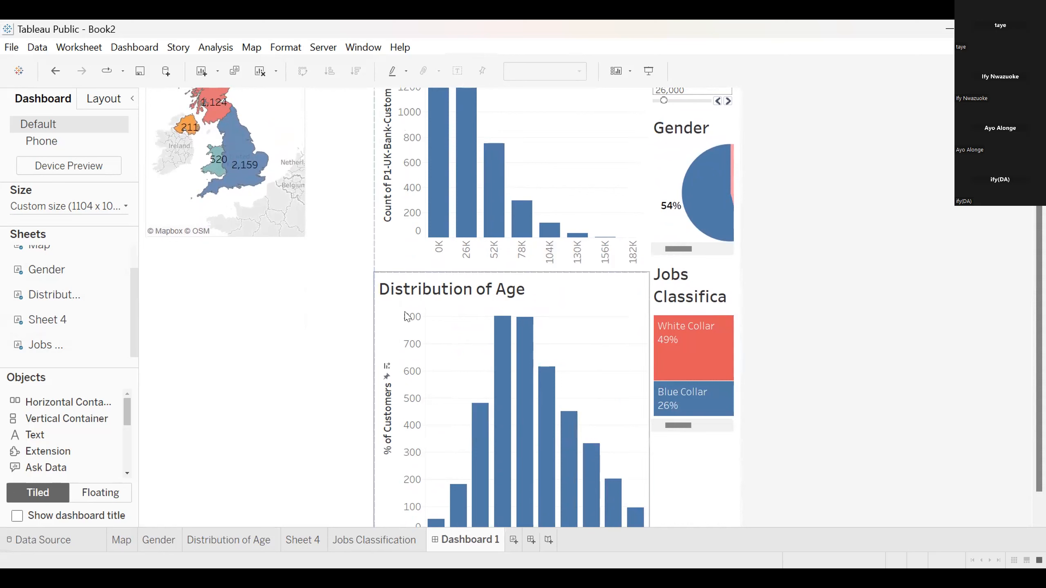
Extend the Sheet 4 and Distribution of Age column towards the map, and widen the column holding Gender and Jobs Classification
left_click_drag(371, 311, 304, 302)
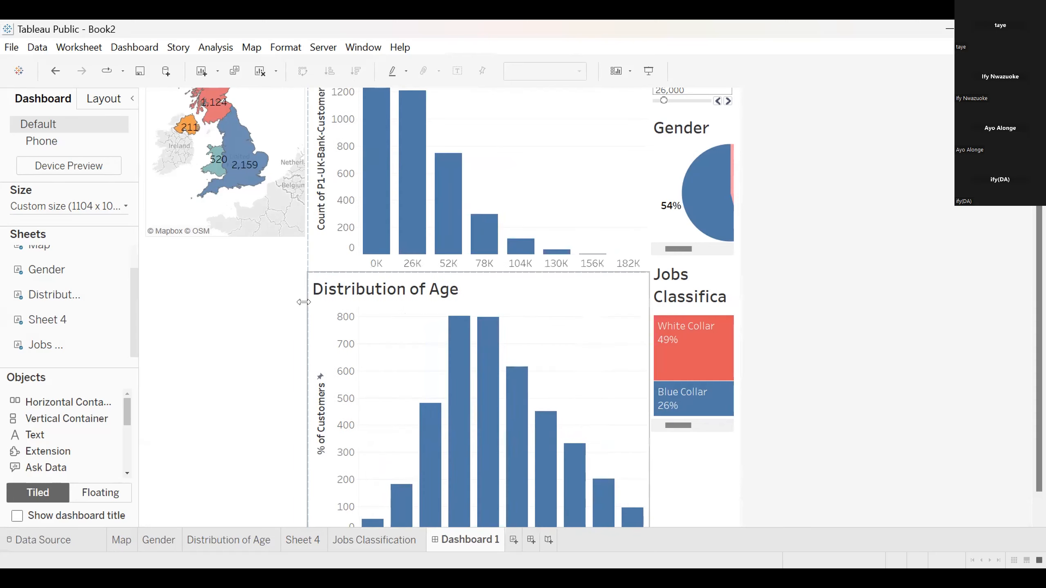
left_click_drag(1038, 178, 1038, 198)
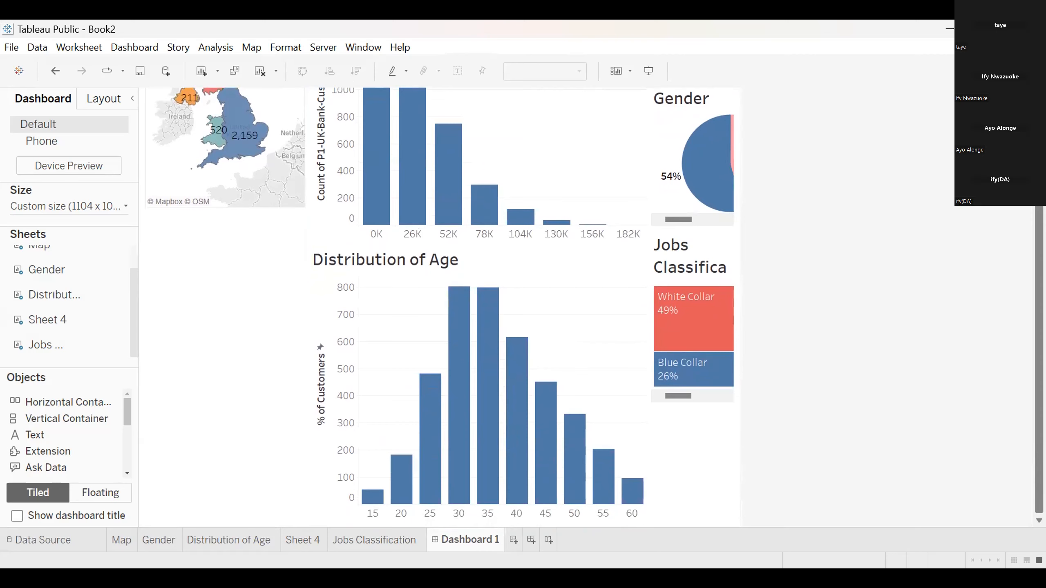
left_click_drag(645, 288, 537, 299)
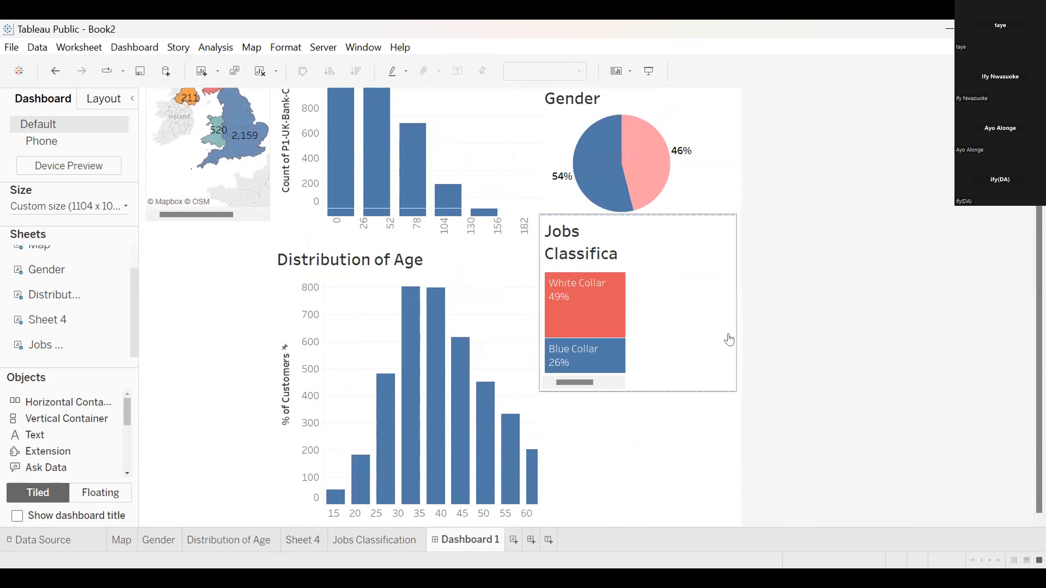
left_click_drag(1039, 289, 1039, 196)
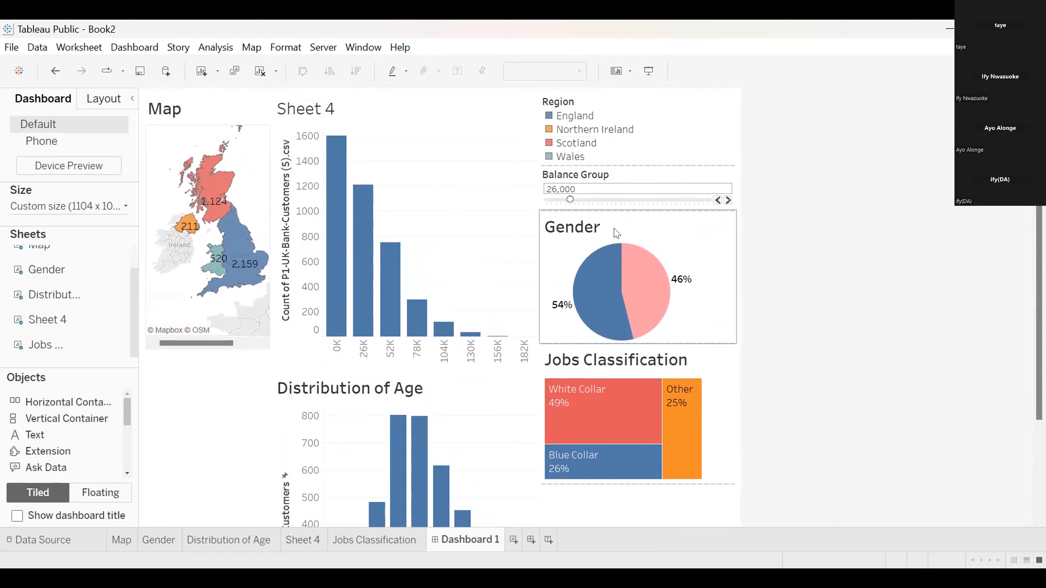
Open the Distribution of Age worksheet and check the options of the Age (bin) field in Columns
left_click(206, 540)
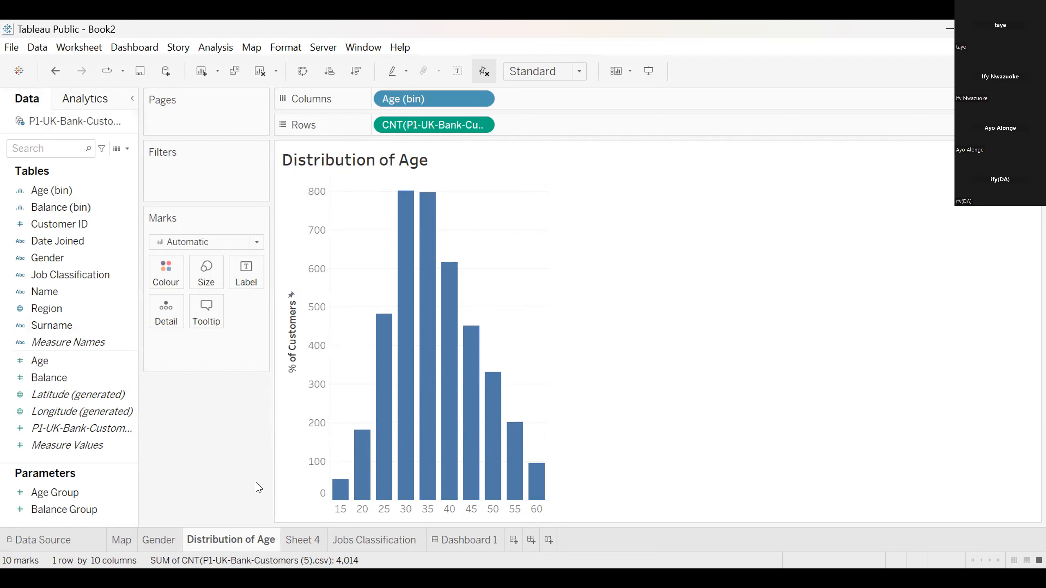
left_click(37, 492)
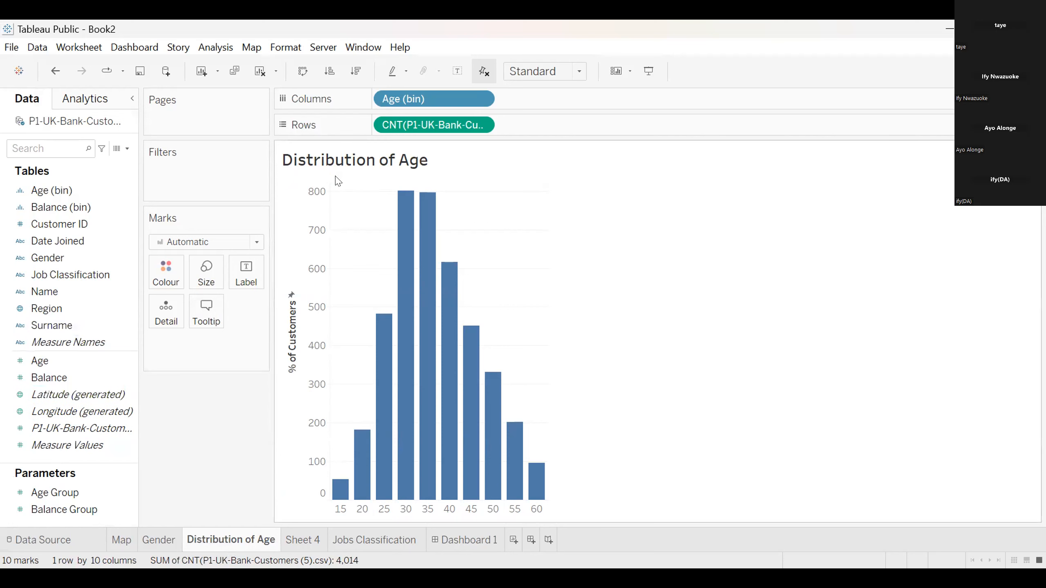
left_click(480, 99)
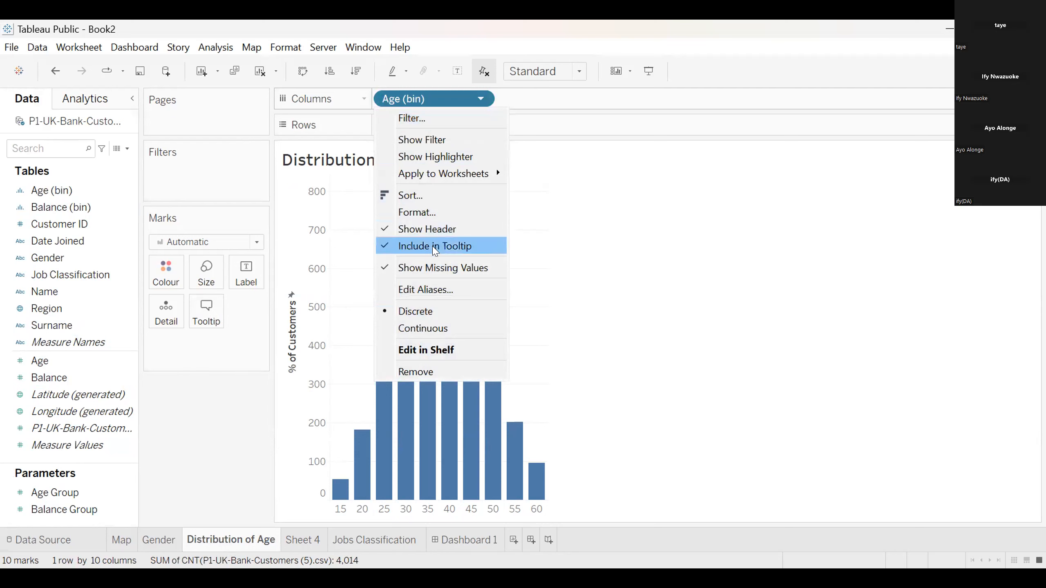
left_click(196, 413)
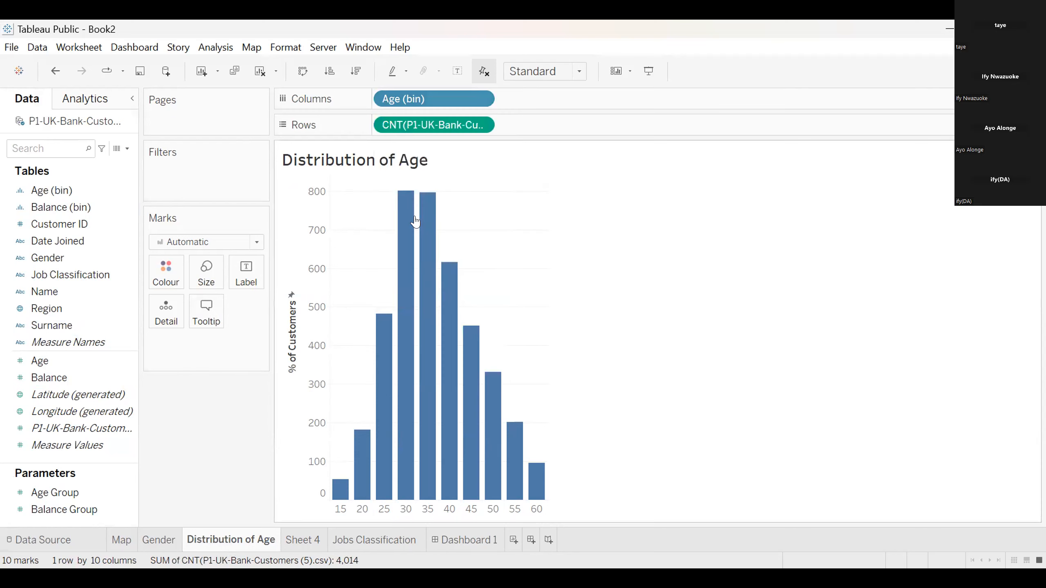
Try the Percent of Total quick table calculation on the customer count in Rows, undoing it after each attempt
left_click(481, 125)
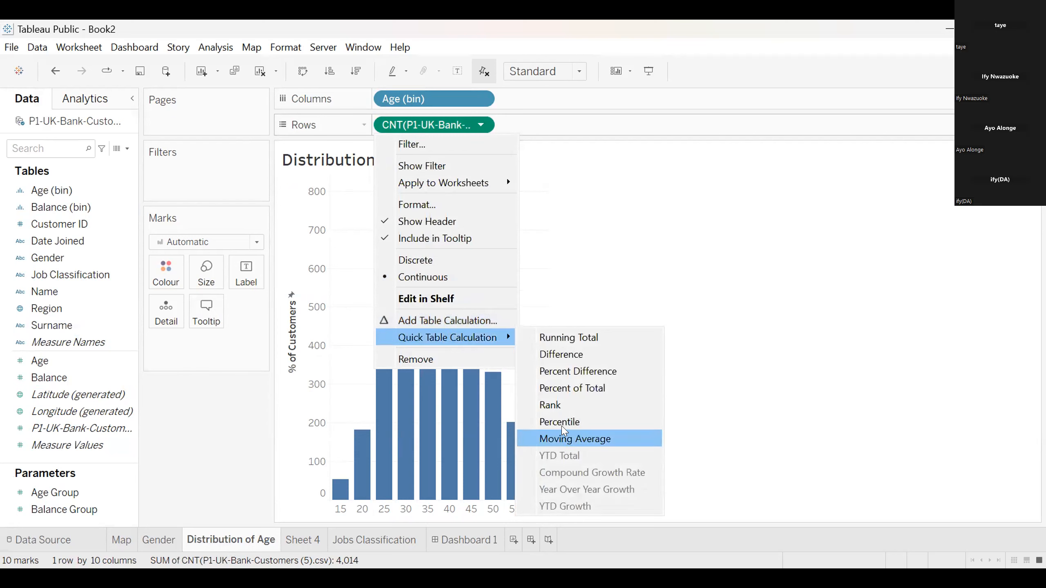
left_click(586, 388)
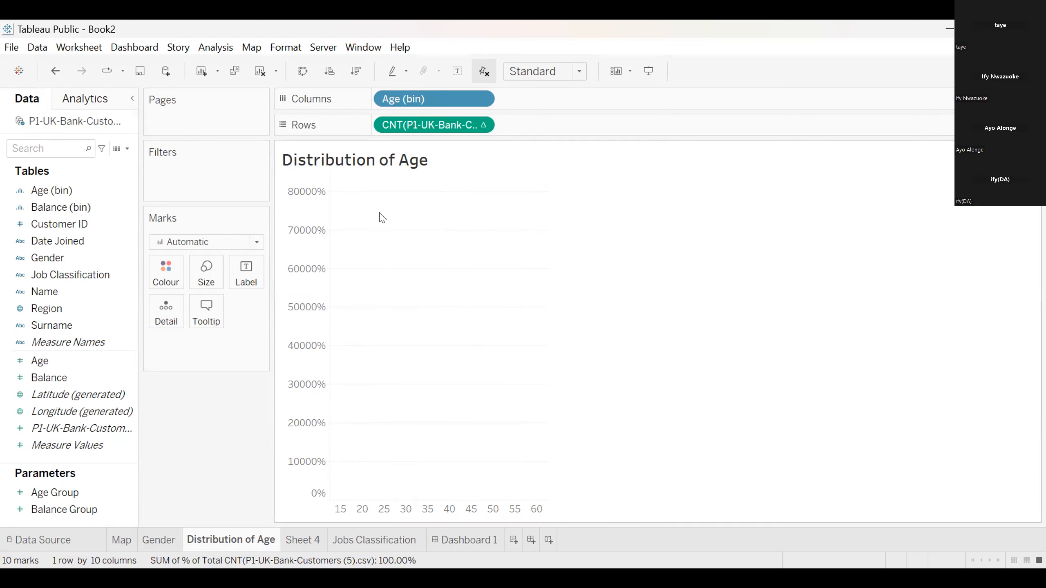
key("ctrl+z")
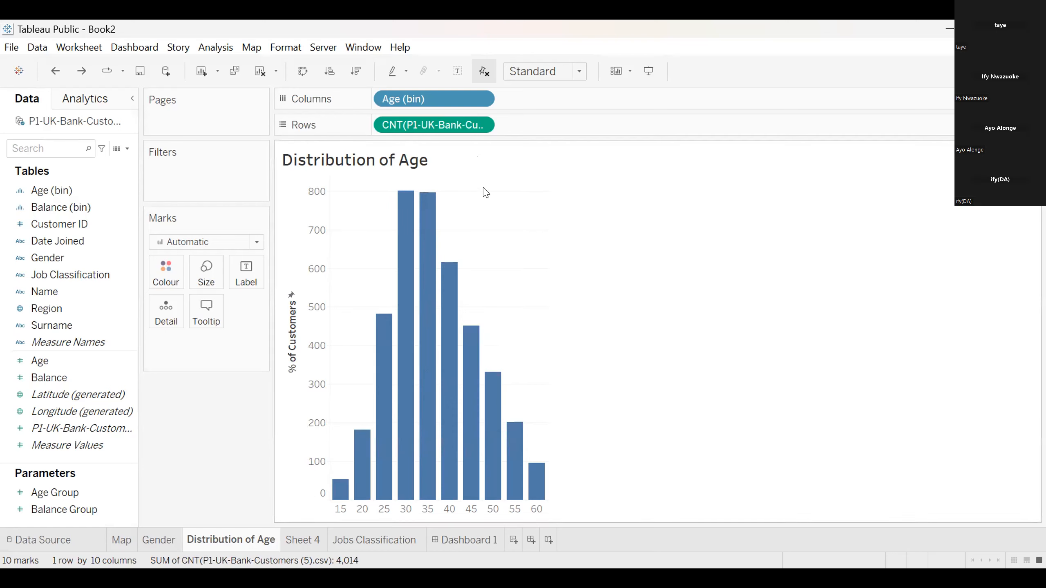
left_click(480, 125)
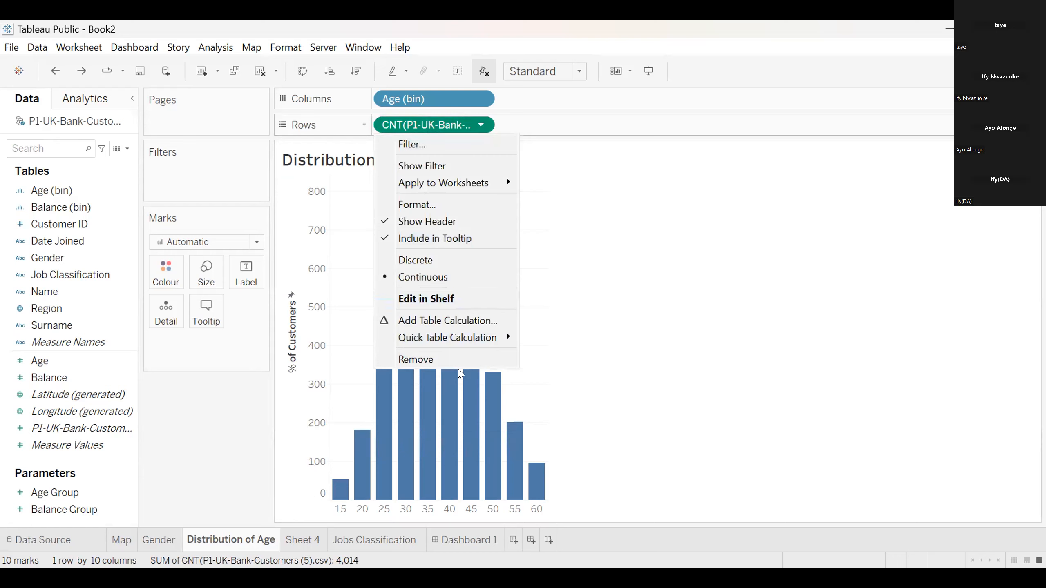
mouse_move(503, 338)
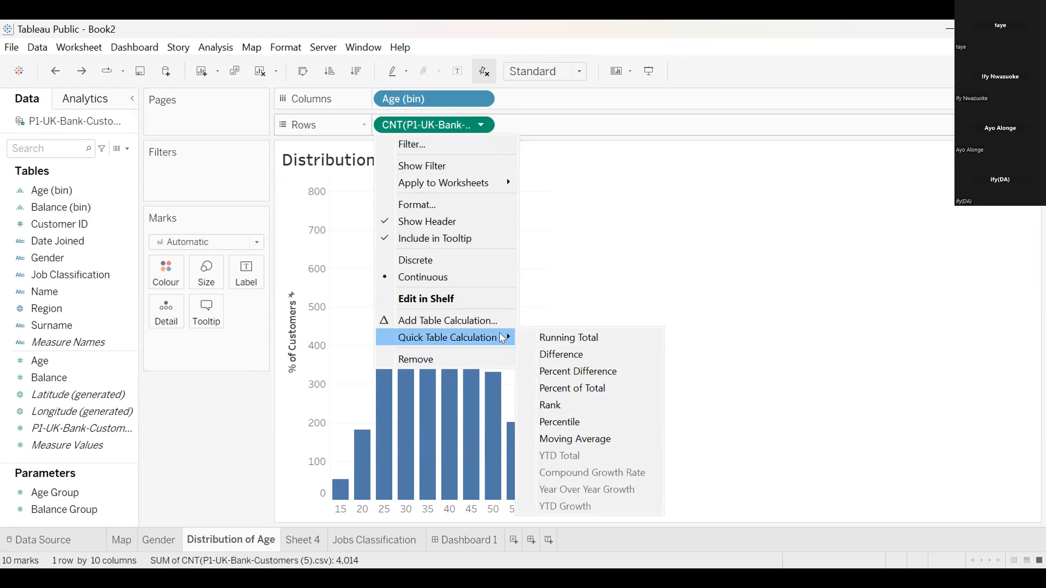
left_click(575, 386)
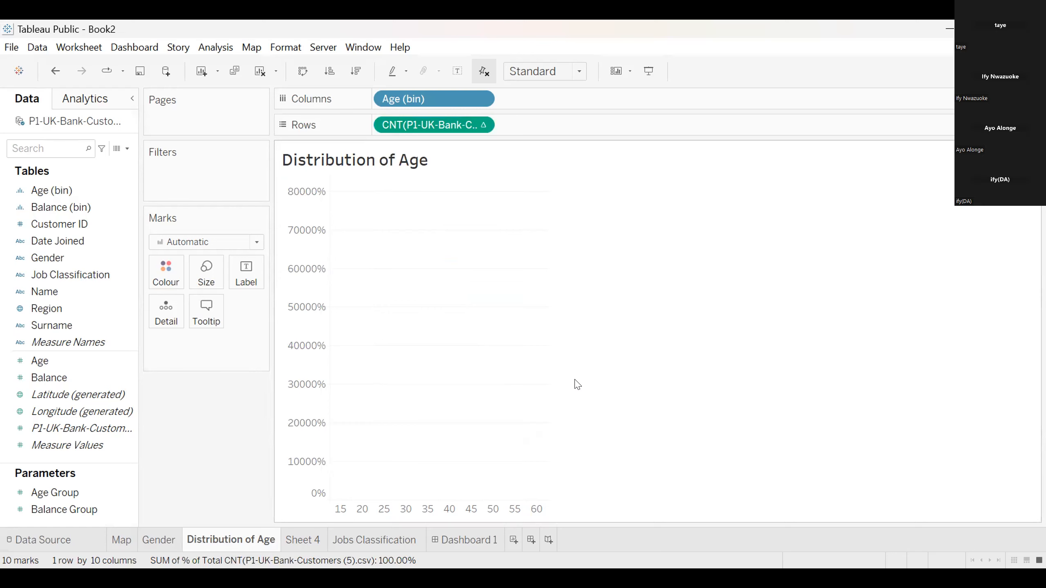
key("ctrl+z")
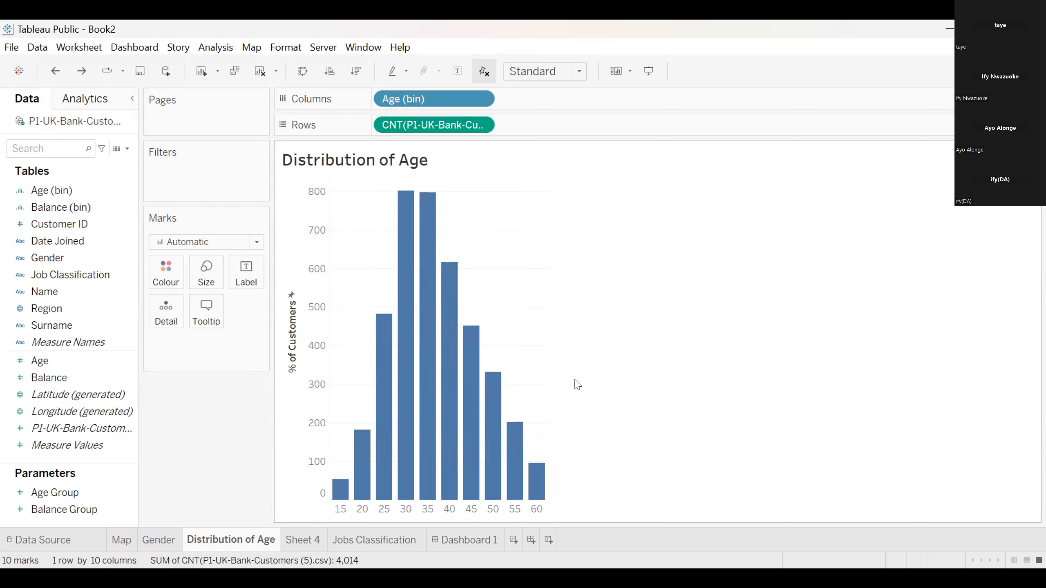
left_click(481, 125)
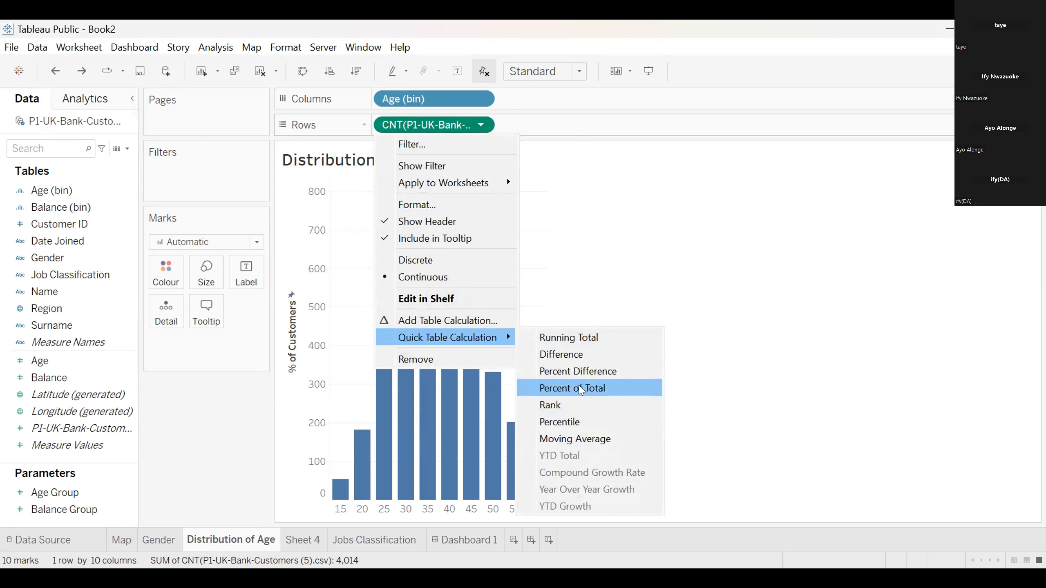
left_click(580, 389)
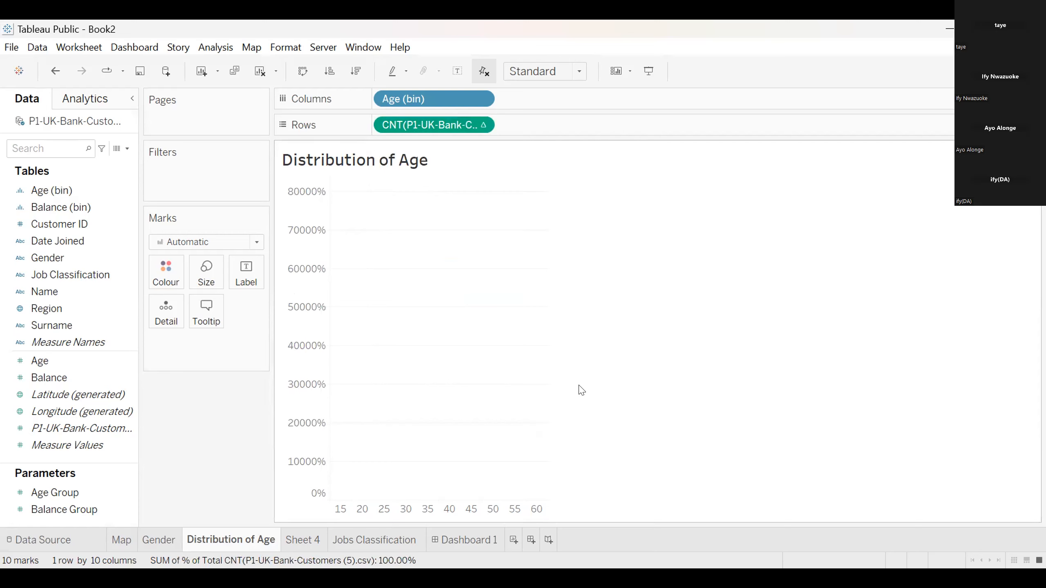
key("ctrl+z")
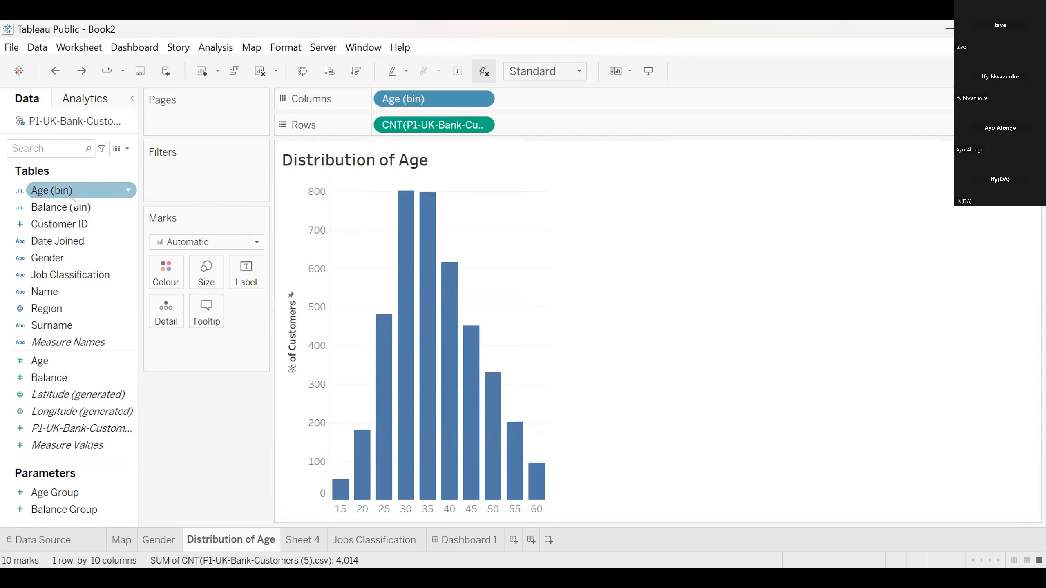
Review the Age Group parameter's data type, current value and range settings without changing them
left_click(119, 491)
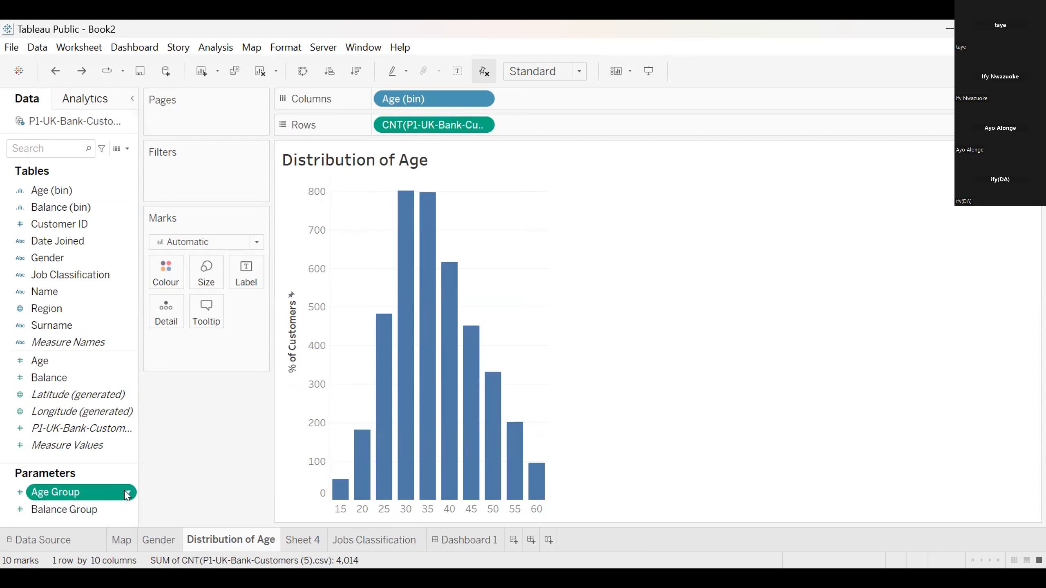
left_click(127, 493)
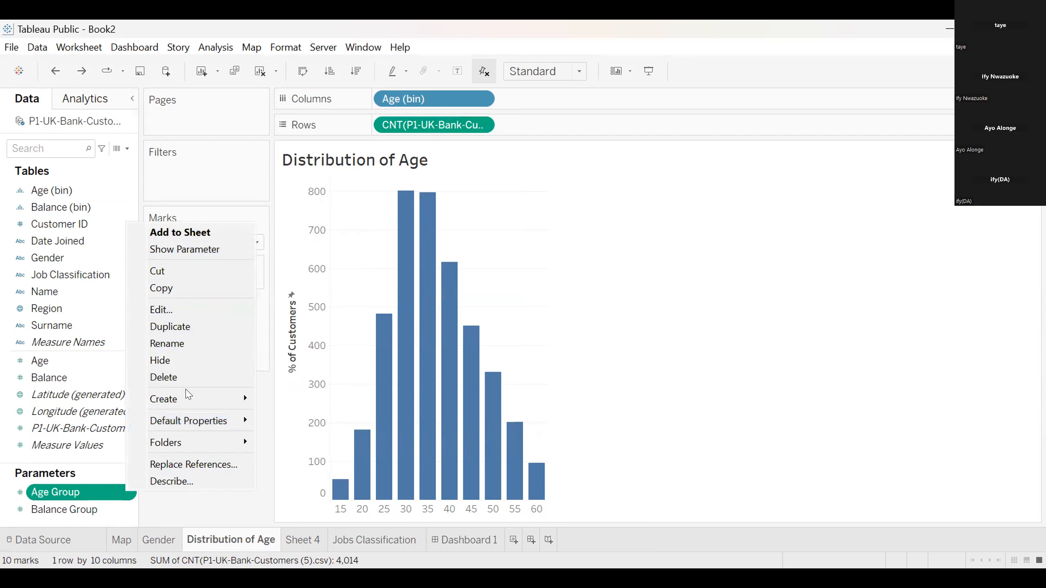
mouse_move(188, 396)
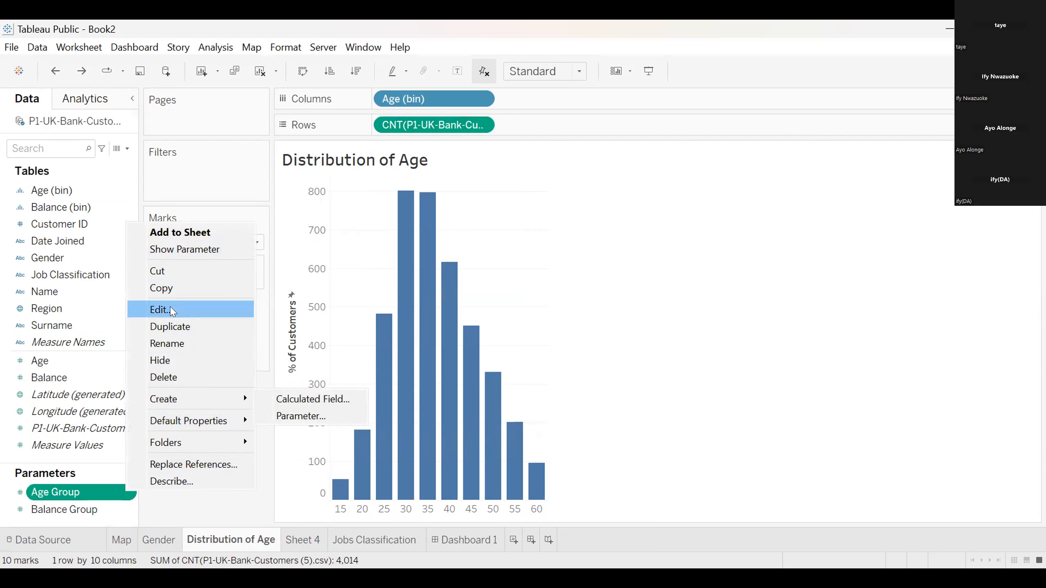
left_click(268, 289)
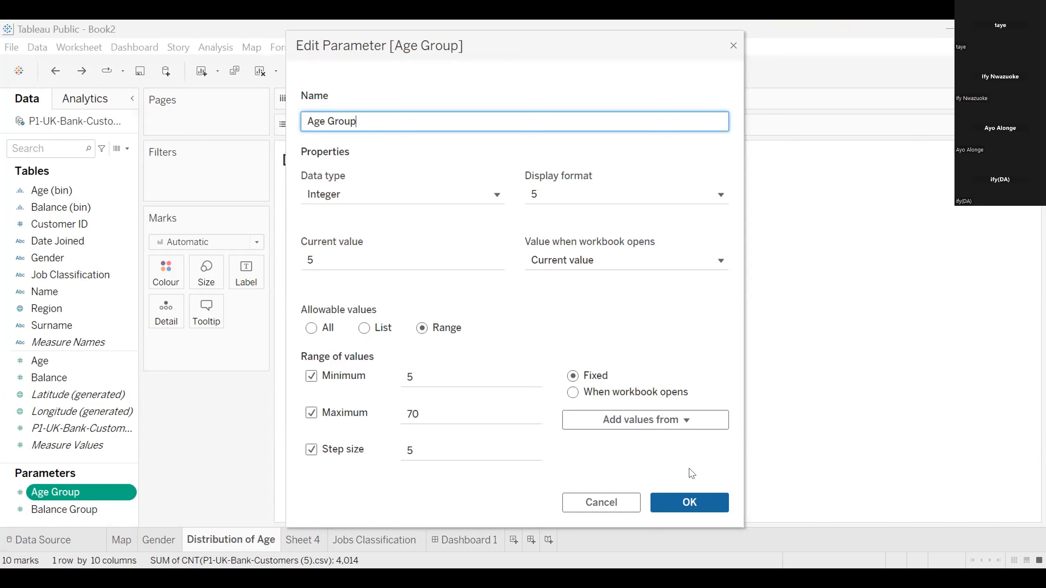
left_click(688, 500)
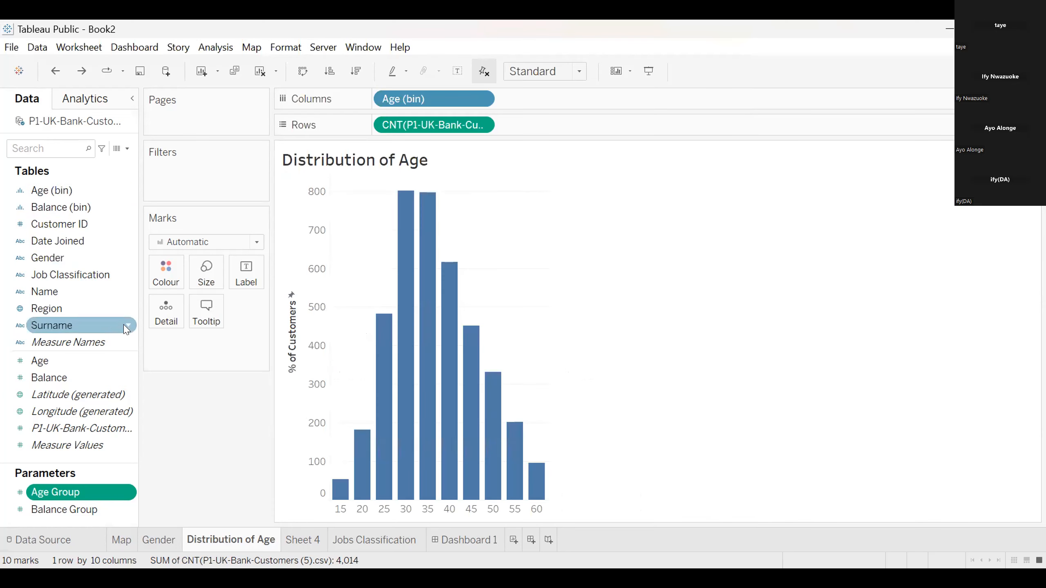
Show the Age Group parameter control on the Distribution of Age sheet, test it at 15 and return it to 5
left_click(120, 490)
left_click(167, 496)
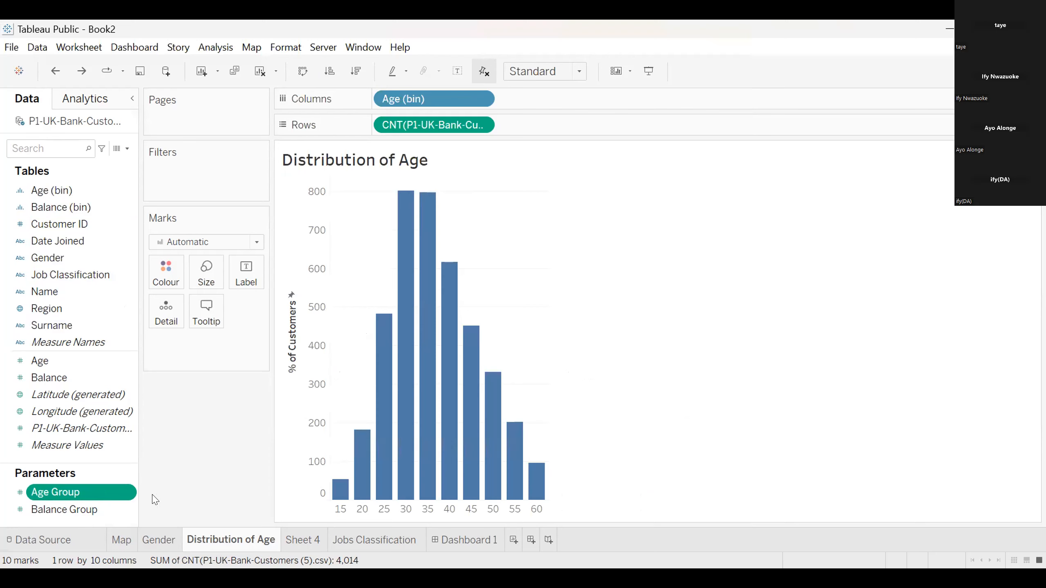
left_click(128, 495)
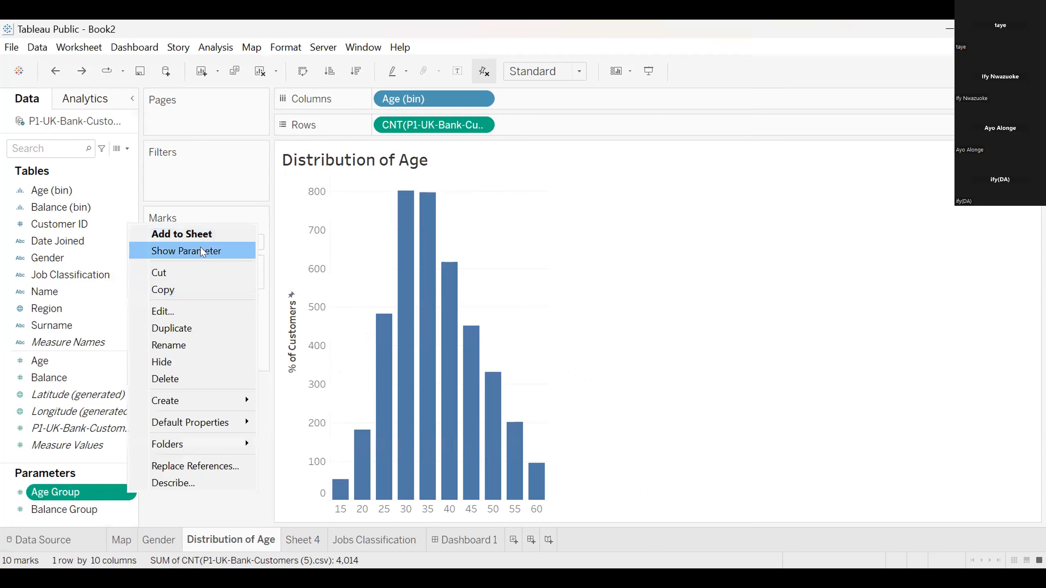
left_click(202, 251)
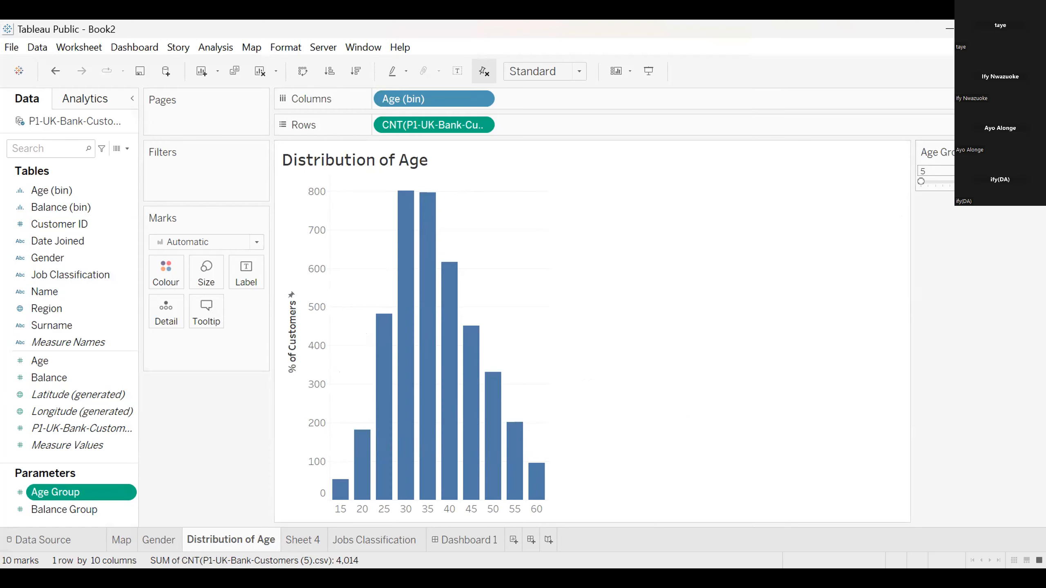
left_click_drag(921, 182, 938, 185)
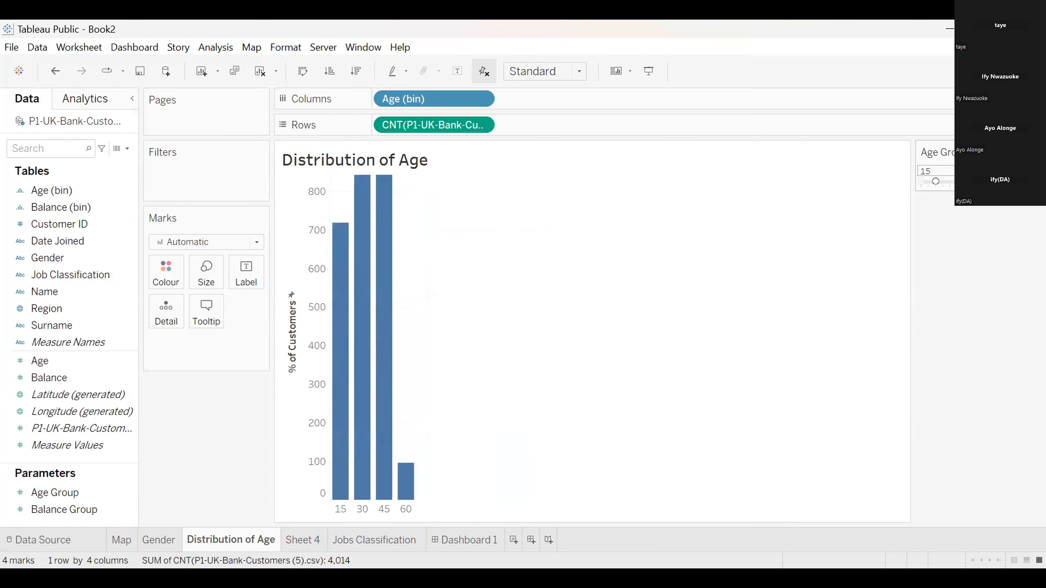
left_click_drag(936, 183, 921, 182)
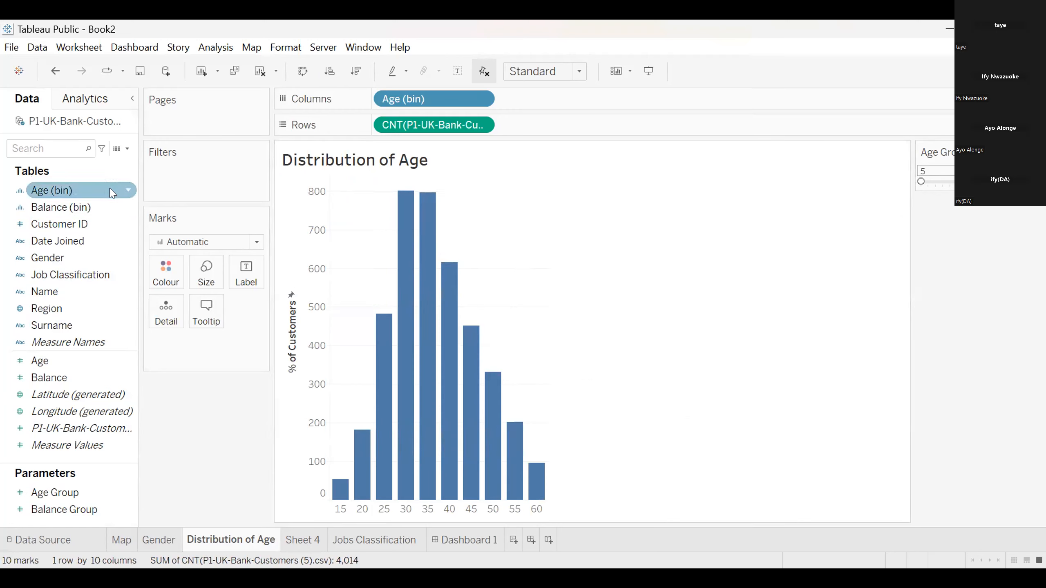
Check the bin size and range settings of the Age (bin) field, and close them without changes
right_click(129, 193)
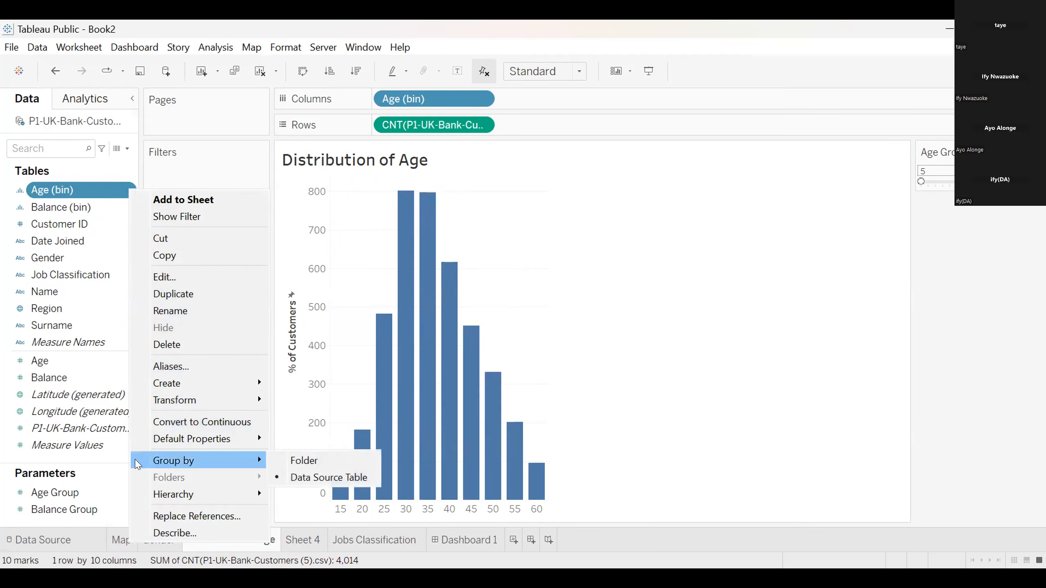
left_click(182, 274)
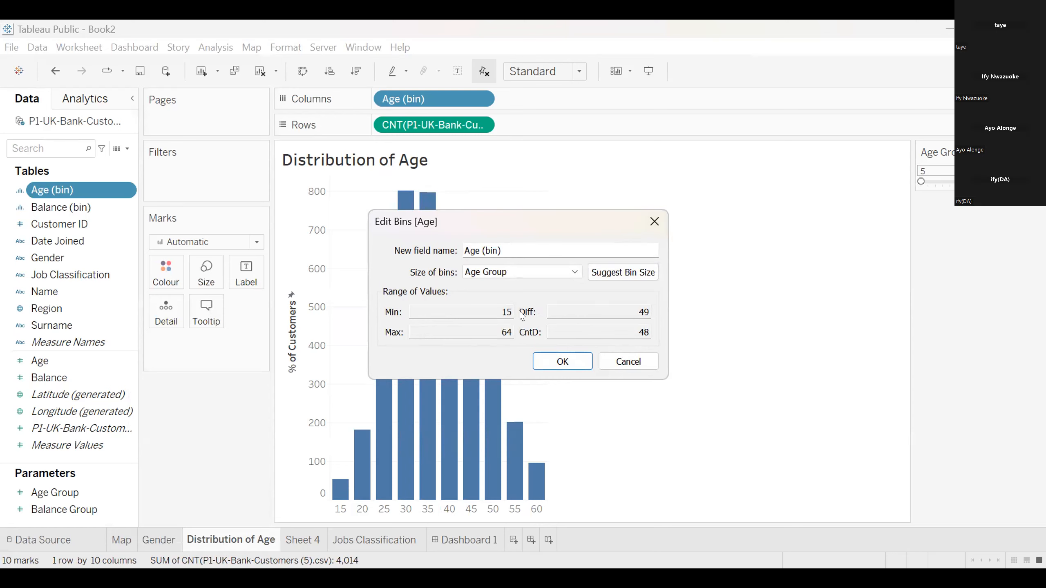
left_click(654, 225)
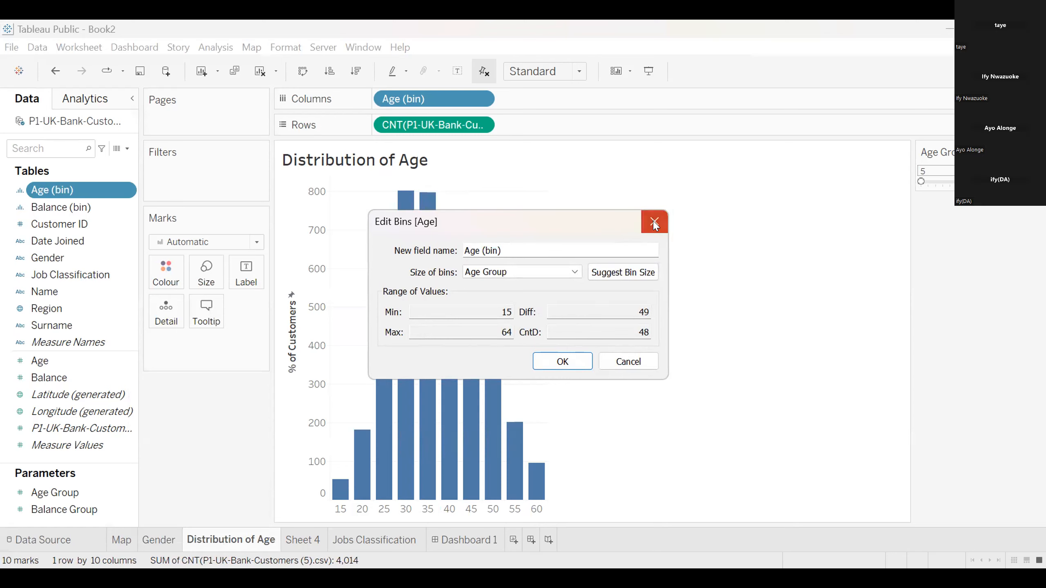
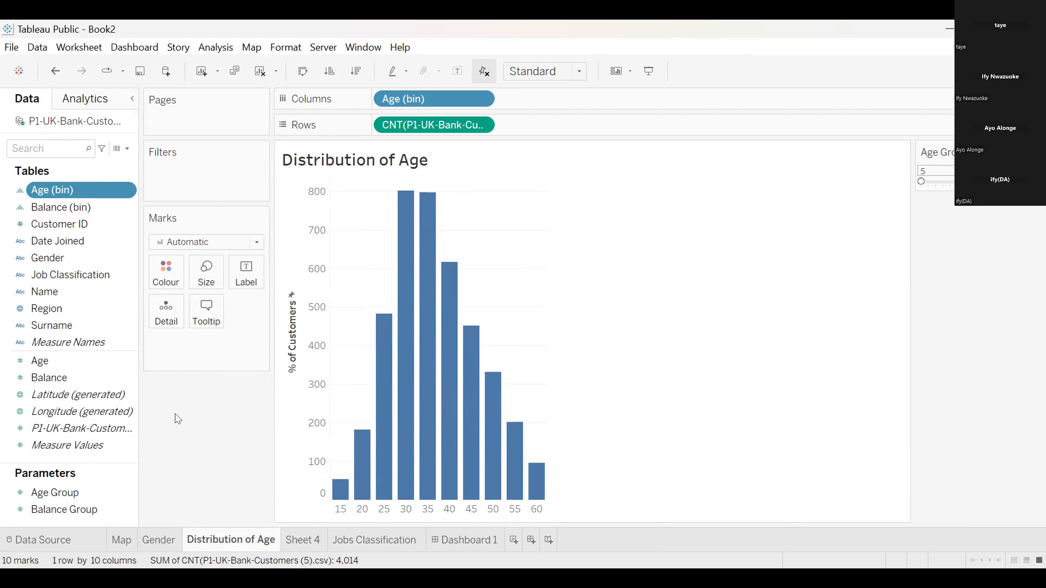
Apply the Percent of Total quick table calculation to the customer count in Rows
left_click(480, 125)
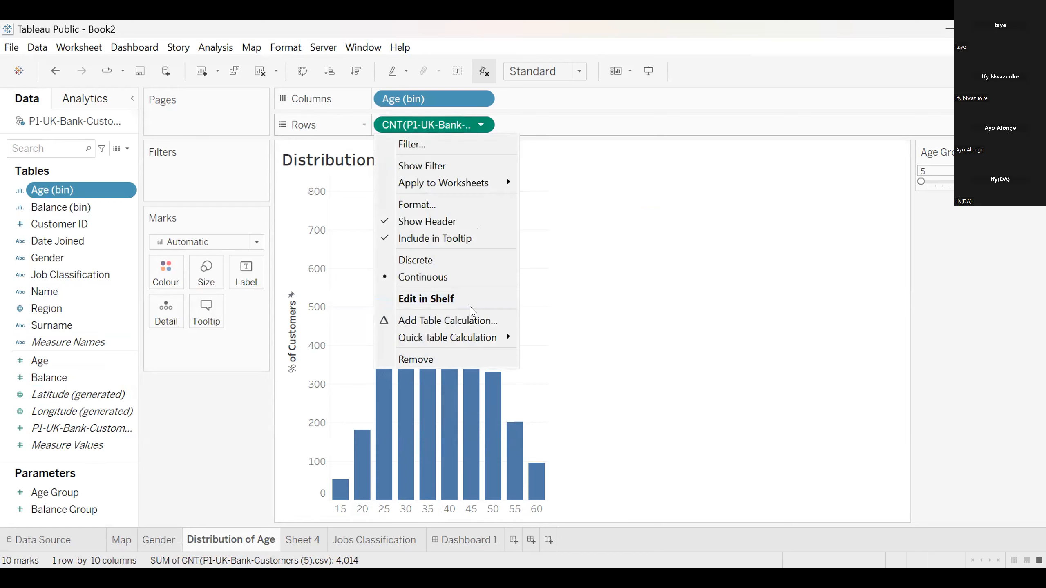
mouse_move(453, 339)
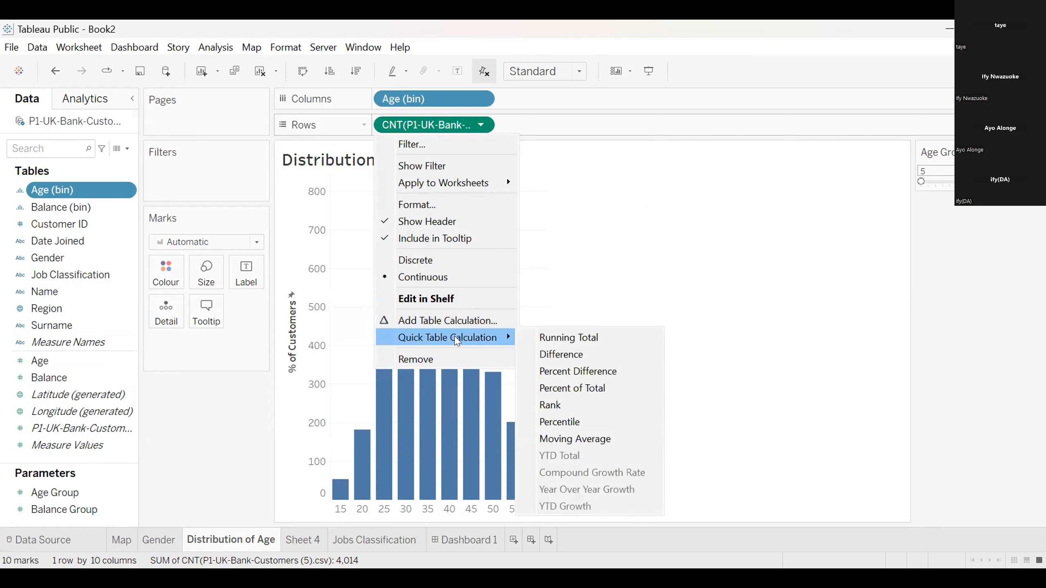
left_click(570, 389)
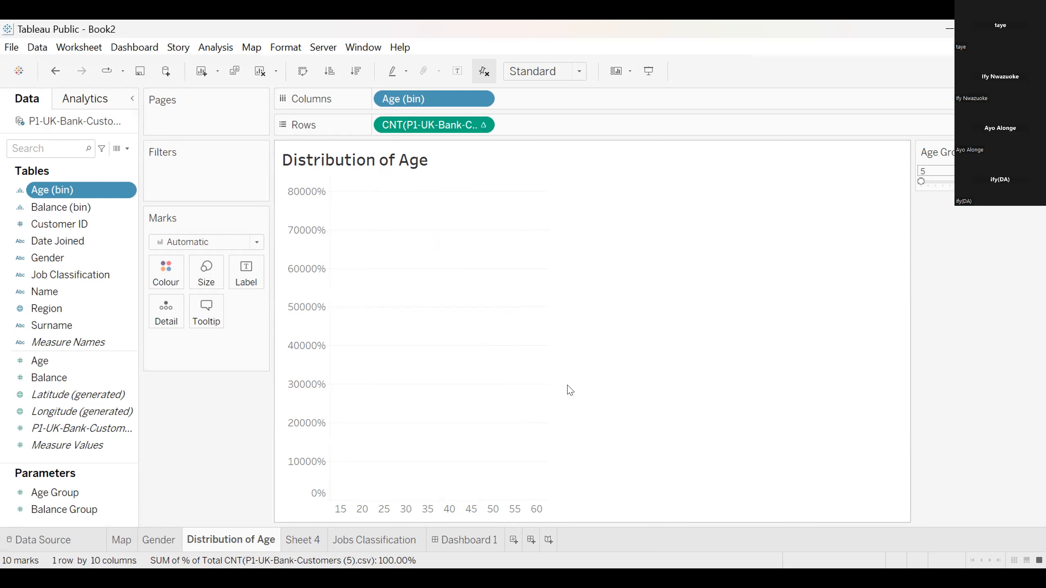
Try a fixed major tick interval of 2 on the vertical % of Customers axis, and restore it to 100
left_click(302, 291)
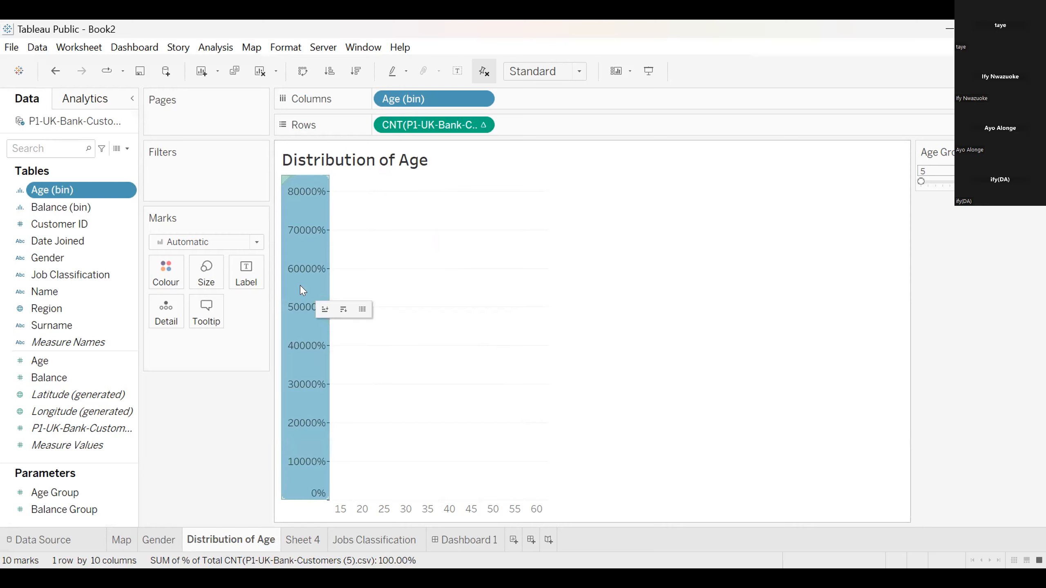
right_click(300, 287)
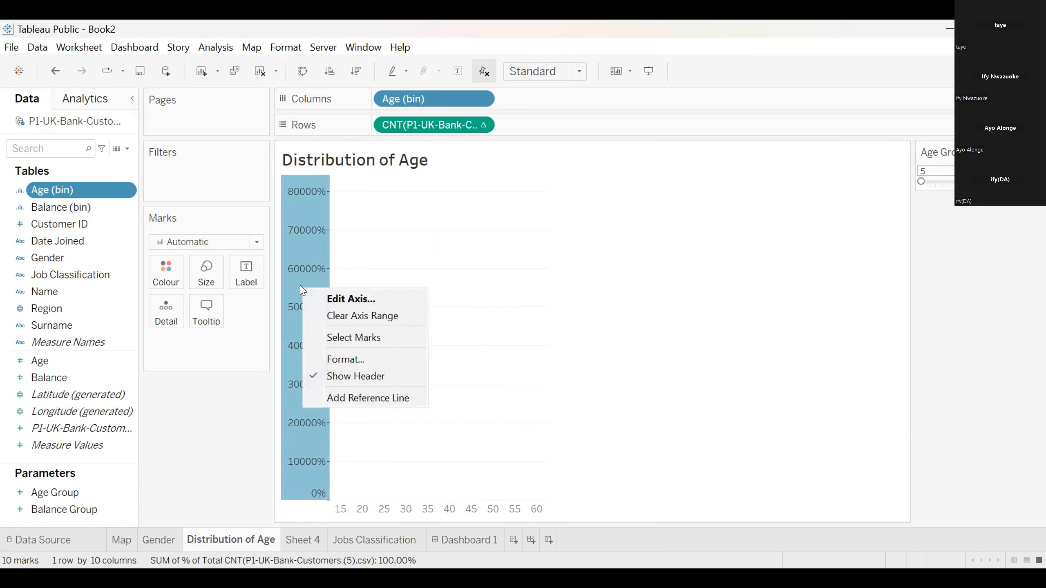
left_click(345, 297)
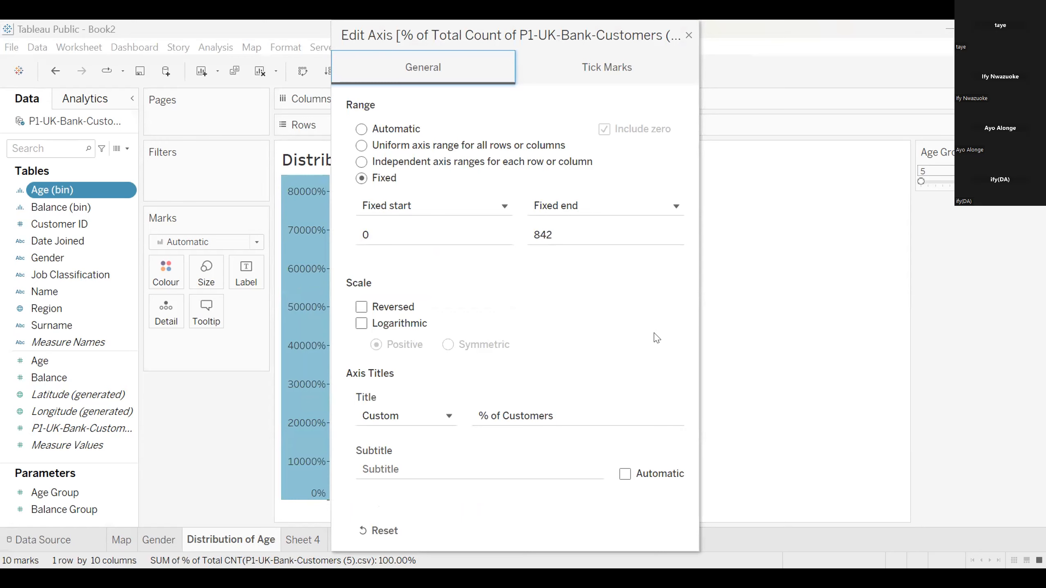
left_click(615, 65)
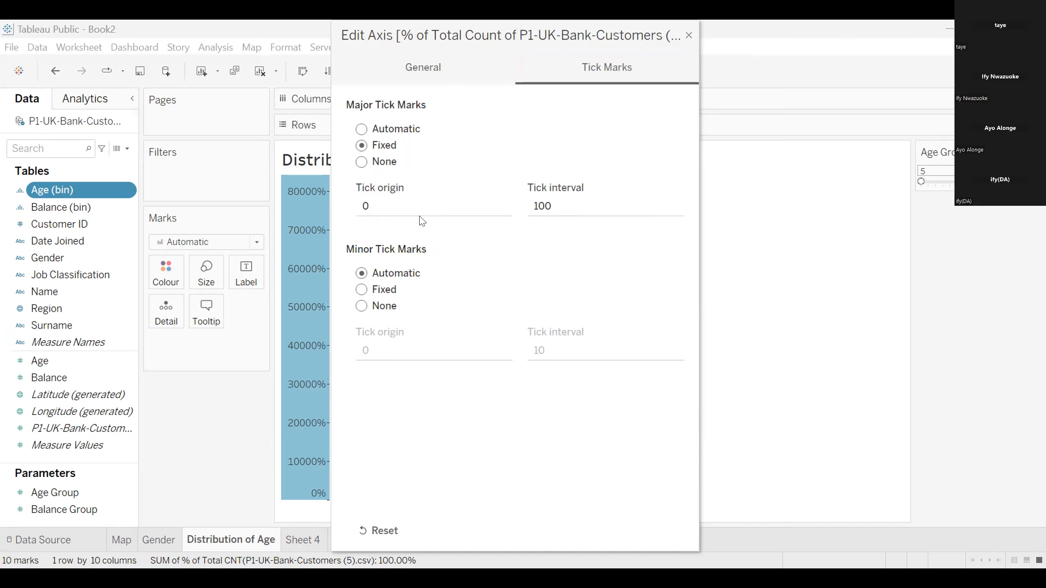
left_click(577, 206)
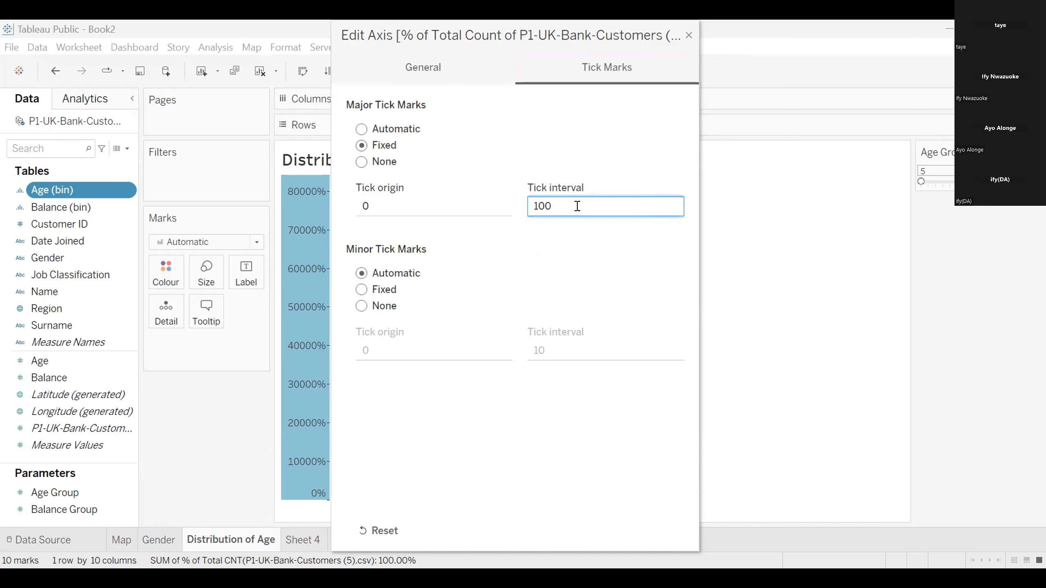
key("BackSpace")
key("BackSpace")
key("BackSpace")
type("2")
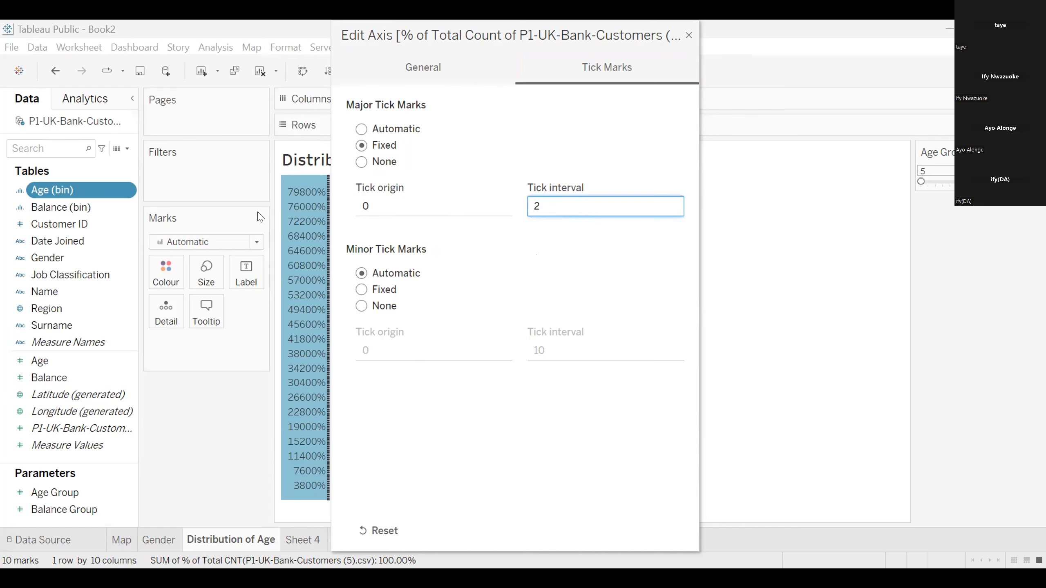
left_click_drag(685, 40, 669, 104)
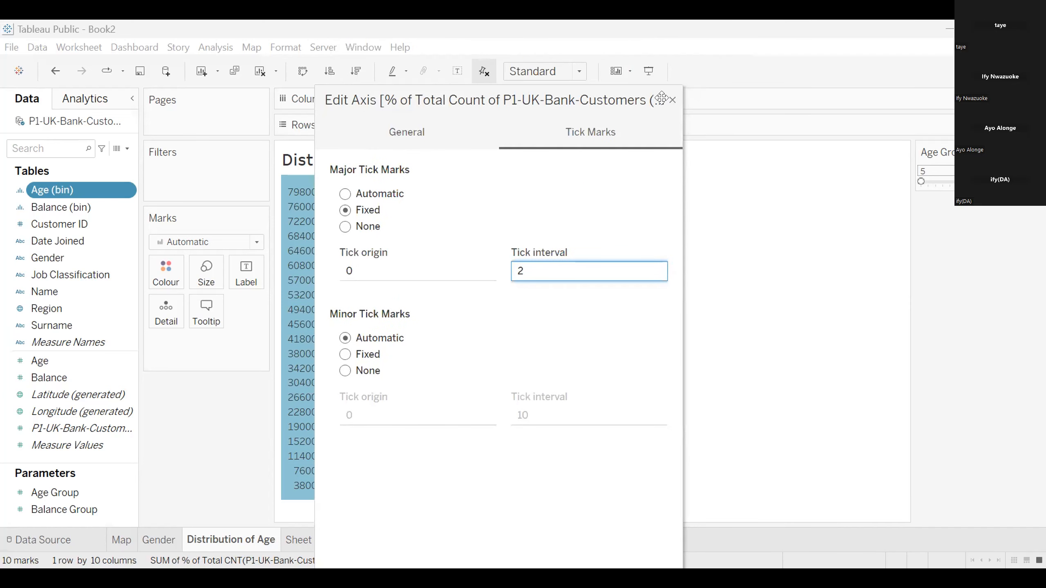
key("BackSpace")
type("100")
Set the vertical axis's major tick marks to Automatic and return to its general range settings
left_click(350, 189)
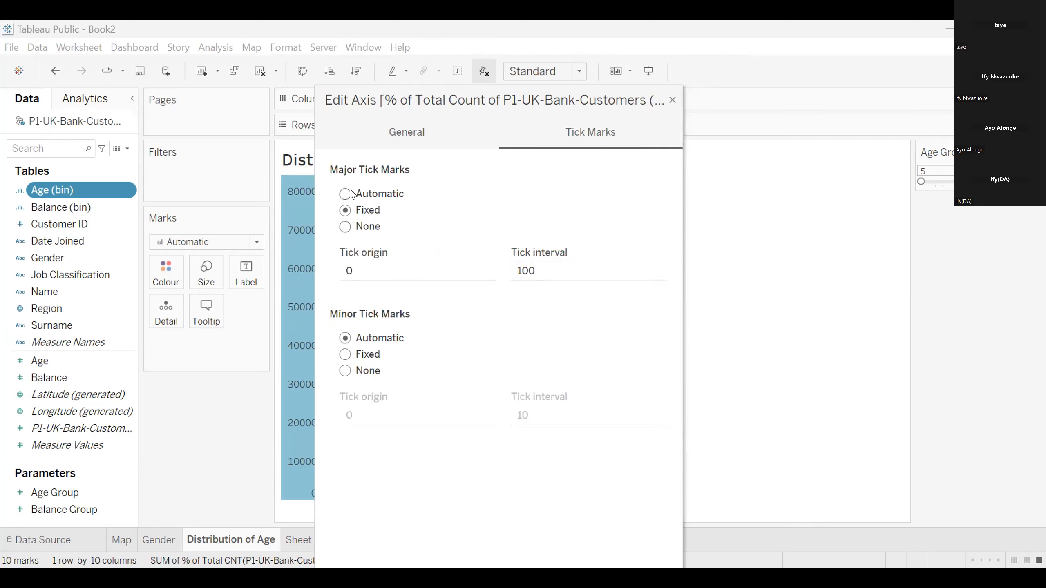
left_click(345, 193)
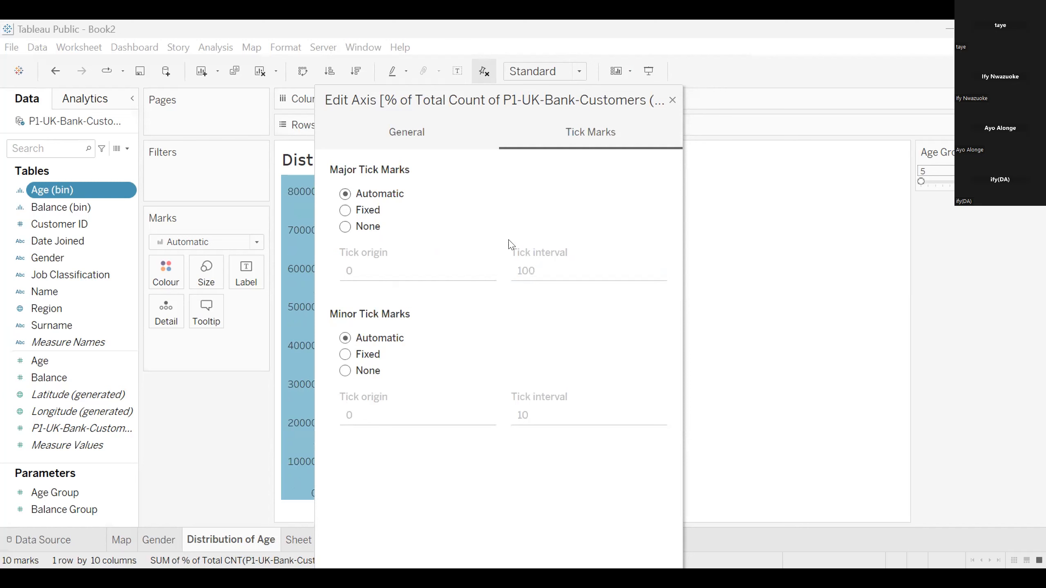
left_click(400, 138)
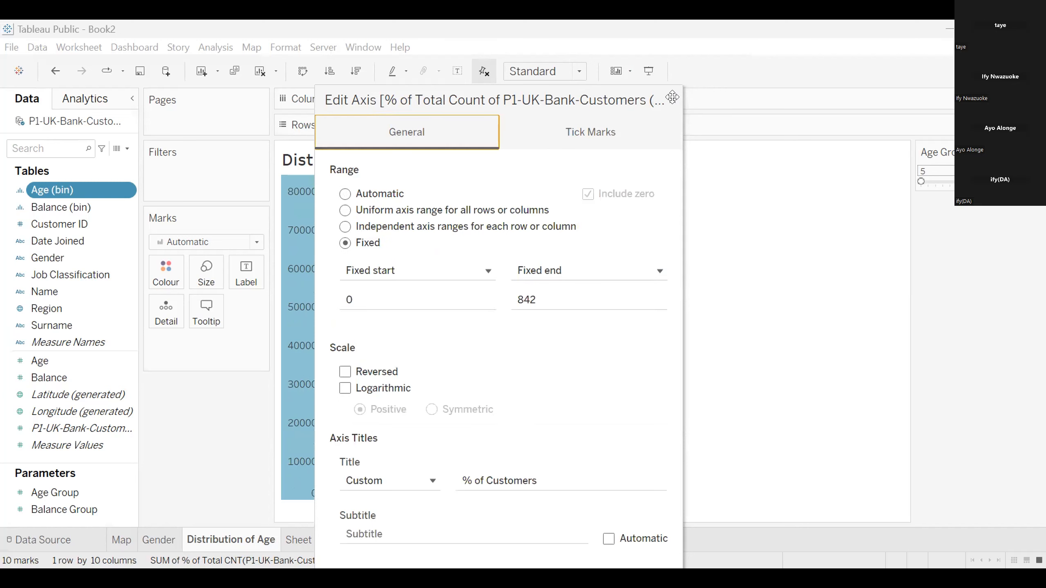
Check the vertical axis's format settings and its list of formattable fields, and close them without changes
left_click(309, 216)
right_click(309, 216)
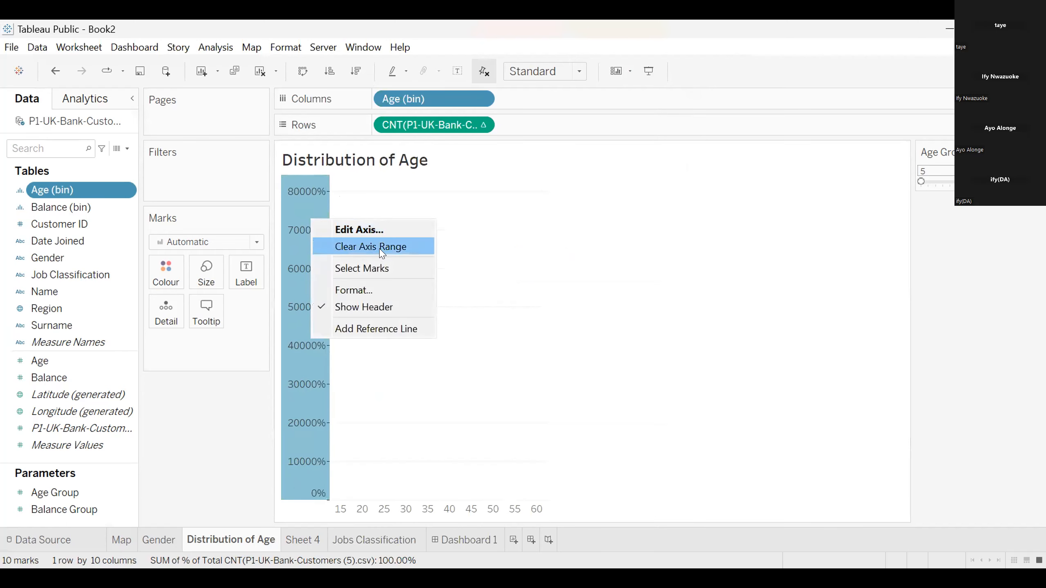
left_click(354, 290)
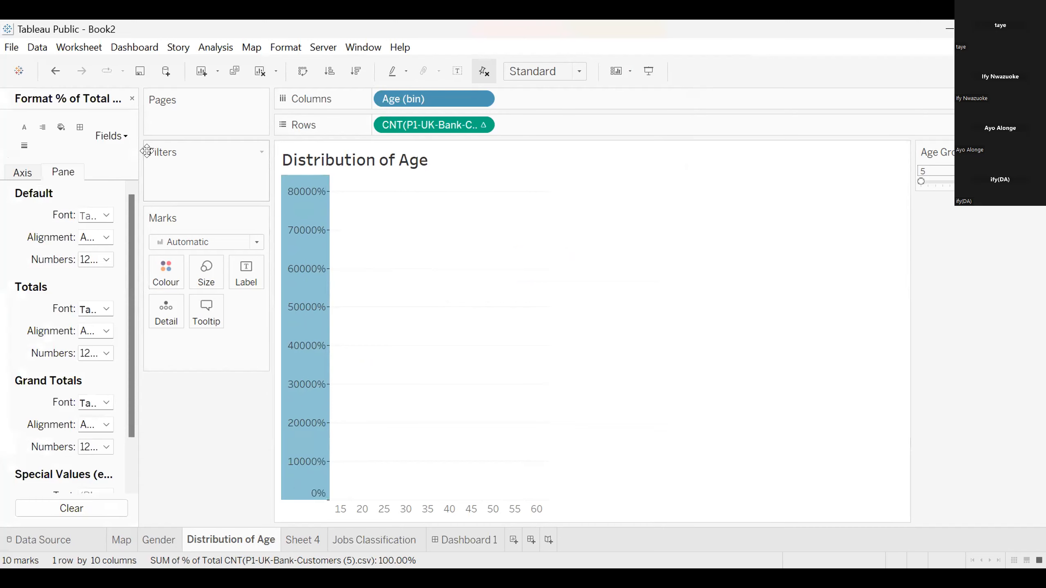
left_click(111, 136)
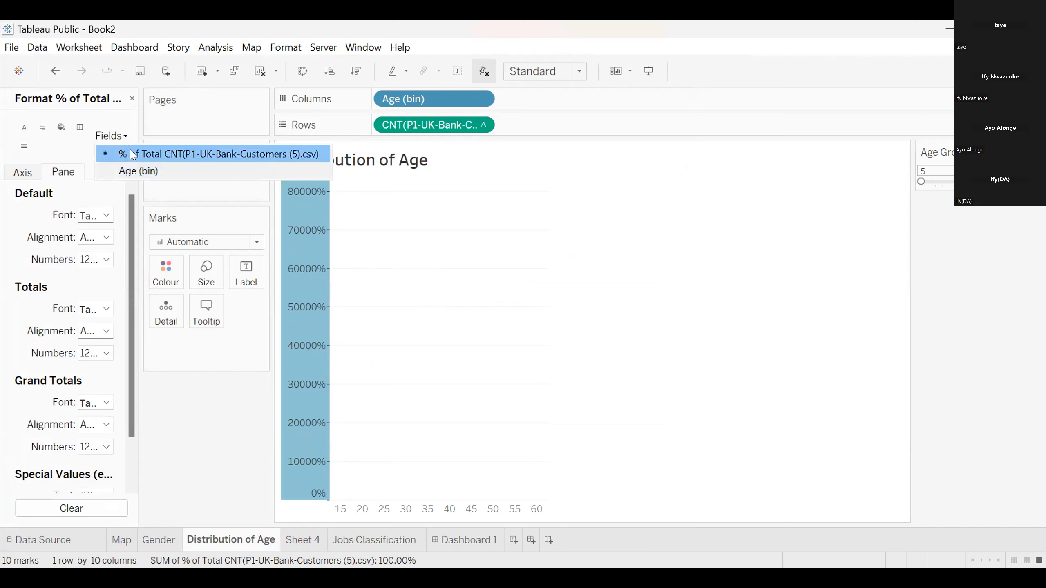
left_click(132, 98)
left_click(132, 98)
Set the vertical axis range to Automatic and close the axis settings
right_click(300, 251)
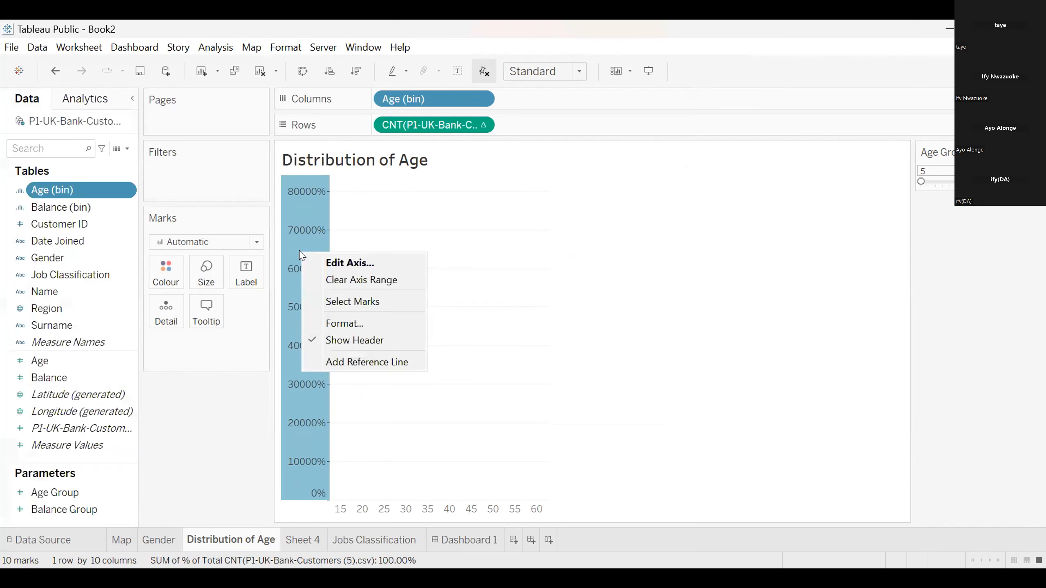
left_click(346, 263)
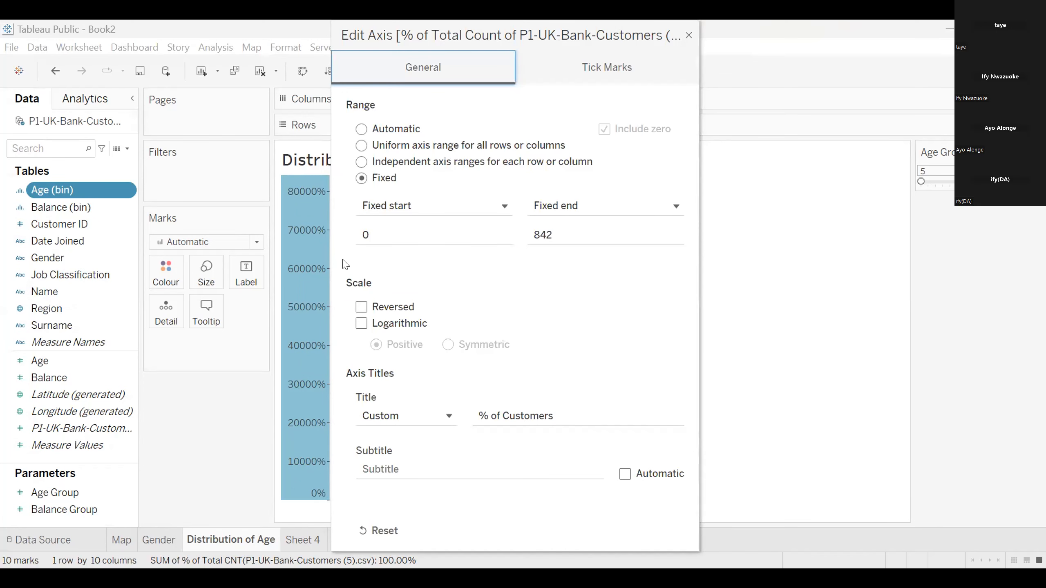
left_click(361, 129)
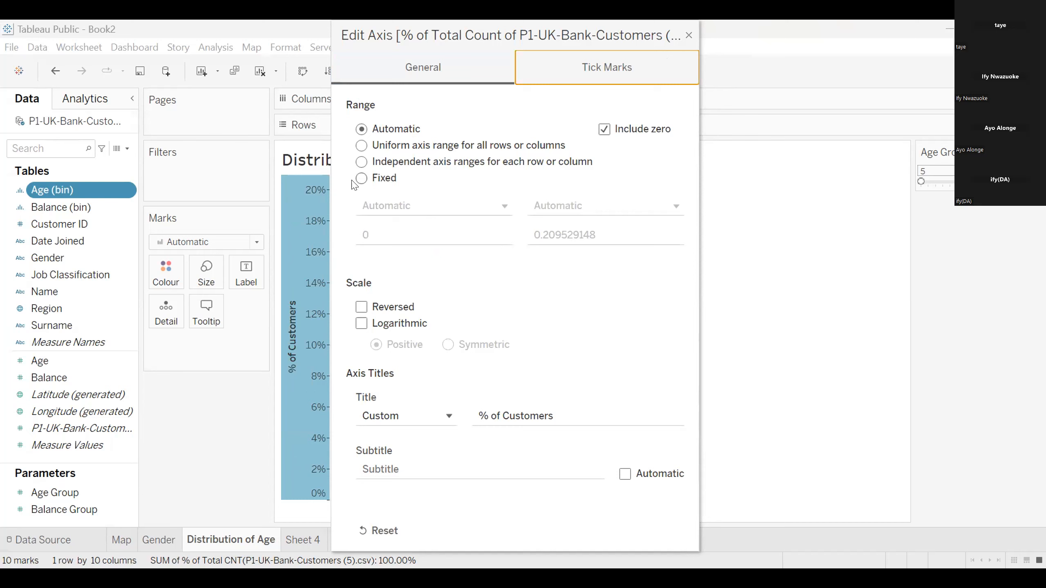
left_click_drag(686, 38, 682, 96)
left_click(684, 94)
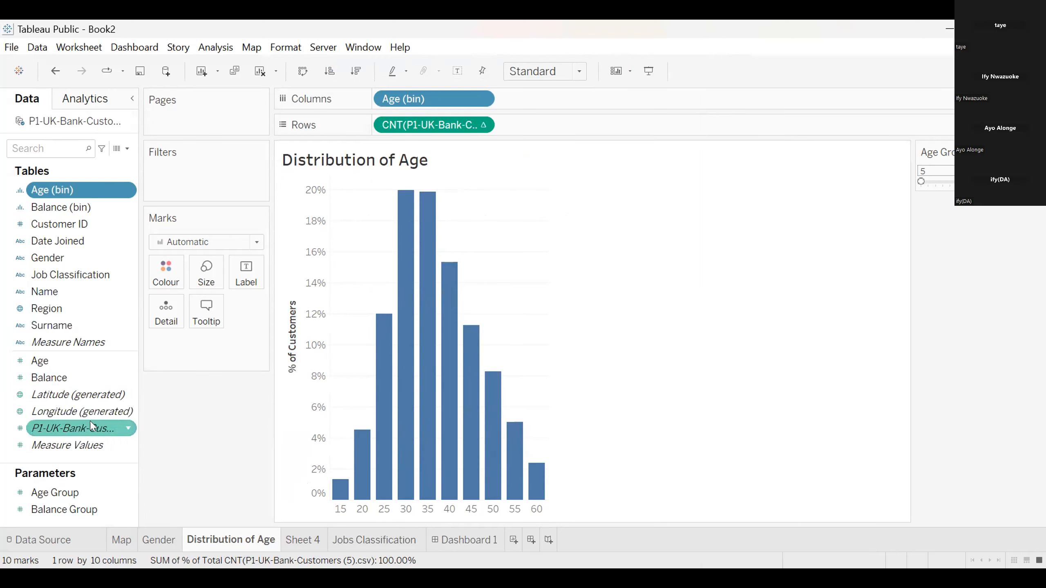
Colour the age distribution bars by the P1-UK-Bank-Customers count
mouse_move(91, 427)
left_mouse_down()
mouse_move(180, 305)
mouse_move(170, 277)
left_mouse_up()
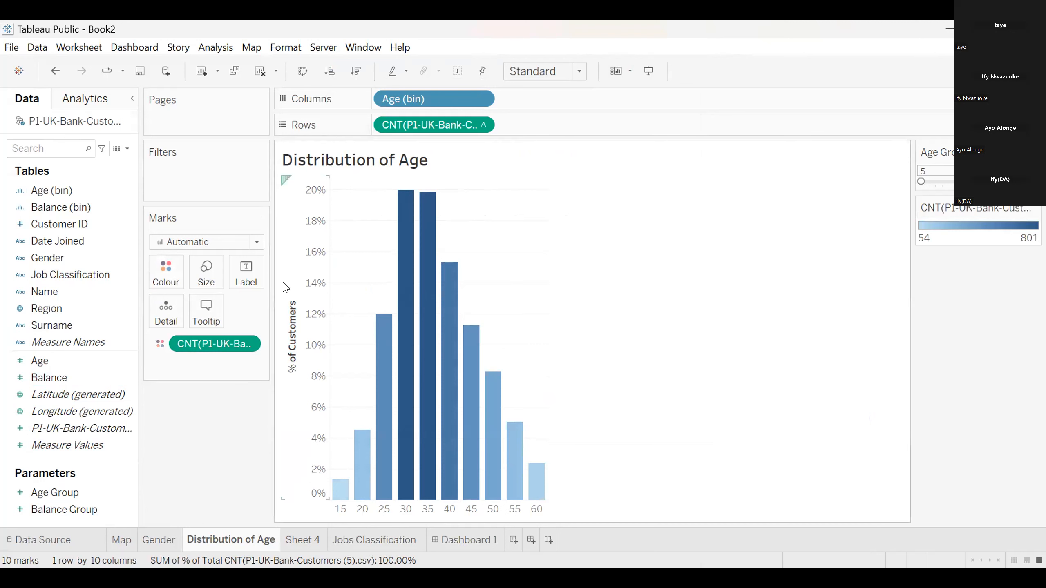
left_click(640, 75)
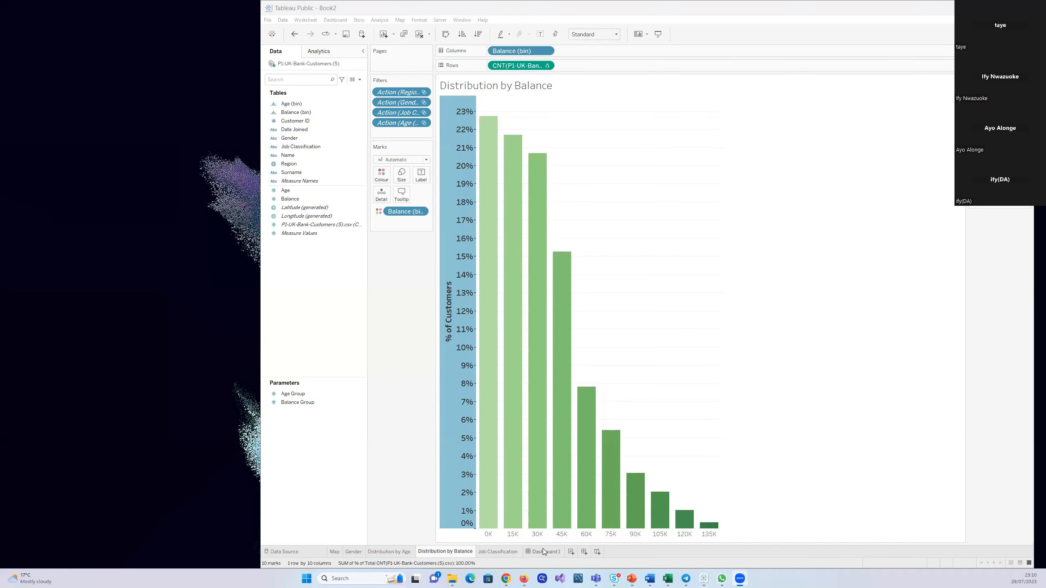
Add a text object across the full width of Dashboard 1, above the map and charts
left_click(543, 551)
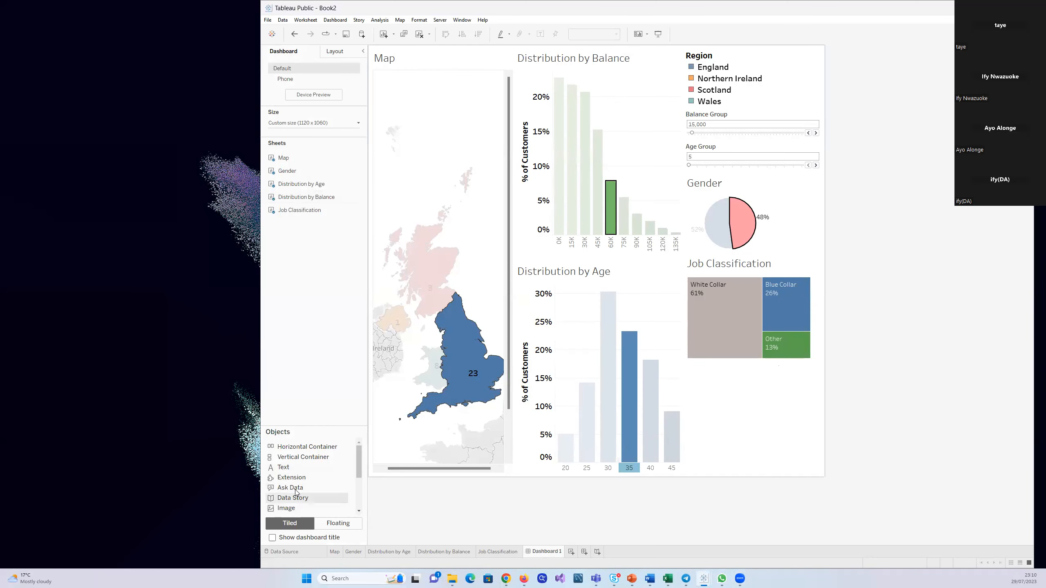
left_click(288, 470)
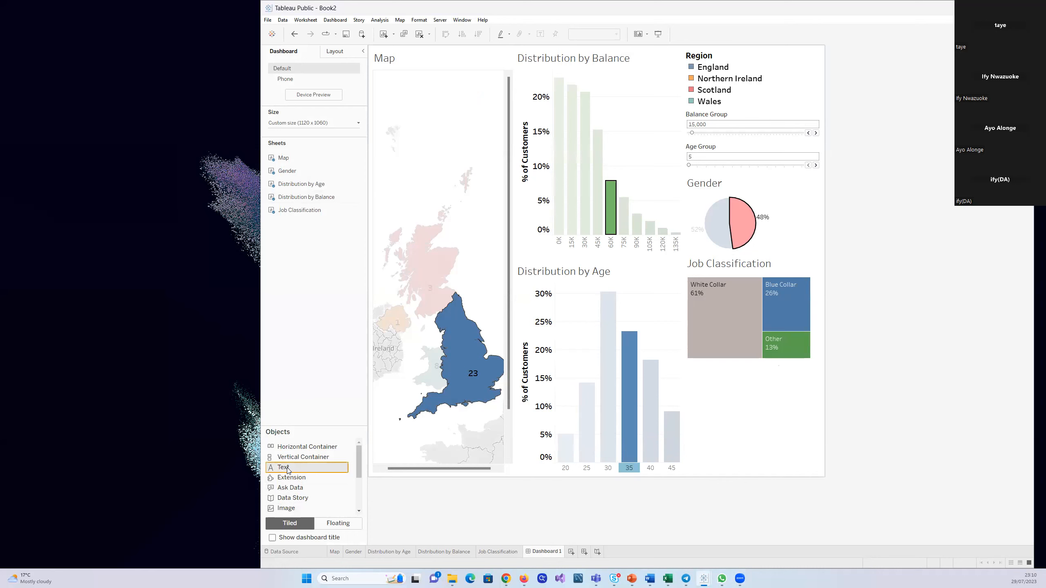
mouse_move(289, 470)
left_mouse_down()
mouse_move(432, 392)
mouse_move(535, 156)
mouse_move(574, 99)
mouse_move(569, 73)
mouse_move(513, 83)
mouse_move(502, 59)
mouse_move(511, 62)
mouse_move(497, 73)
mouse_move(524, 71)
mouse_move(463, 86)
left_mouse_up()
mouse_move(464, 149)
left_mouse_down()
mouse_move(497, 183)
mouse_move(735, 196)
mouse_move(537, 183)
mouse_move(430, 159)
left_mouse_up()
mouse_move(432, 218)
left_mouse_down()
mouse_move(440, 254)
mouse_move(468, 272)
mouse_move(545, 230)
mouse_move(499, 165)
mouse_move(465, 89)
mouse_move(474, 53)
left_mouse_up()
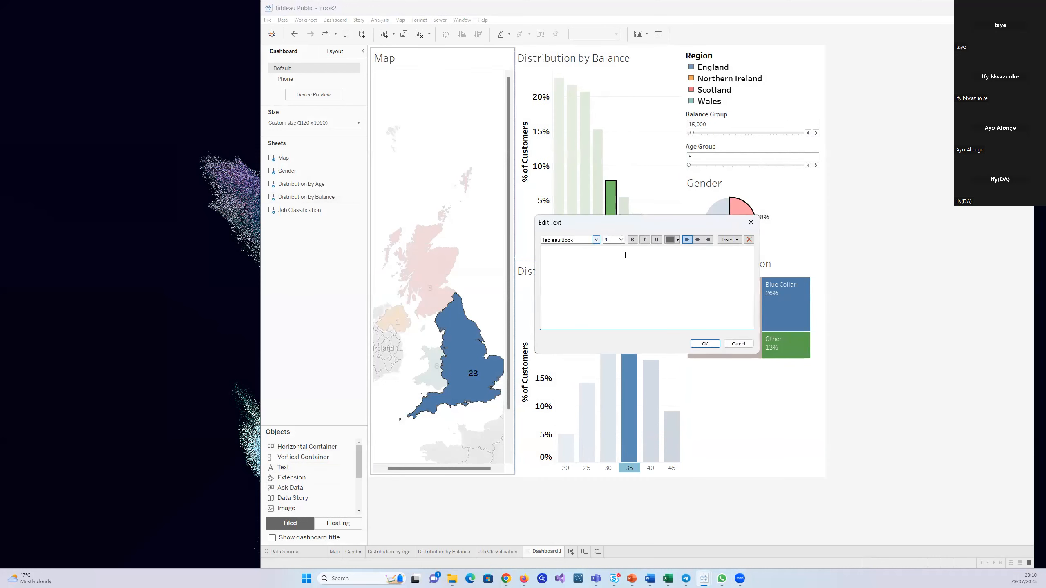
Enter the centred dashboard title "UK Bank Customers Segmentations" in the text object
left_click(697, 240)
type("ustomer")
type("s")
type(" Se")
type("g")
type("me")
key("BackSpace")
type("mentations")
Format the whole title text in Tableau Bold at size 26 and accept it
key("ctrl+a")
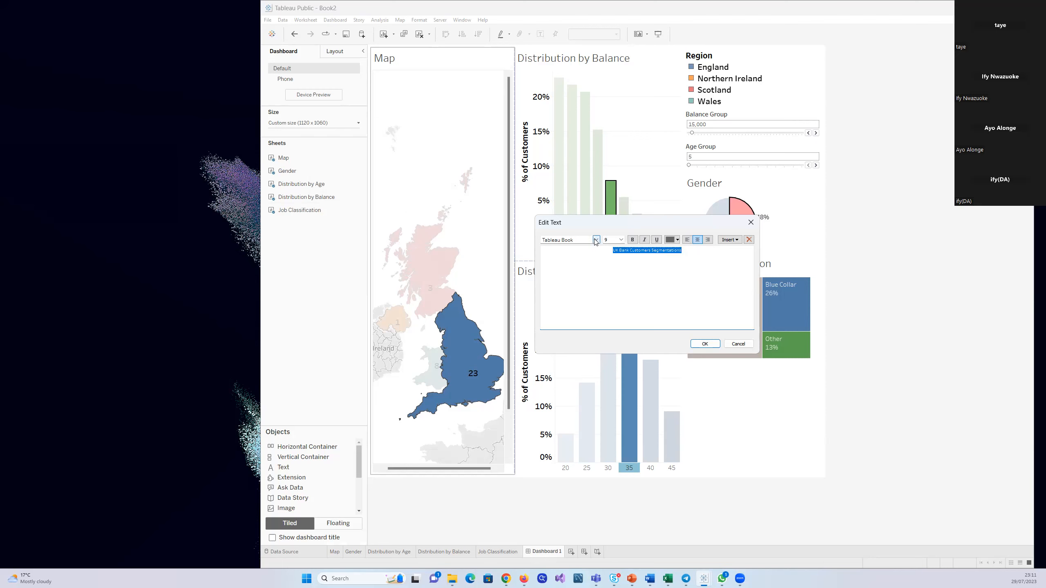
left_click(595, 240)
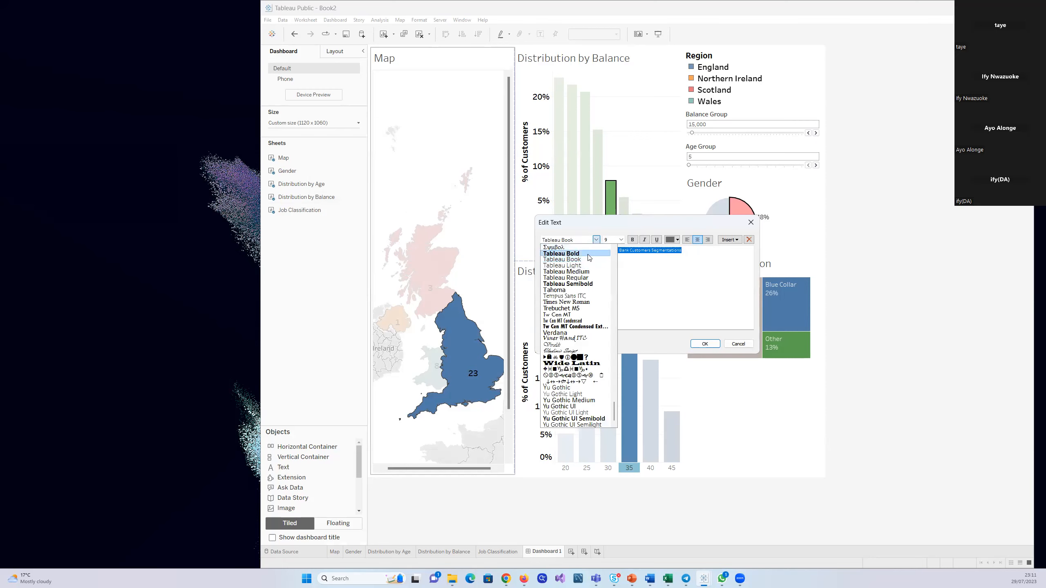
left_click(591, 258)
left_click(621, 240)
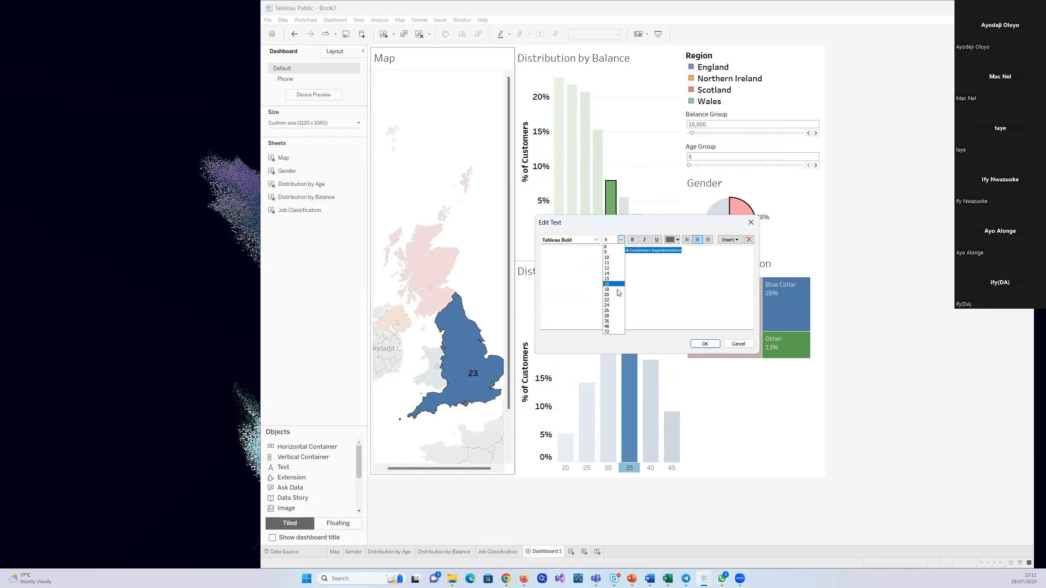
left_click(614, 311)
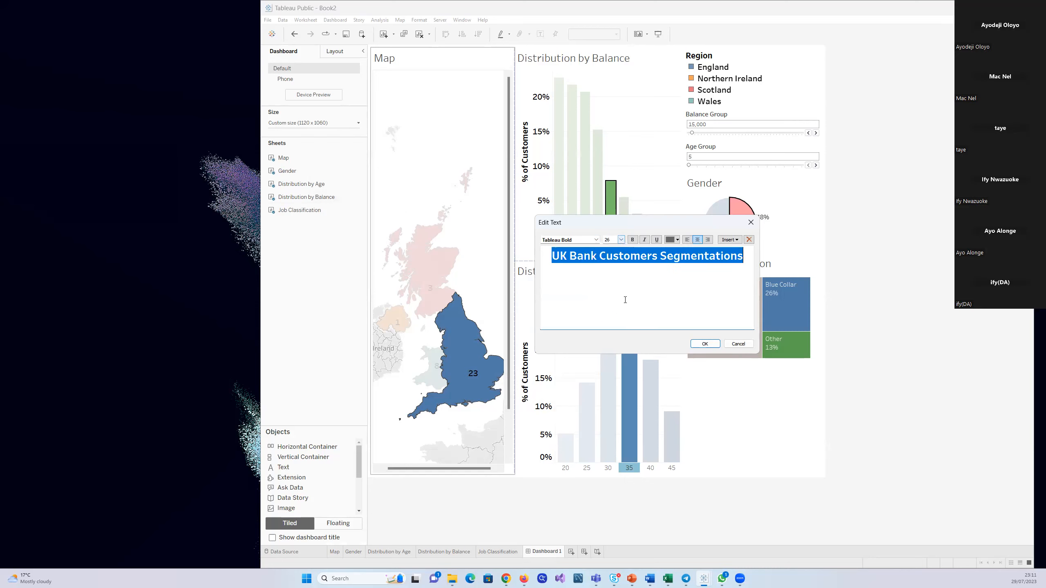
left_click(705, 348)
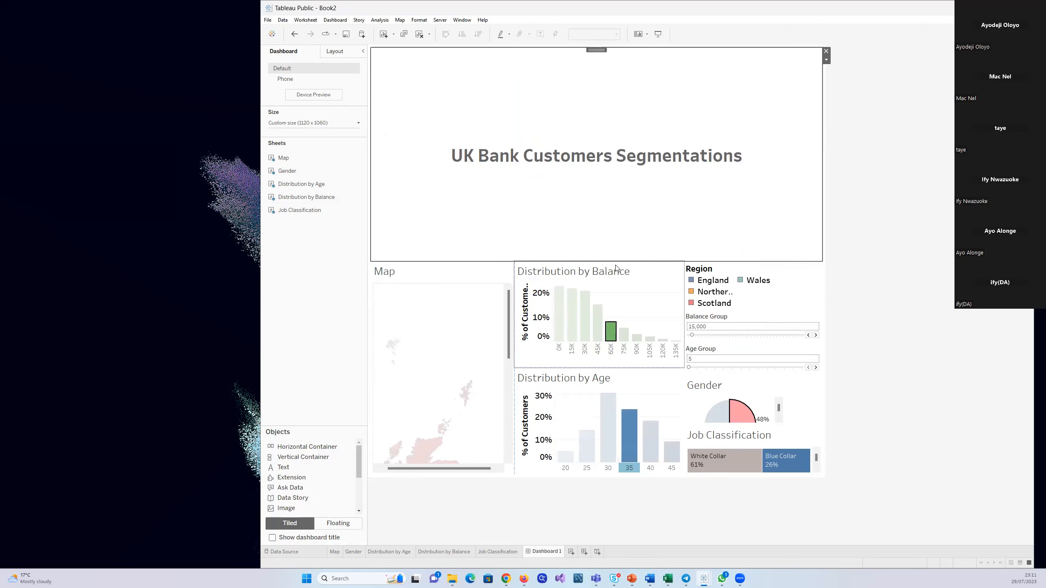
Shrink the title object's height to a single-line band above the map and charts
left_click_drag(611, 261, 606, 175)
left_click_drag(589, 99, 584, 67)
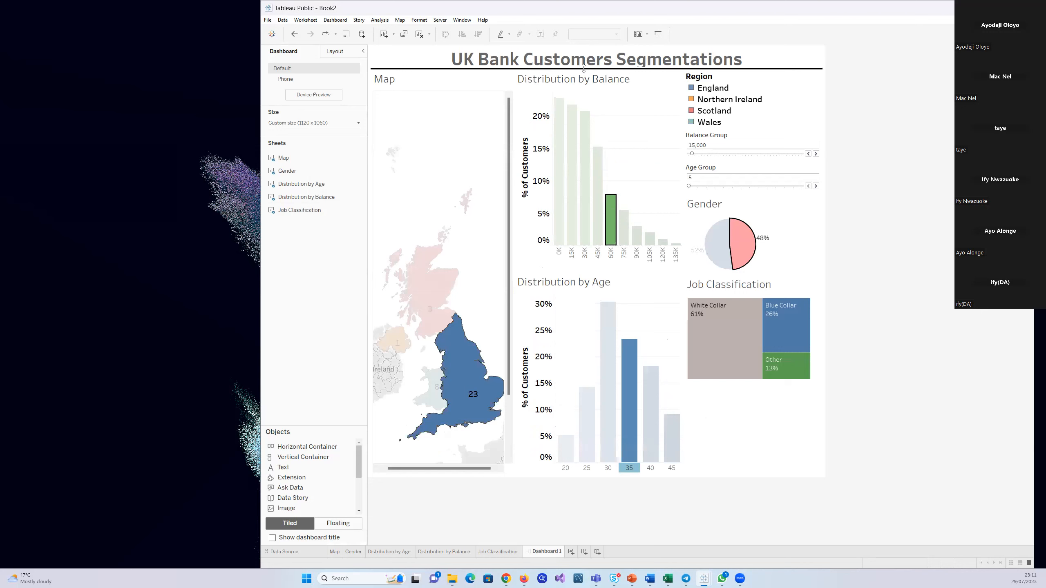
left_click(334, 52)
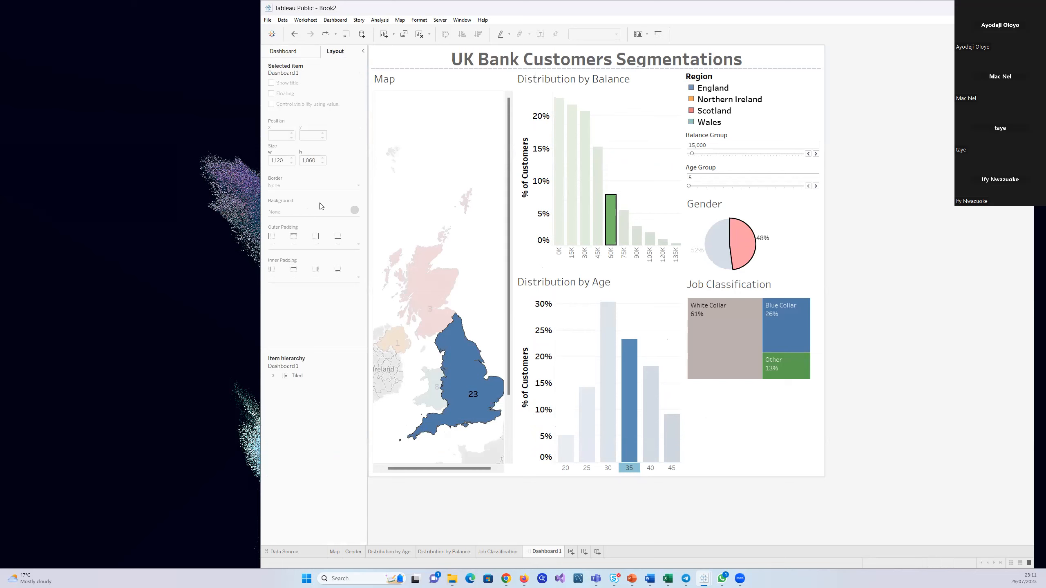
Copy the HTML colour code of the age 45 bar from the Distribution by Age sheet's colour settings, leaving the palette unchanged
left_click(383, 552)
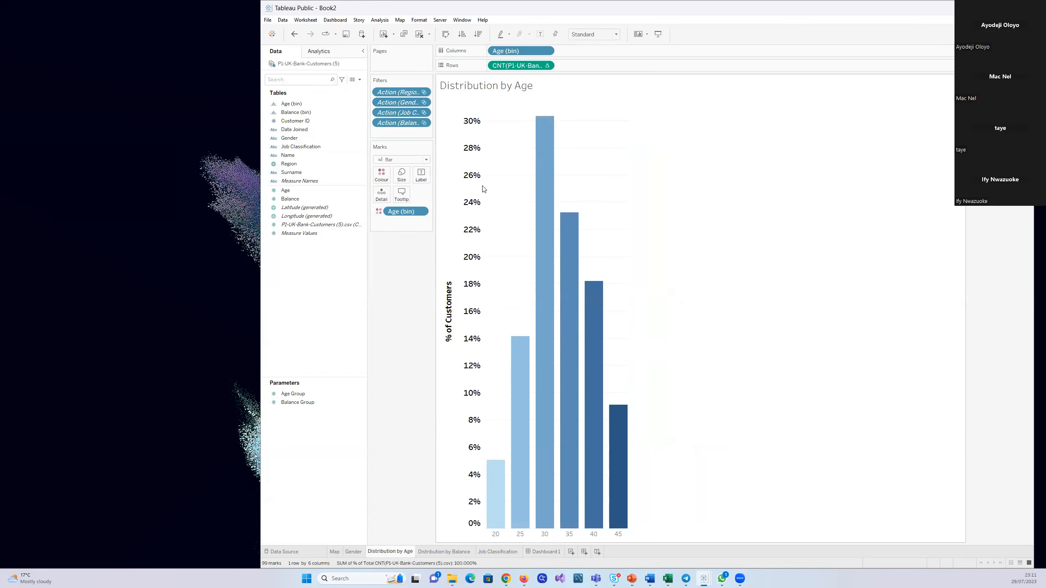
left_click(381, 174)
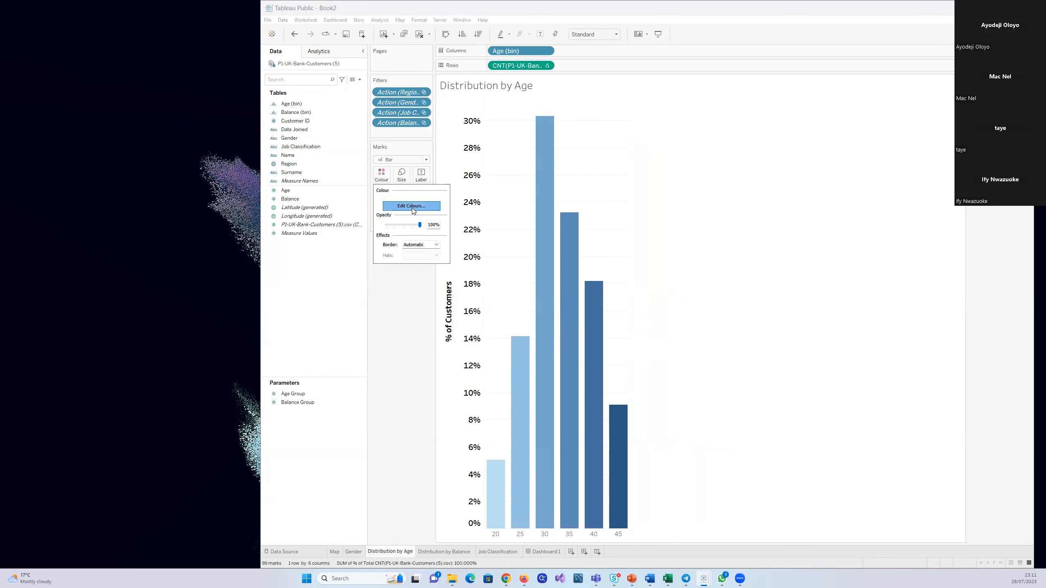
left_click(411, 208)
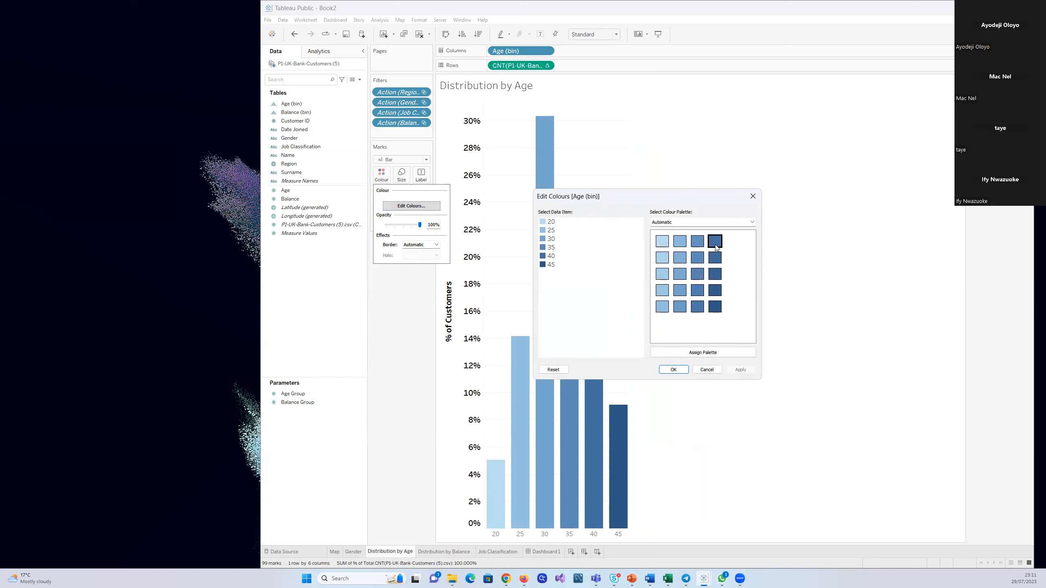
left_click(752, 222)
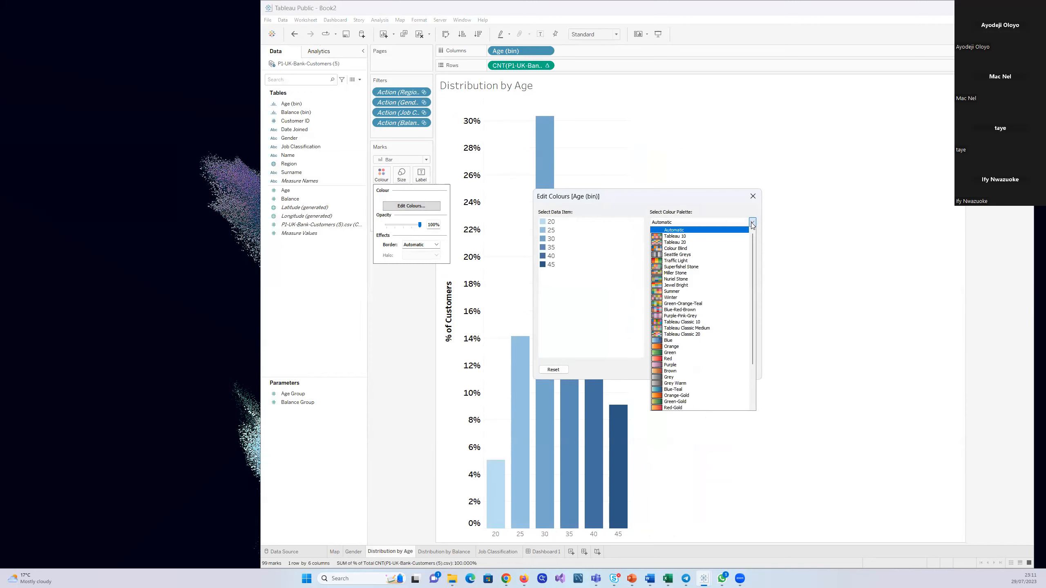
left_click(752, 223)
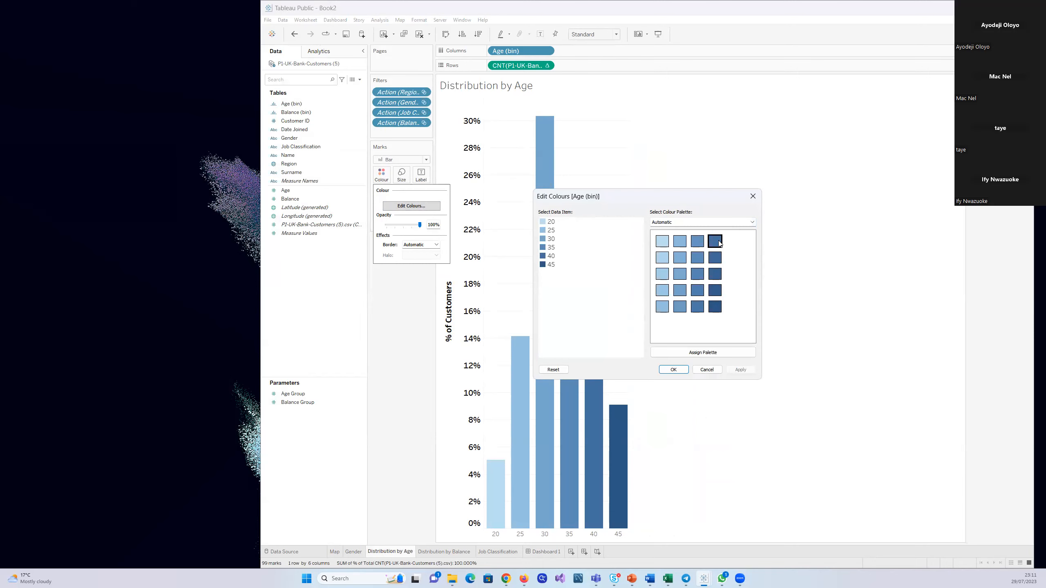
double_click(542, 267)
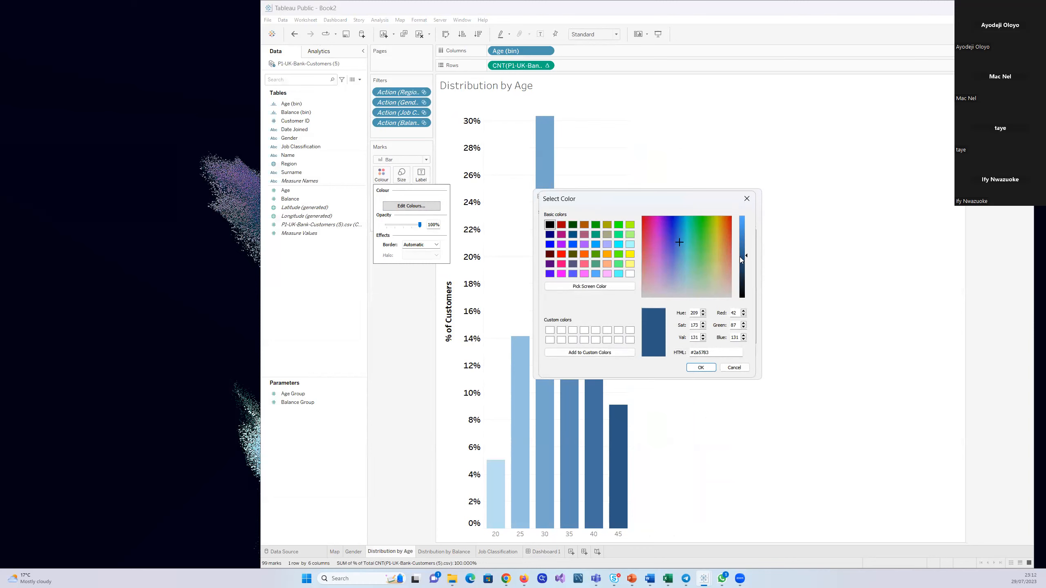
mouse_move(746, 256)
left_mouse_down()
mouse_move(745, 286)
mouse_move(741, 254)
left_mouse_up()
left_click_drag(705, 349, 686, 357)
key("ctrl+c")
left_click(727, 368)
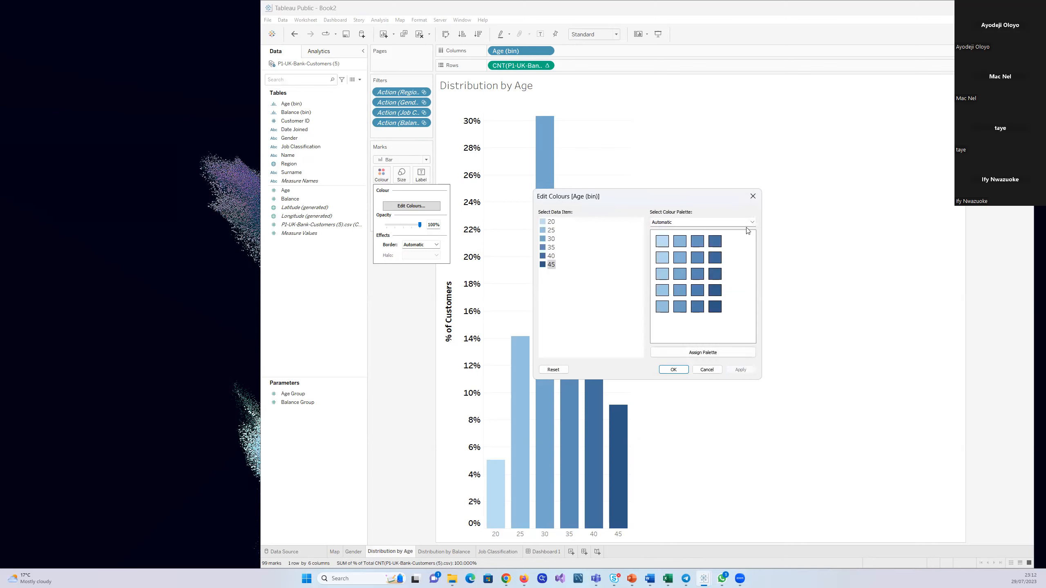
left_click(752, 196)
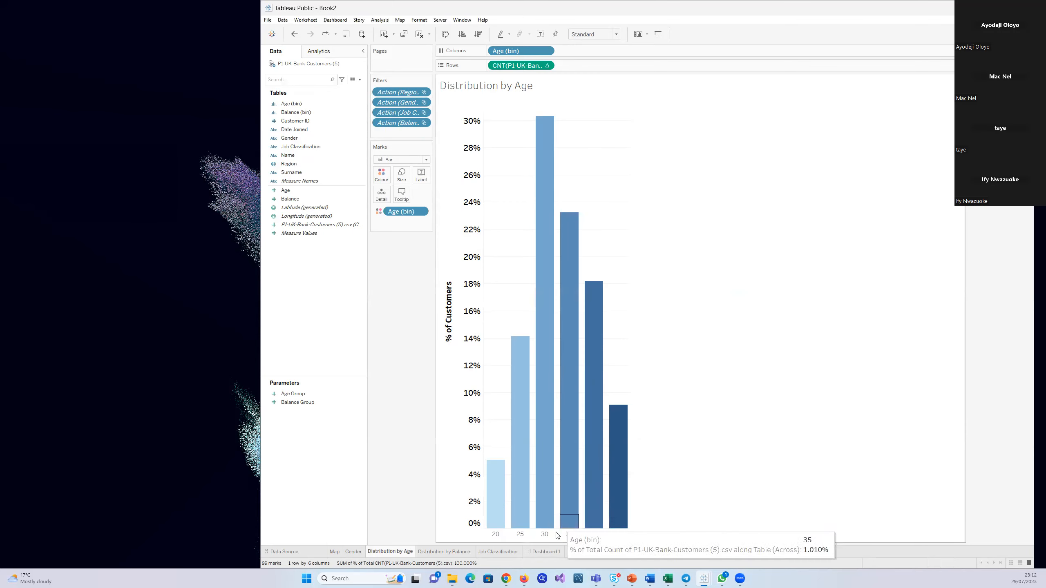
Give the title object on Dashboard 1 a dark blue background using the copied colour code #2a5984
left_click(554, 551)
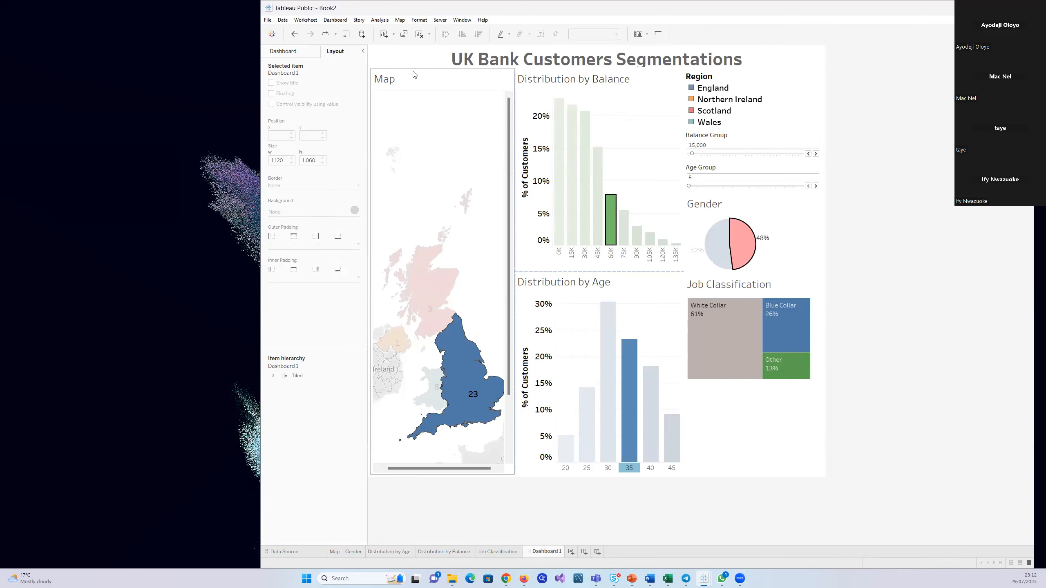
left_click(412, 58)
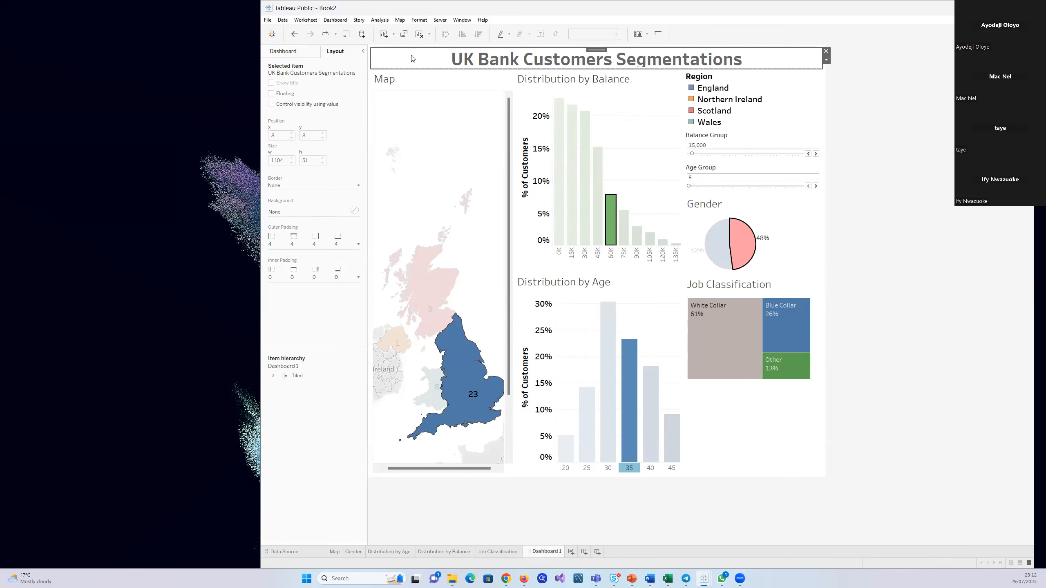
left_click(312, 210)
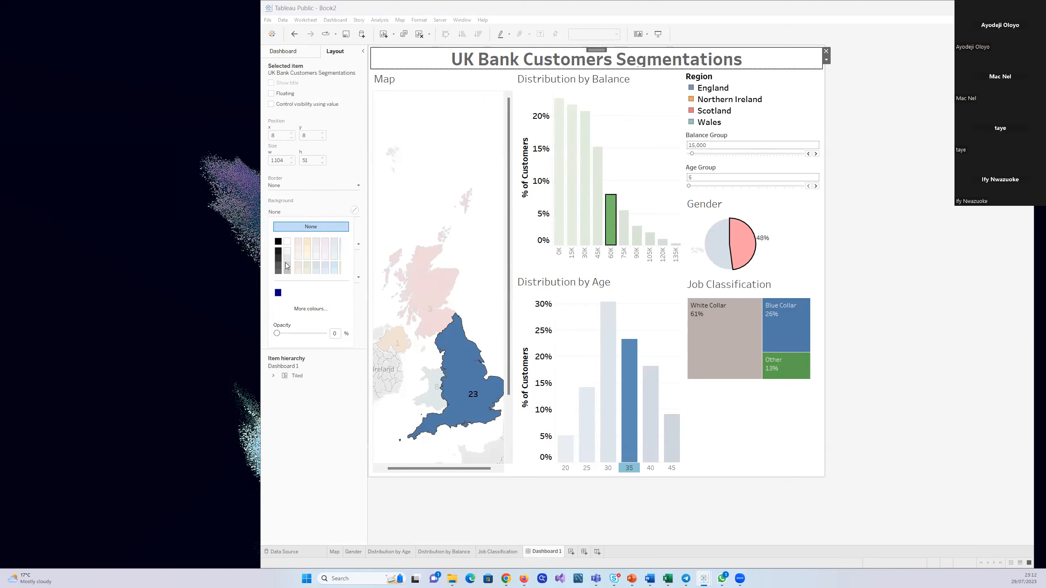
left_click(326, 310)
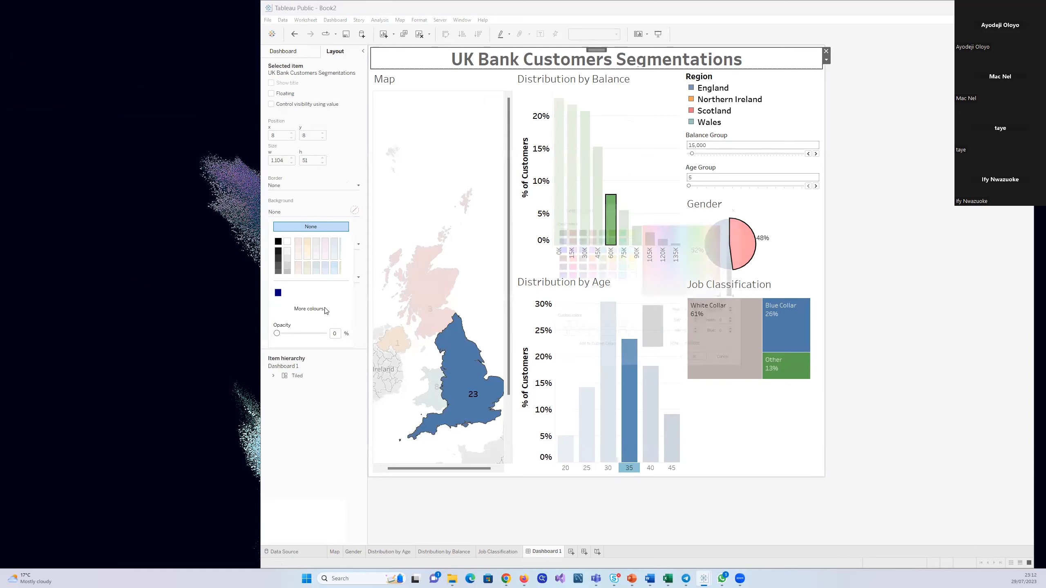
left_click_drag(714, 352, 684, 357)
key("ctrl+v")
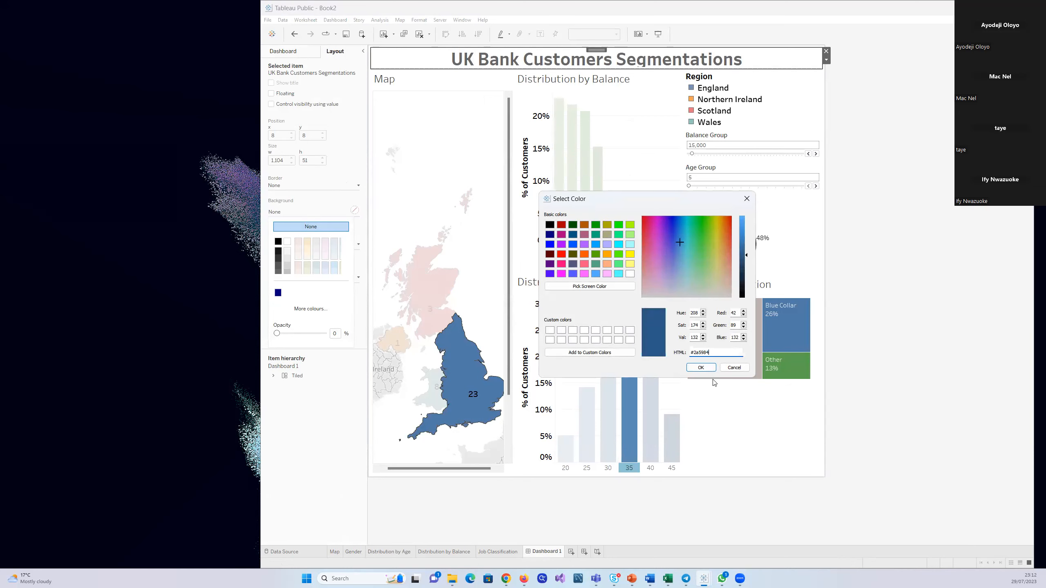
left_click(700, 367)
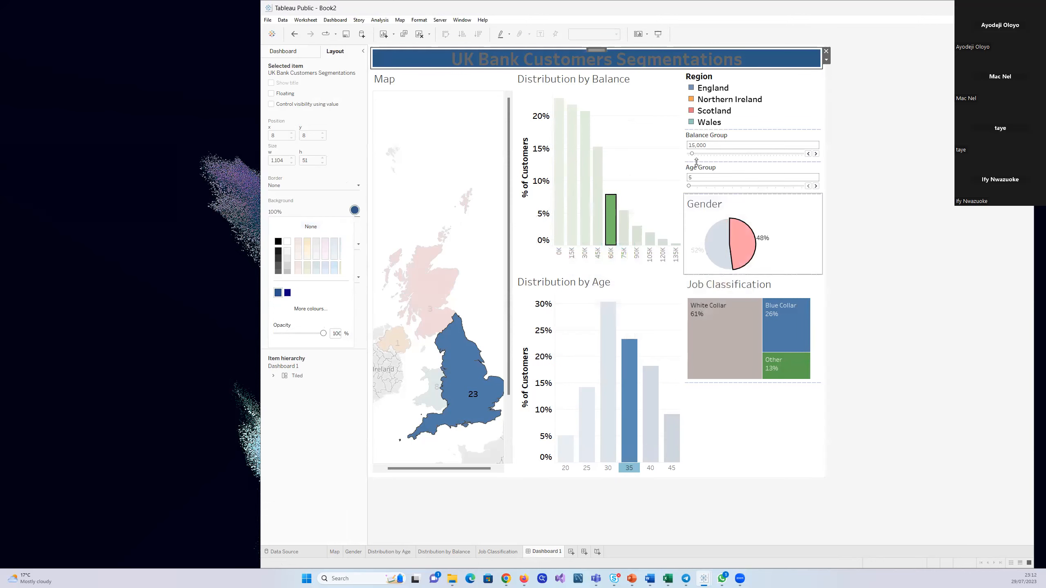
Recolour the whole dashboard title text white, accept it and deselect the title object
left_click(826, 60)
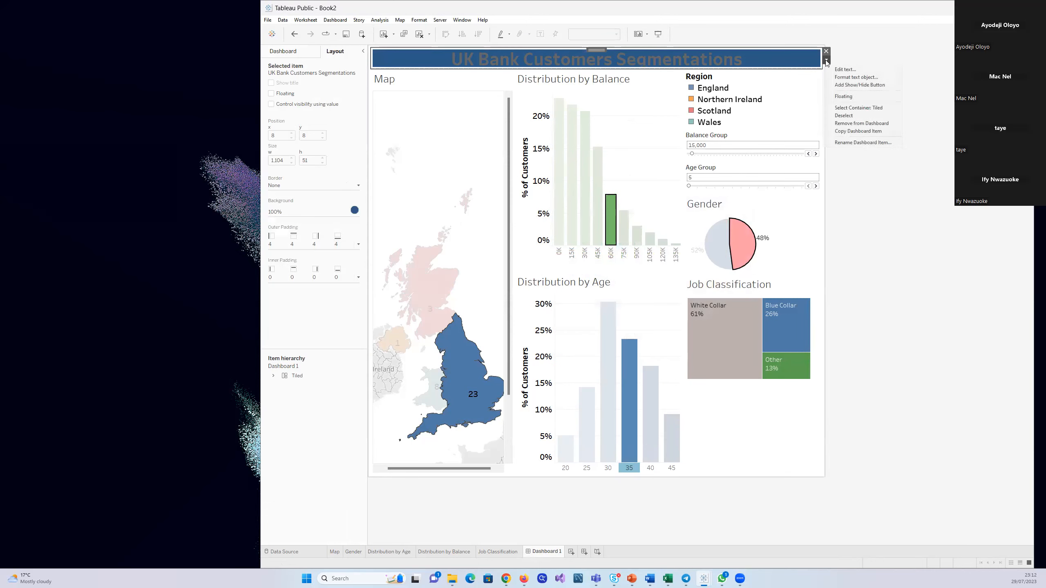
left_click(839, 69)
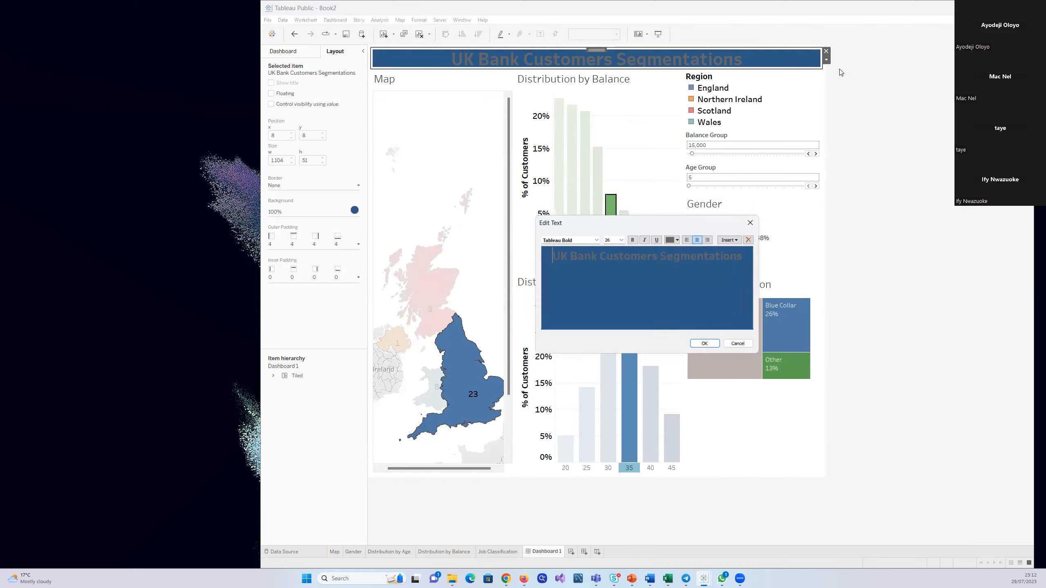
left_click_drag(742, 256, 548, 256)
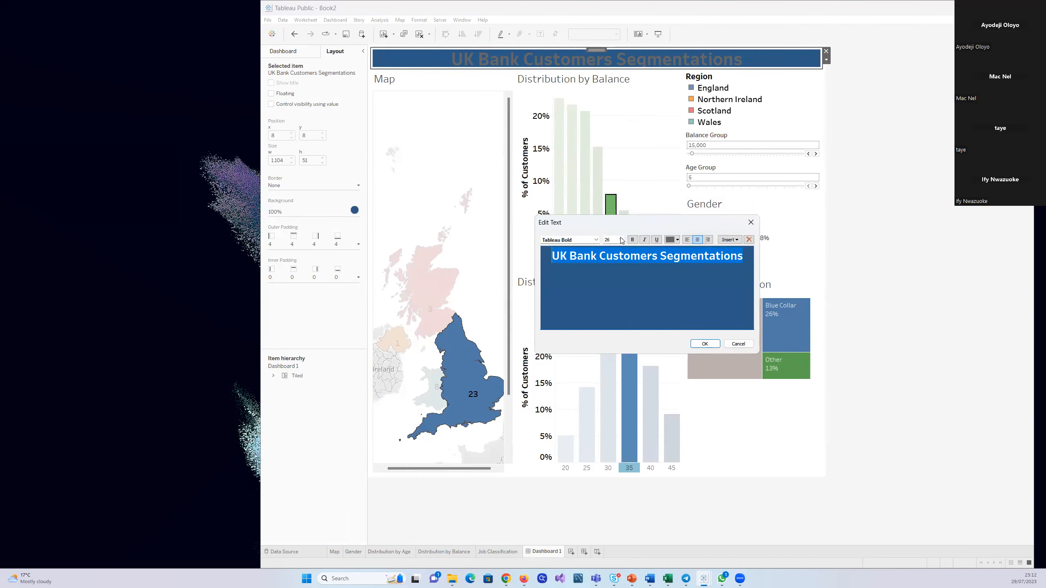
left_click(677, 243)
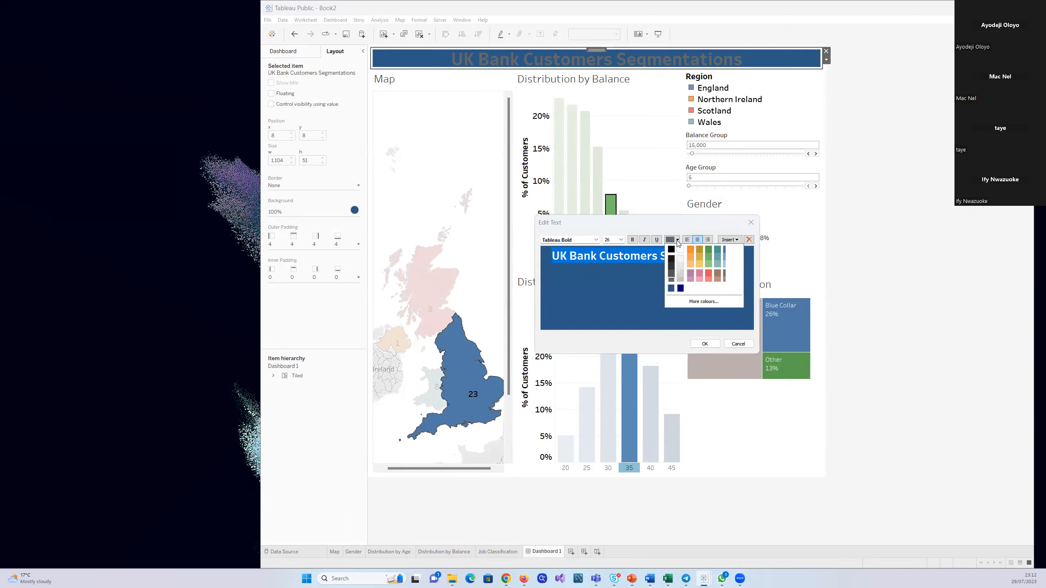
left_click(681, 249)
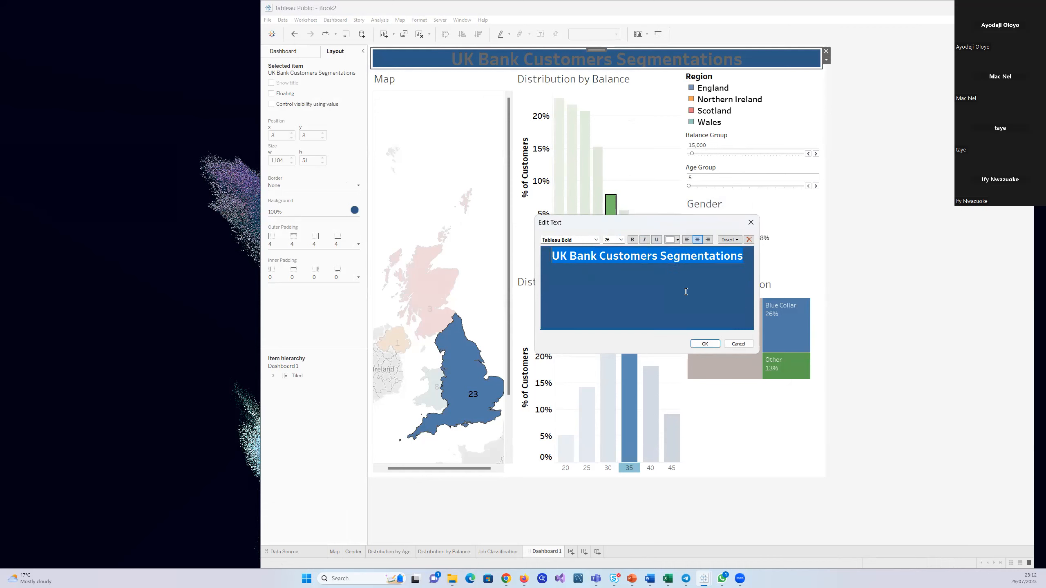
left_click(705, 344)
left_click(887, 179)
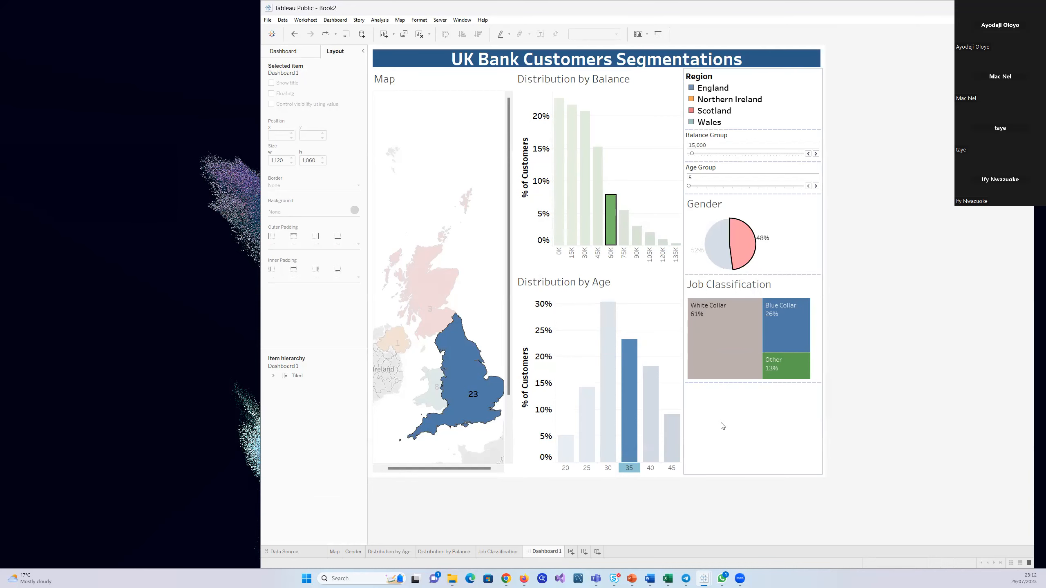
Clear the England, age 35, 60K balance and gender selections so the dashboard charts are unfiltered
left_click(723, 451)
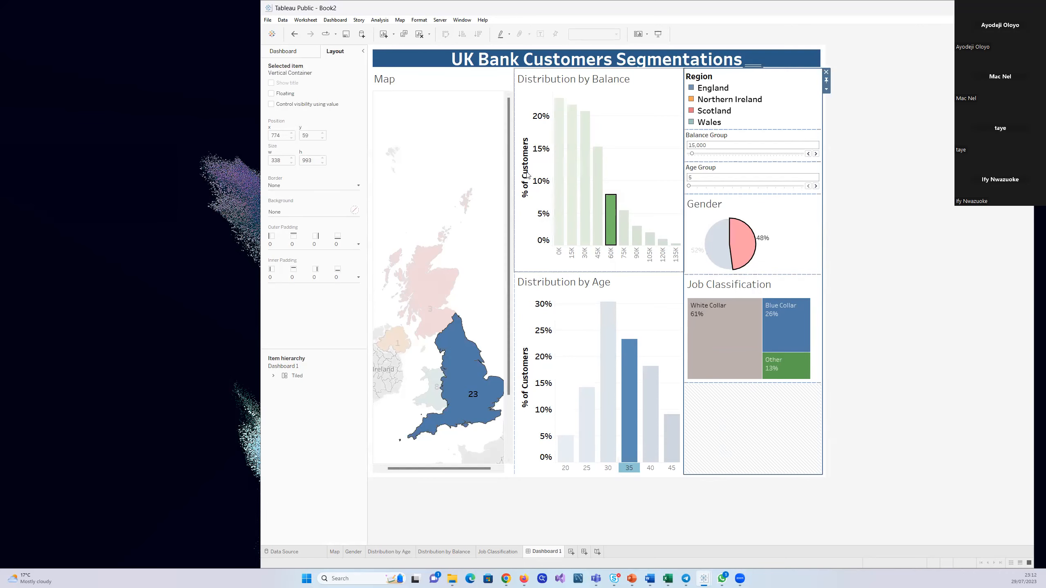
left_click(467, 145)
left_click(445, 351)
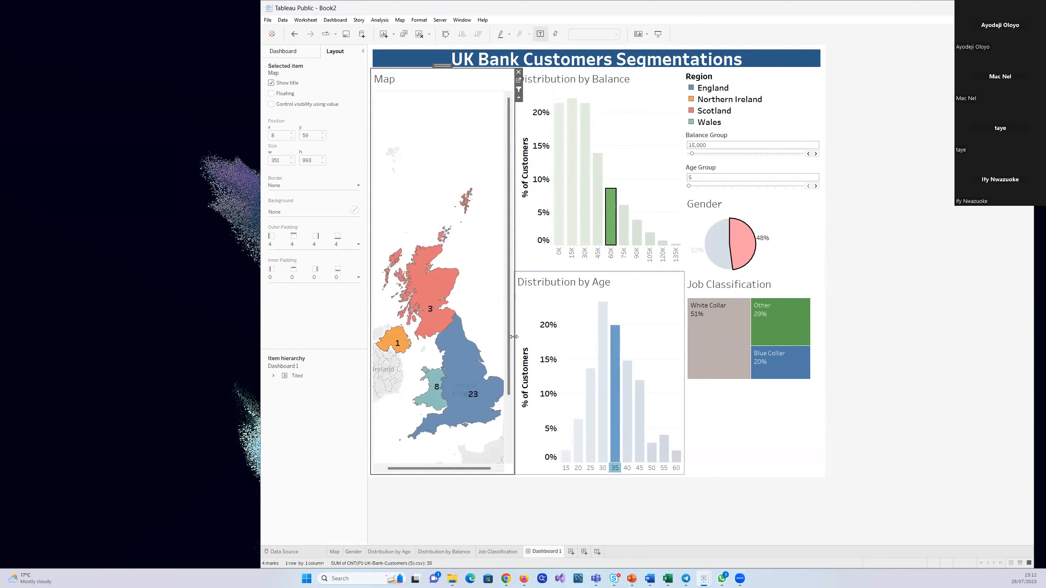
left_click(614, 438)
left_click(610, 236)
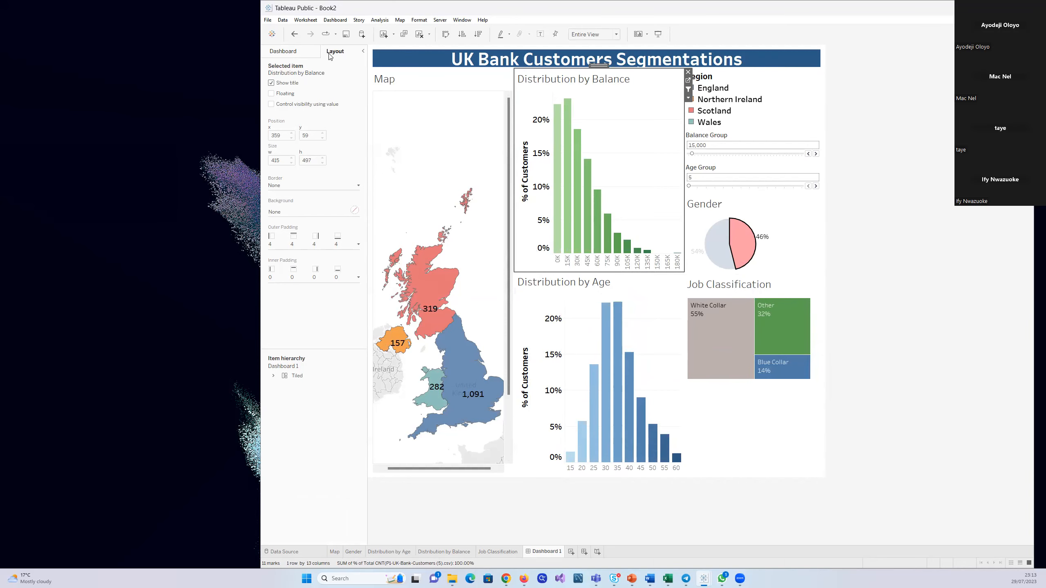
left_click(289, 53)
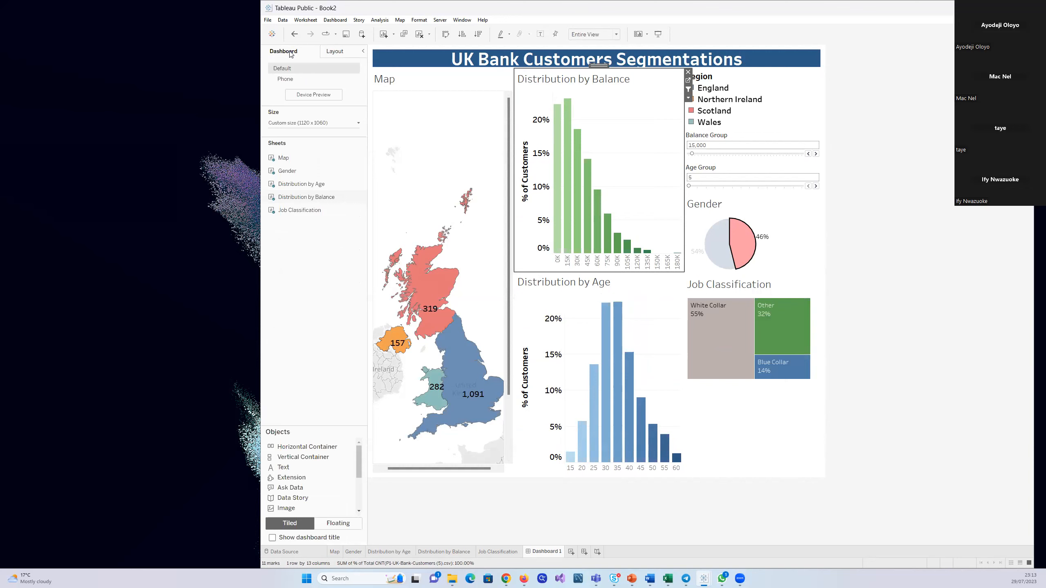
left_click(267, 19)
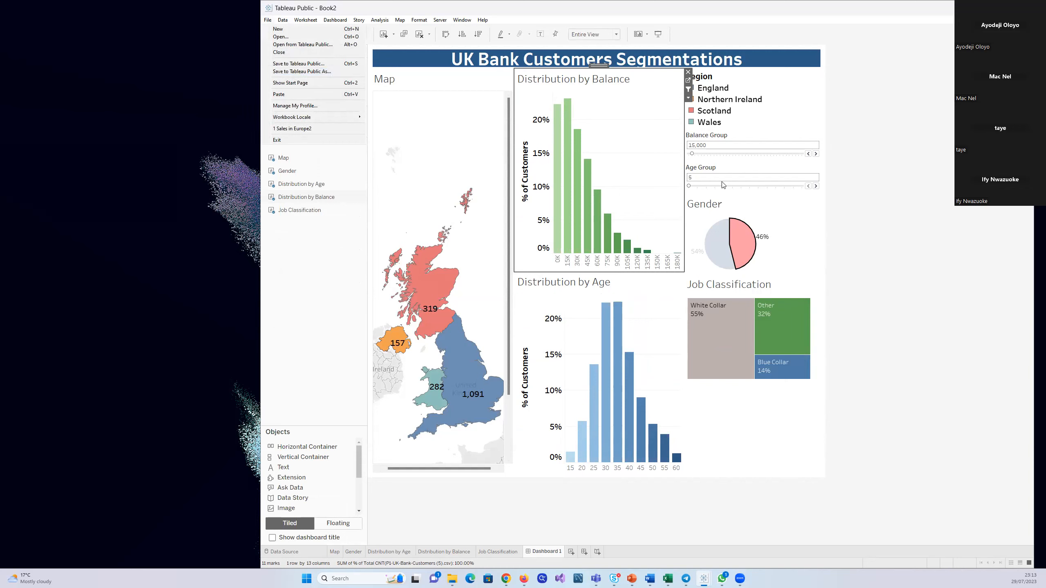
left_click(806, 239)
left_click(806, 239)
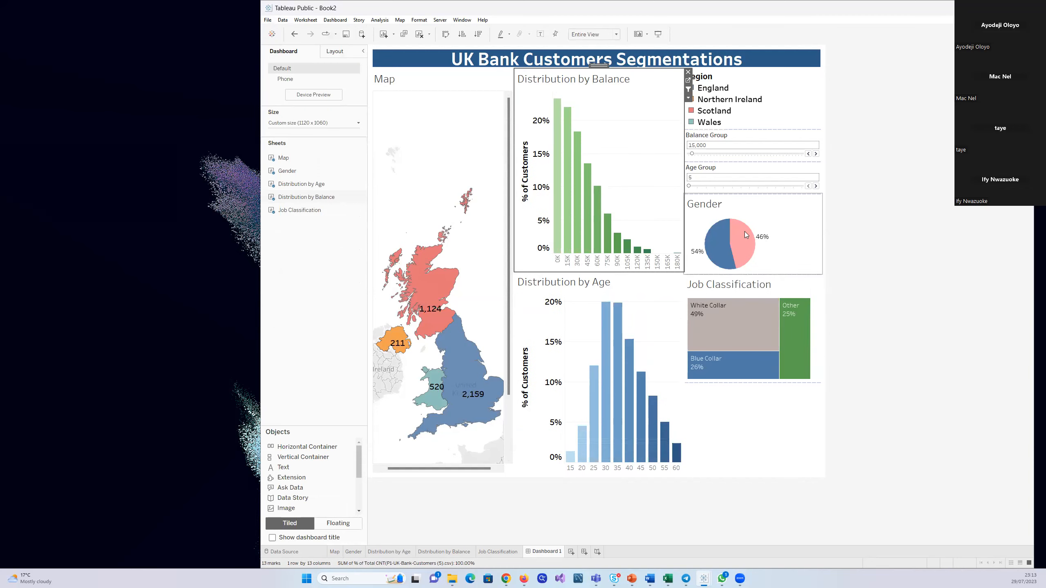
Set the Age Group parameter to 10, and test the Gender pie filter with its blue slice before clearing it
left_click(817, 187)
left_click(815, 186)
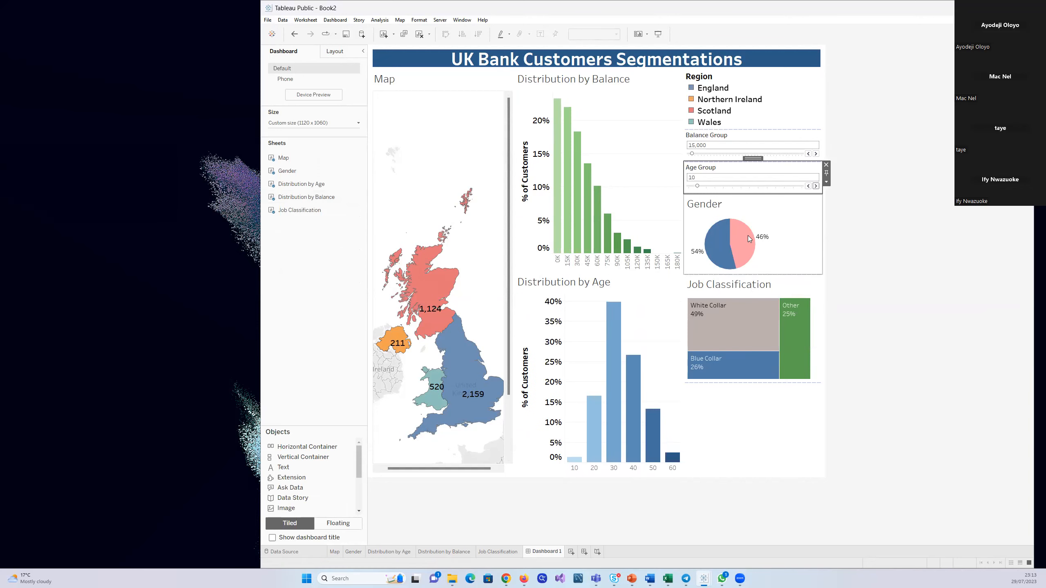
left_click(728, 264)
left_click(727, 263)
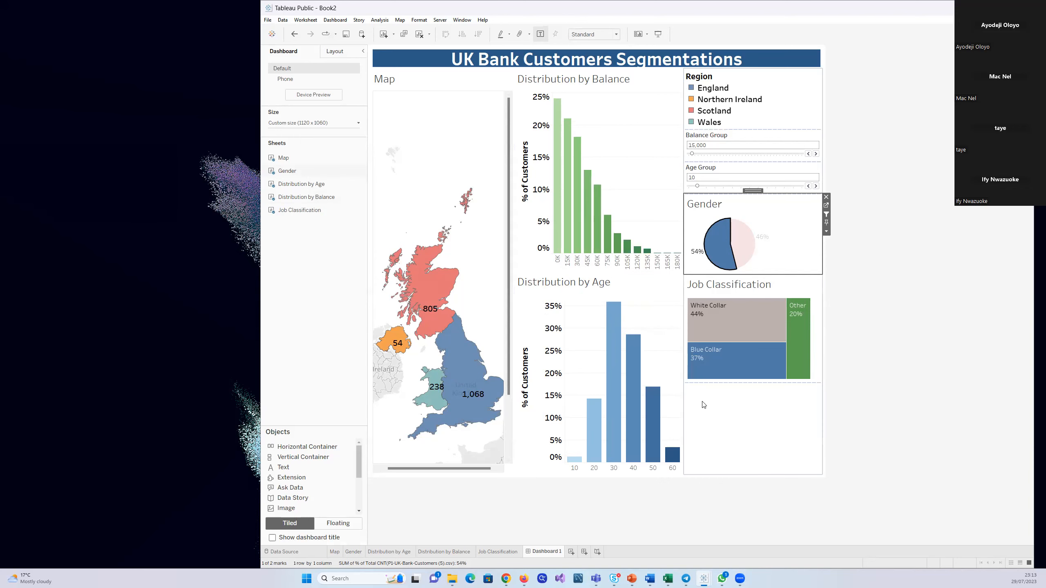
left_click(790, 245)
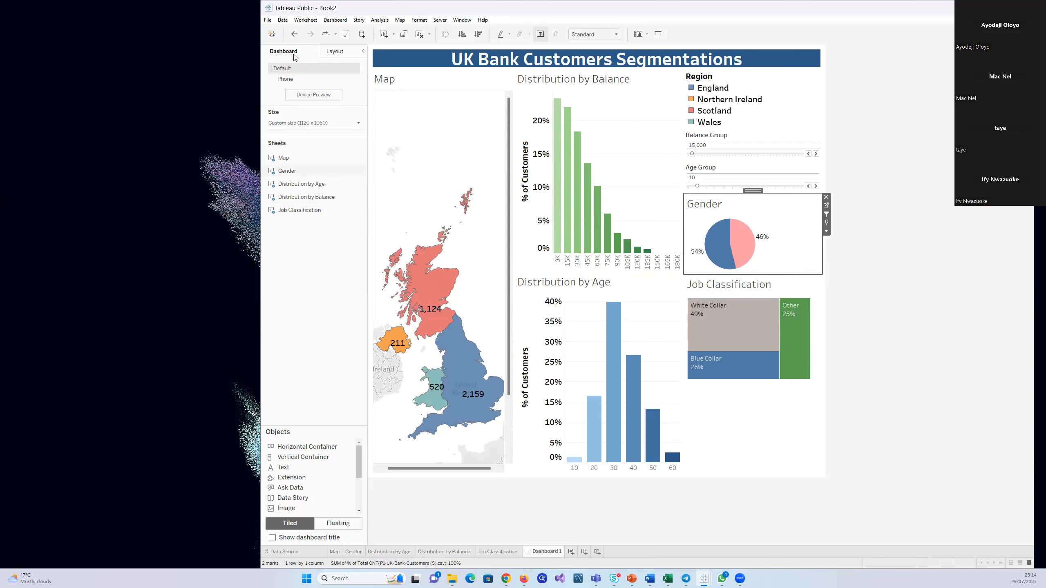
left_click(268, 20)
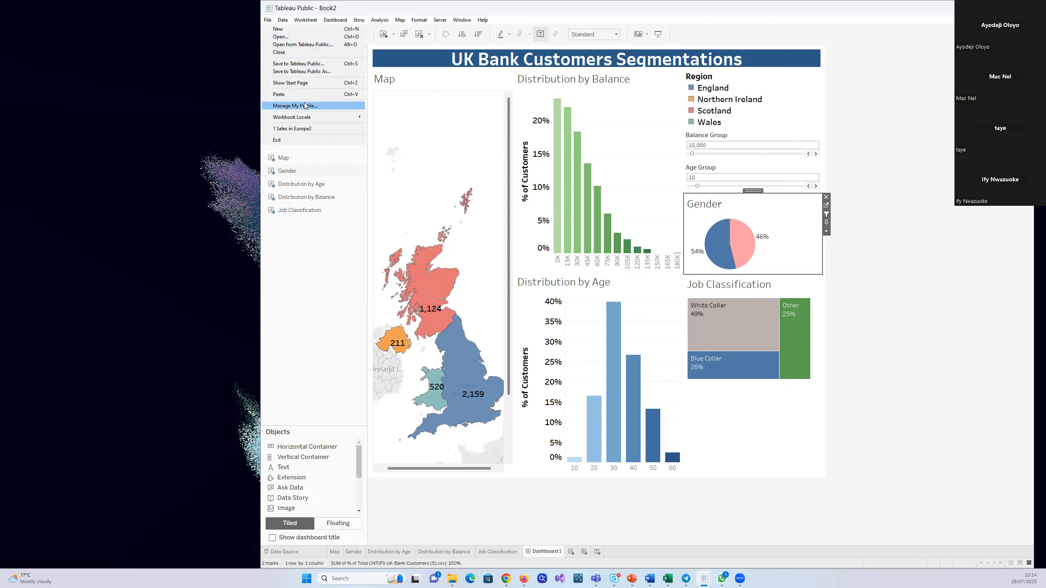
left_click(301, 66)
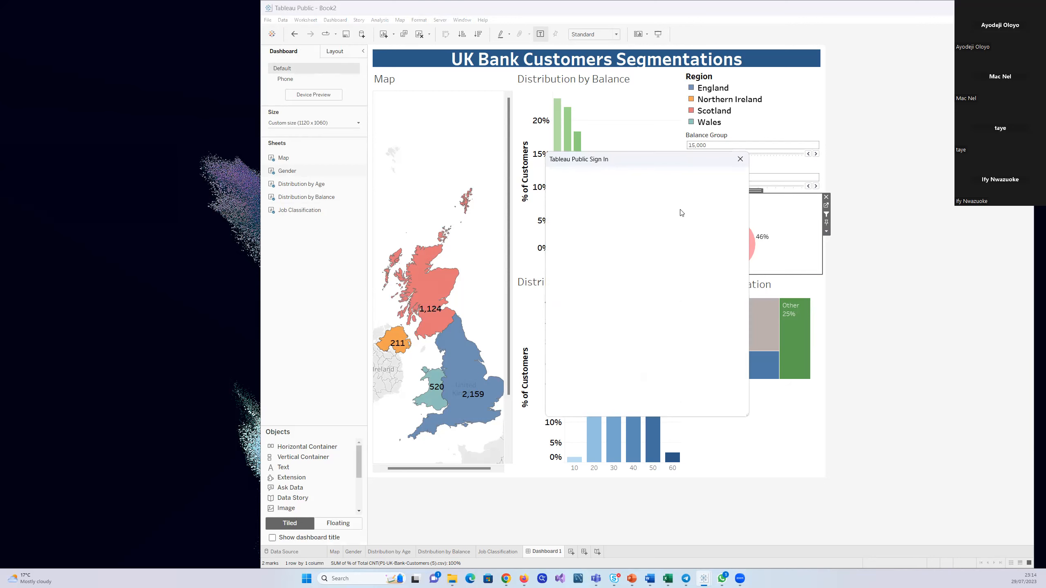
left_click(740, 158)
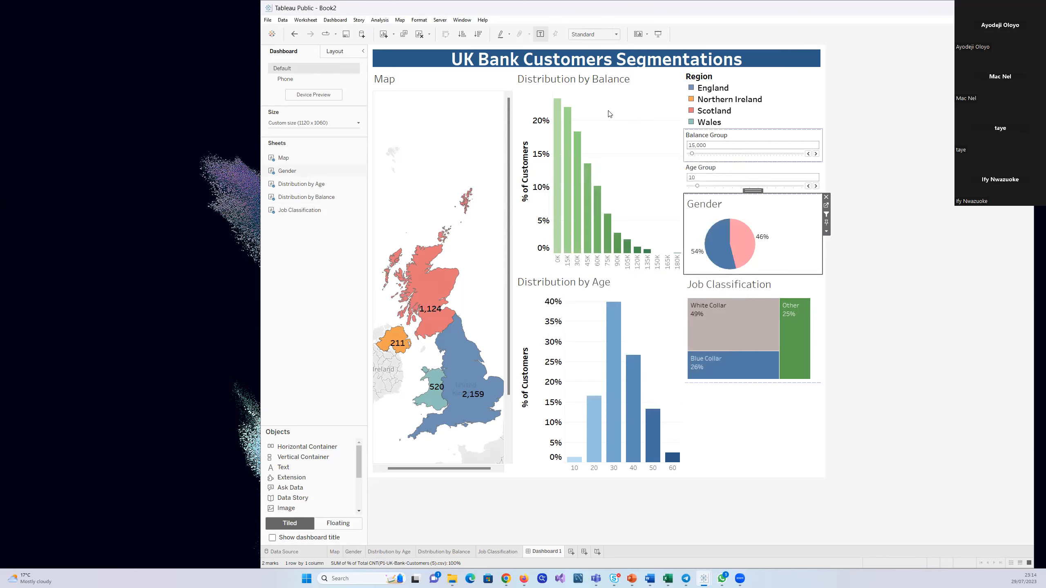
Start saving the workbook to Tableau Public and enter the account email in the sign-in form
left_click(264, 20)
left_click(290, 73)
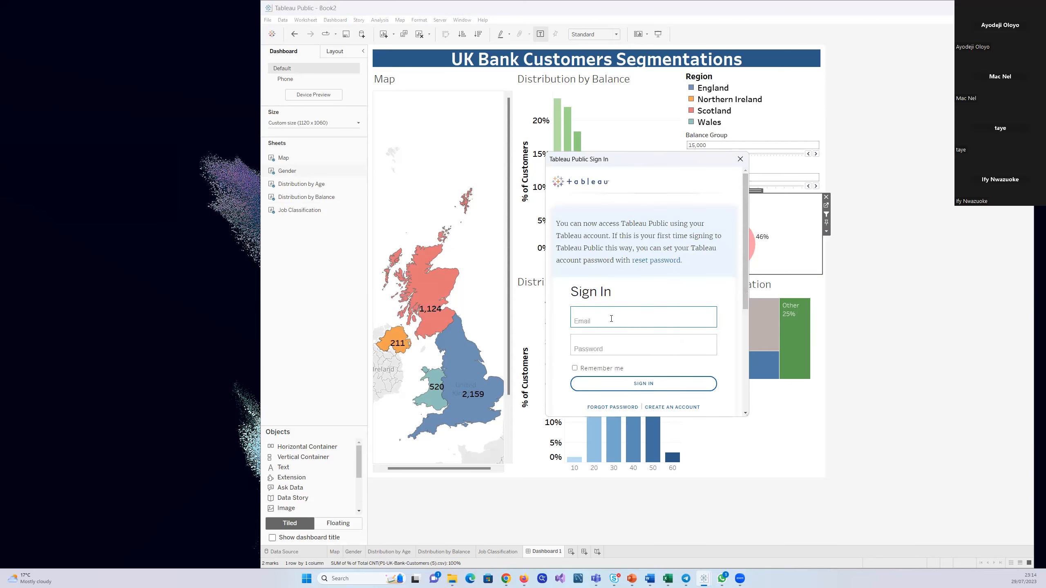
key("Tab")
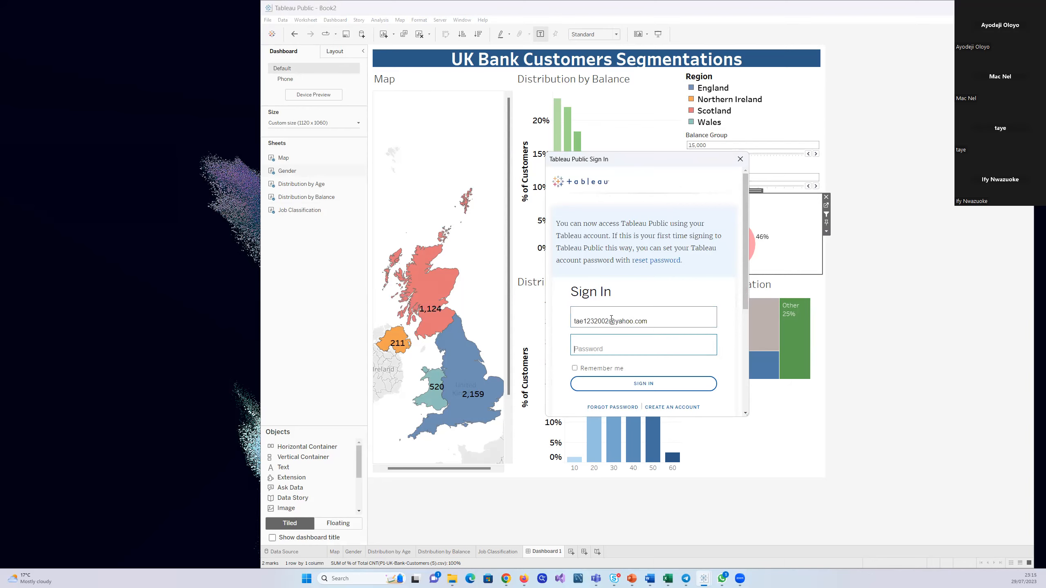
Enter the account password, enable Remember me and submit the Tableau Public sign-in
type("•")
left_click(574, 369)
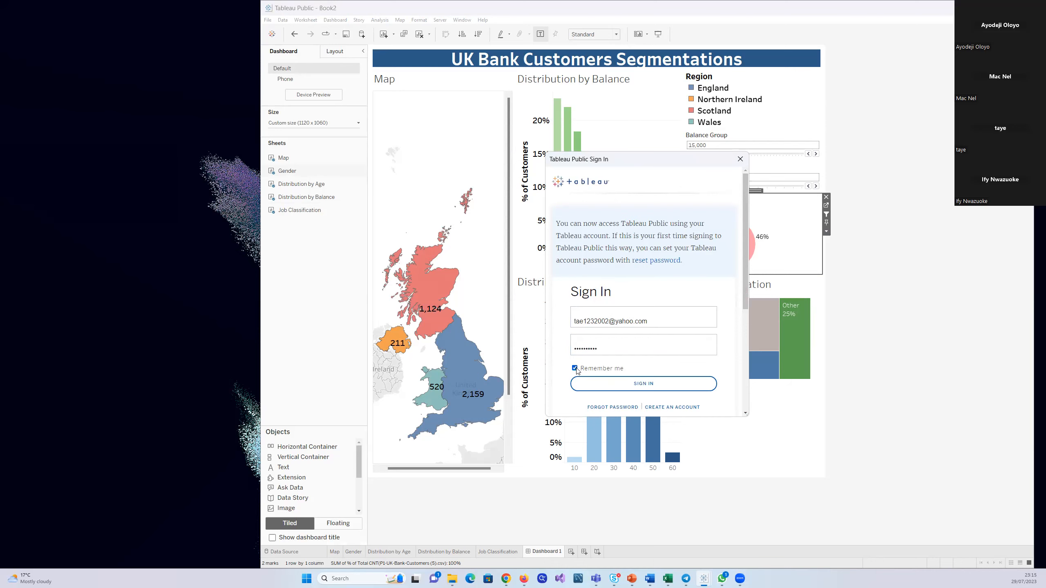
left_click(642, 385)
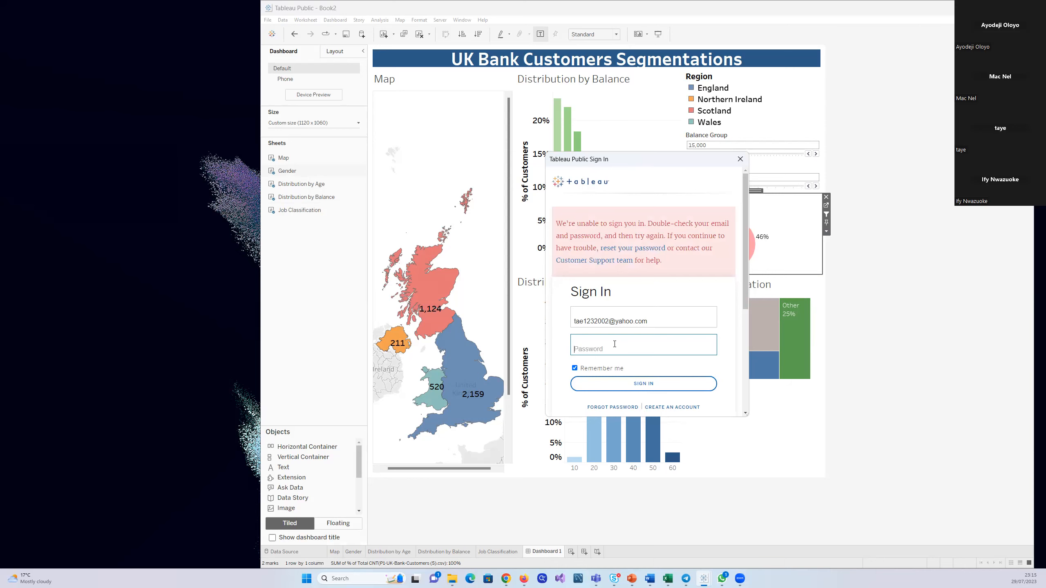
Try again to sign in to Tableau Public by re-entering the account password
type("•")
key("BackSpace")
type("•••••••••")
left_click(638, 387)
type("•")
key("Return")
type("•")
left_click(637, 385)
Correct the misspelled account email, re-enter the account password and sign in to Tableau Public
left_click(579, 322)
type("y")
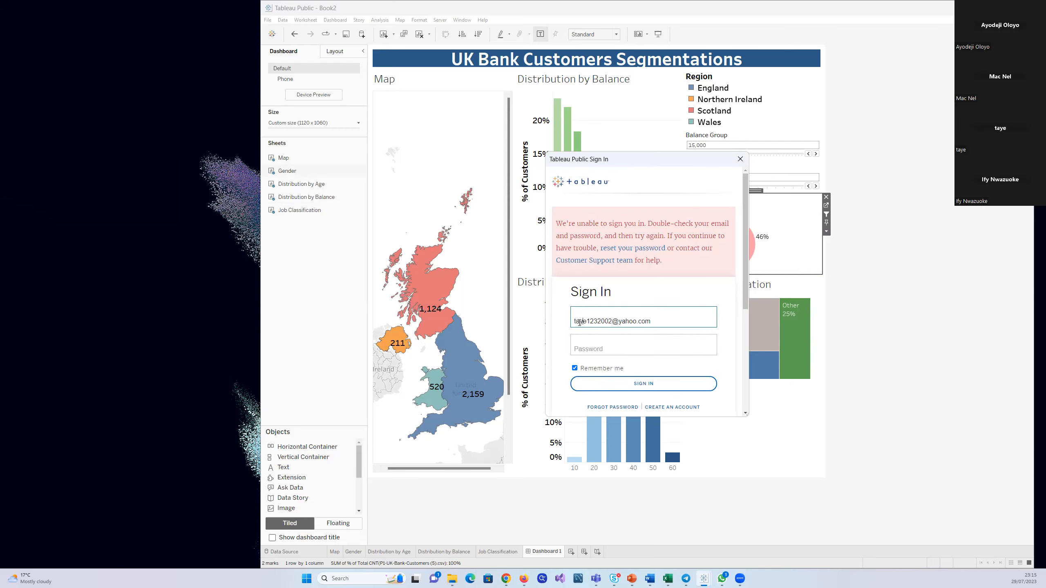
left_click(590, 344)
type("•")
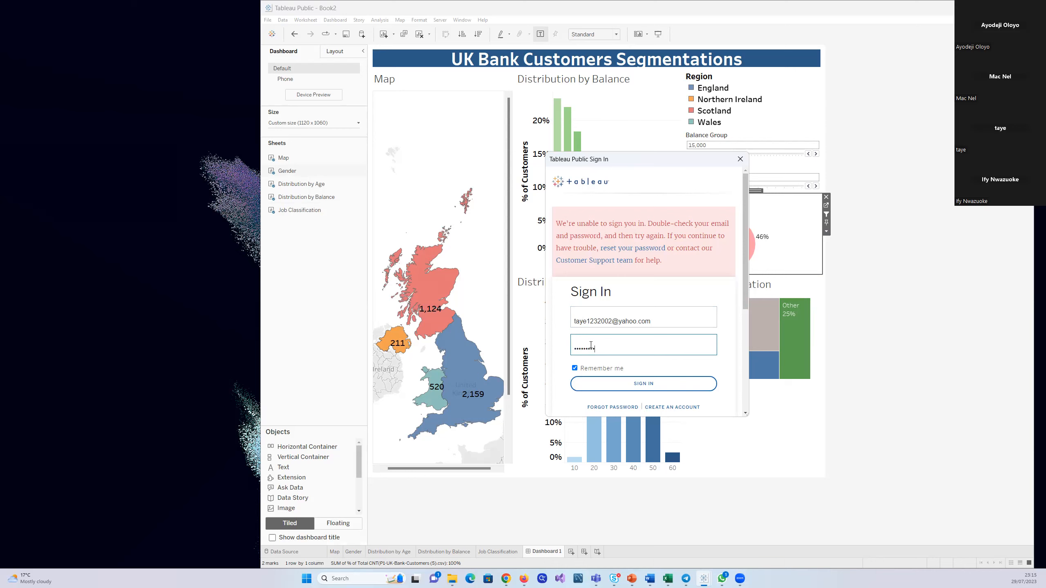
left_click(636, 385)
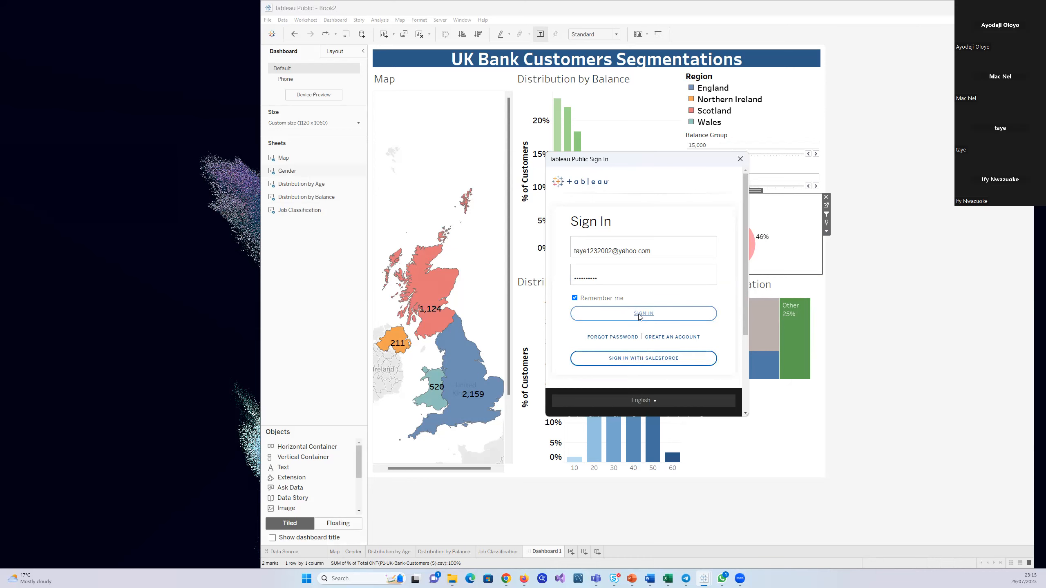
left_click(639, 316)
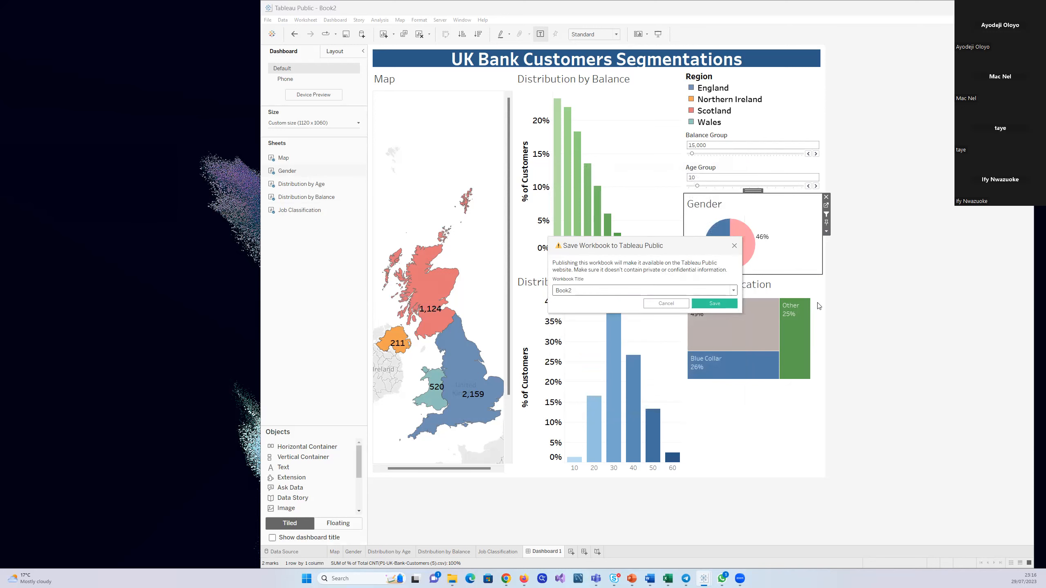
Title the workbook "UK Customer Segemantation" and save it to Tableau Public
left_click(734, 291)
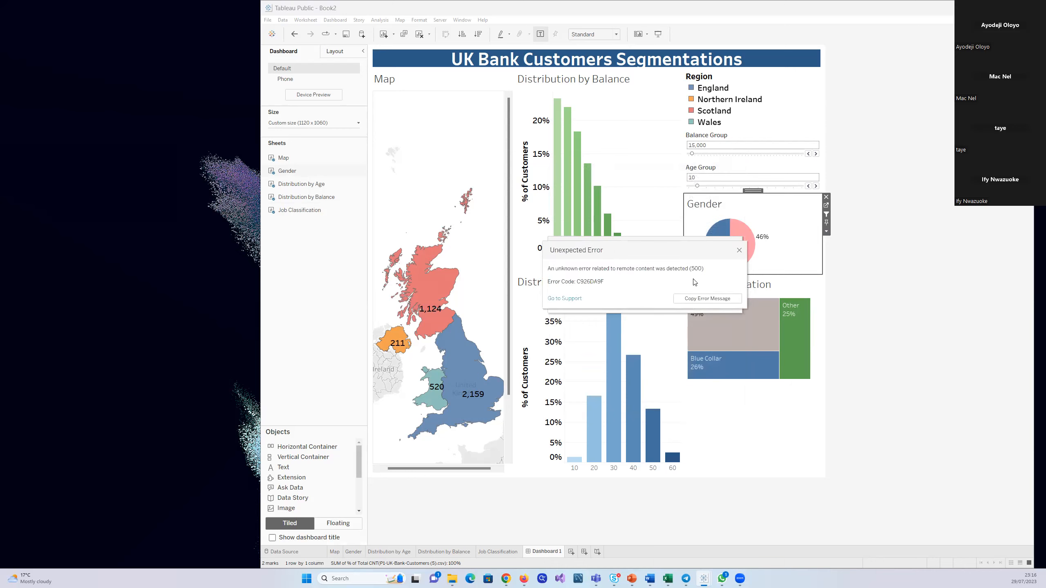
left_click(739, 250)
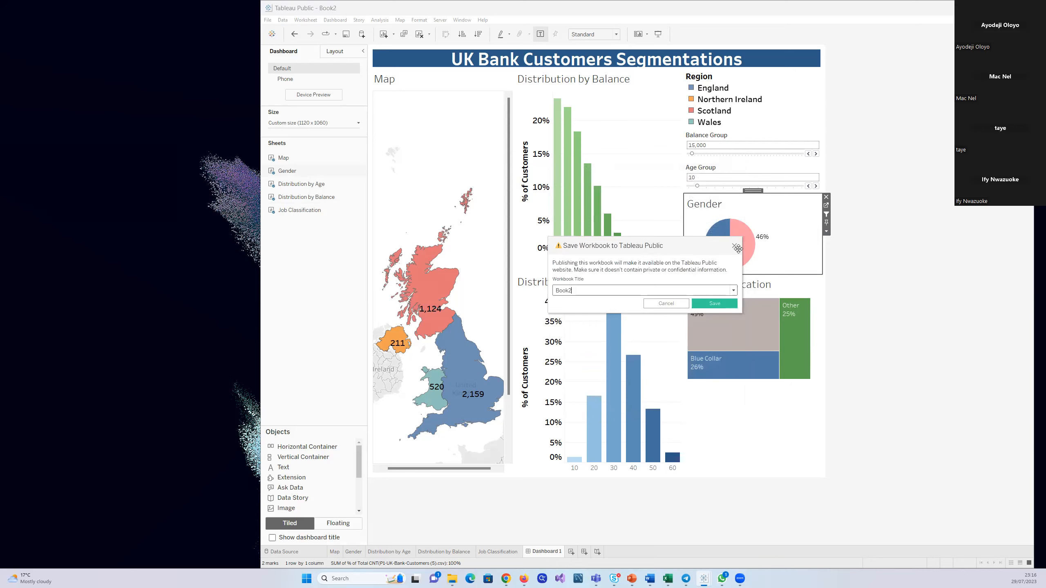
double_click(667, 290)
type("UK Customer")
type("Segemantation")
left_click(712, 304)
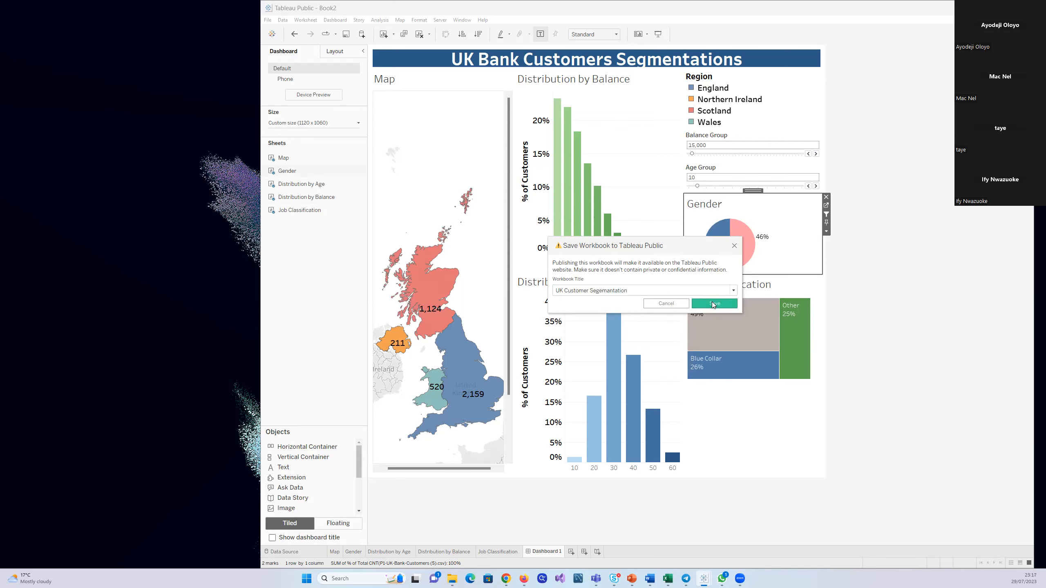